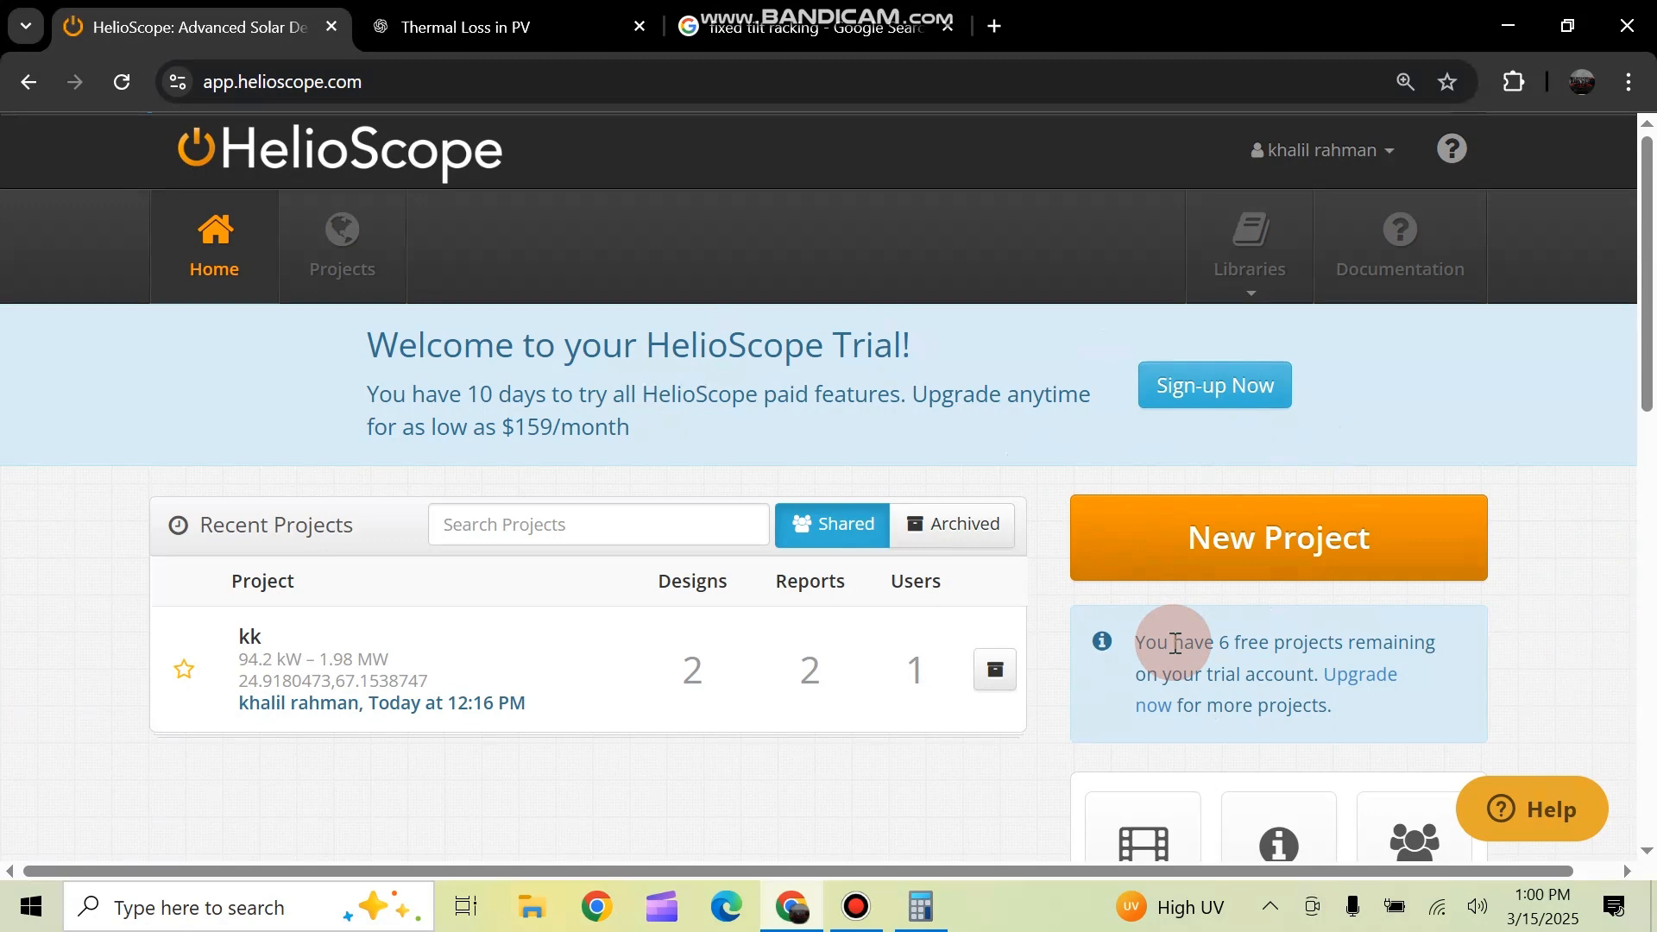
Start a new project and name it "our first project"
{"action": "left_click", "coordinate": [1265, 570]}
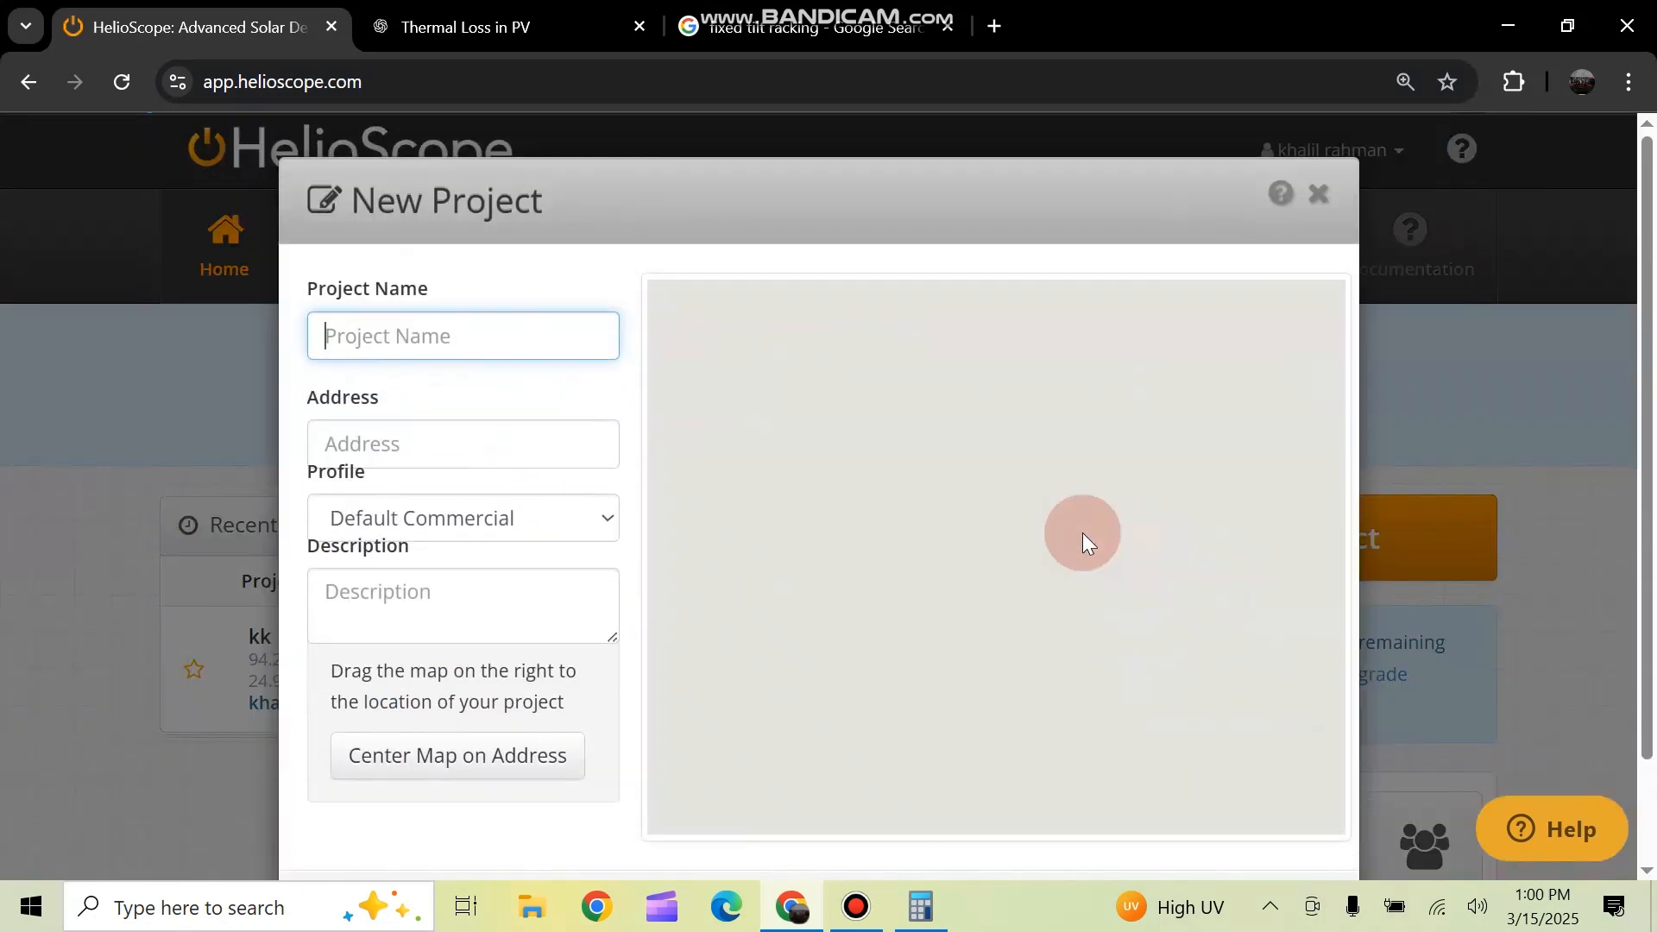
{"action": "left_click", "coordinate": [634, 147]}
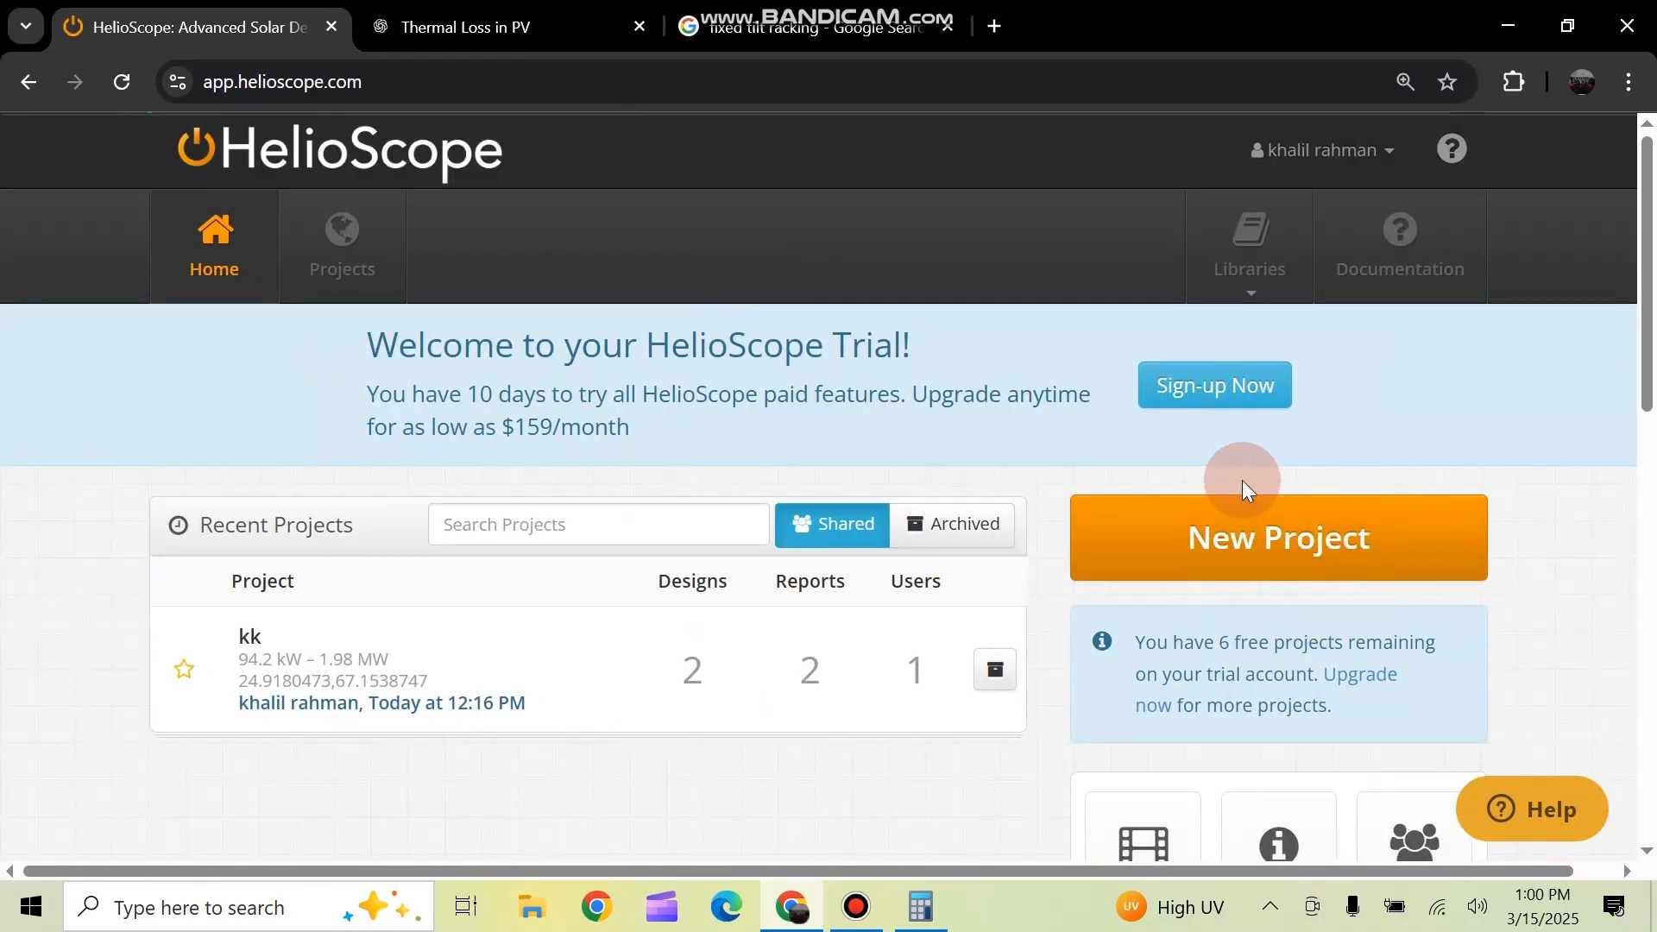
{"action": "left_click", "coordinate": [1352, 527]}
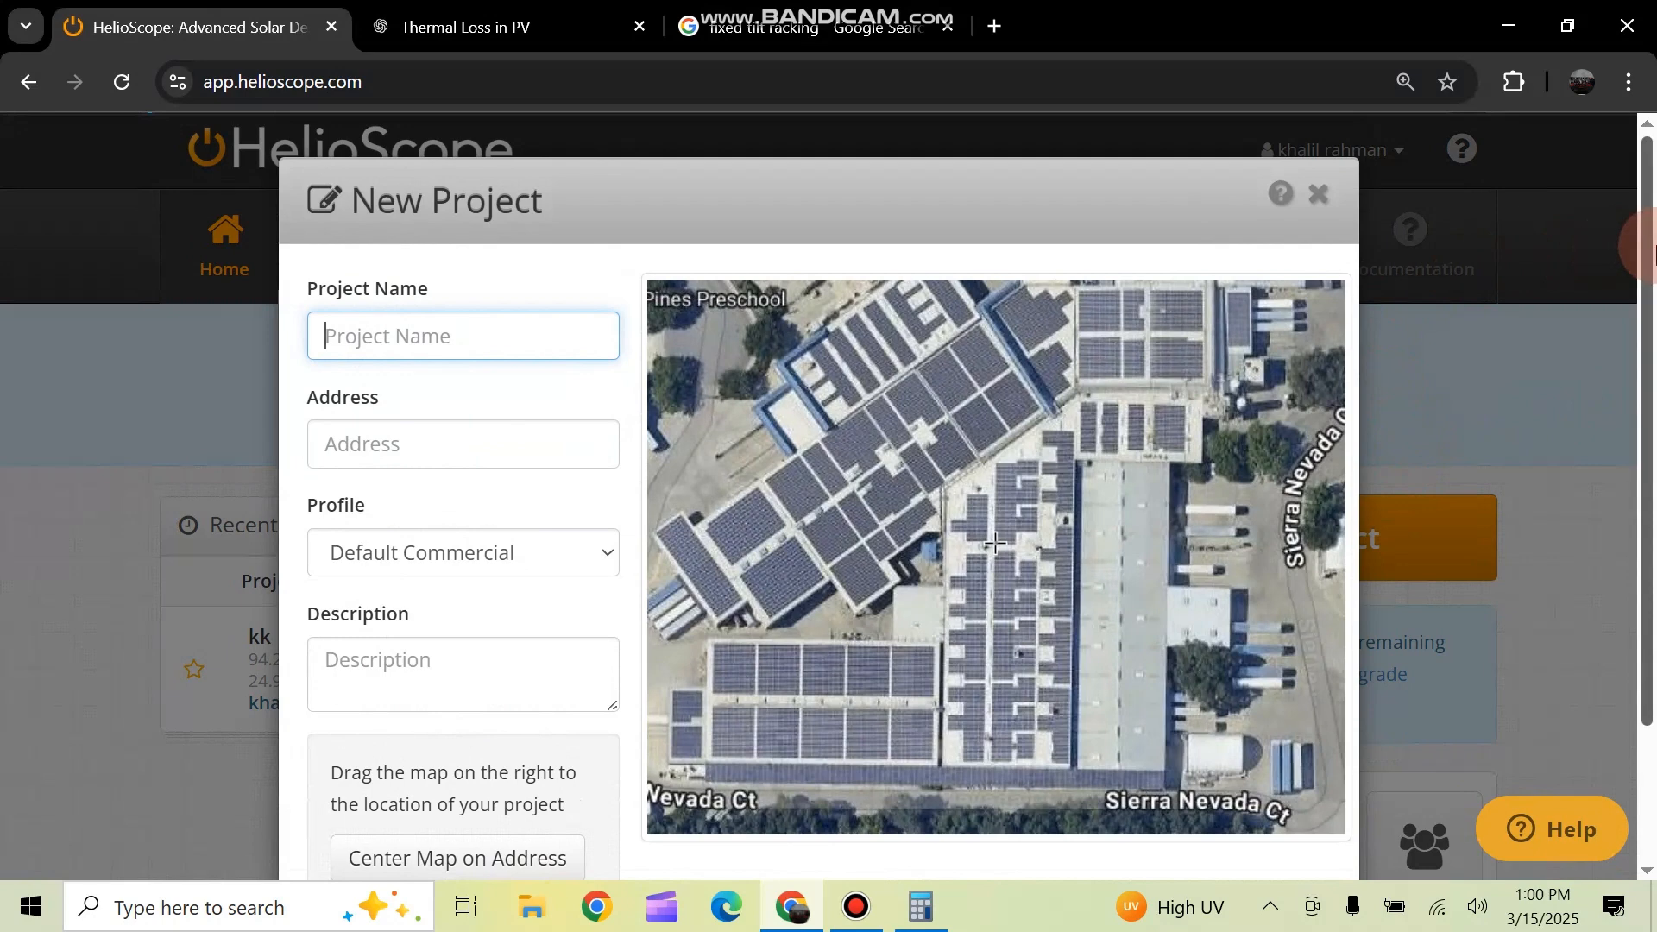
{"action": "left_click_drag", "start_coordinate": [1649, 244], "coordinate": [1654, 270]}
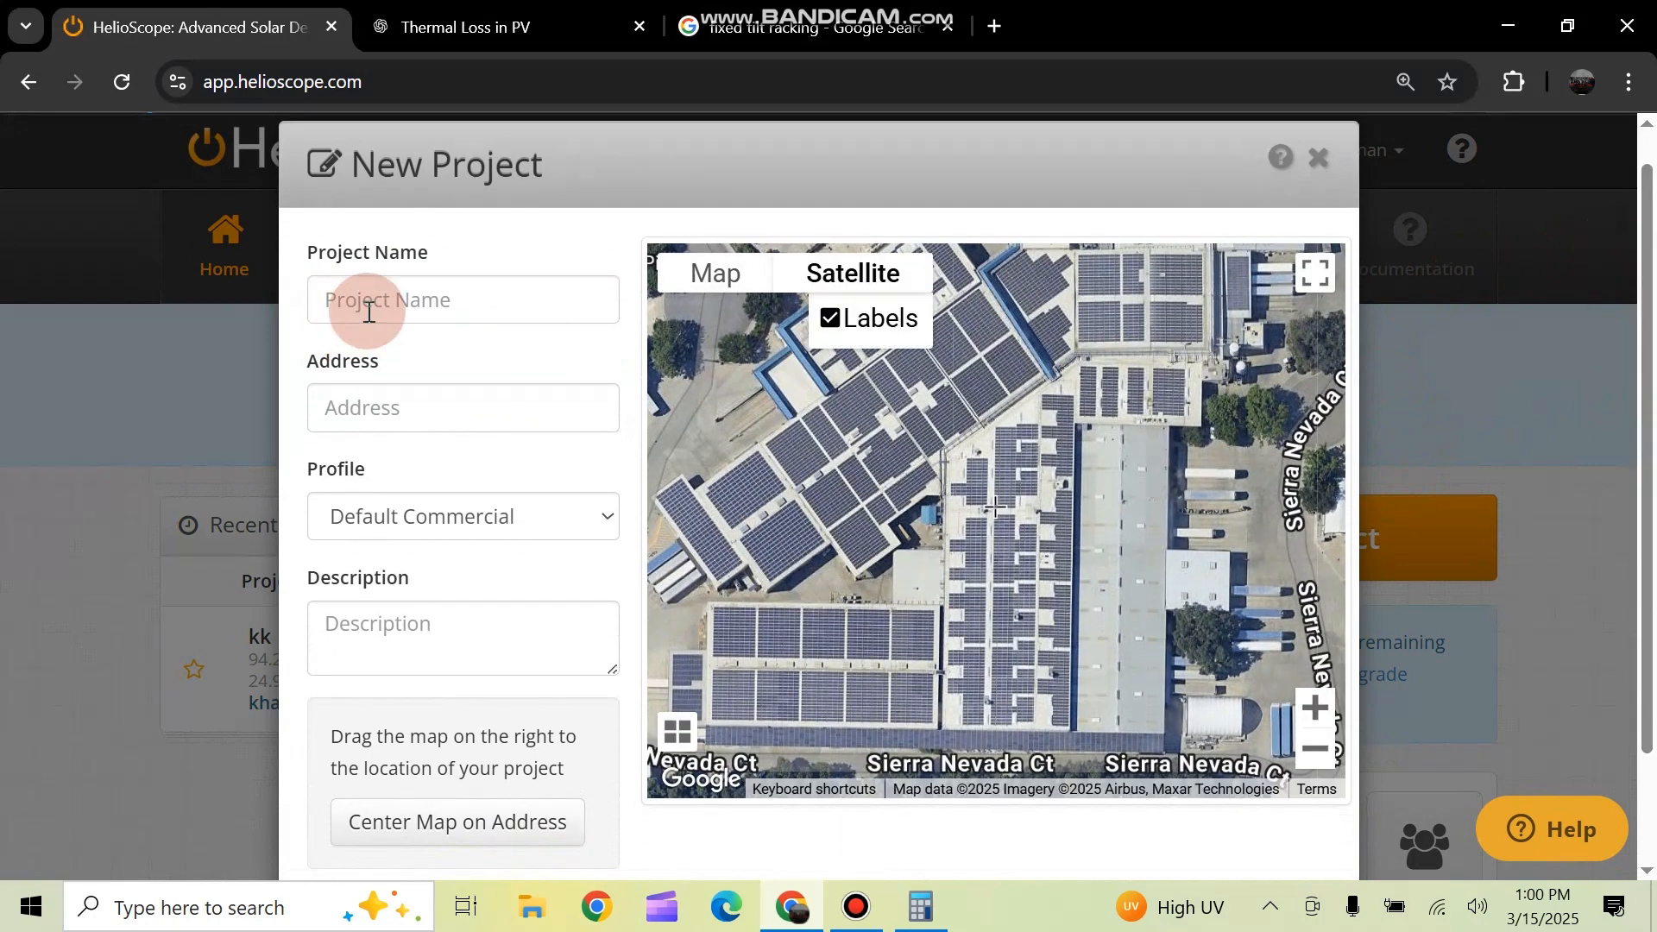
{"action": "left_click", "coordinate": [373, 311]}
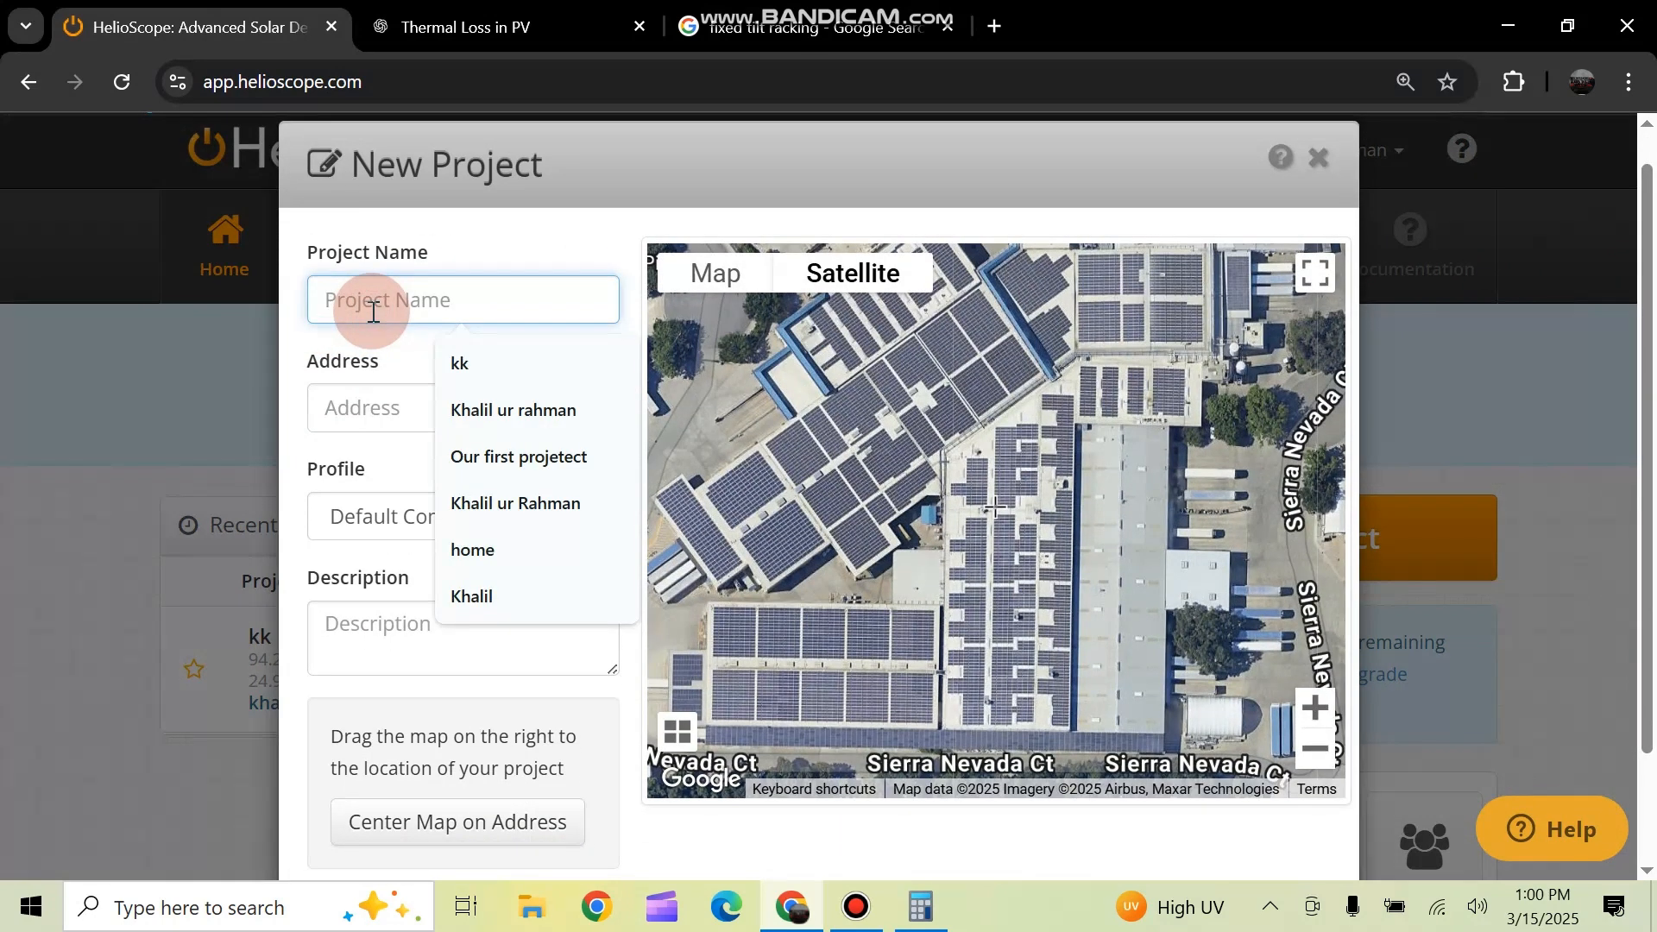
{"action": "type", "text": "our first project"}
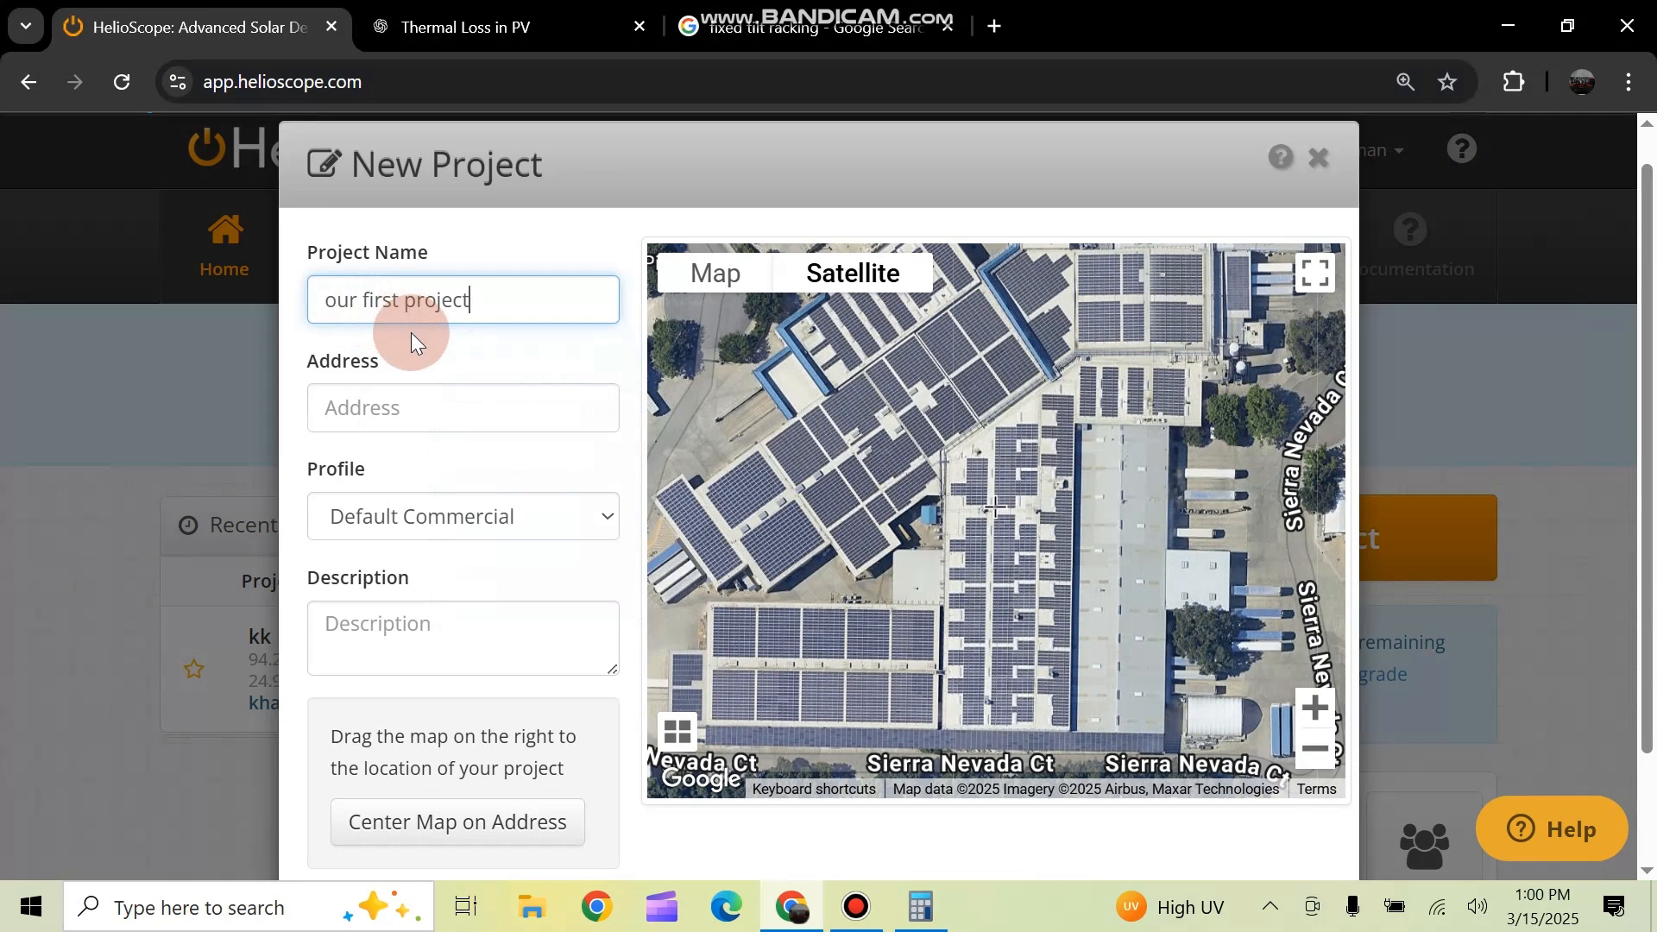
Set the project address to TCF school Bhitaiabad and center the satellite map on the school building
{"action": "left_click", "coordinate": [418, 389]}
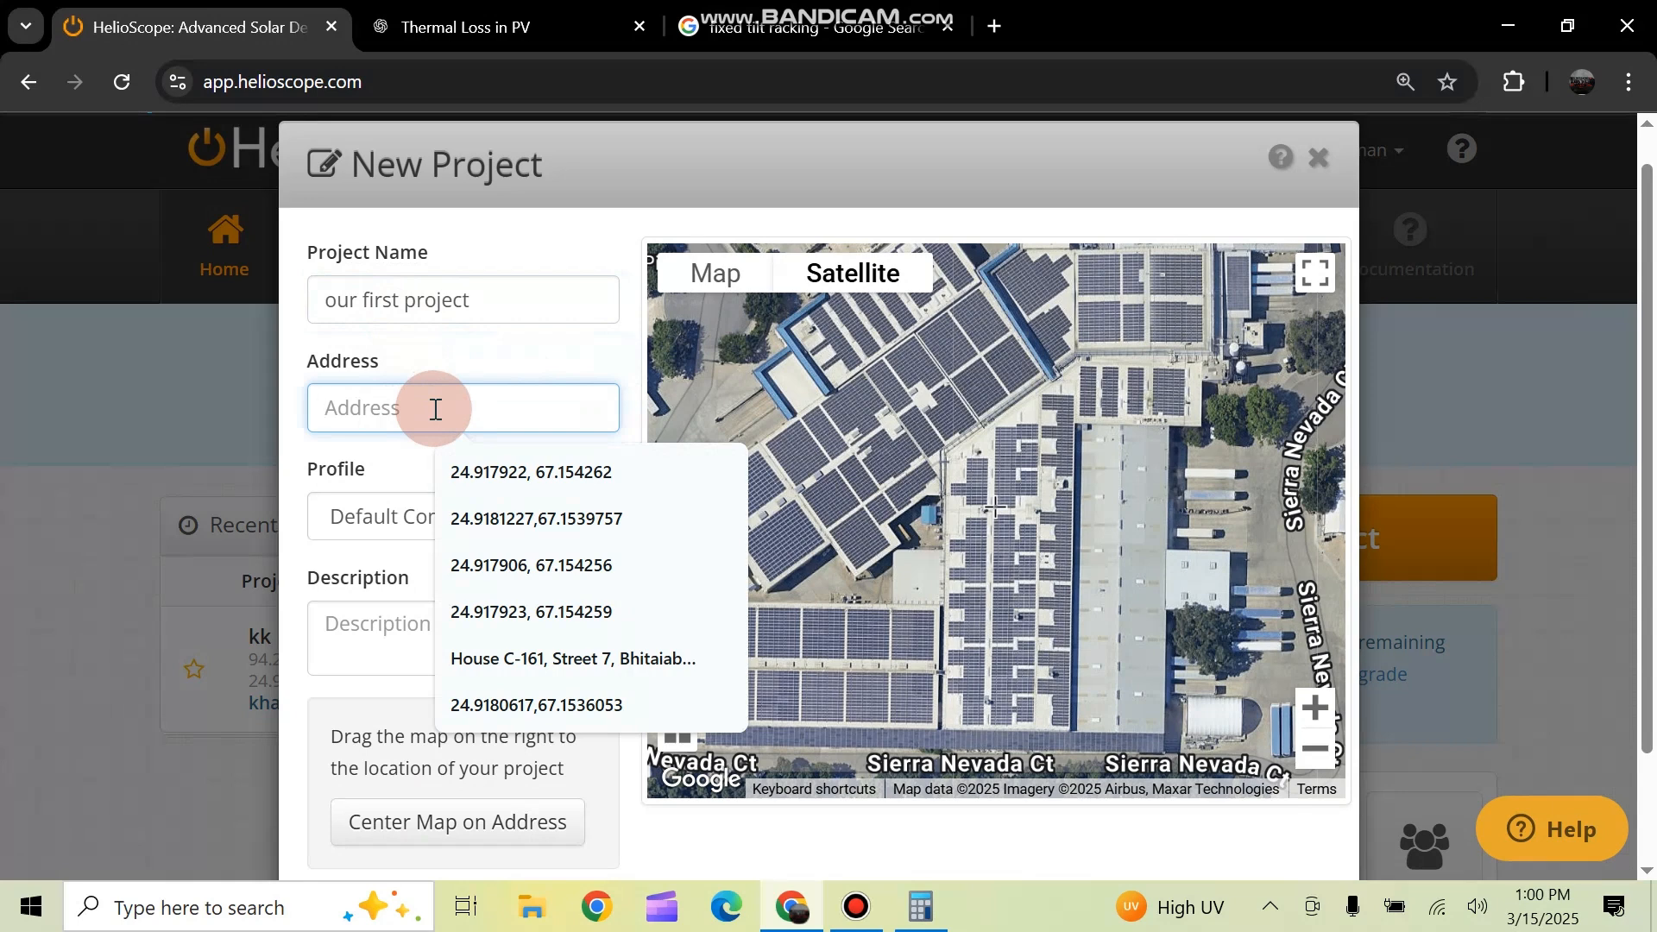
{"action": "type", "text": "TCF school"}
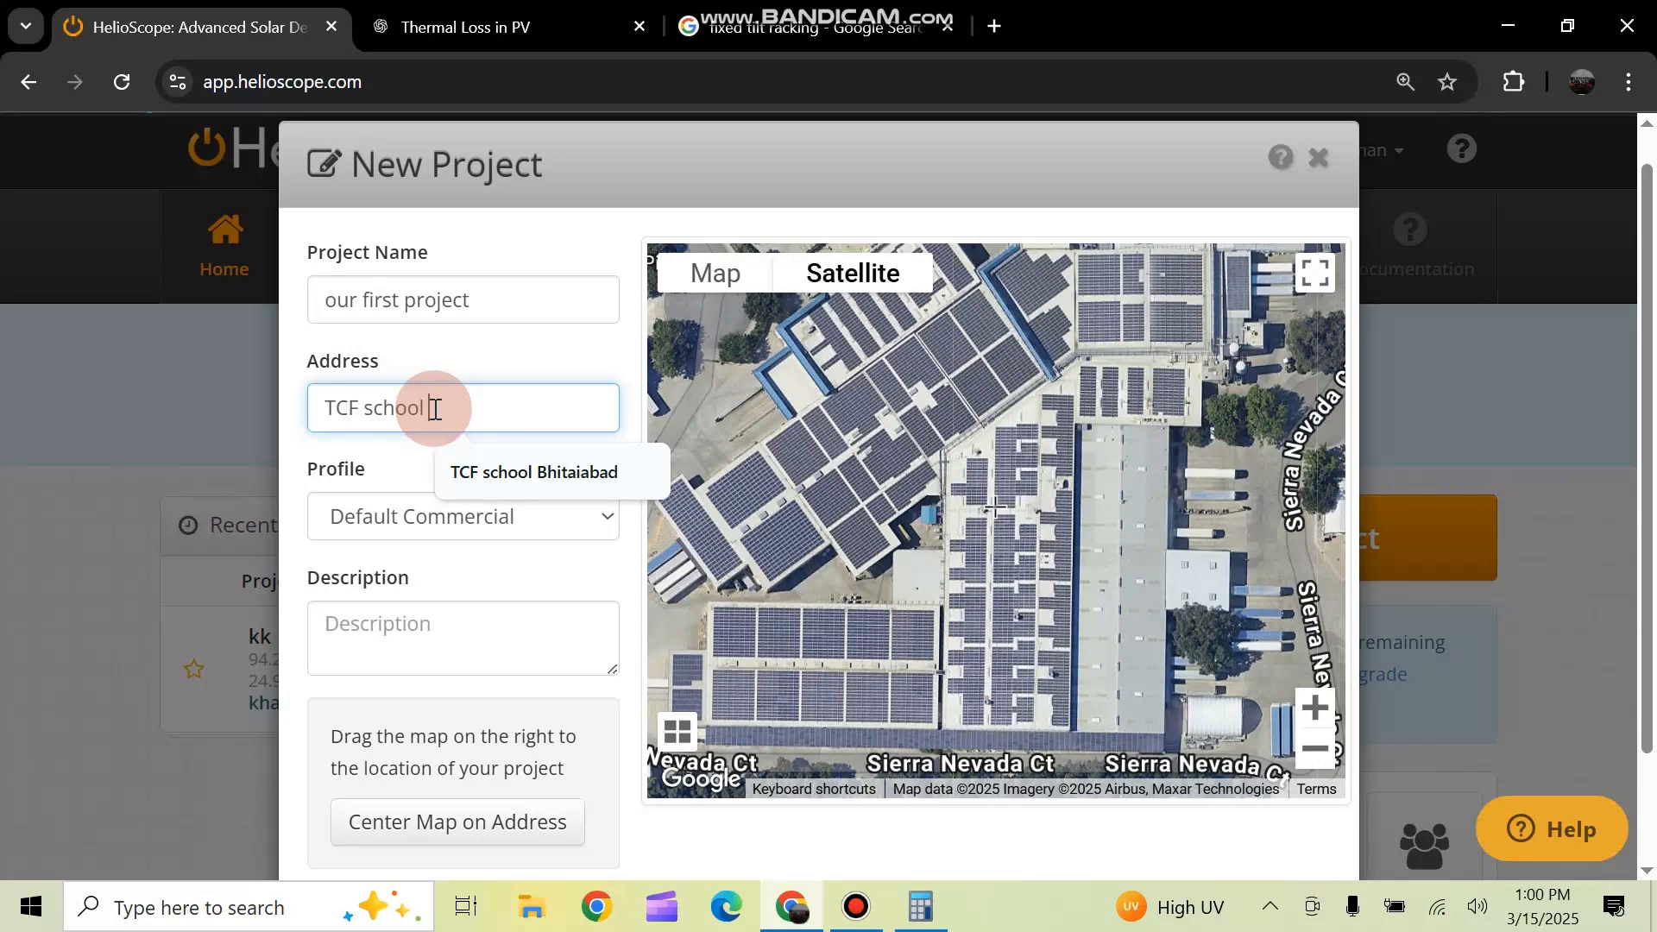
{"action": "left_click", "coordinate": [553, 466]}
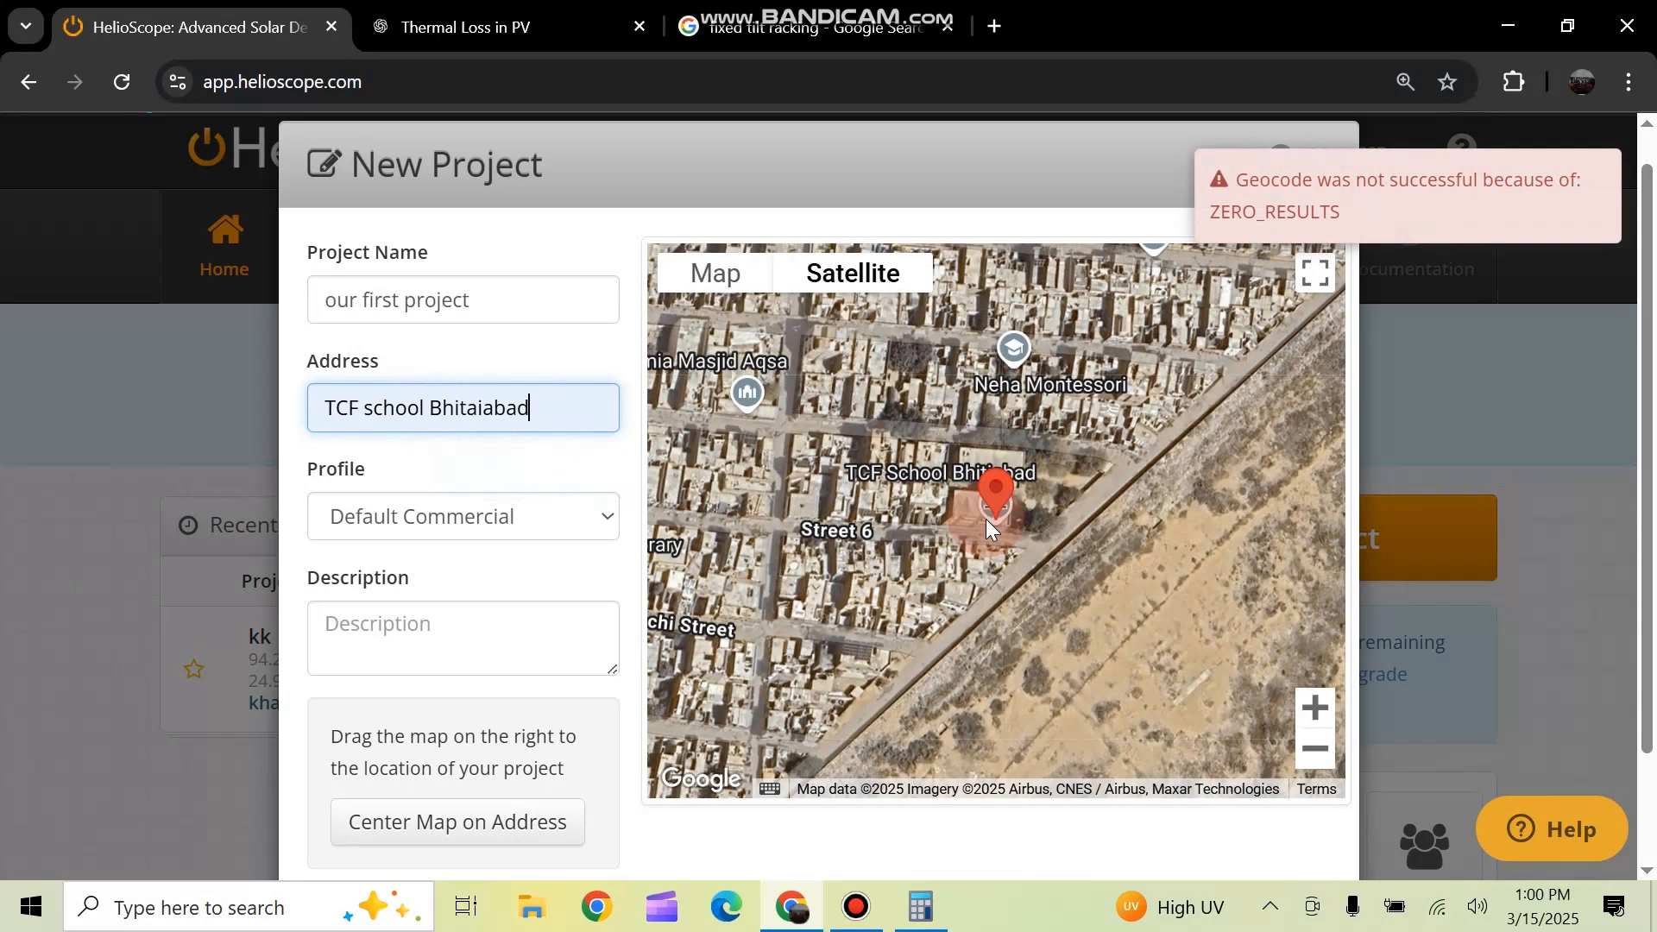
{"action": "scroll", "coordinate": [987, 518], "scroll_direction": "up", "scroll_amount": 1}
{"action": "scroll", "coordinate": [990, 520], "scroll_direction": "up", "scroll_amount": 5}
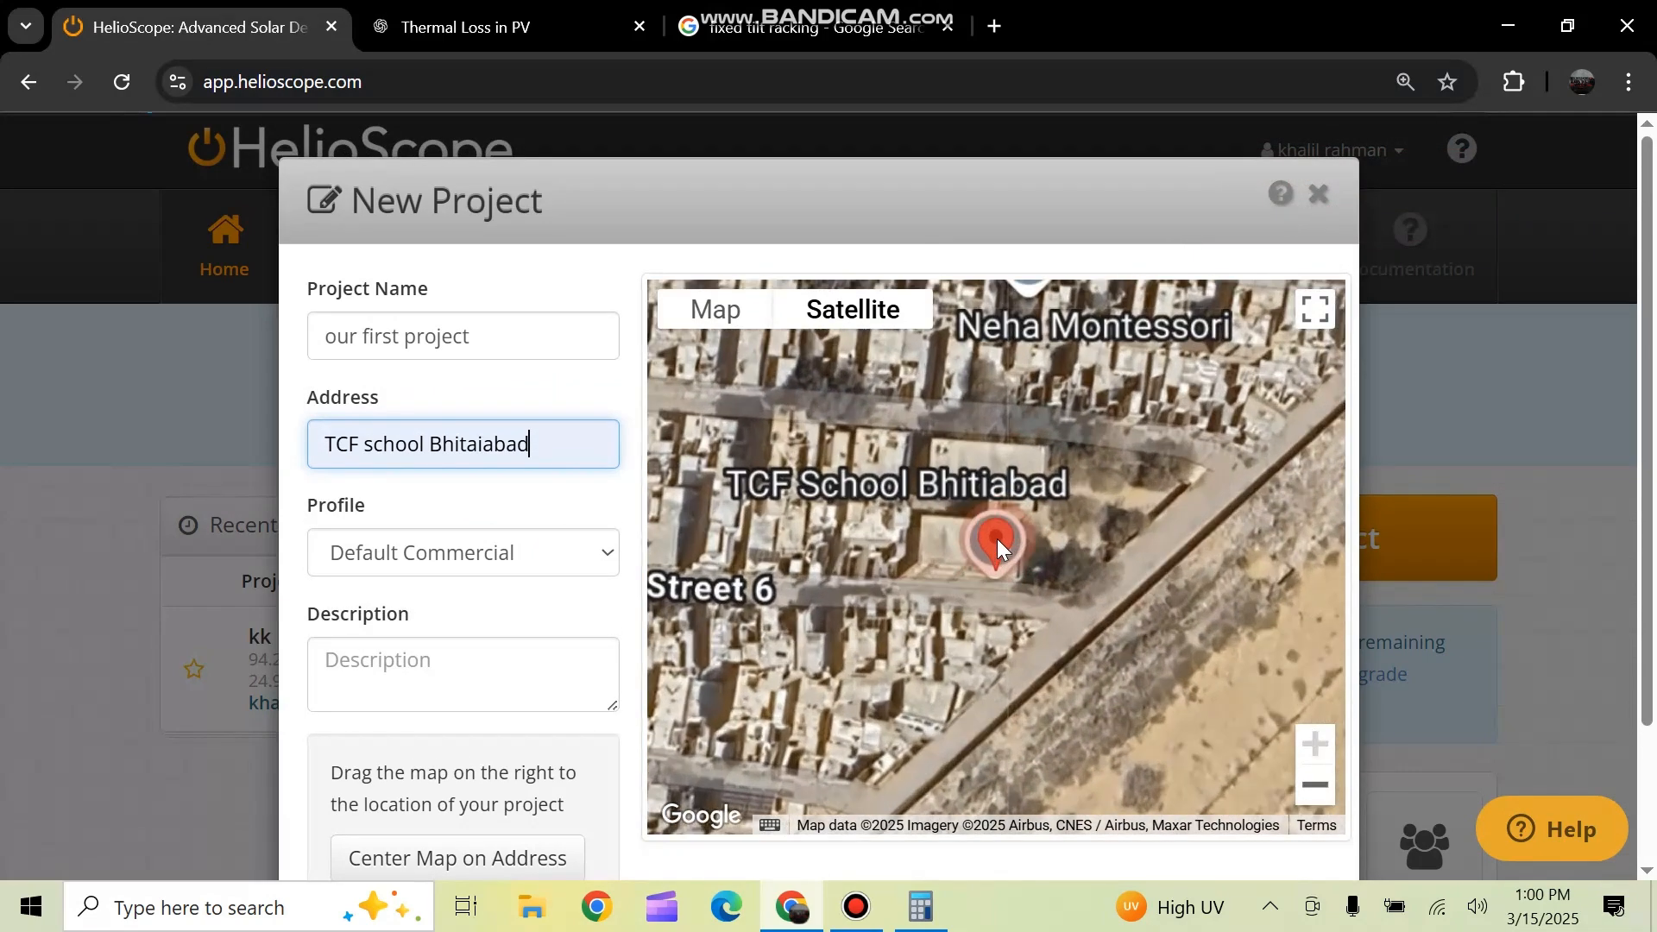
{"action": "left_click_drag", "start_coordinate": [939, 384], "coordinate": [945, 417]}
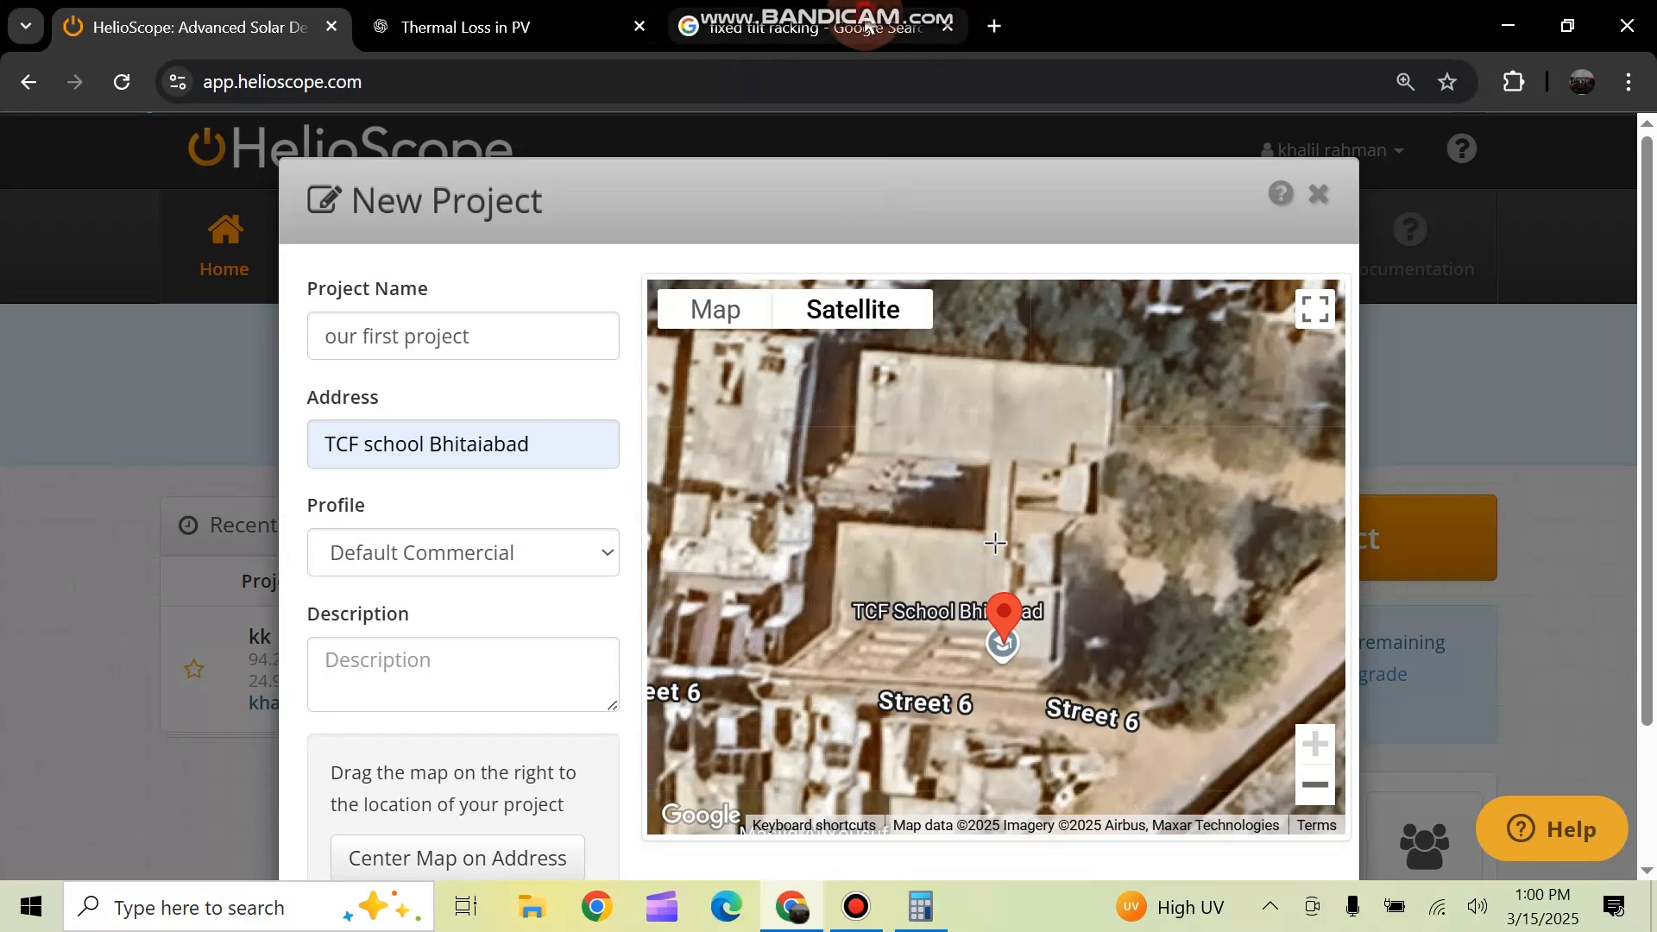
Switch to the Google tab, return to the TCF School Bhitiabad page in Google Maps and copy the coordinates 24.9183487,67.1552444 from its URL
{"action": "left_click", "coordinate": [803, 26]}
{"action": "left_click", "coordinate": [49, 92]}
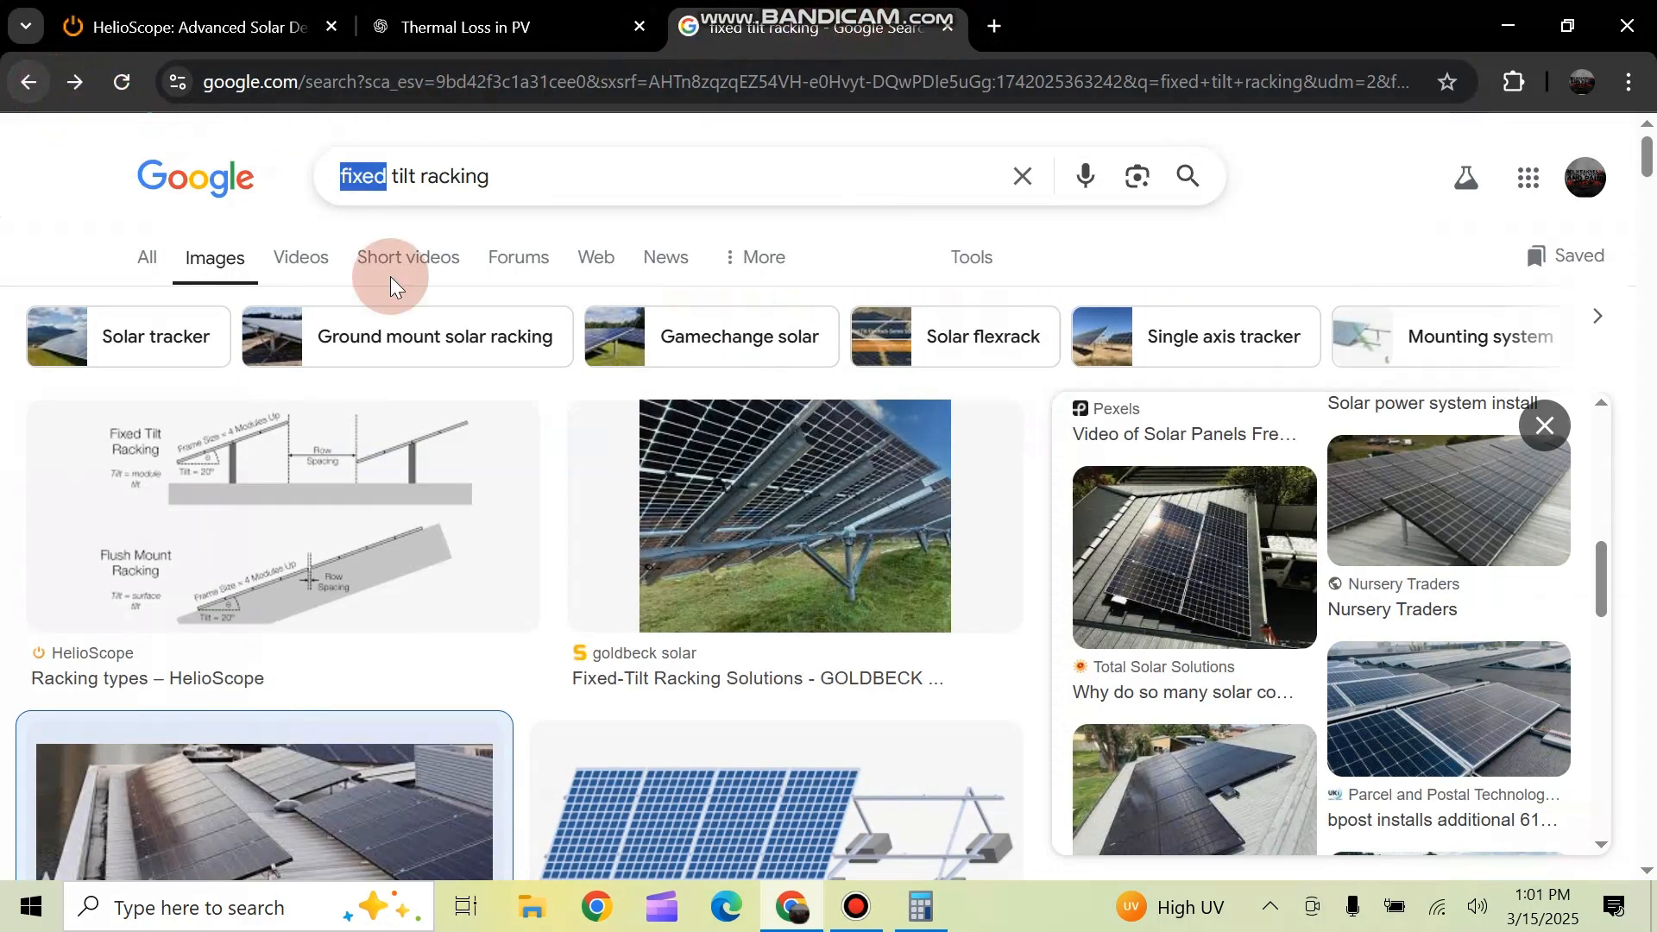
{"action": "left_click", "coordinate": [38, 81]}
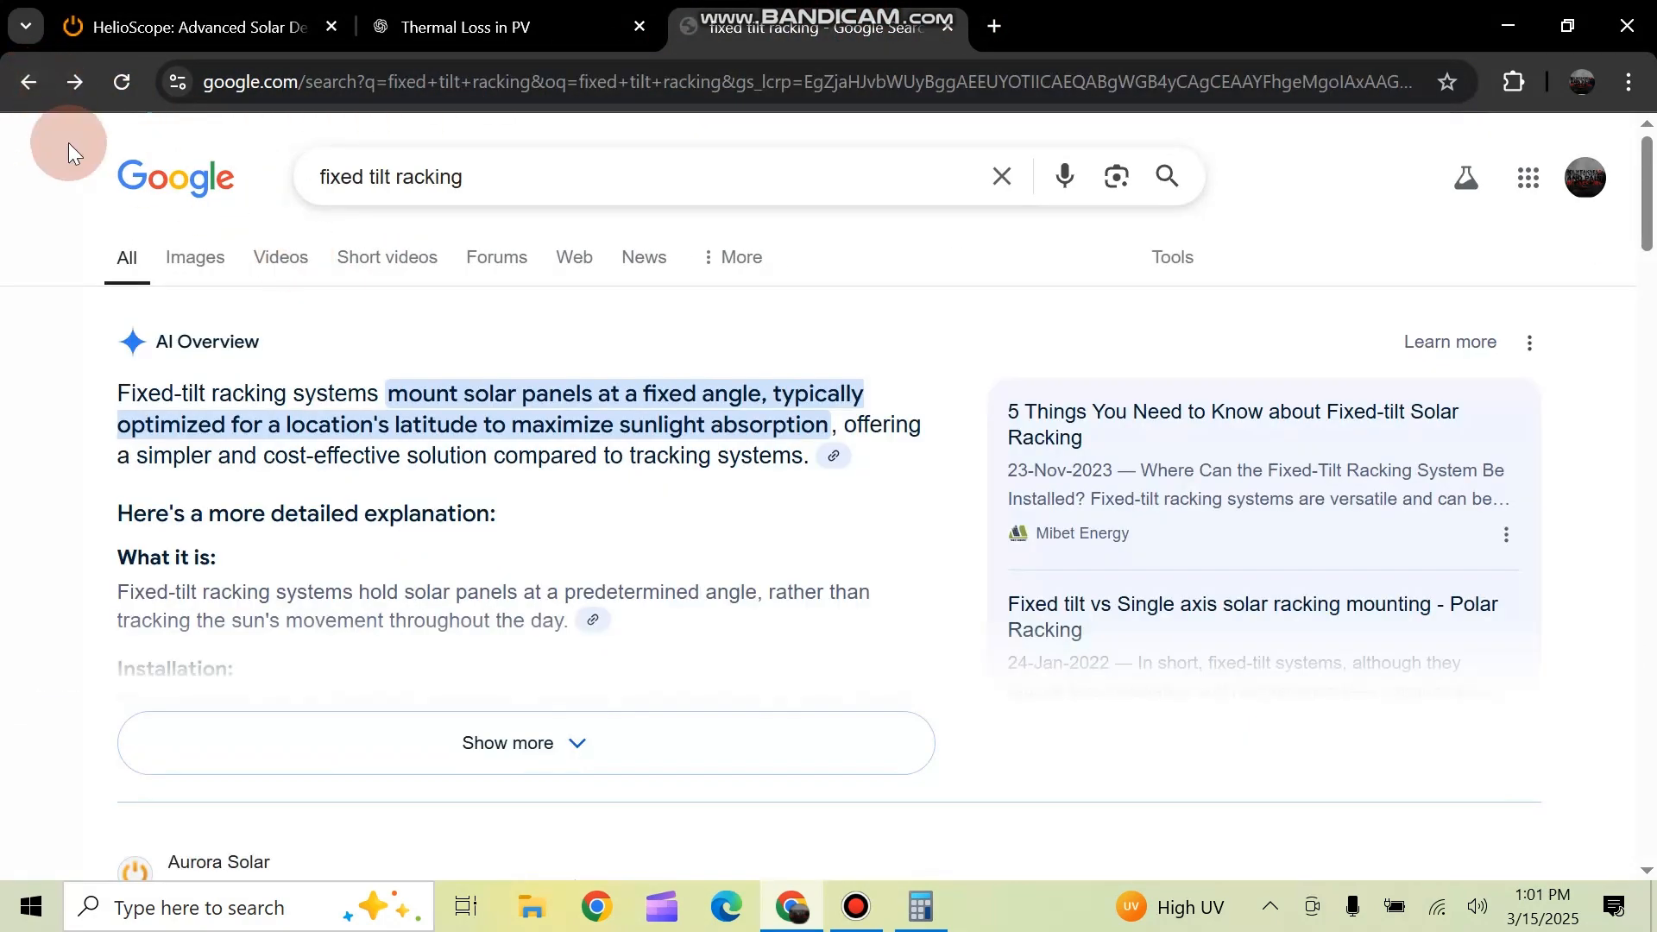
{"action": "left_click", "coordinate": [26, 94]}
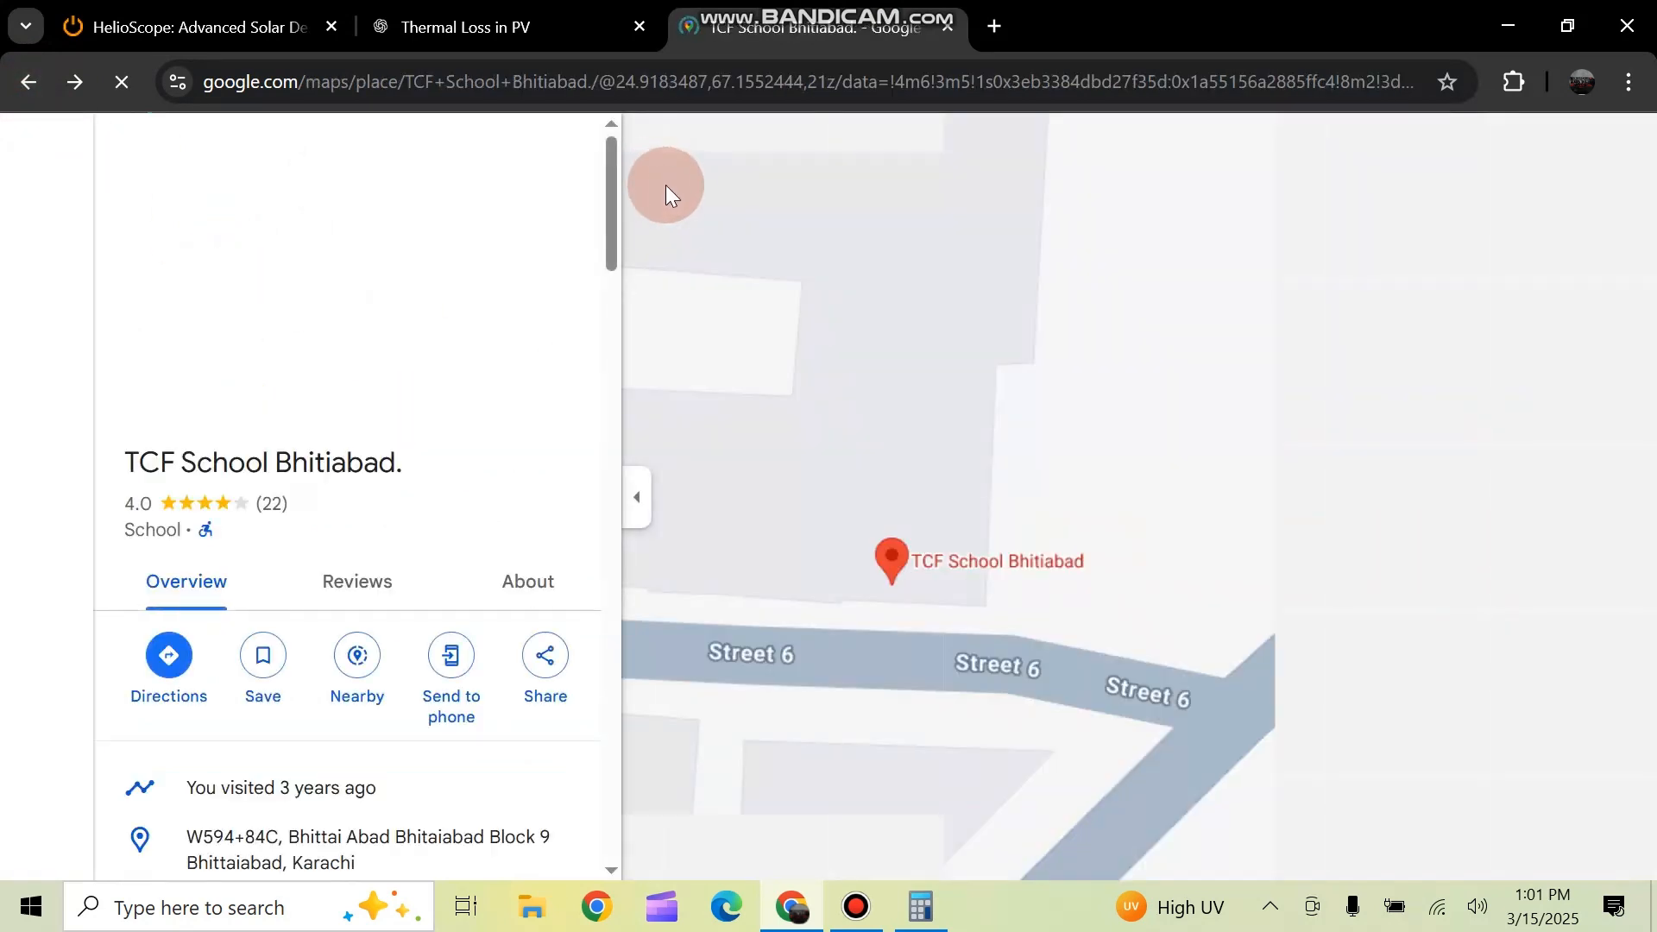
{"action": "left_click_drag", "start_coordinate": [614, 81], "coordinate": [803, 81]}
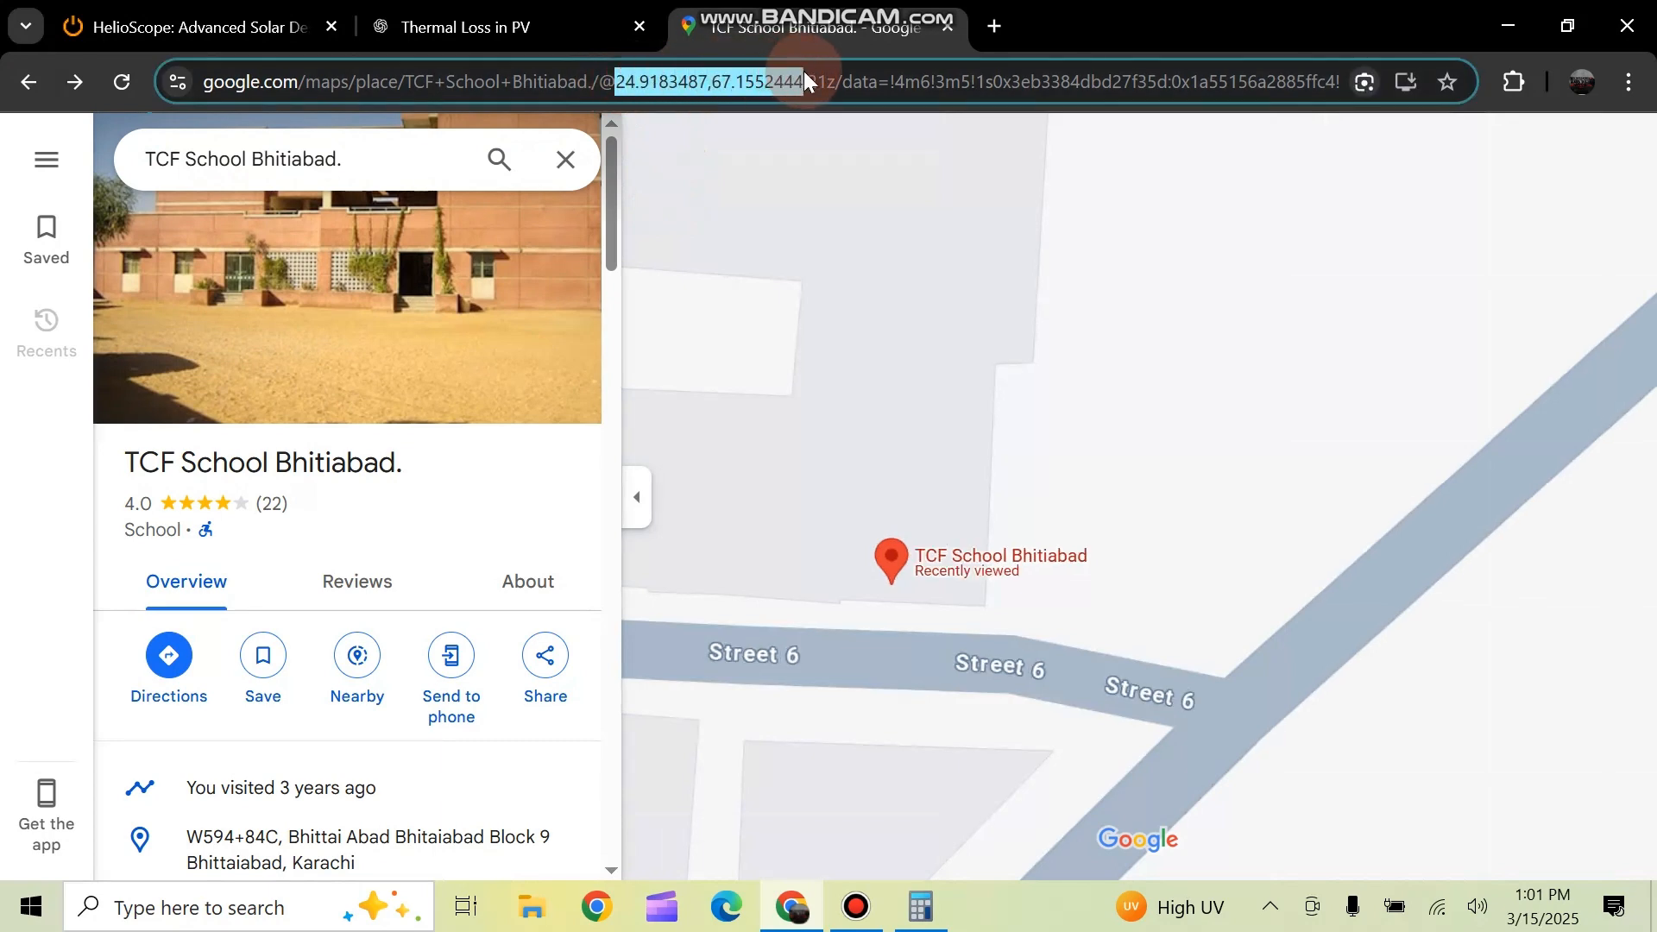
{"action": "right_click", "coordinate": [781, 79]}
{"action": "left_click", "coordinate": [872, 313]}
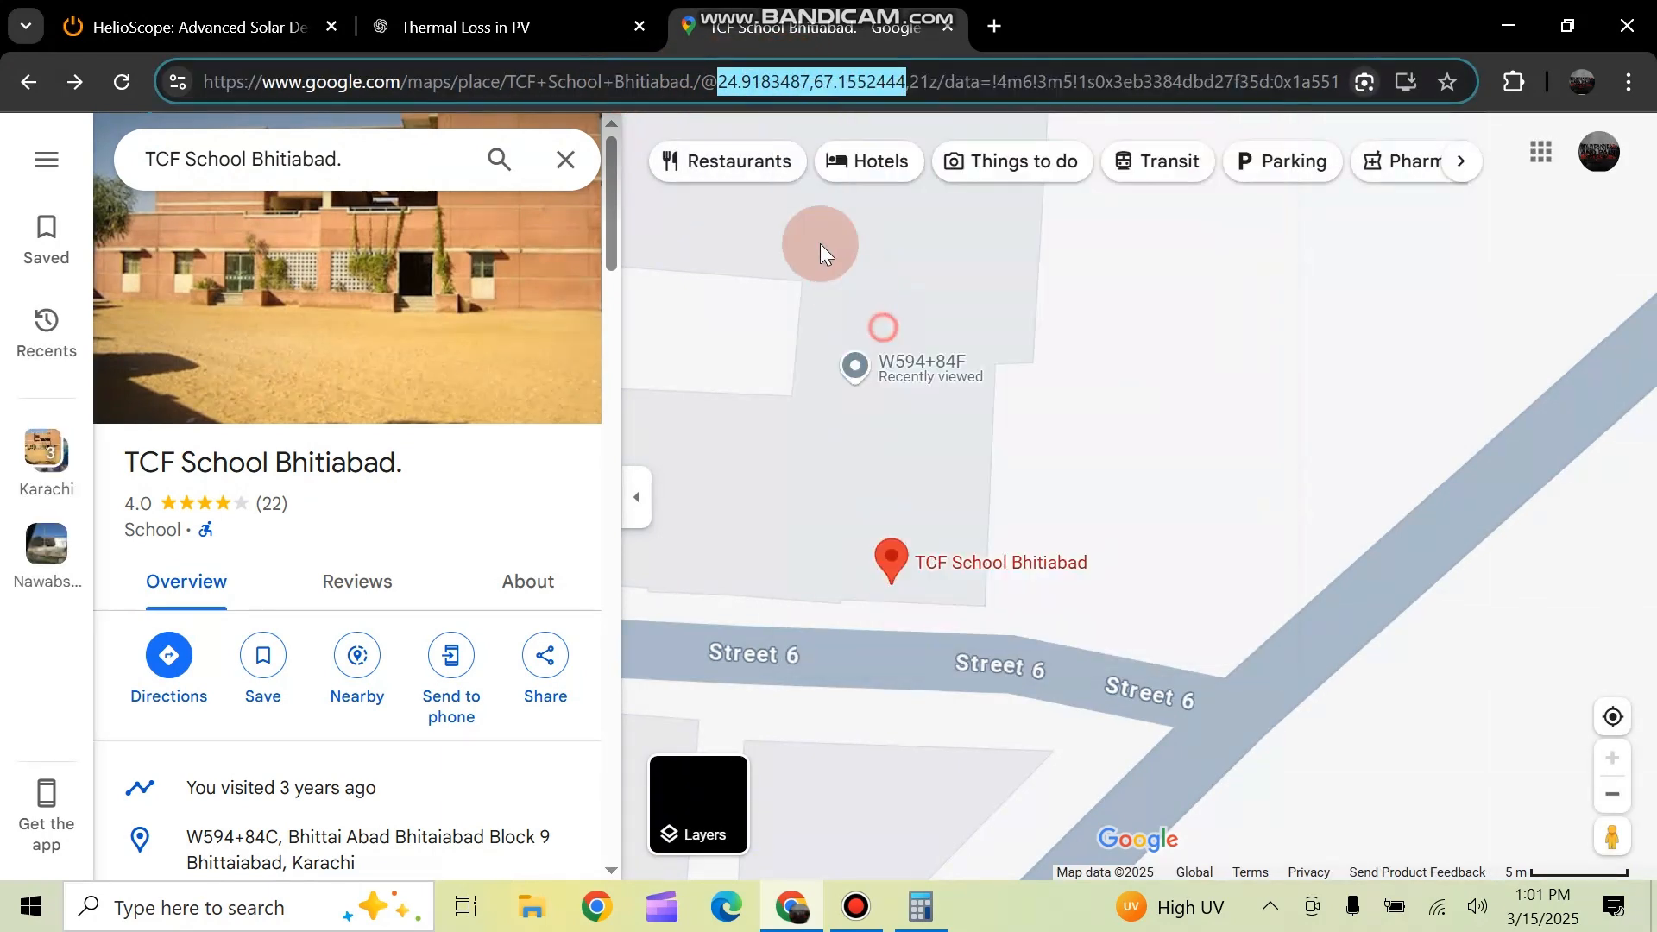
Switch back to HelioScope and start a new project named "Our first projetect"
{"action": "left_click", "coordinate": [257, 29]}
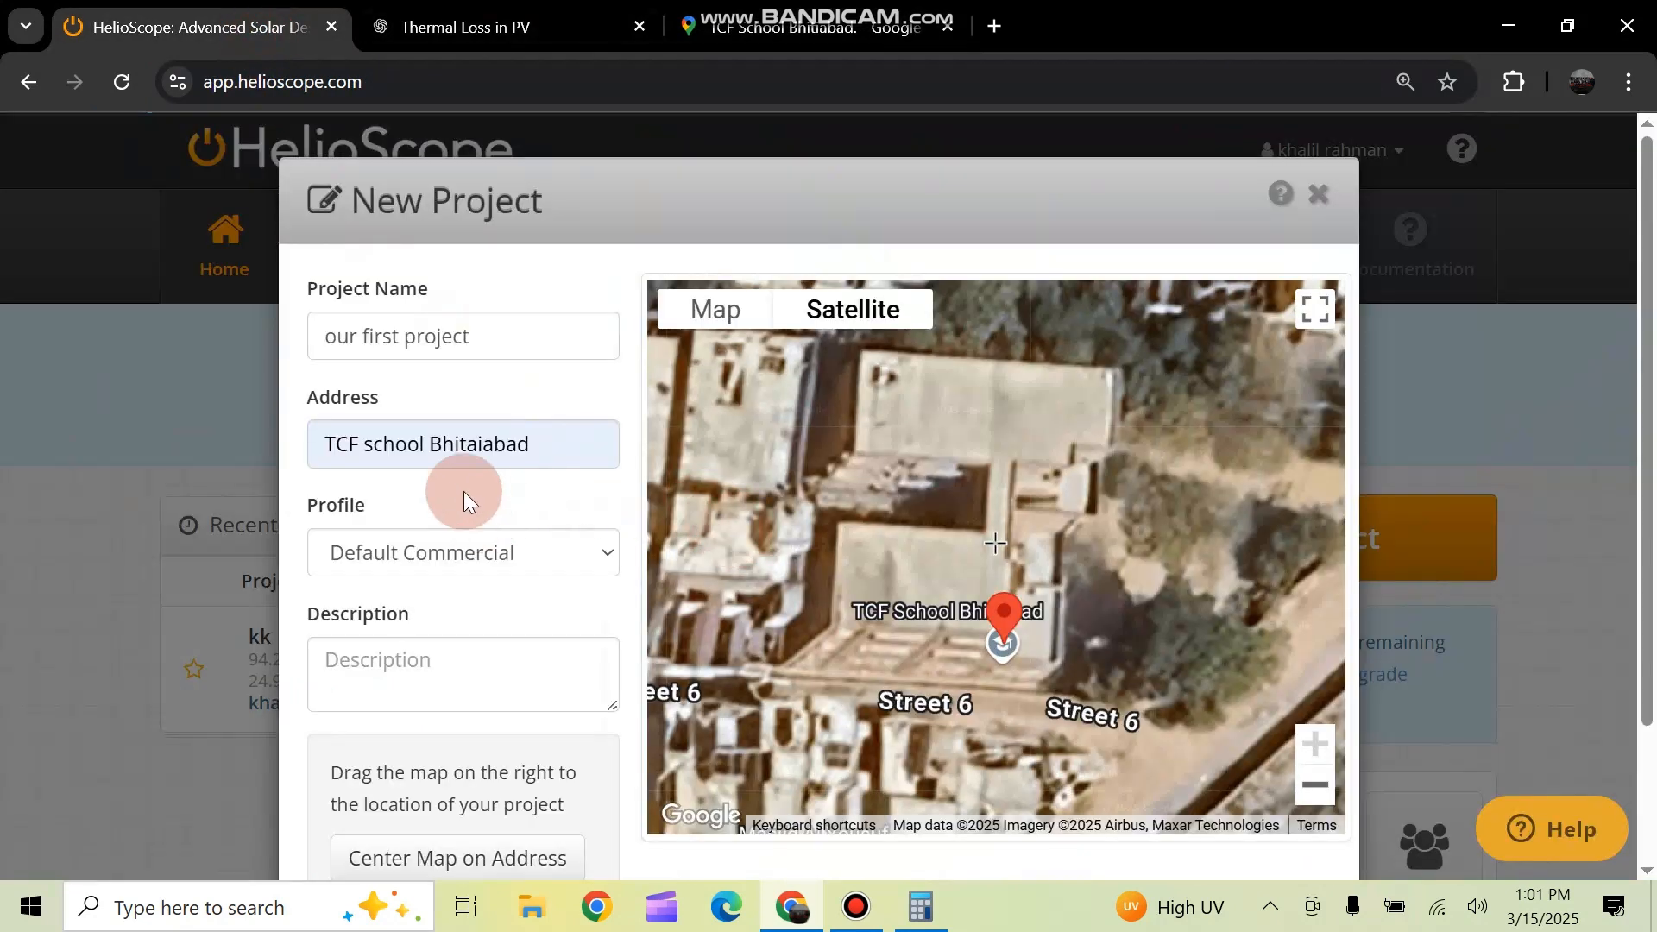
{"action": "left_click_drag", "start_coordinate": [555, 446], "coordinate": [223, 419]}
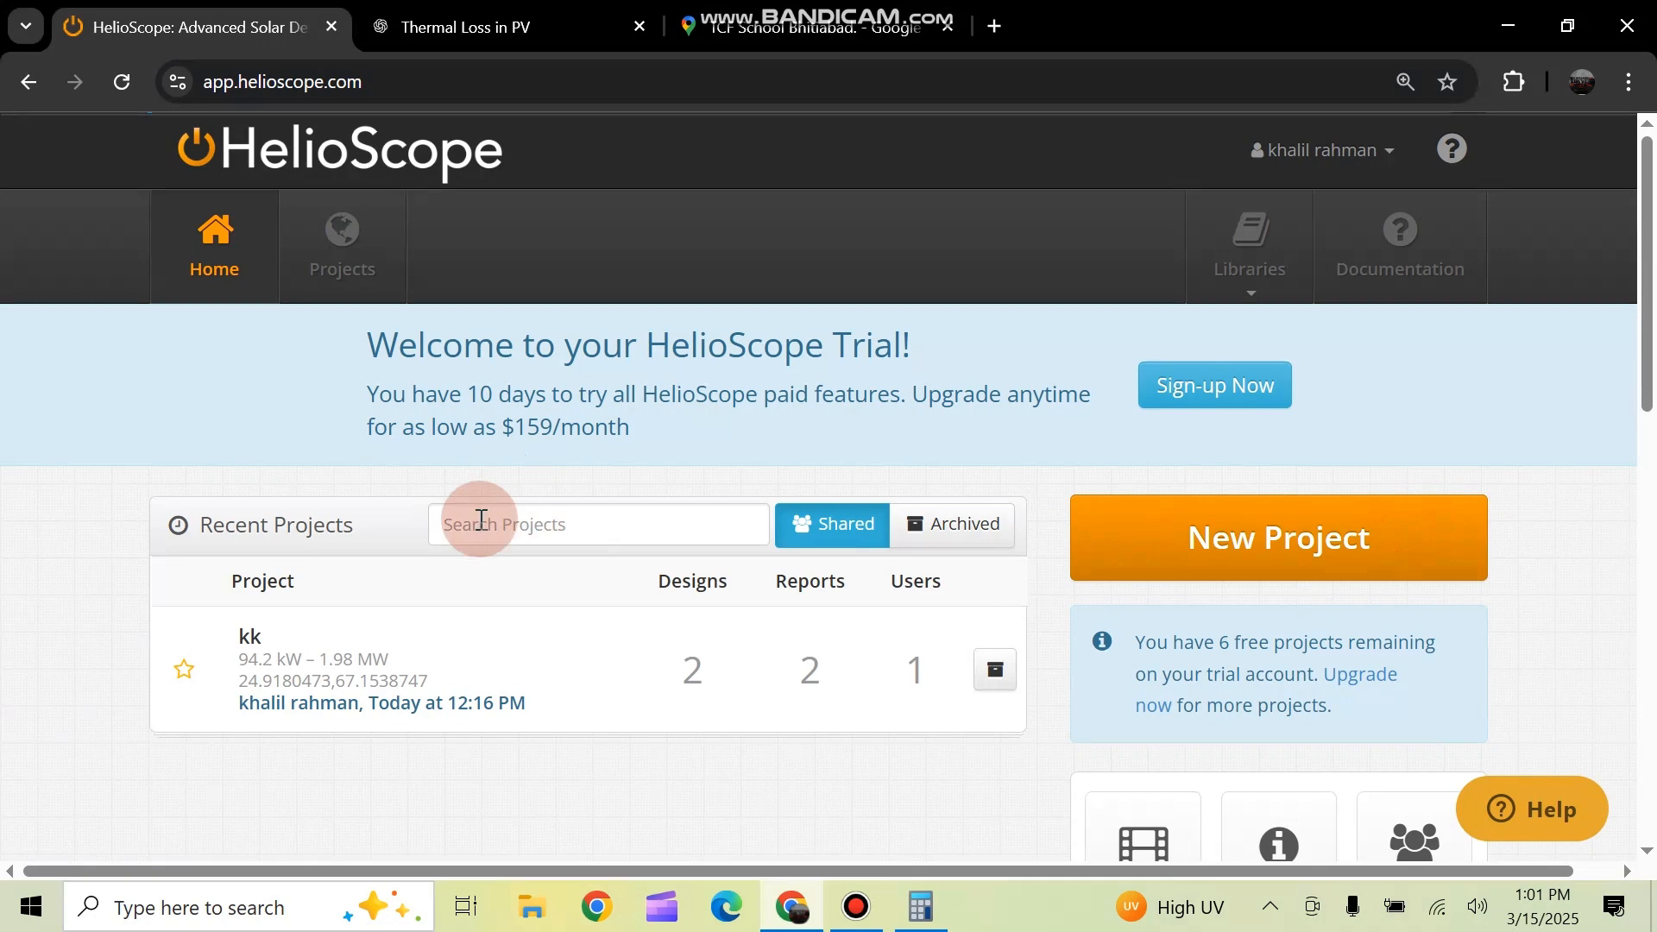
{"action": "left_click", "coordinate": [1356, 580]}
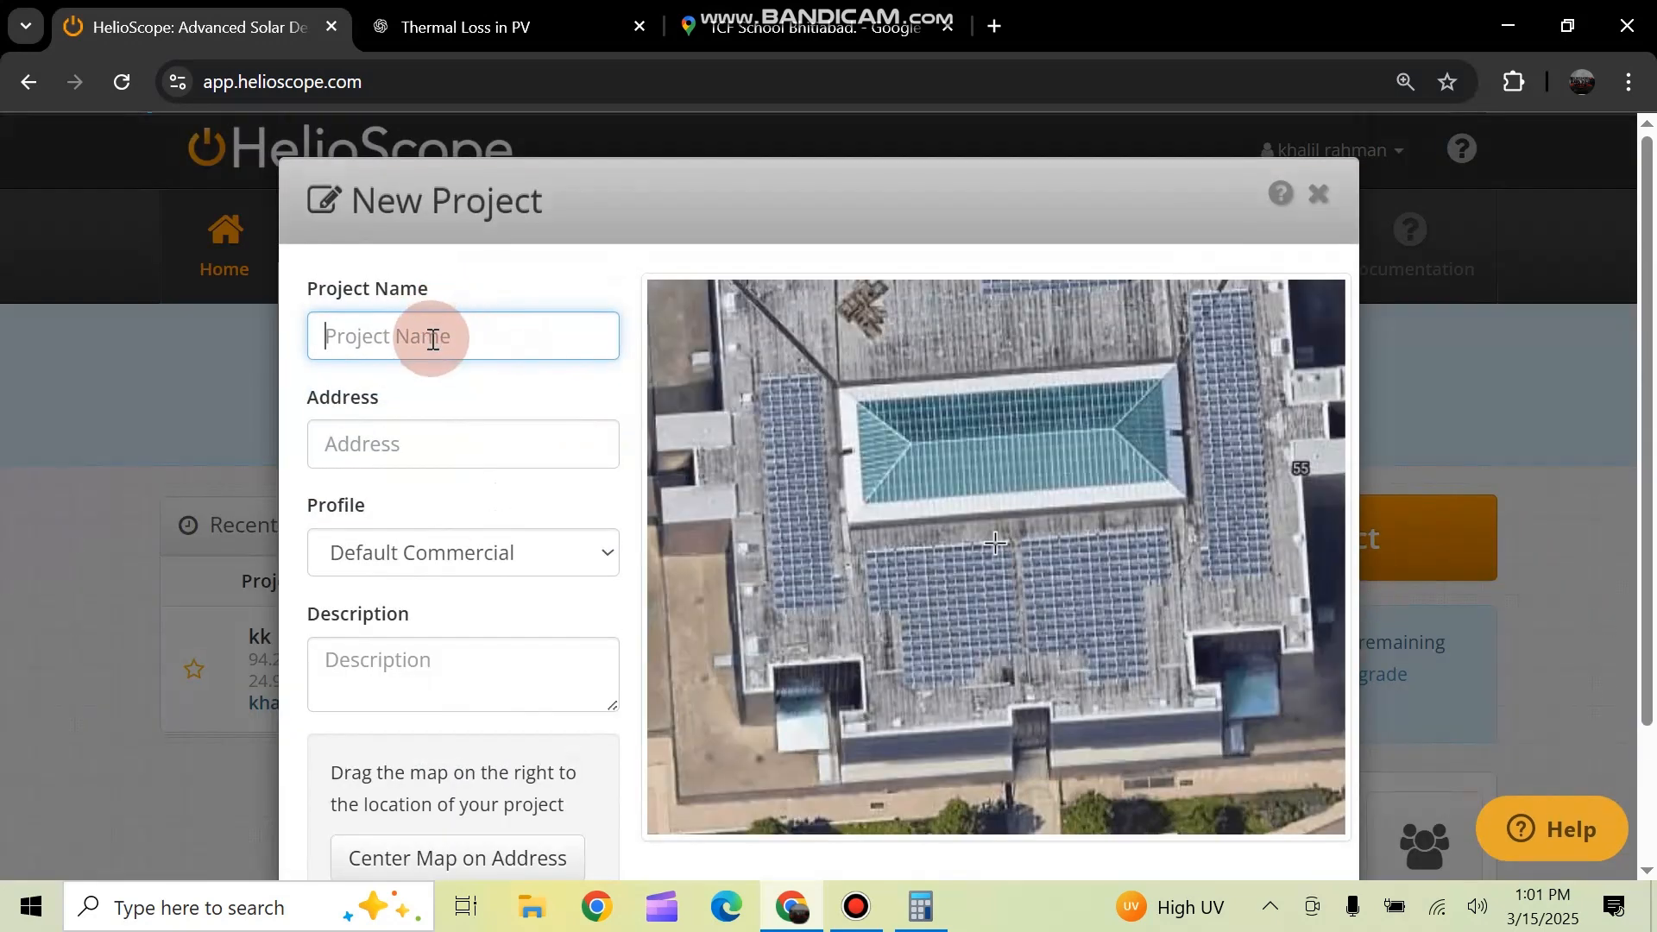
{"action": "left_click", "coordinate": [433, 338]}
{"action": "left_click", "coordinate": [479, 481]}
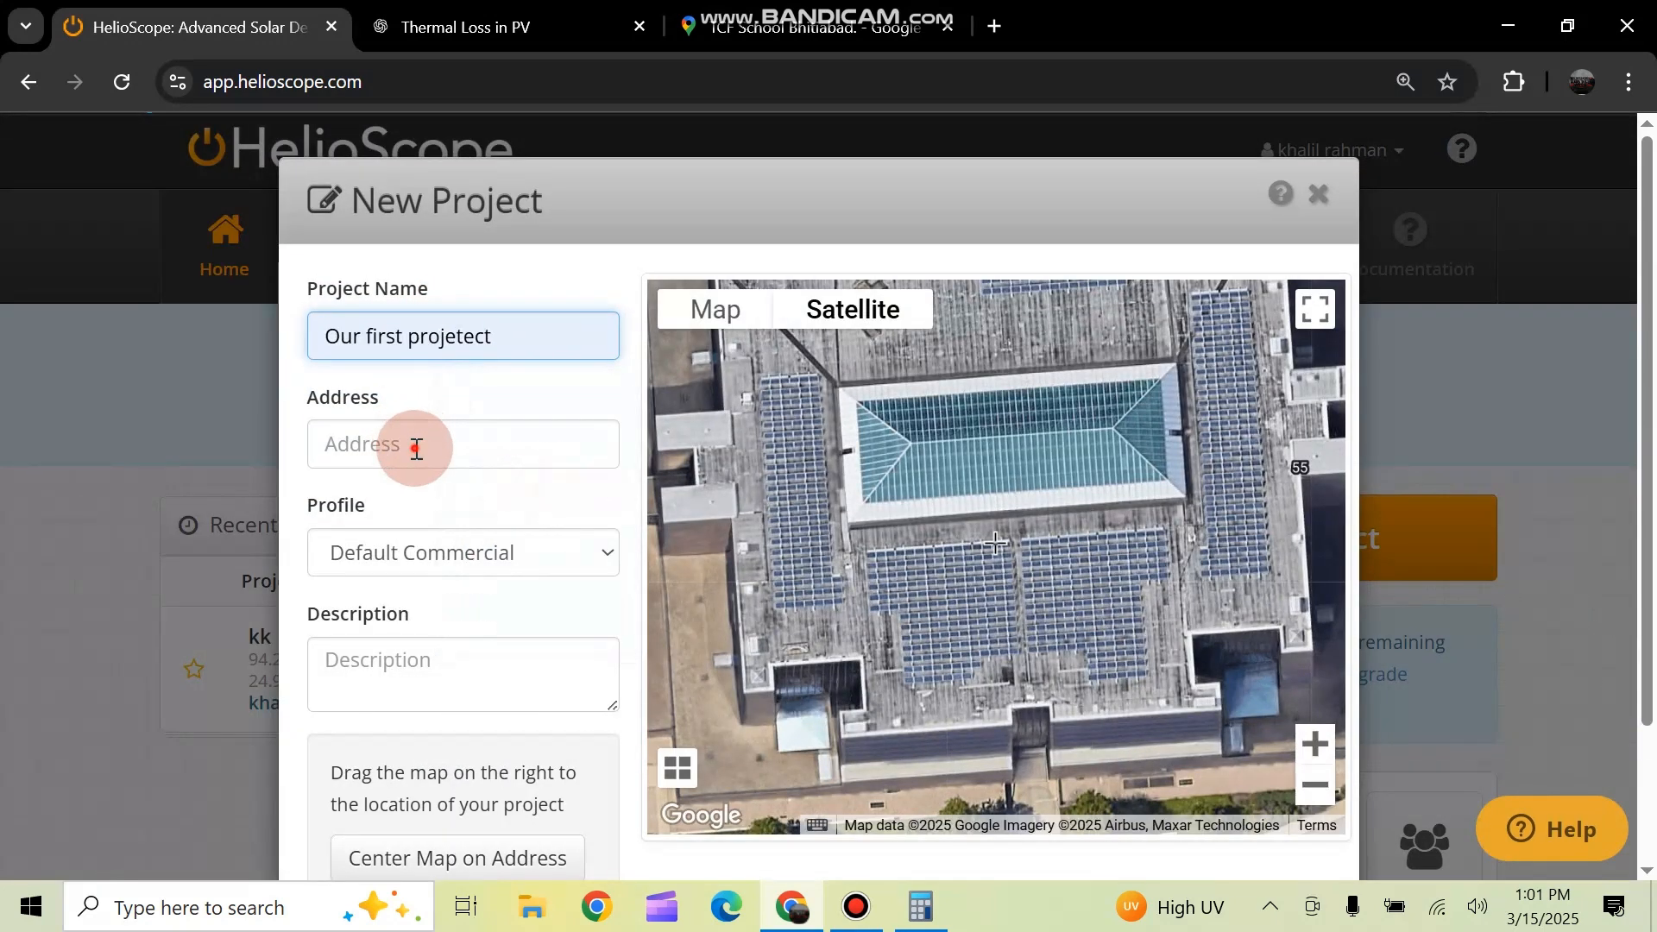
Set the project address to the copied coordinates 24.9183487,67.1552444 and center the satellite map on the school building
{"action": "left_click", "coordinate": [416, 448]}
{"action": "key", "text": "ctrl+v"}
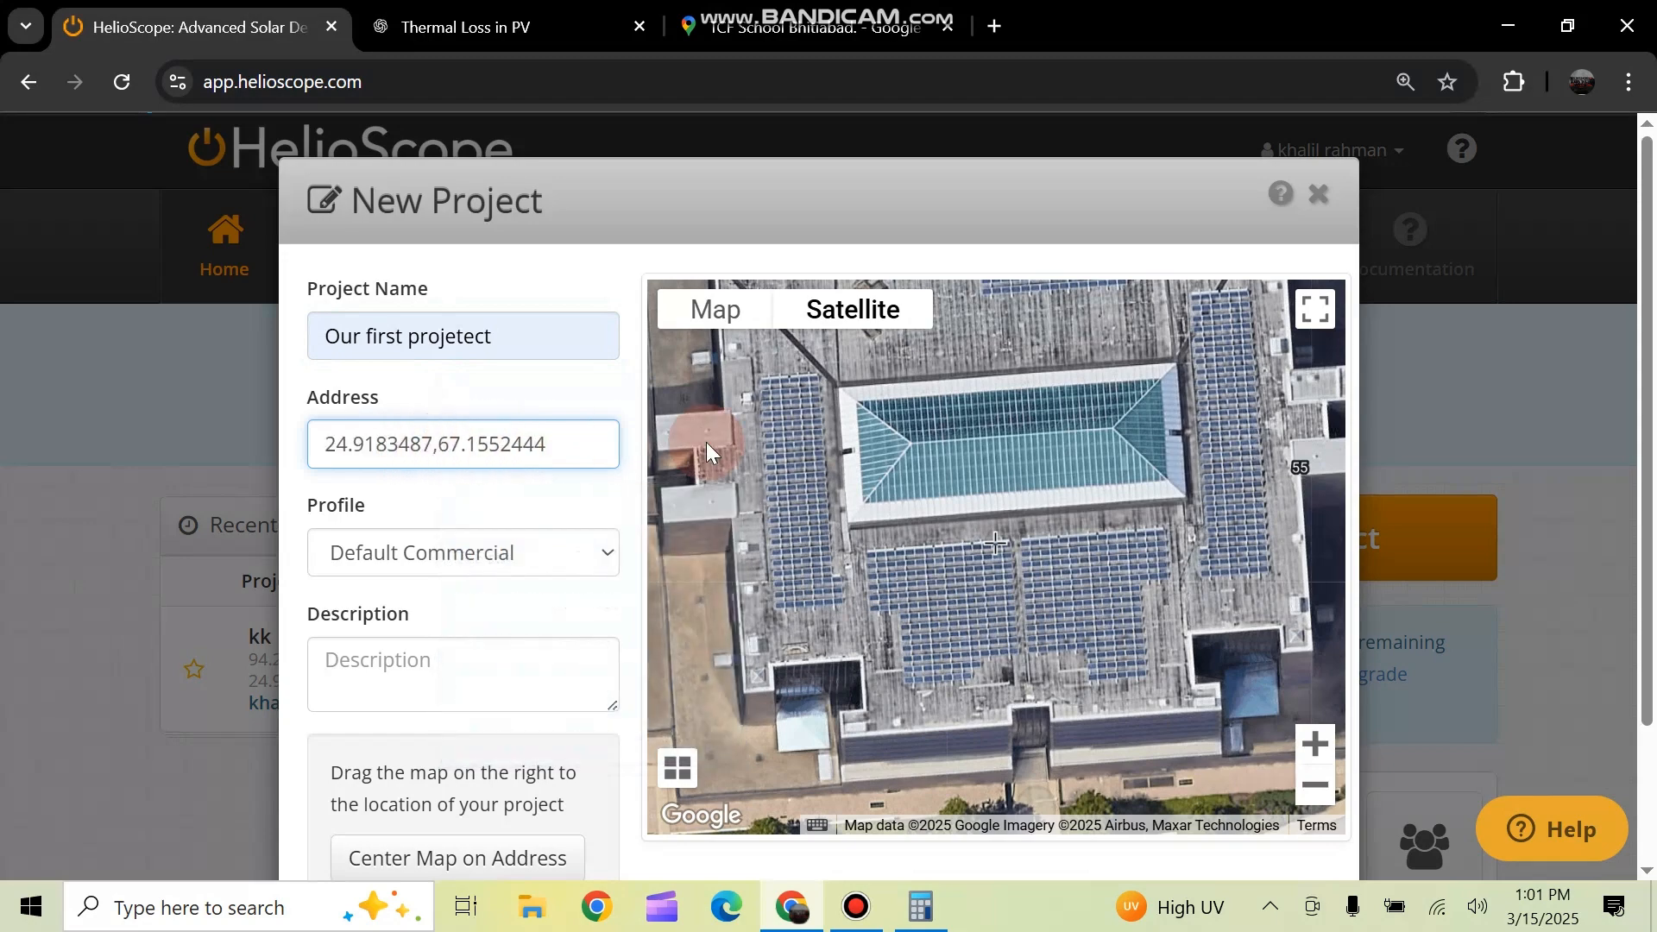
{"action": "left_click", "coordinate": [913, 463]}
{"action": "left_click", "coordinate": [987, 557]}
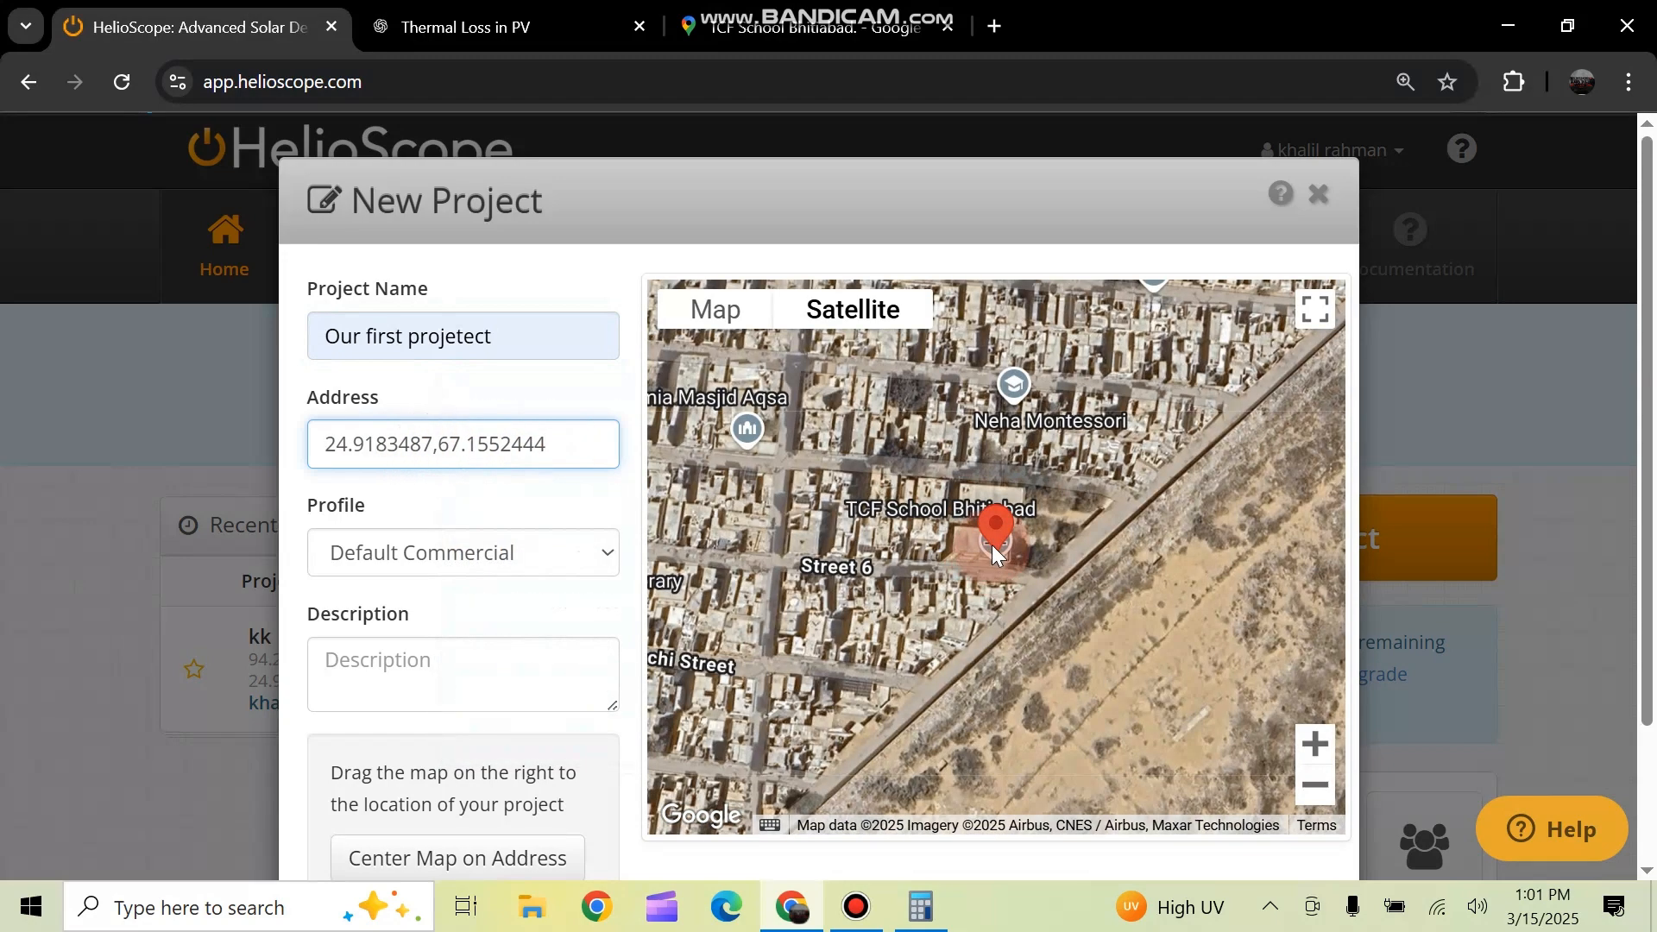
{"action": "scroll", "coordinate": [995, 542], "scroll_direction": "up", "scroll_amount": 2}
{"action": "left_click_drag", "start_coordinate": [997, 436], "coordinate": [1005, 457]}
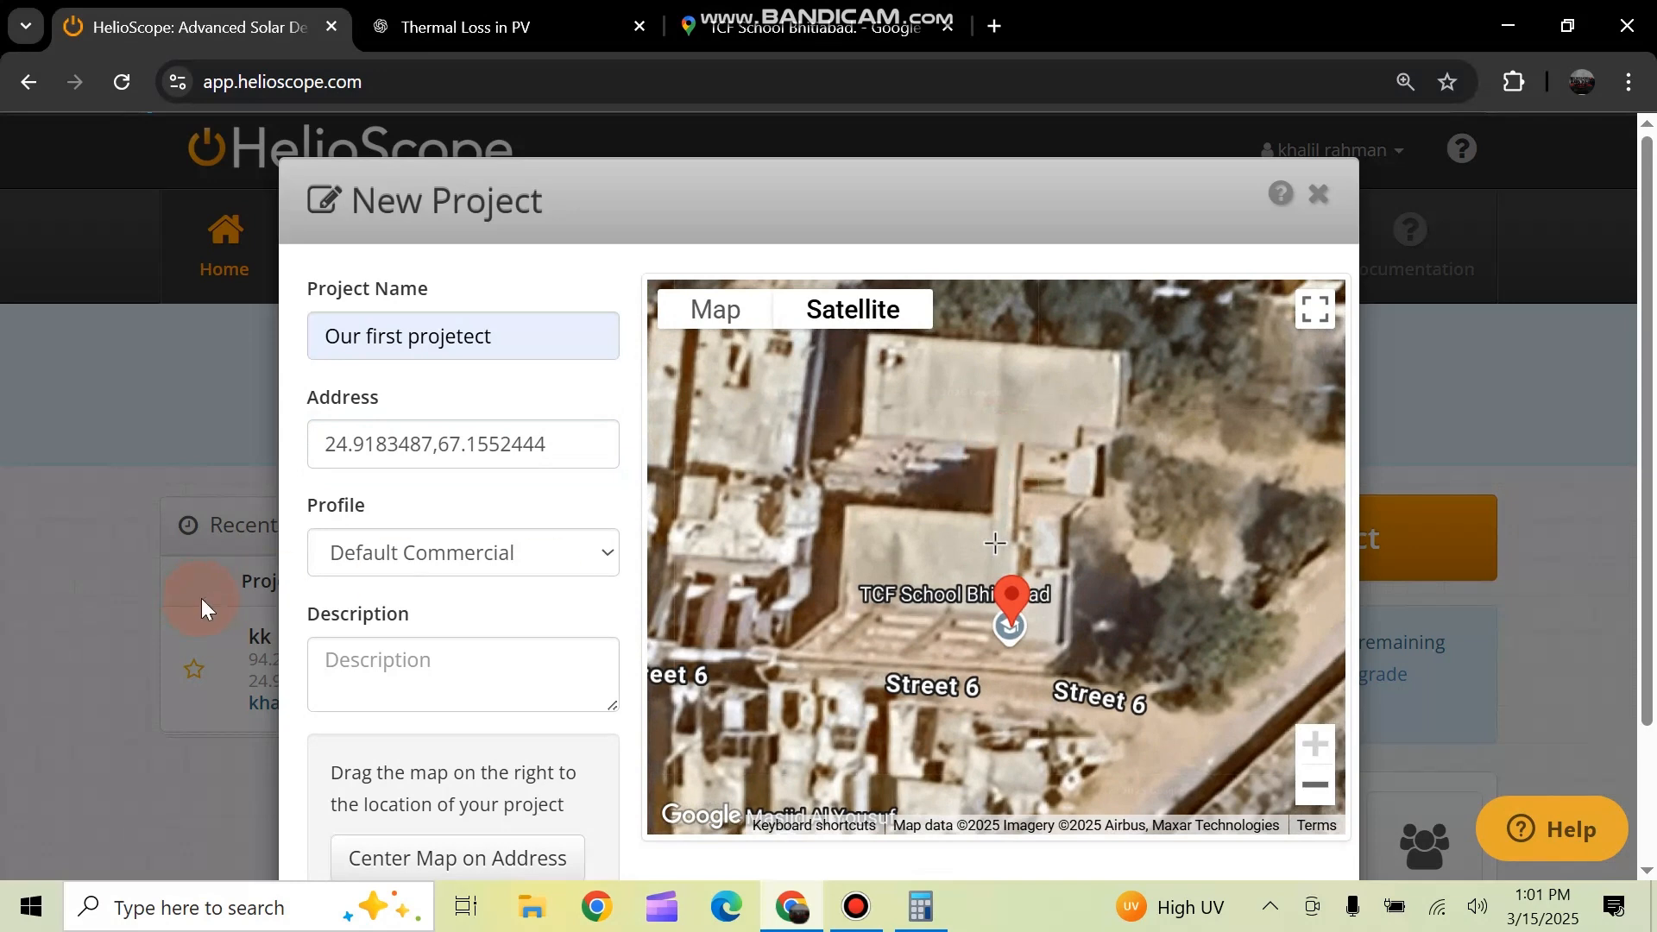
Choose the Default Commercial profile and create the project
{"action": "left_click", "coordinate": [539, 552]}
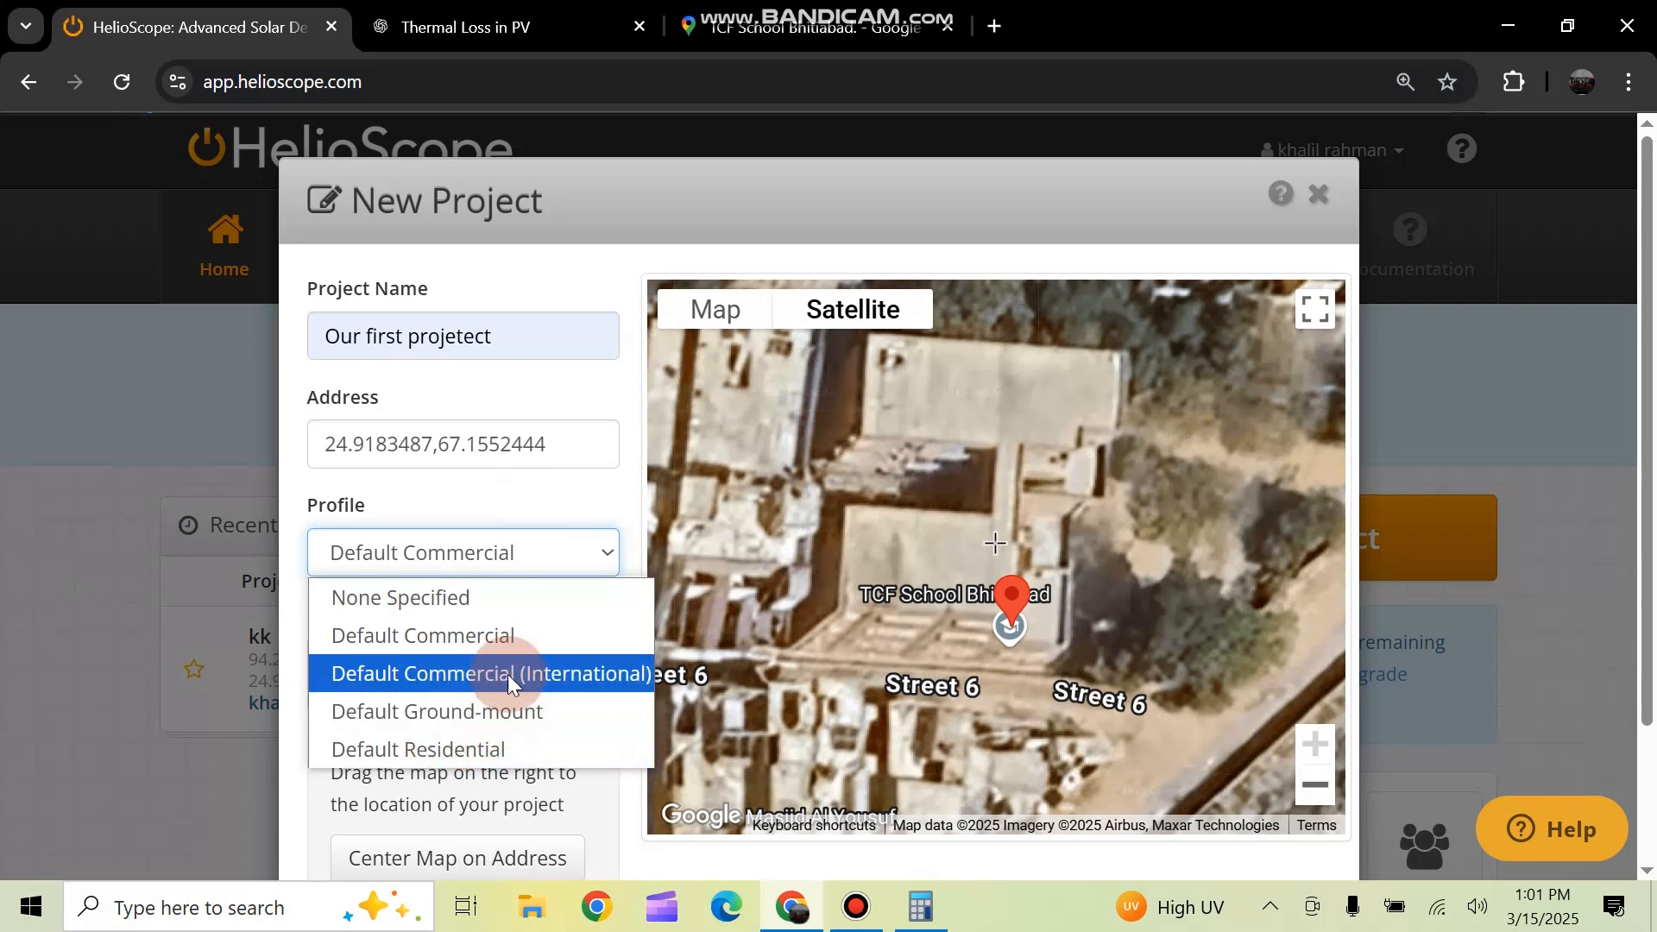
{"action": "left_click", "coordinate": [509, 634]}
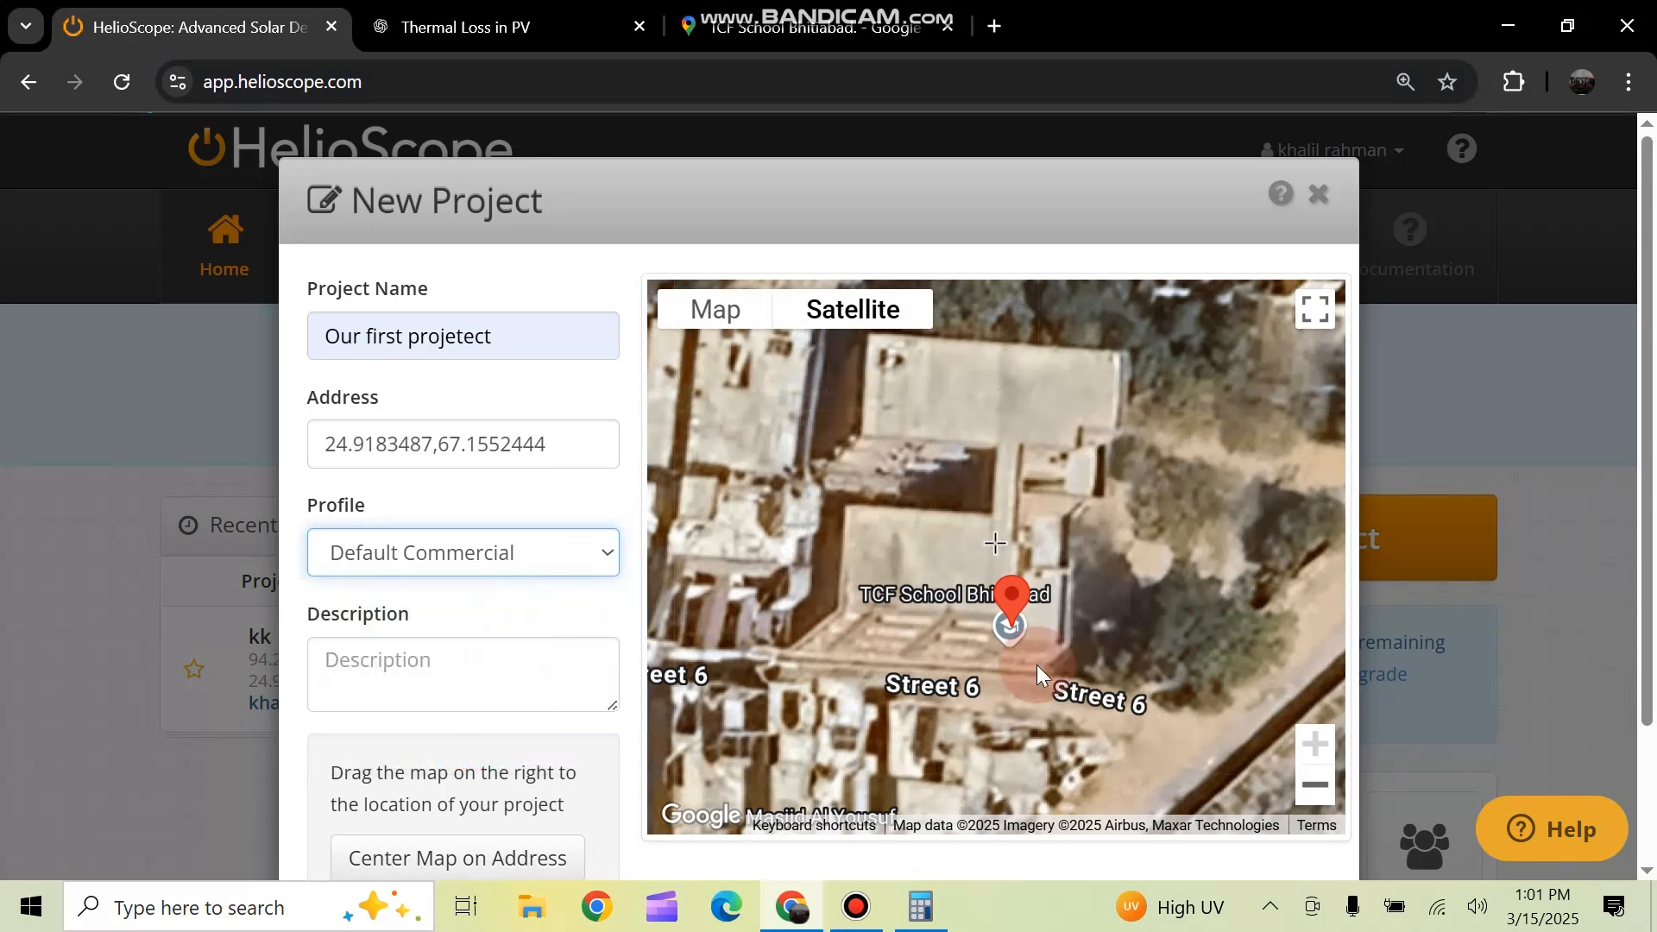
{"action": "scroll", "coordinate": [1288, 733], "scroll_direction": "down", "scroll_amount": 2}
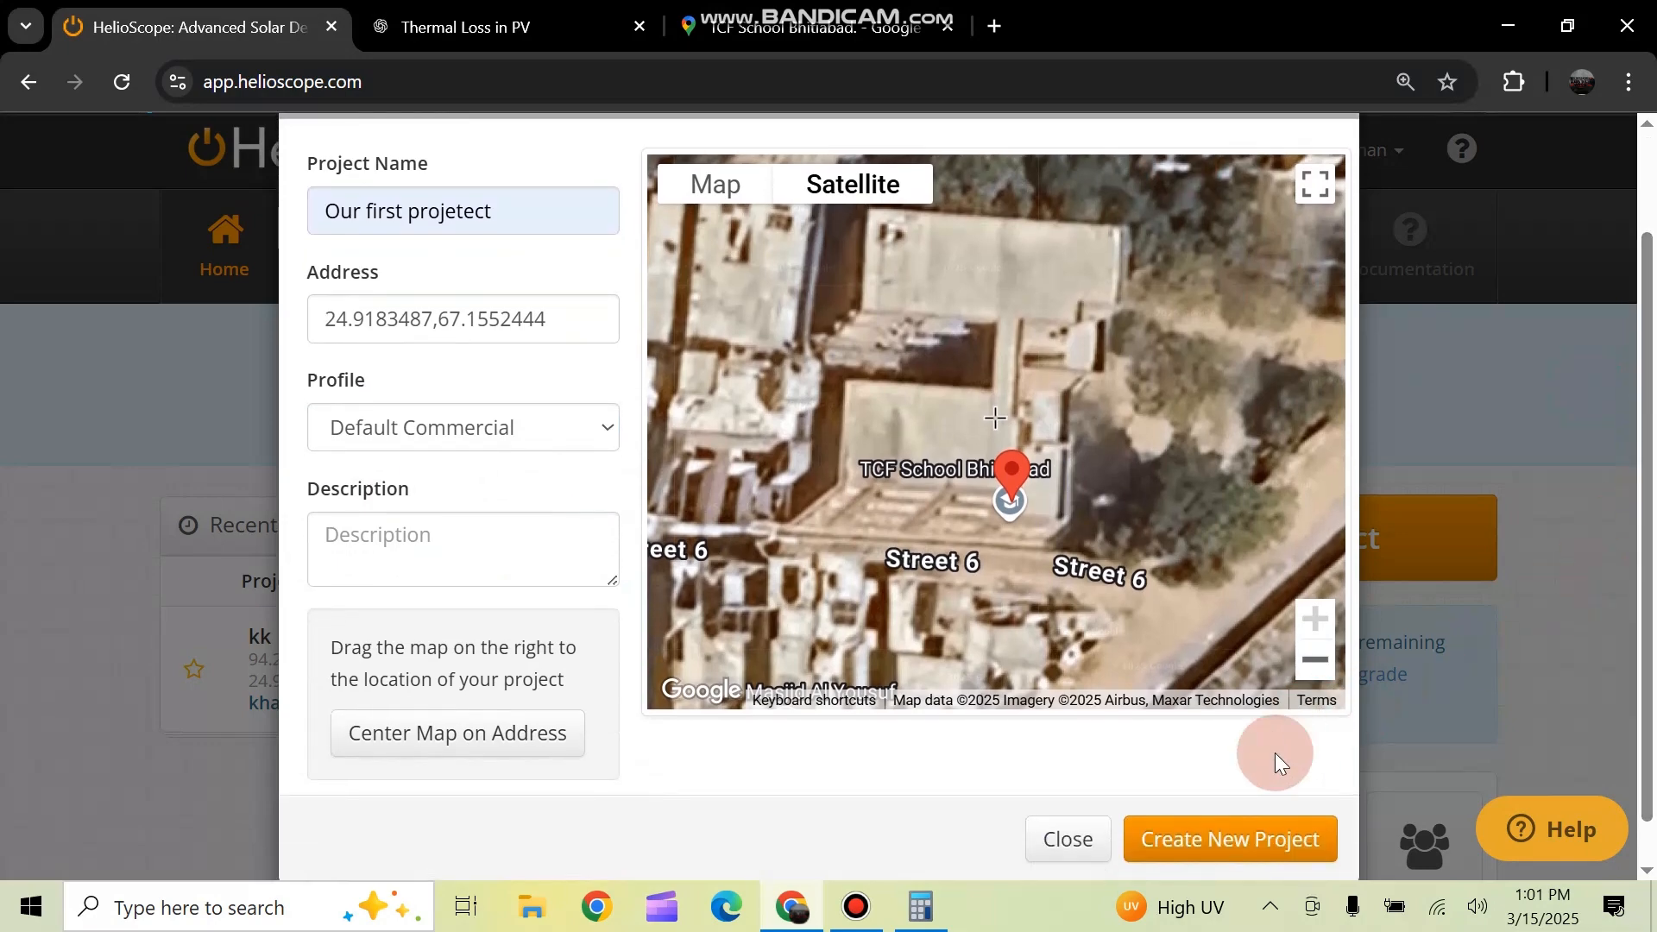
{"action": "left_click", "coordinate": [1216, 842]}
{"action": "left_click", "coordinate": [1092, 459]}
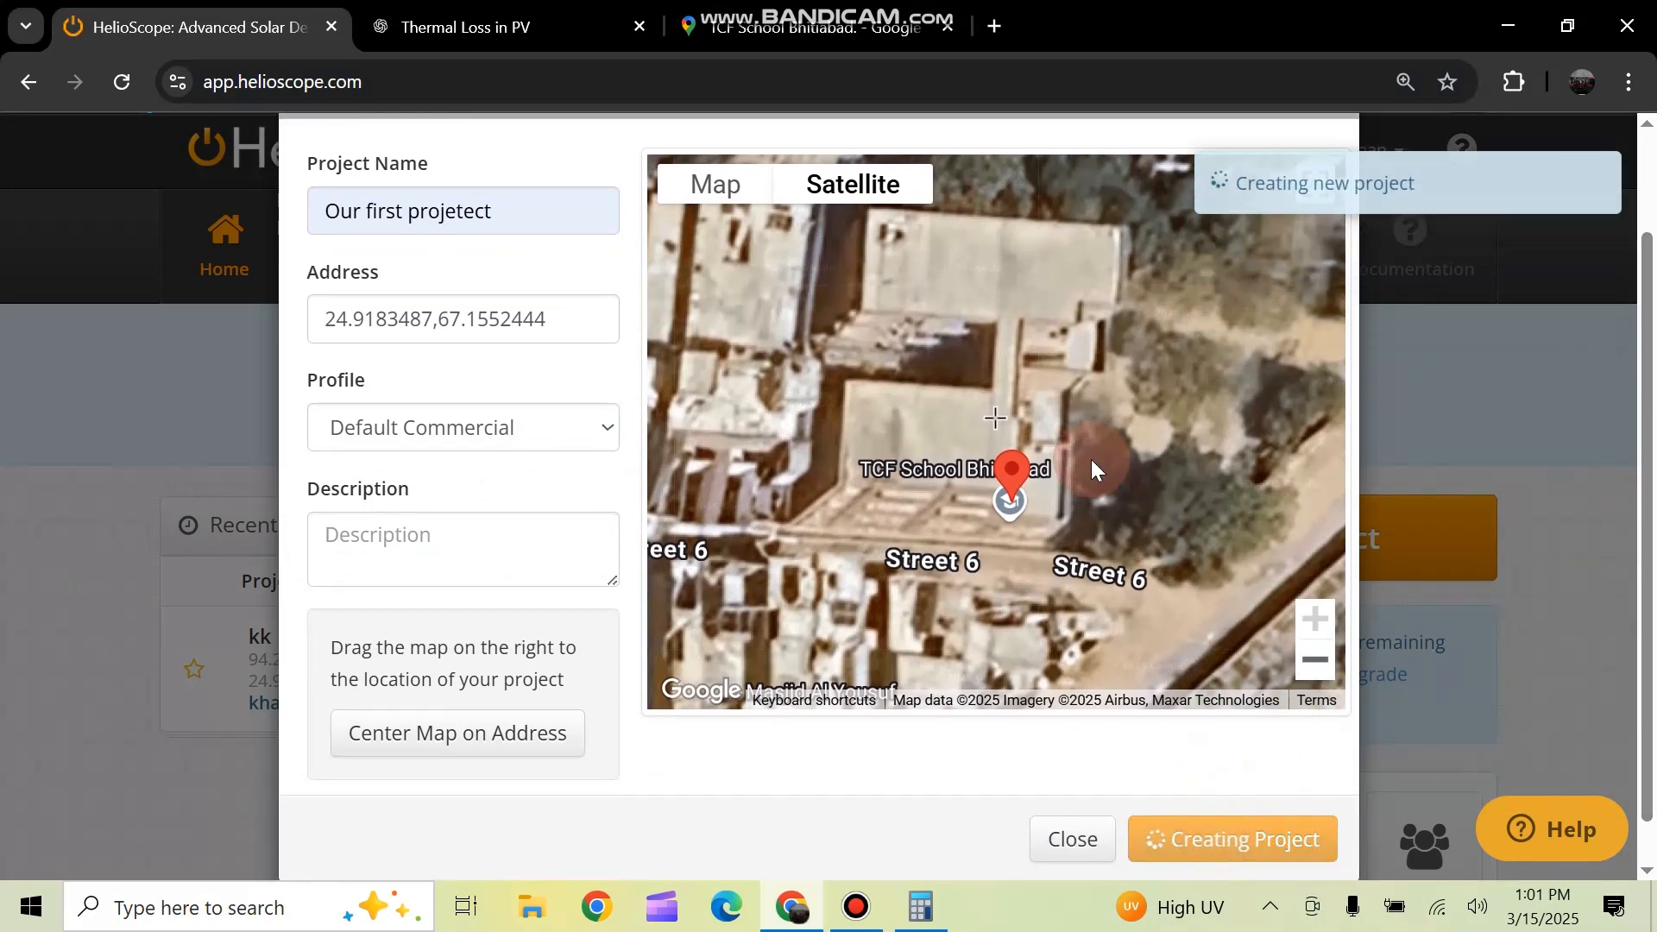
Add a design described as "new project" to the project and open it in the designer
{"action": "scroll", "coordinate": [1090, 488], "scroll_direction": "down", "scroll_amount": 2}
{"action": "scroll", "coordinate": [1090, 489], "scroll_direction": "down", "scroll_amount": 4}
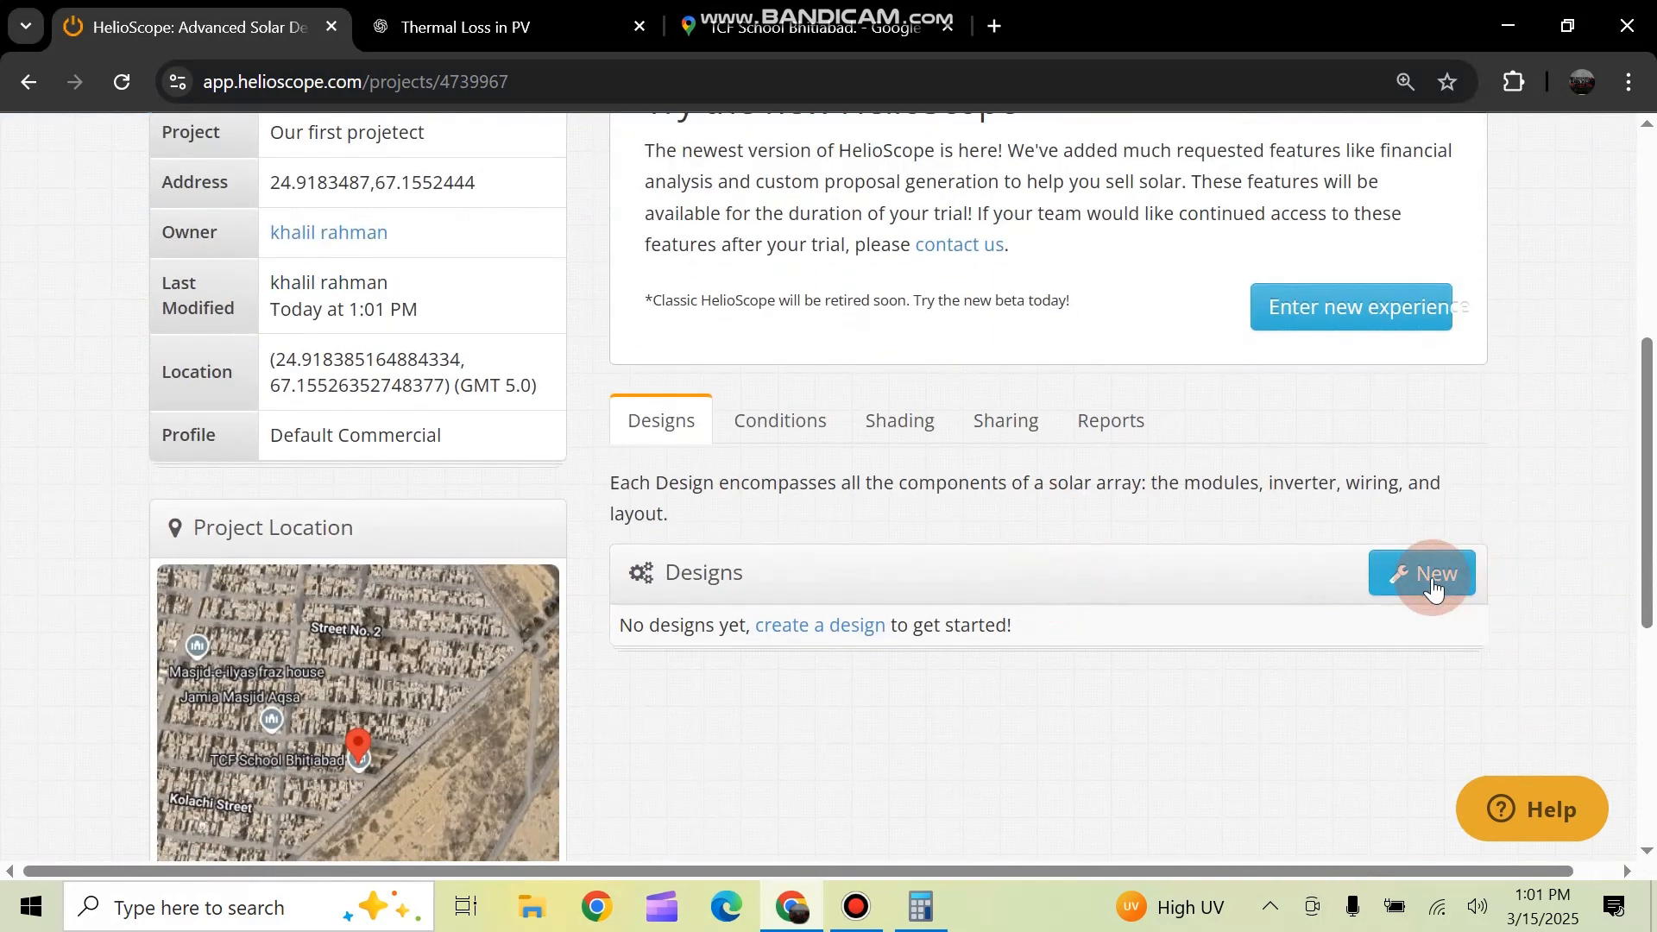
{"action": "left_click", "coordinate": [1432, 587]}
{"action": "left_click_drag", "start_coordinate": [743, 300], "coordinate": [497, 293]}
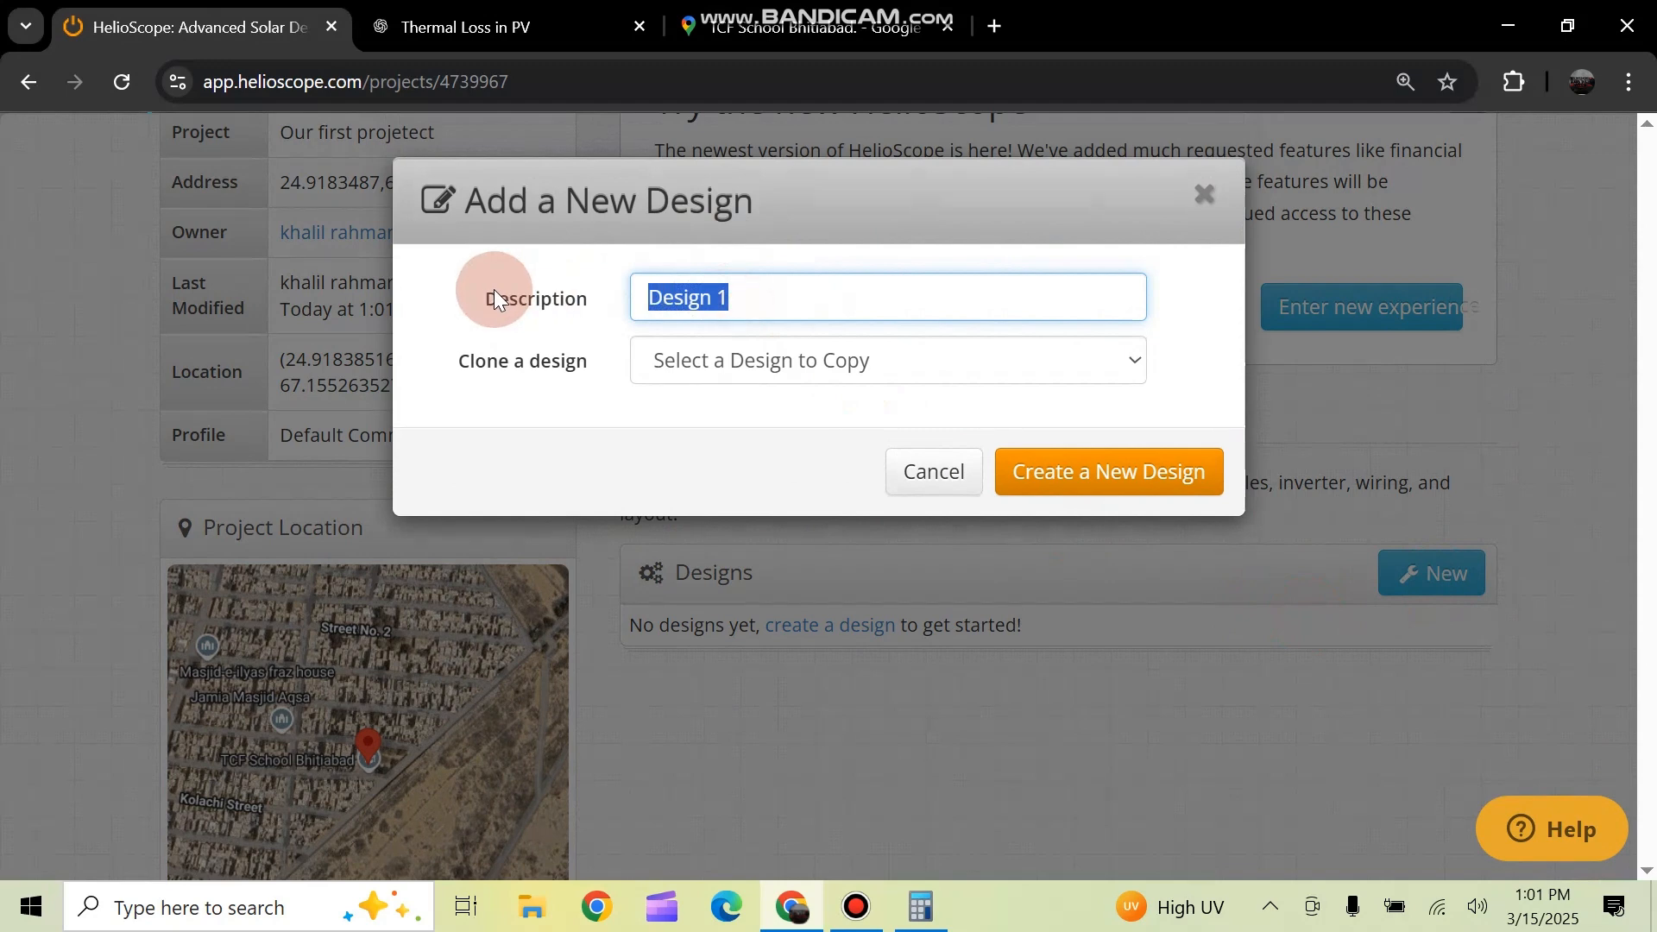
{"action": "type", "text": "new pro"}
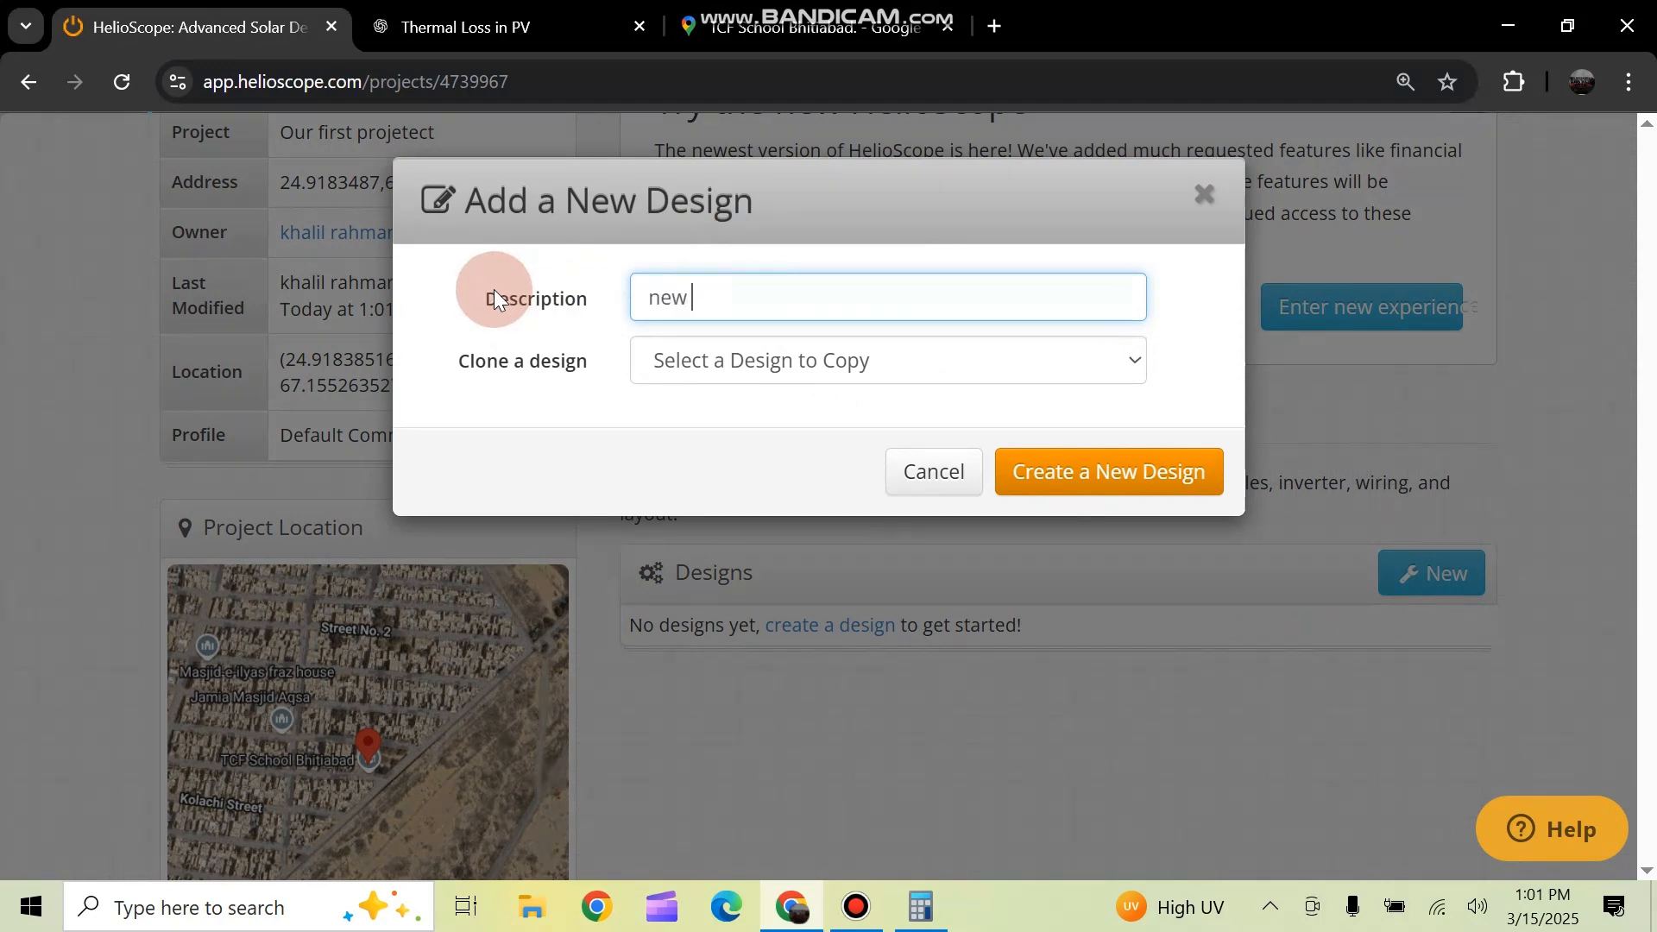
{"action": "type", "text": "ject"}
{"action": "left_click", "coordinate": [1143, 471]}
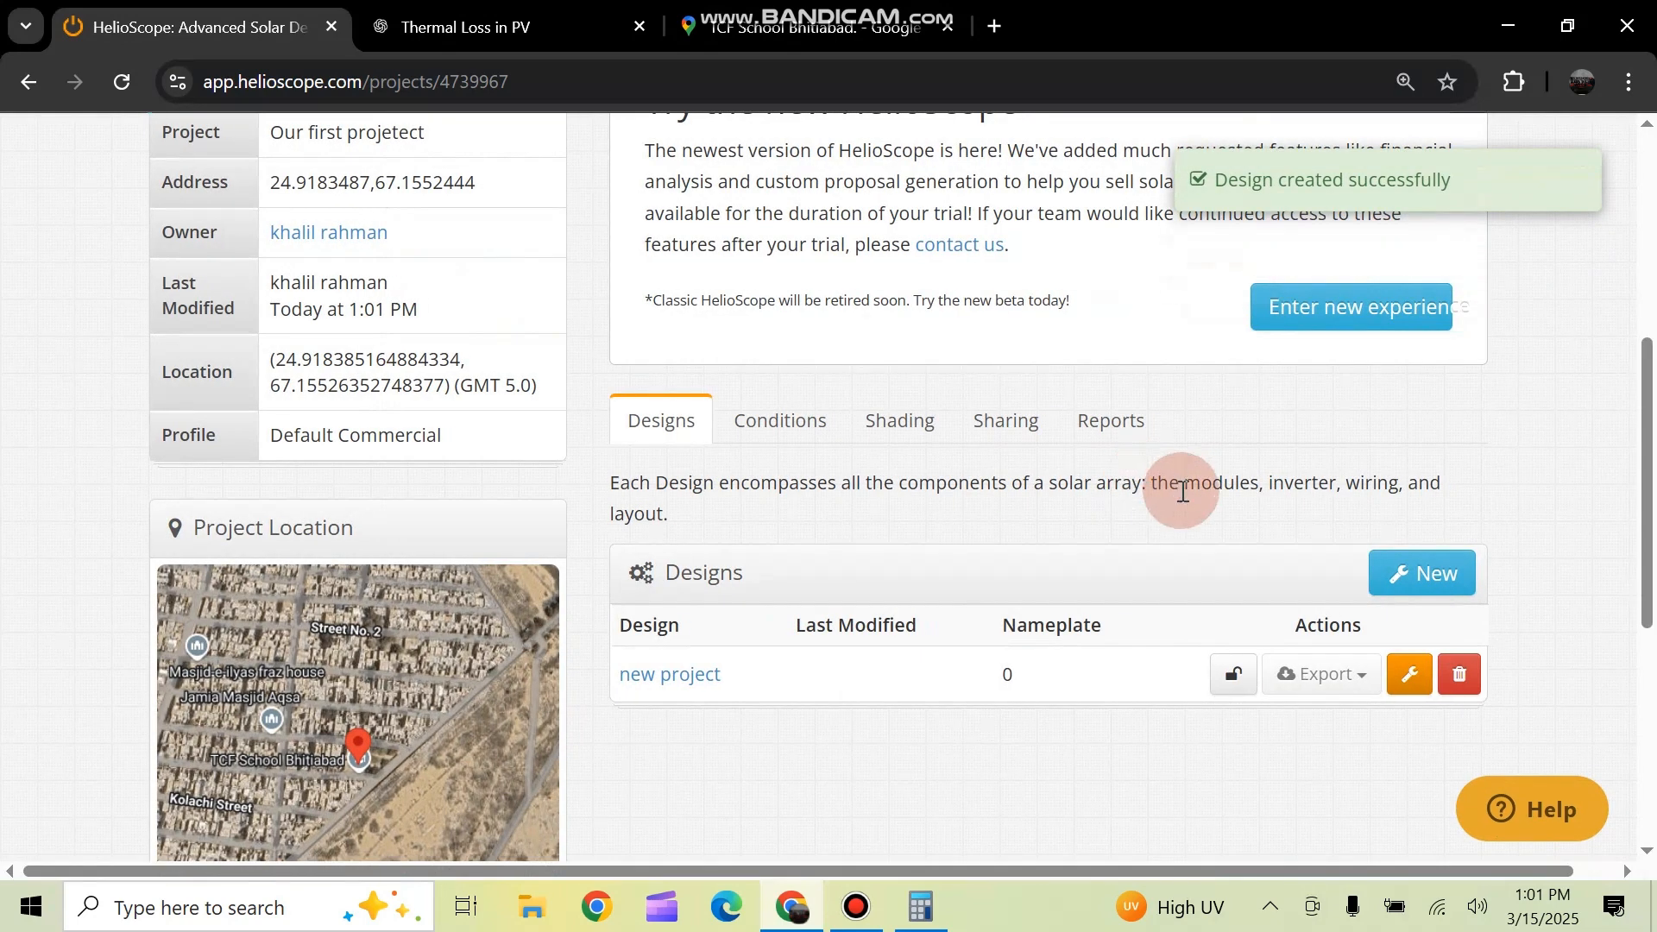
{"action": "scroll", "coordinate": [1161, 553], "scroll_direction": "down", "scroll_amount": 2}
{"action": "left_click", "coordinate": [1415, 543]}
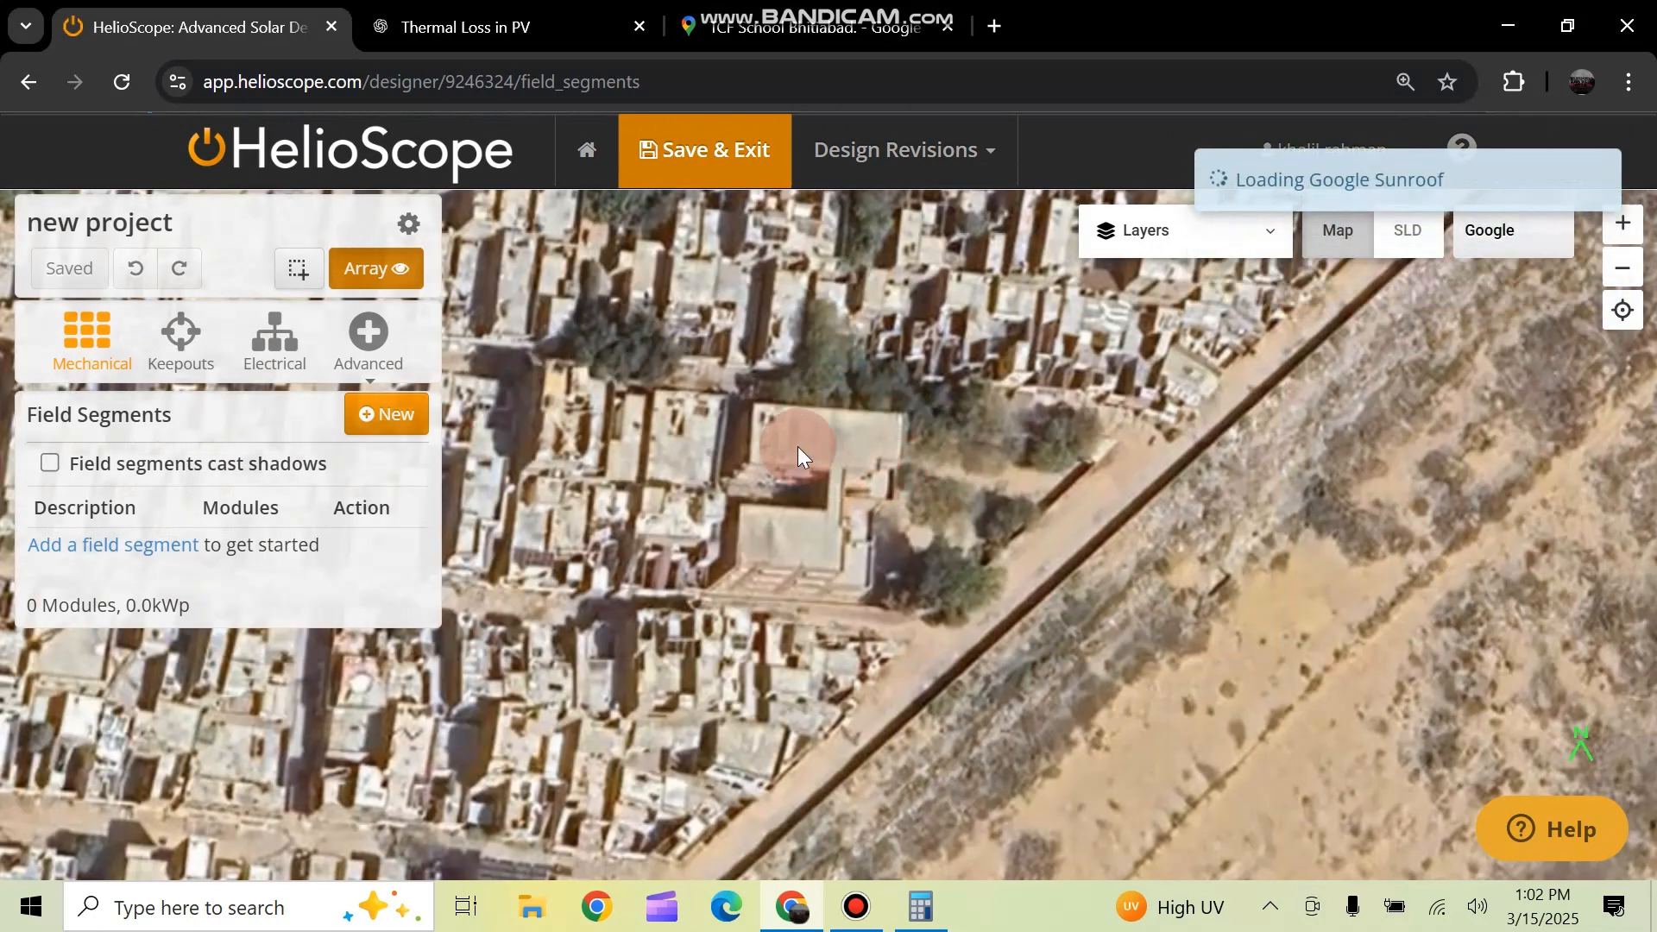
Draw a new field segment around the school's northern roof block, about 23.9 m by 9.0 m, with a small notch at the southeast corner
{"action": "scroll", "coordinate": [800, 445], "scroll_direction": "up", "scroll_amount": 3}
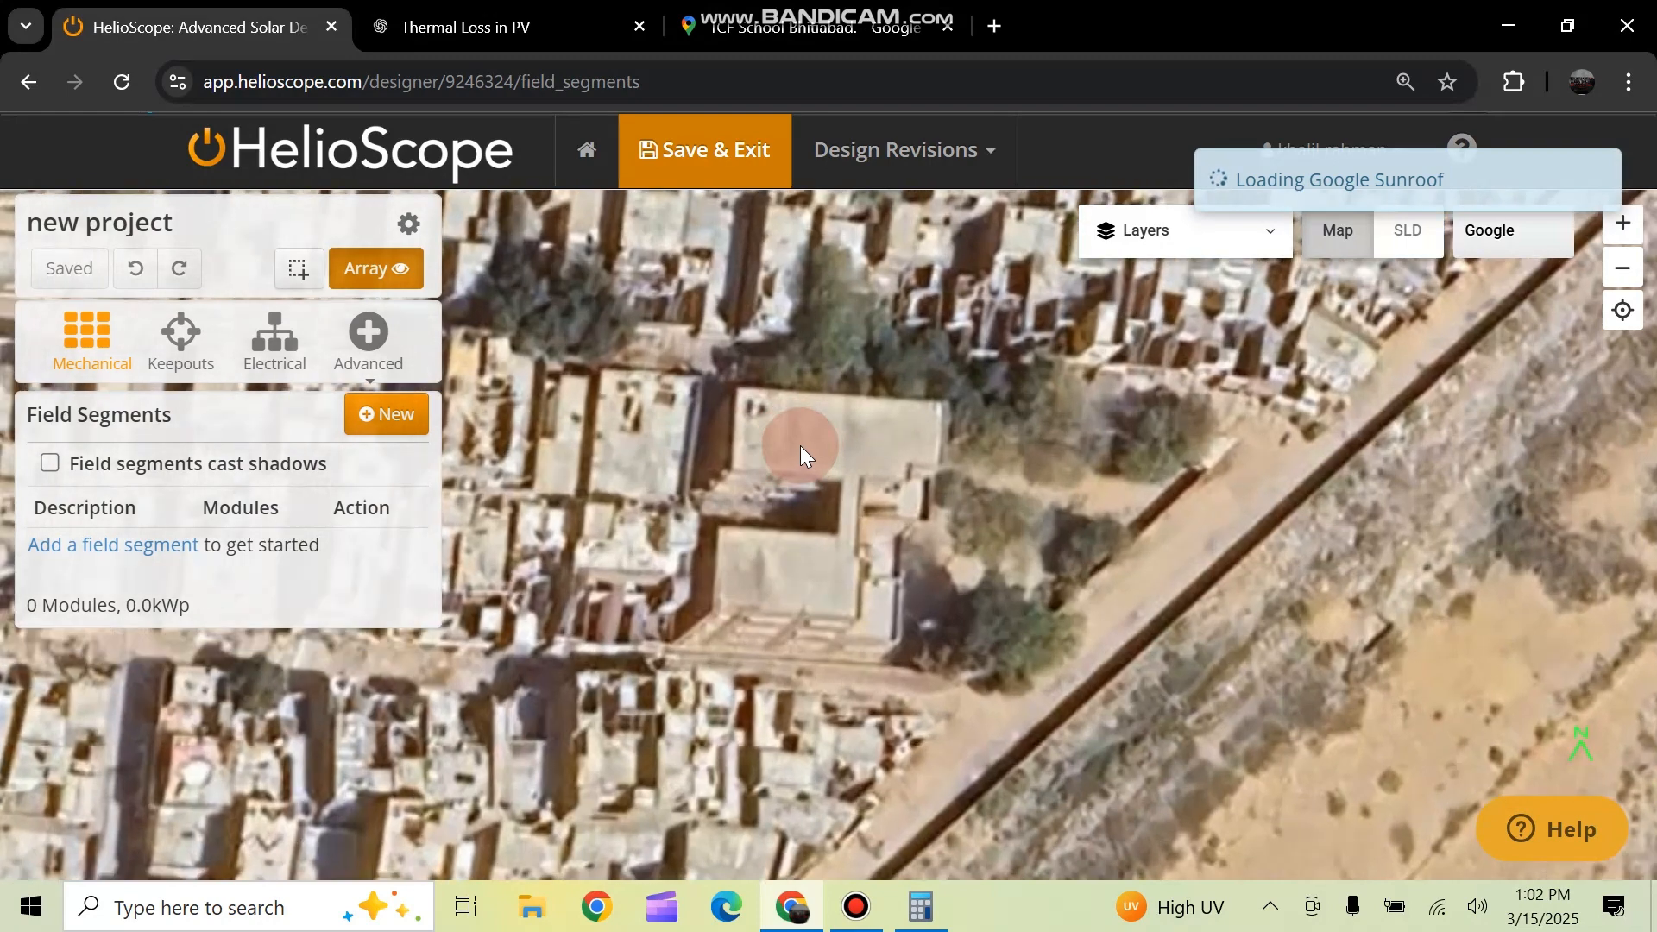
{"action": "scroll", "coordinate": [799, 479], "scroll_direction": "up", "scroll_amount": 1}
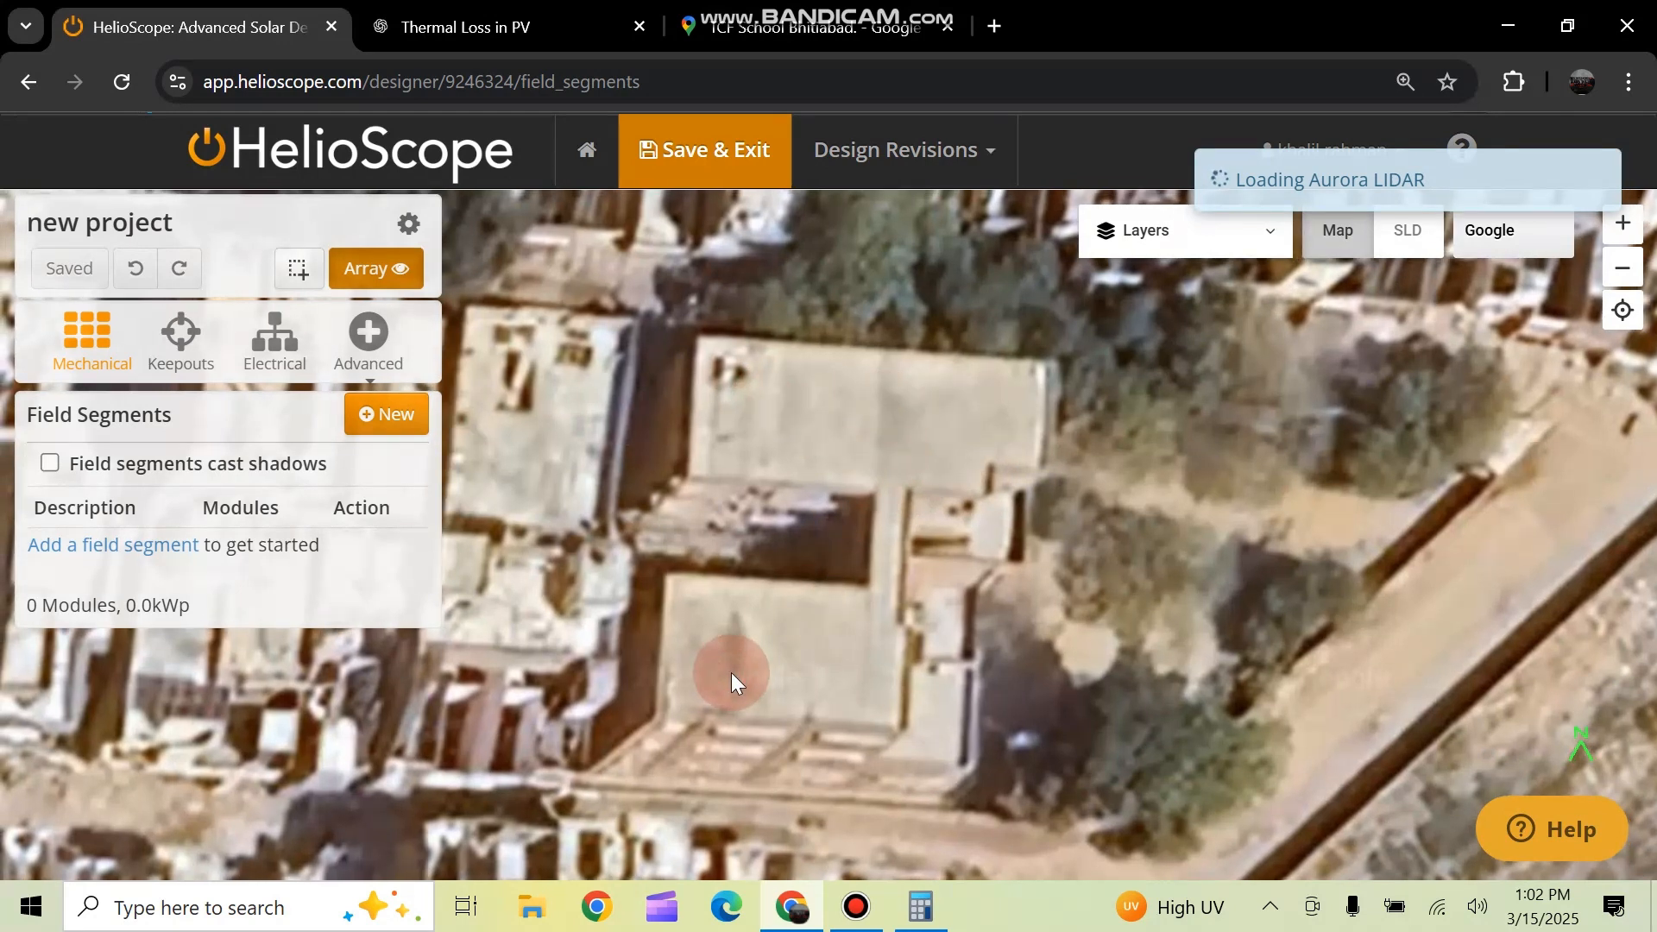
{"action": "left_click", "coordinate": [385, 416]}
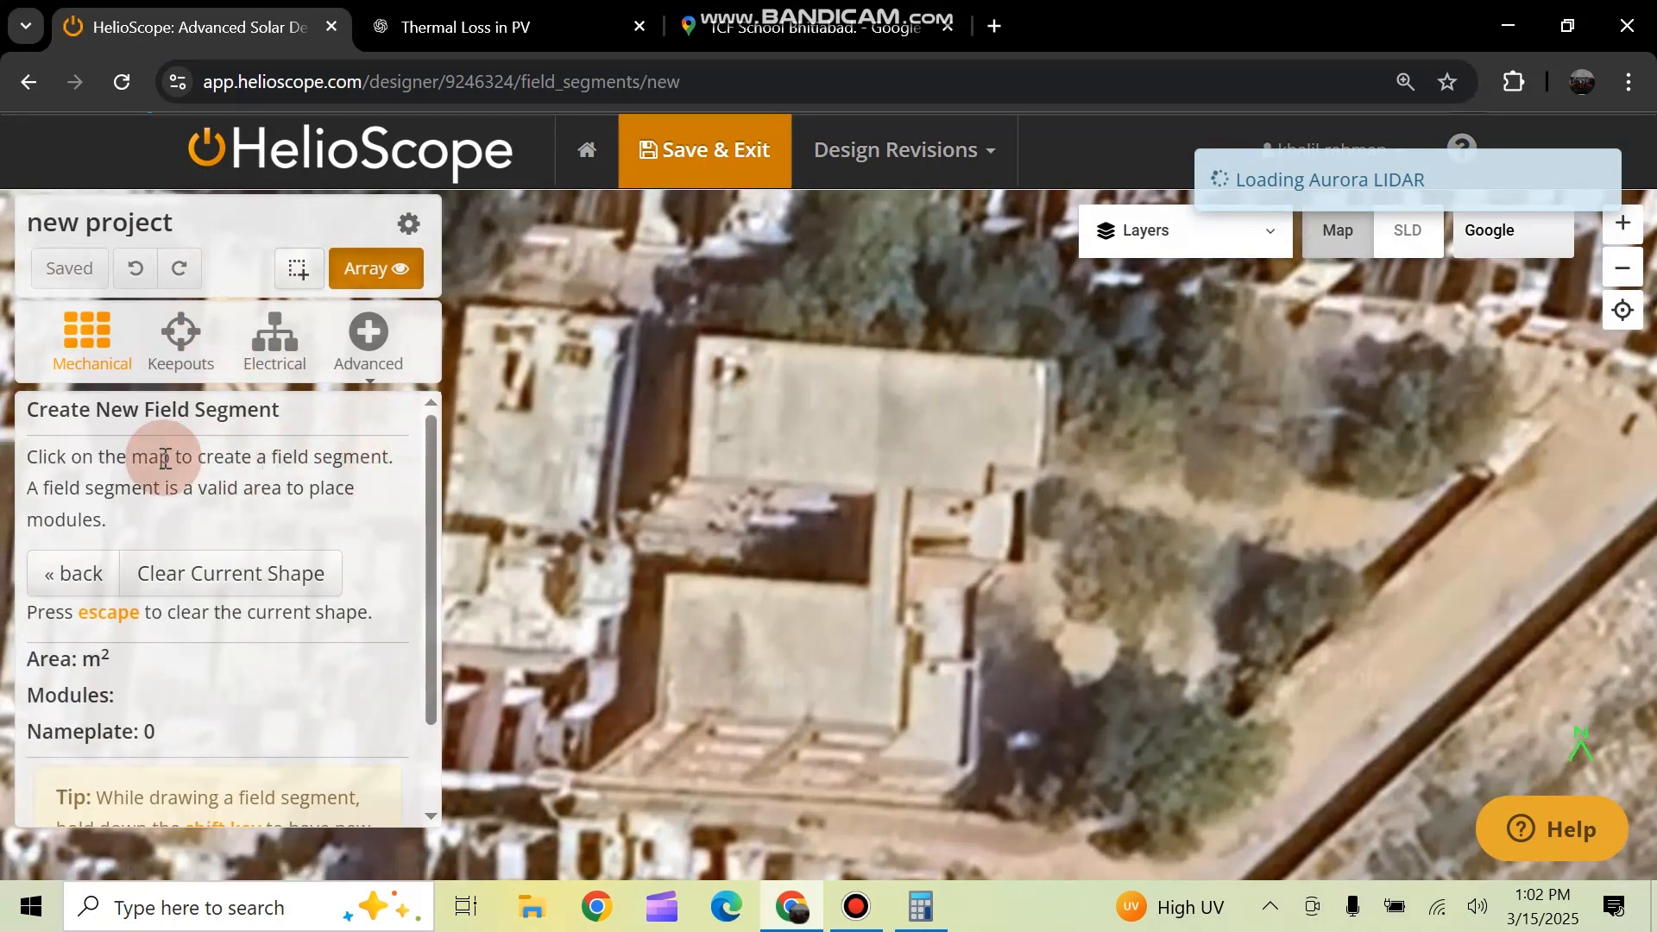
{"action": "left_click", "coordinate": [84, 358]}
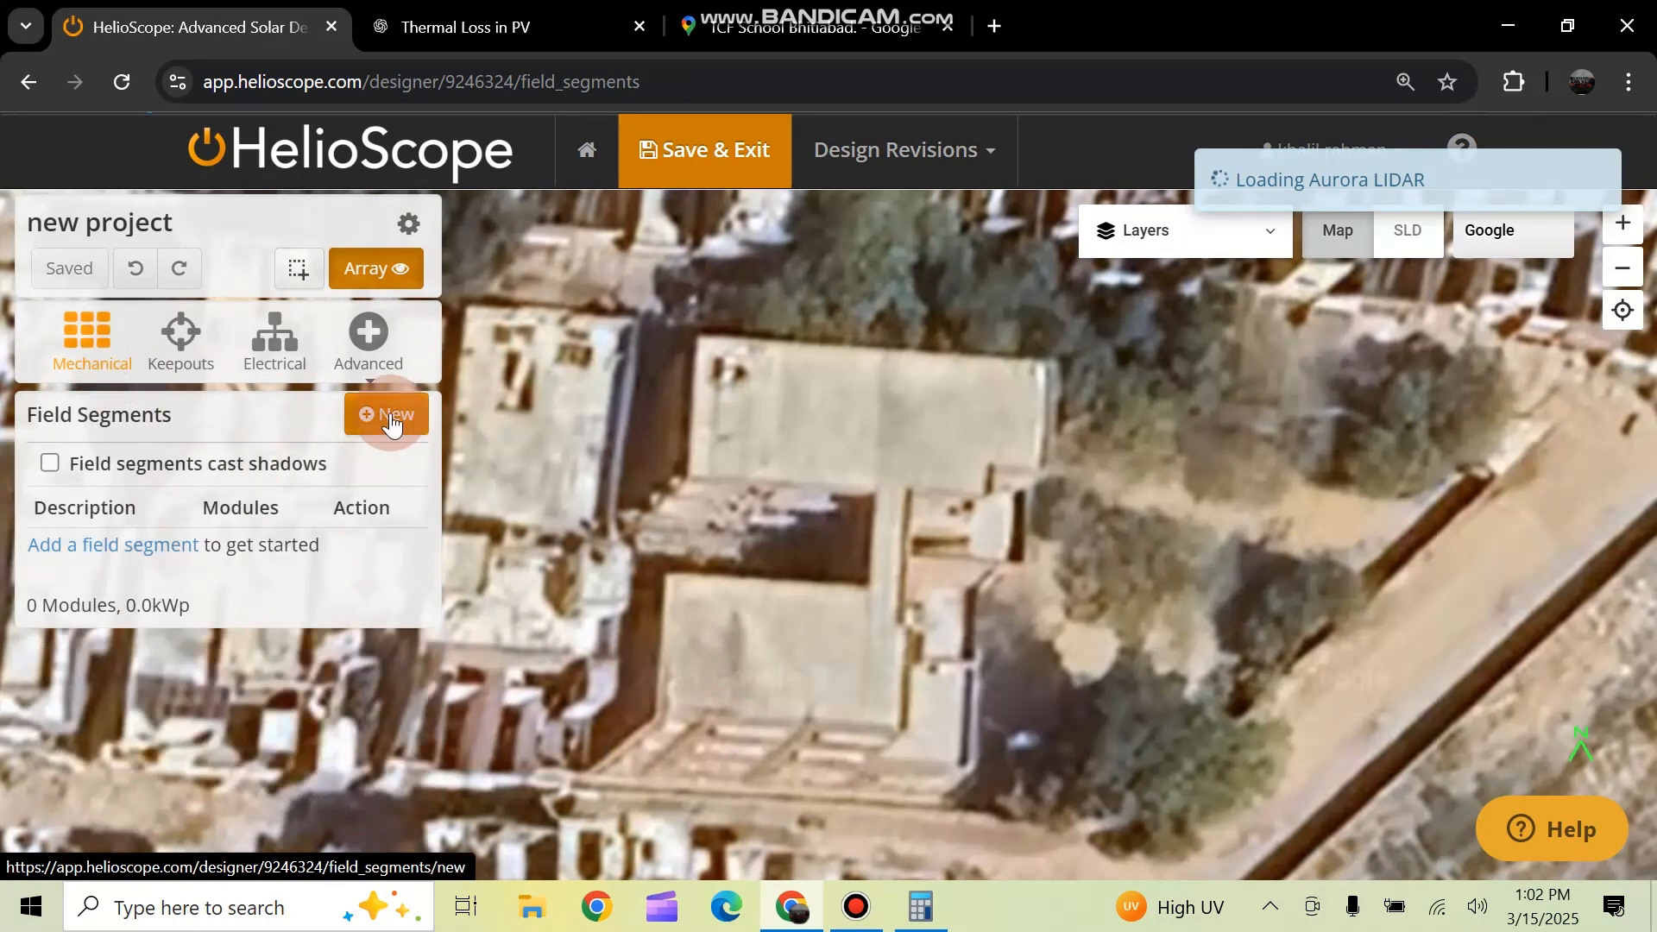
{"action": "left_click", "coordinate": [388, 420]}
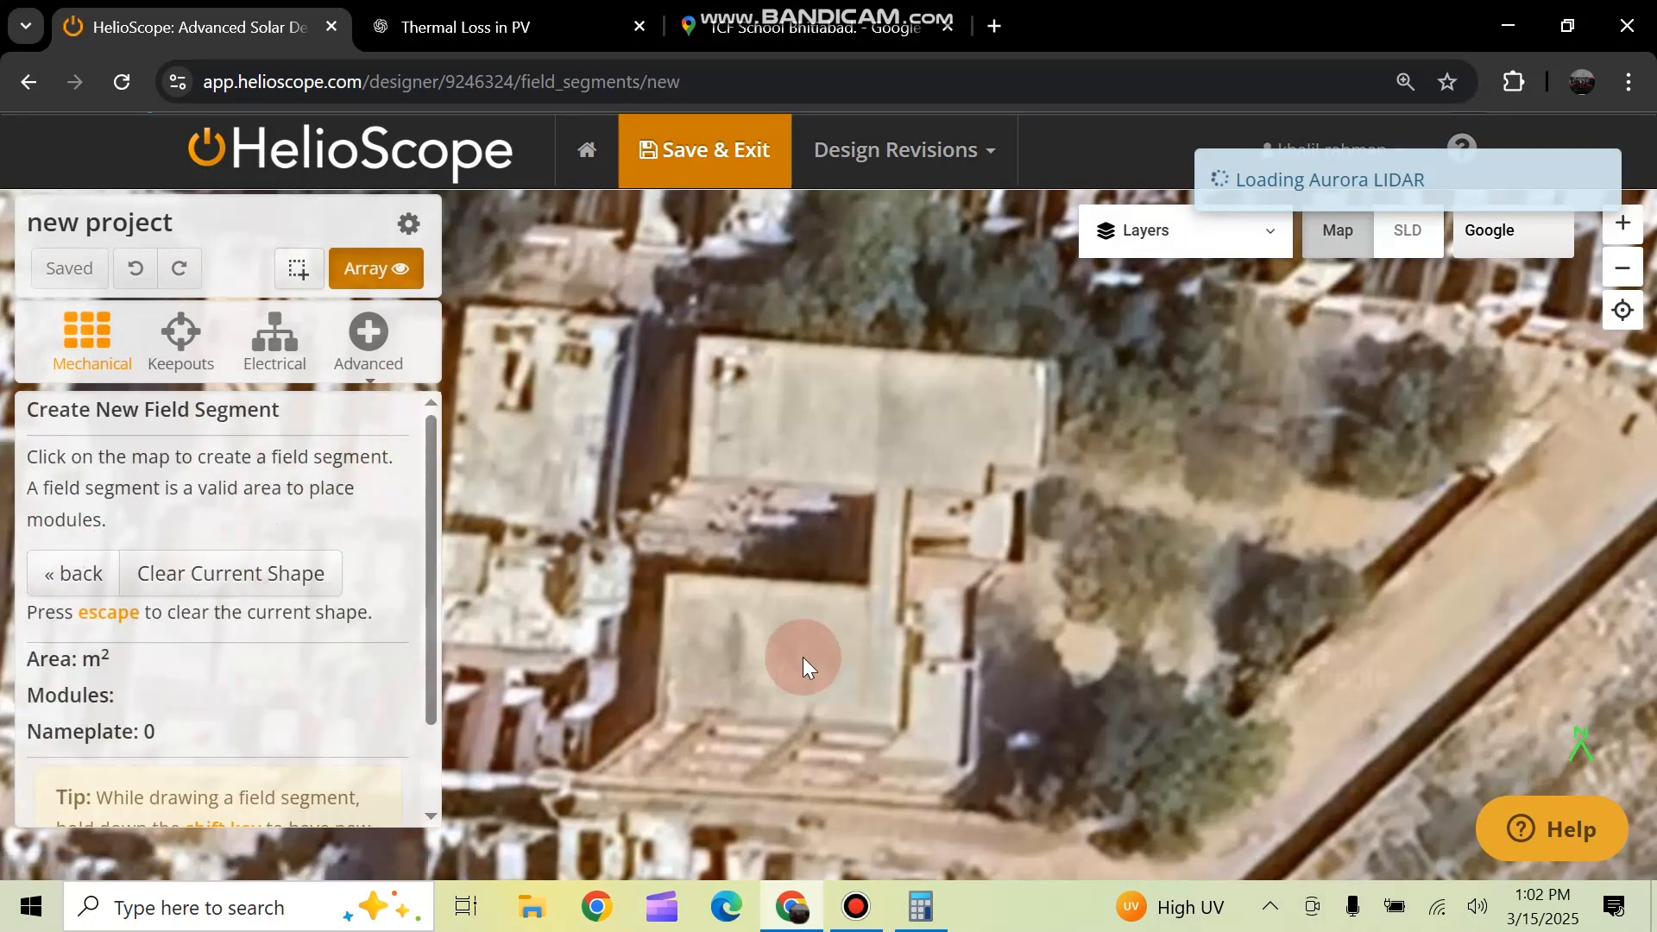
{"action": "left_click", "coordinate": [116, 577]}
{"action": "left_click", "coordinate": [138, 713]}
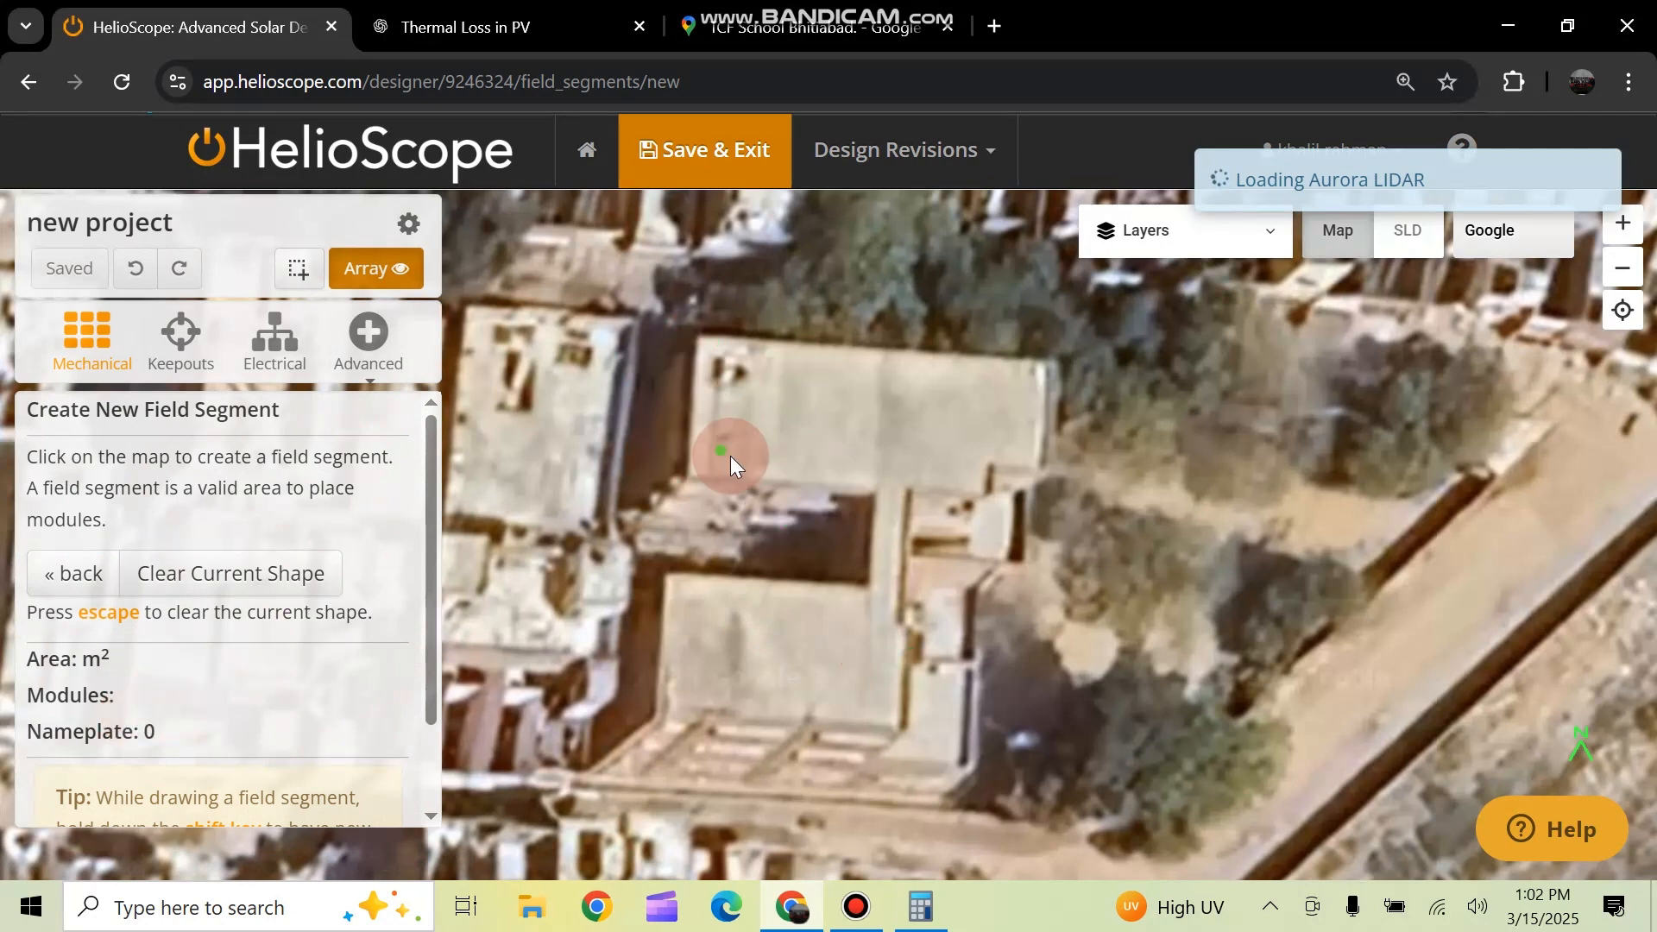
{"action": "left_click", "coordinate": [701, 342]}
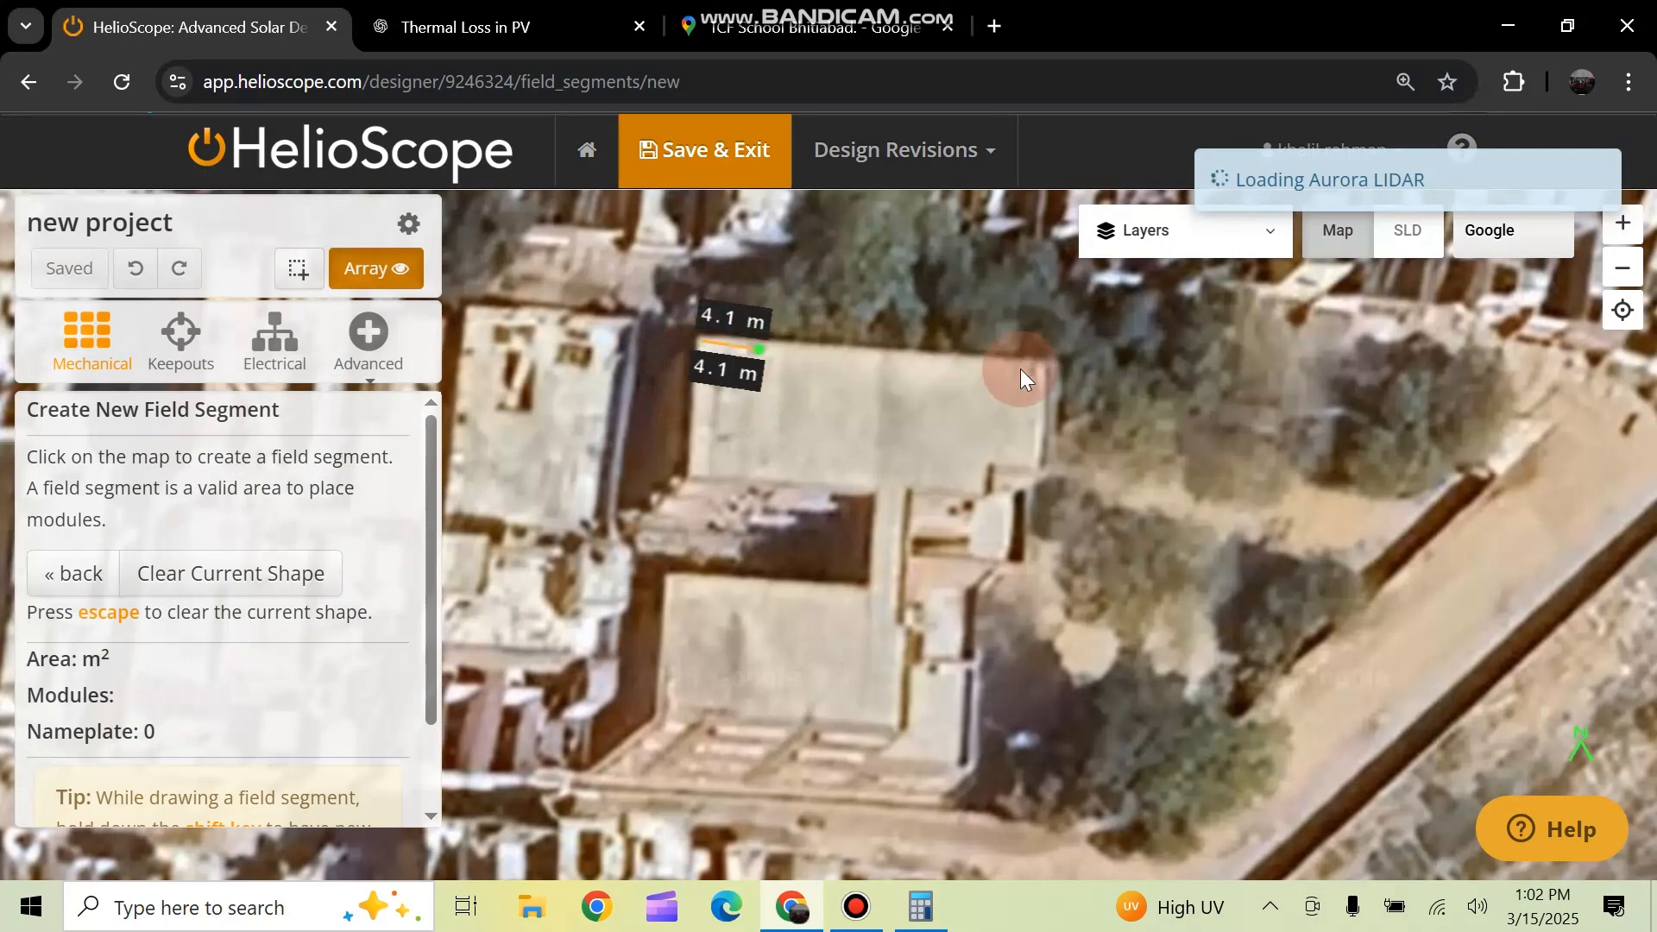
{"action": "left_click", "coordinate": [1043, 366]}
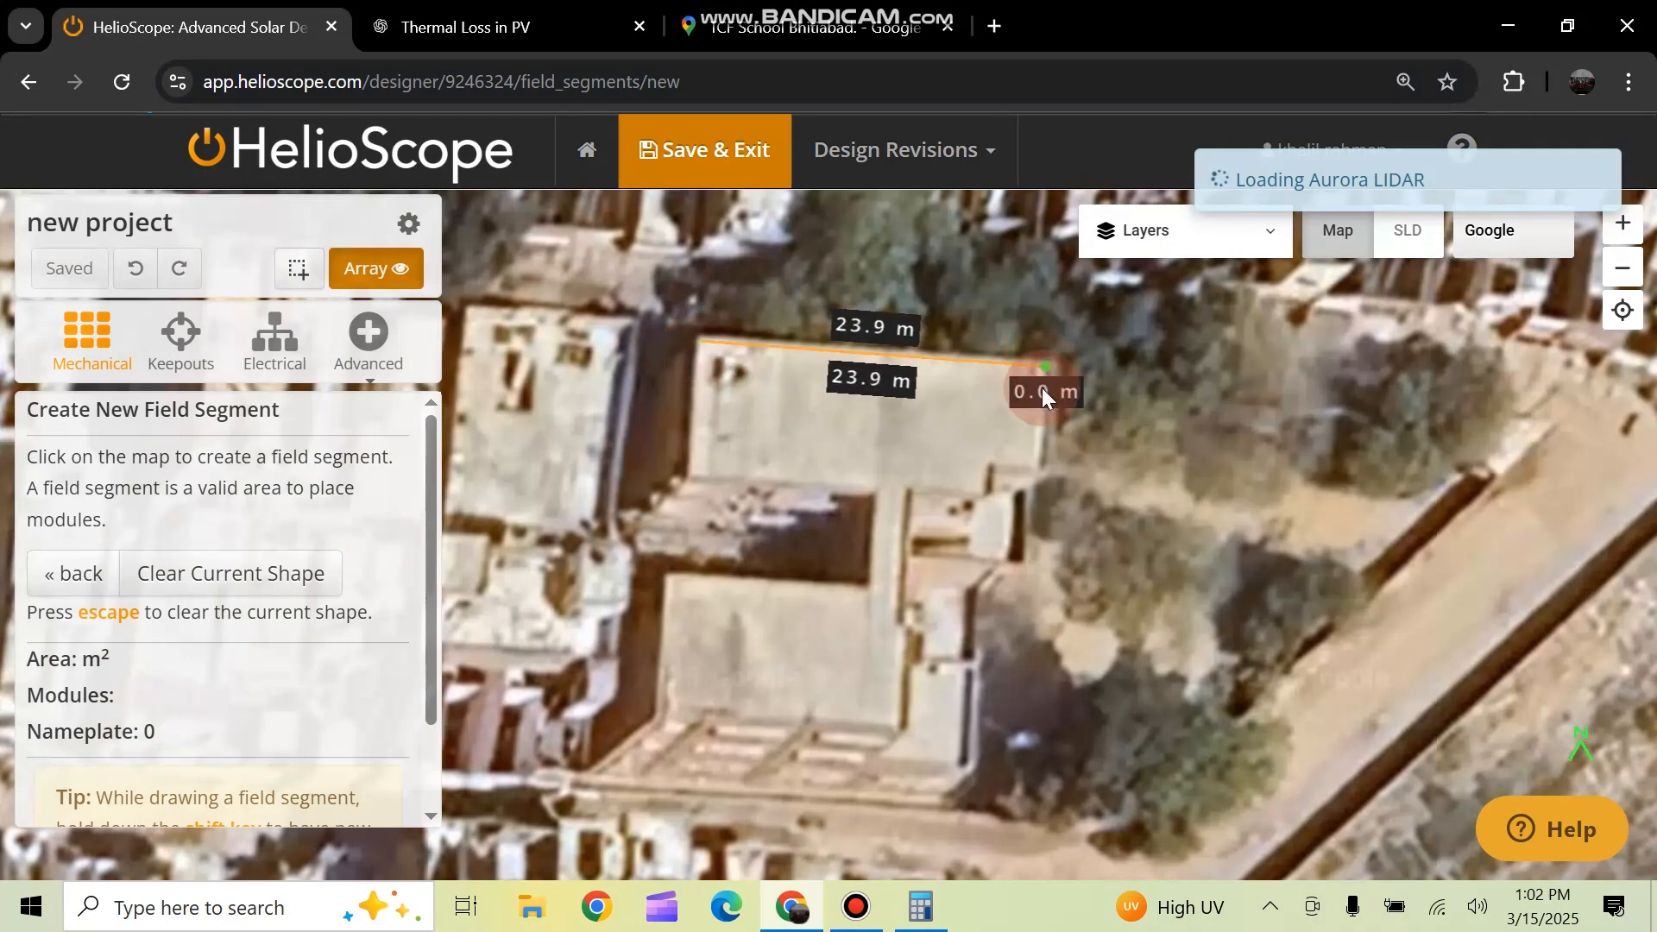
{"action": "left_click", "coordinate": [1041, 466]}
{"action": "left_click", "coordinate": [991, 462]}
{"action": "scroll", "coordinate": [984, 494], "scroll_direction": "up", "scroll_amount": 3}
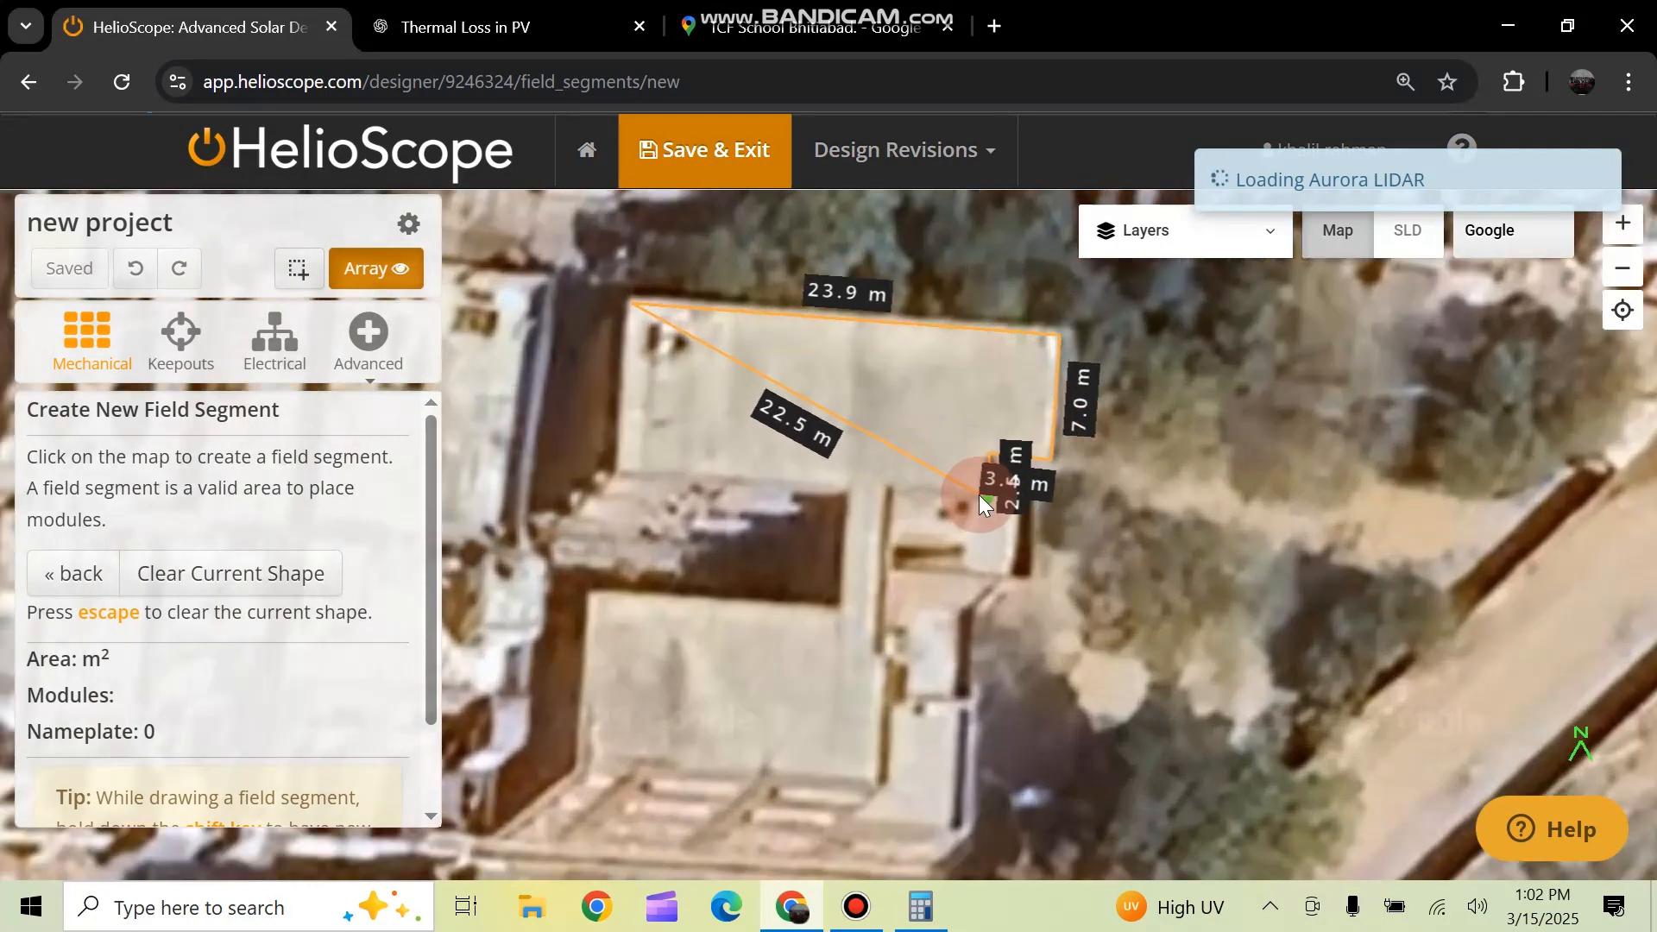
{"action": "left_click", "coordinate": [989, 486]}
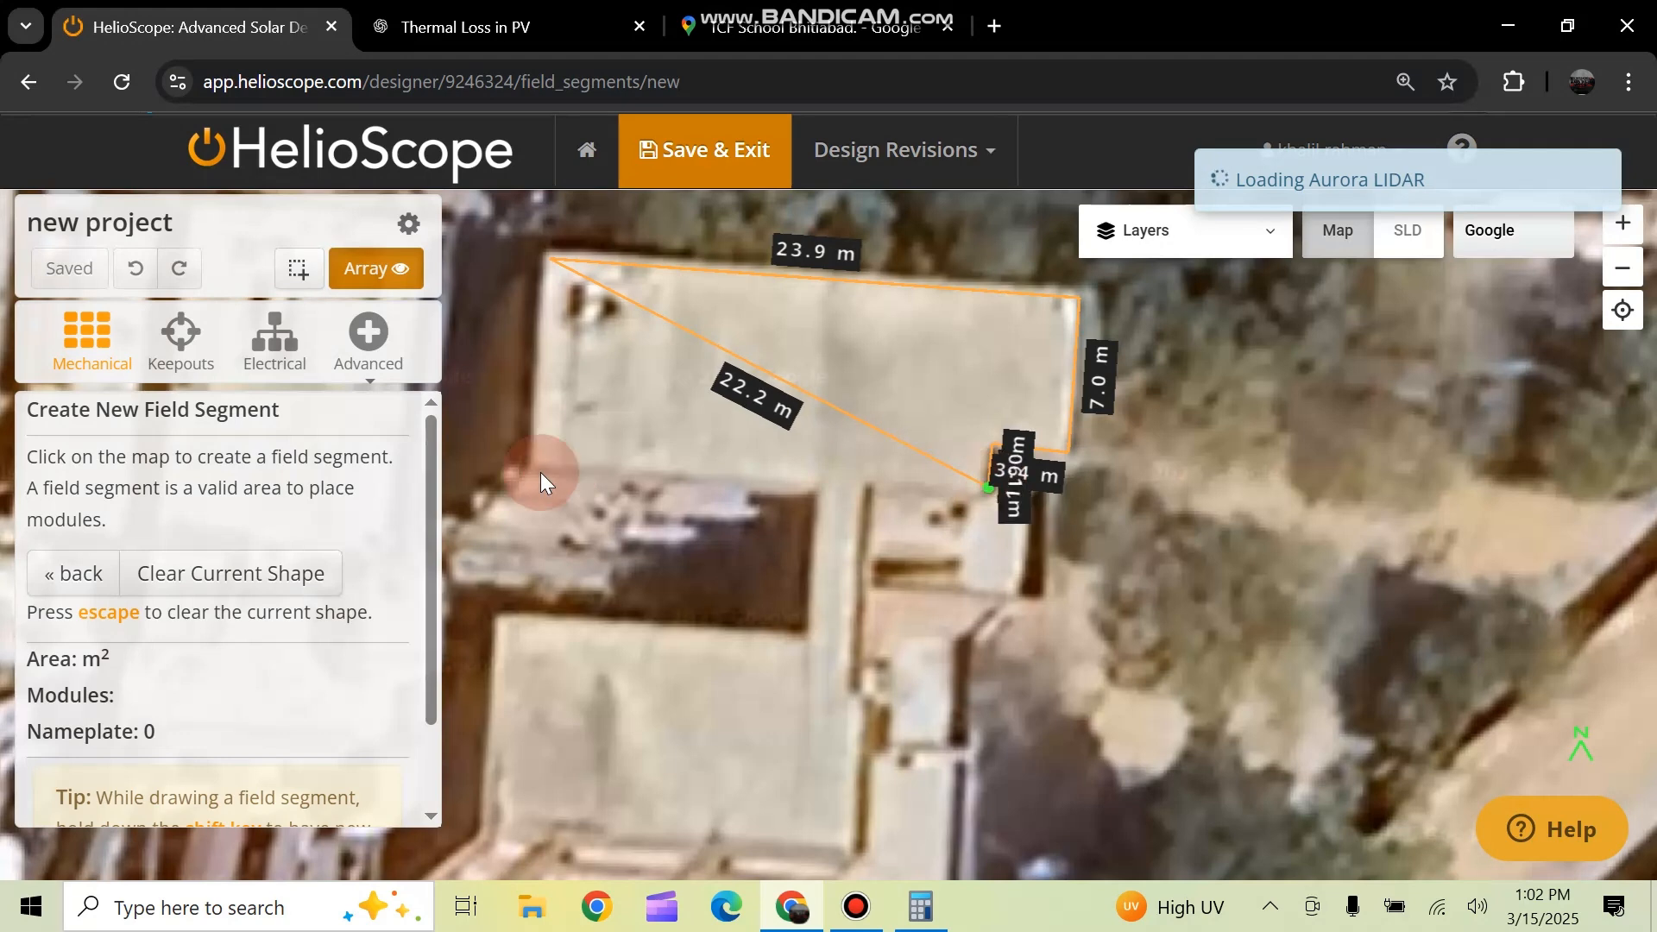
{"action": "left_click", "coordinate": [532, 460]}
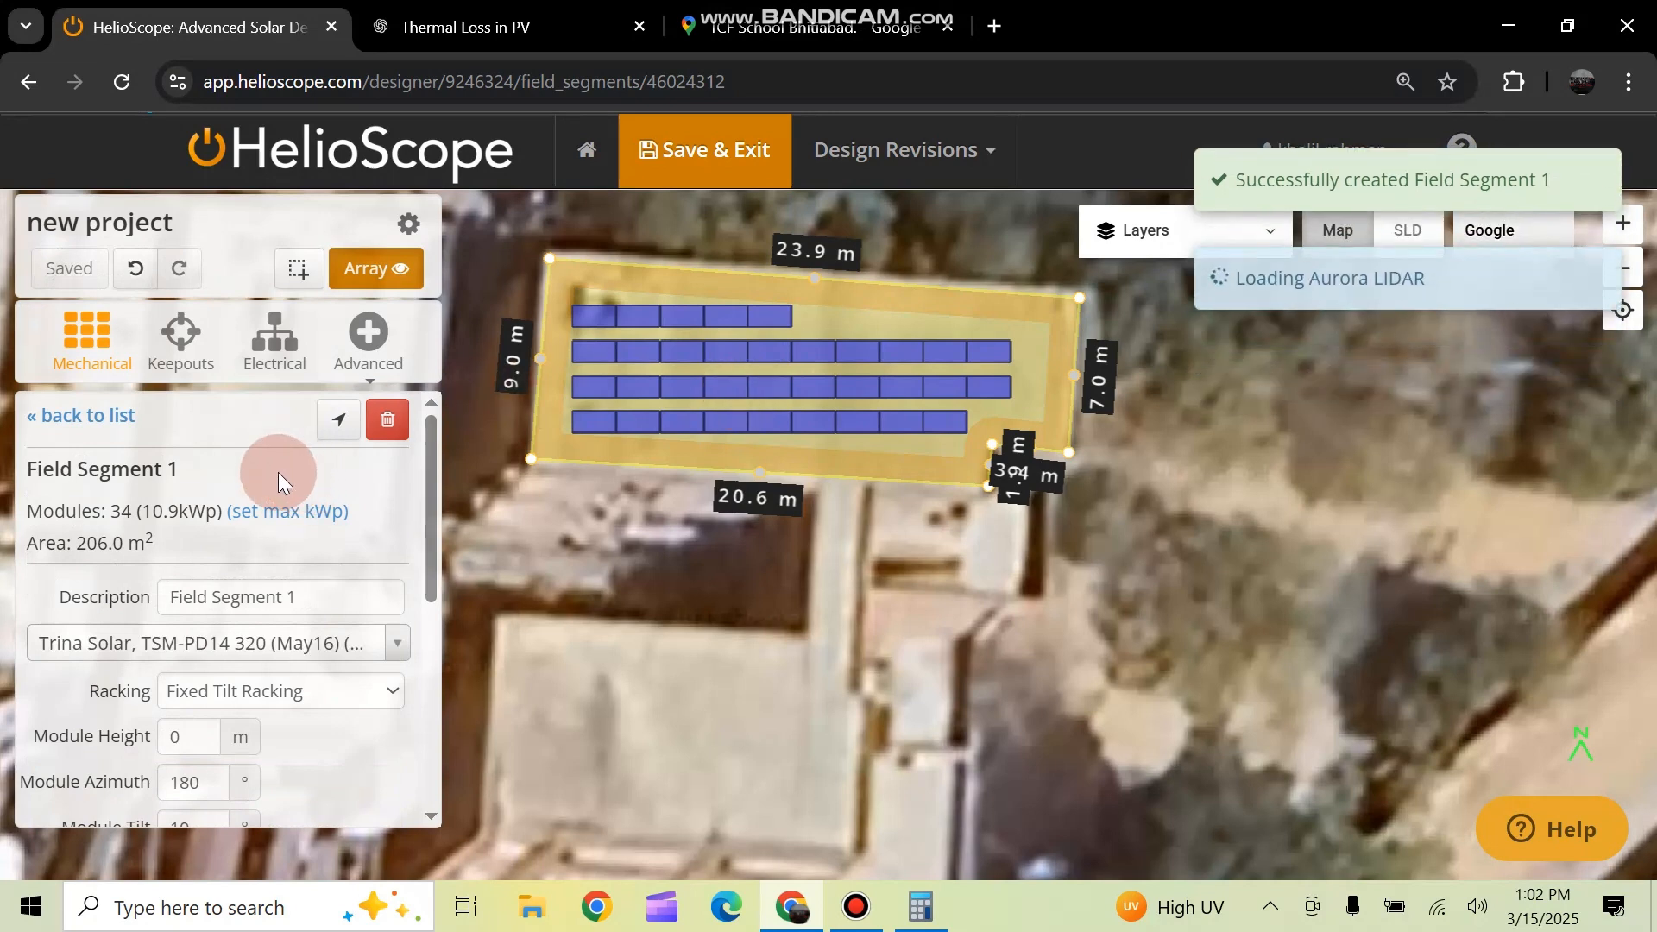
Search the segment's module library for "jinko" and browse the listed models
{"action": "scroll", "coordinate": [240, 487], "scroll_direction": "down", "scroll_amount": 1}
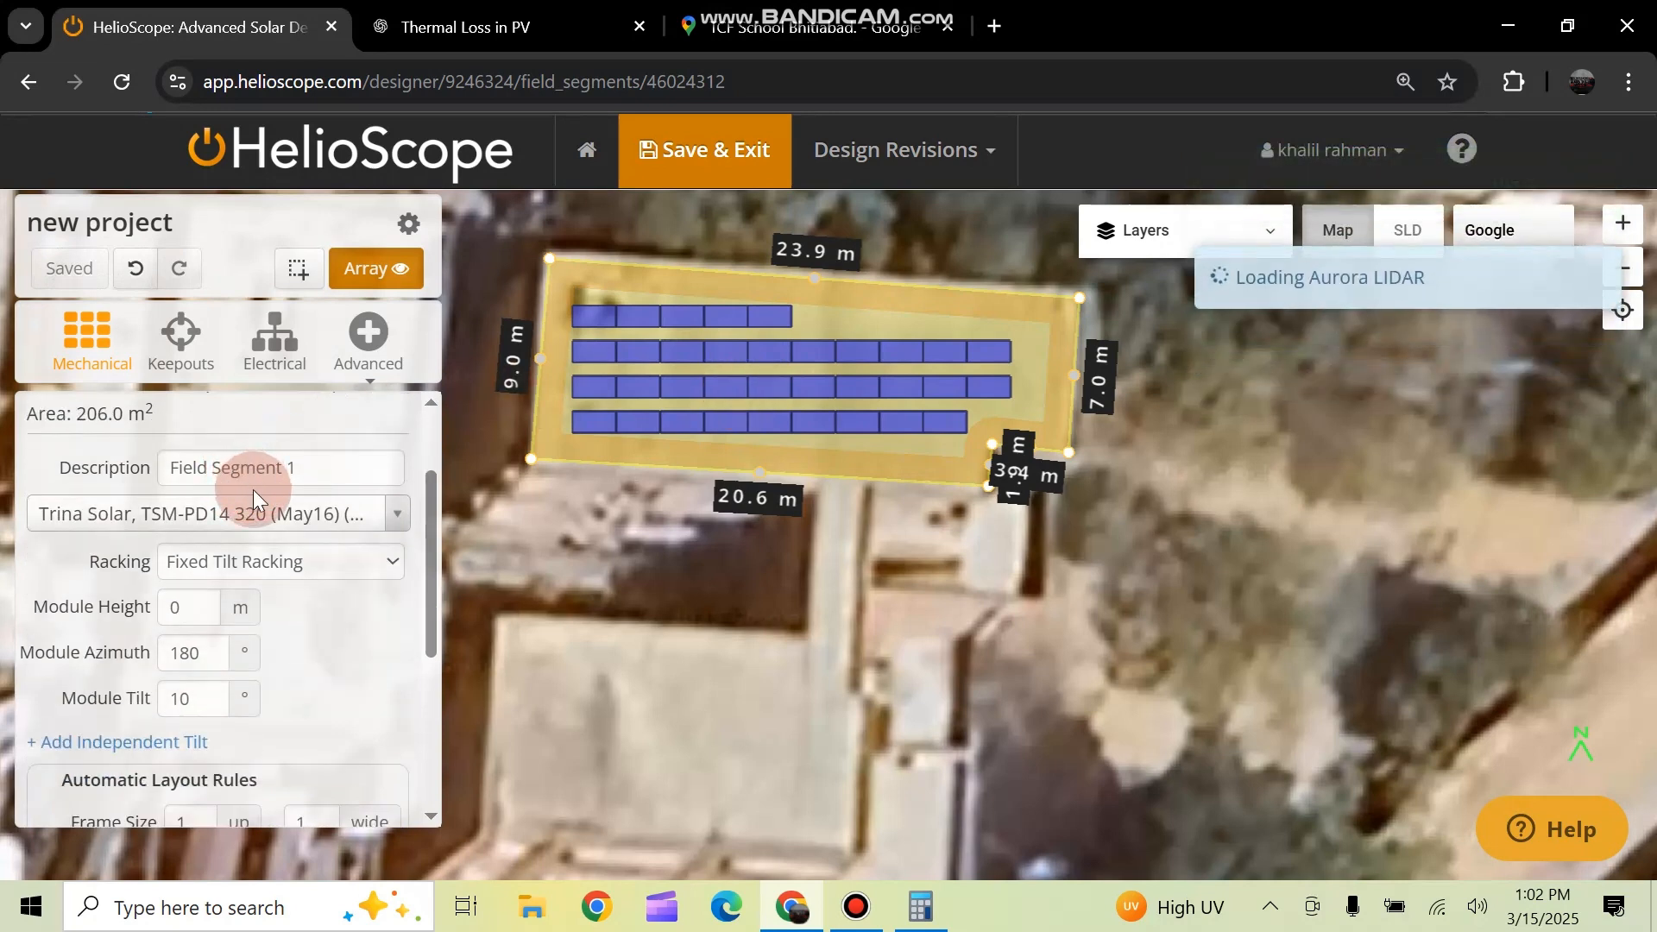
{"action": "left_click", "coordinate": [392, 521]}
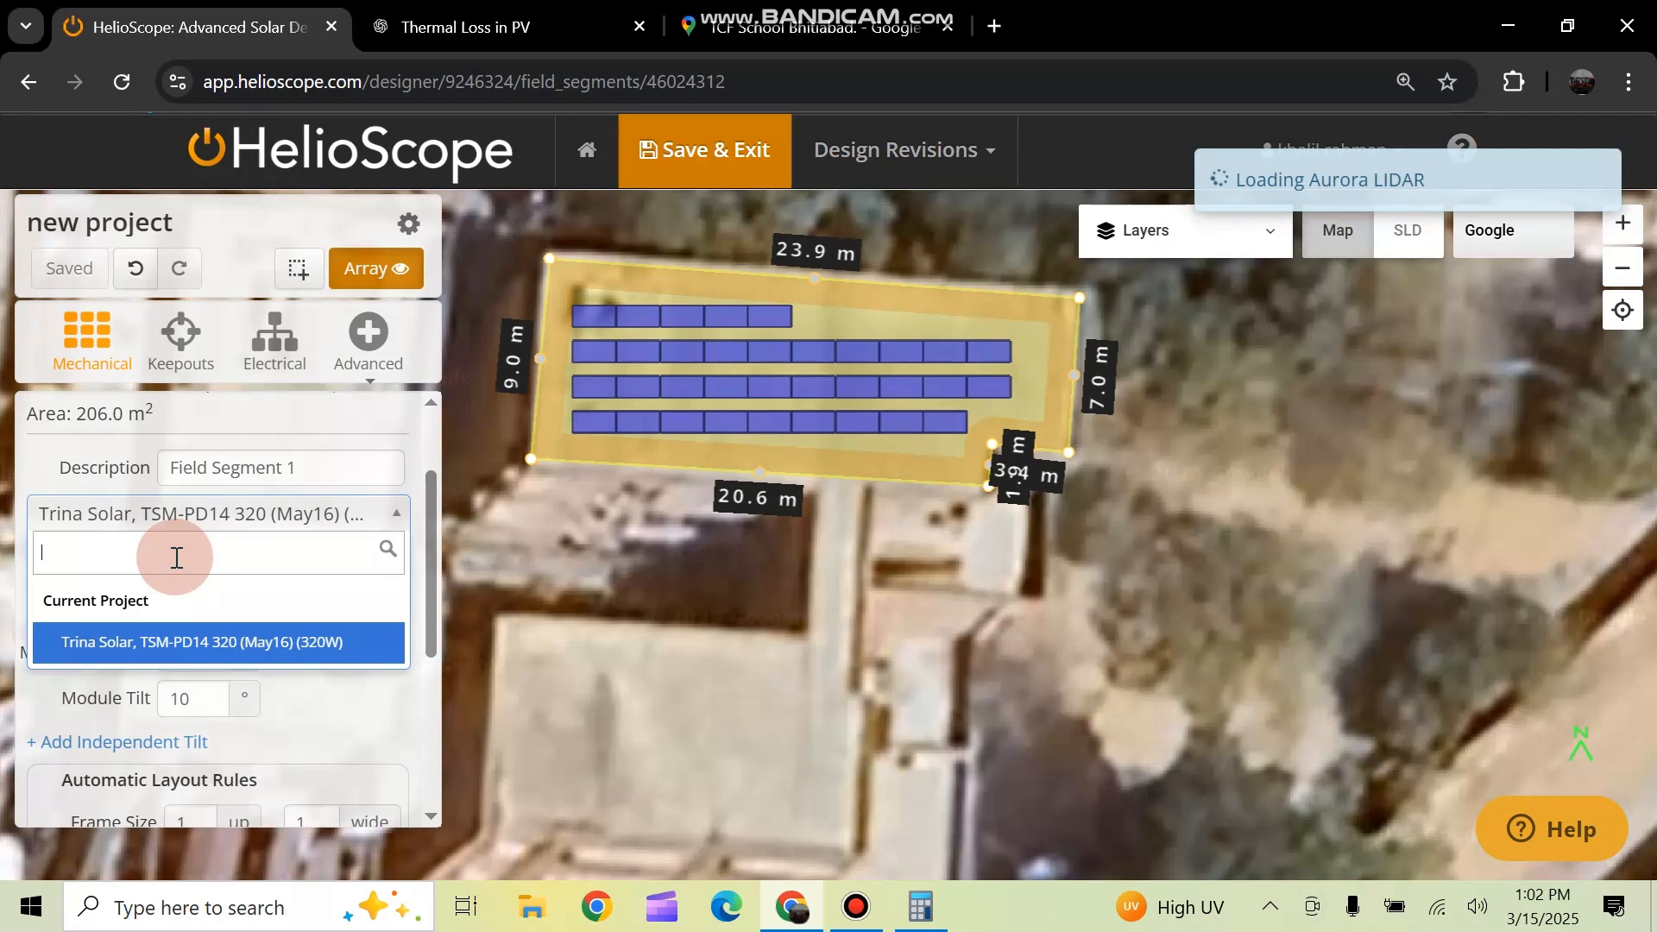
{"action": "type", "text": "jink,"}
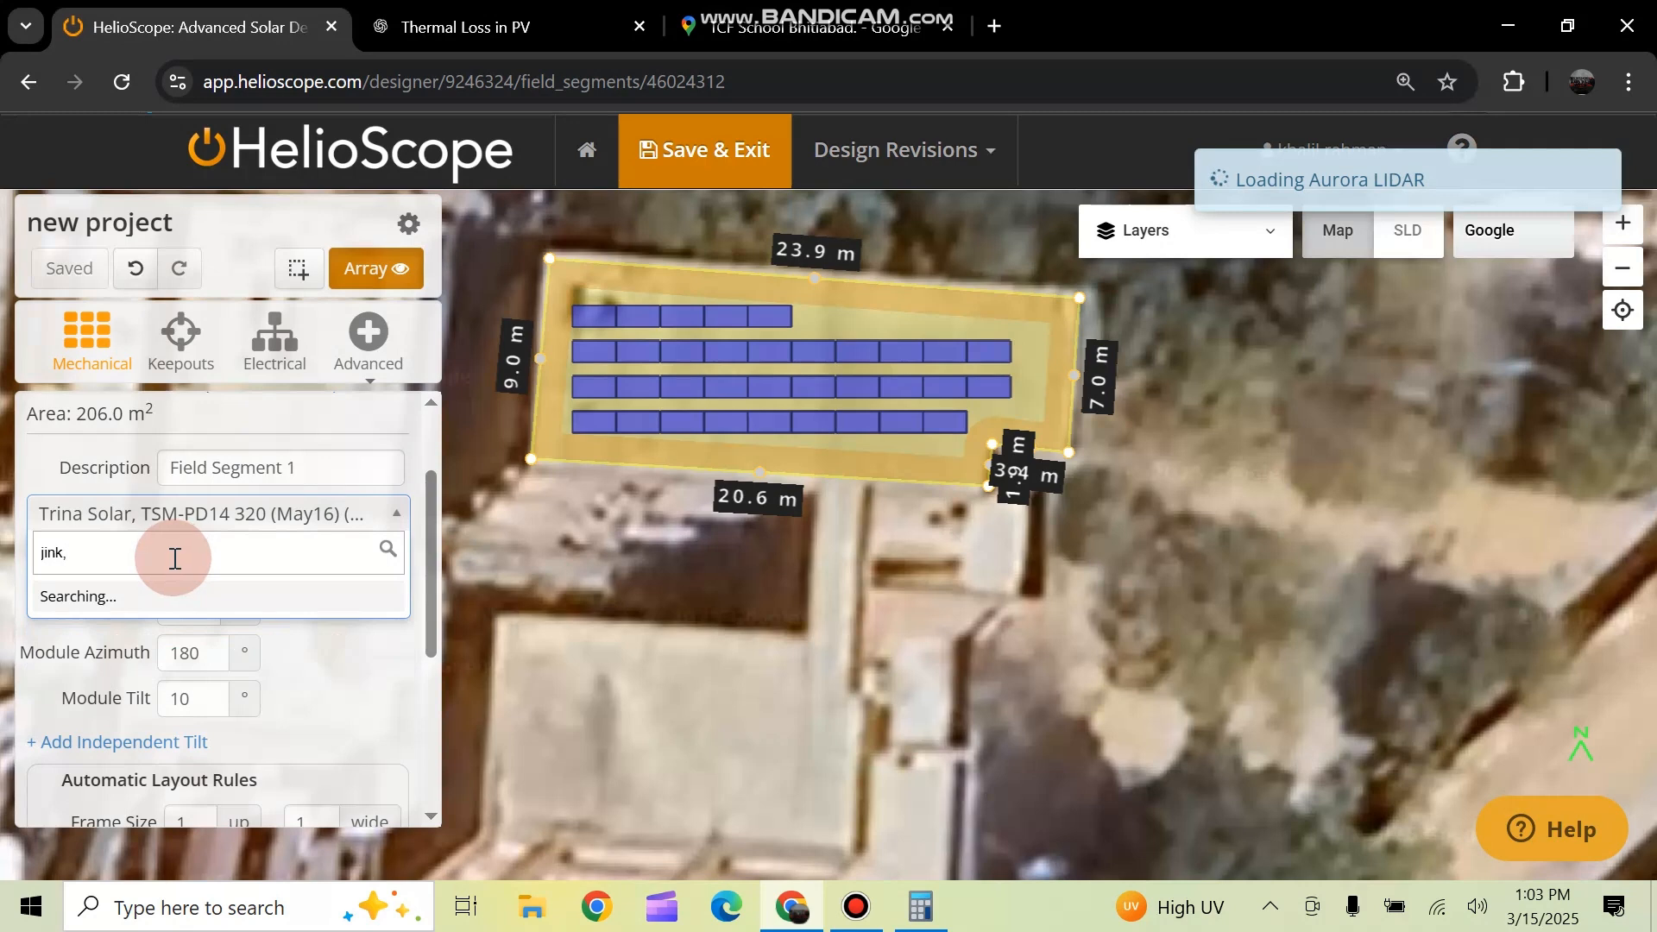
{"action": "key", "text": "BackSpace"}
{"action": "type", "text": "o"}
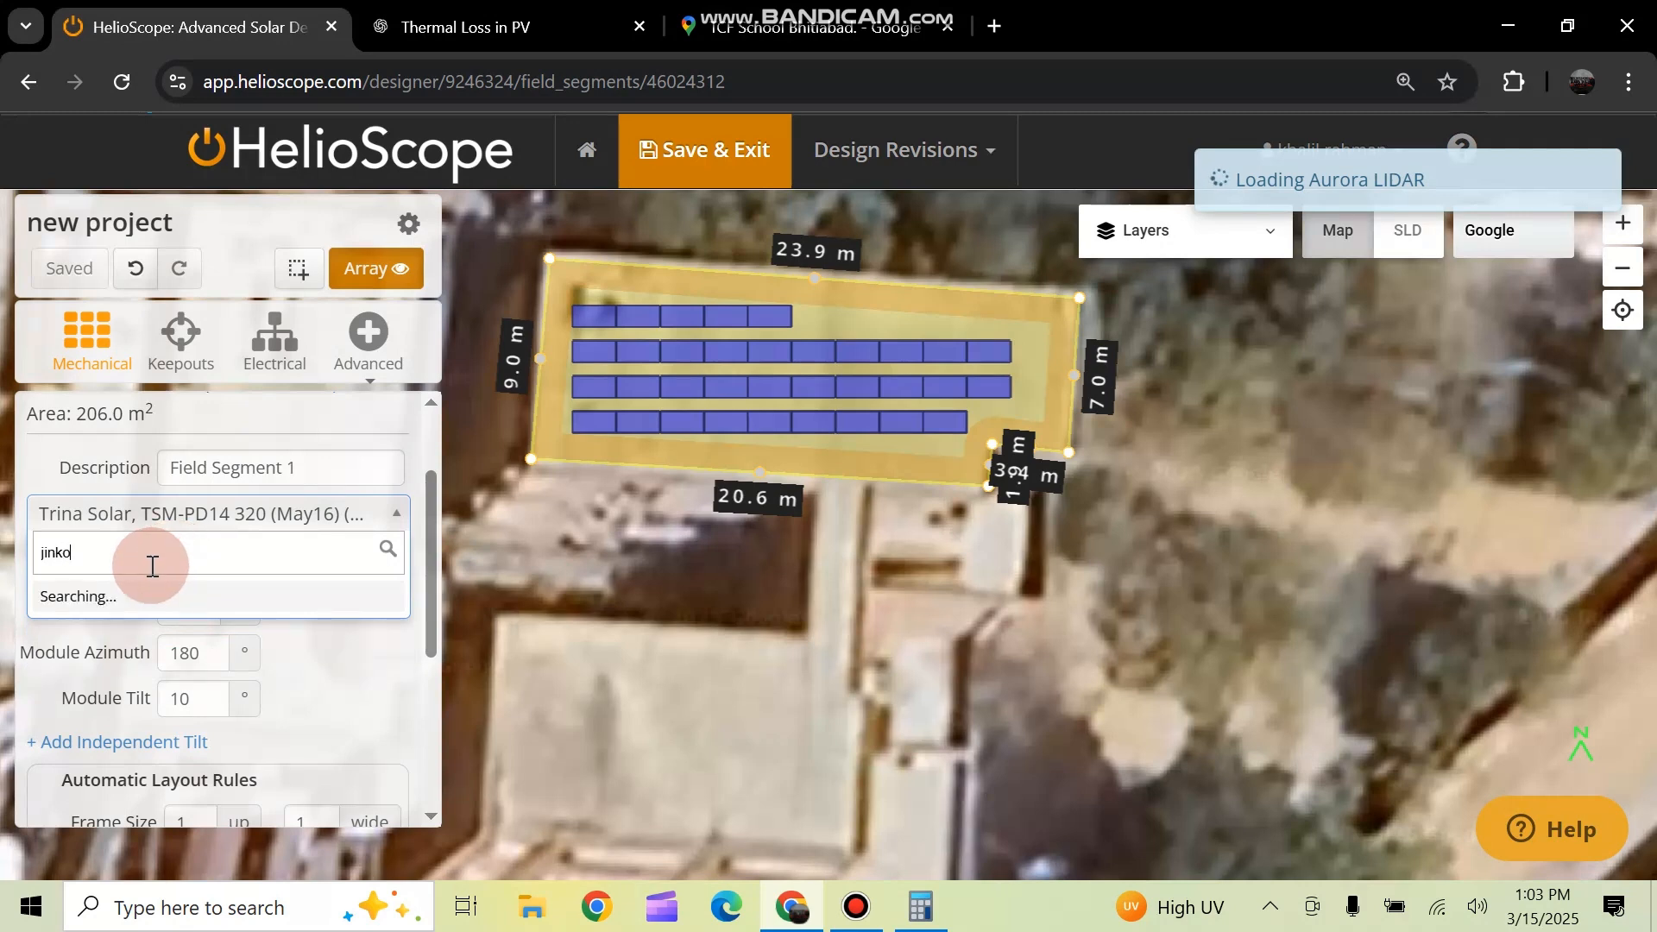
{"action": "scroll", "coordinate": [210, 691], "scroll_direction": "down", "scroll_amount": 5}
{"action": "scroll", "coordinate": [210, 691], "scroll_direction": "down", "scroll_amount": 5}
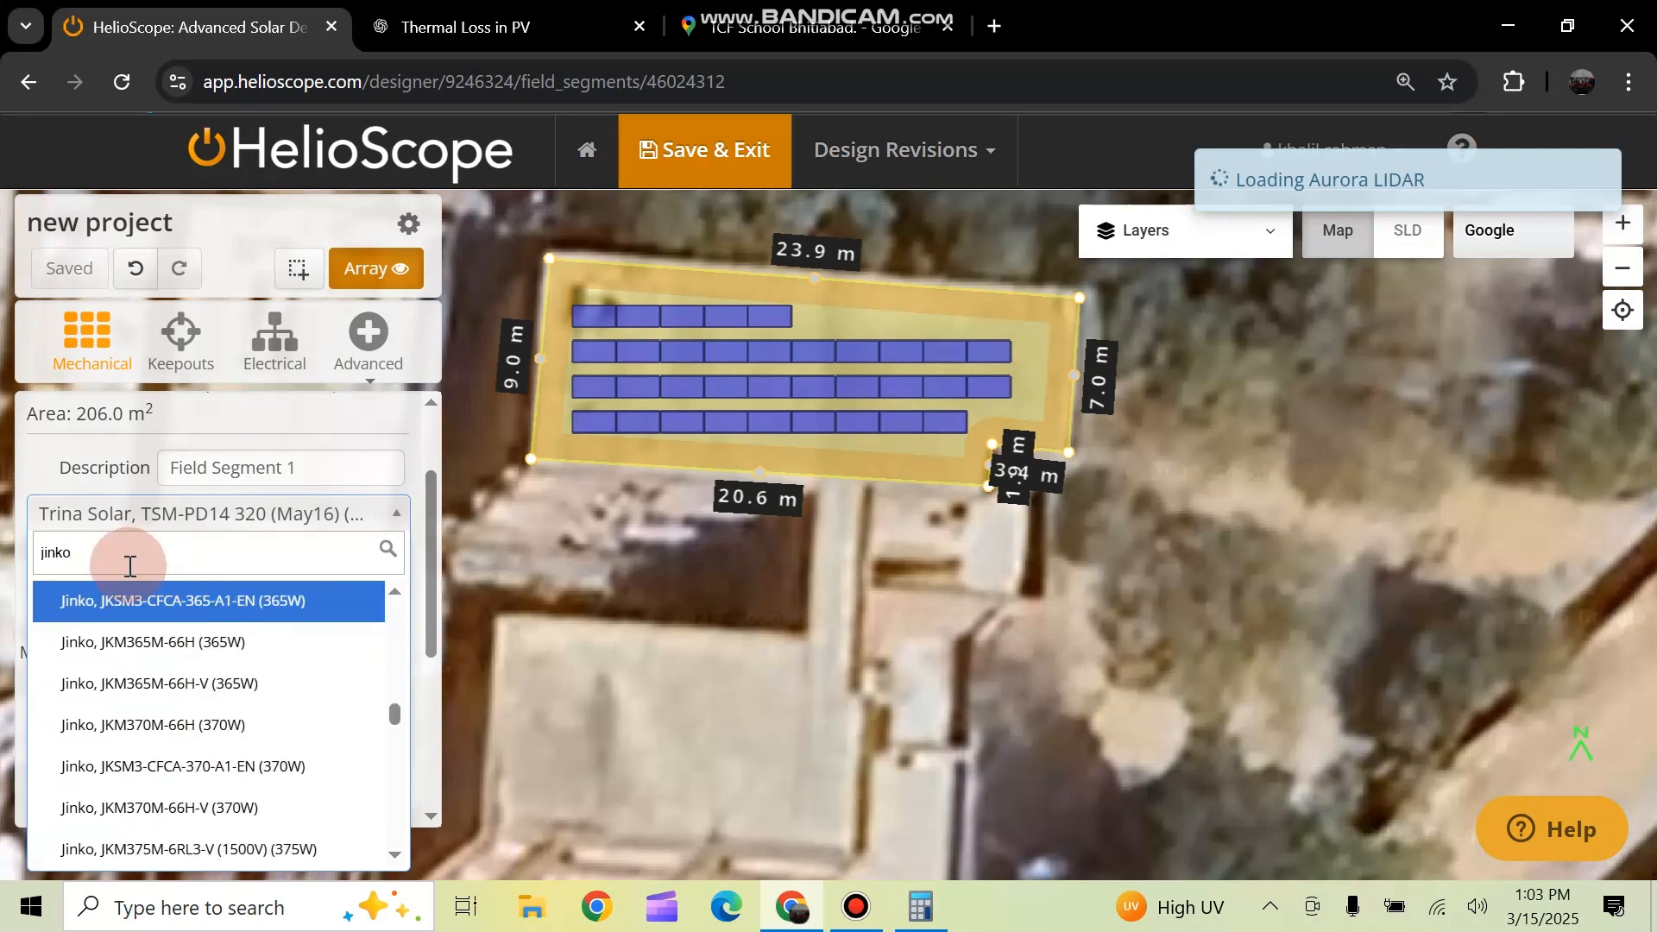
Search the module library for 585 and assign the Canadian Solar CS6W-585T (1000V) module to the field segment
{"action": "left_click_drag", "start_coordinate": [115, 554], "coordinate": [5, 569]}
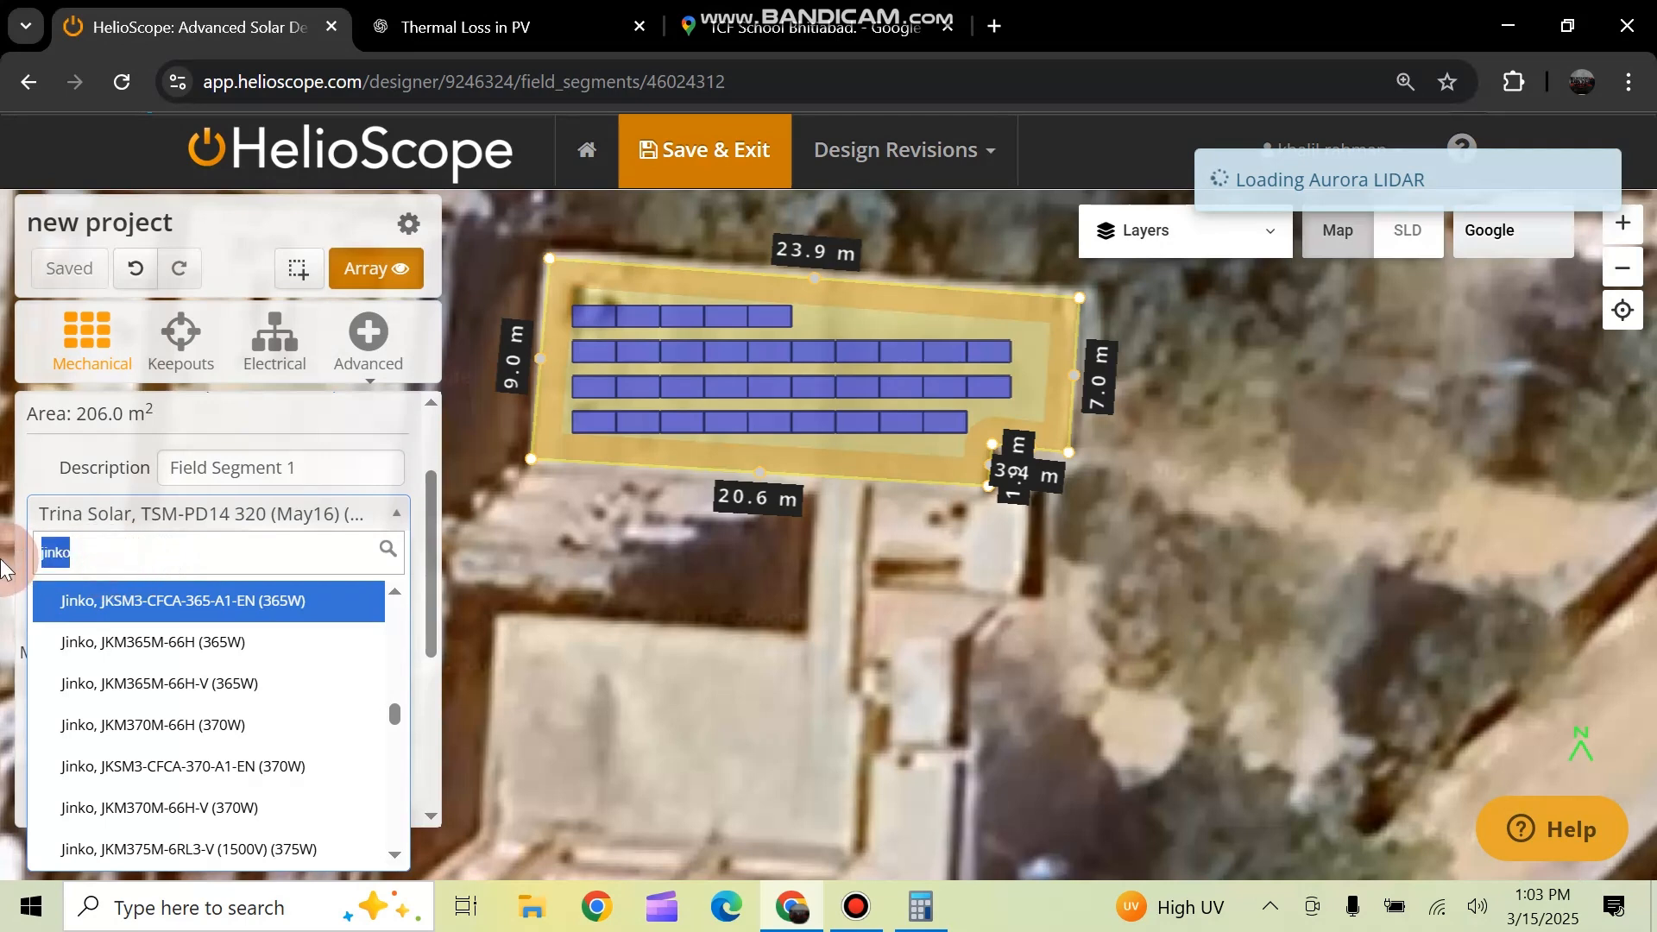
{"action": "left_click", "coordinate": [76, 556]}
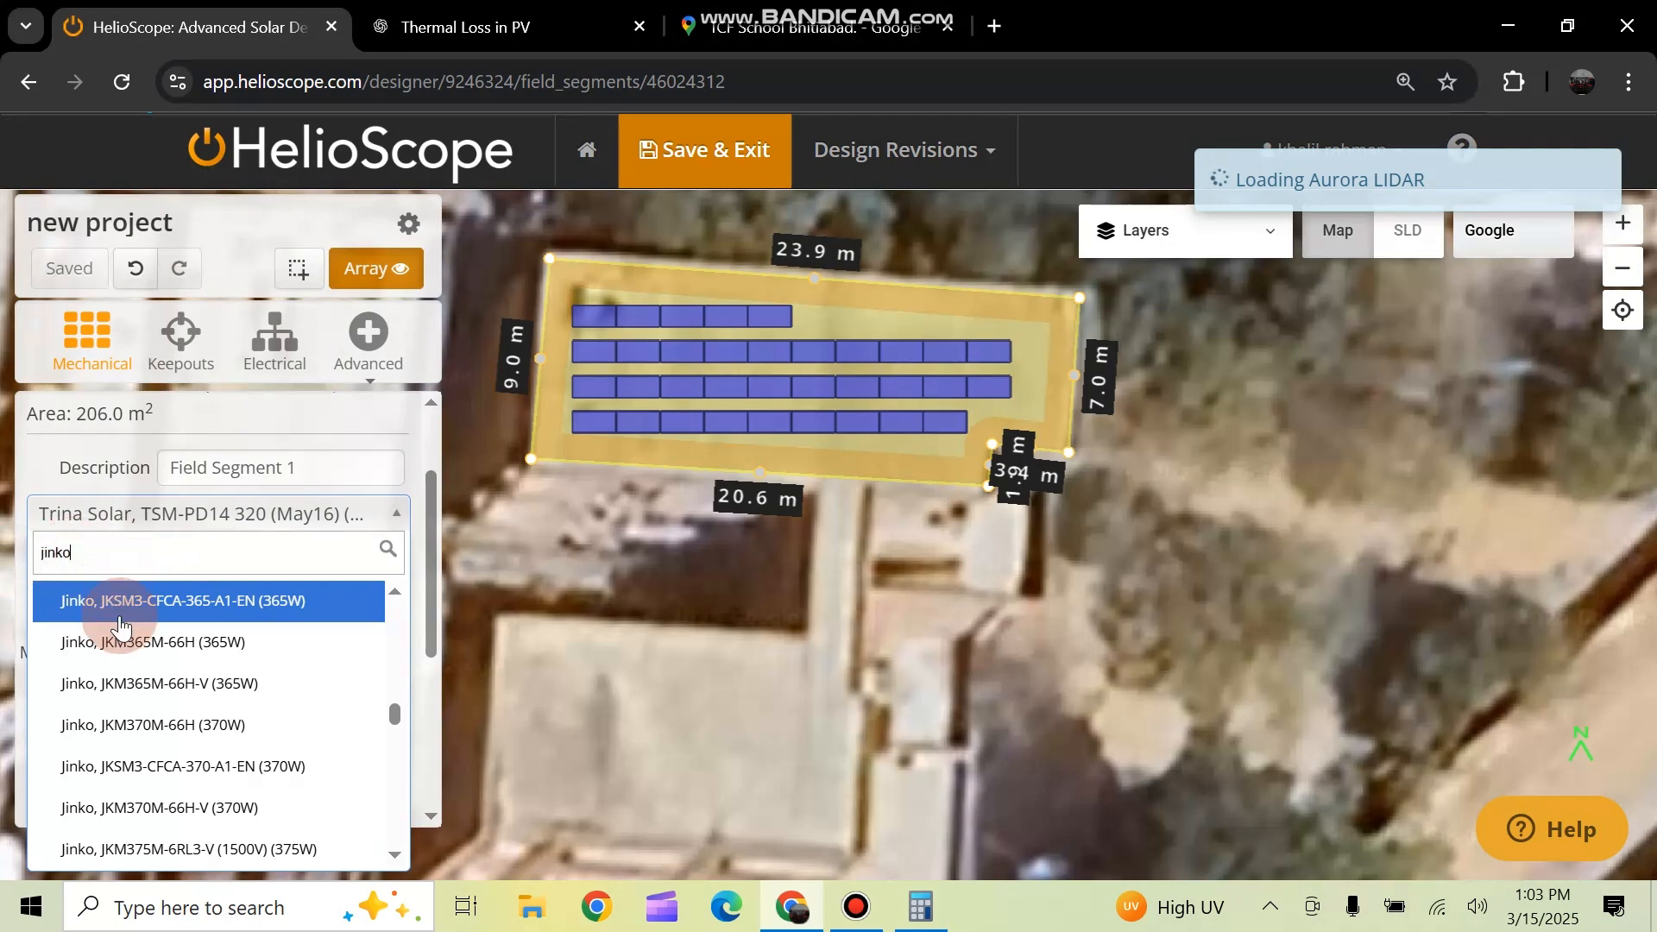
{"action": "left_click", "coordinate": [171, 562]}
{"action": "left_click_drag", "start_coordinate": [171, 562], "coordinate": [12, 550]}
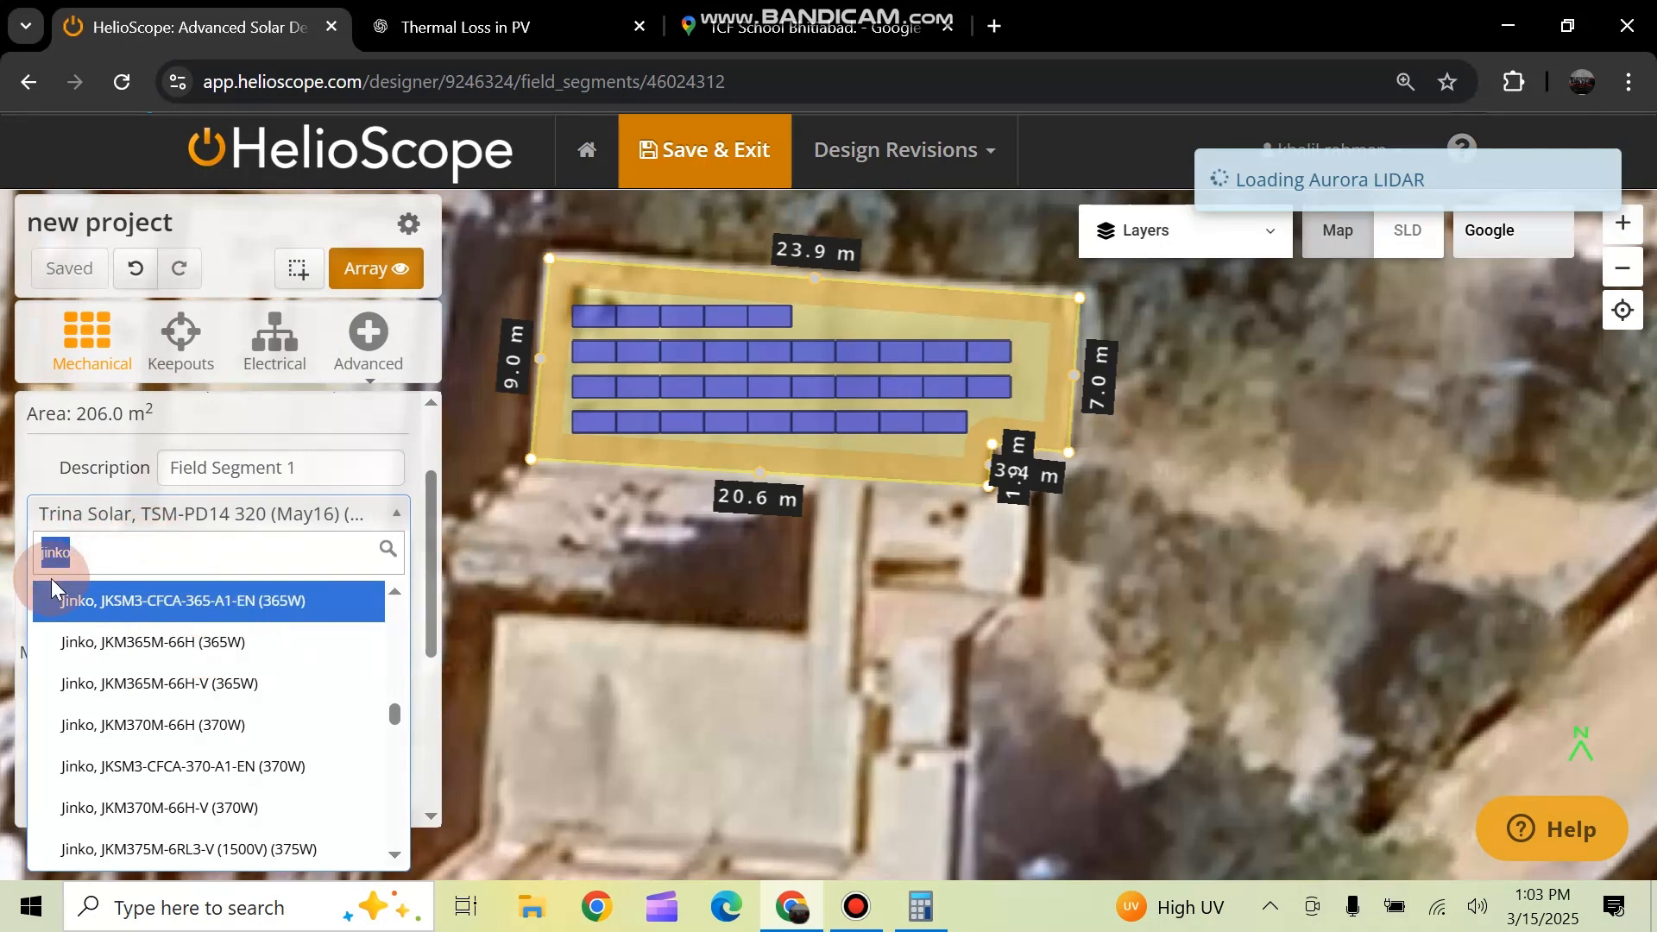
{"action": "type", "text": "585"}
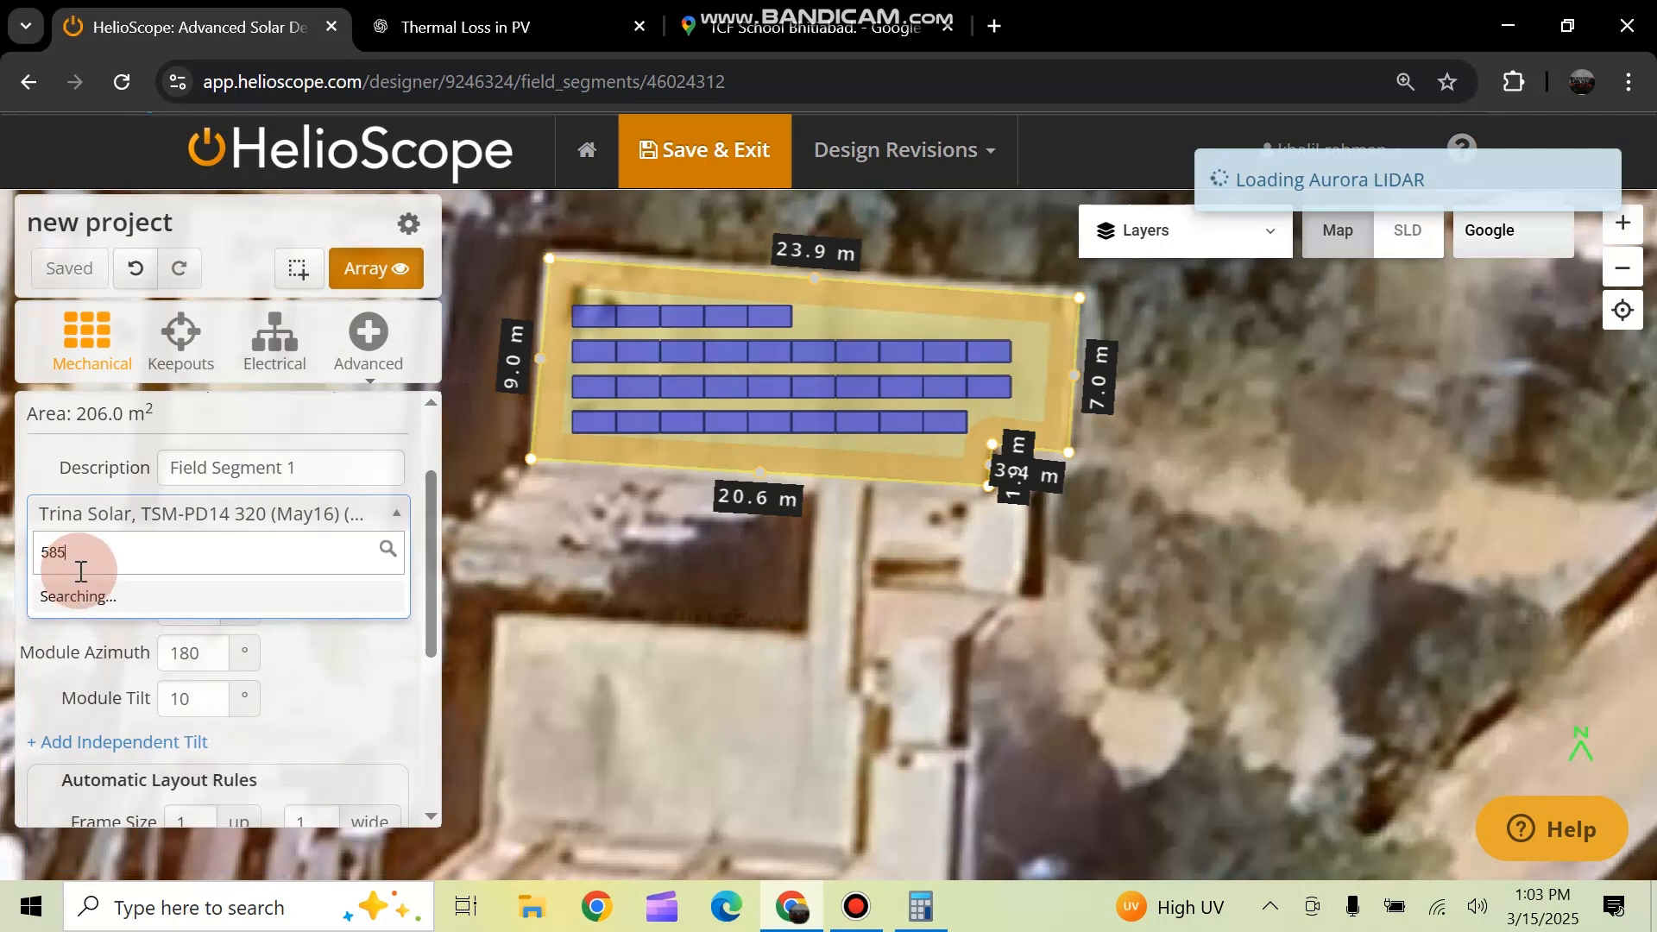
{"action": "scroll", "coordinate": [293, 703], "scroll_direction": "down", "scroll_amount": 4}
{"action": "scroll", "coordinate": [287, 717], "scroll_direction": "down", "scroll_amount": 3}
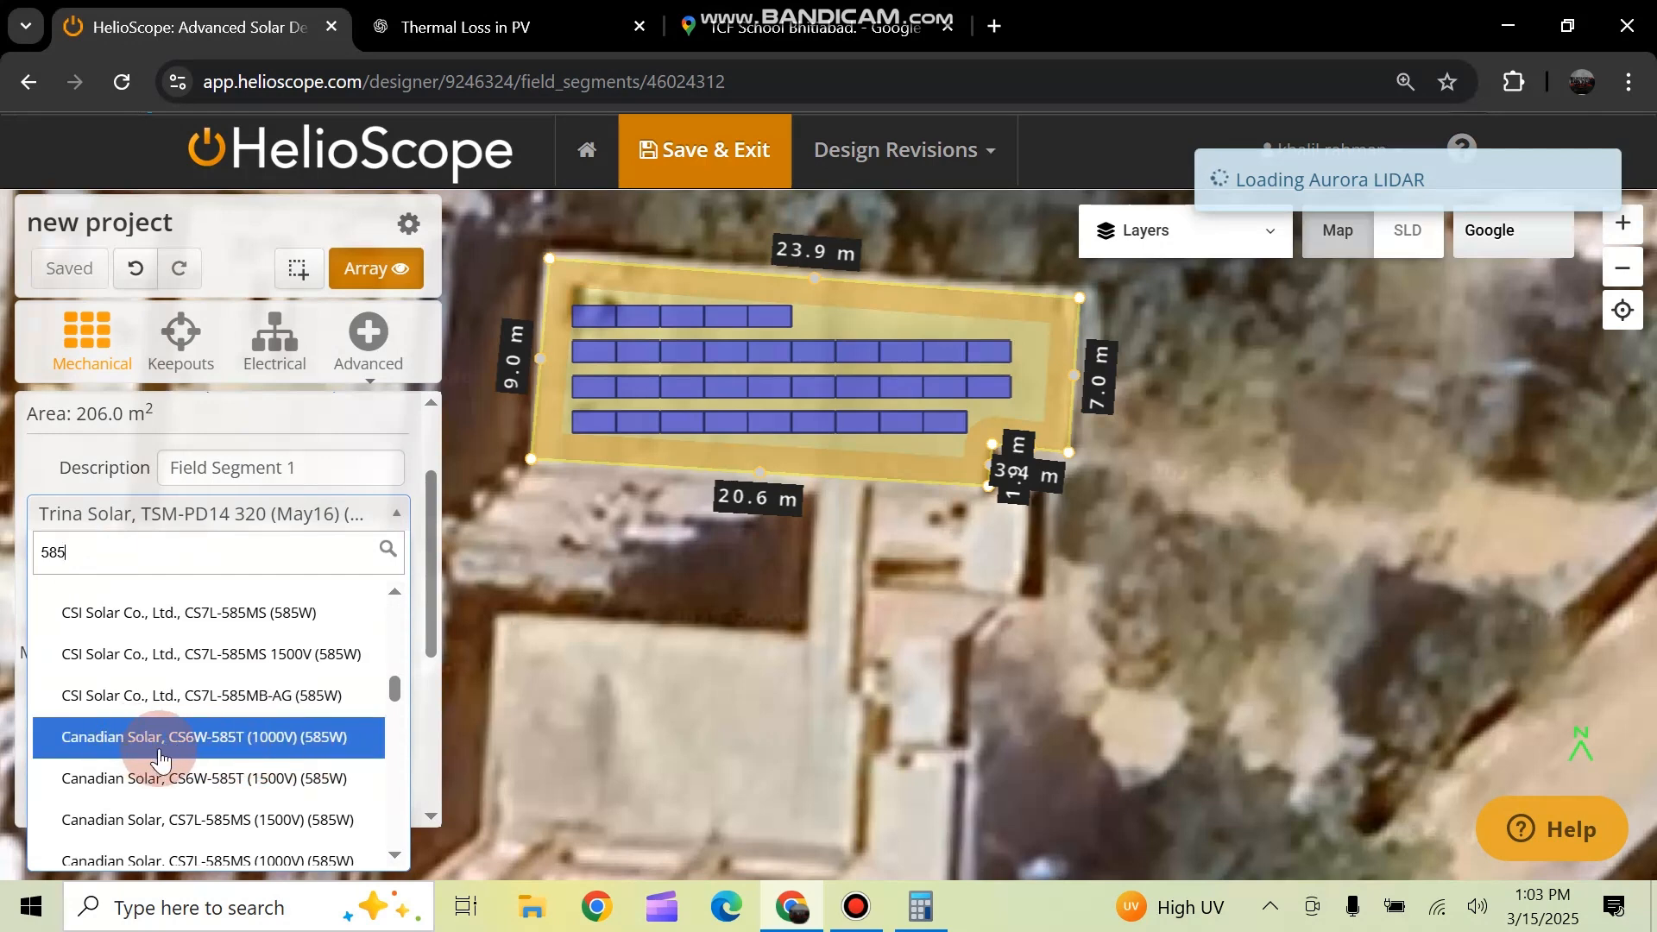
{"action": "left_click", "coordinate": [228, 744]}
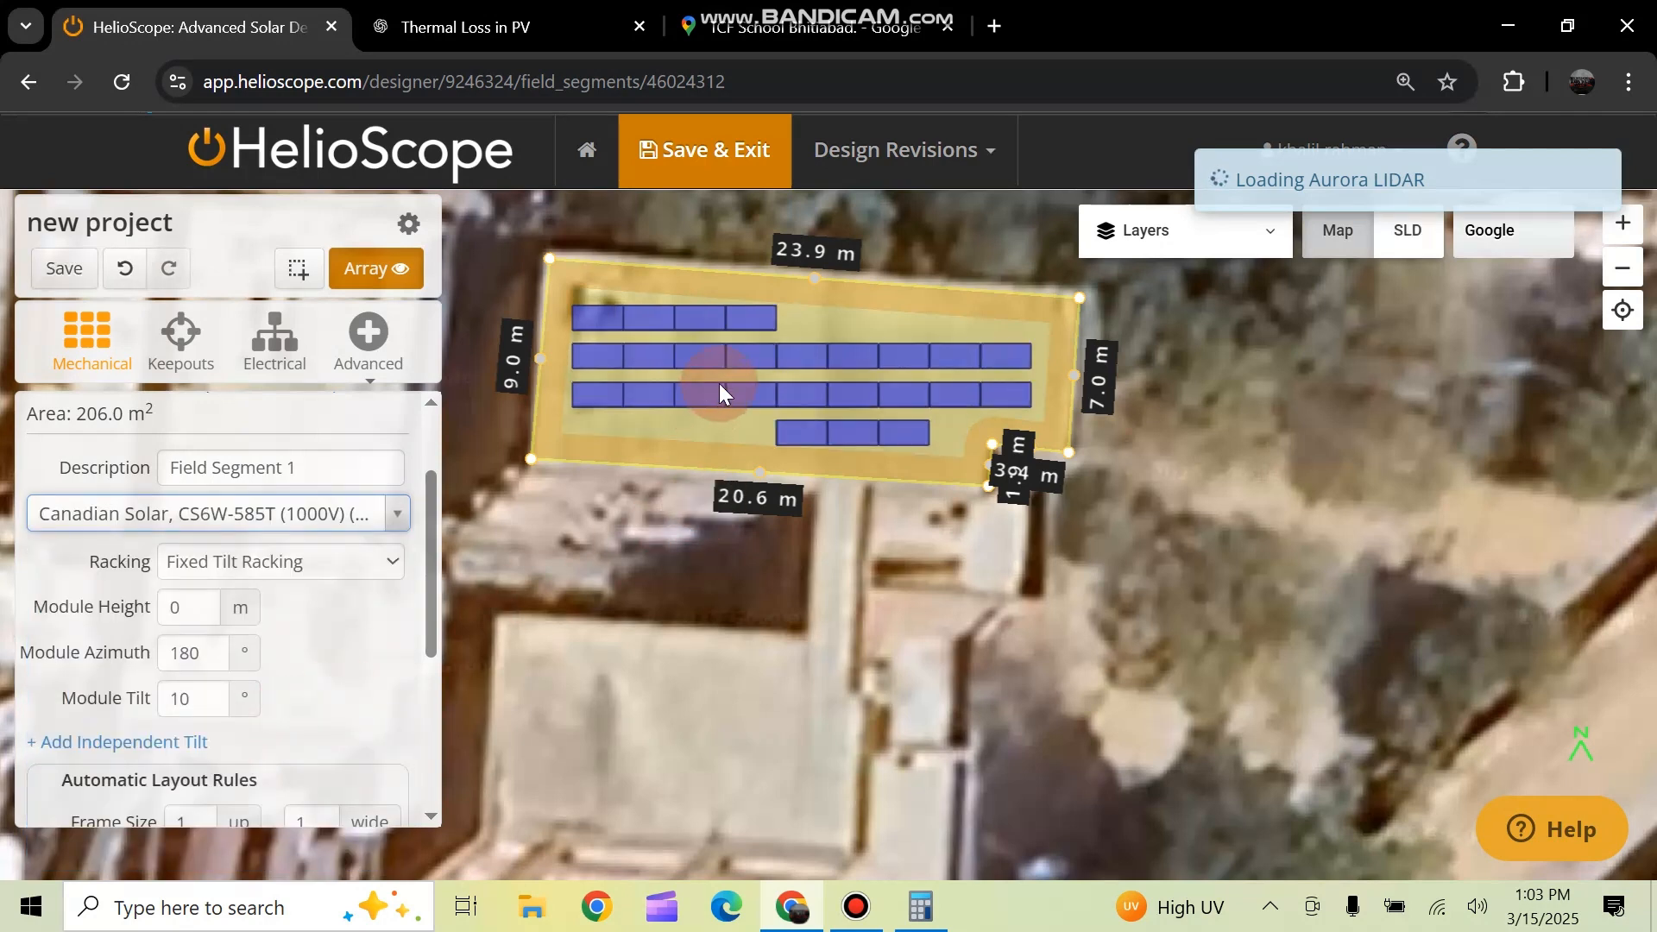
Set the field segment's module height to 18 m
{"action": "left_click", "coordinate": [183, 608]}
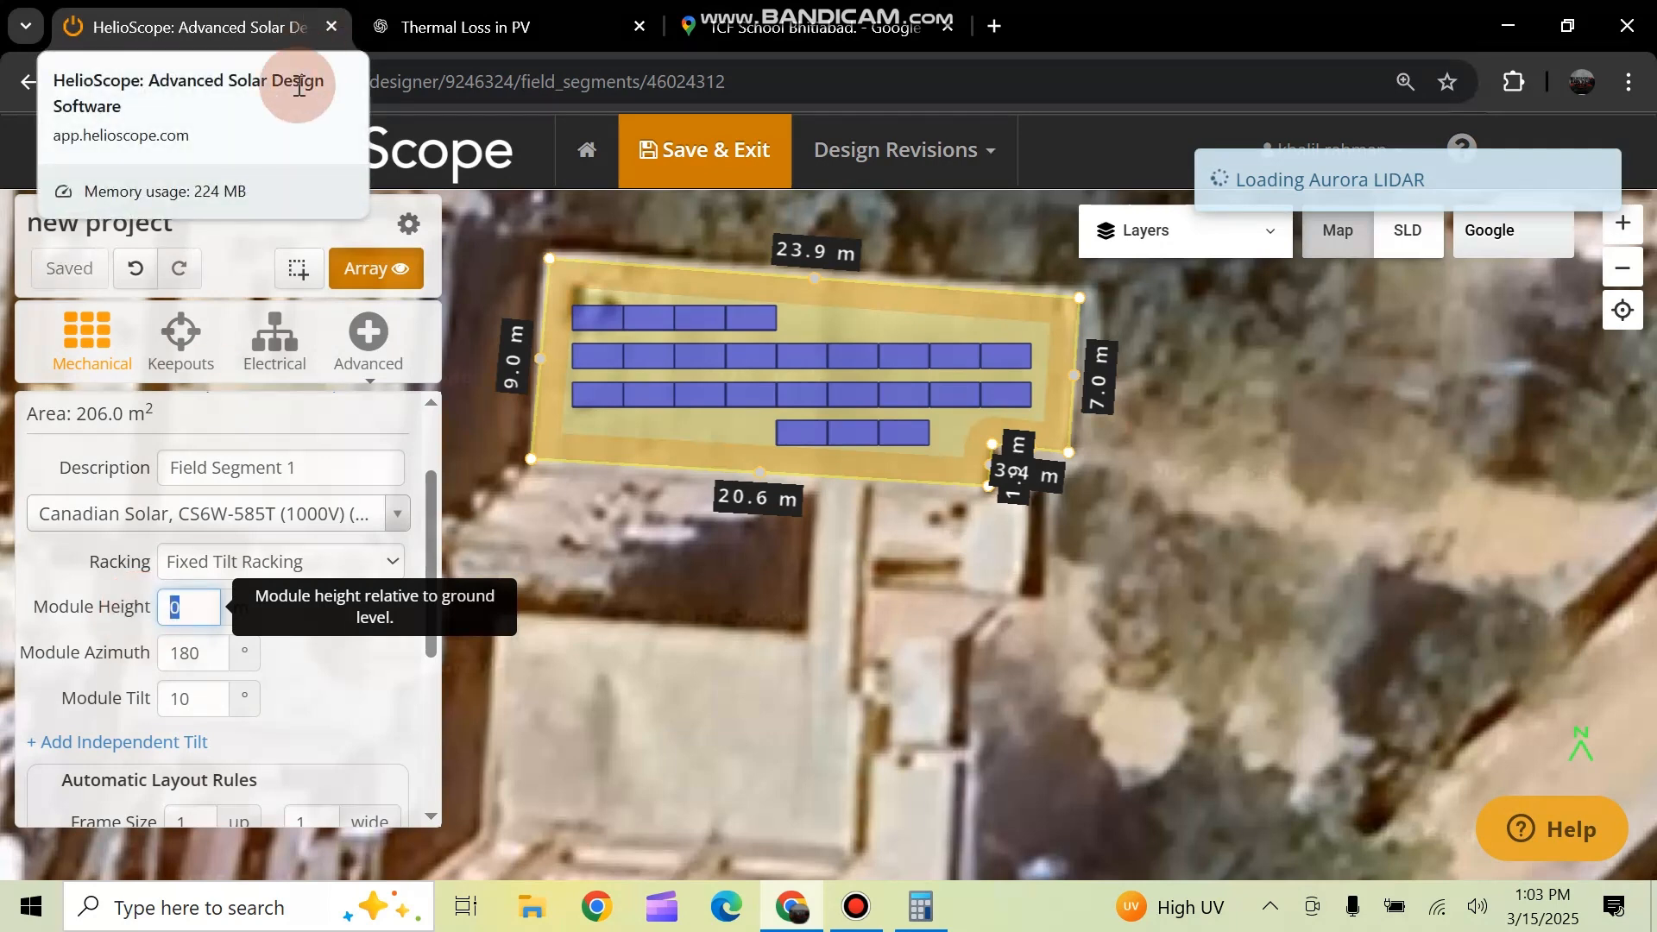
{"action": "type", "text": "18"}
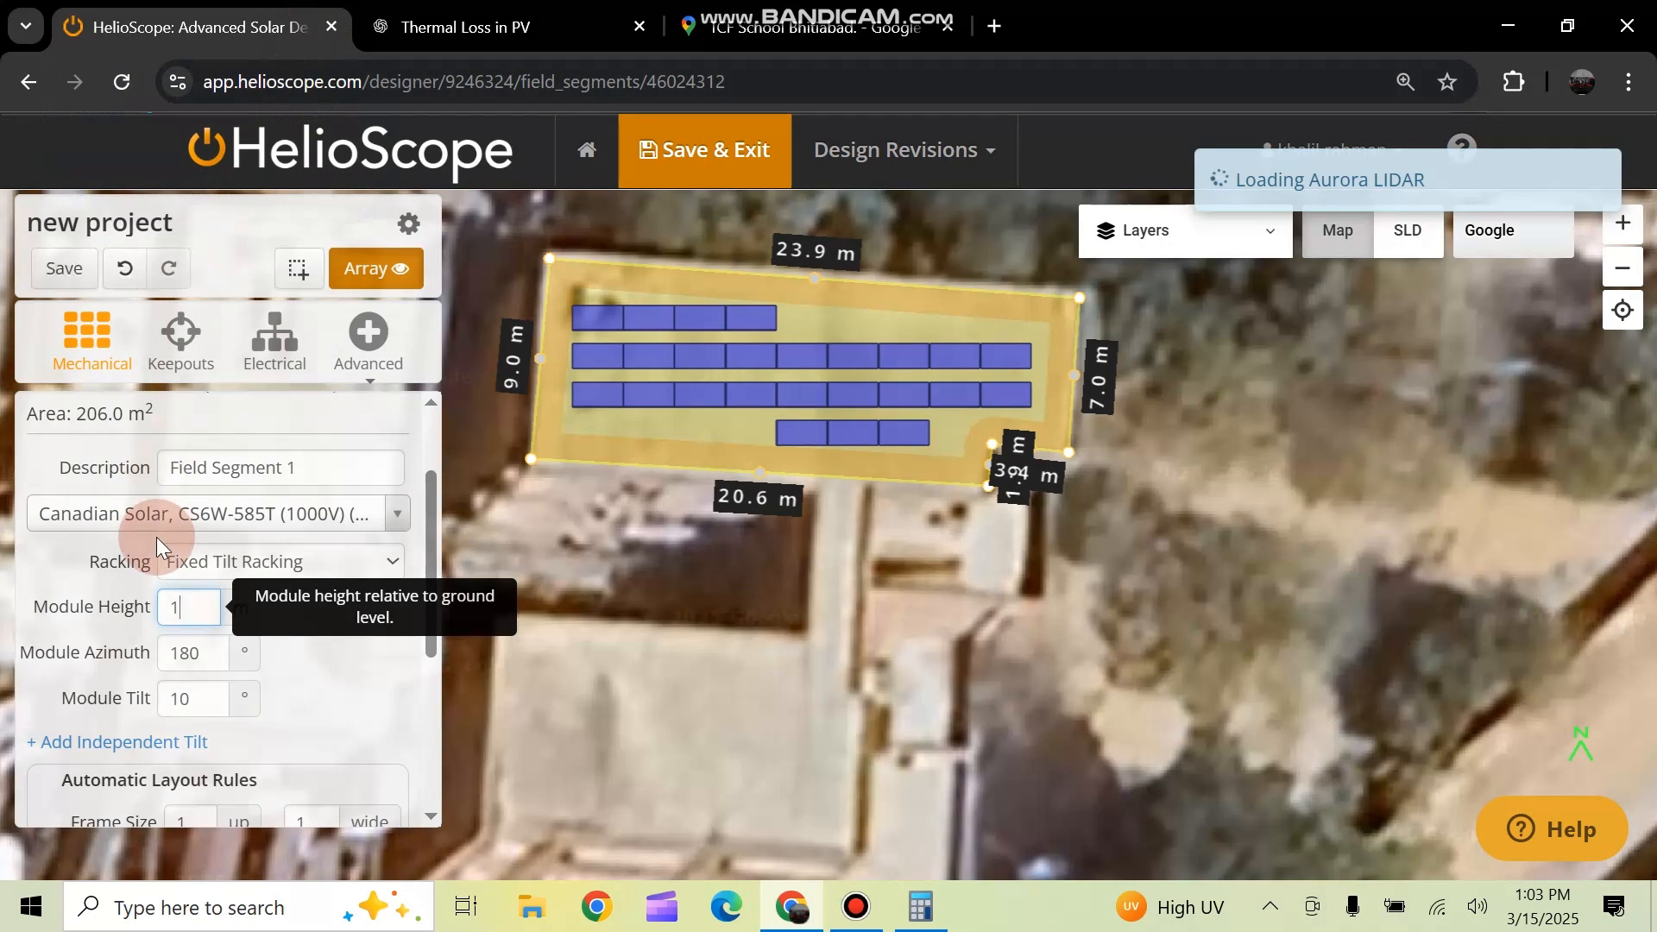
{"action": "left_click", "coordinate": [335, 669]}
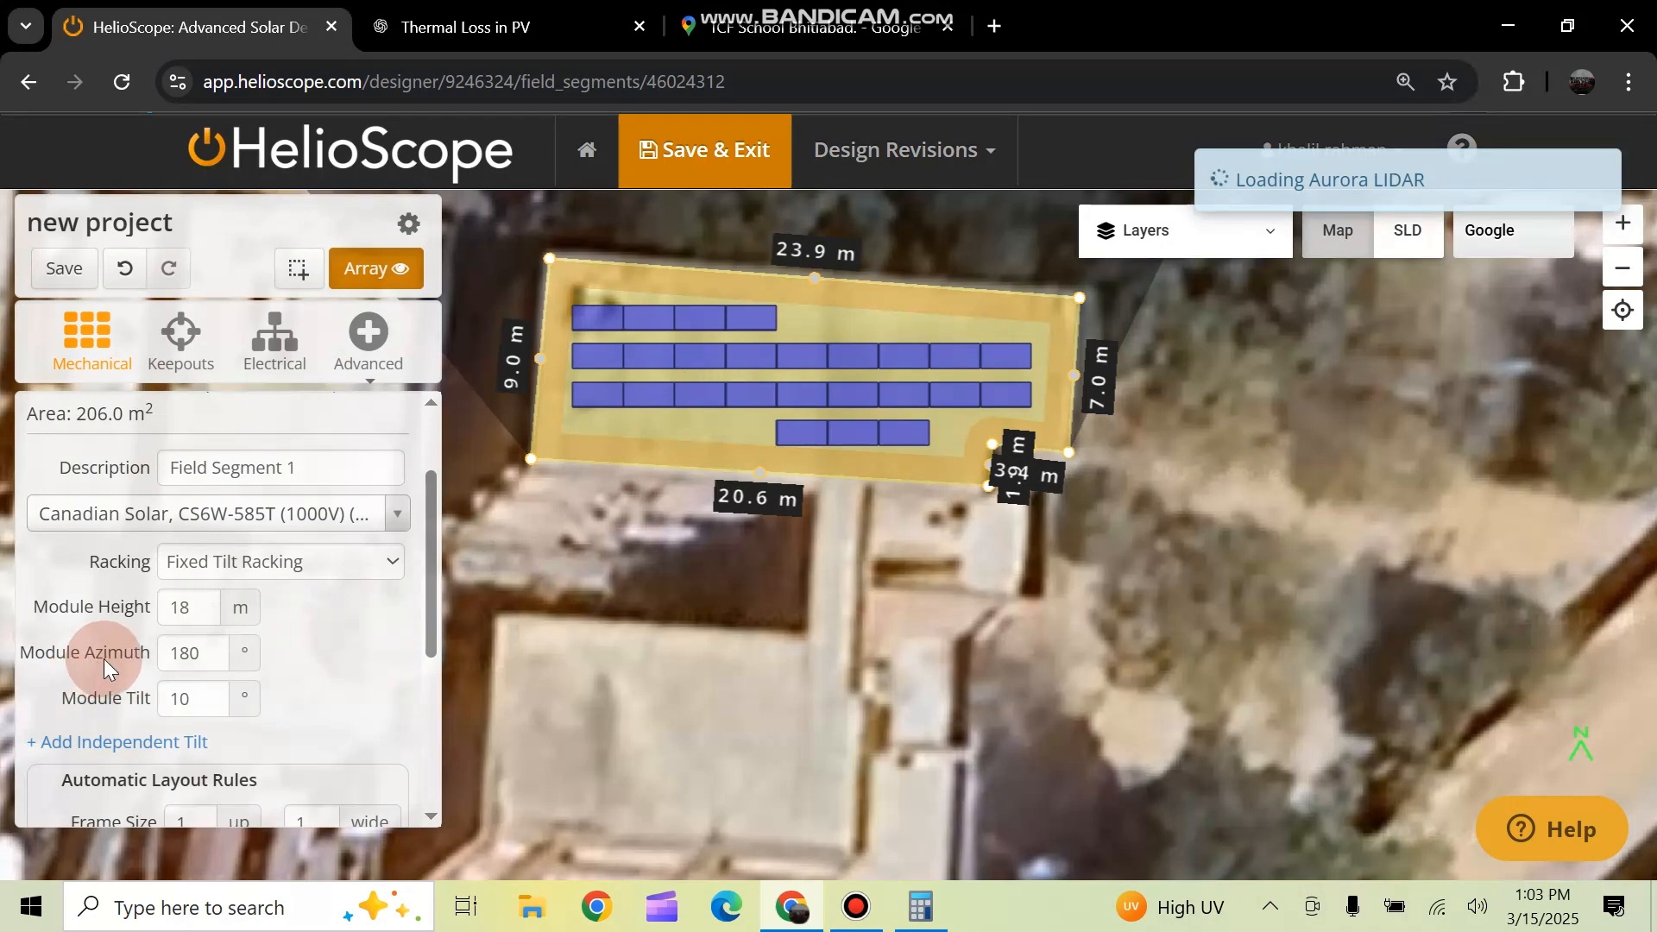
{"action": "left_click", "coordinate": [209, 653]}
{"action": "left_click", "coordinate": [769, 509]}
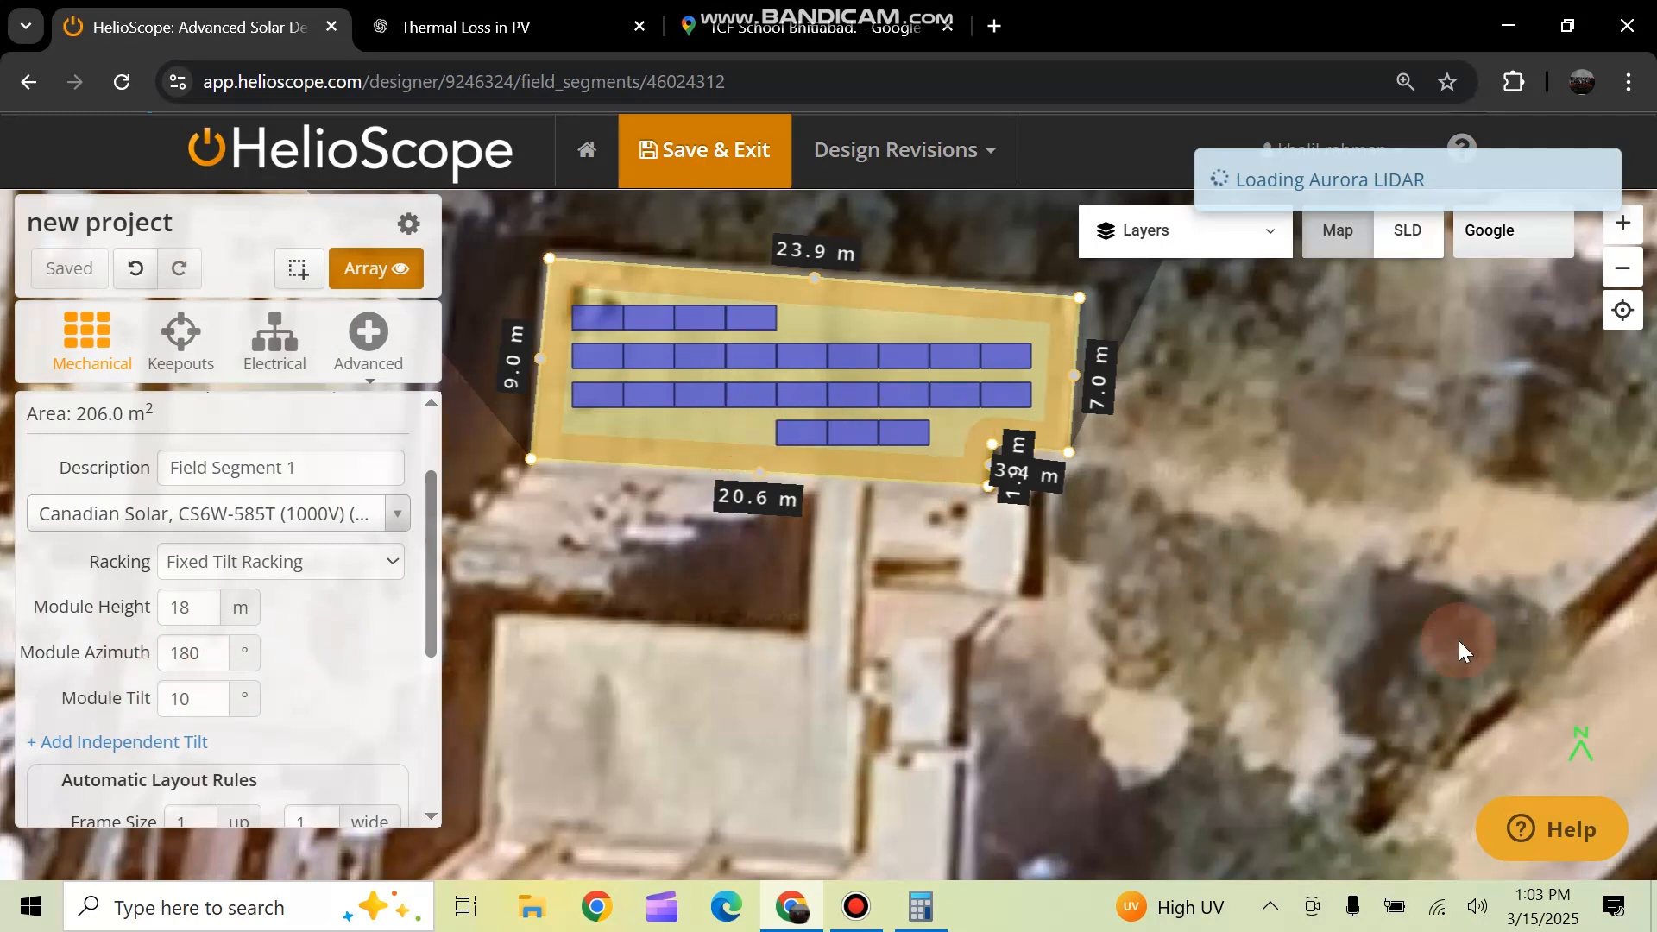
{"action": "left_click_drag", "start_coordinate": [1345, 523], "coordinate": [1322, 604]}
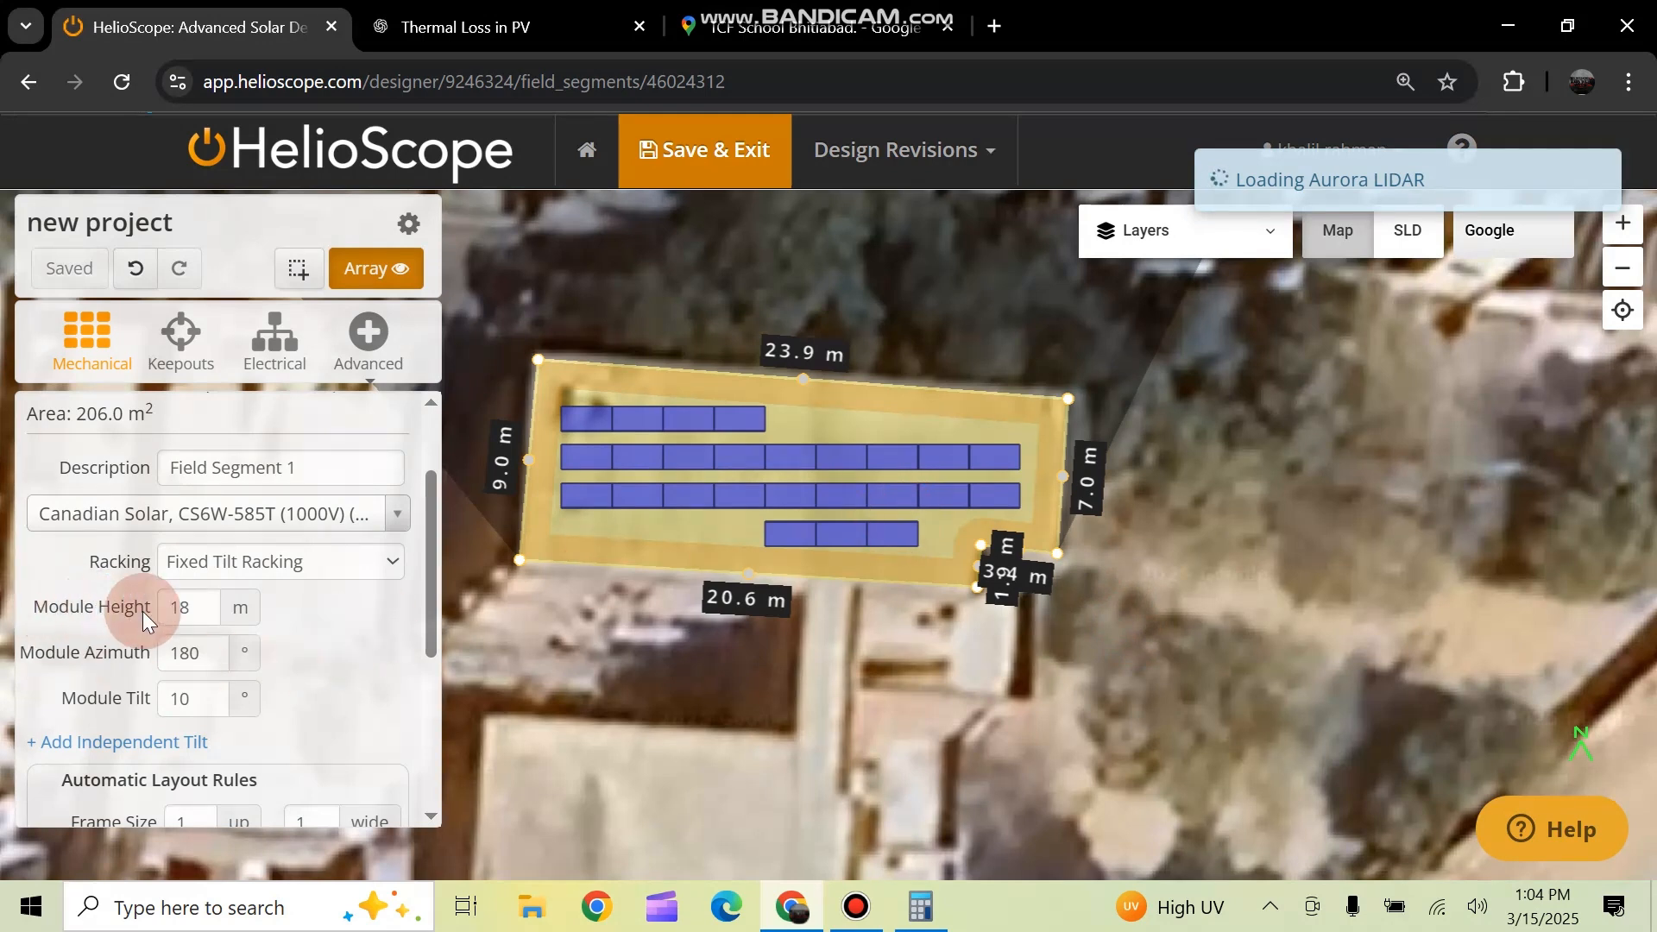
{"action": "left_click", "coordinate": [212, 656]}
{"action": "left_click", "coordinate": [299, 744]}
{"action": "left_click", "coordinate": [882, 535]}
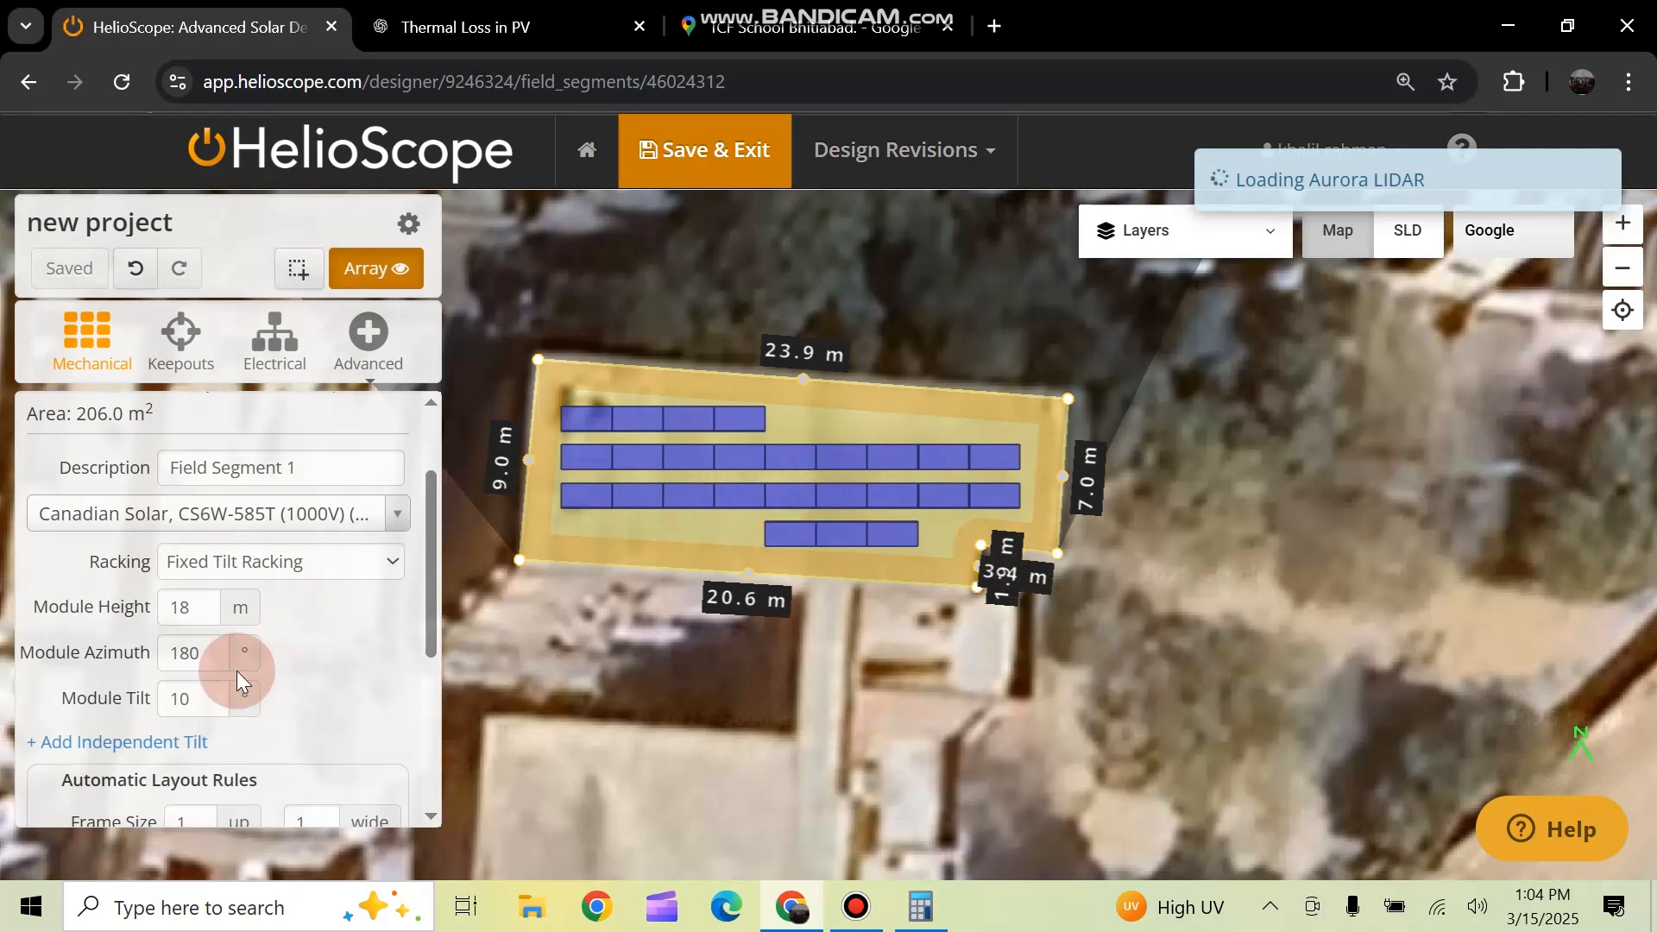
{"action": "right_click", "coordinate": [748, 574]}
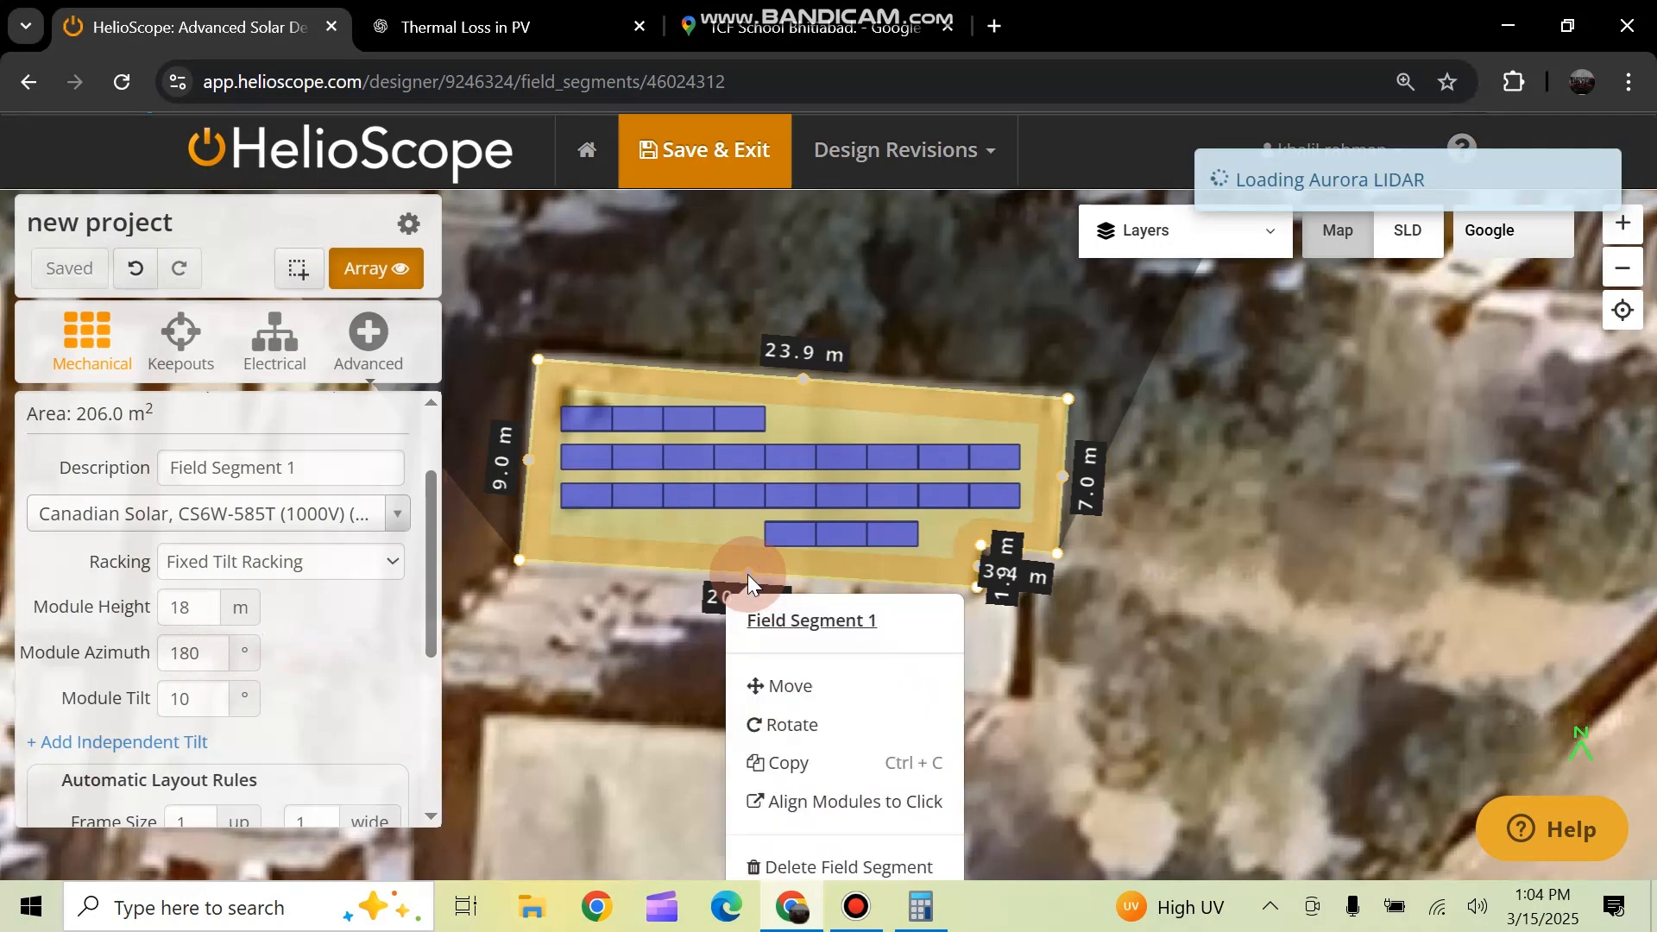
{"action": "left_click", "coordinate": [748, 573]}
{"action": "left_click", "coordinate": [748, 573]}
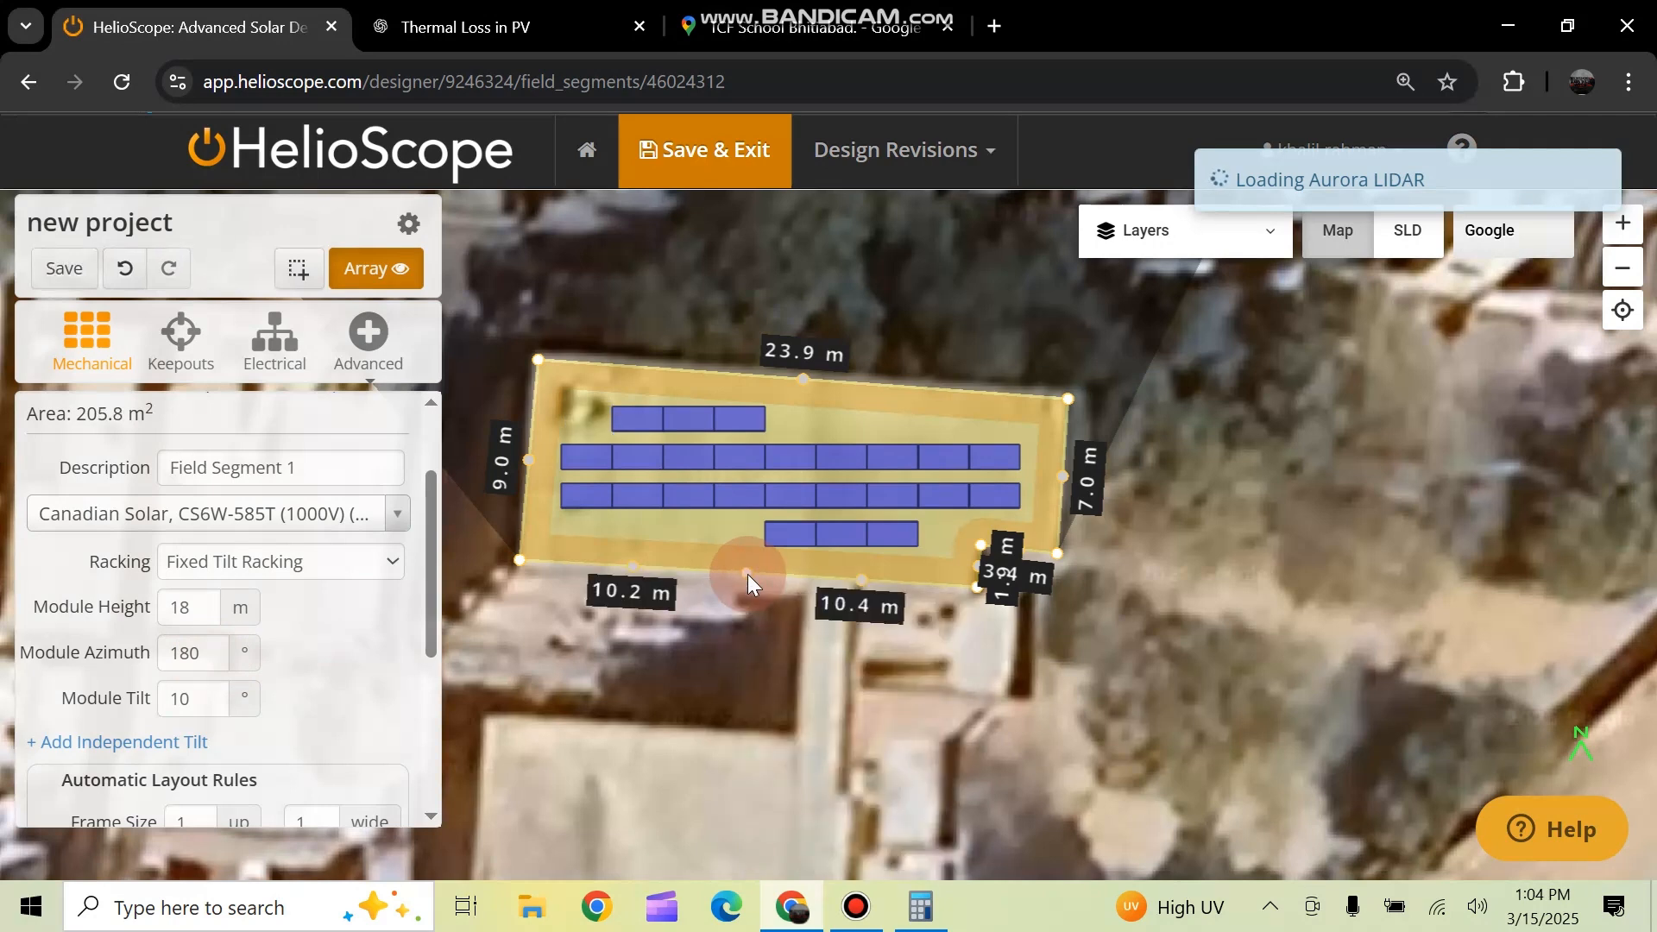
{"action": "key", "text": "ctrl+z"}
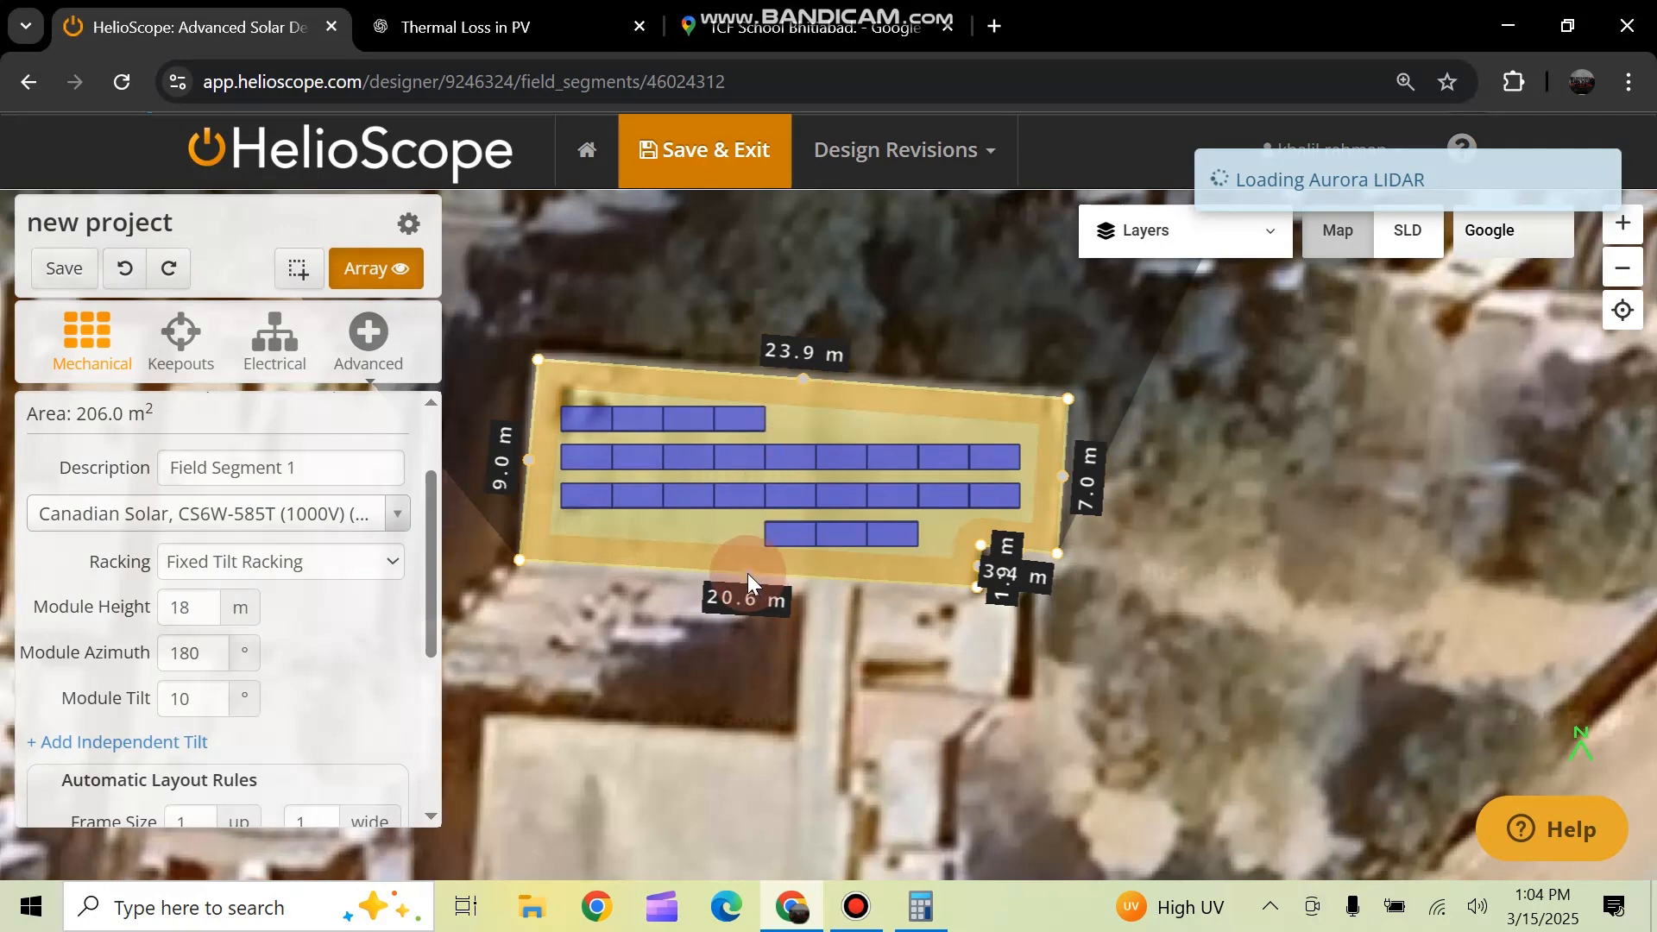
Align the modules to the field segment's southern edge, turning them to an azimuth of about 183.4°
{"action": "right_click", "coordinate": [747, 573]}
{"action": "left_click", "coordinate": [829, 805]}
{"action": "left_click", "coordinate": [744, 573]}
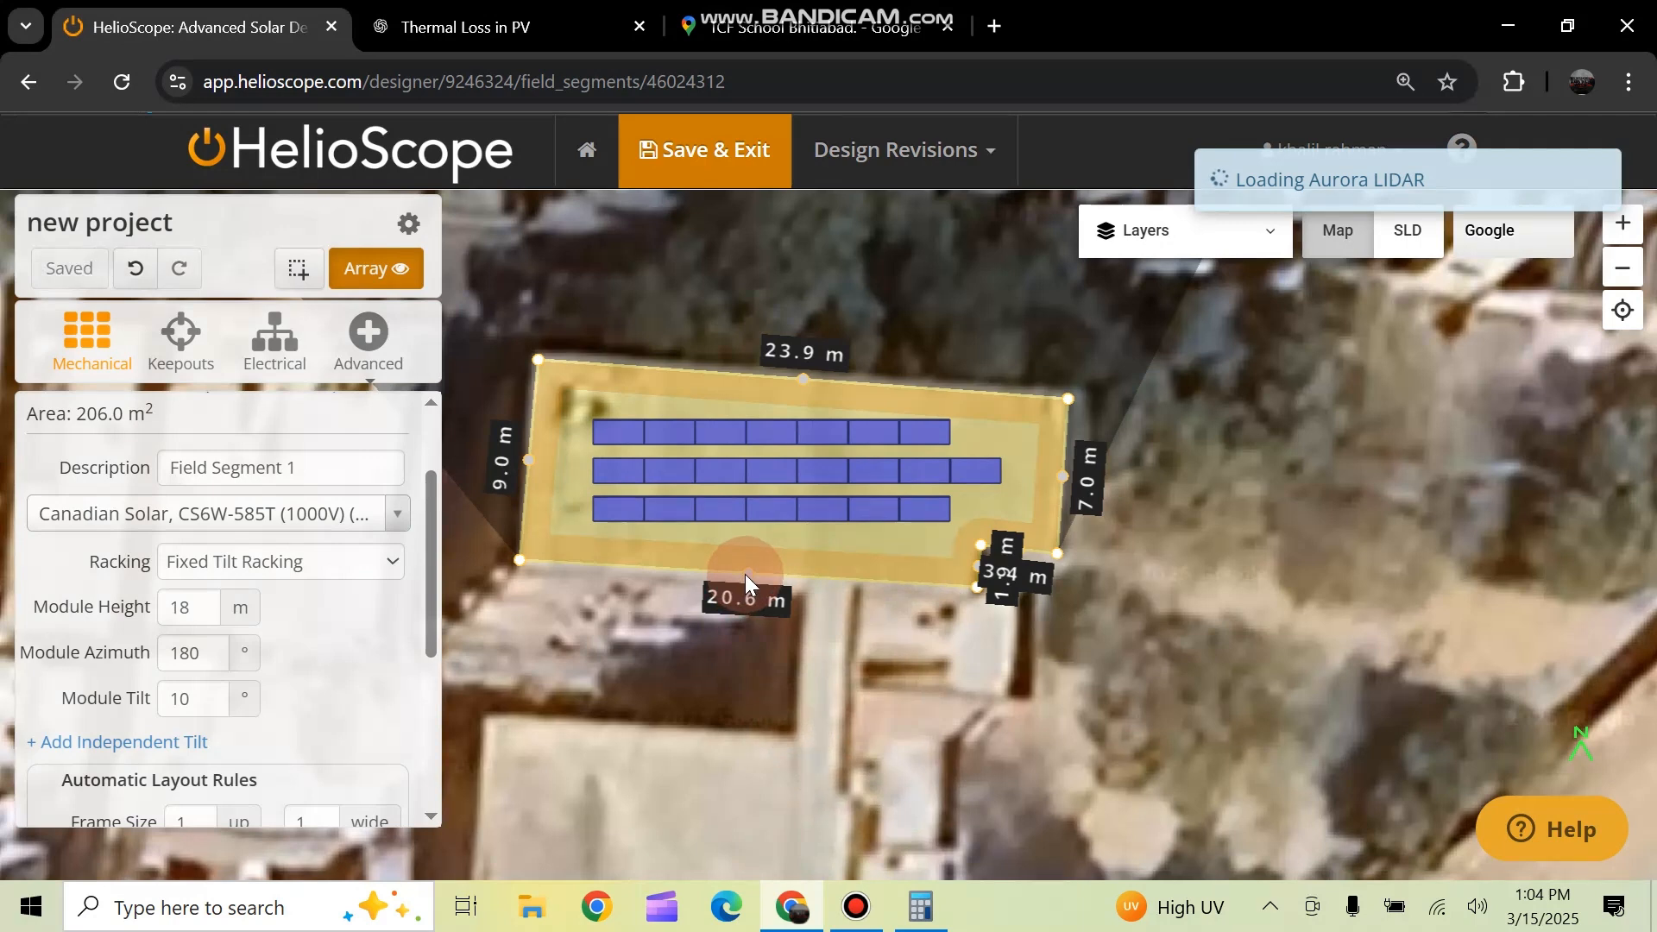
{"action": "left_click", "coordinate": [921, 688]}
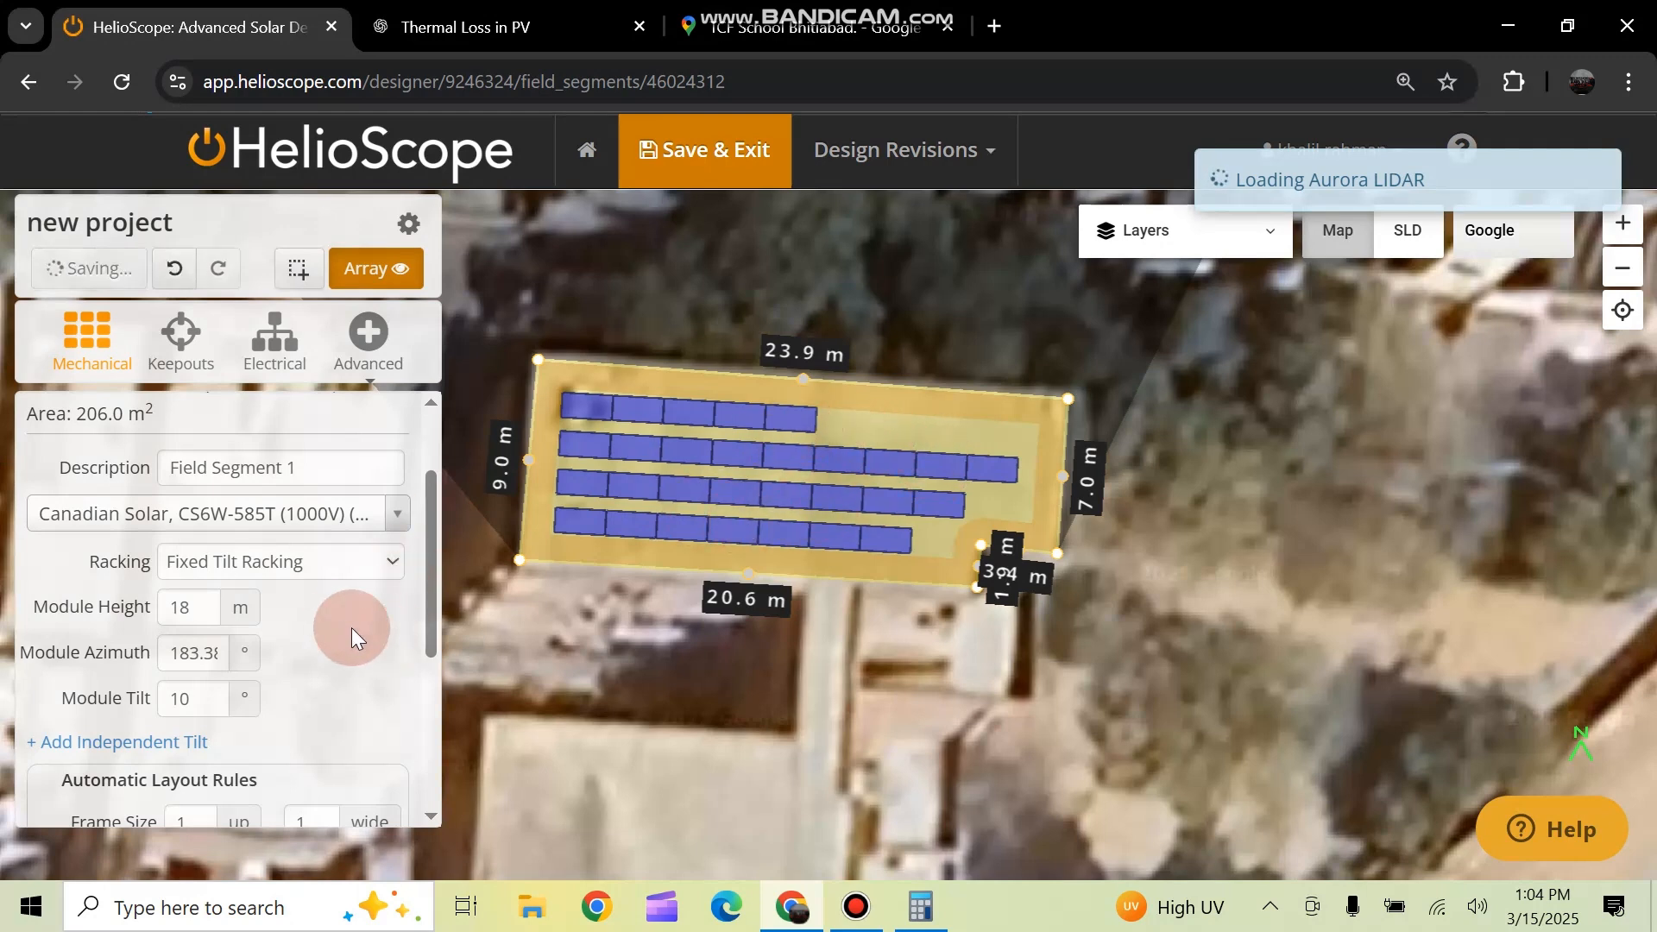
{"action": "scroll", "coordinate": [275, 609], "scroll_direction": "down", "scroll_amount": 1}
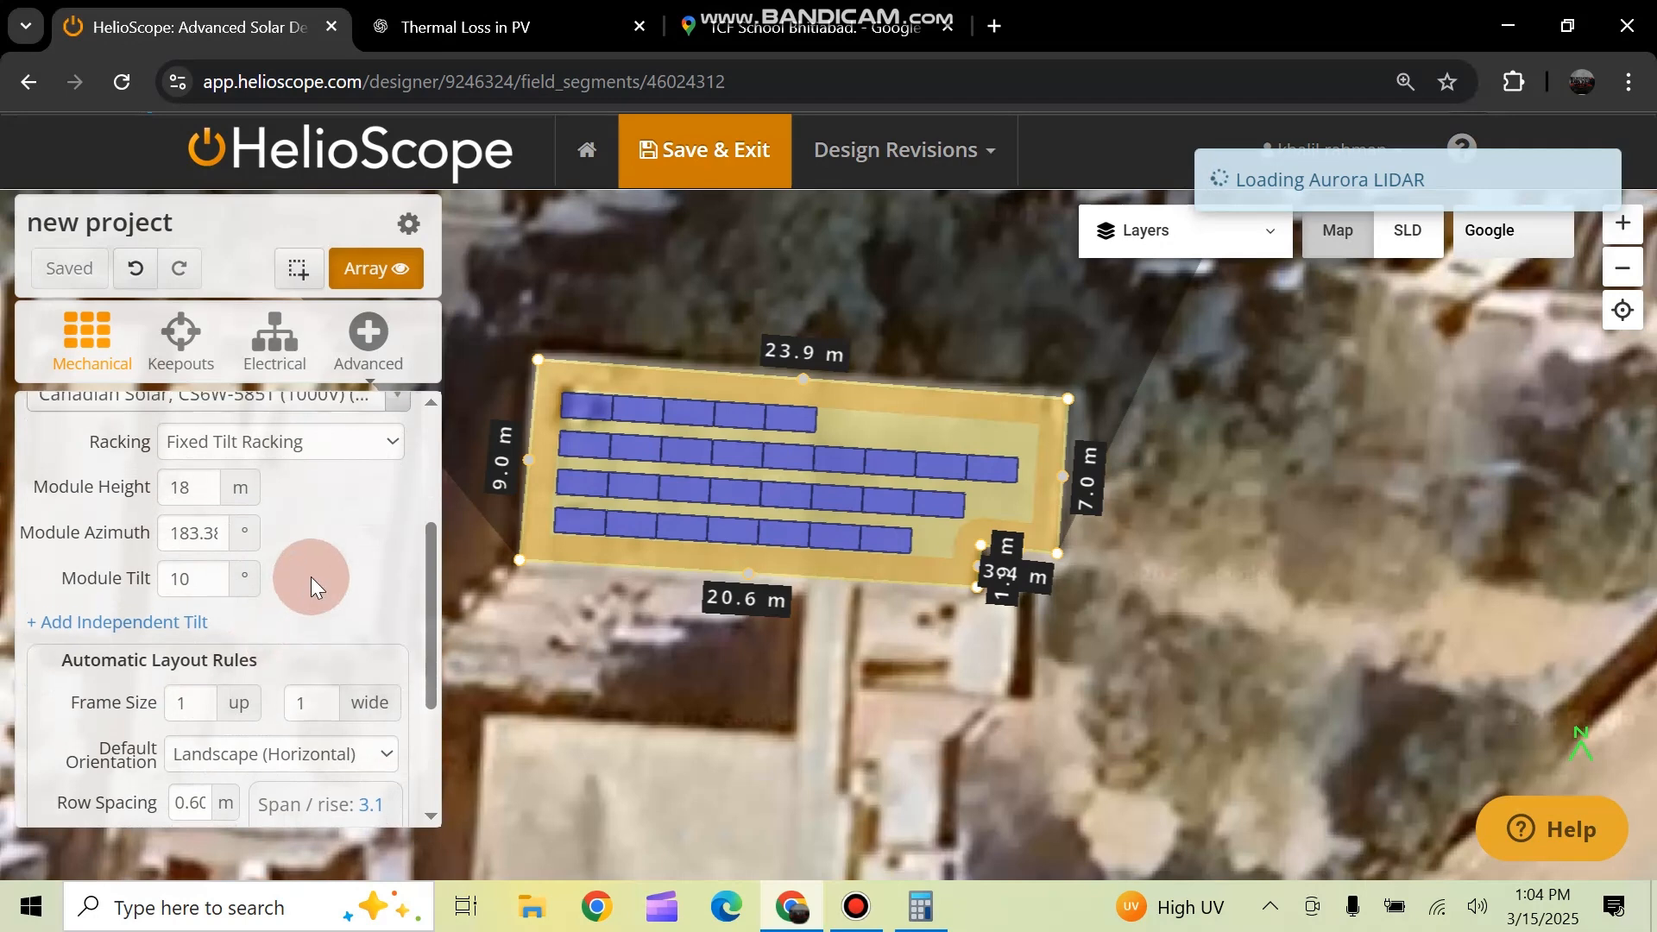
{"action": "scroll", "coordinate": [311, 578], "scroll_direction": "up", "scroll_amount": 1}
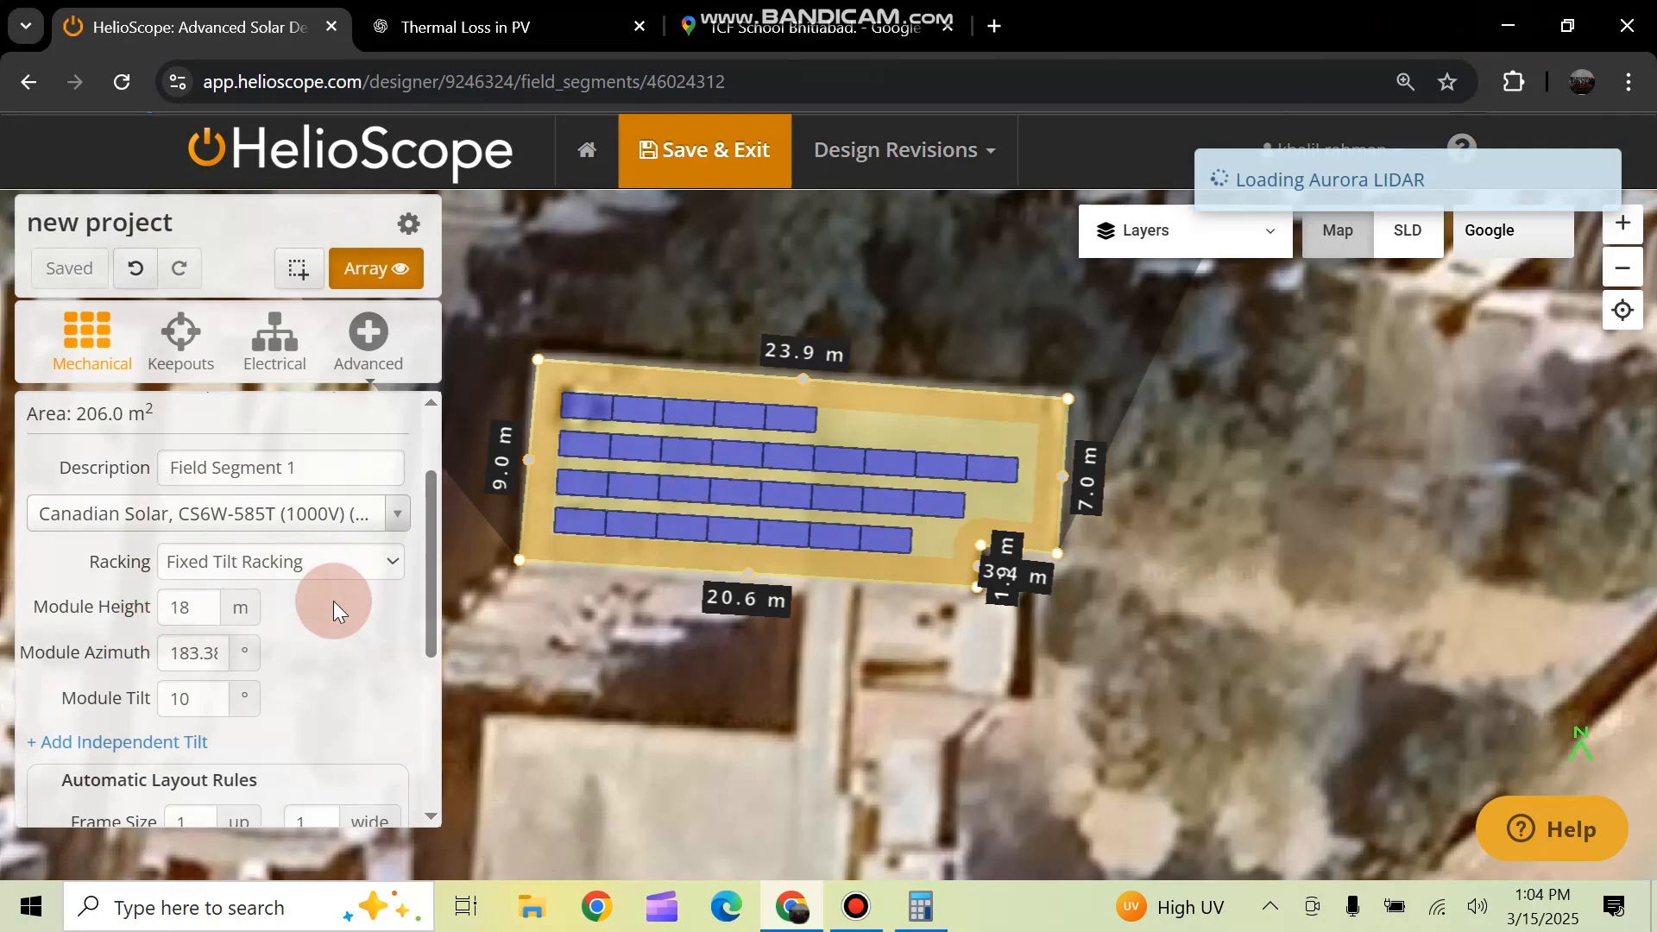
Review the field segment's racking options and browse Google image results for fixed tilt racking, enlarging the ENF Solar rooftop example
{"action": "left_click", "coordinate": [384, 567]}
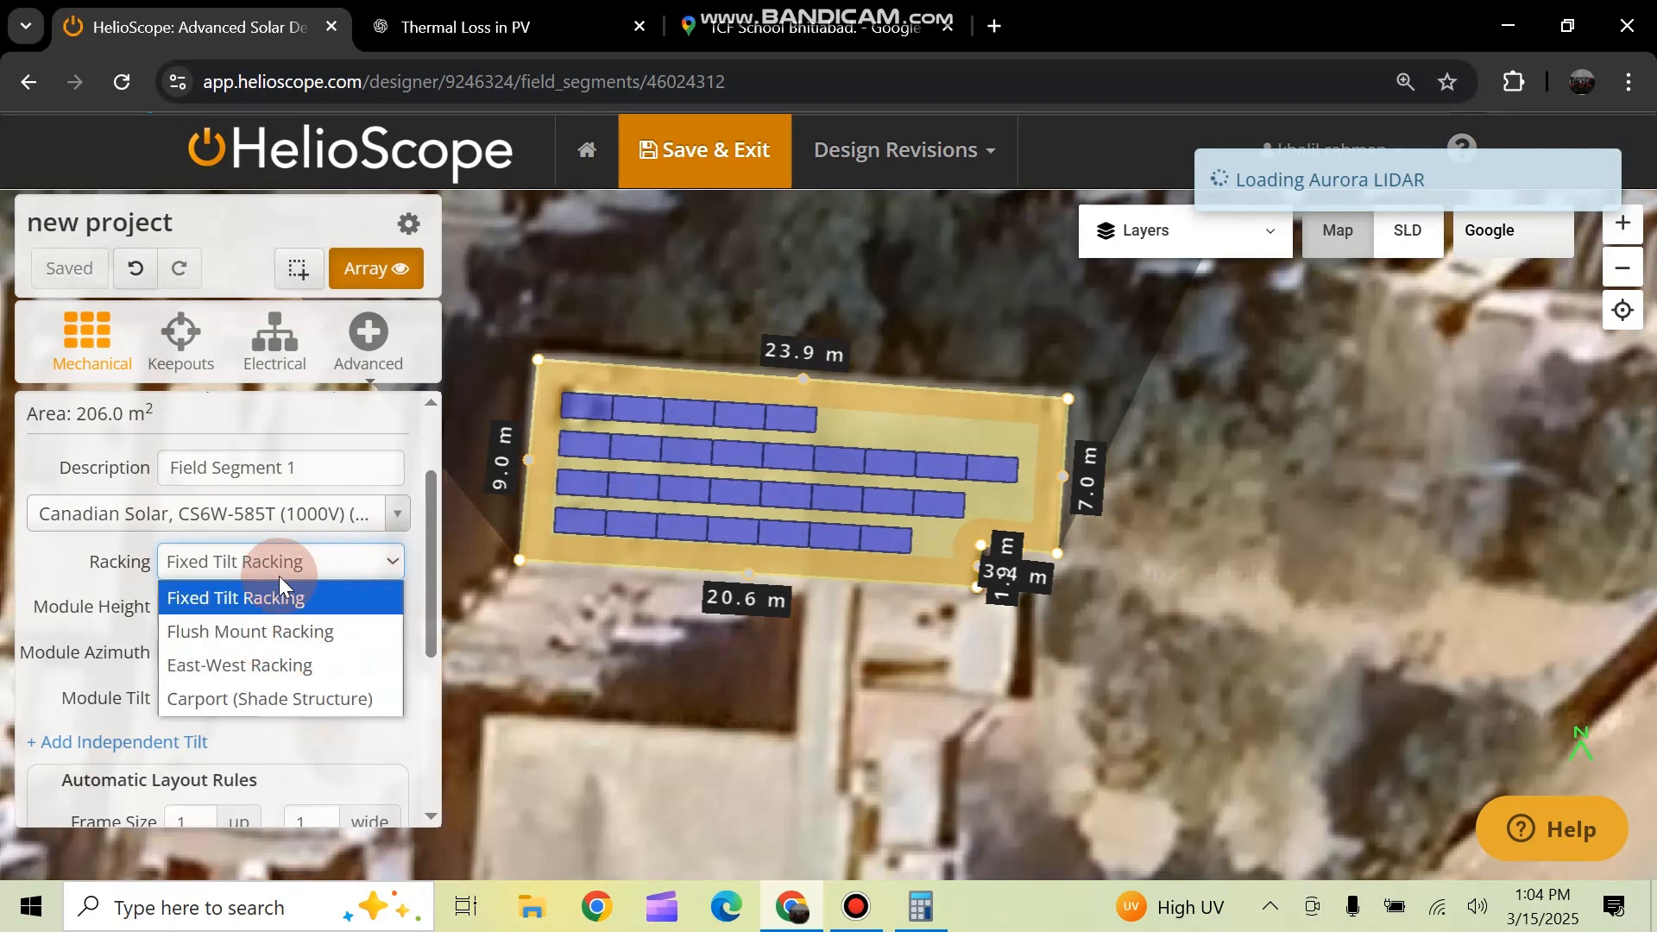
{"action": "left_click", "coordinate": [407, 567]}
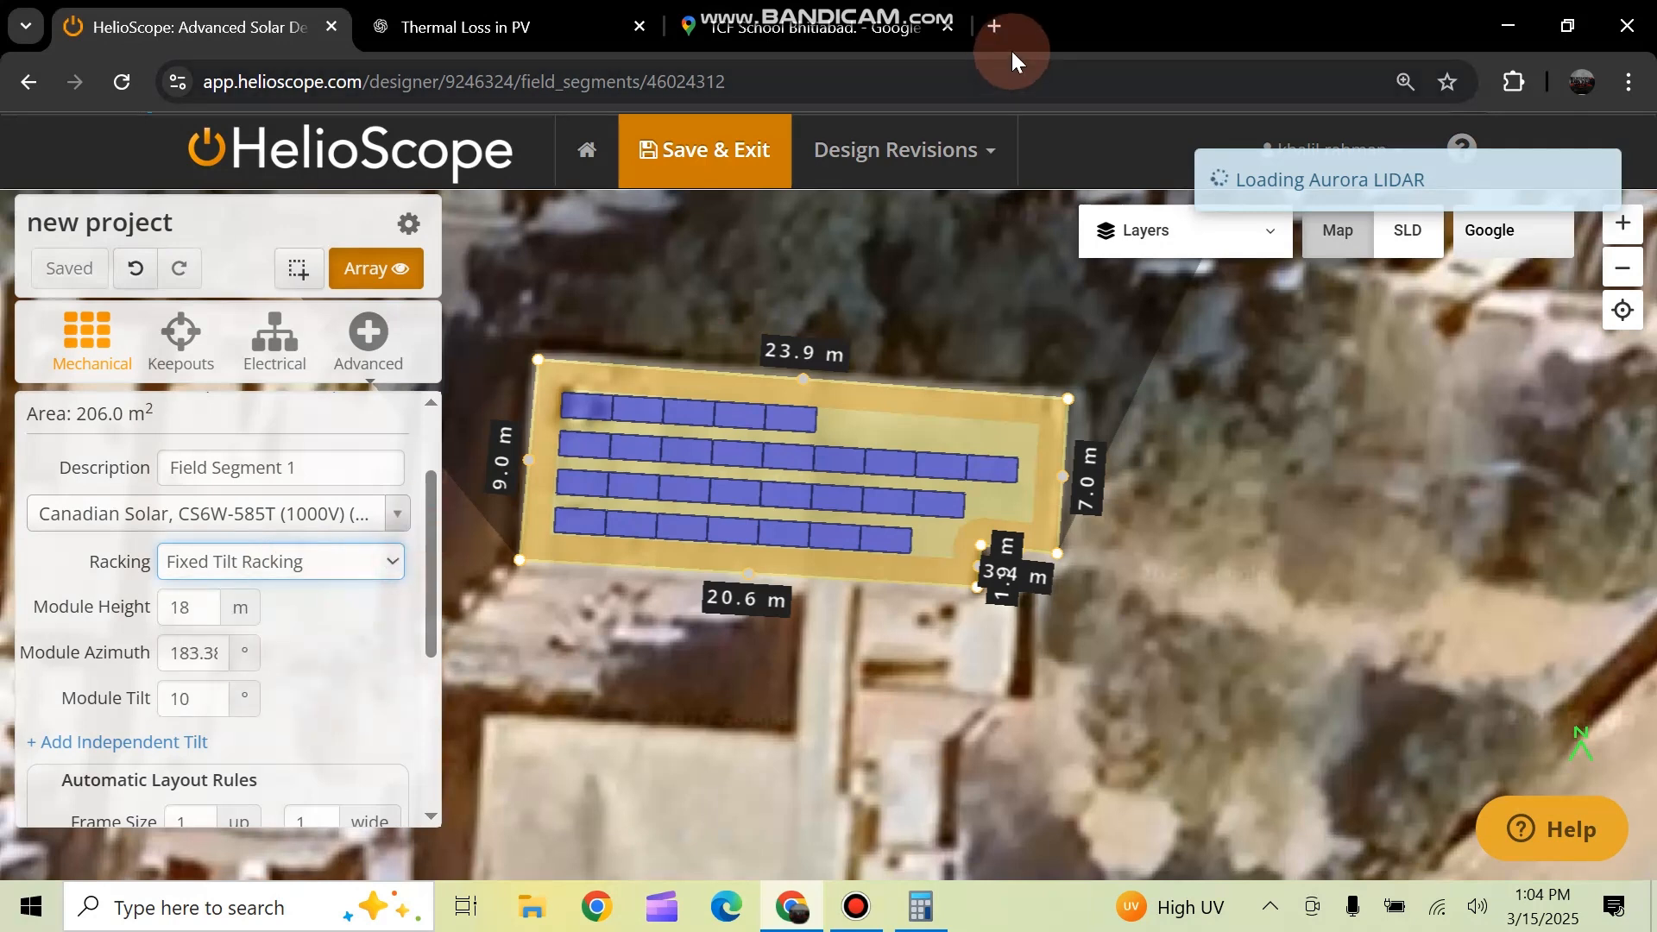
{"action": "left_click", "coordinate": [877, 31]}
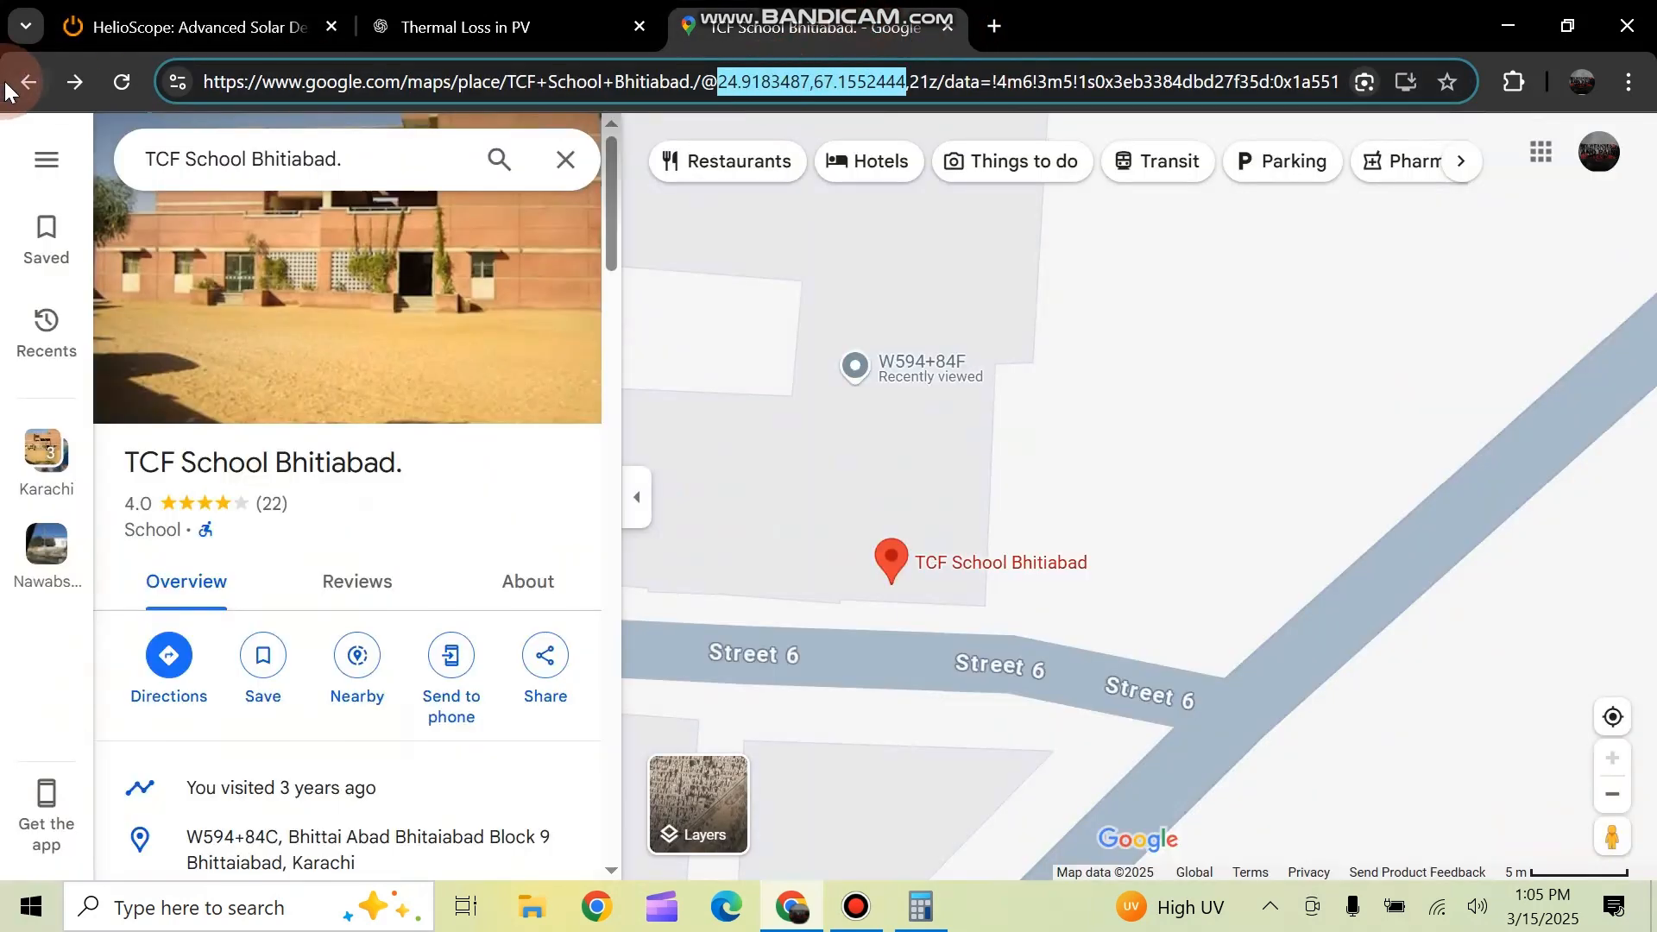
{"action": "left_click", "coordinate": [75, 83]}
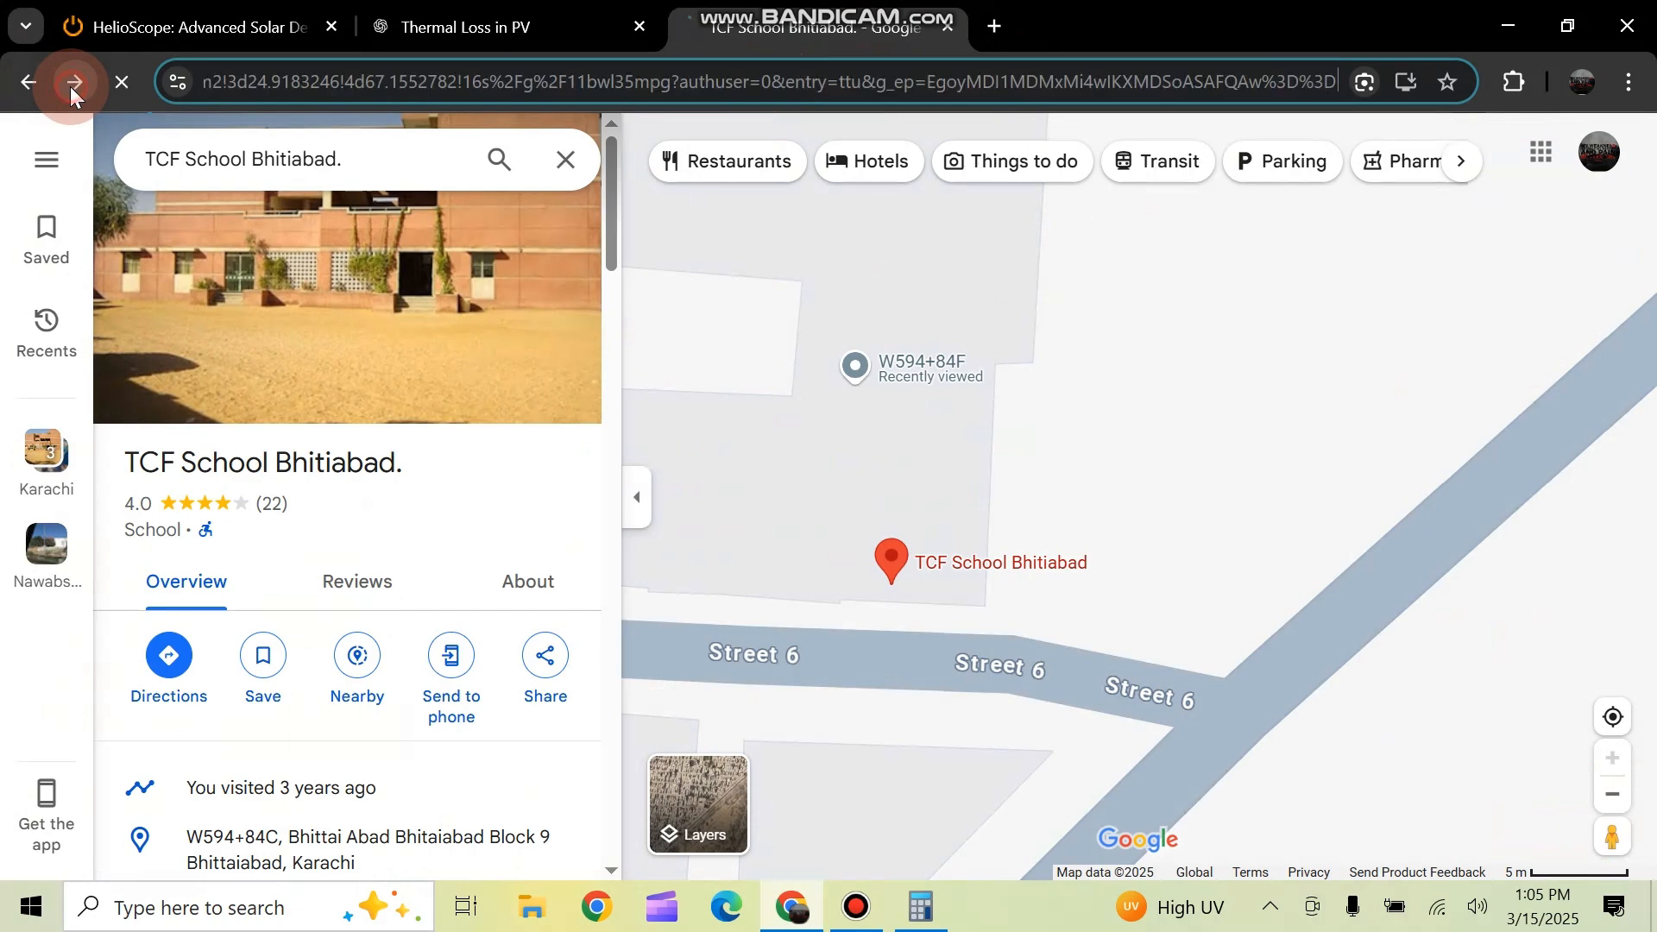
{"action": "left_click", "coordinate": [28, 86]}
{"action": "left_click", "coordinate": [75, 83]}
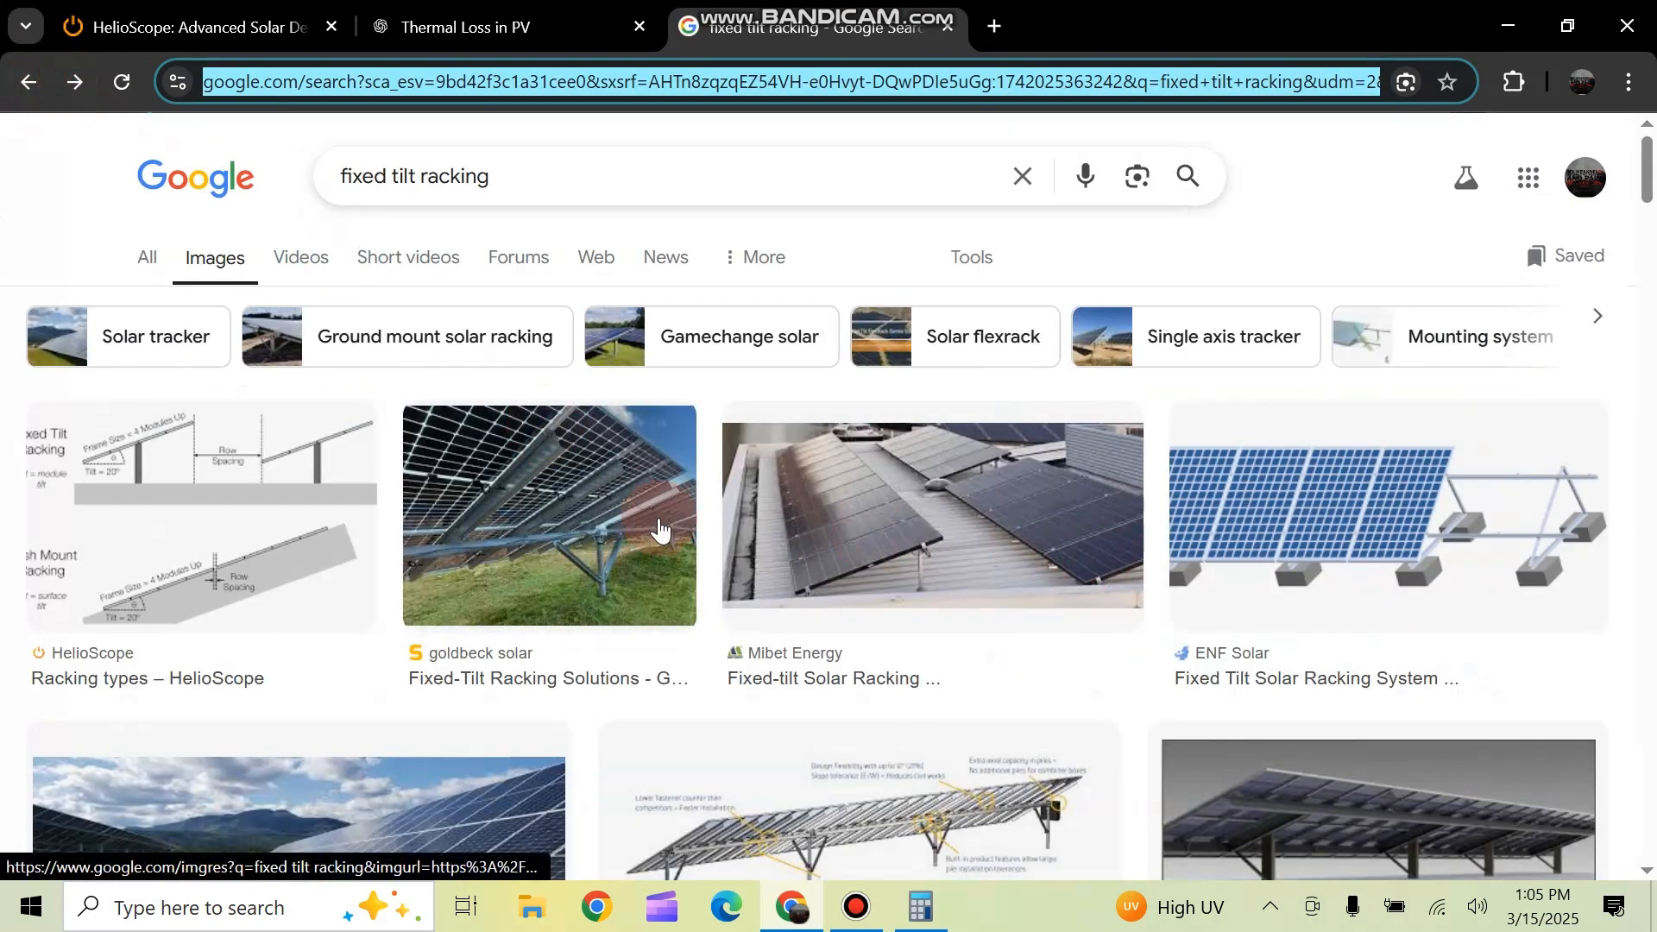
{"action": "scroll", "coordinate": [836, 544], "scroll_direction": "down", "scroll_amount": 3}
{"action": "scroll", "coordinate": [443, 581], "scroll_direction": "down", "scroll_amount": 7}
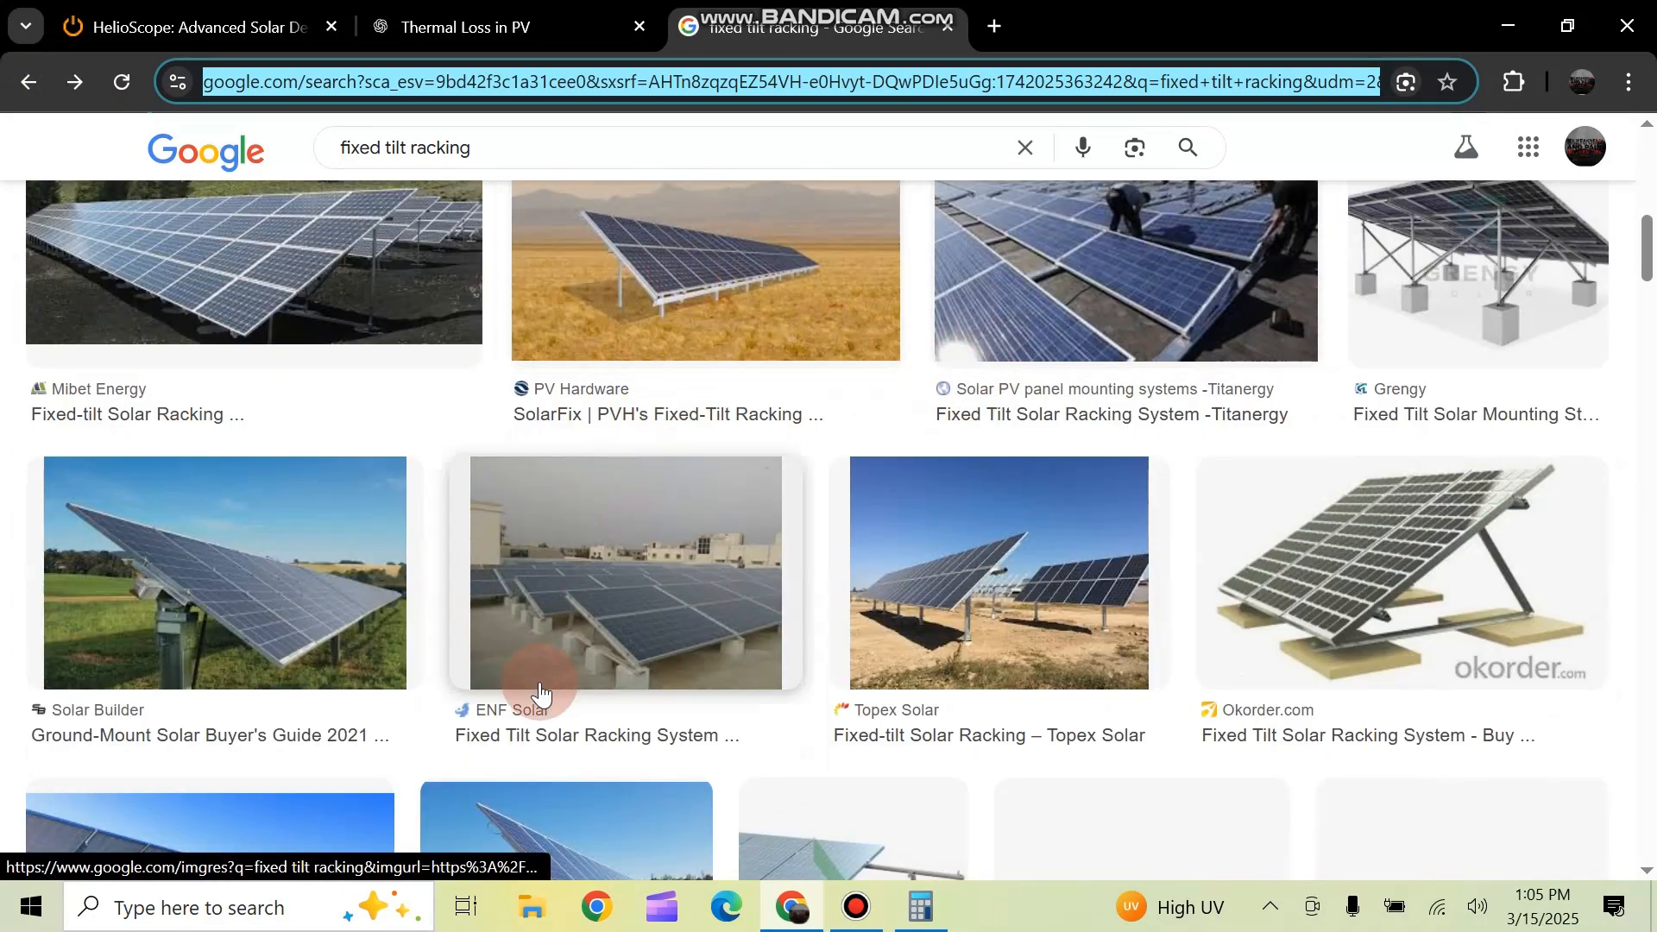
{"action": "left_click", "coordinate": [565, 665]}
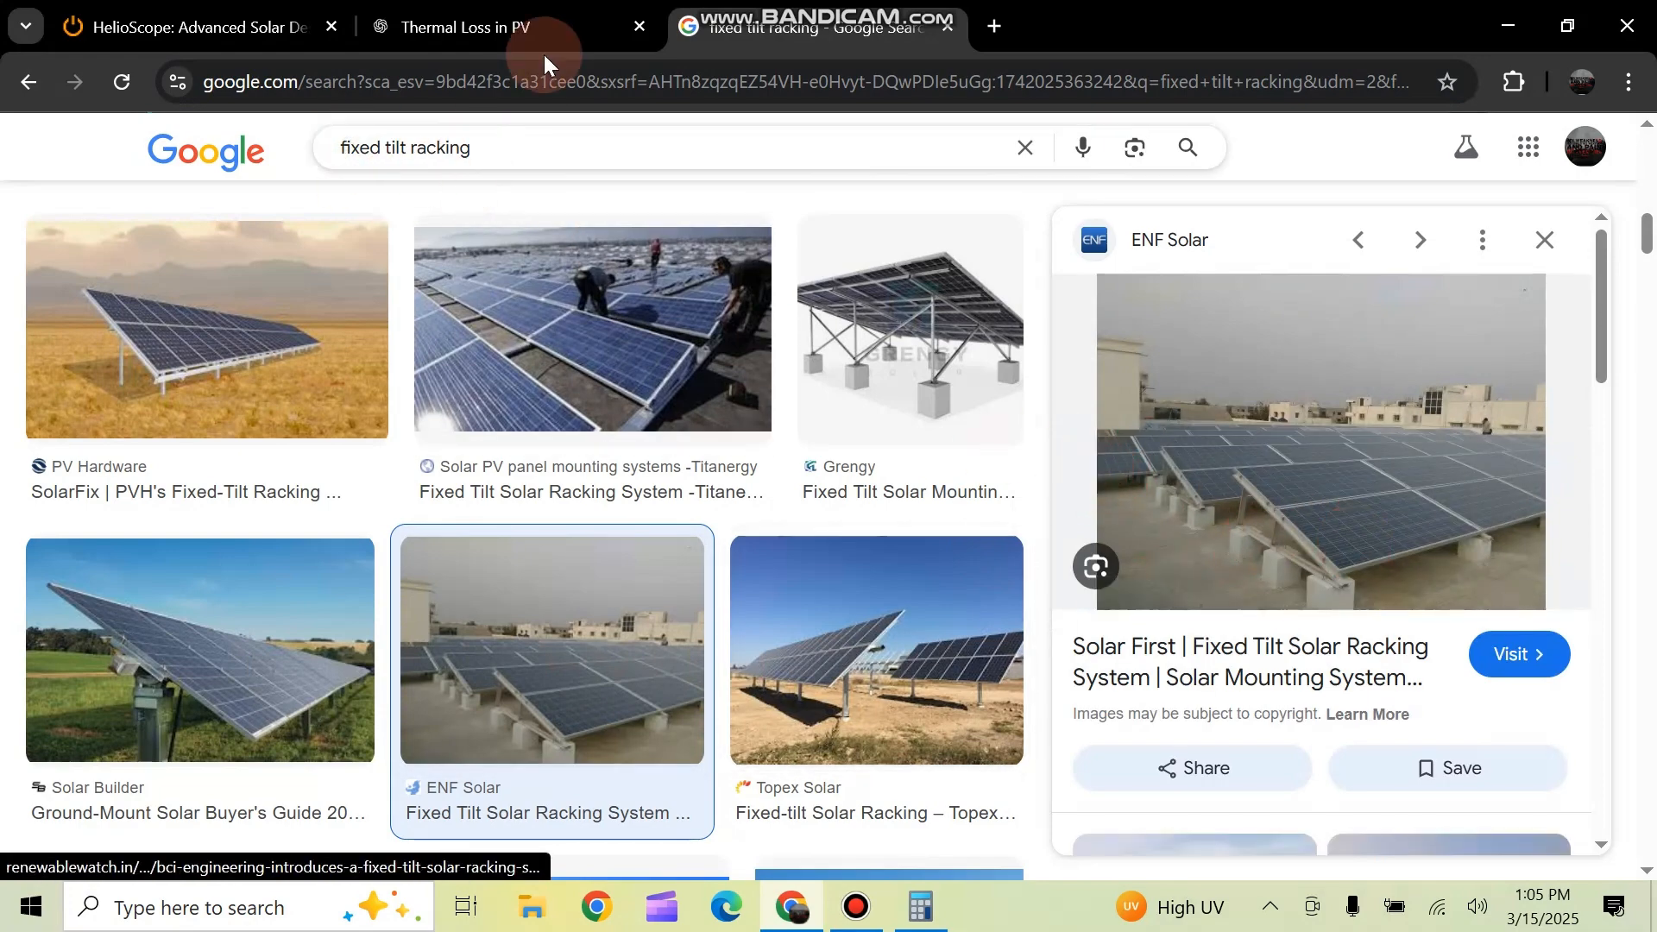
Return to HelioScope, inspect the array from several sides and try Flush Mount Racking on the field segment
{"action": "left_click", "coordinate": [177, 19]}
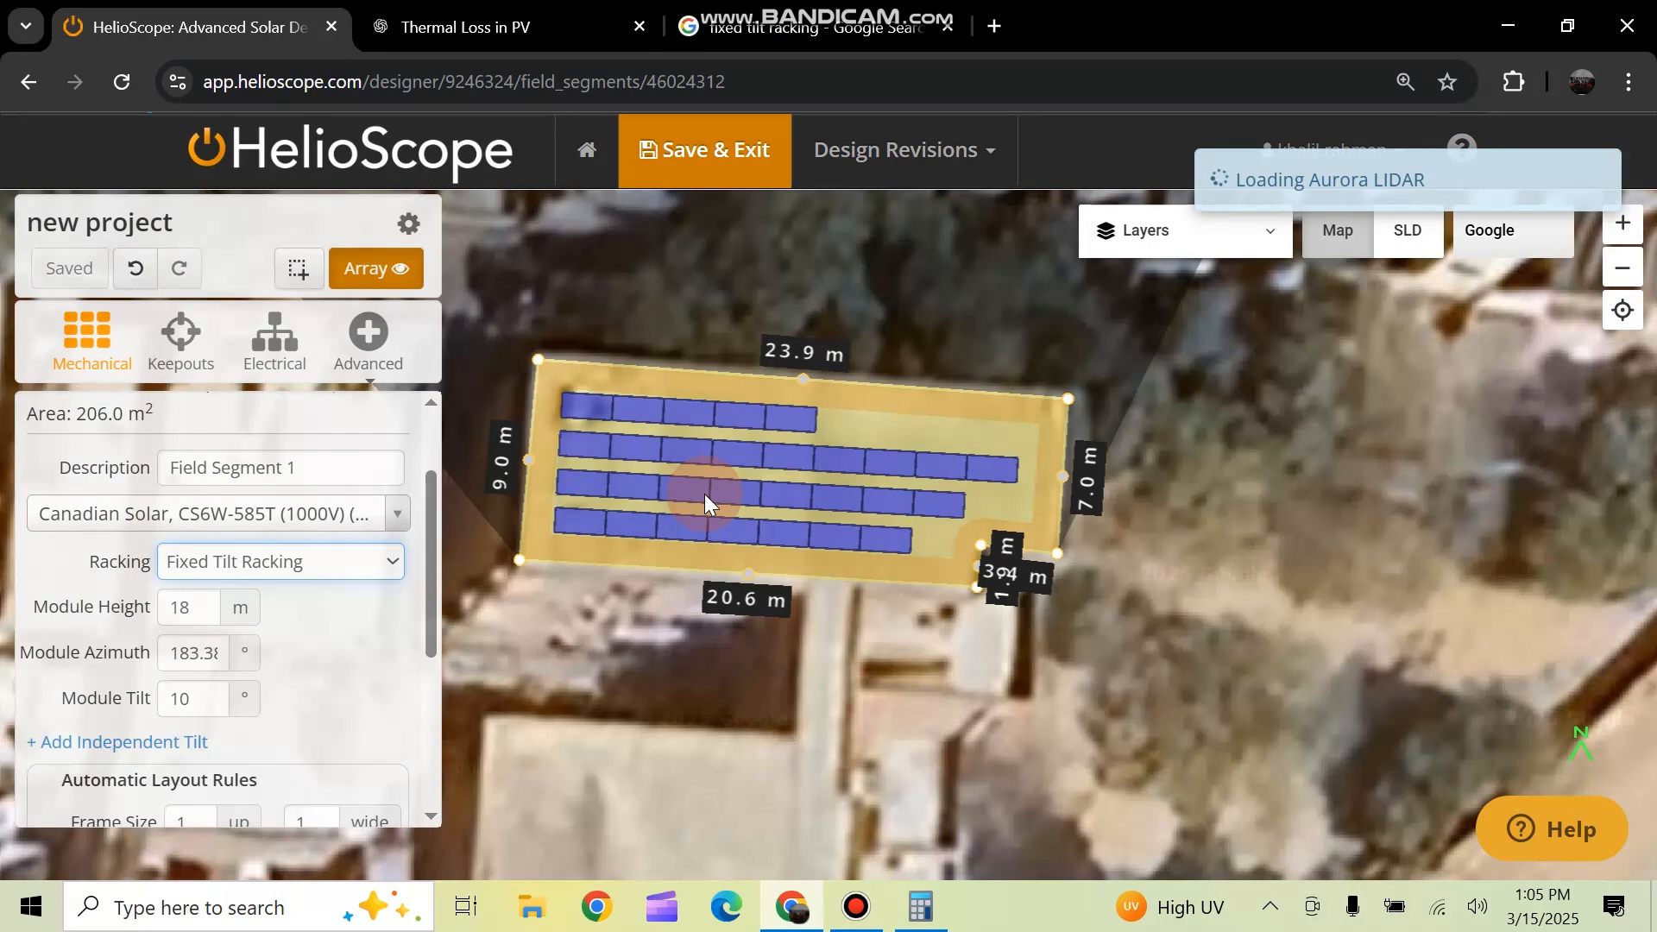
{"action": "left_click_drag", "start_coordinate": [715, 488], "coordinate": [738, 418]}
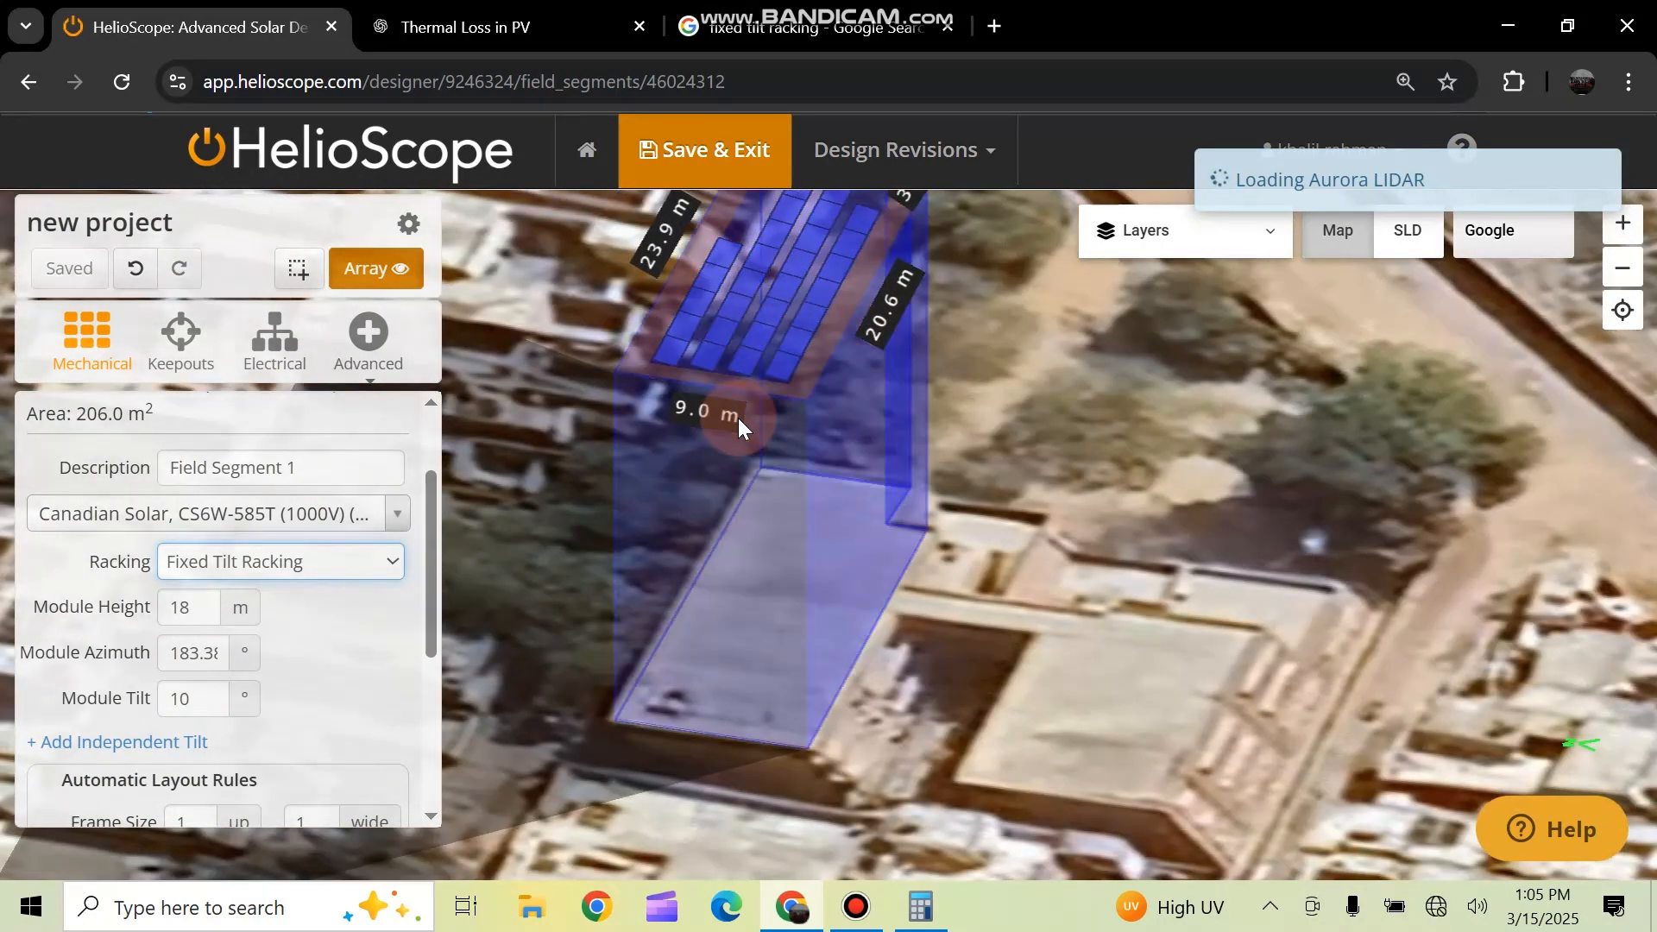
{"action": "left_click_drag", "start_coordinate": [765, 331], "coordinate": [949, 313]}
{"action": "left_click_drag", "start_coordinate": [1177, 368], "coordinate": [877, 597]}
{"action": "left_click_drag", "start_coordinate": [863, 443], "coordinate": [878, 356]}
{"action": "left_click", "coordinate": [800, 512]}
{"action": "left_click", "coordinate": [385, 561]}
{"action": "left_click", "coordinate": [343, 630]}
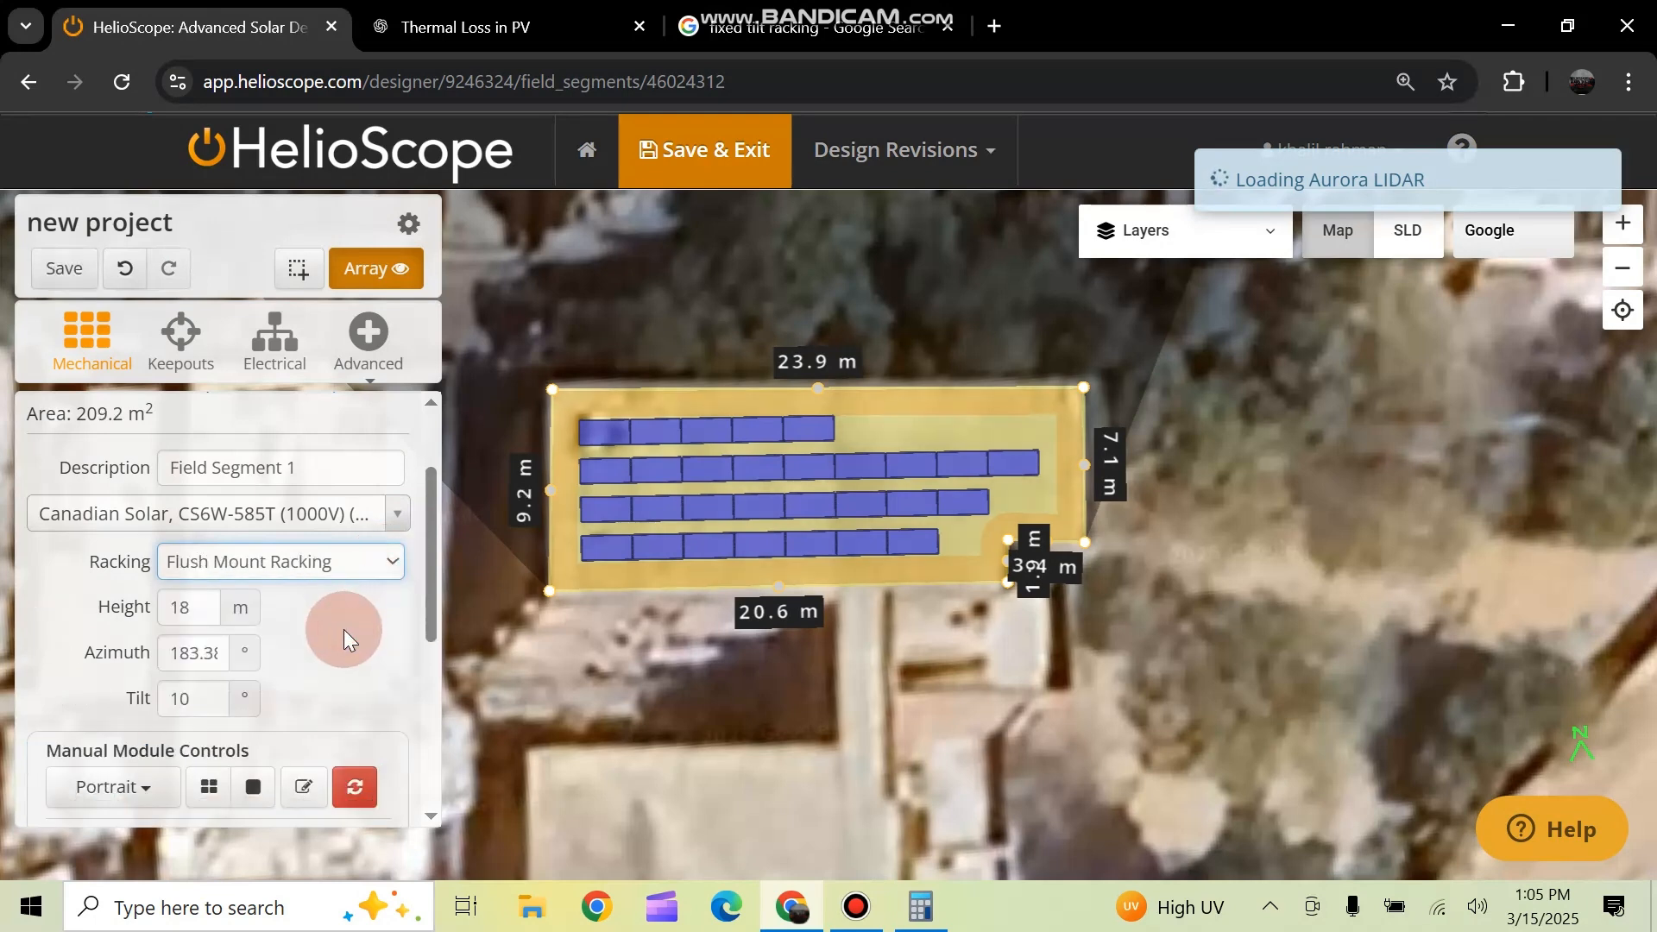
Search Google Images for "flush mount racking pv" and enlarge the Solar Panels Plus roof mount example
{"action": "left_click", "coordinate": [855, 26]}
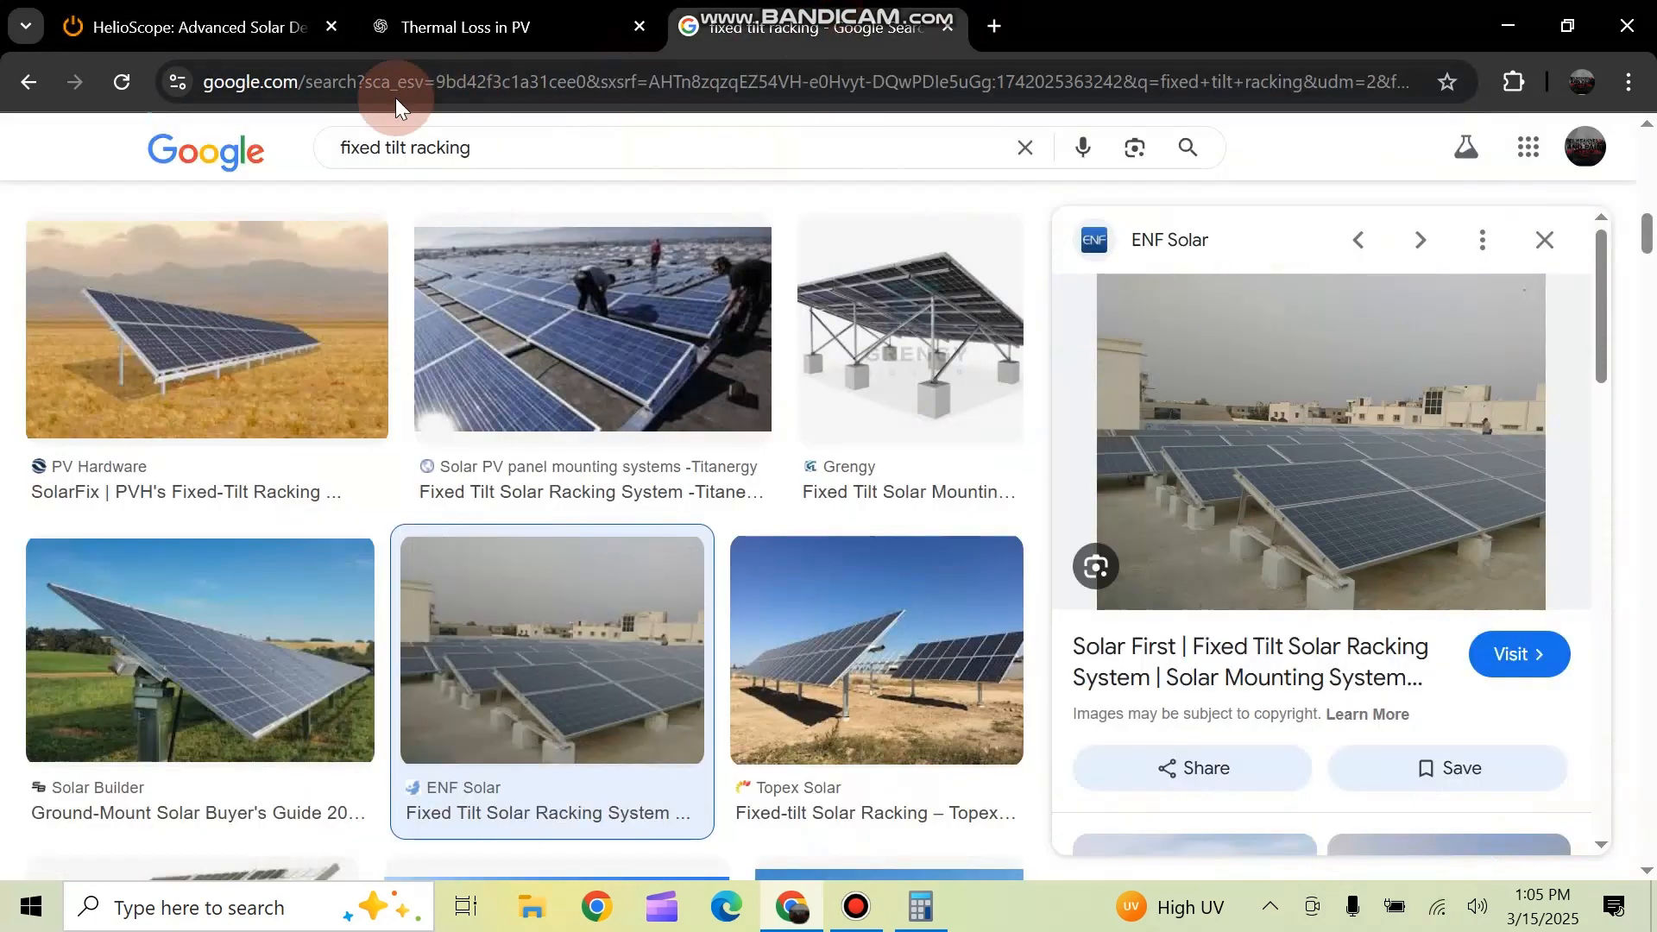
{"action": "left_click_drag", "start_coordinate": [407, 148], "coordinate": [305, 158]}
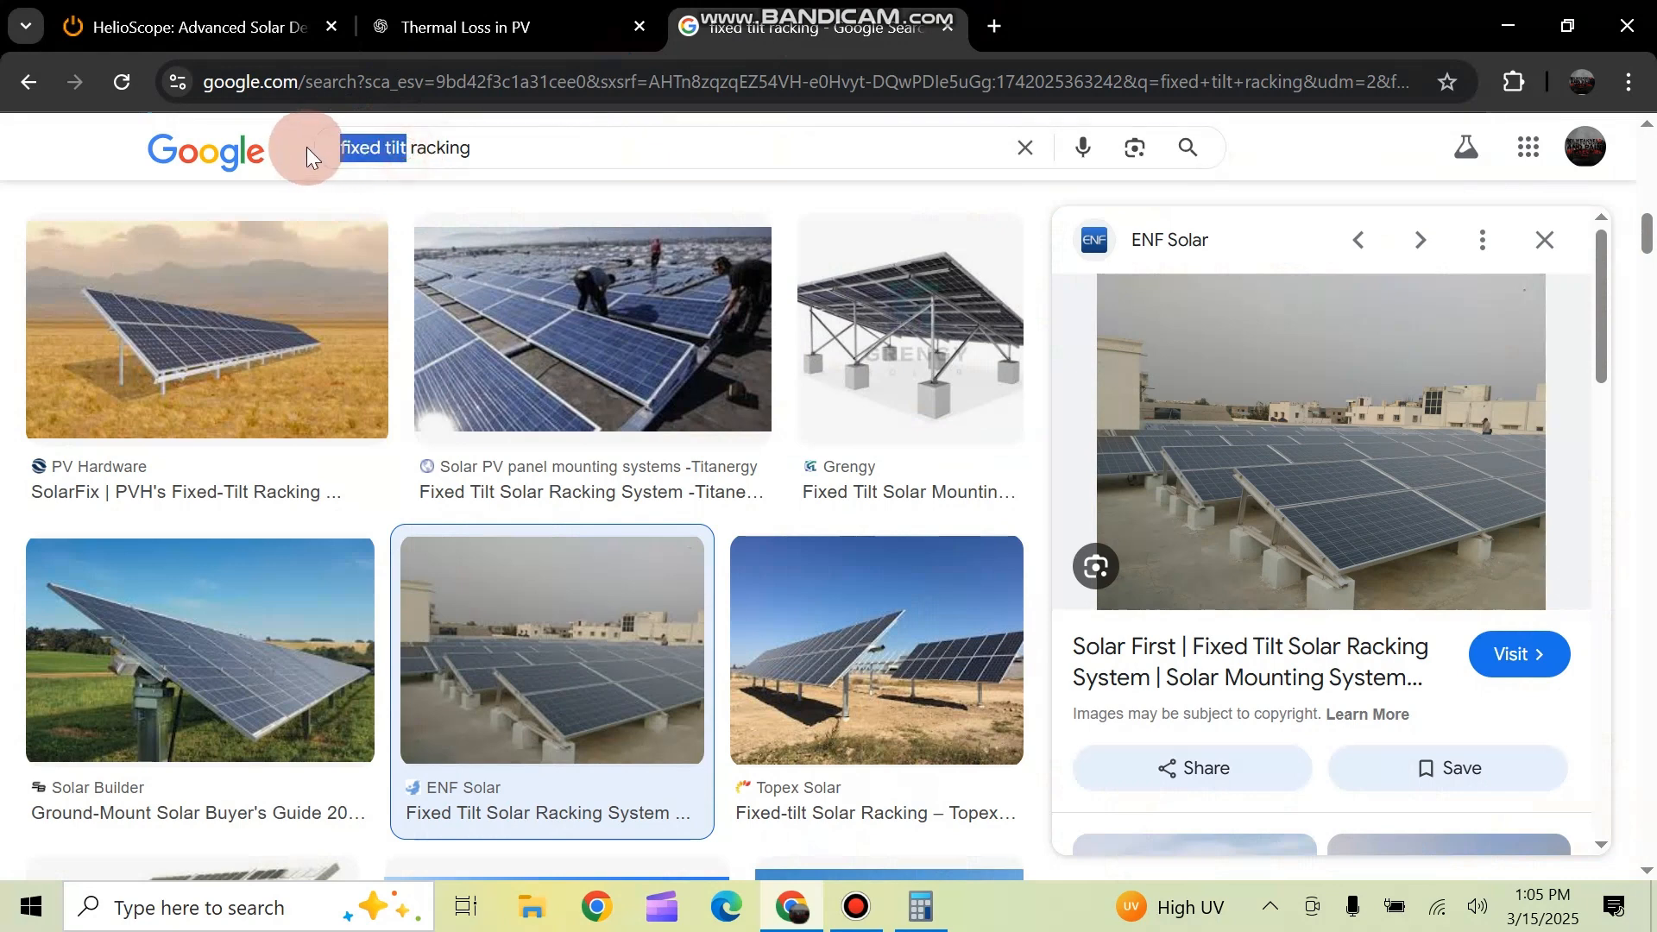
{"action": "type", "text": "flus"}
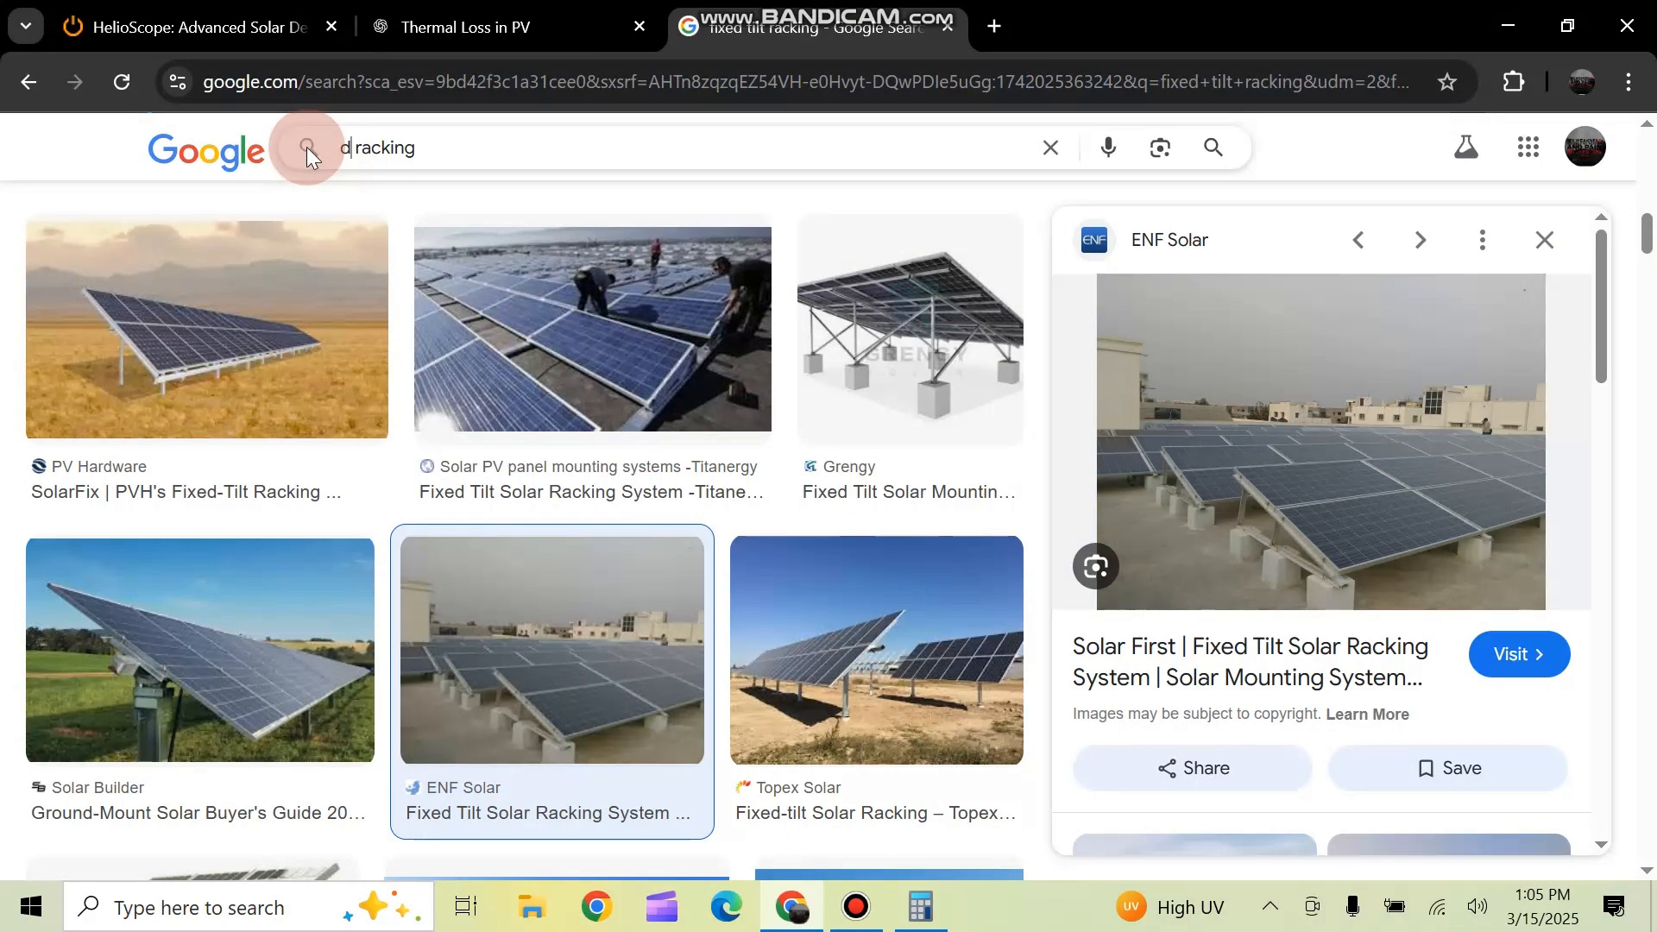
{"action": "type", "text": "h mou"}
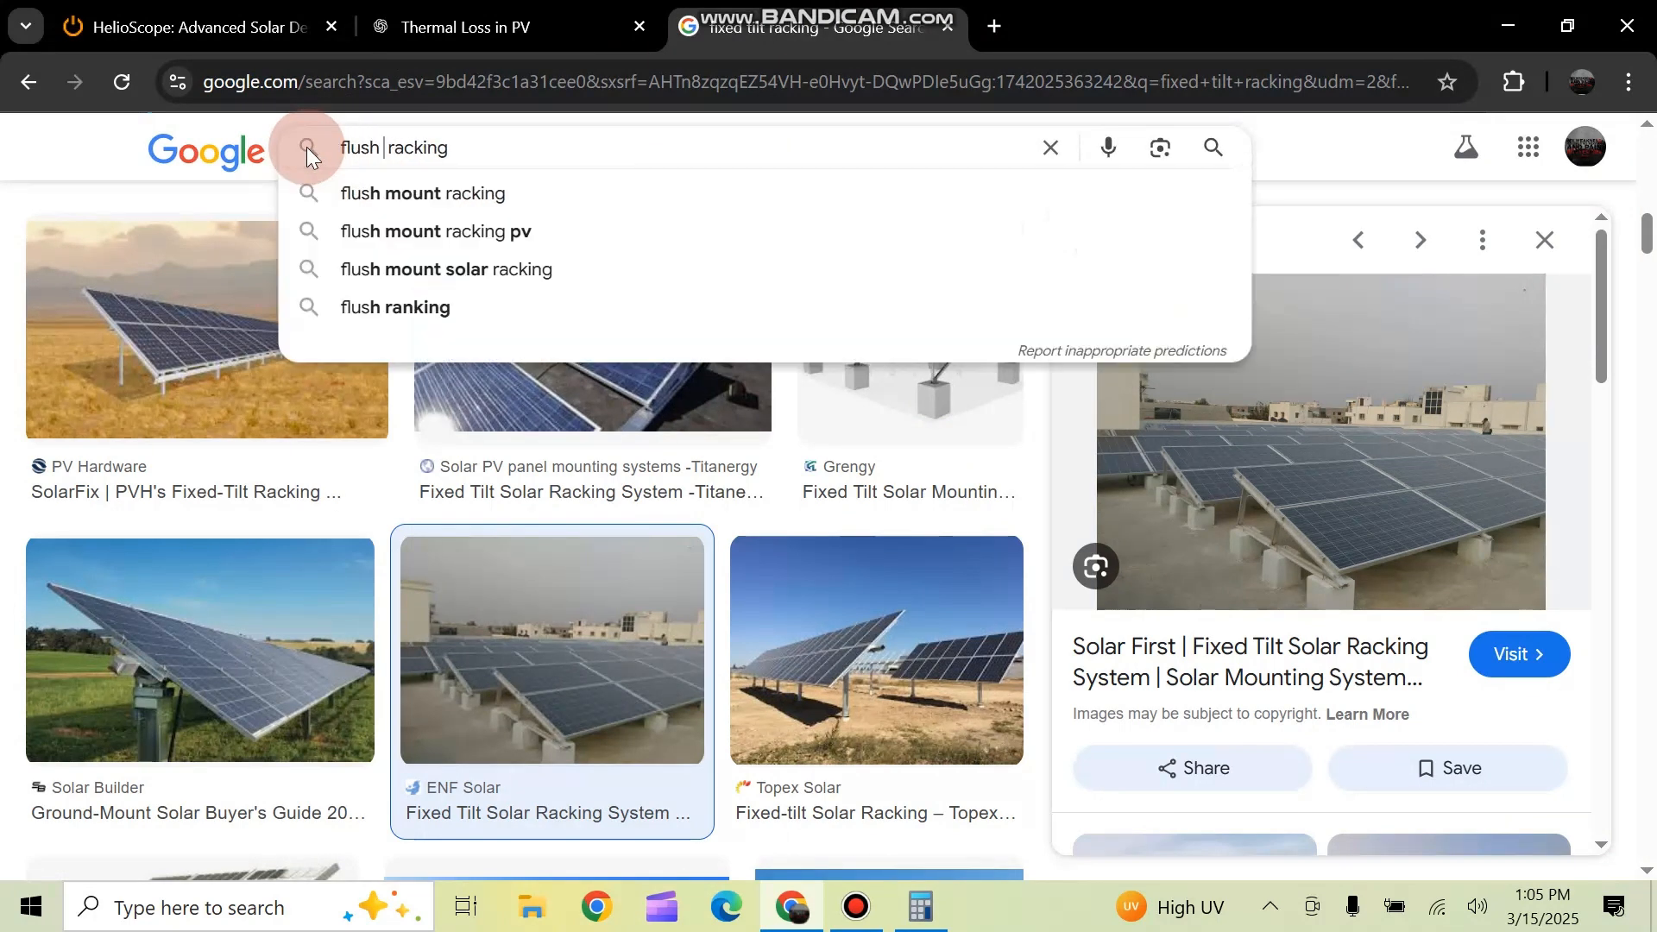
{"action": "type", "text": "nted"}
{"action": "key", "text": "Return"}
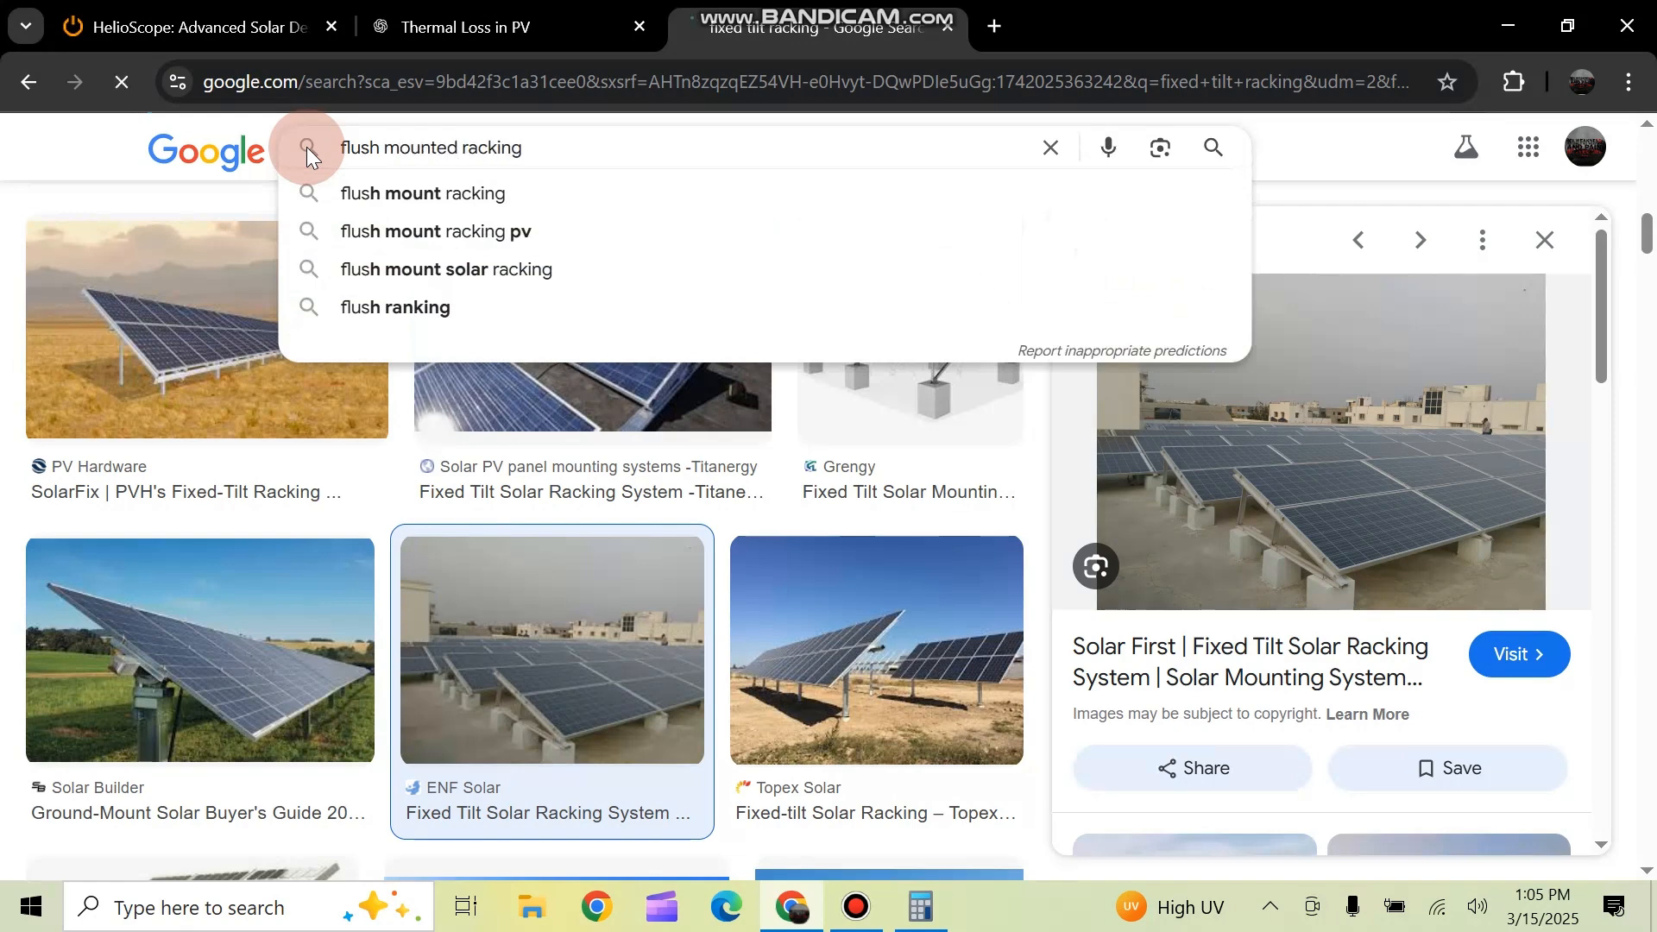
{"action": "left_click", "coordinate": [371, 231]}
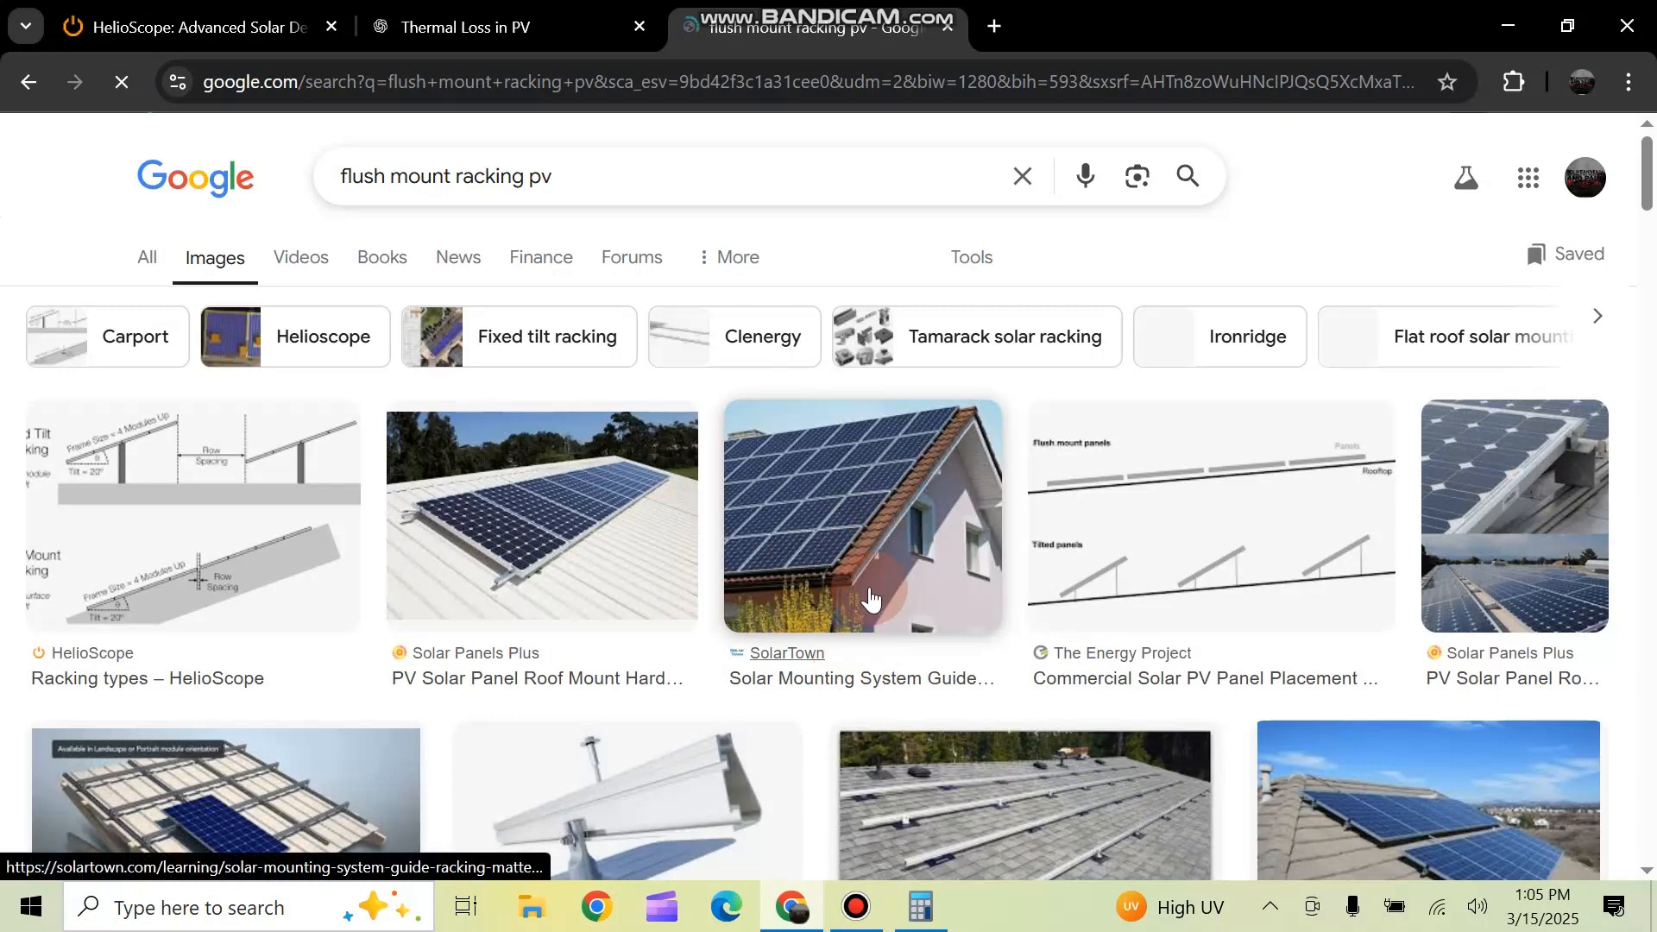
{"action": "left_click", "coordinate": [488, 535]}
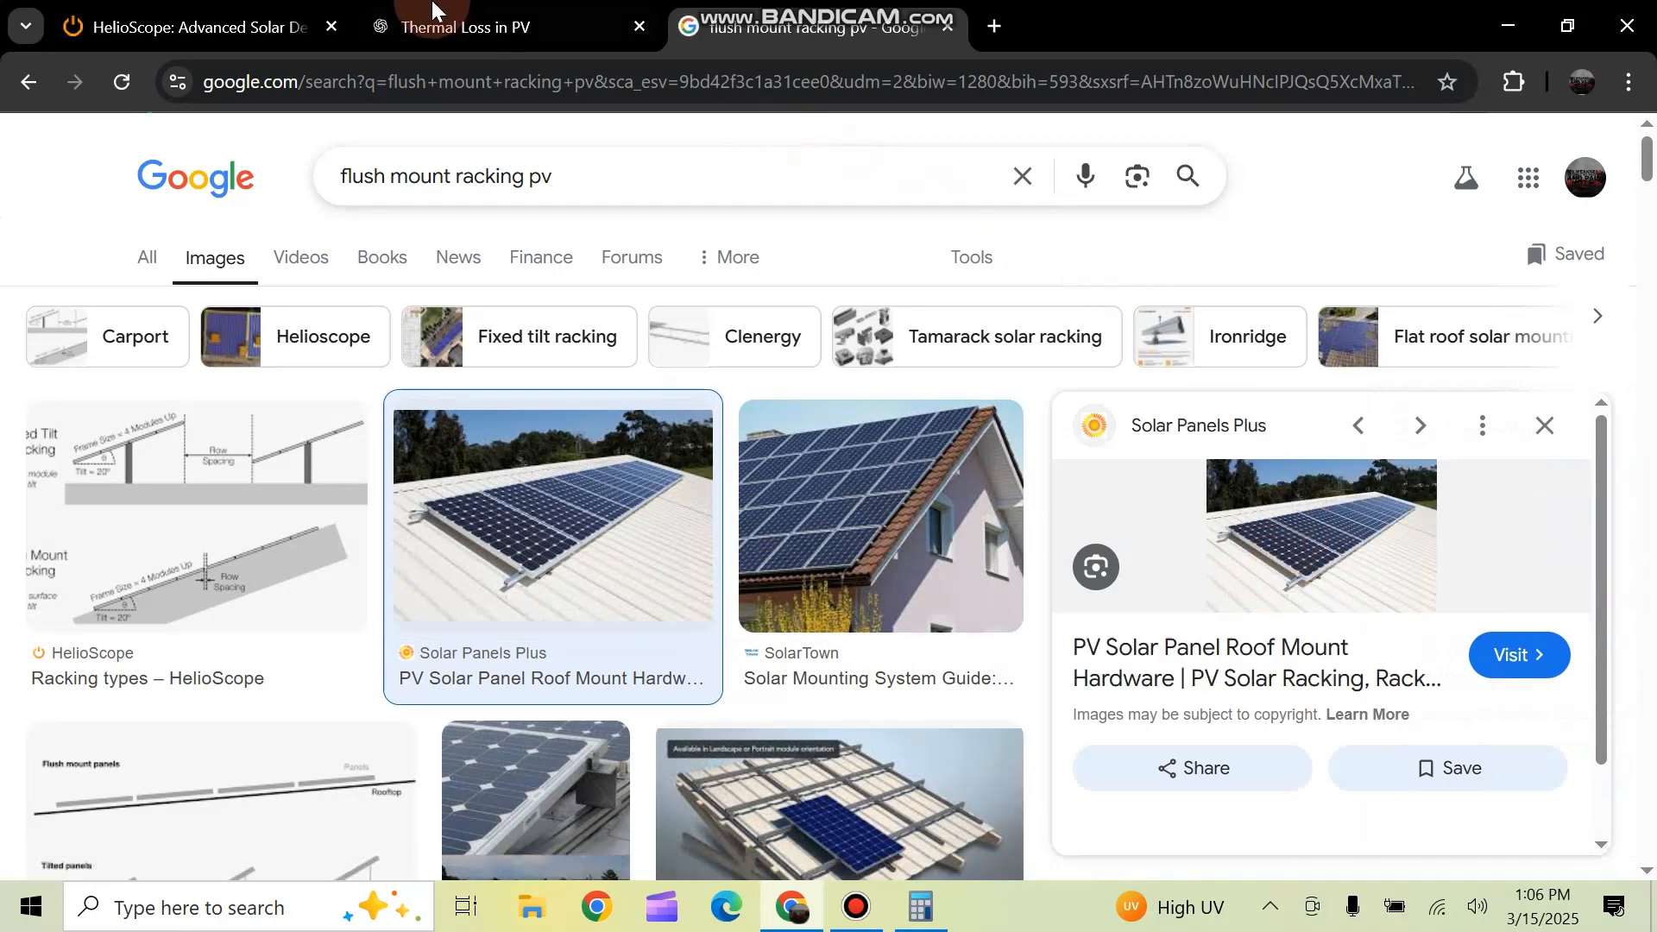
Switch back to HelioScope and try East-West Racking on the field segment
{"action": "left_click", "coordinate": [215, 26]}
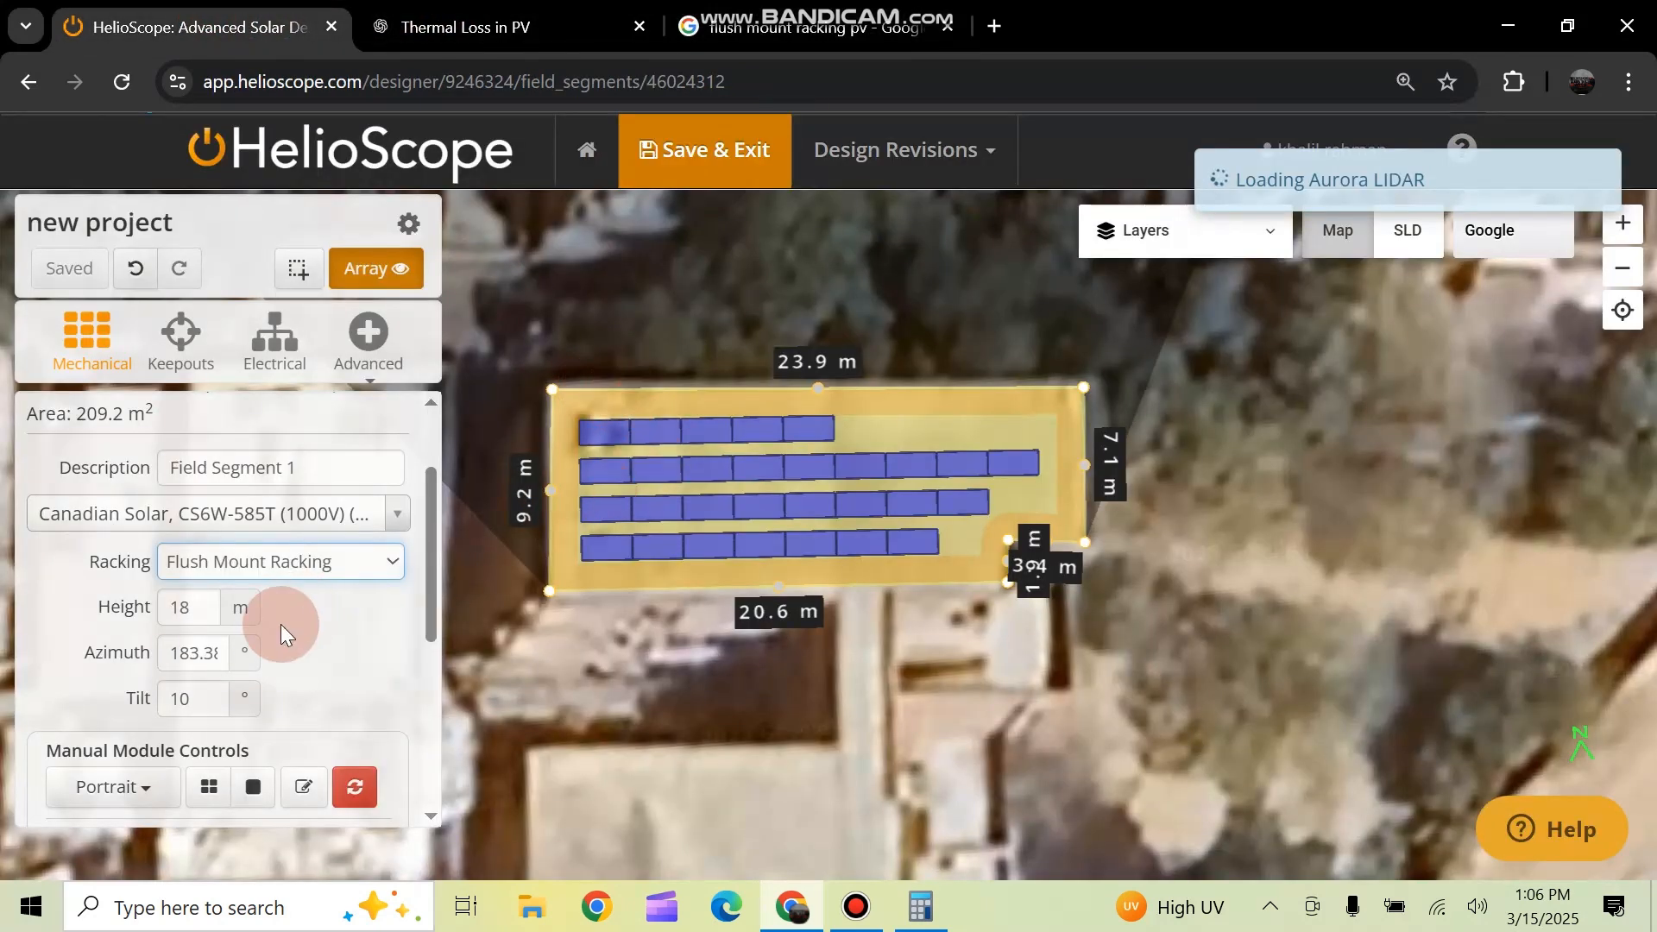
{"action": "left_click", "coordinate": [385, 563]}
{"action": "left_click", "coordinate": [314, 664]}
{"action": "left_click", "coordinate": [630, 577]}
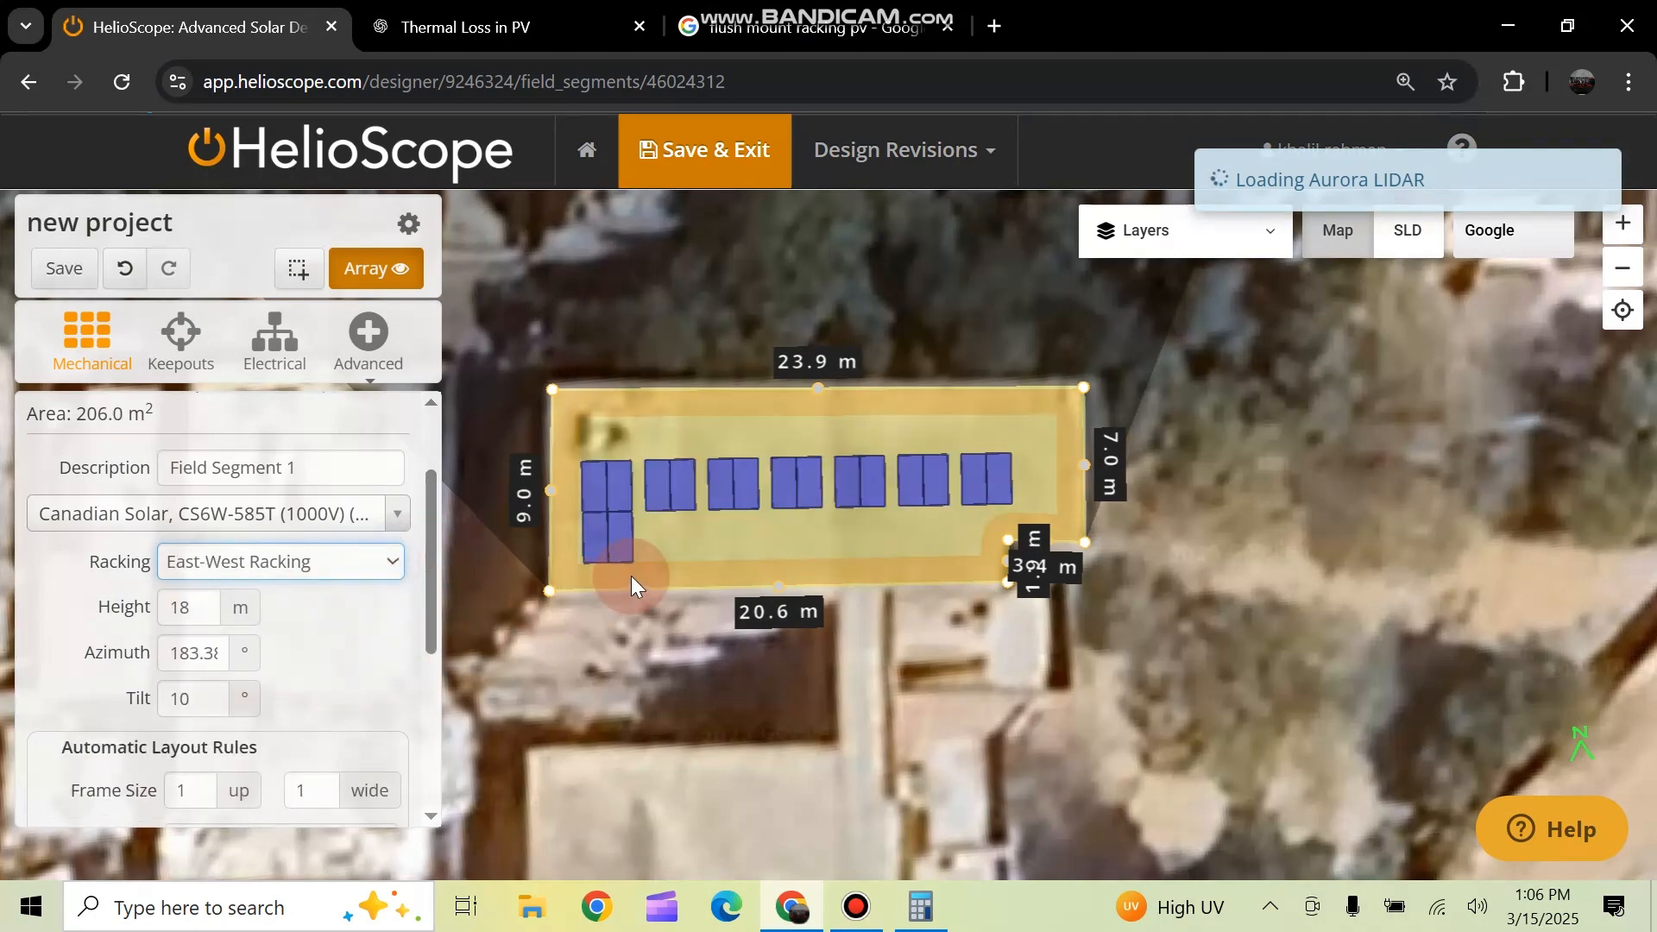
Search Google Images for "east west pv" and enlarge the Sun Ballast east-west system example
{"action": "left_click", "coordinate": [743, 30]}
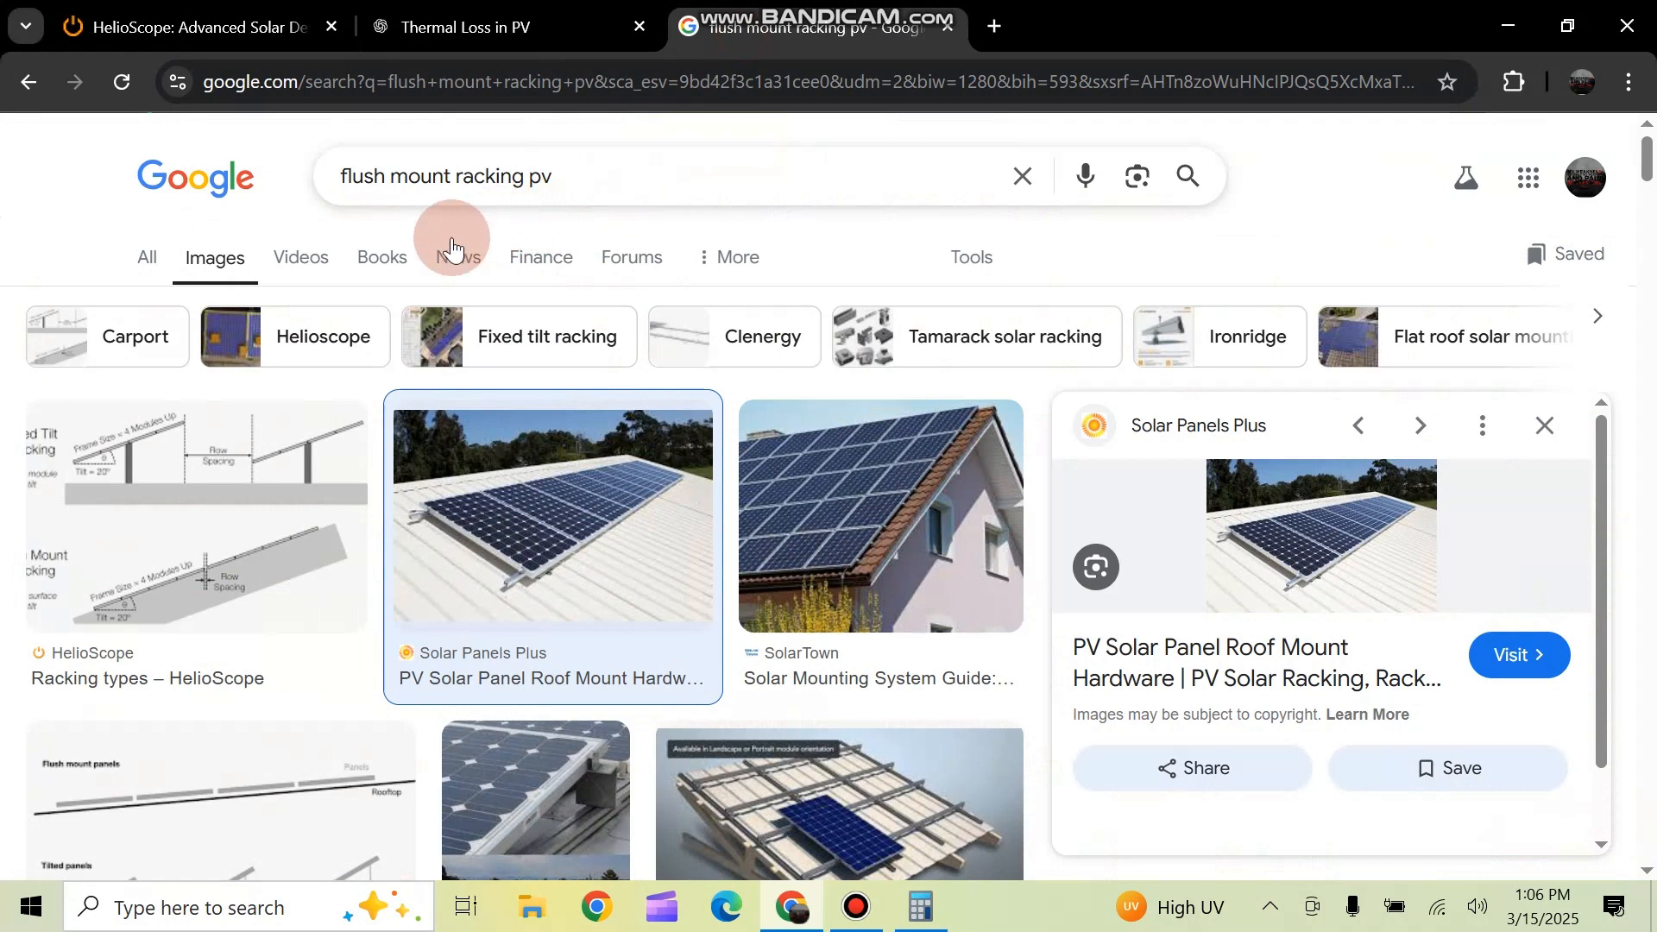
{"action": "left_click_drag", "start_coordinate": [524, 175], "coordinate": [207, 195]}
{"action": "type", "text": "east"}
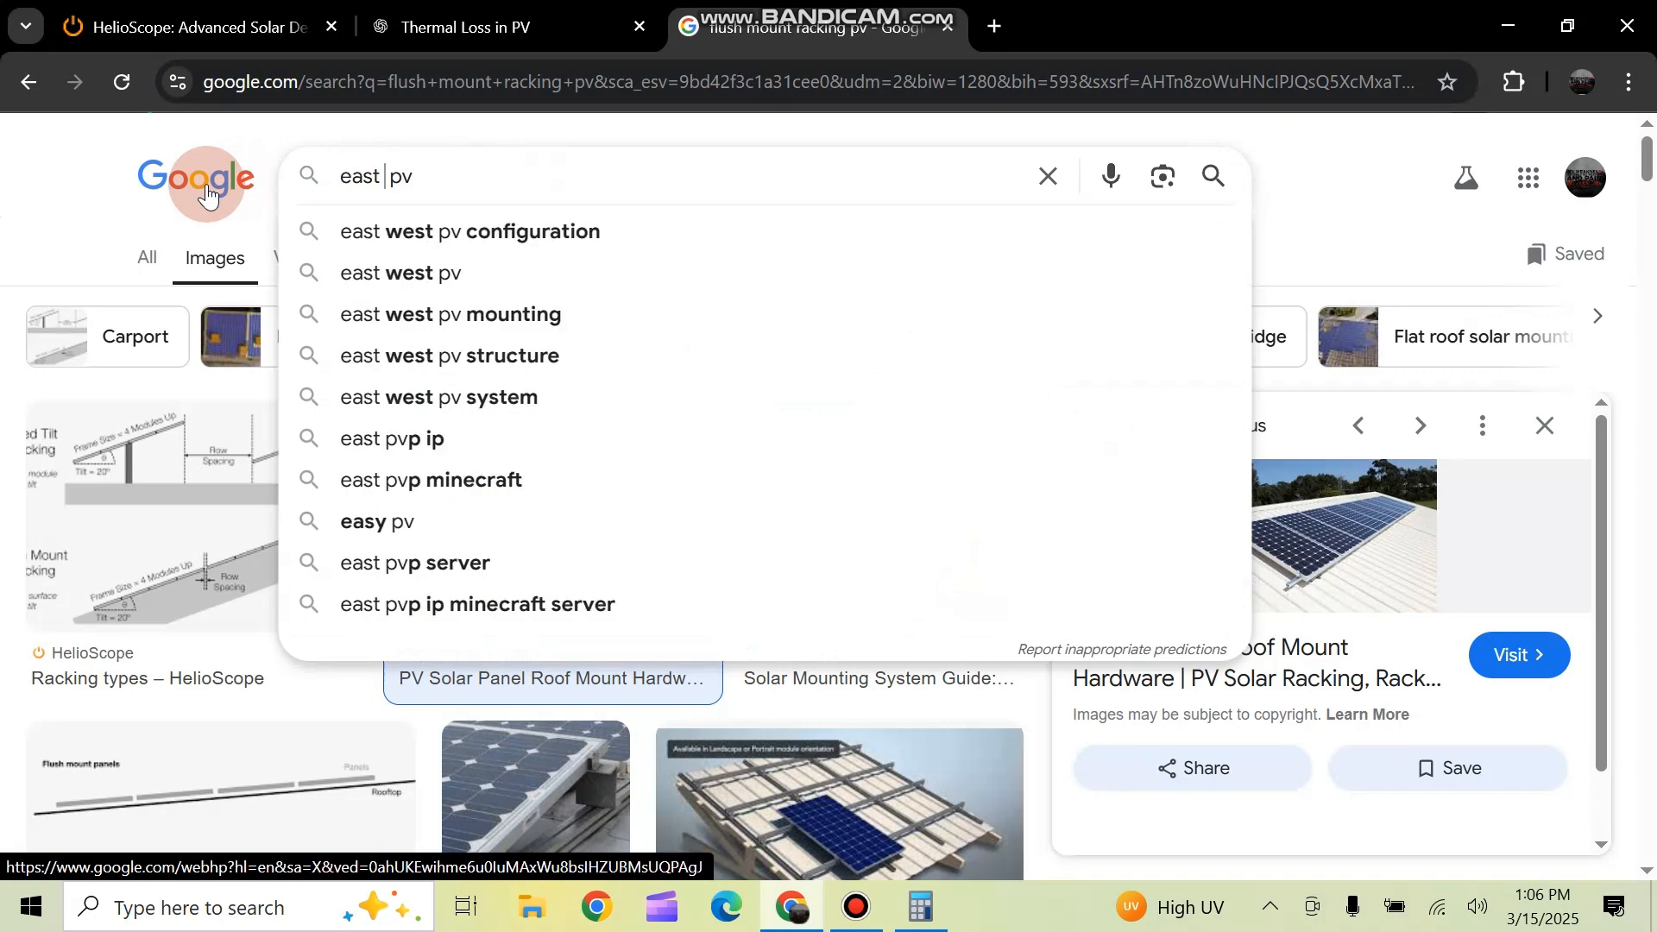
{"action": "type", "text": " west"}
{"action": "key", "text": "Return"}
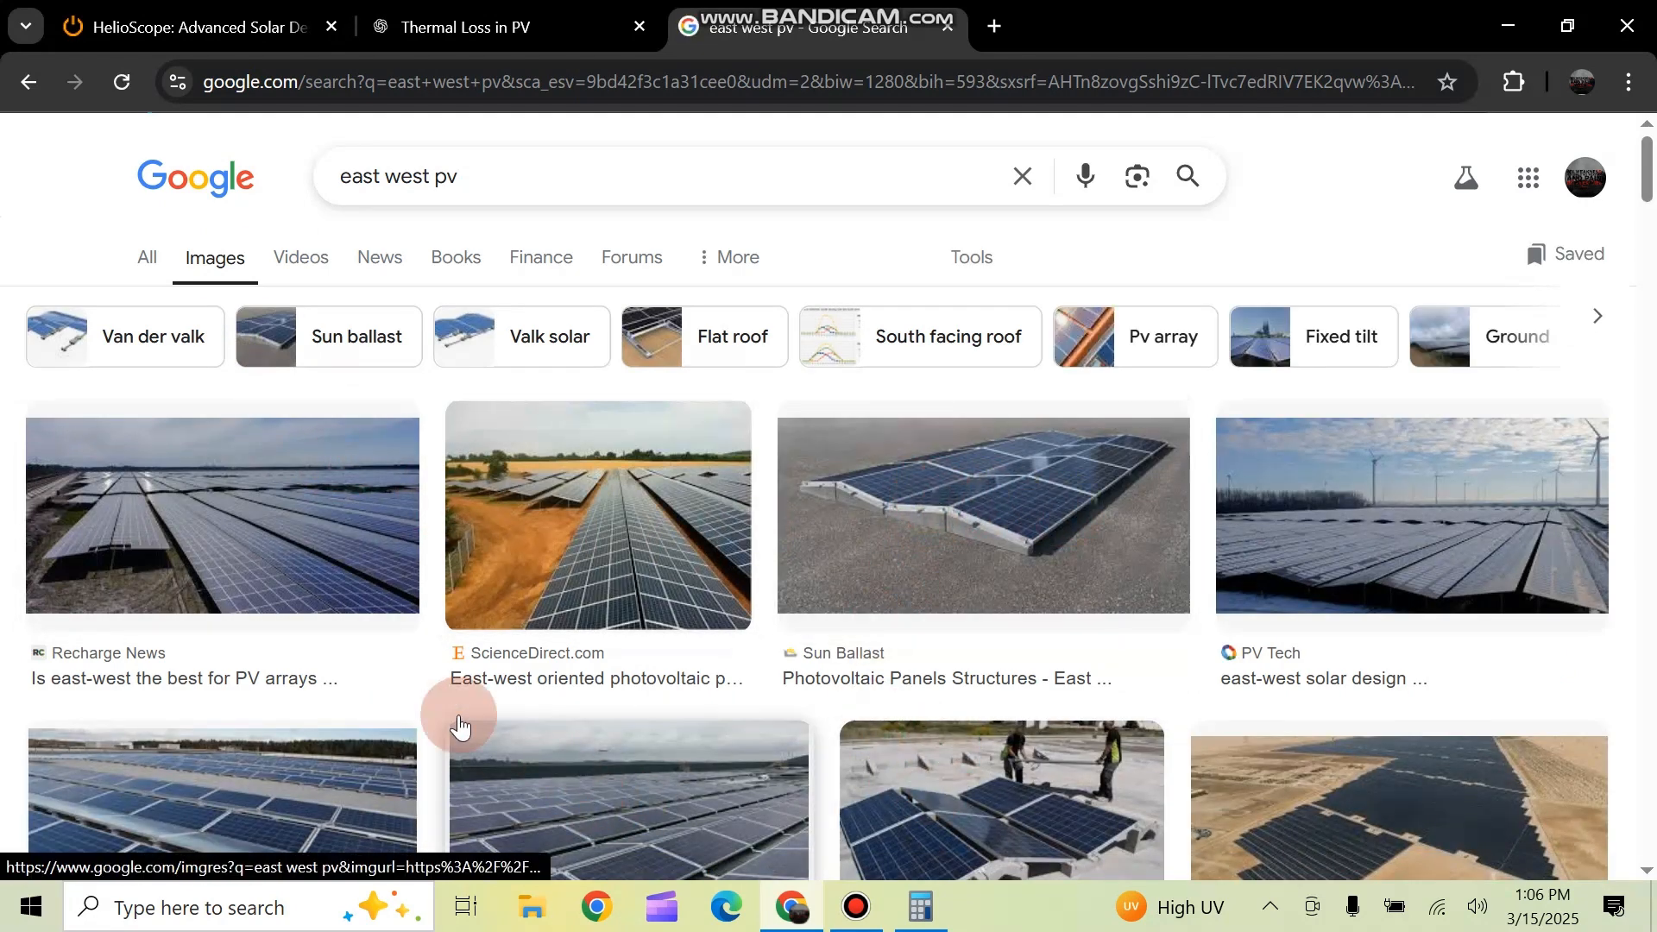
{"action": "left_click", "coordinate": [1064, 511]}
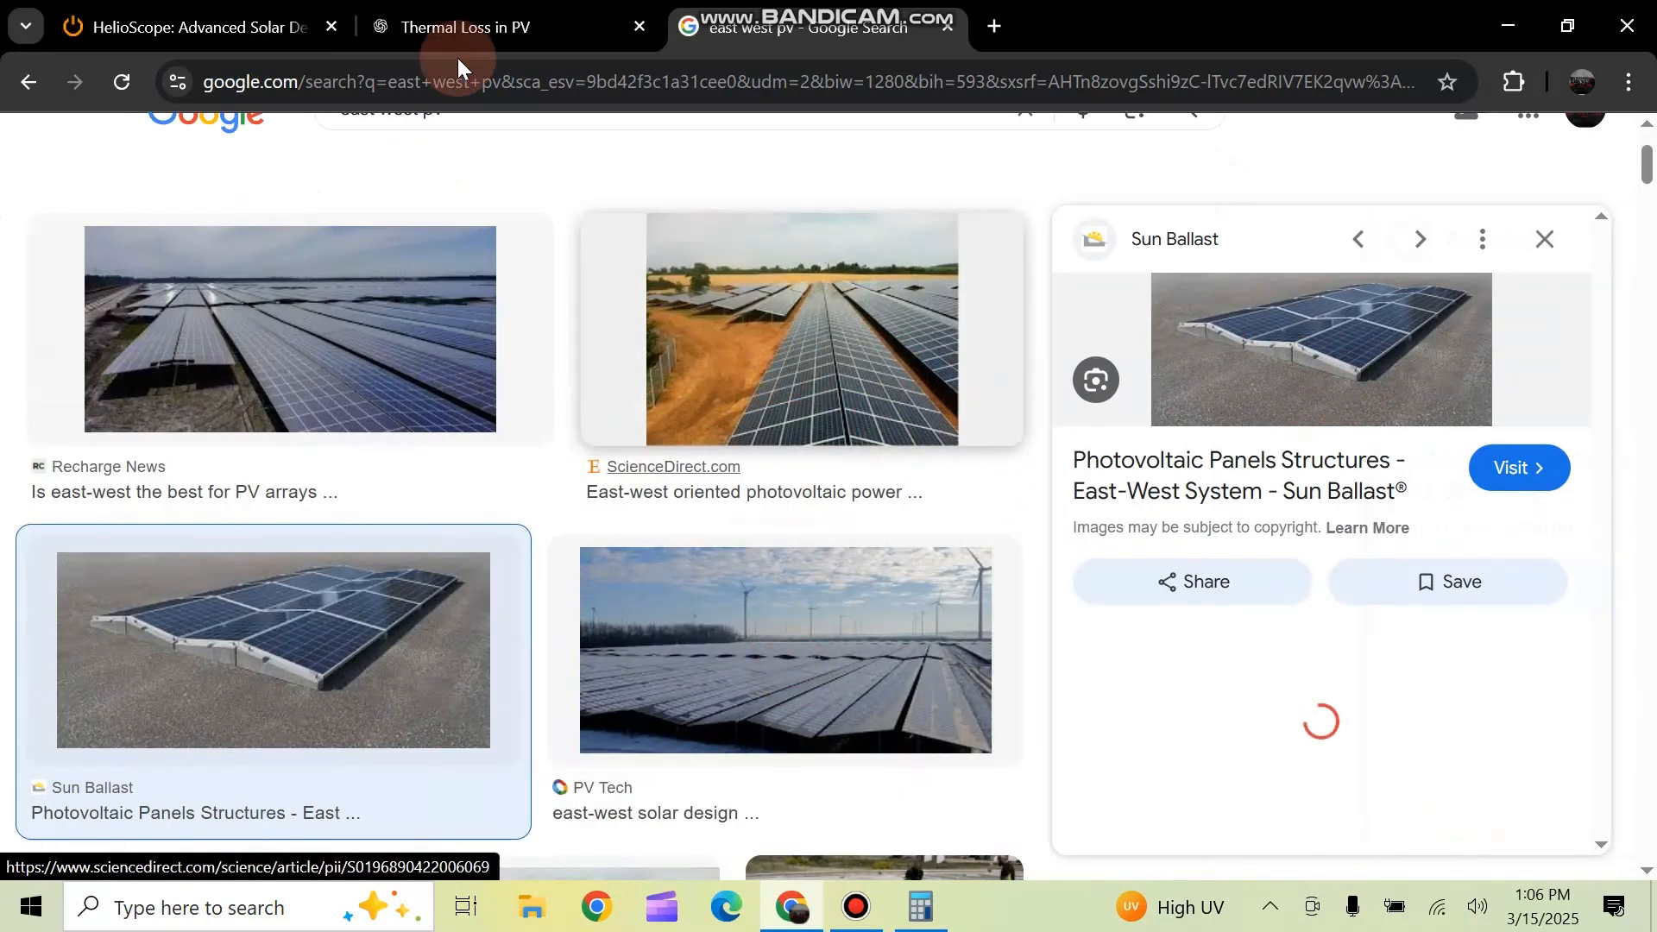
Go back to HelioScope and try the Carport (Shade Structure) racking on the field segment
{"action": "left_click", "coordinate": [194, 27]}
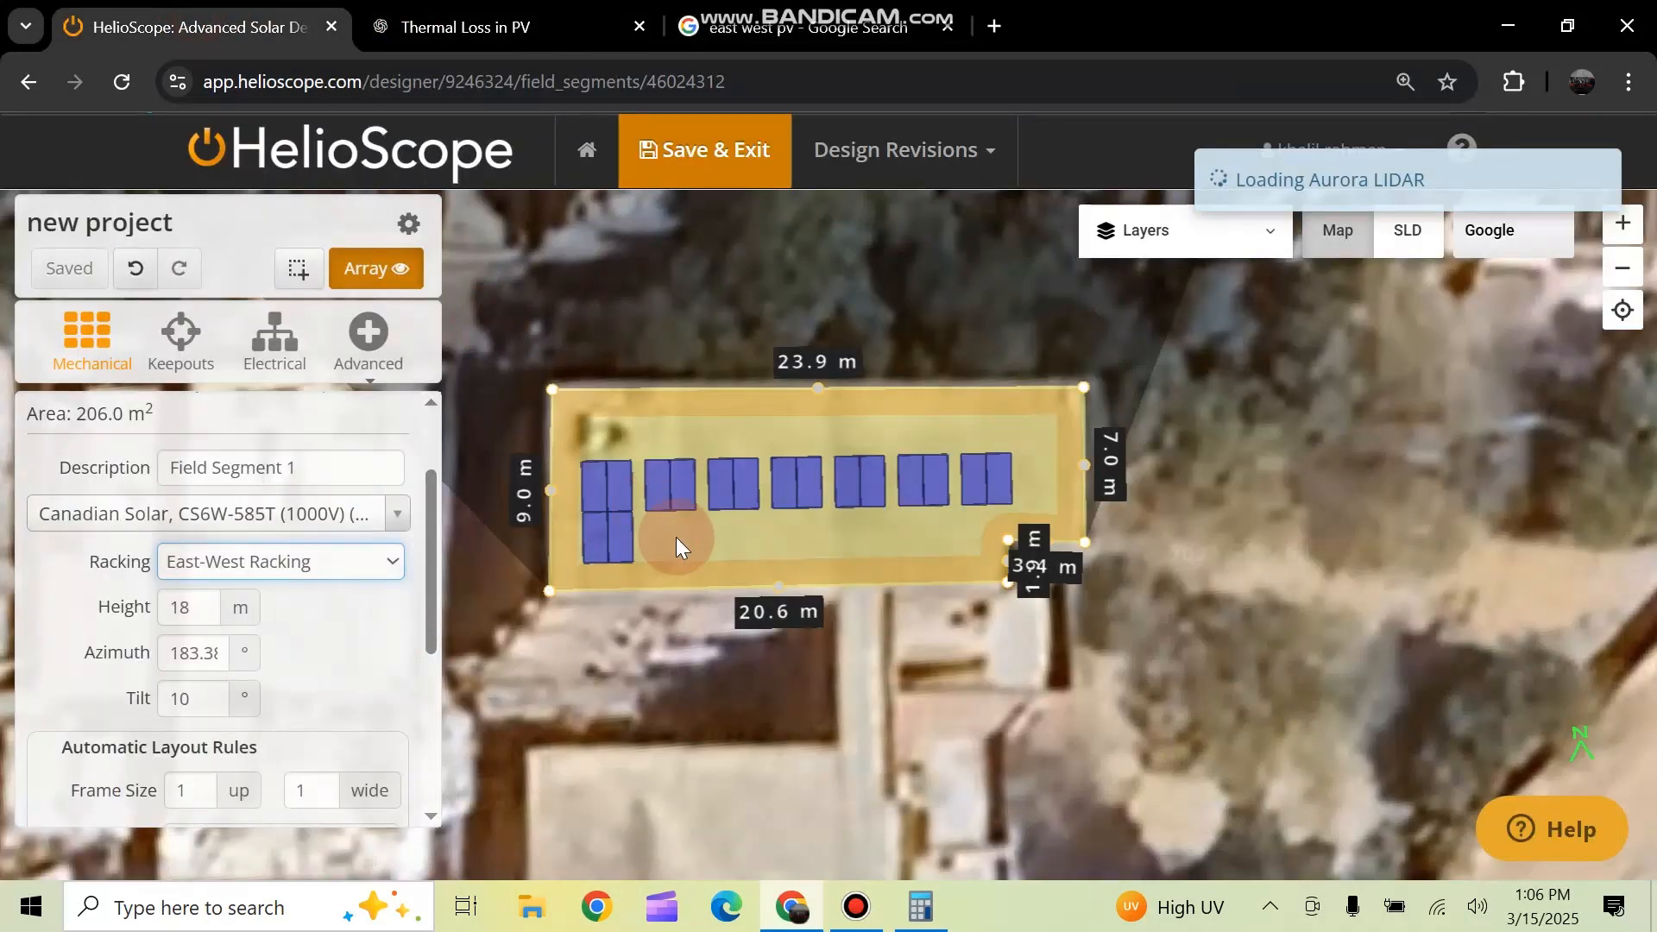
{"action": "left_click", "coordinate": [354, 582]}
{"action": "left_click", "coordinate": [278, 698]}
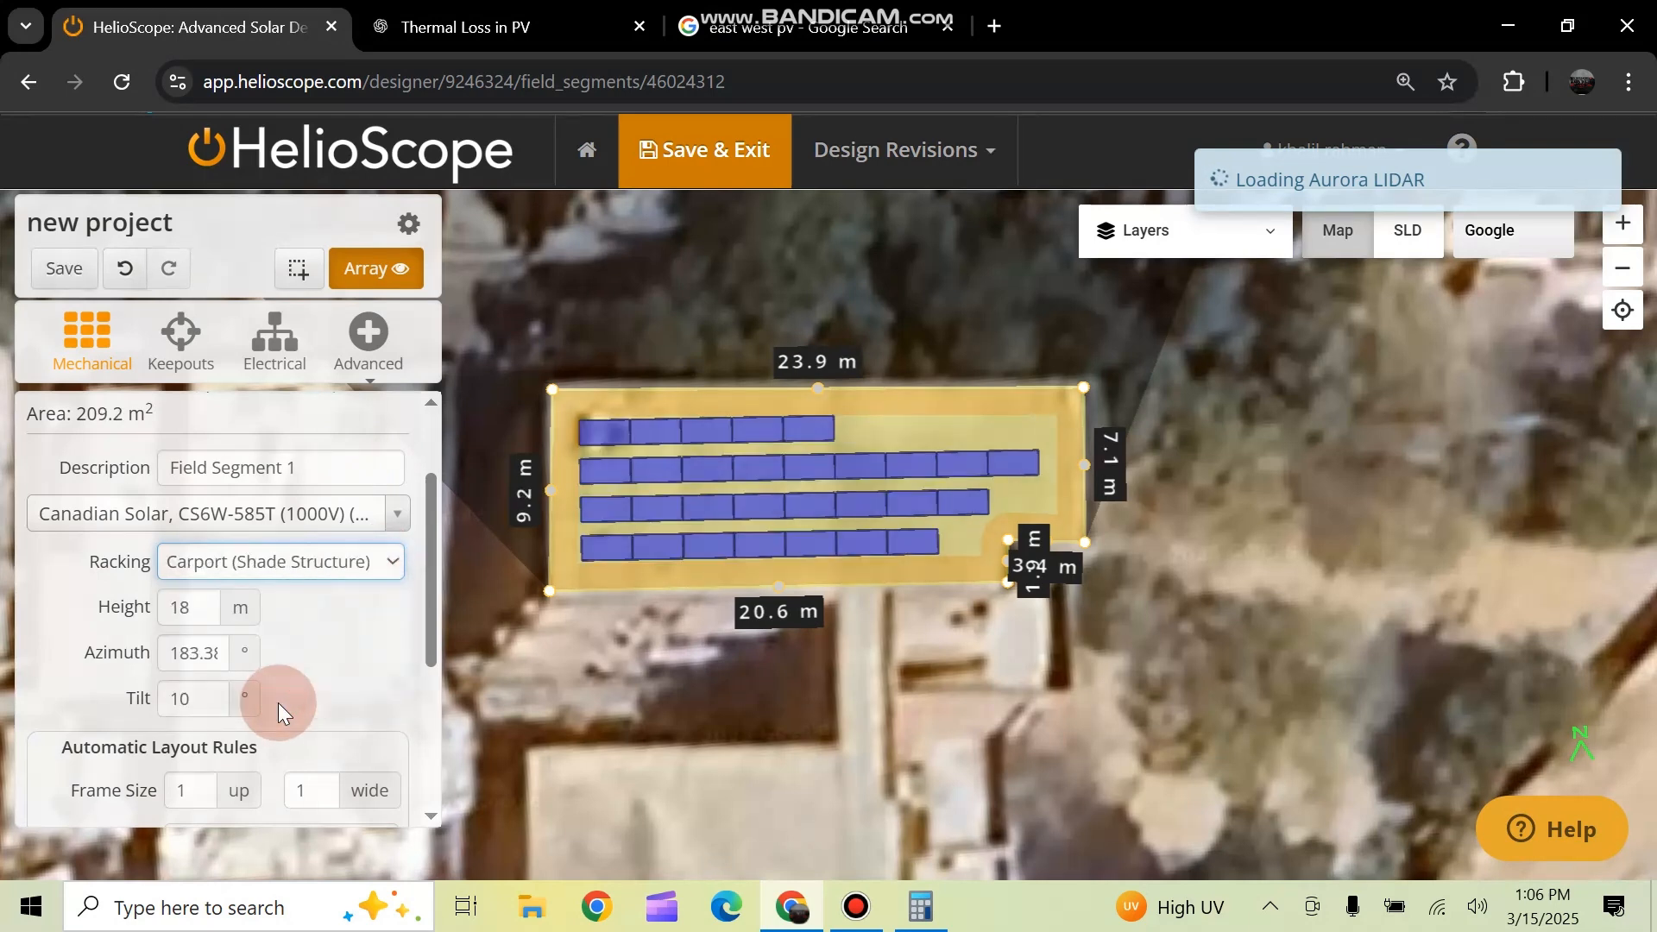
Set the field segment's racking to Fixed Tilt Racking
{"action": "left_click", "coordinate": [389, 565]}
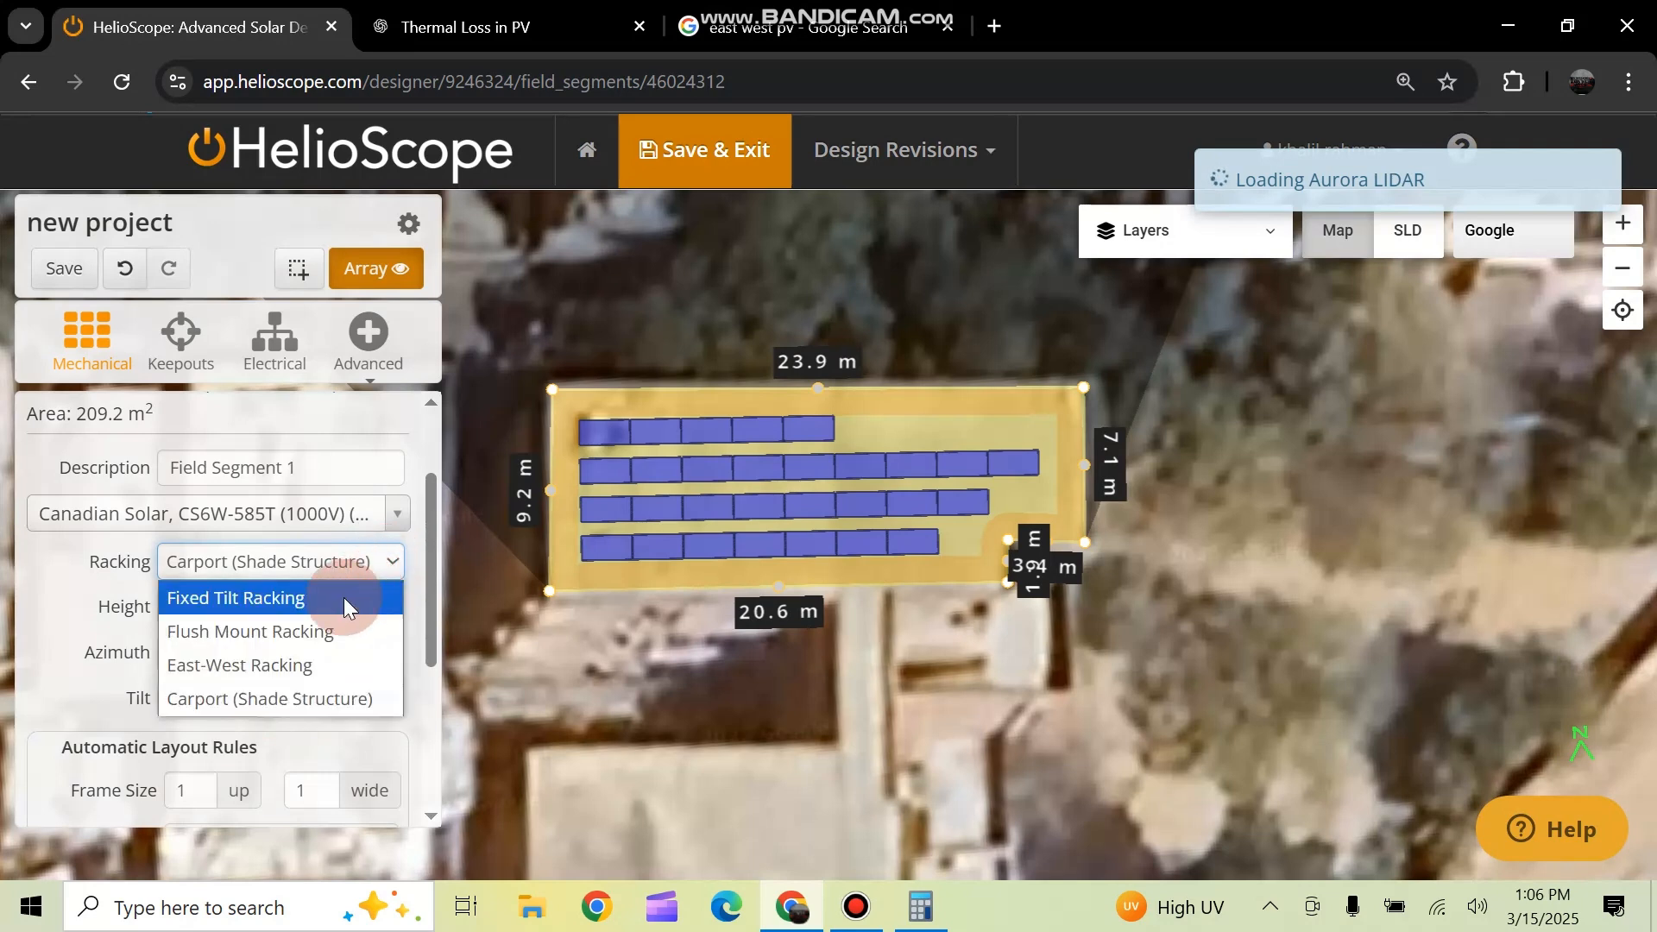
{"action": "left_click", "coordinate": [333, 602]}
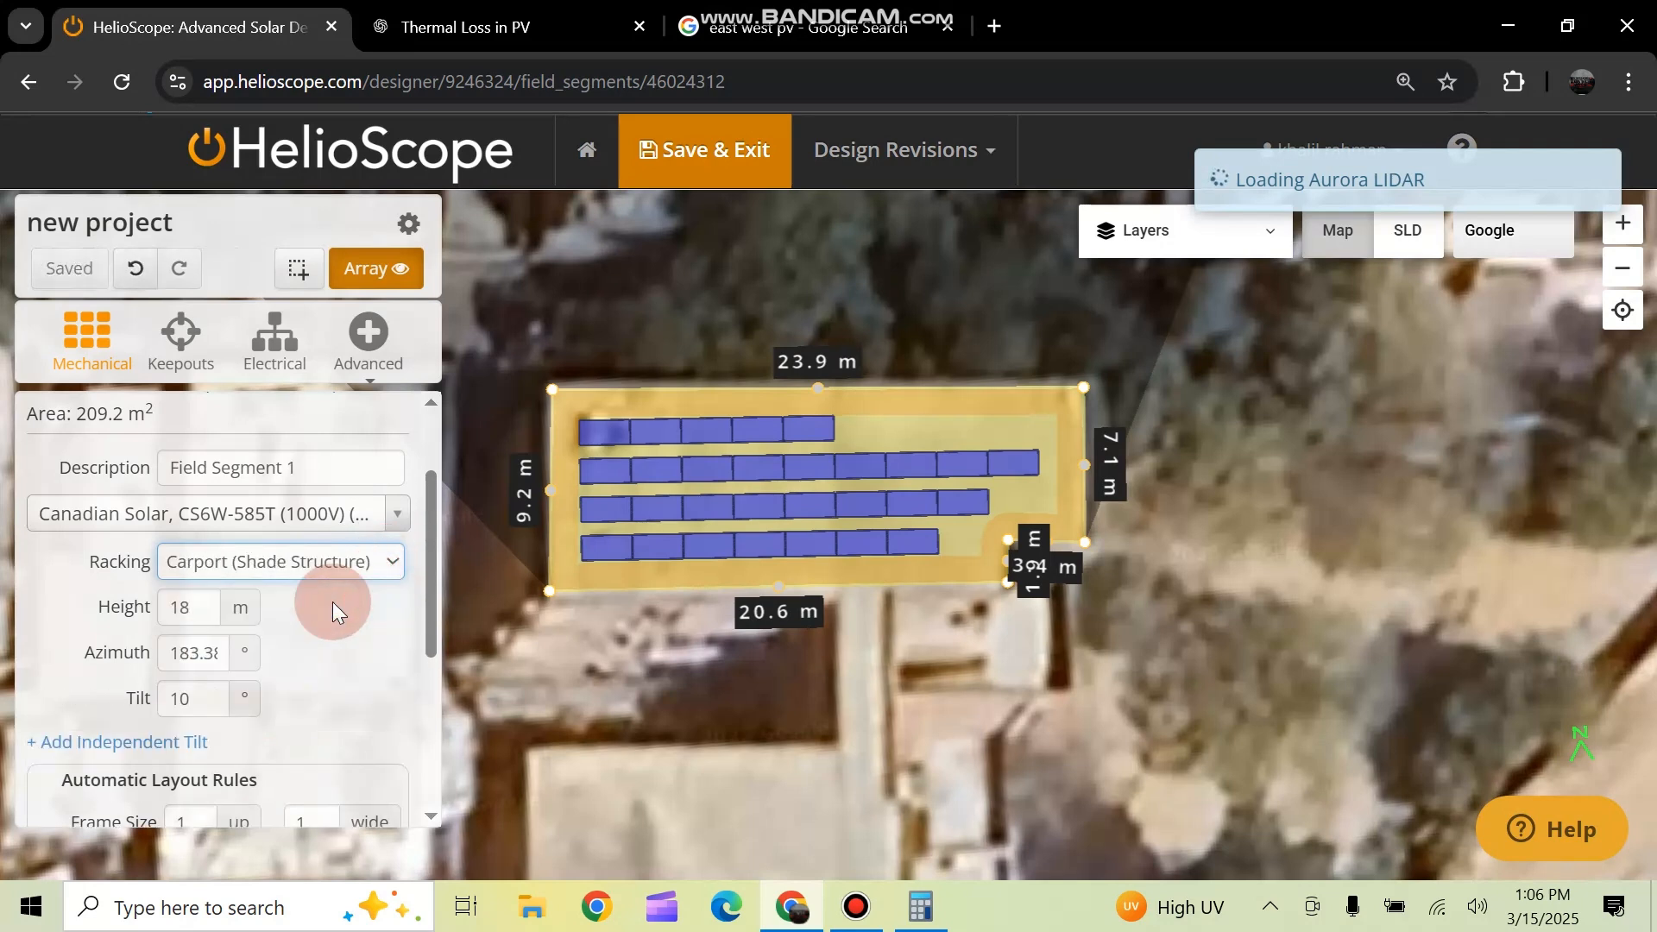
{"action": "left_click", "coordinate": [387, 560]}
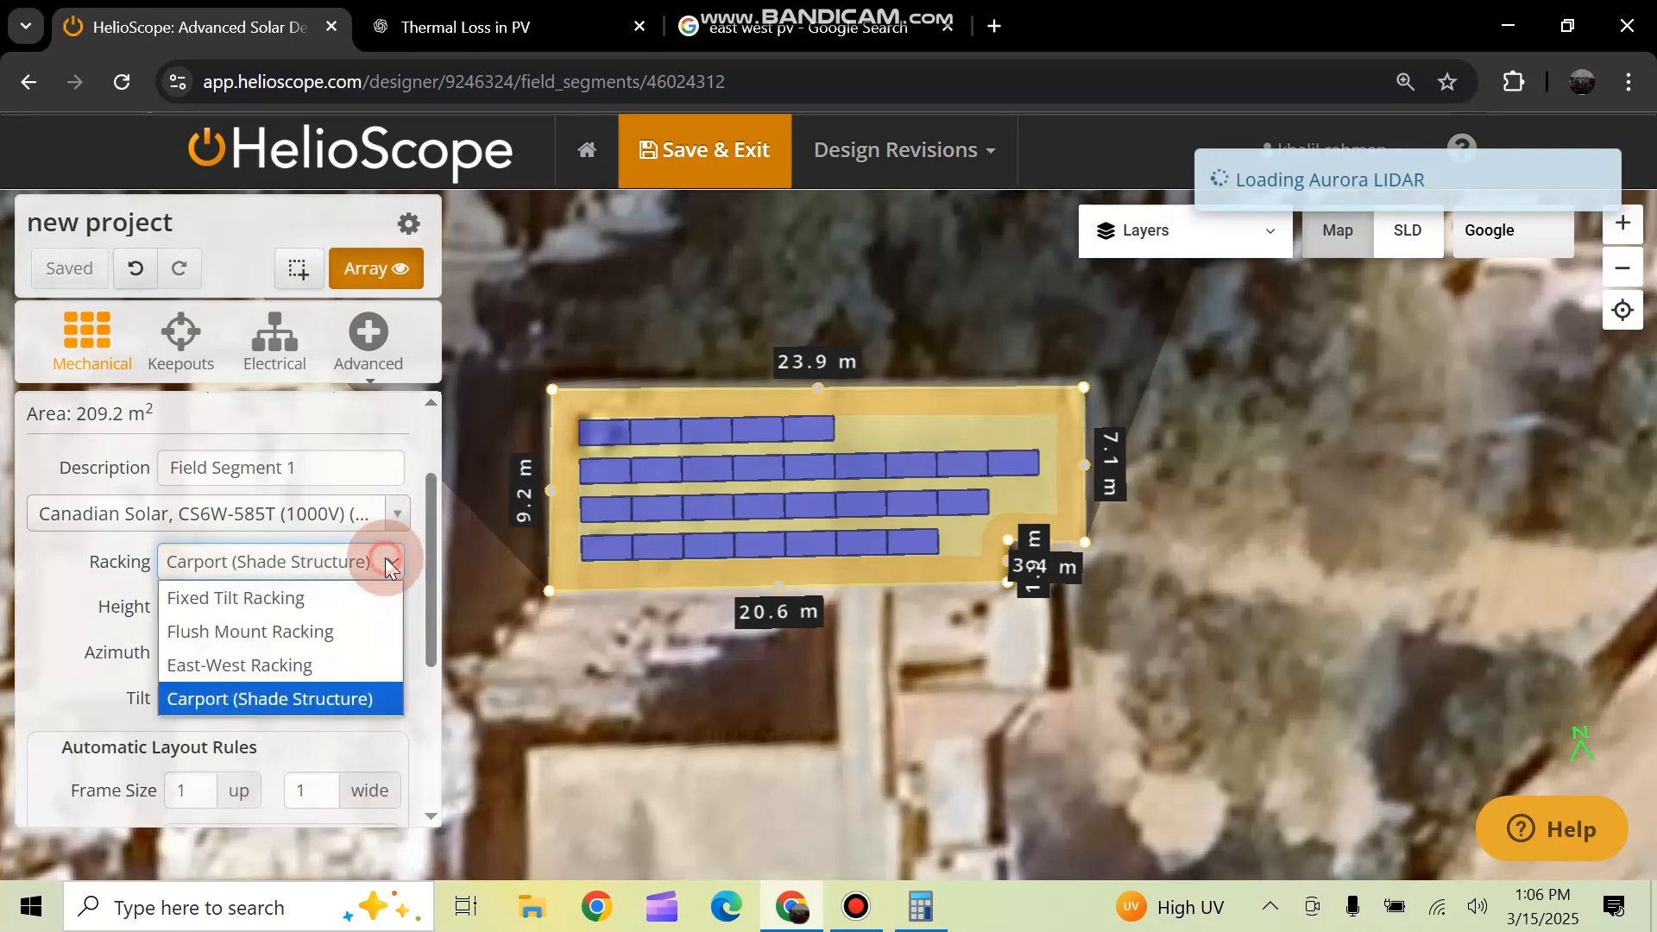
{"action": "left_click", "coordinate": [324, 603]}
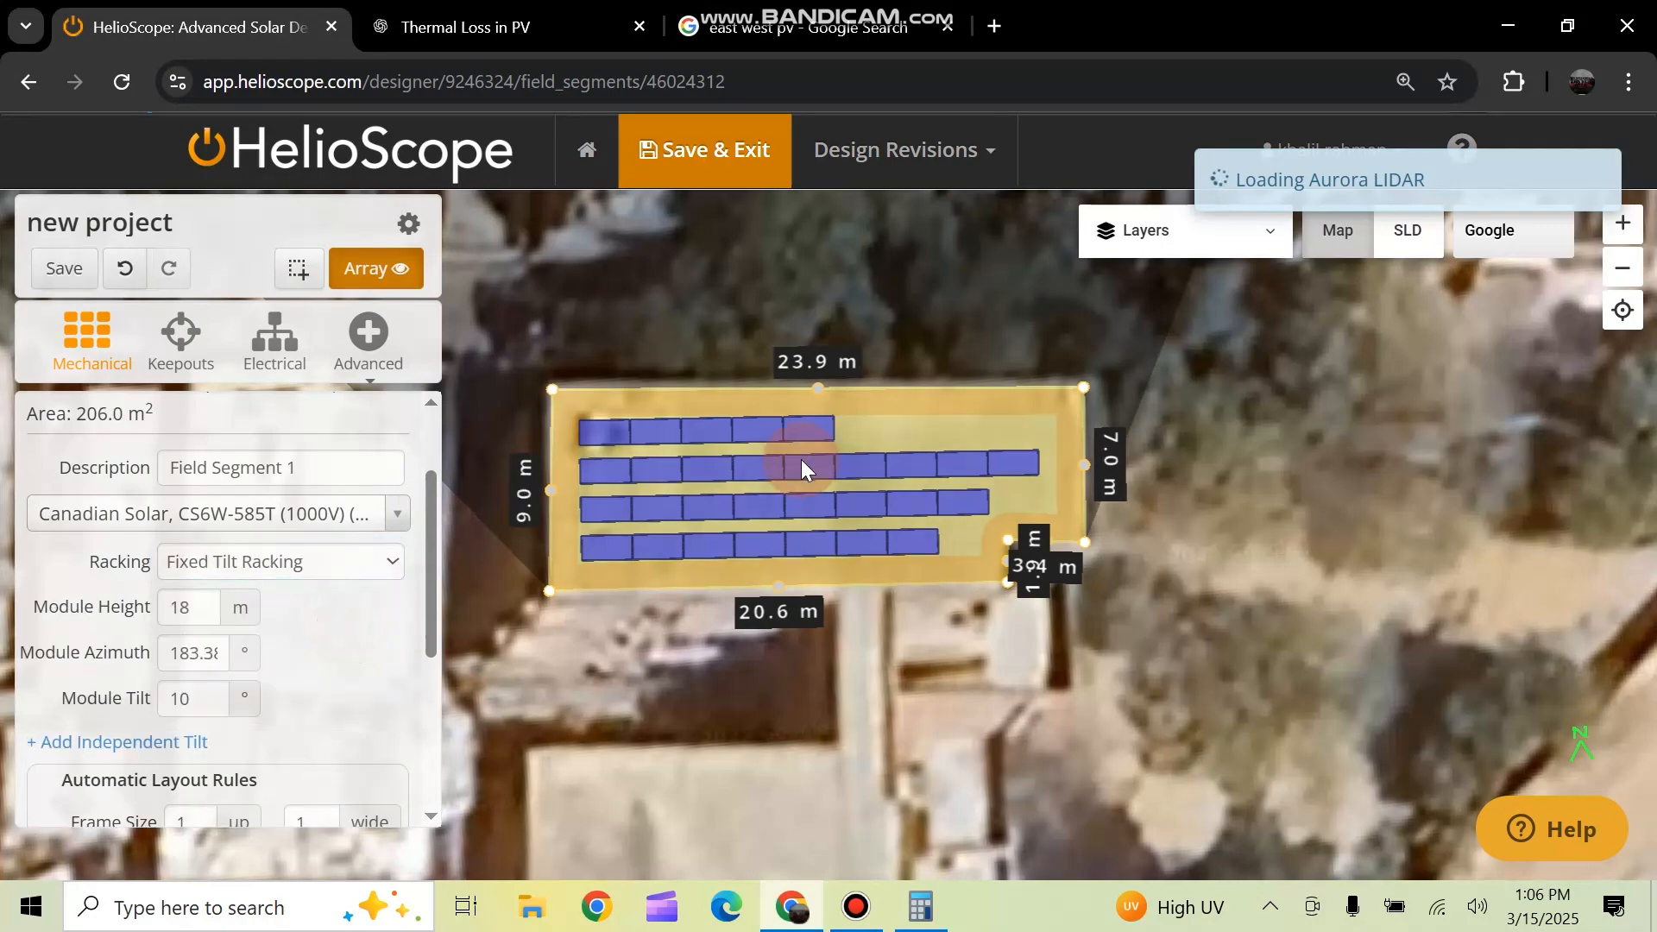
Inspect the fixed-tilt module rows on the roof from tilted and rotated views
{"action": "left_click_drag", "start_coordinate": [743, 478], "coordinate": [810, 336]}
{"action": "left_click_drag", "start_coordinate": [712, 438], "coordinate": [859, 514]}
{"action": "left_click_drag", "start_coordinate": [925, 303], "coordinate": [725, 930]}
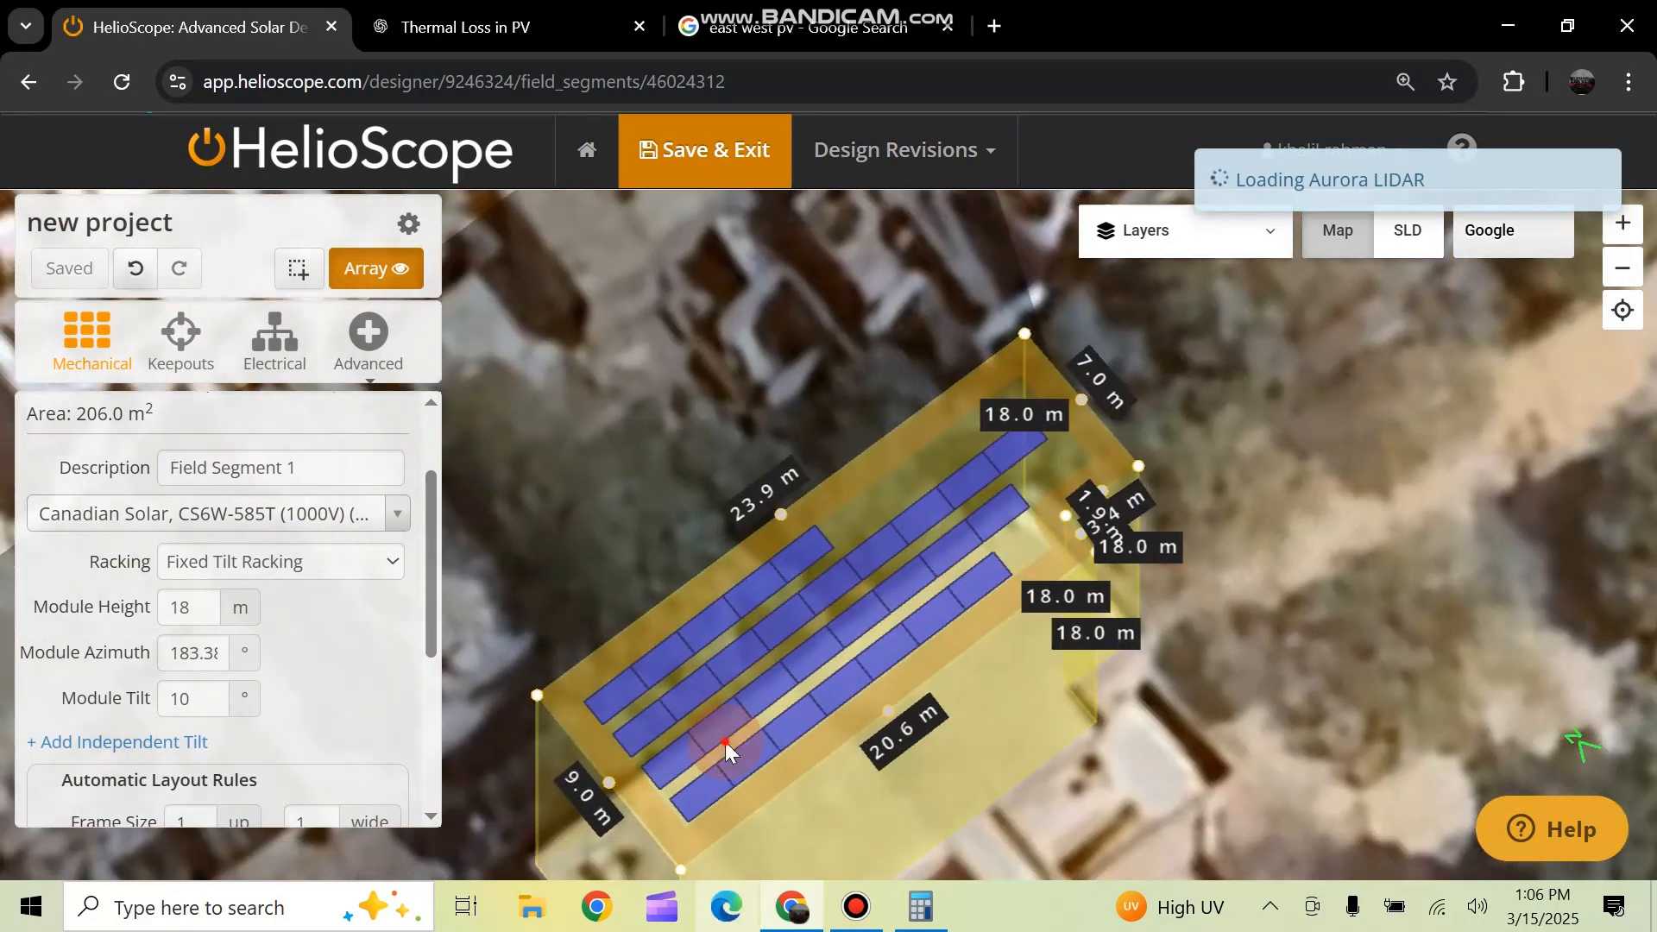
{"action": "left_click_drag", "start_coordinate": [777, 451], "coordinate": [993, 710]}
{"action": "left_click_drag", "start_coordinate": [904, 664], "coordinate": [796, 495]}
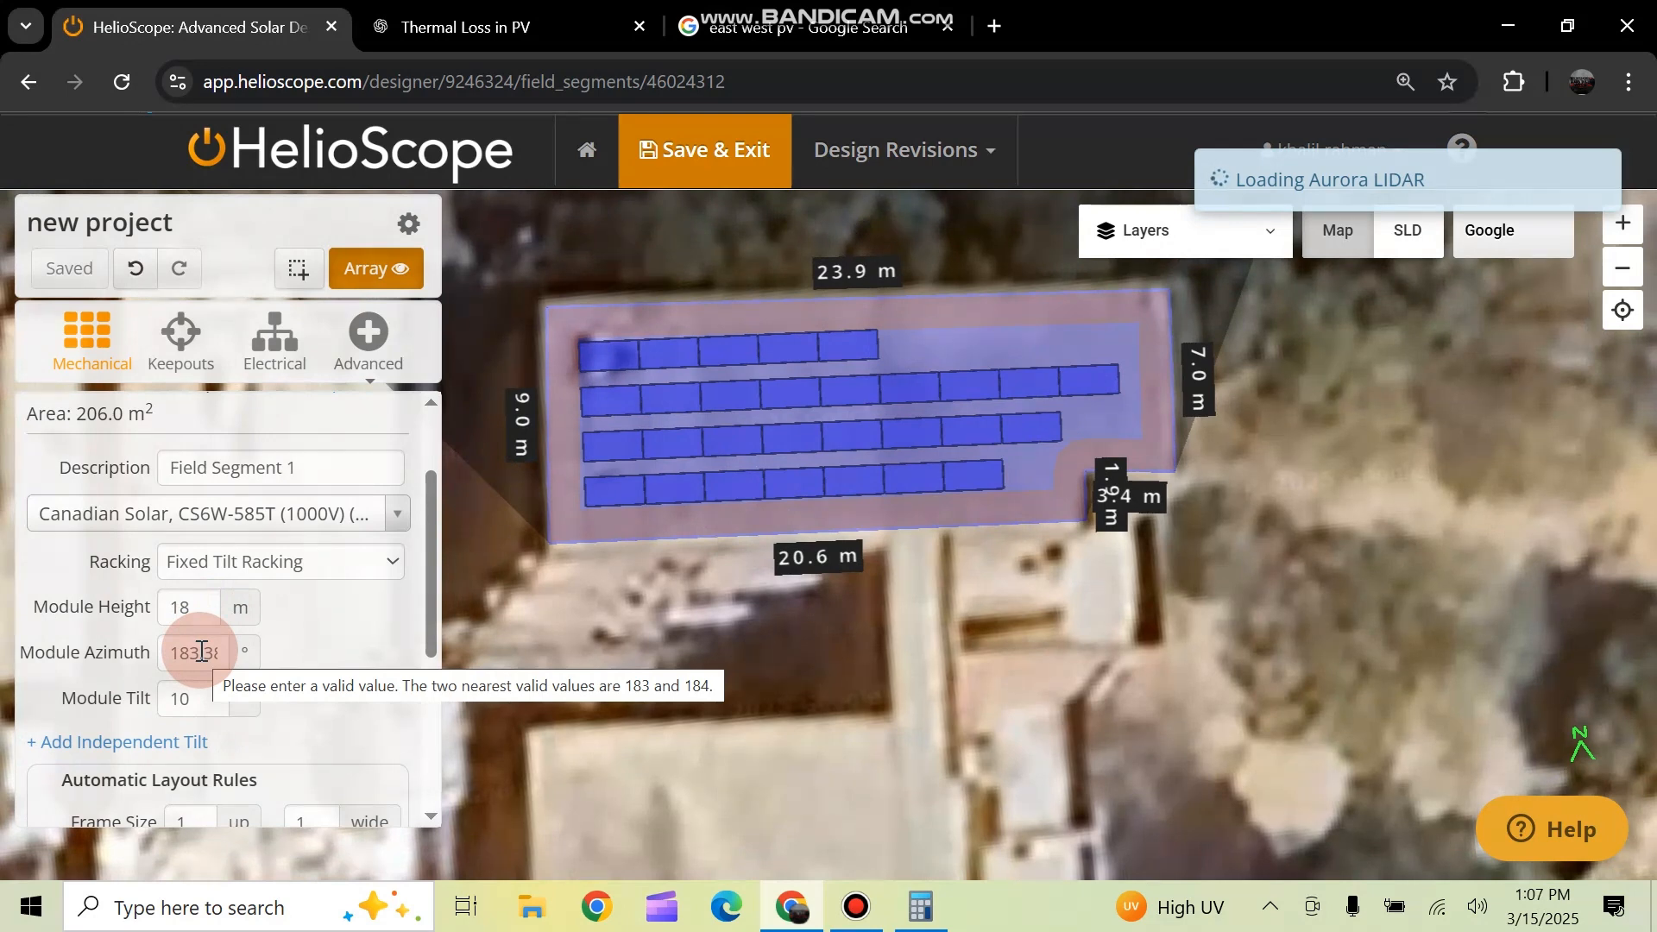
{"action": "double_click", "coordinate": [189, 701]}
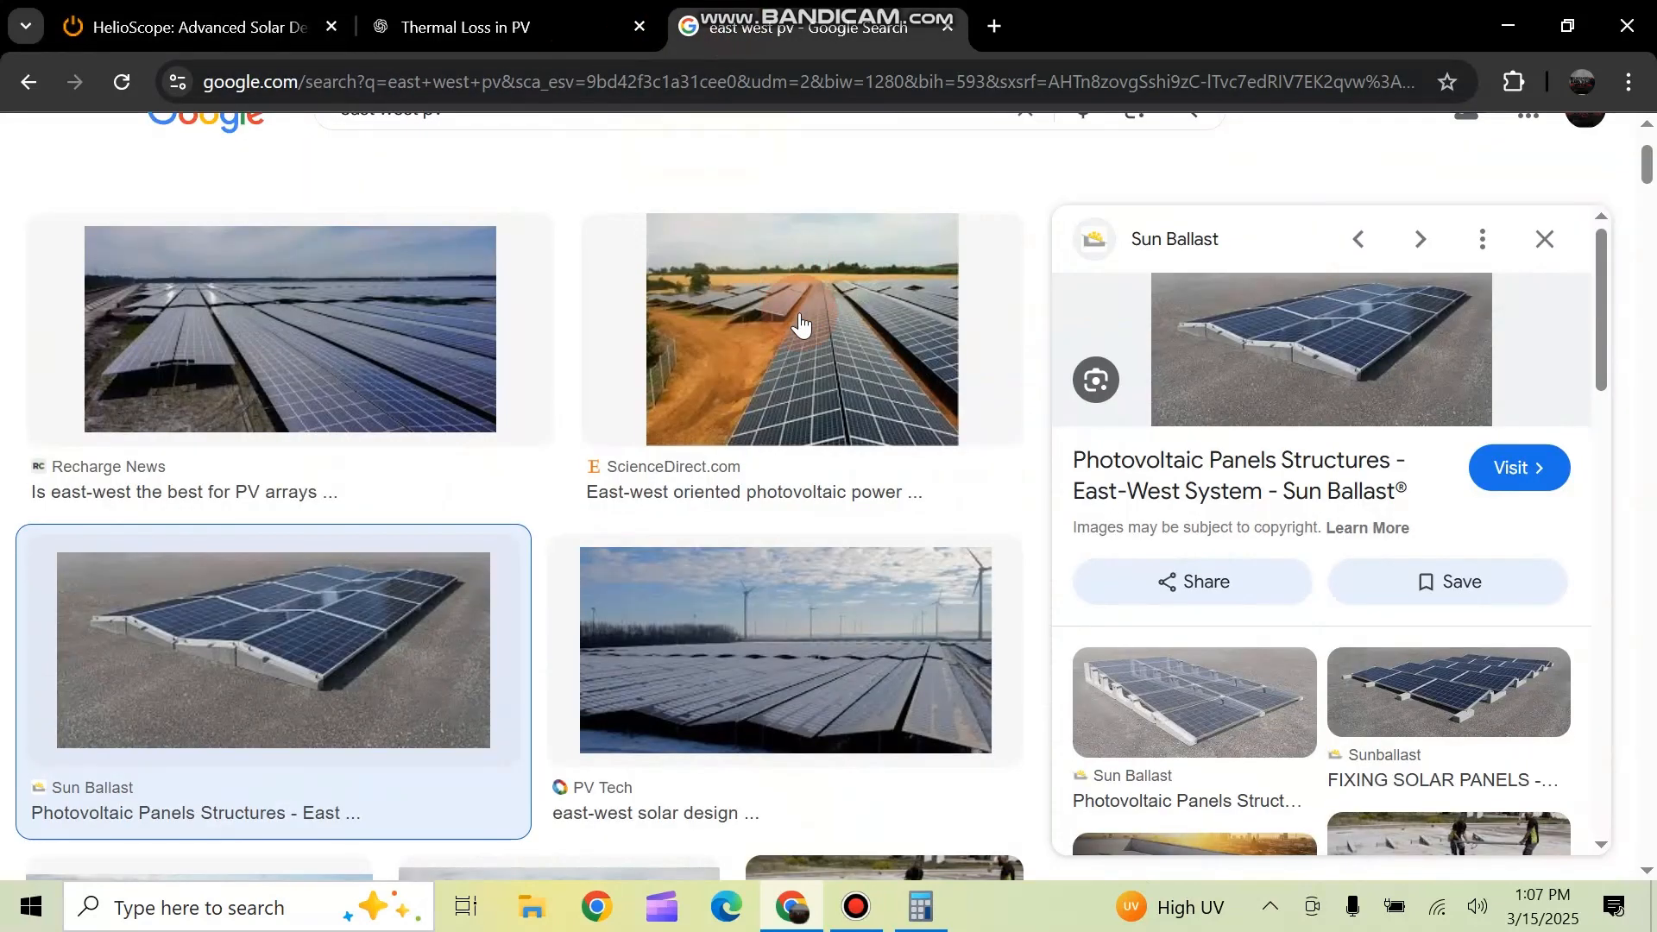
Look back at the east-west PV image results and the ChatGPT conversation, and return to the HelioScope design
{"action": "left_click", "coordinate": [777, 26]}
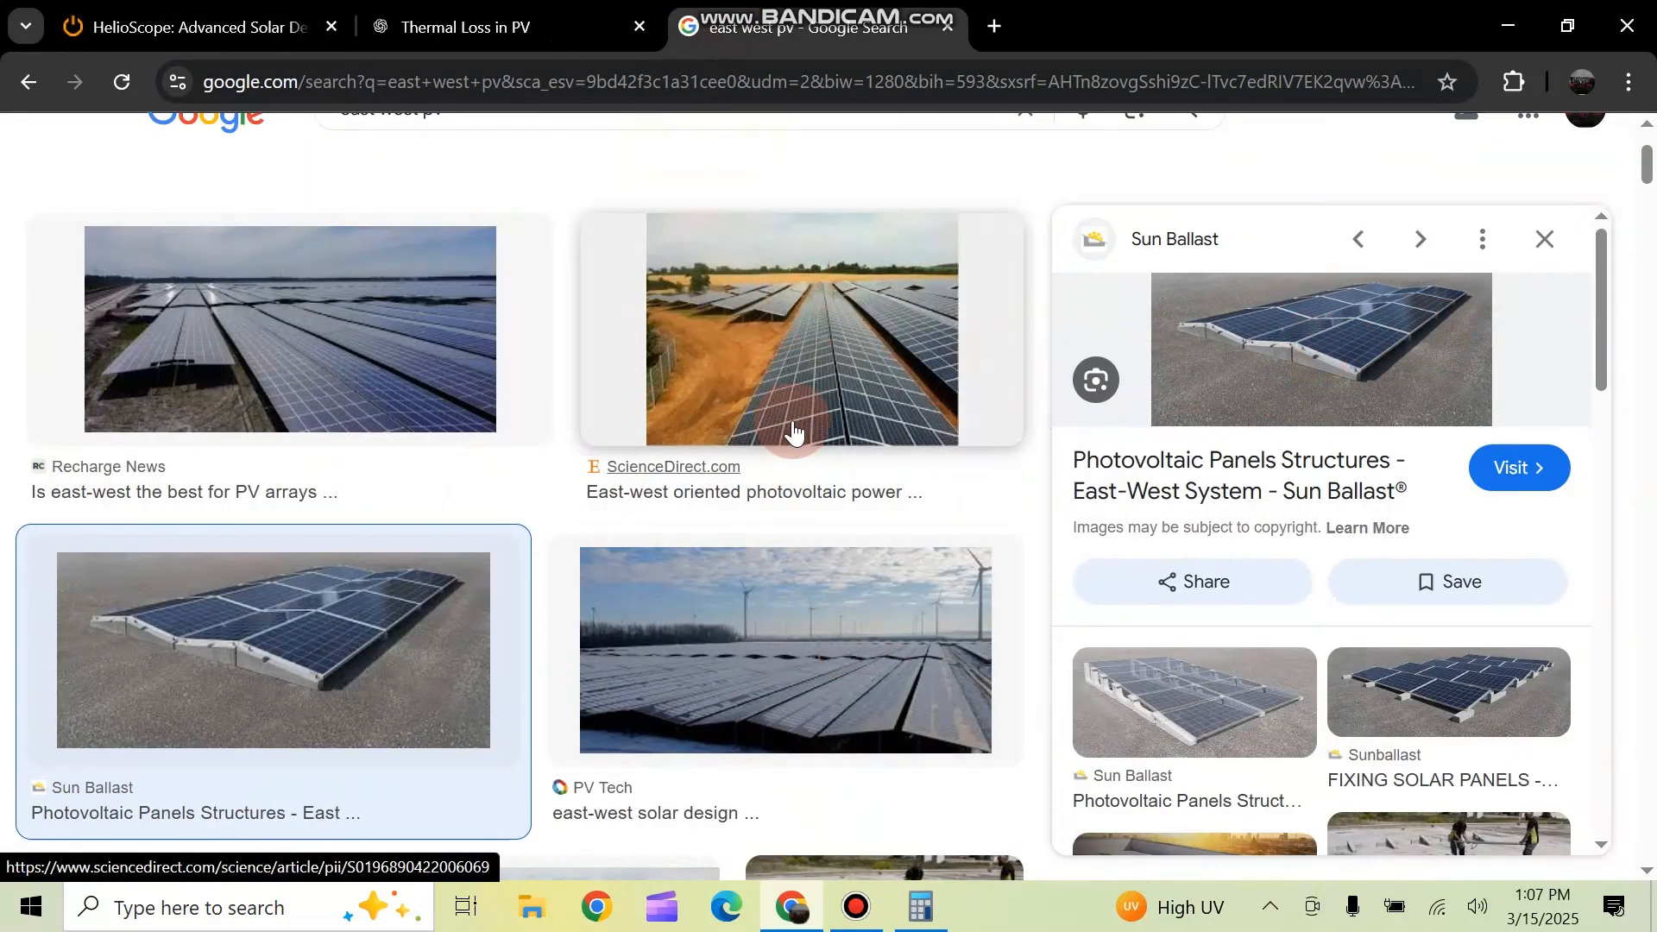
{"action": "left_click", "coordinate": [471, 27]}
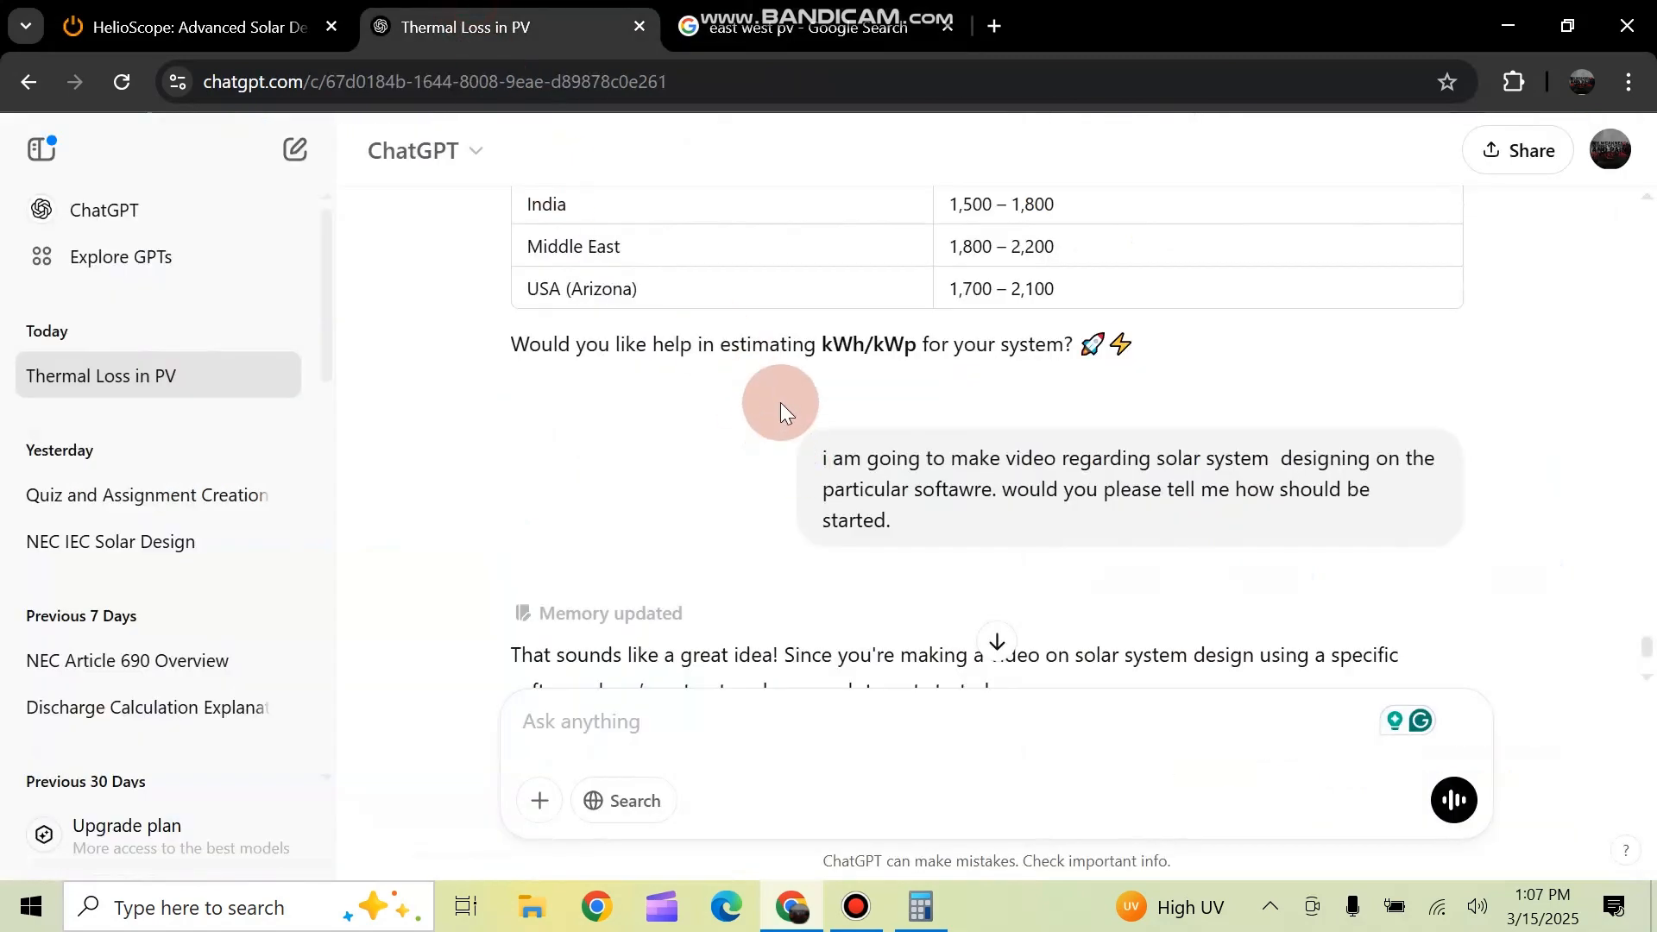
{"action": "left_click", "coordinate": [343, 26]}
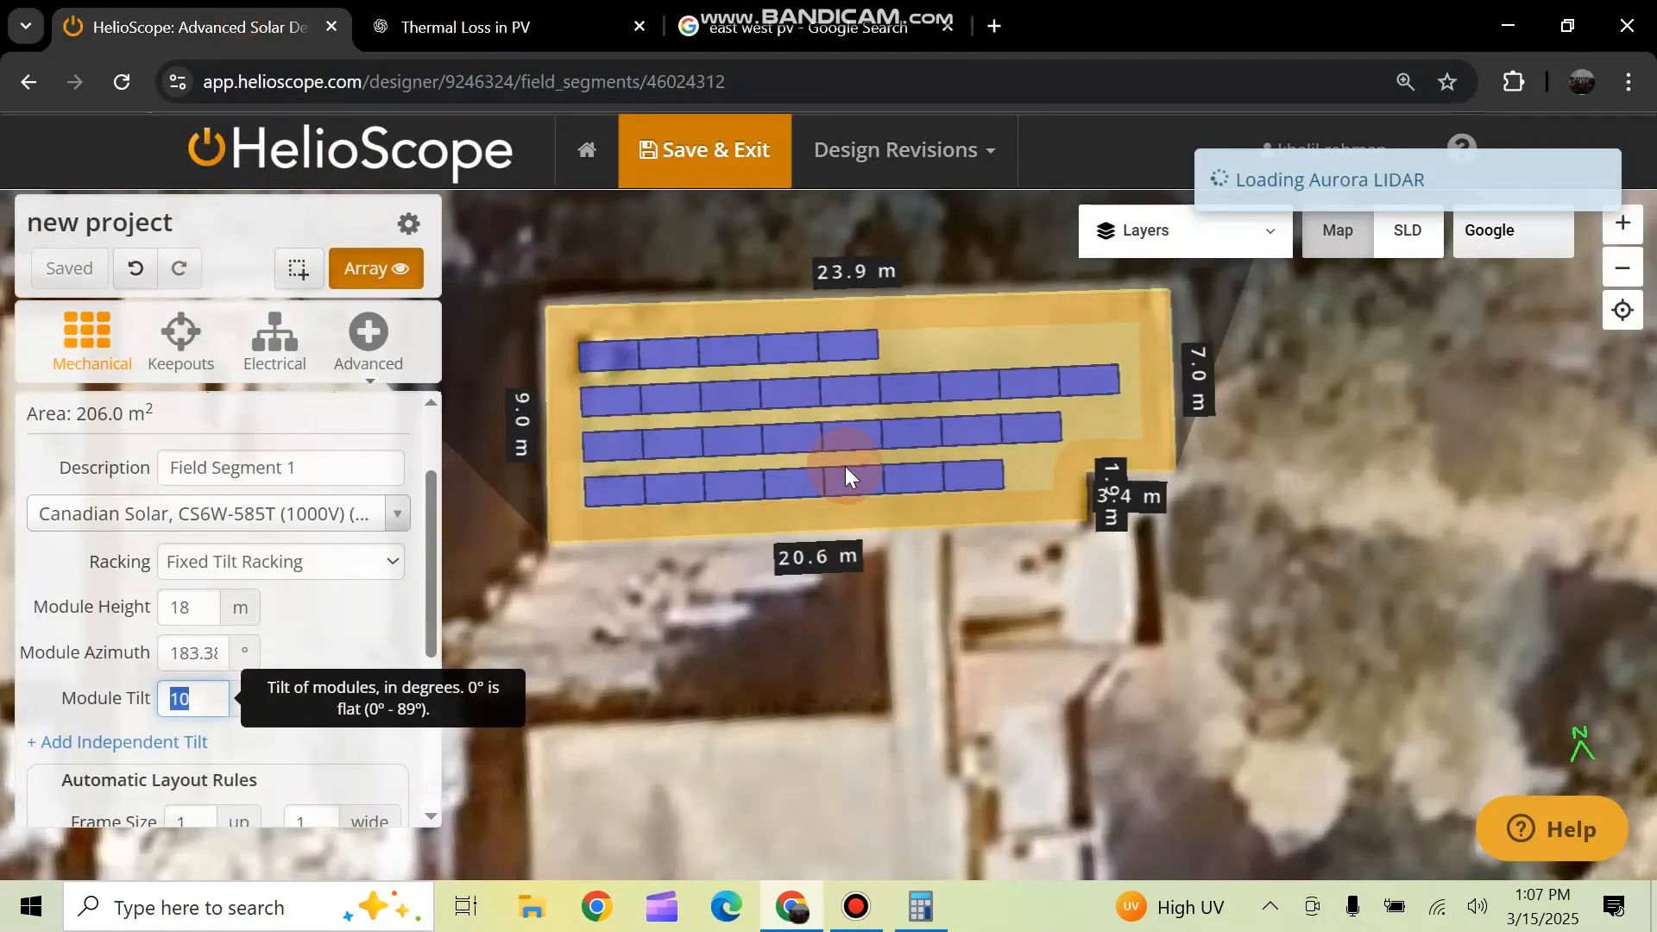
Try an automatic layout frame size of 2 up for the field segment and examine the resulting rows
{"action": "left_click_drag", "start_coordinate": [767, 508], "coordinate": [810, 397]}
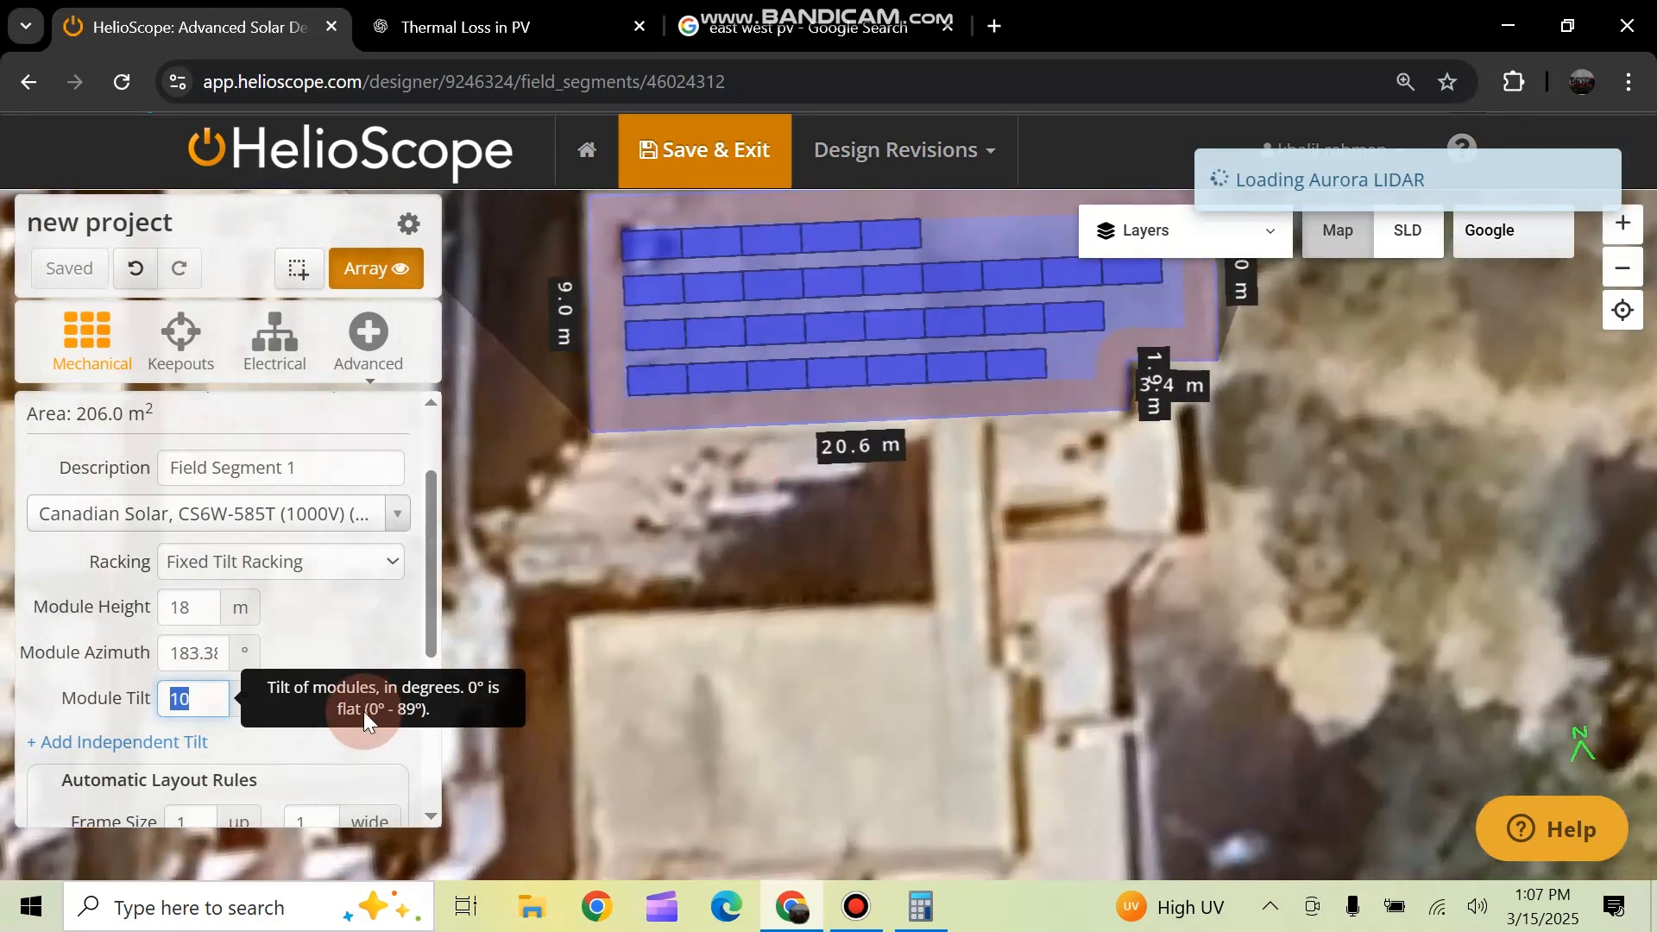
{"action": "left_click_drag", "start_coordinate": [651, 665], "coordinate": [654, 466]}
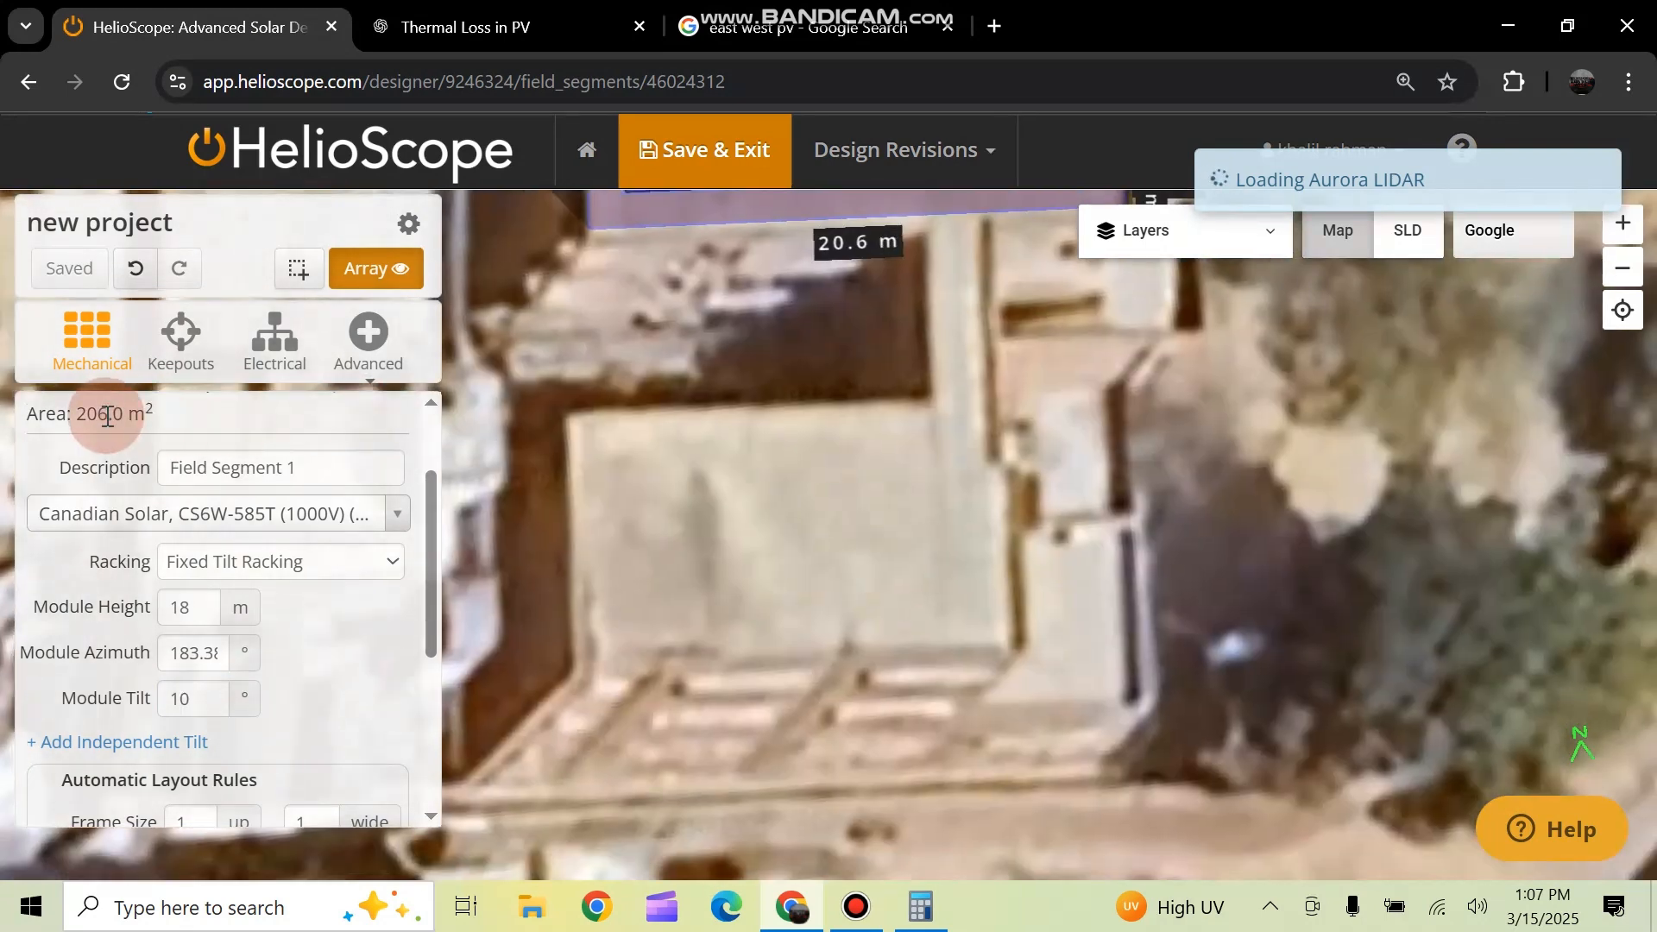
{"action": "scroll", "coordinate": [324, 732], "scroll_direction": "down", "scroll_amount": 2}
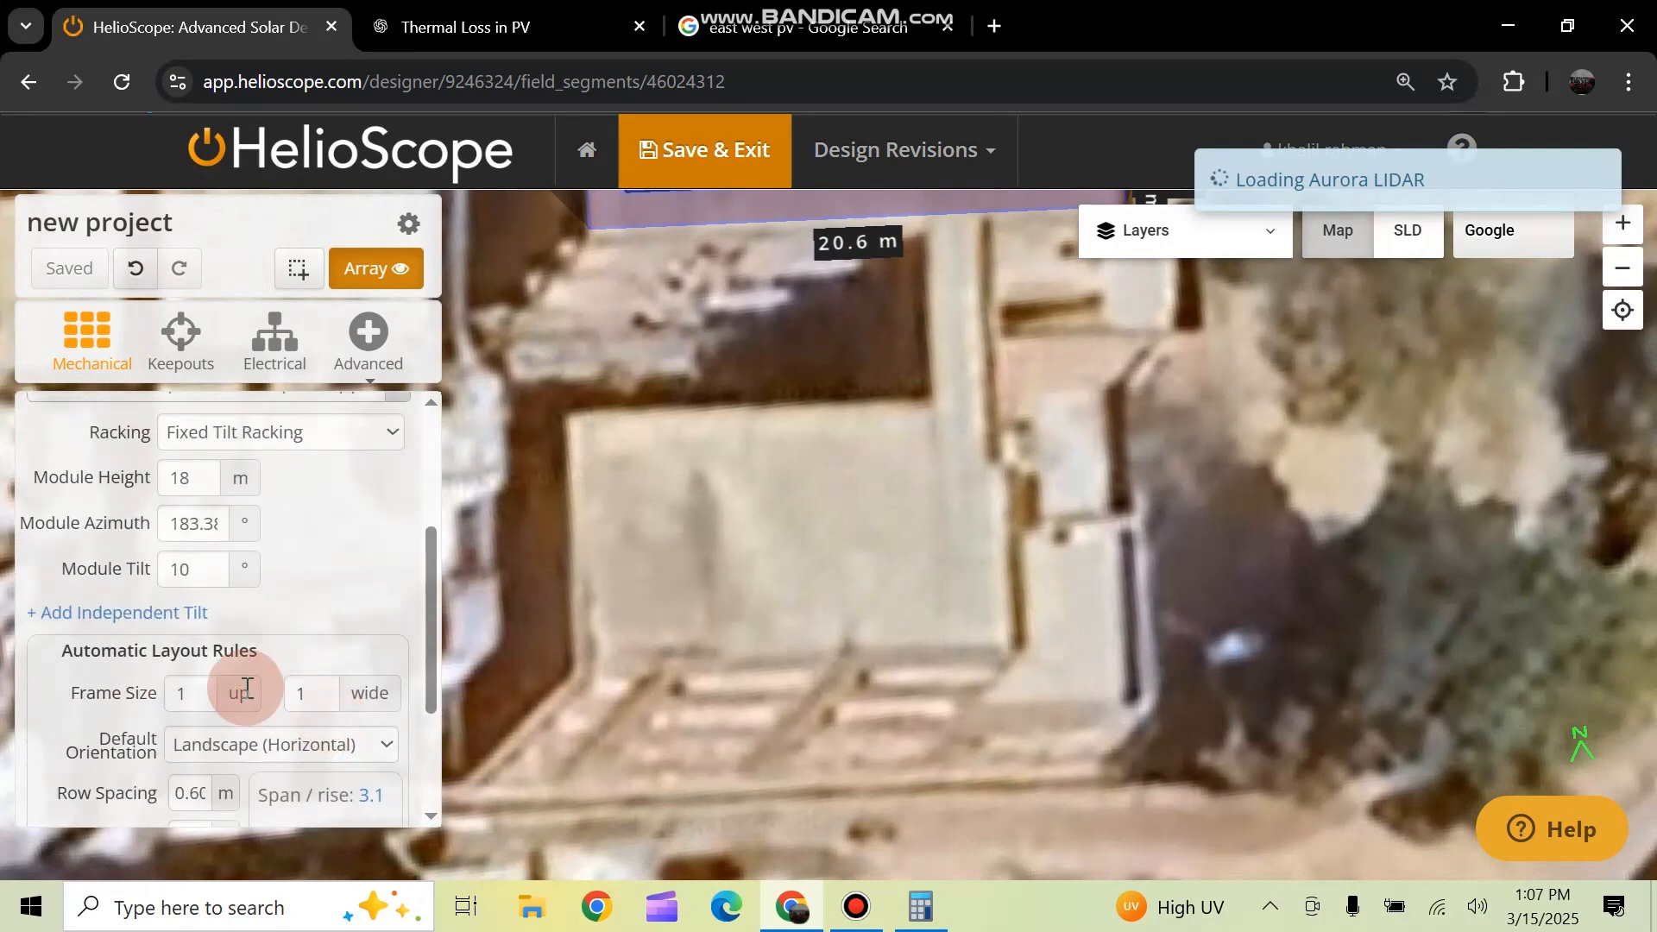
{"action": "left_click", "coordinate": [183, 690]}
{"action": "type", "text": "2"}
{"action": "left_click", "coordinate": [311, 637]}
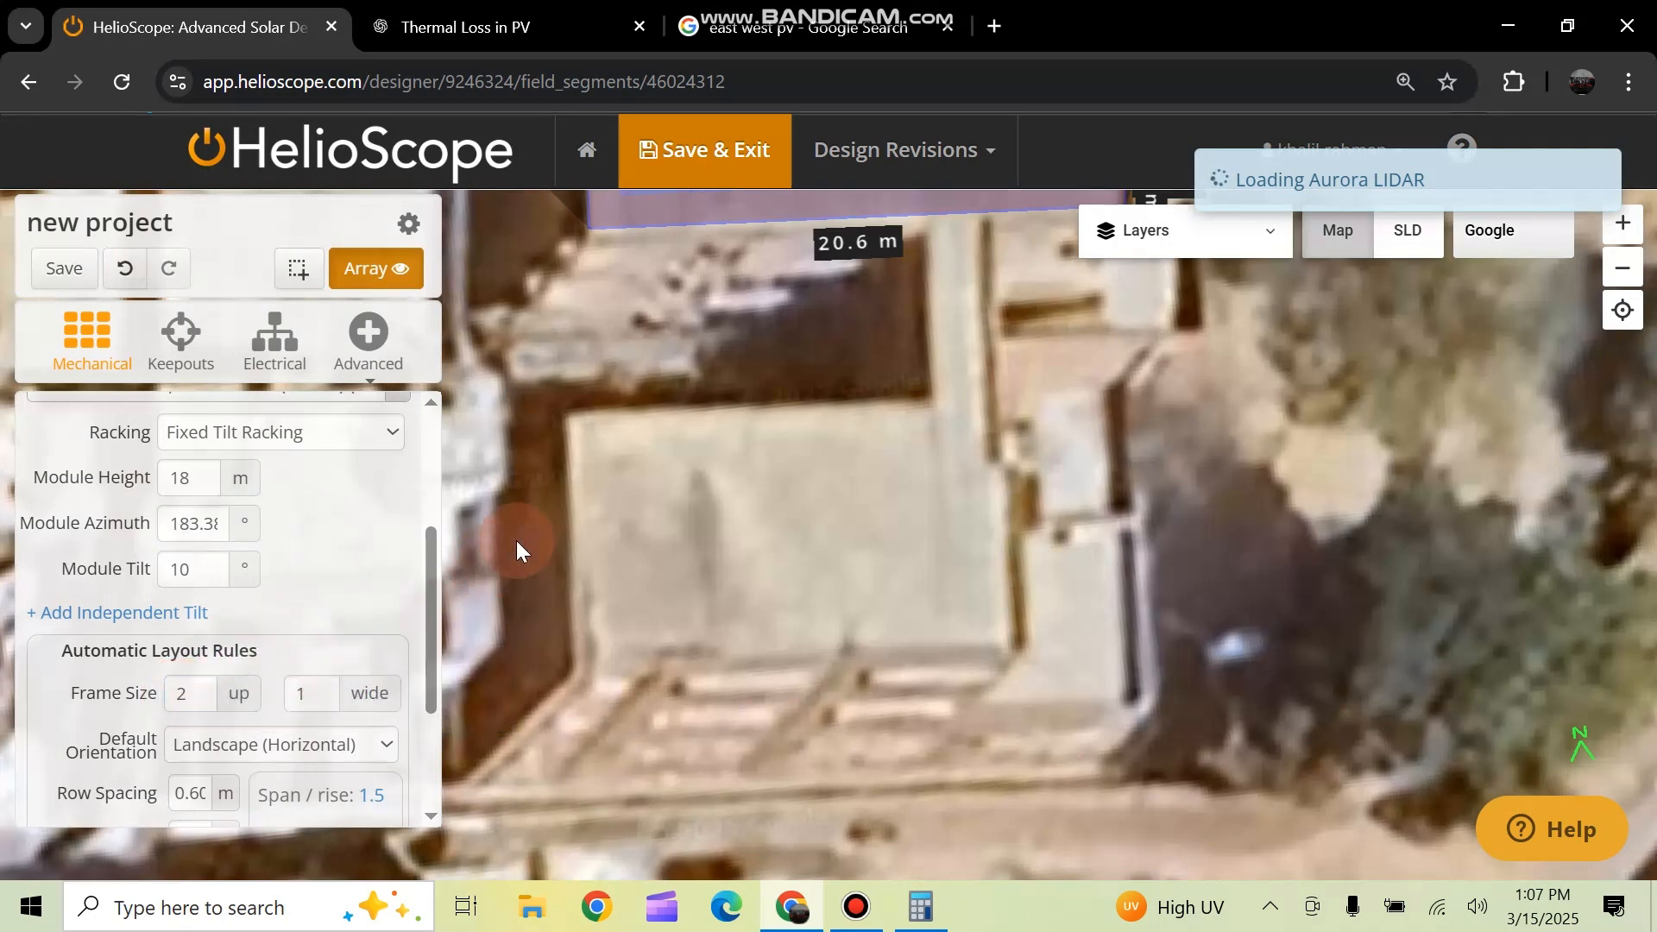
{"action": "scroll", "coordinate": [707, 754], "scroll_direction": "down", "scroll_amount": 2}
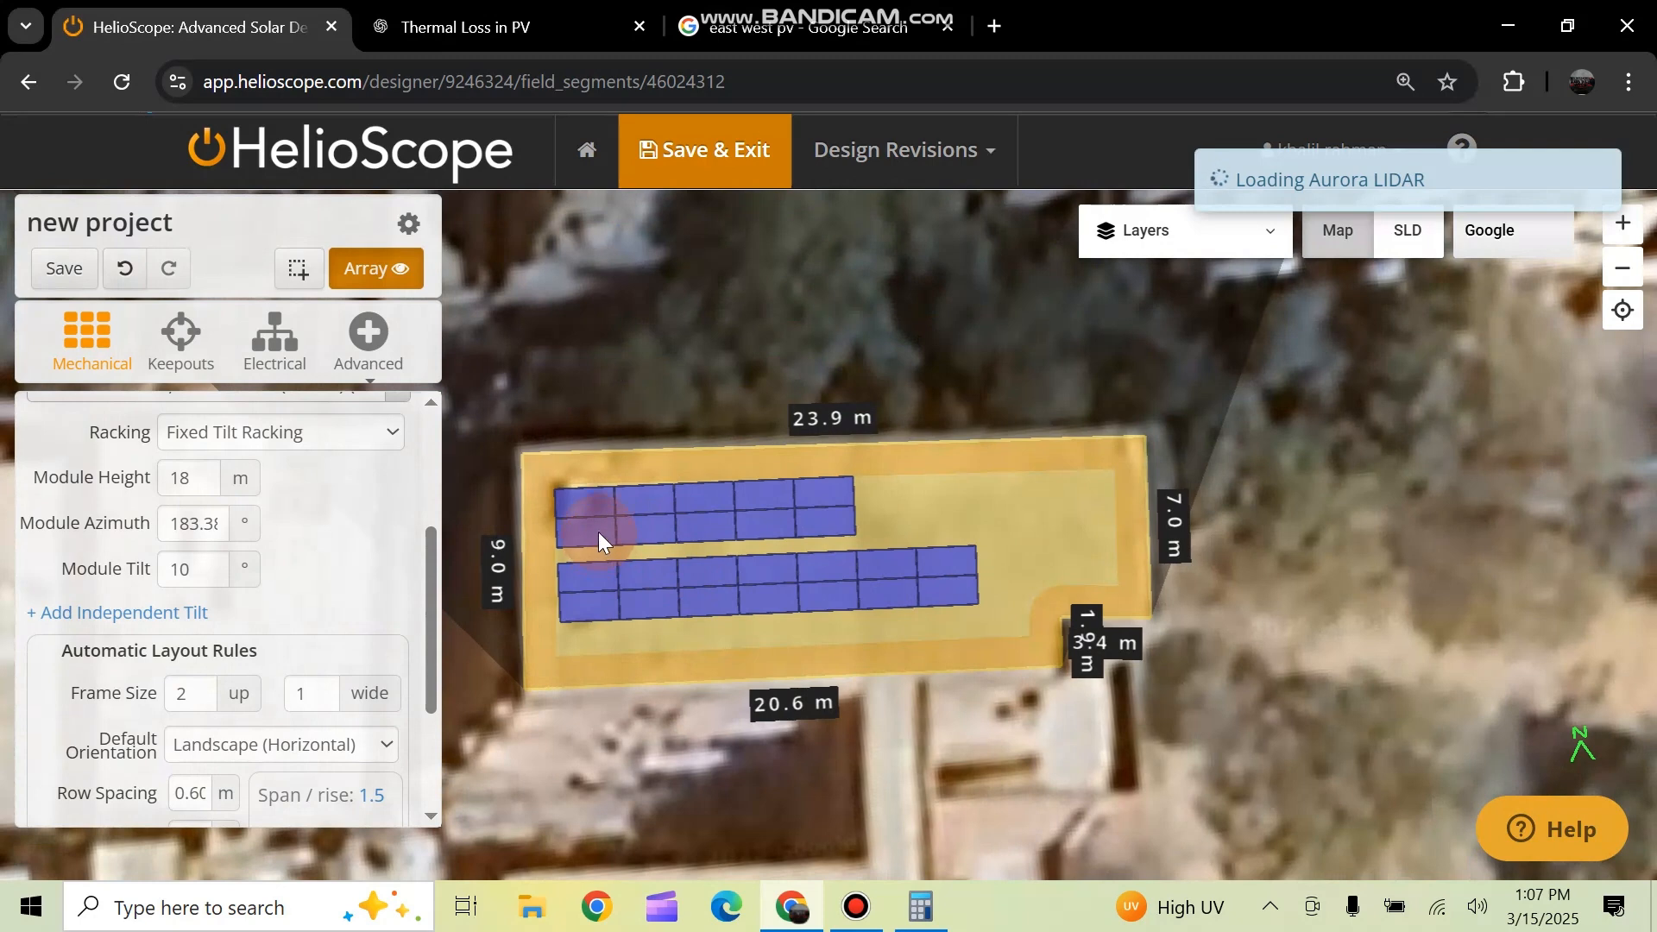
{"action": "scroll", "coordinate": [573, 518], "scroll_direction": "up", "scroll_amount": 1}
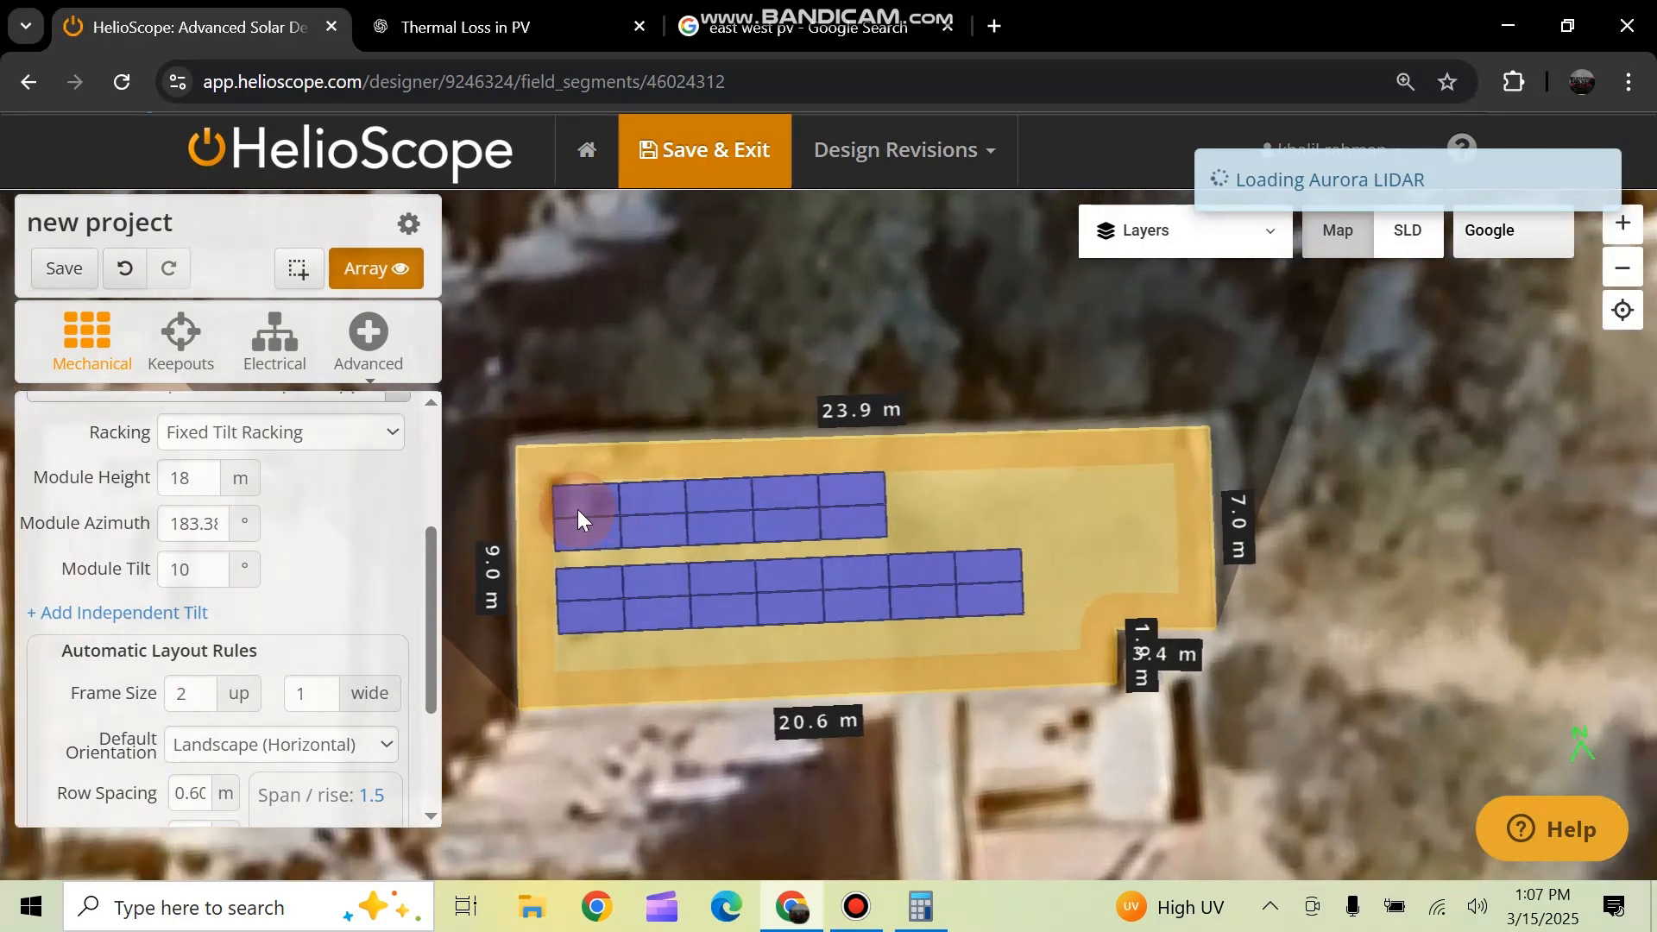
Set the field segment's frame size to 1 up
{"action": "scroll", "coordinate": [342, 613], "scroll_direction": "down", "scroll_amount": 2}
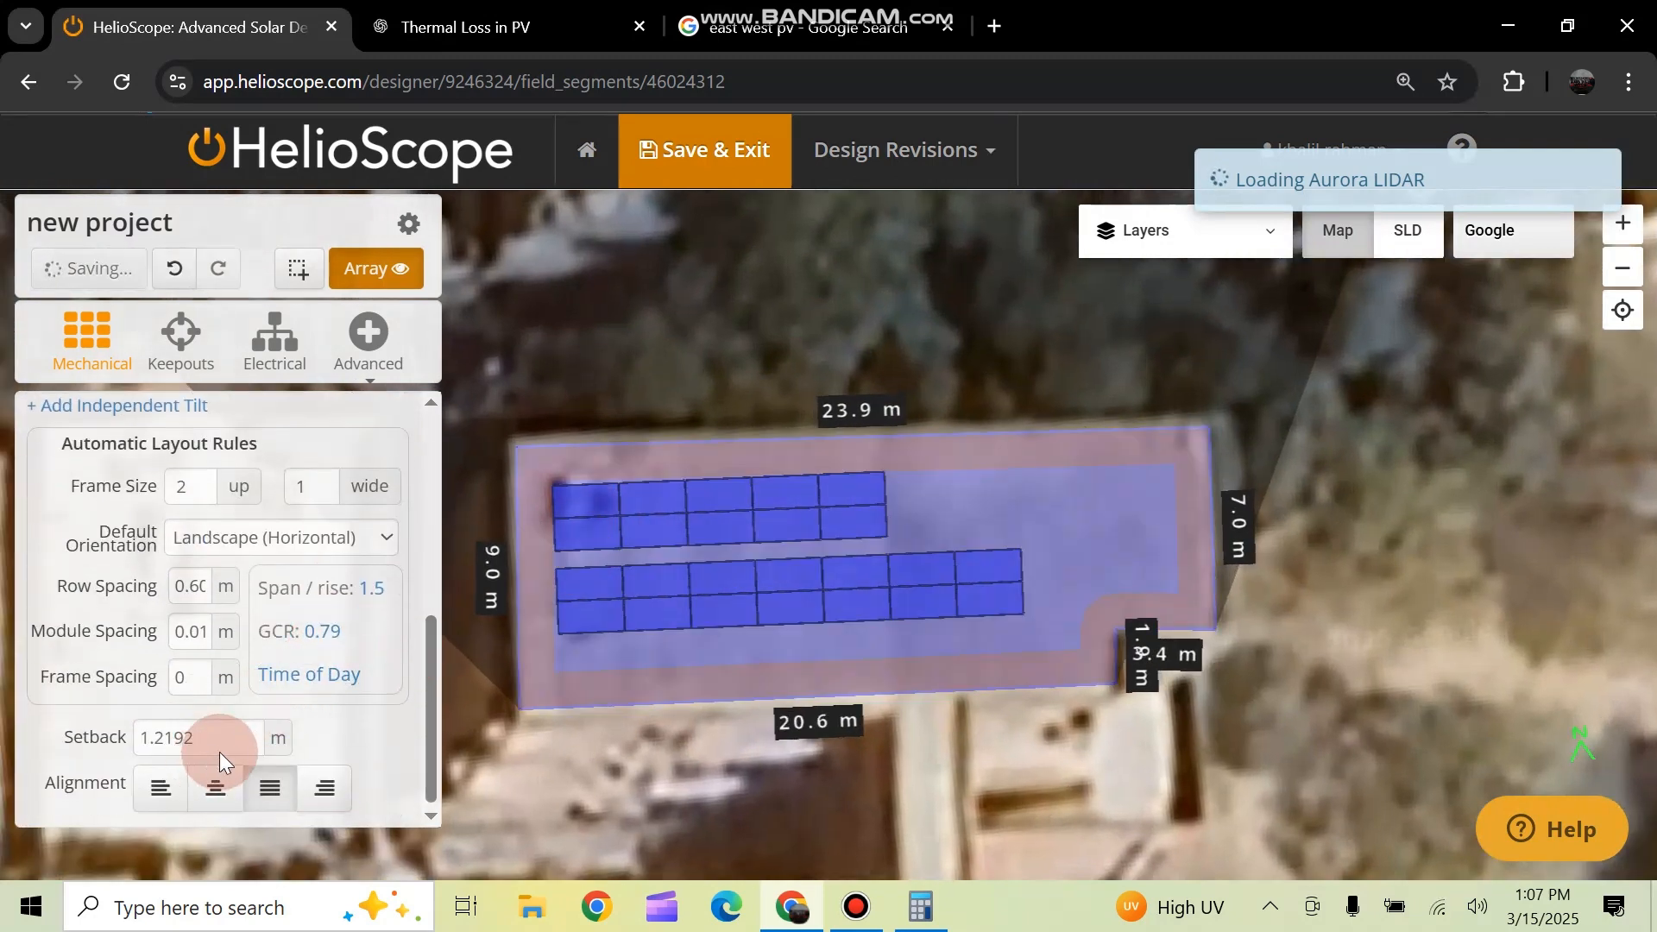
{"action": "left_click_drag", "start_coordinate": [189, 485], "coordinate": [144, 488]}
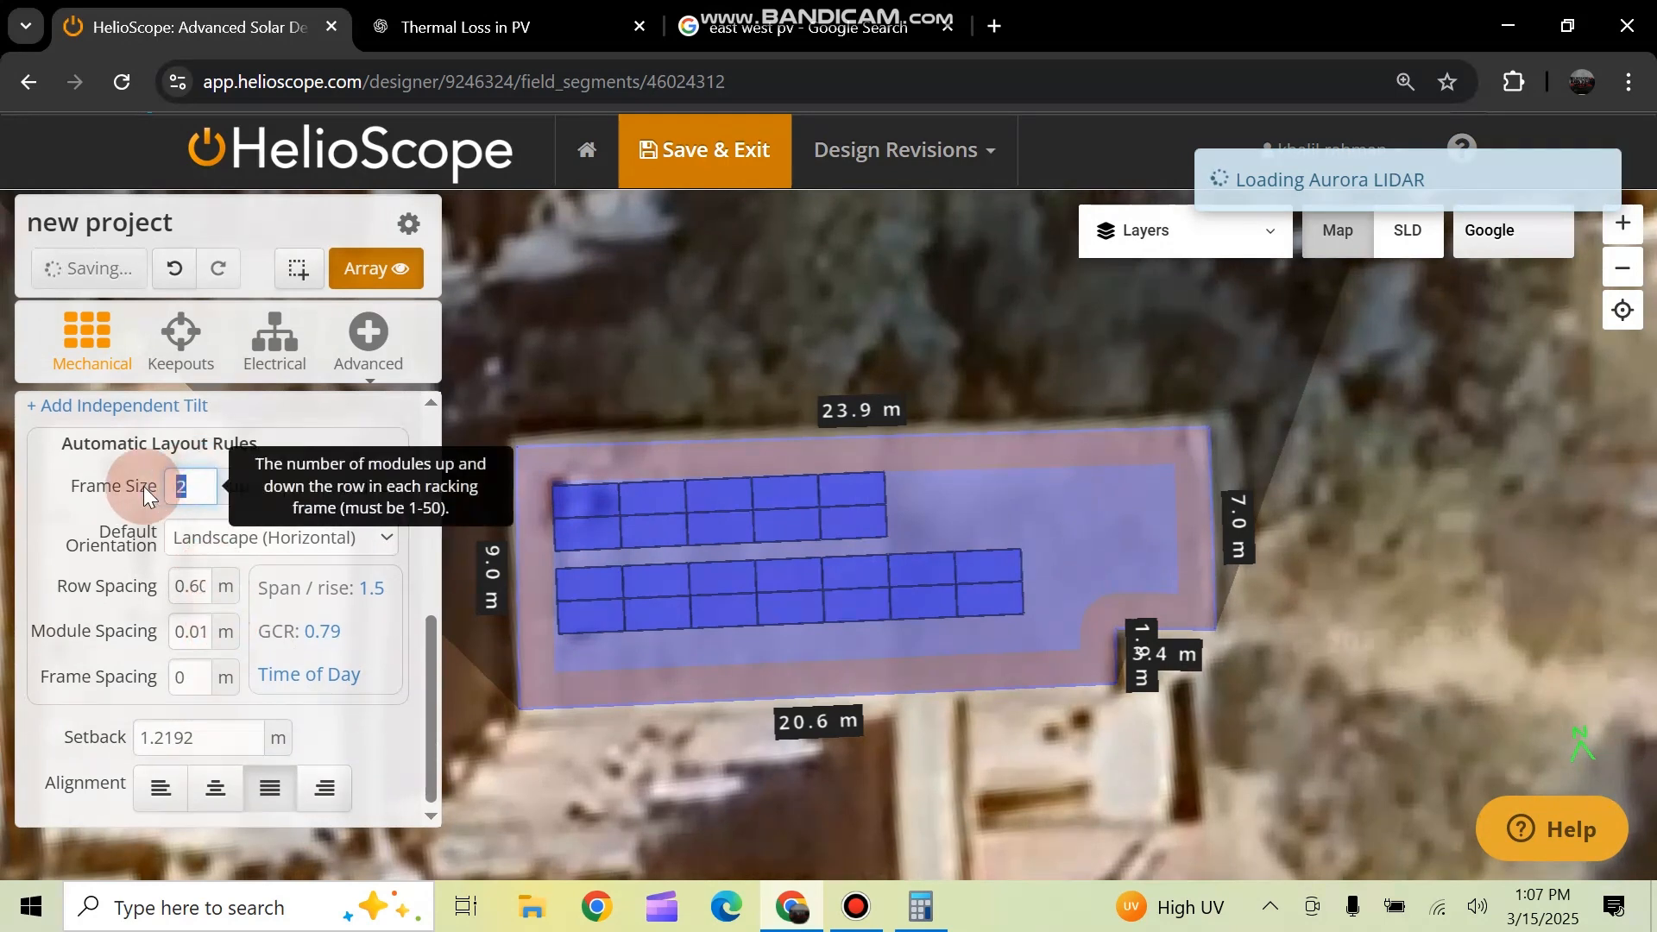
{"action": "type", "text": "1"}
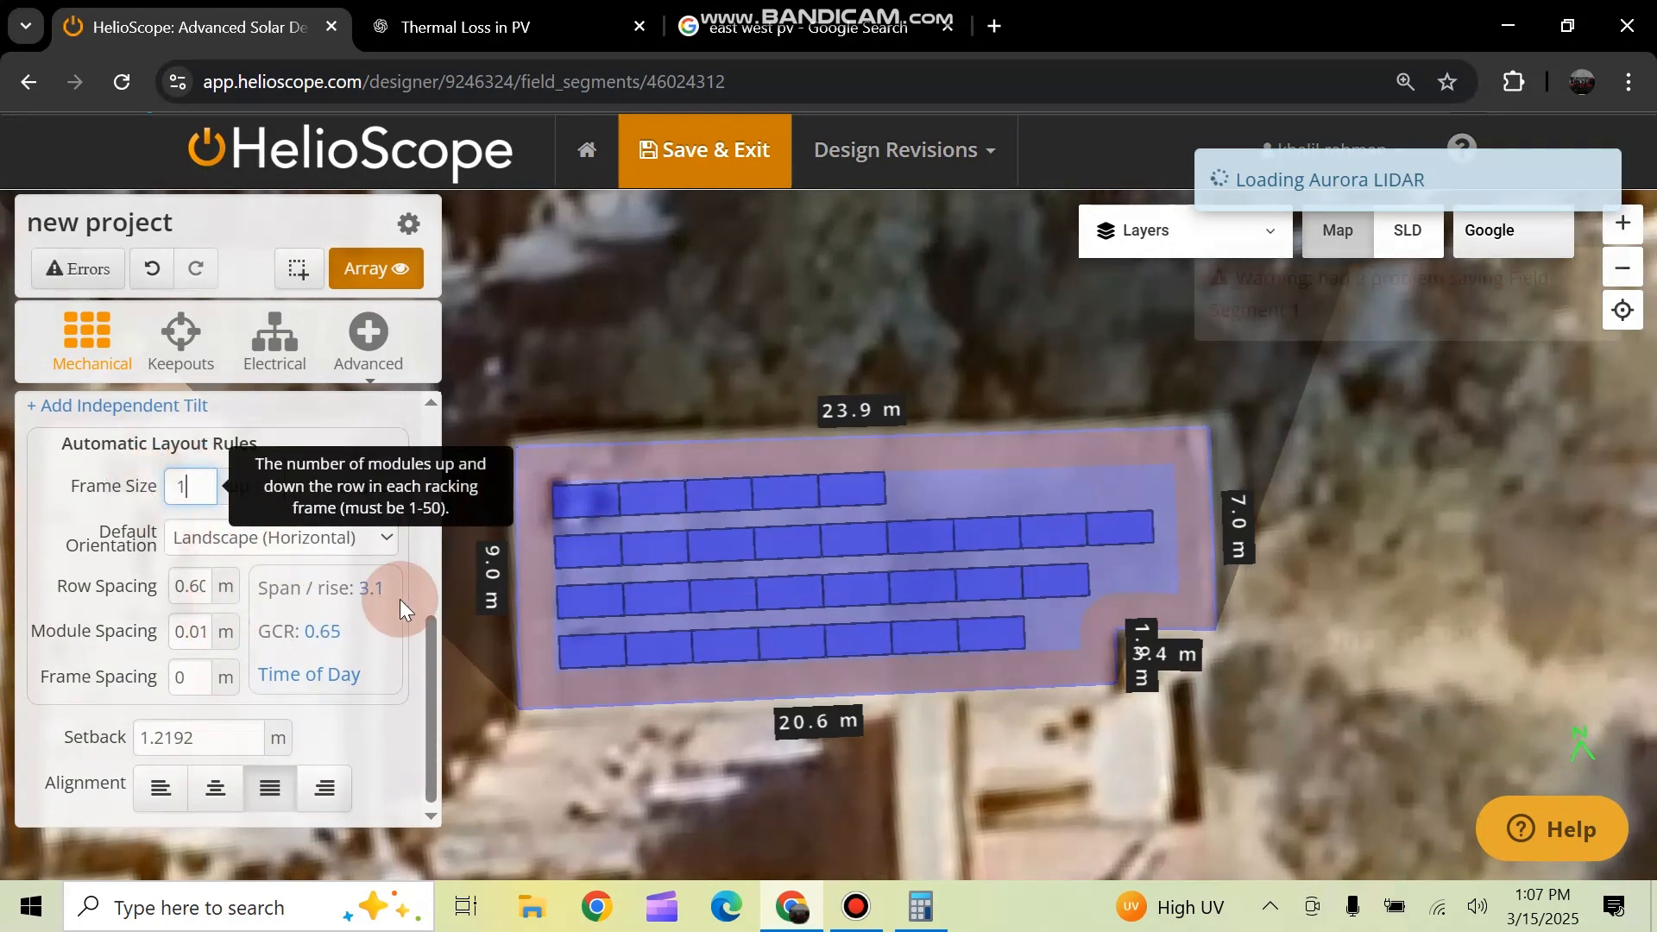
{"action": "left_click", "coordinate": [541, 672]}
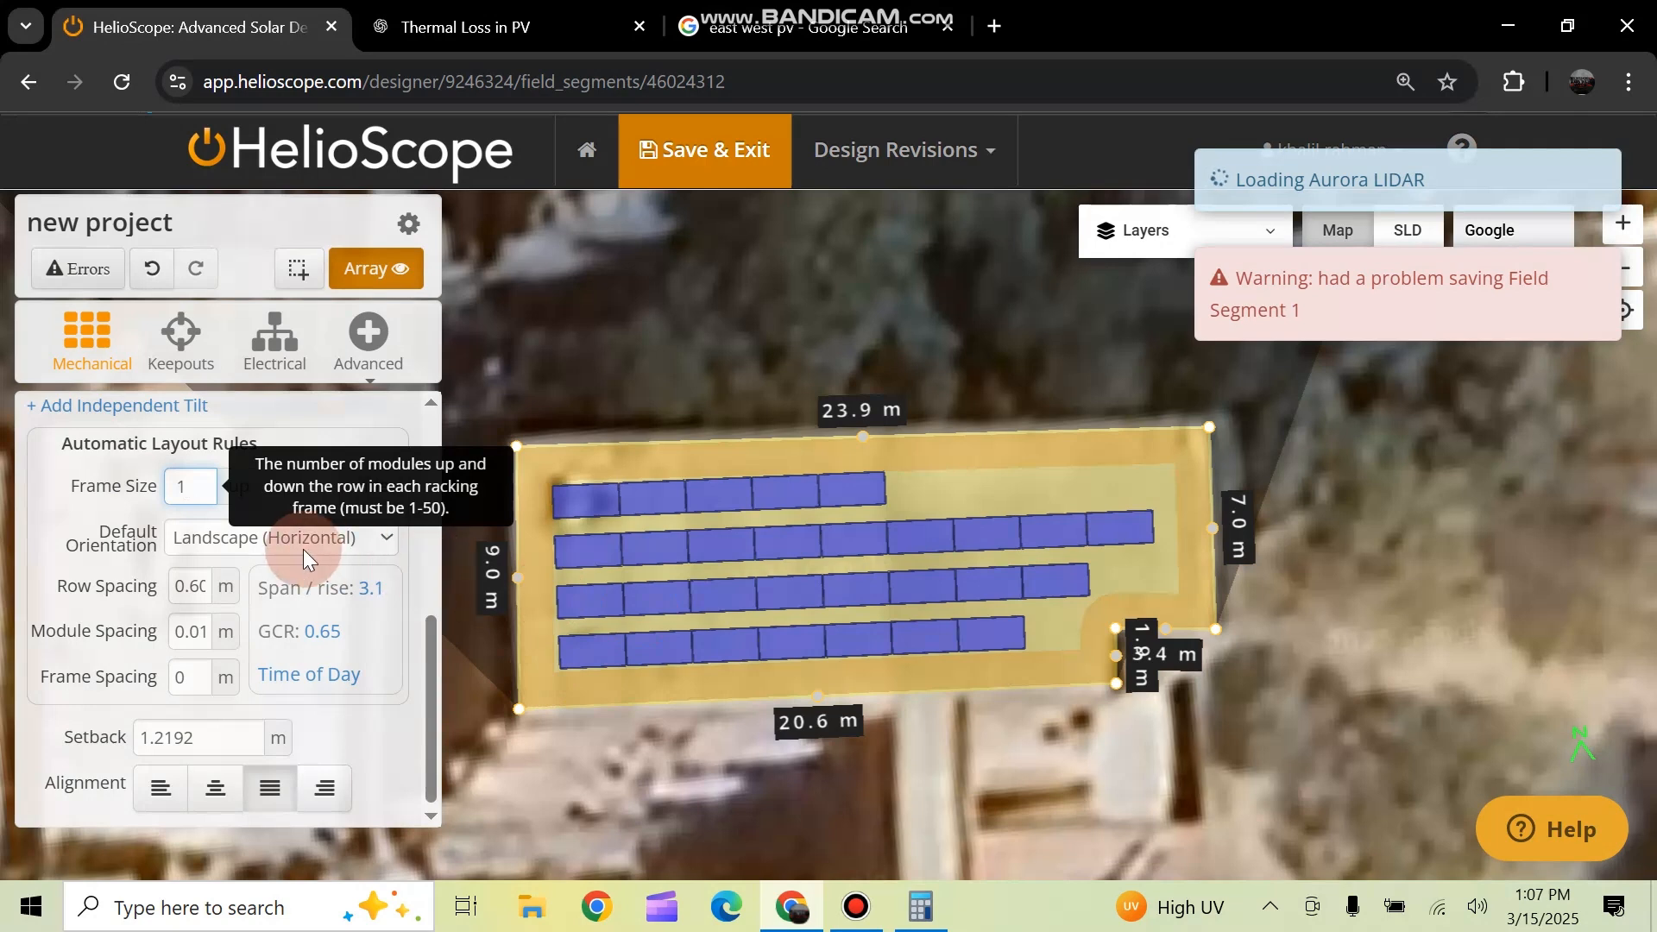
{"action": "left_click", "coordinate": [50, 498]}
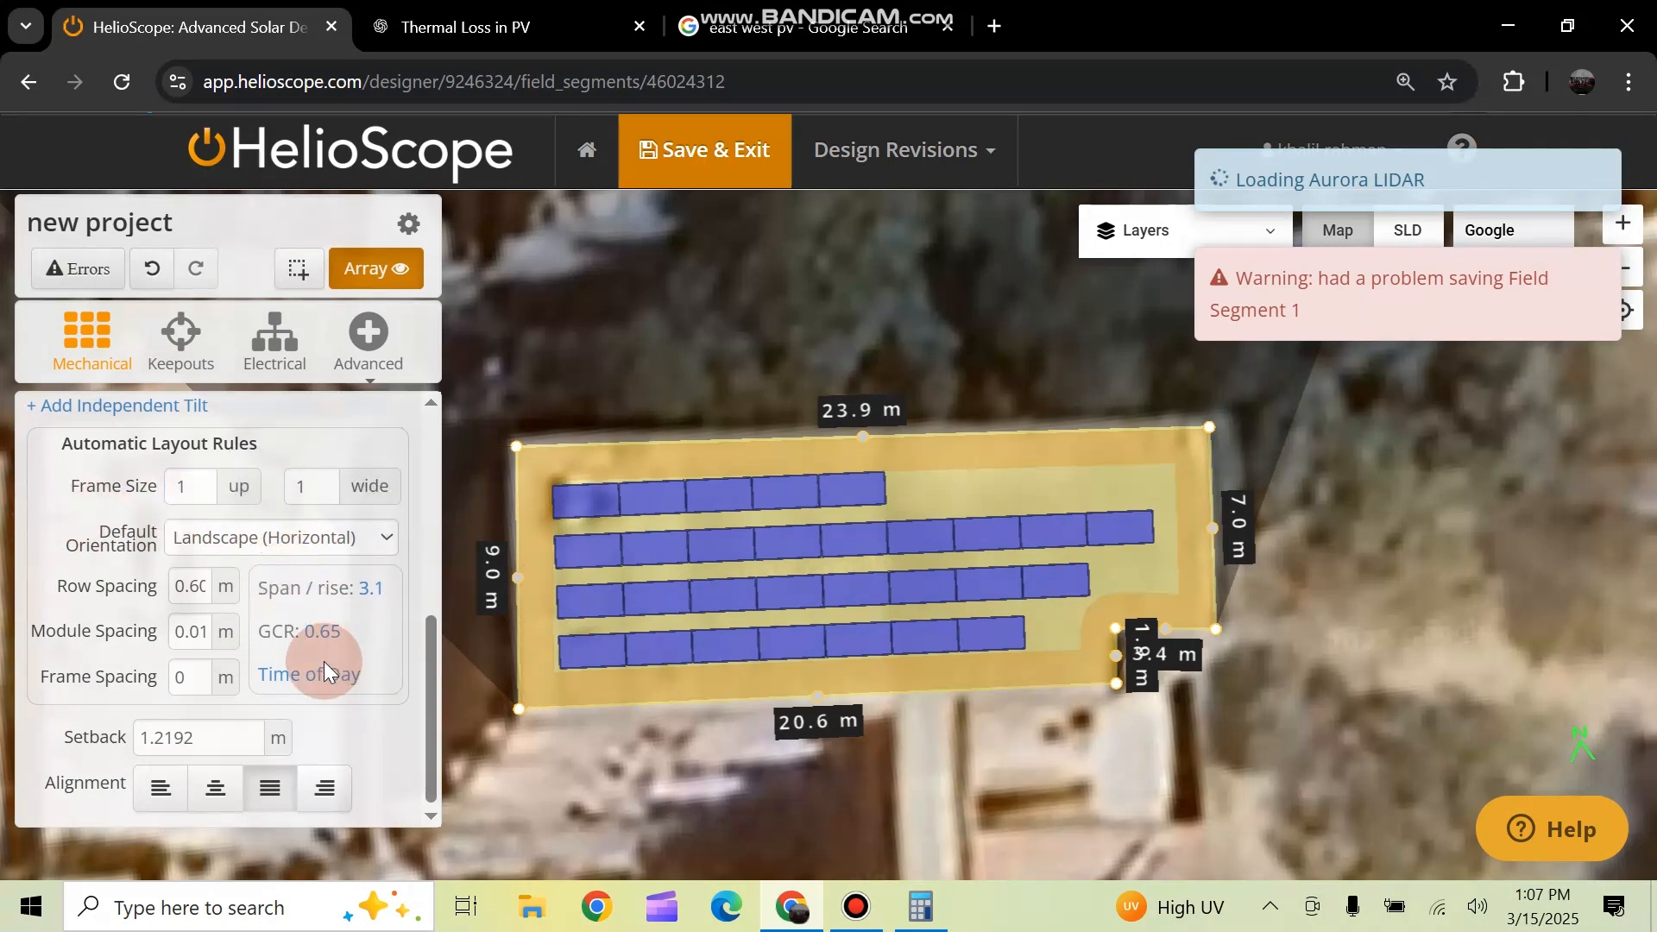
Apply the row spacing calculated from the Time of Day window ending at 02:00 PM
{"action": "left_click", "coordinate": [309, 682]}
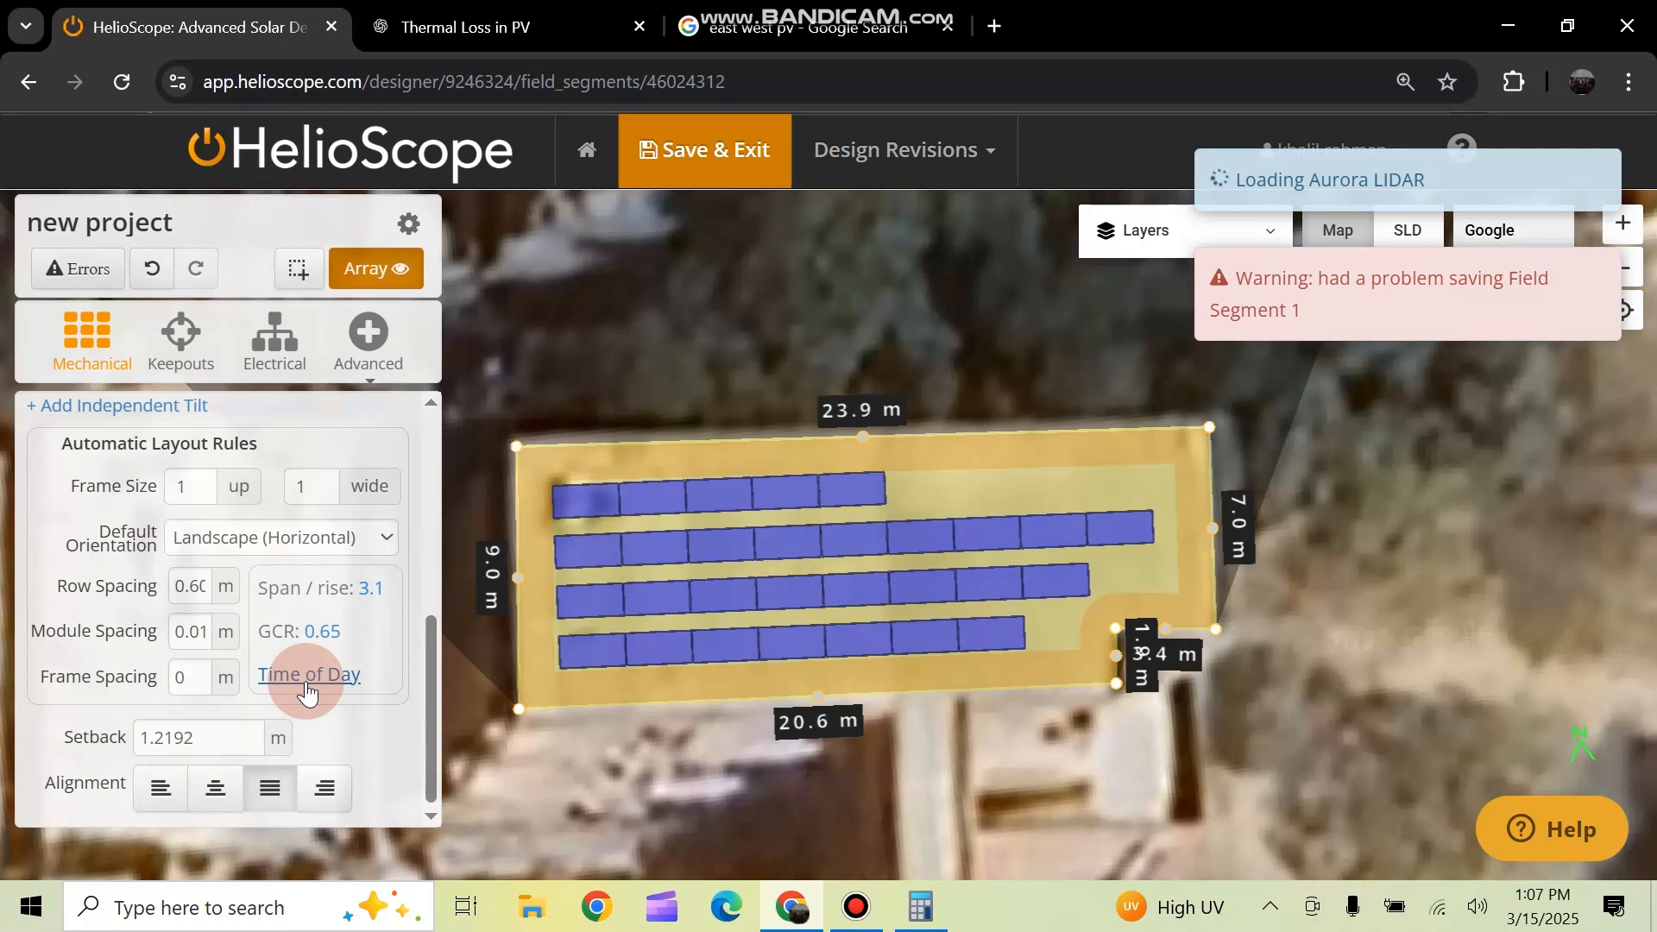
{"action": "left_click", "coordinate": [311, 682]}
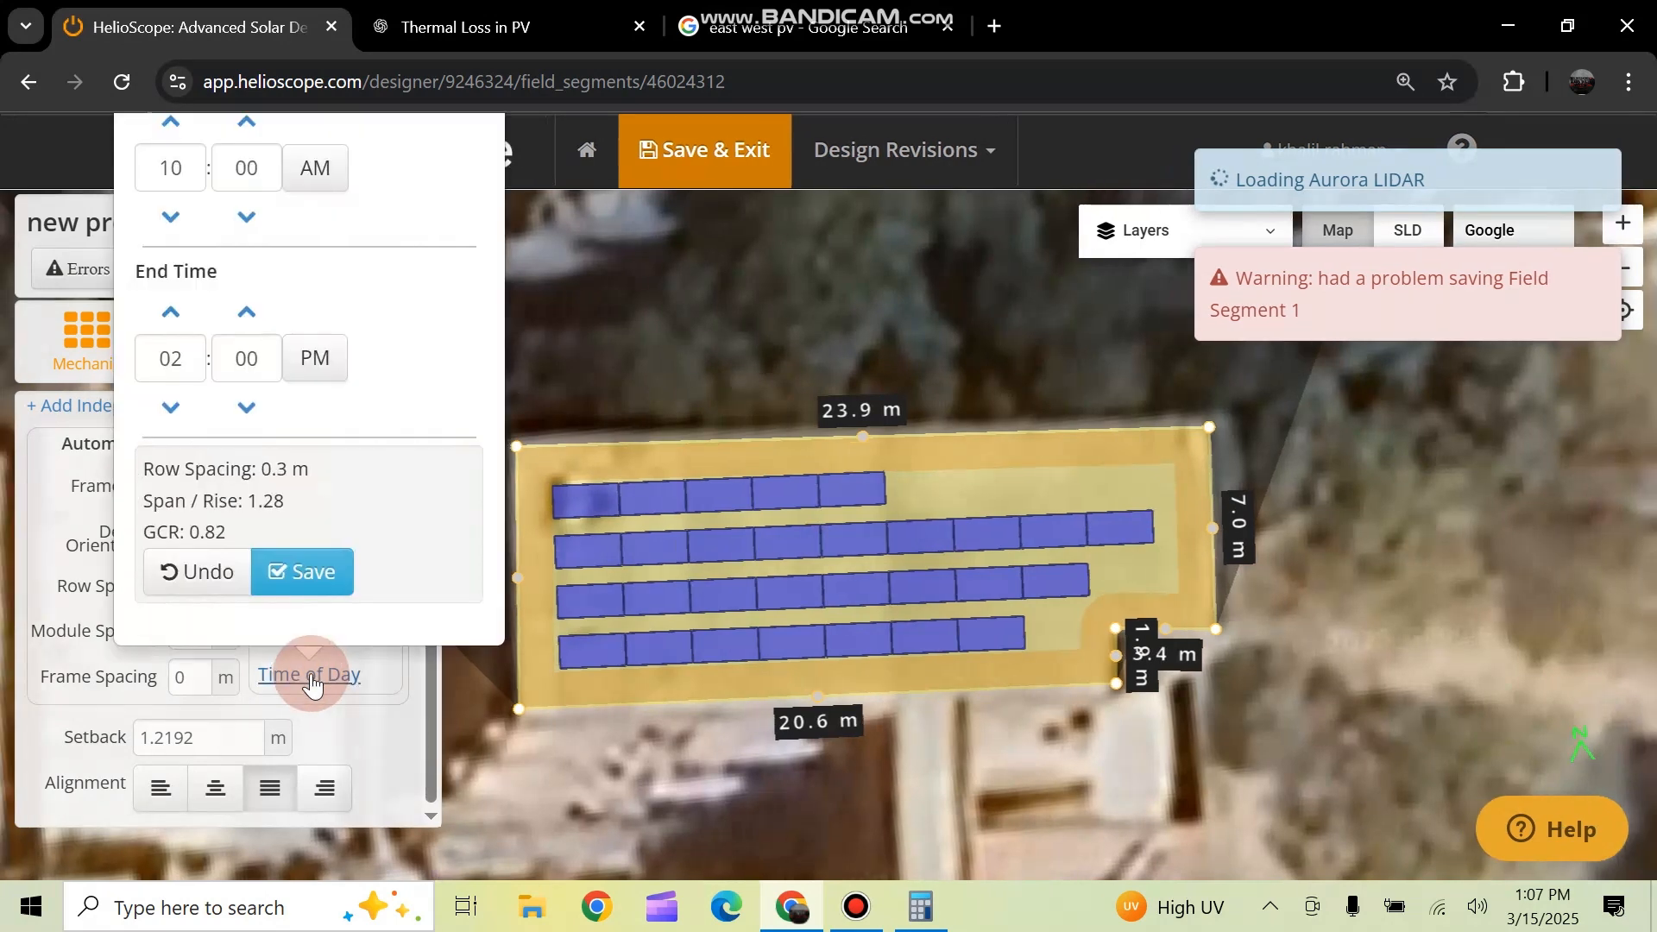
{"action": "left_click", "coordinate": [302, 574]}
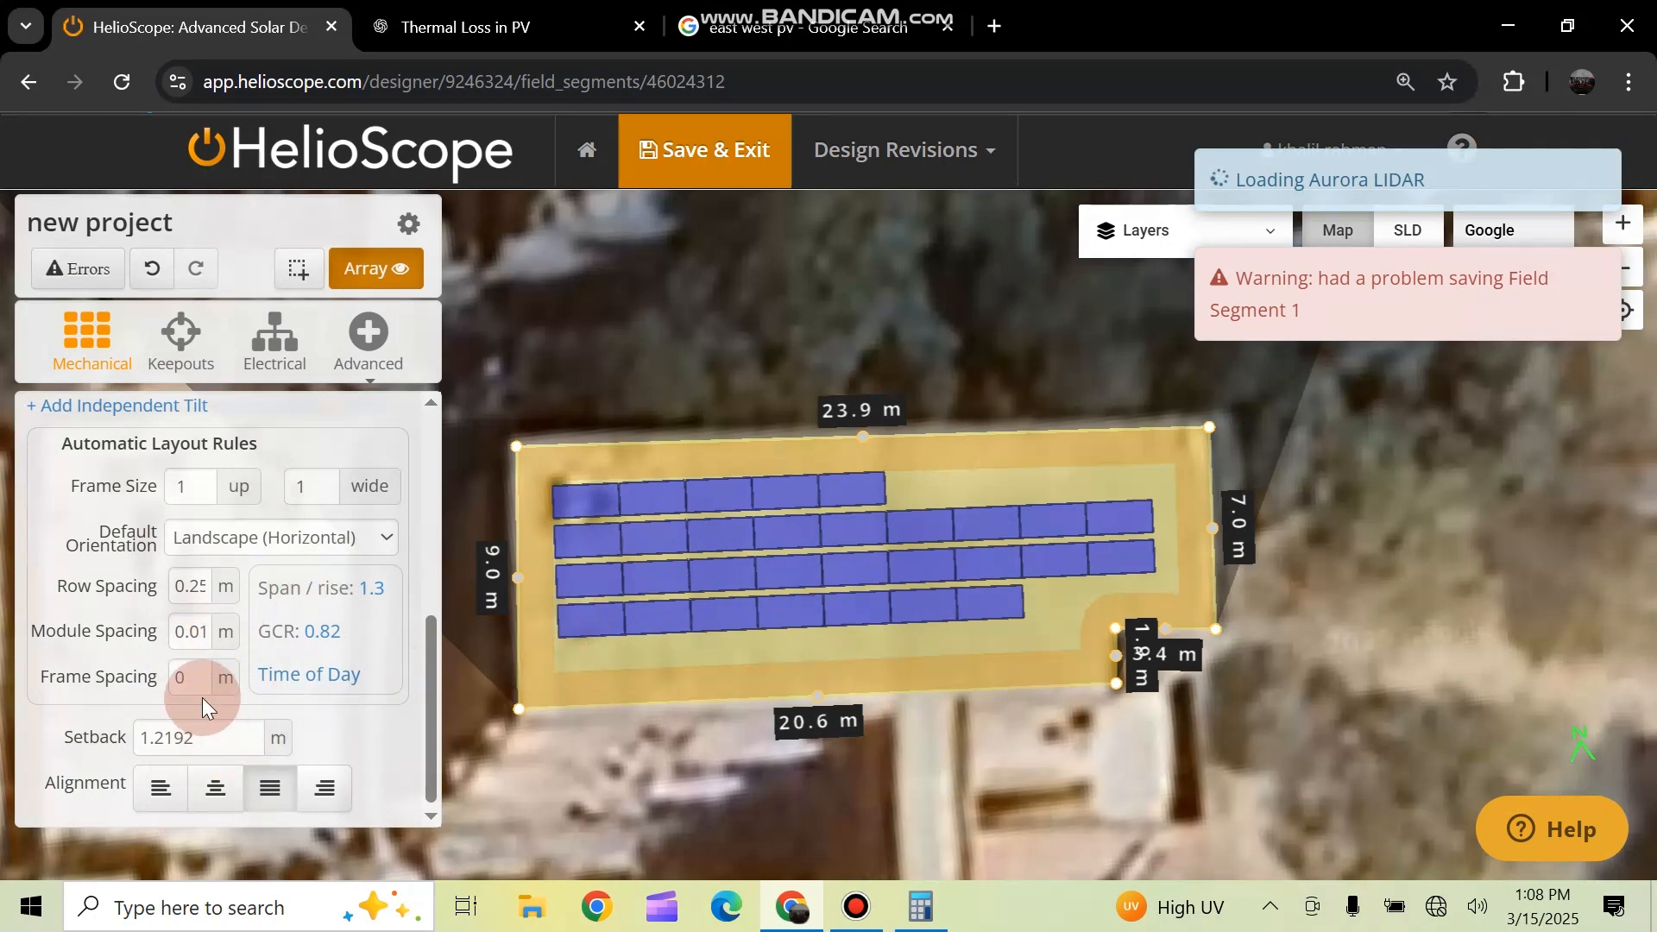
Set the field segment's setback to 0 m
{"action": "left_click_drag", "start_coordinate": [211, 736], "coordinate": [129, 737]}
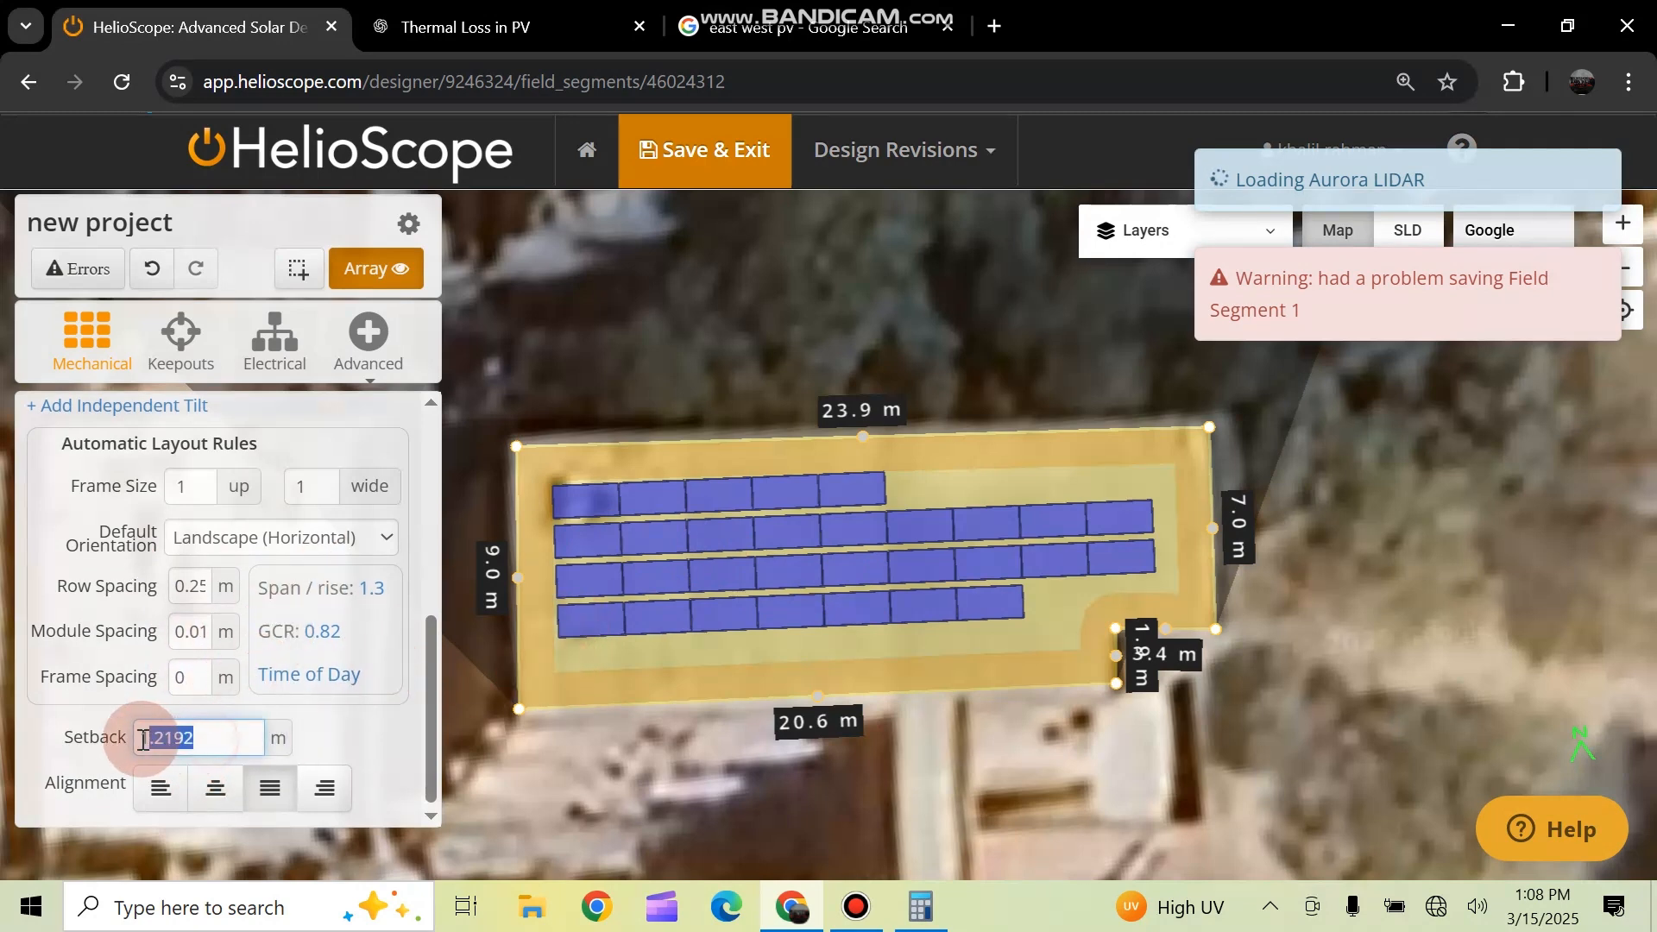
{"action": "type", "text": "0"}
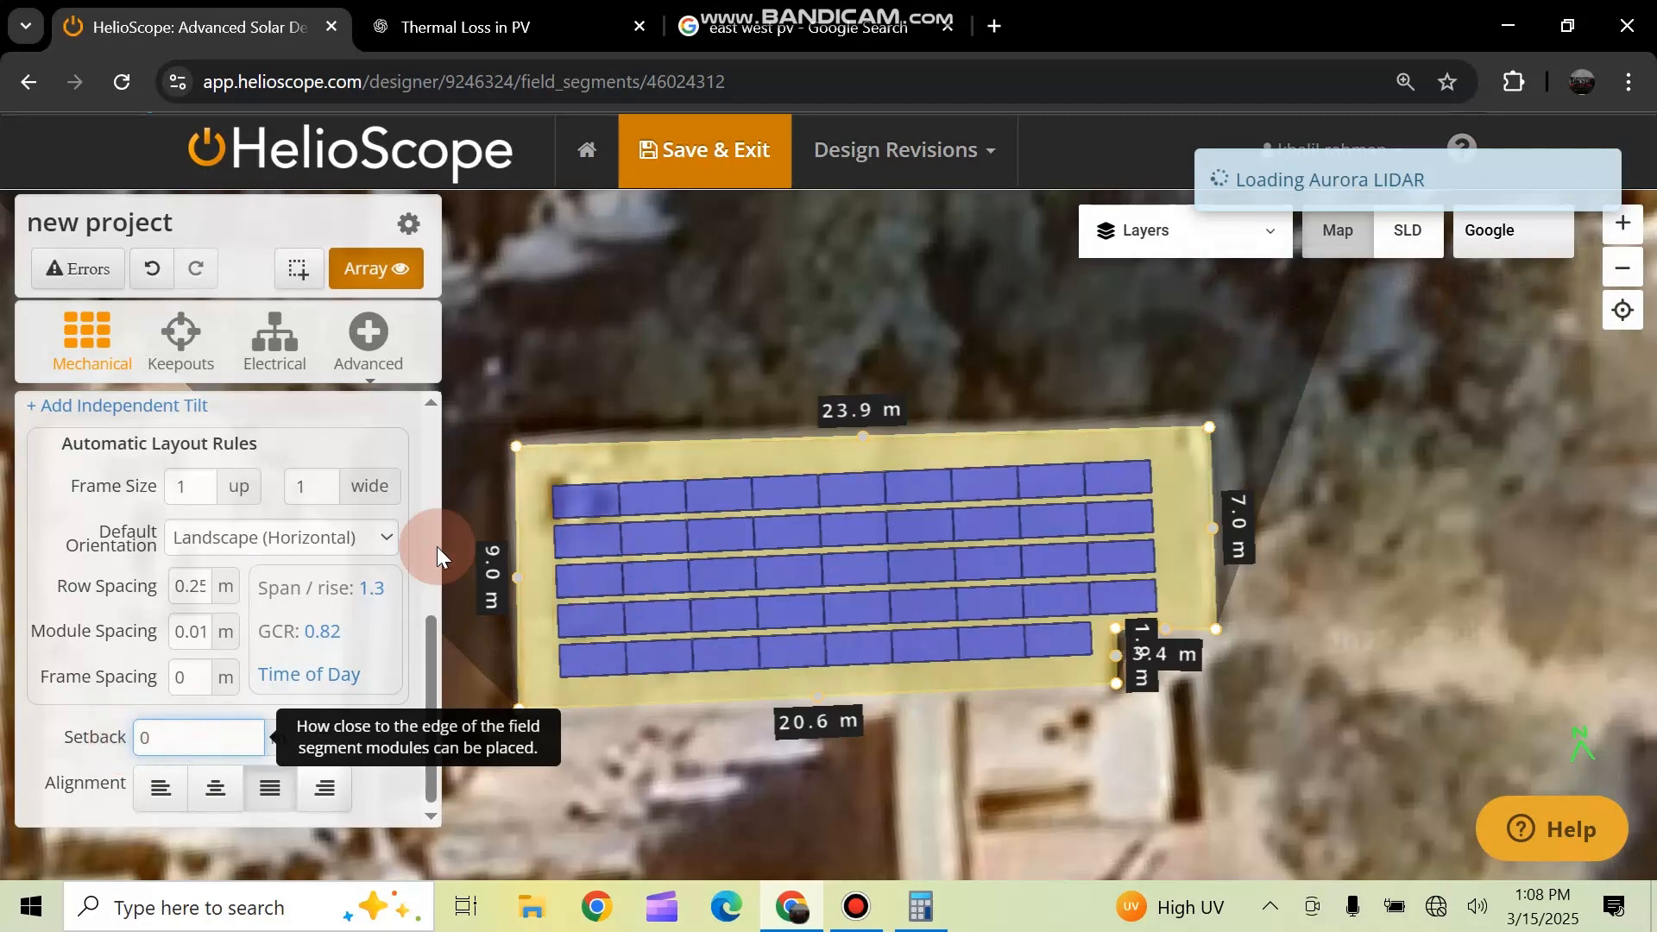
{"action": "left_click", "coordinate": [381, 772]}
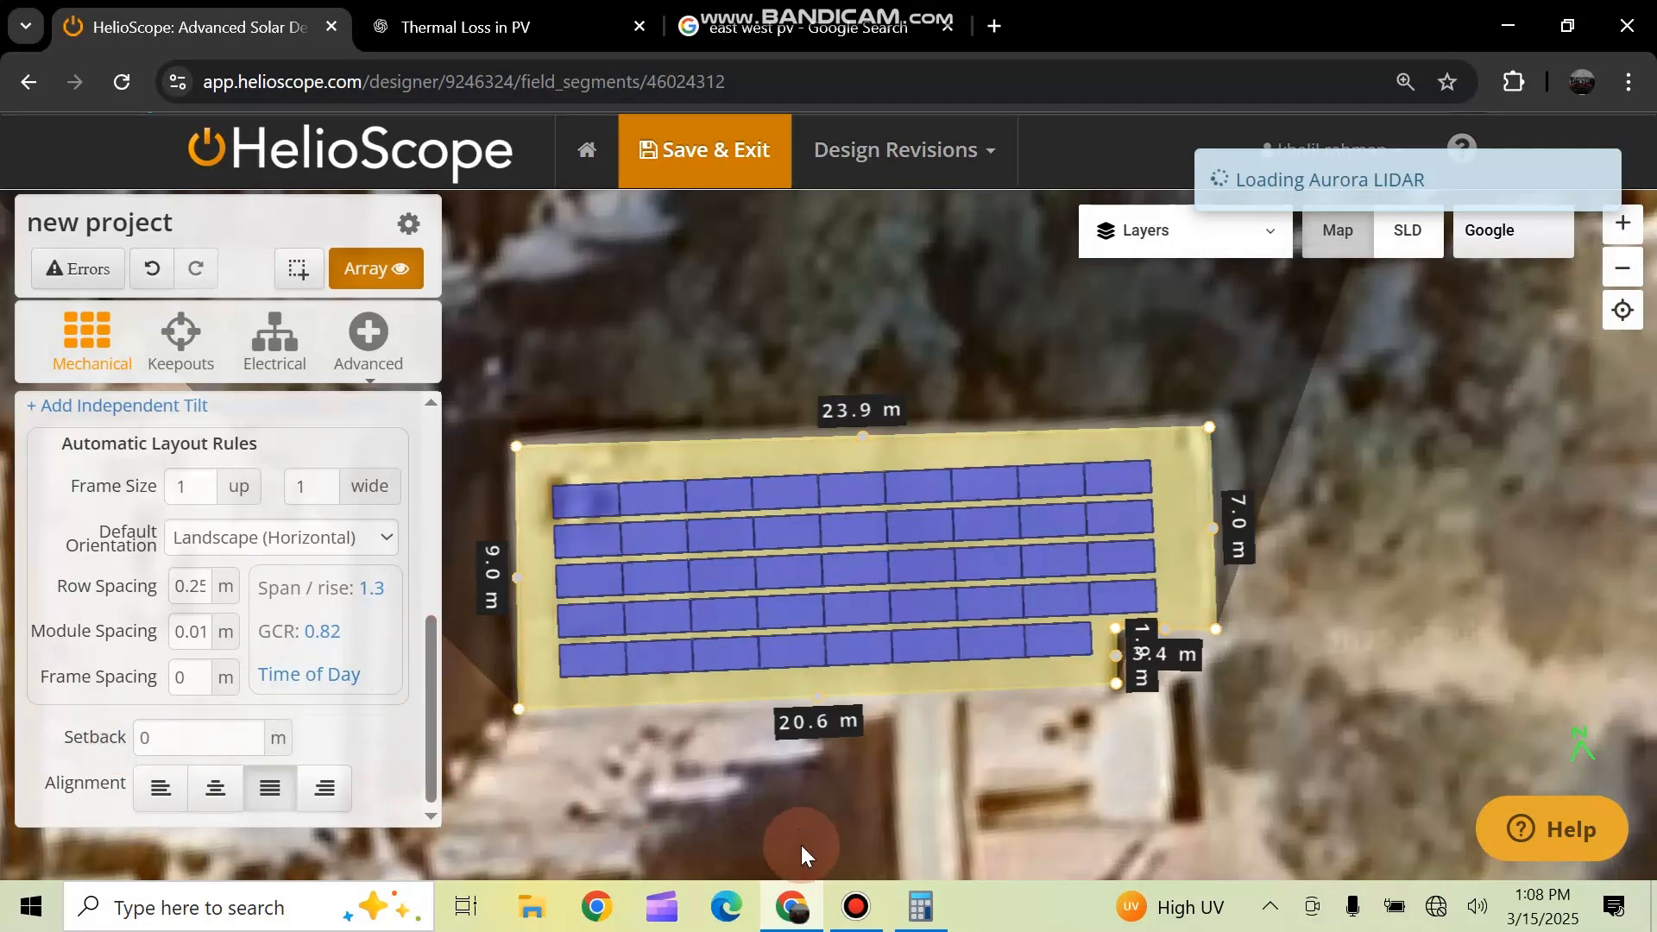
{"action": "left_click", "coordinate": [868, 922]}
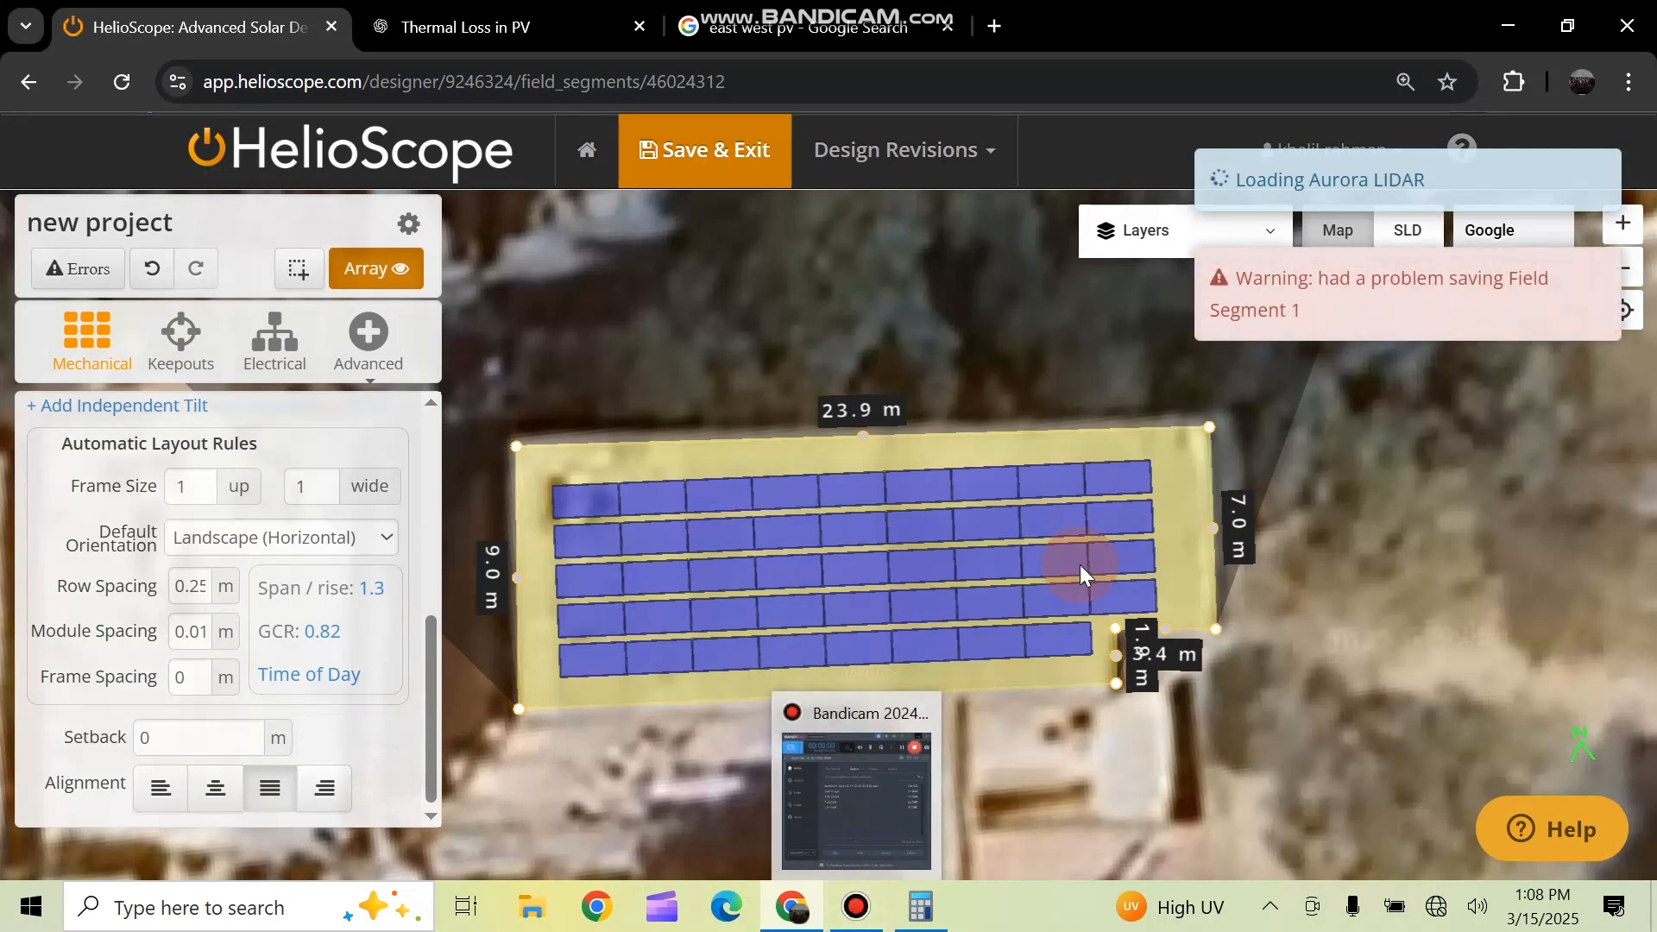
Try right alignment for the module rows and switch back to justified alignment
{"action": "left_click_drag", "start_coordinate": [847, 564], "coordinate": [841, 497]}
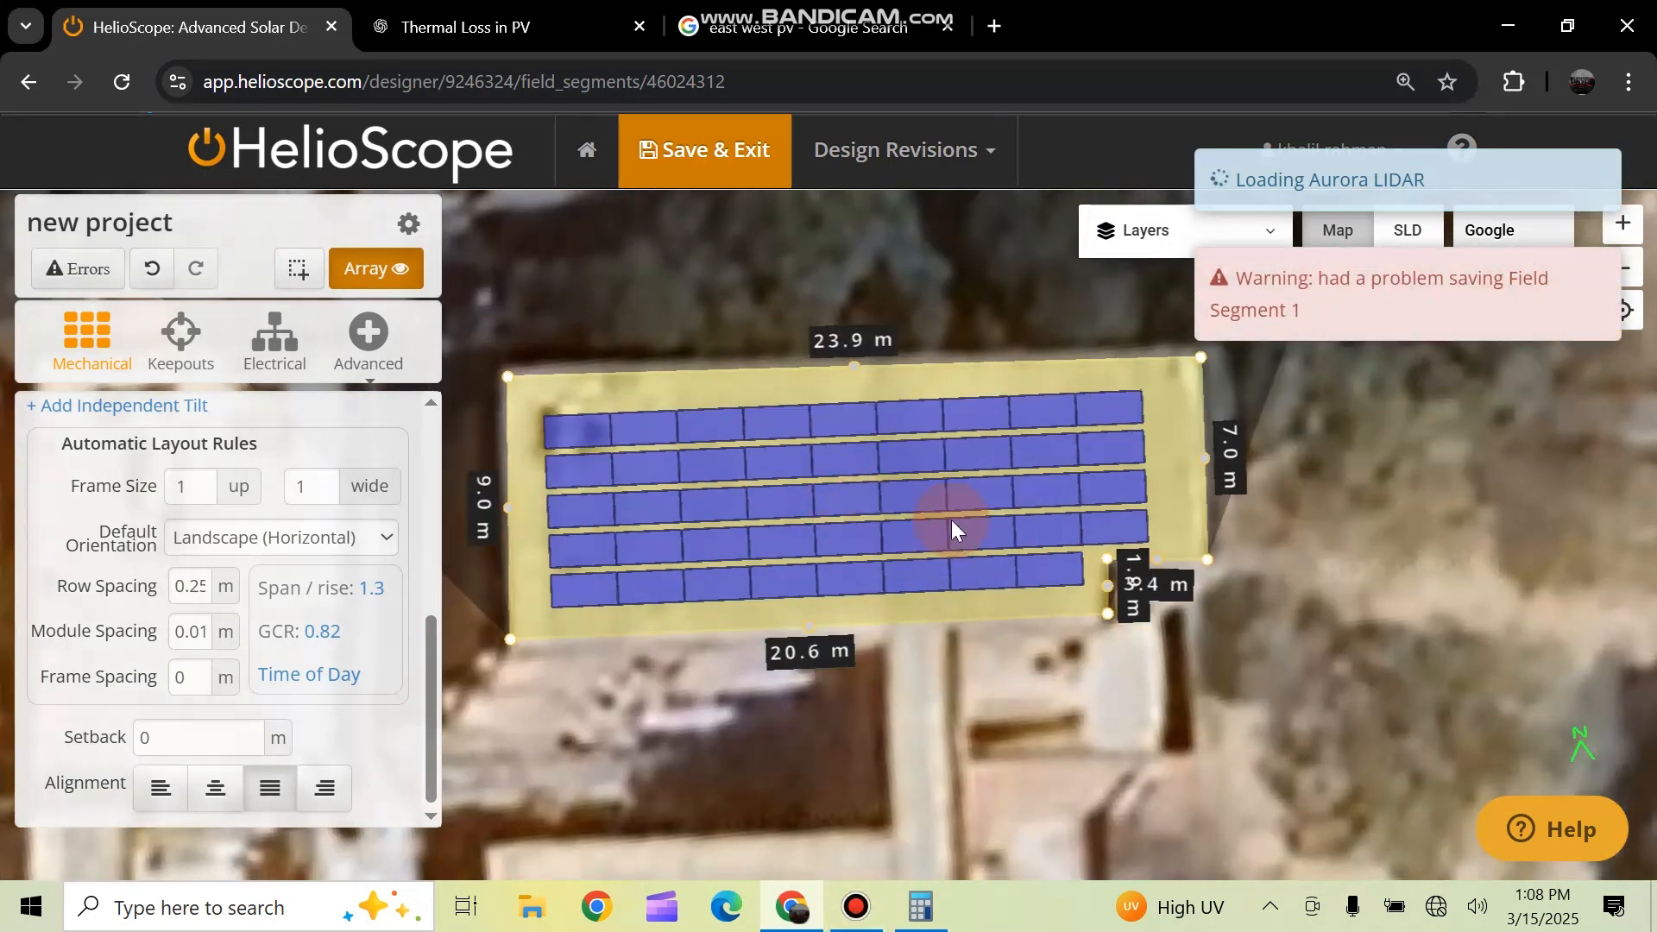
{"action": "left_click_drag", "start_coordinate": [882, 580], "coordinate": [857, 503]}
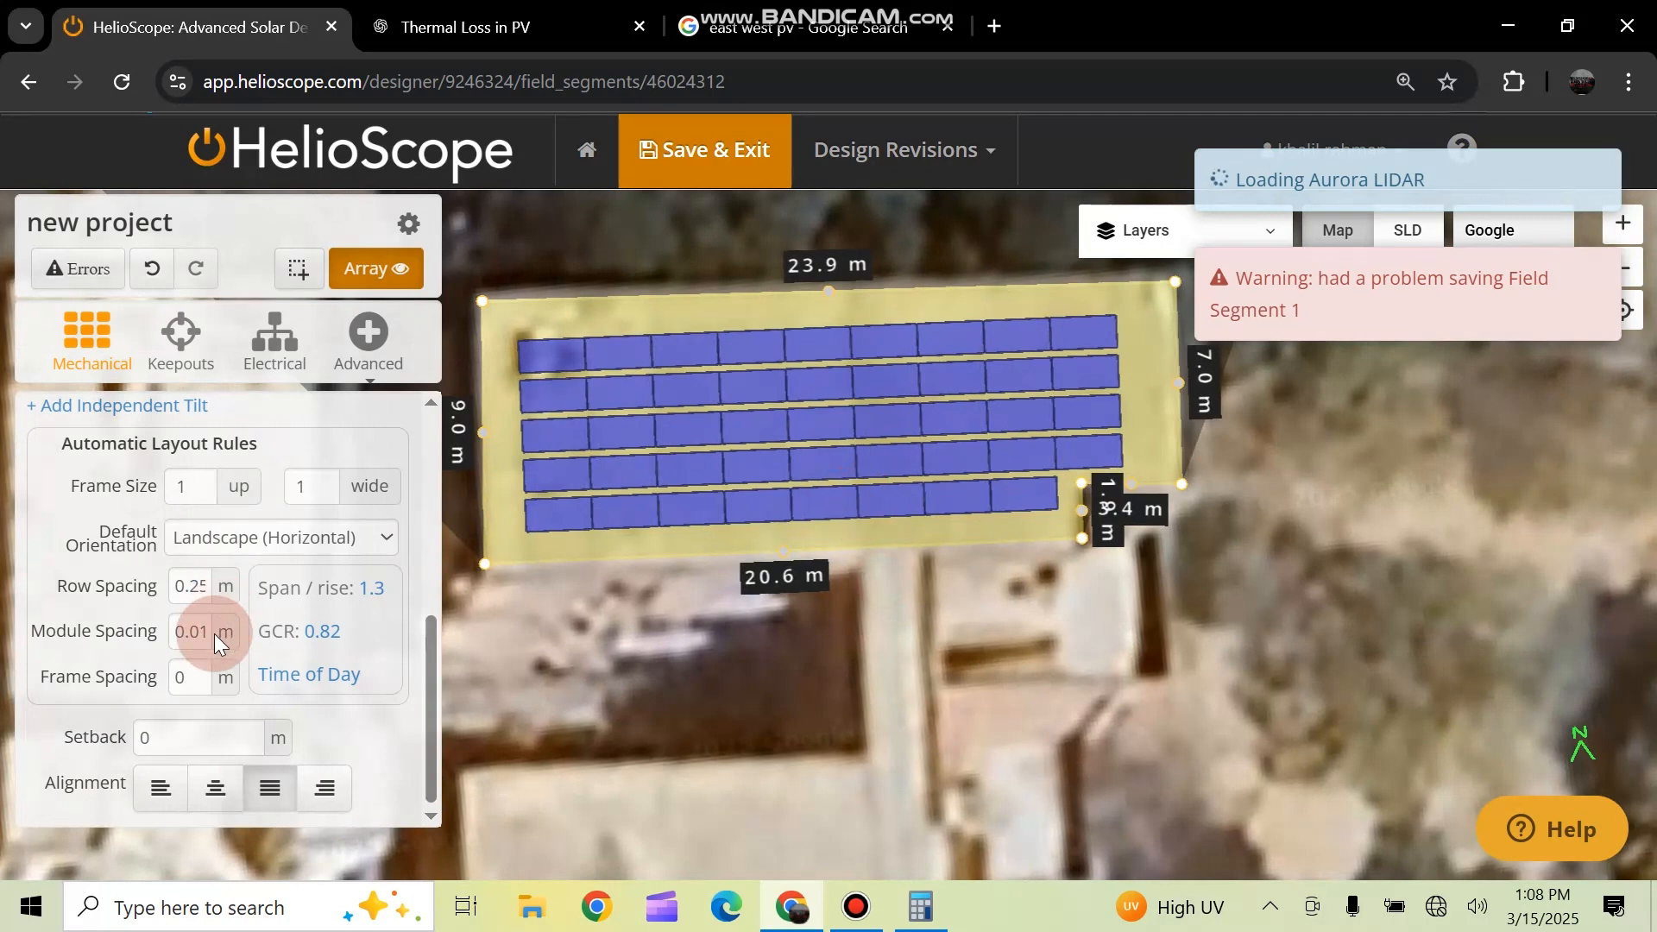
{"action": "left_click", "coordinate": [328, 788]}
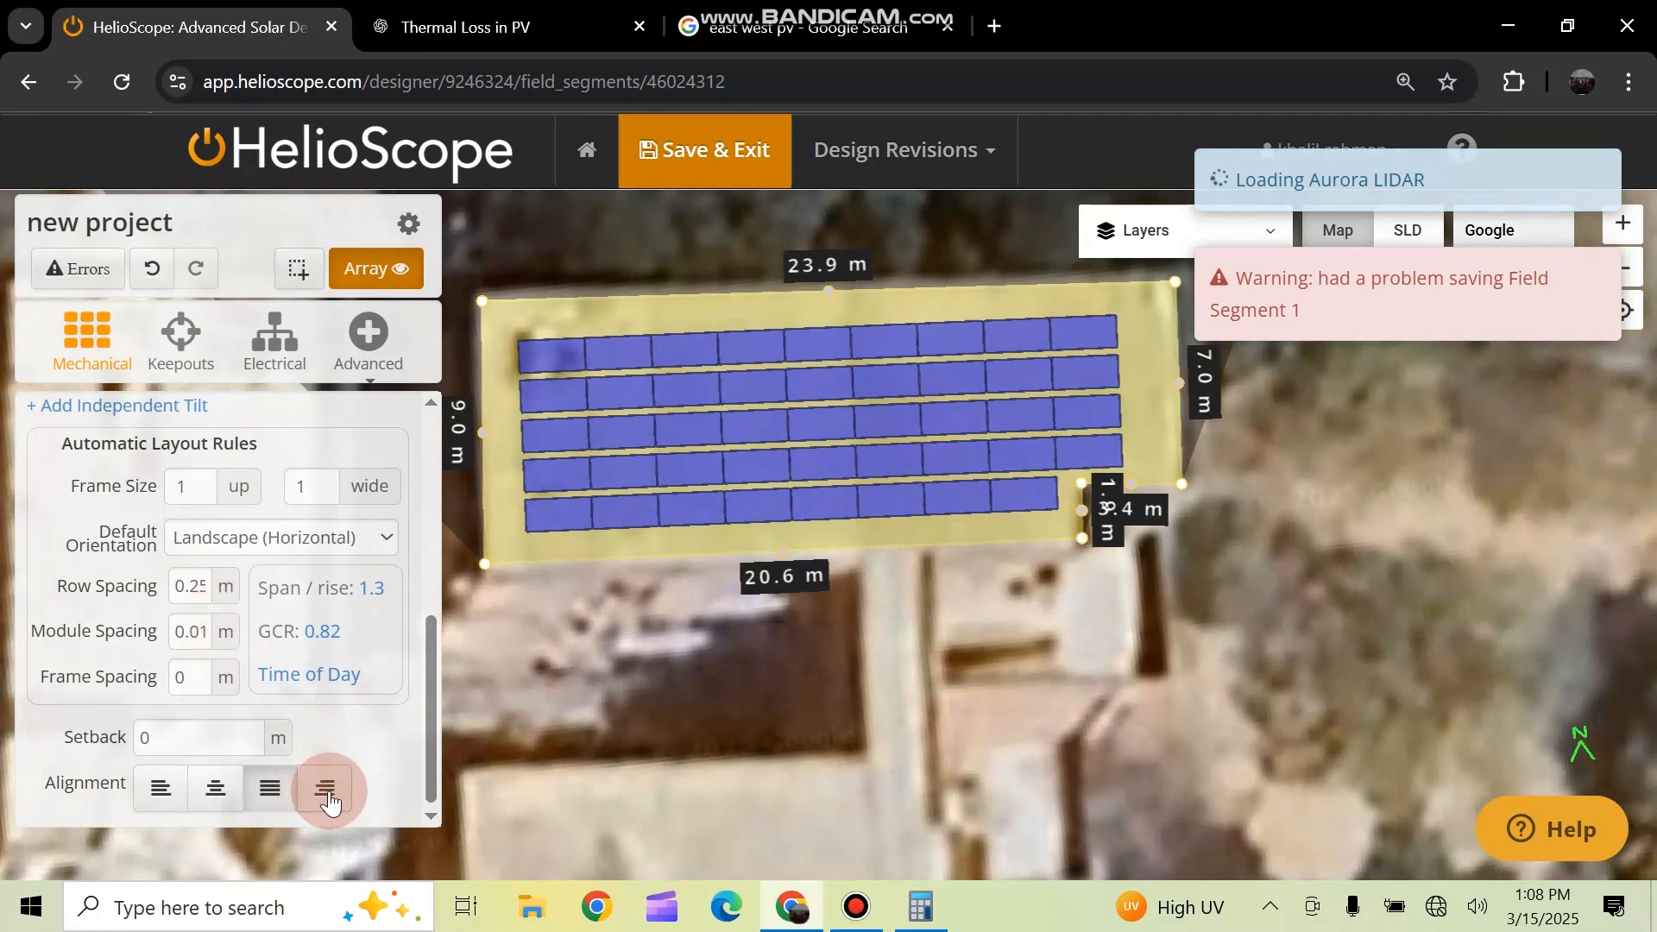
{"action": "left_click", "coordinate": [328, 788]}
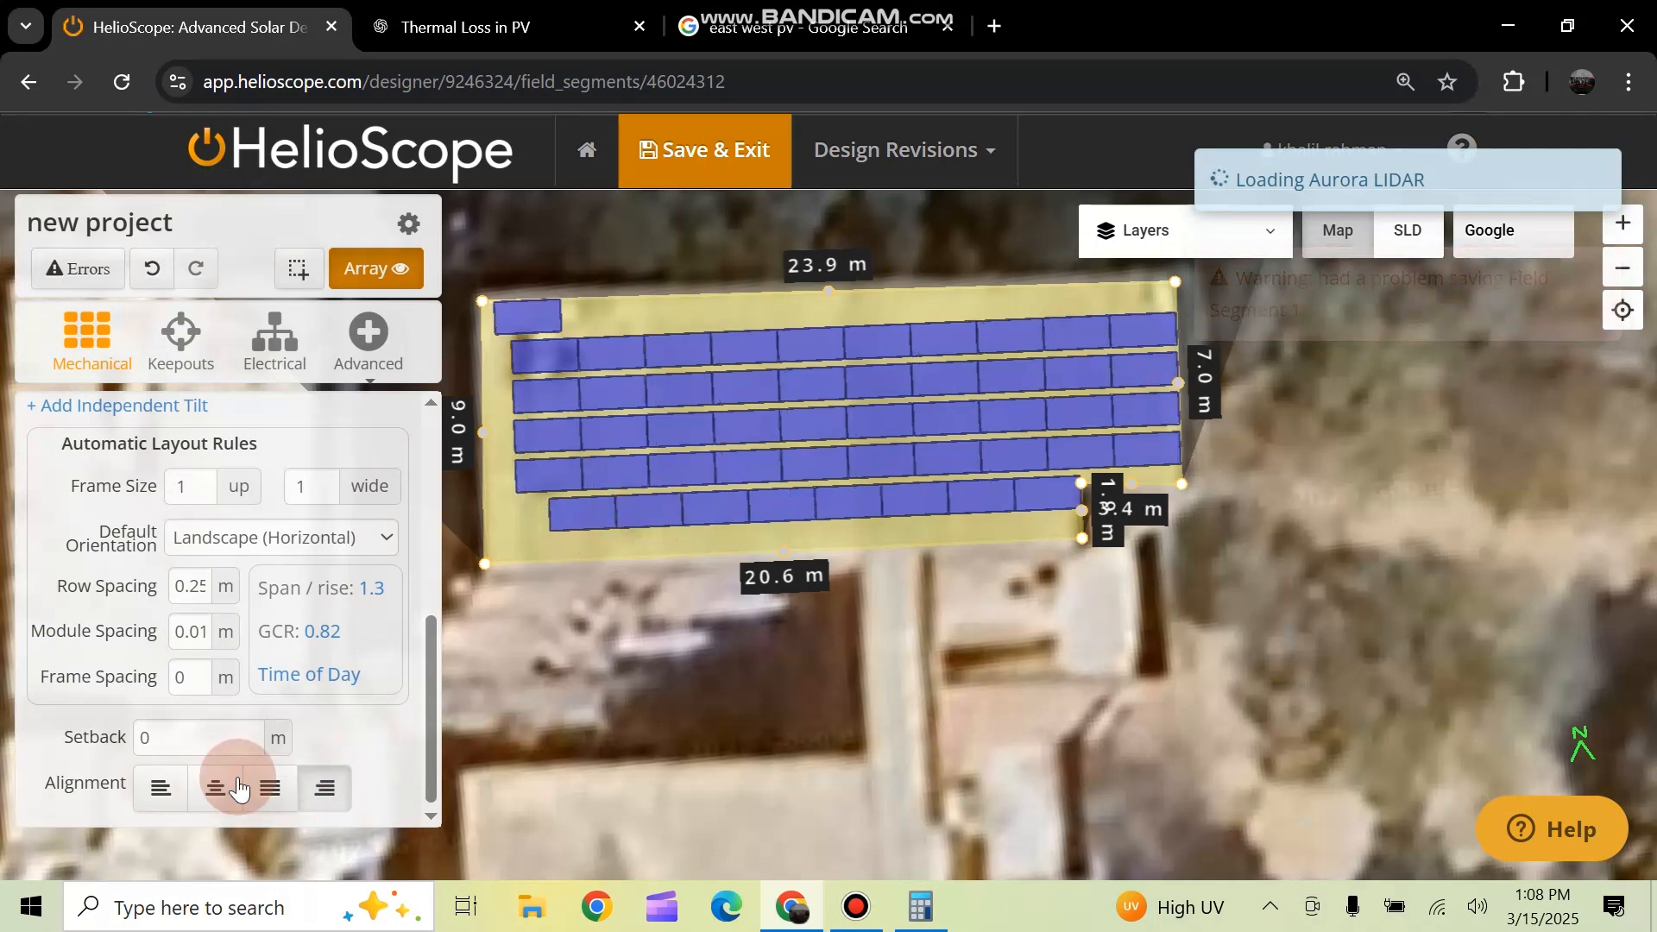
{"action": "left_click", "coordinate": [271, 788]}
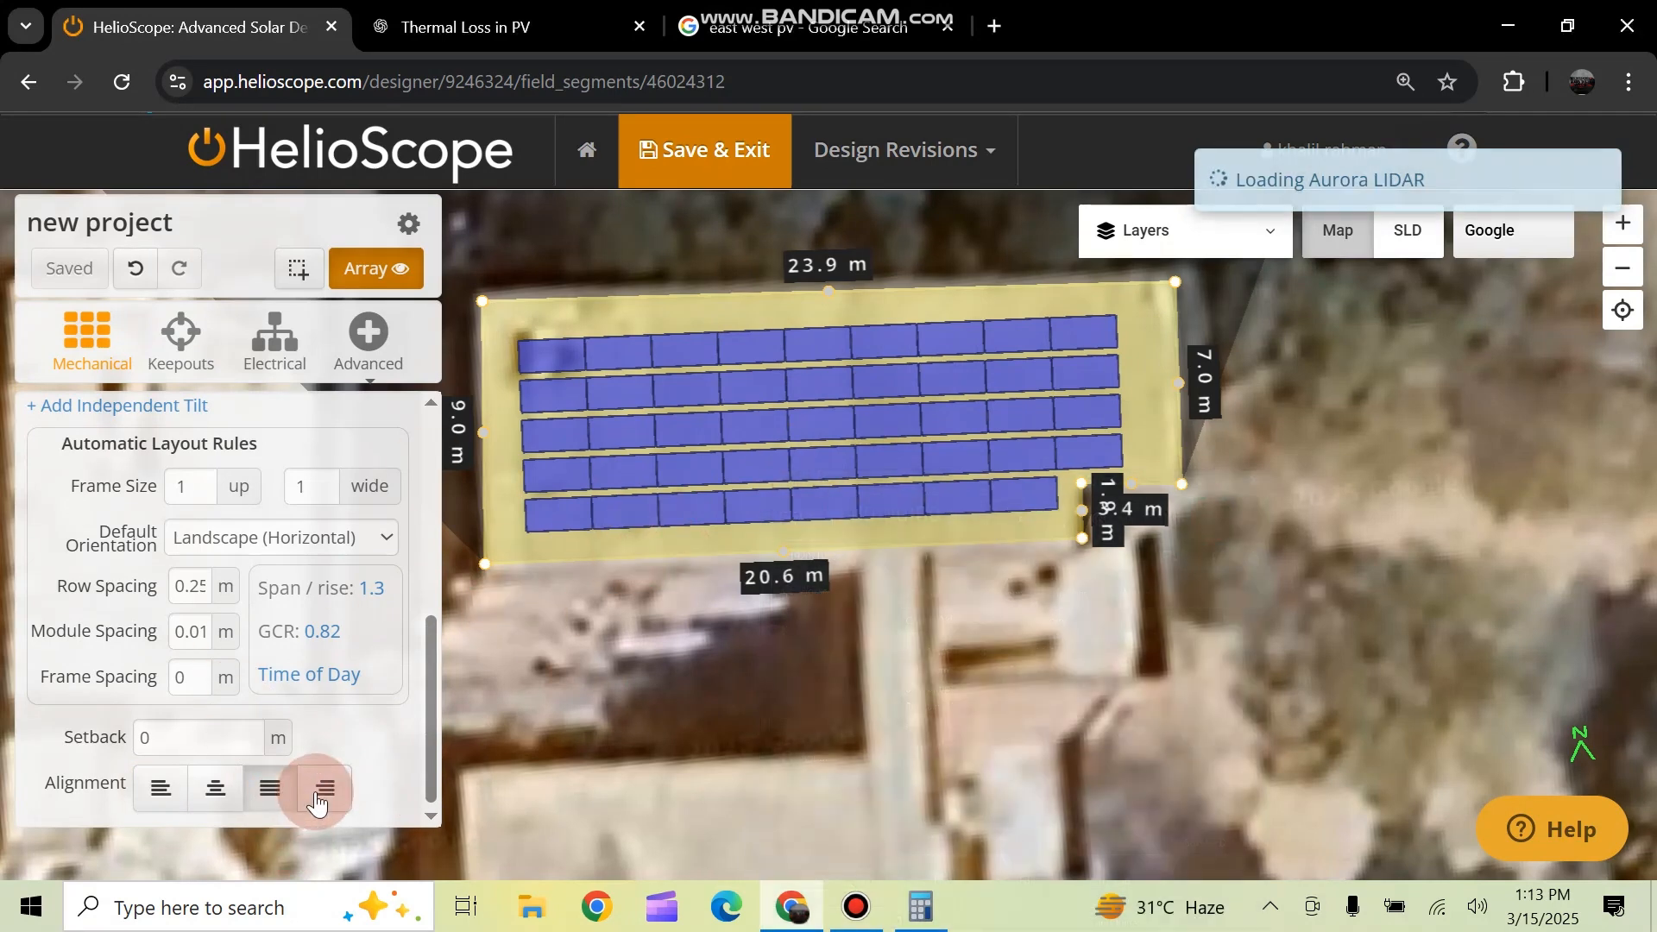
Realign the modules of Field Segment 1 with Align Modules to Click
{"action": "right_click", "coordinate": [787, 555]}
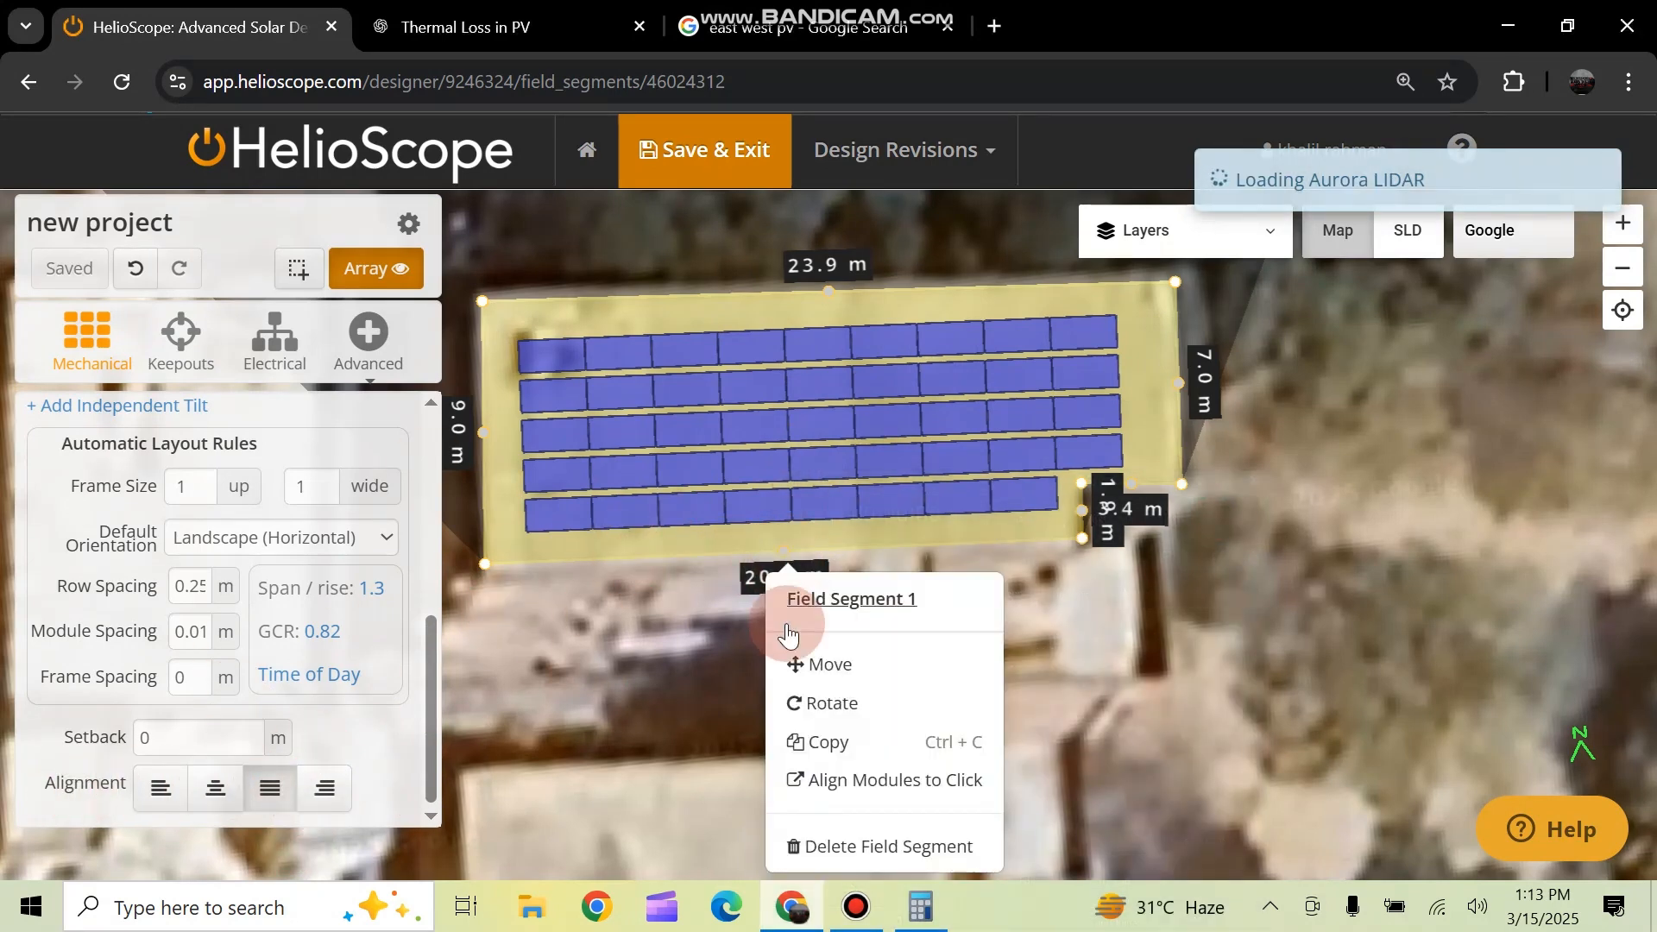
{"action": "left_click", "coordinate": [911, 779]}
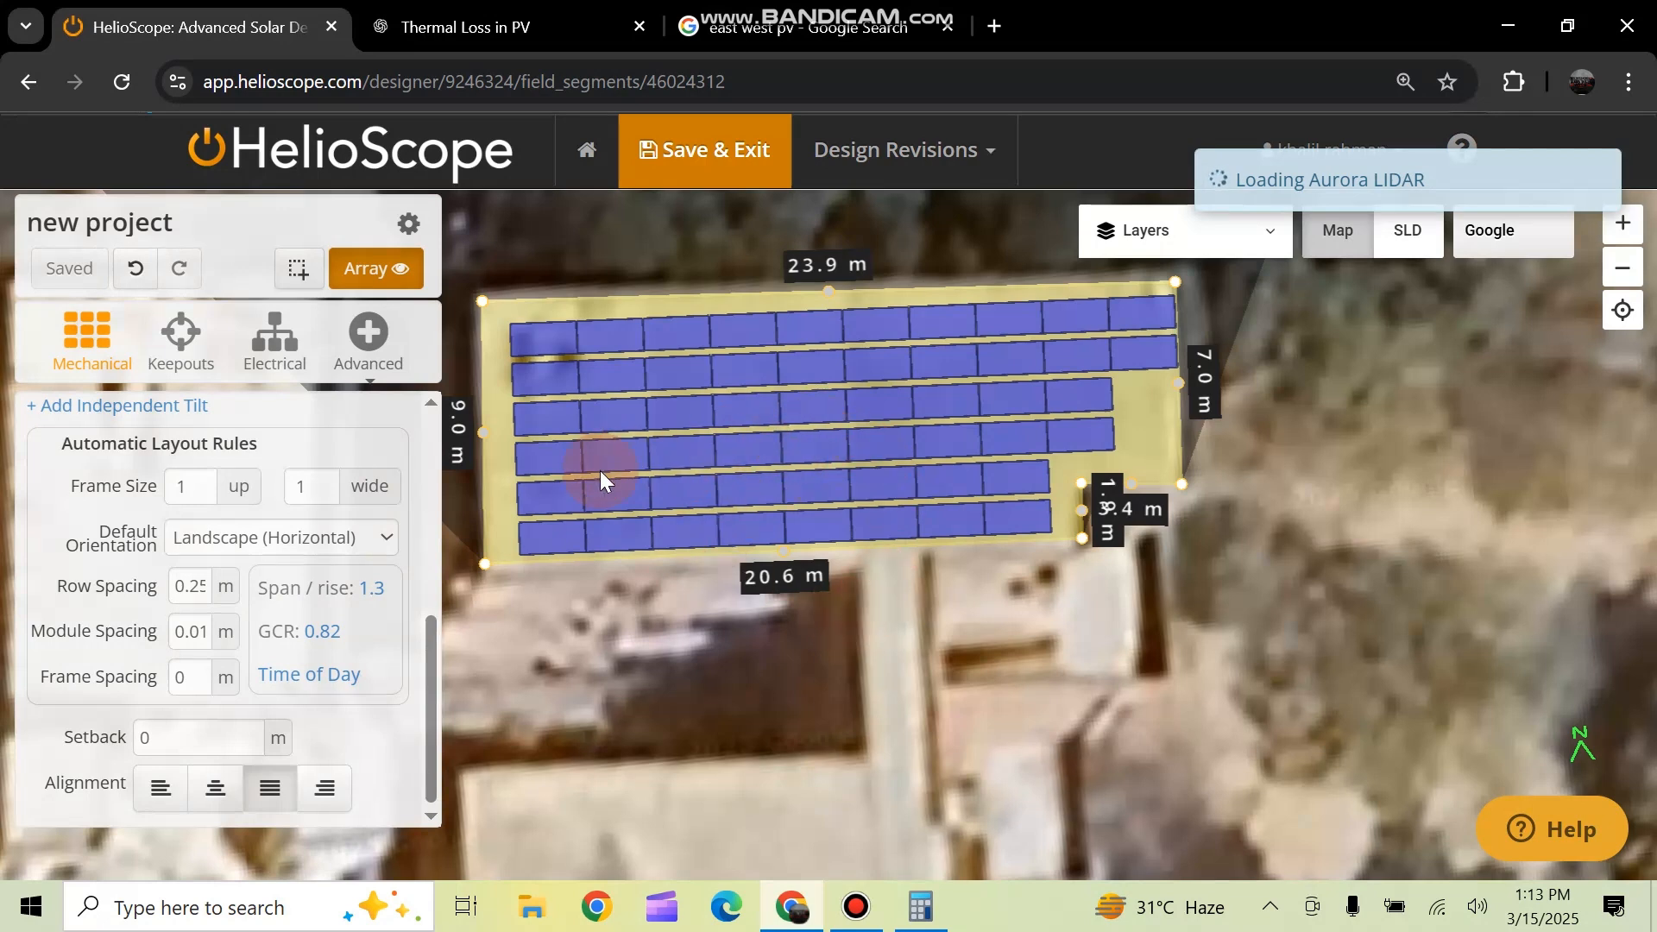
Review the racking options, leaving Fixed Tilt Racking selected, and inspect the realigned rows on the roof
{"action": "scroll", "coordinate": [246, 570], "scroll_direction": "up", "scroll_amount": 5}
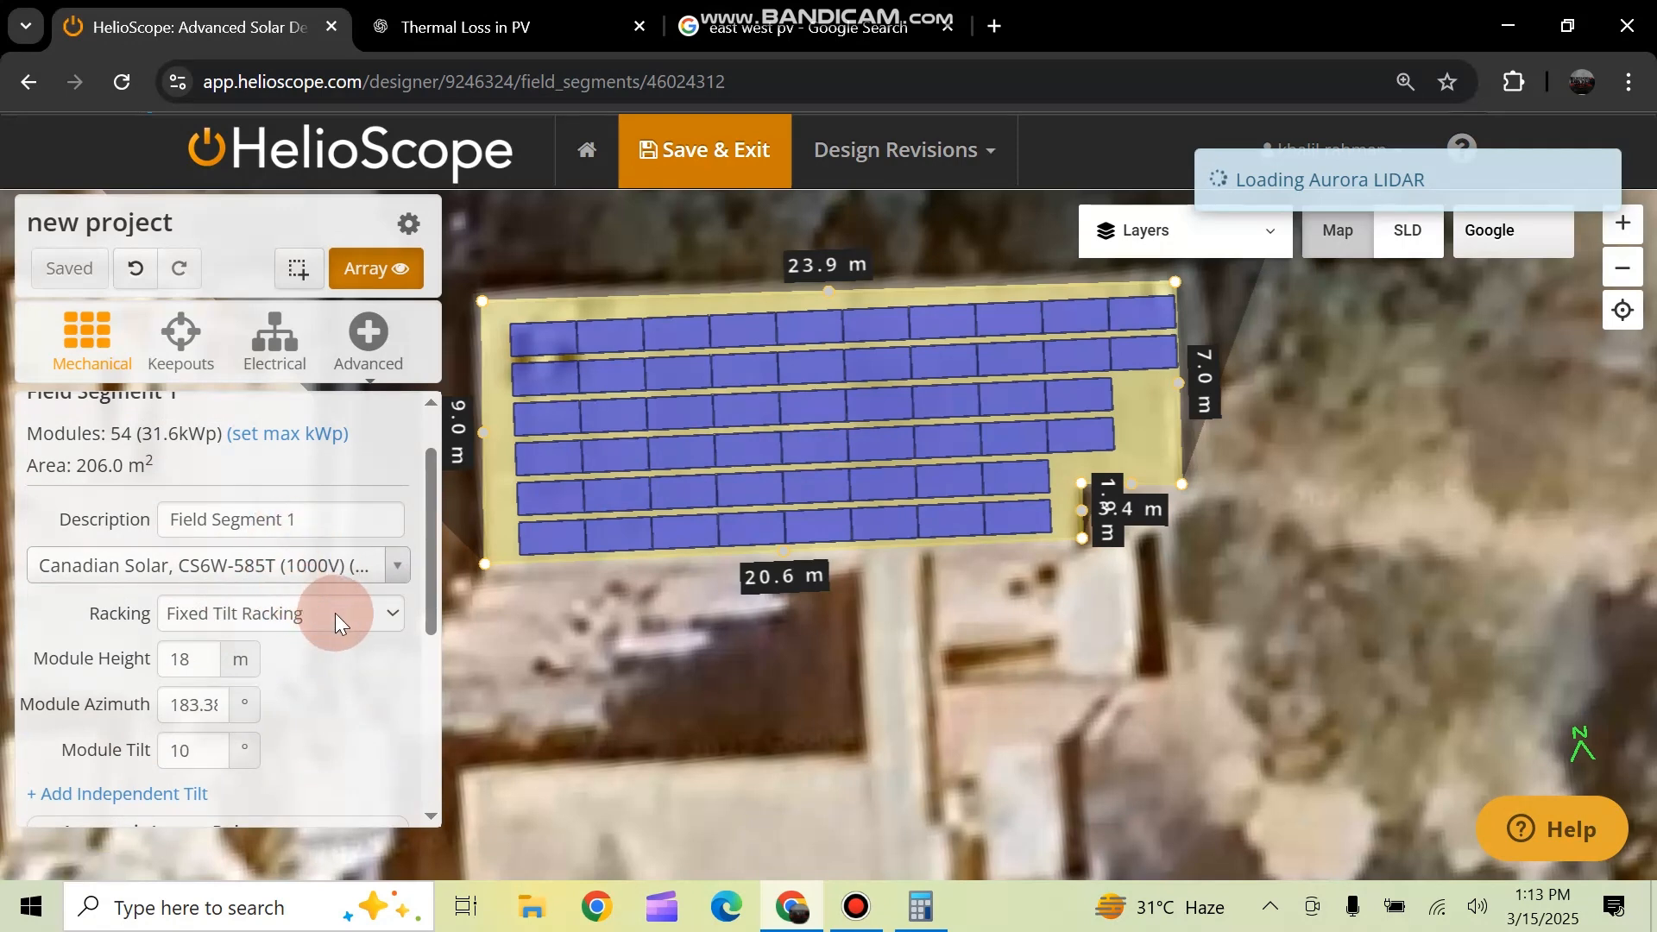
{"action": "left_click", "coordinate": [390, 615]}
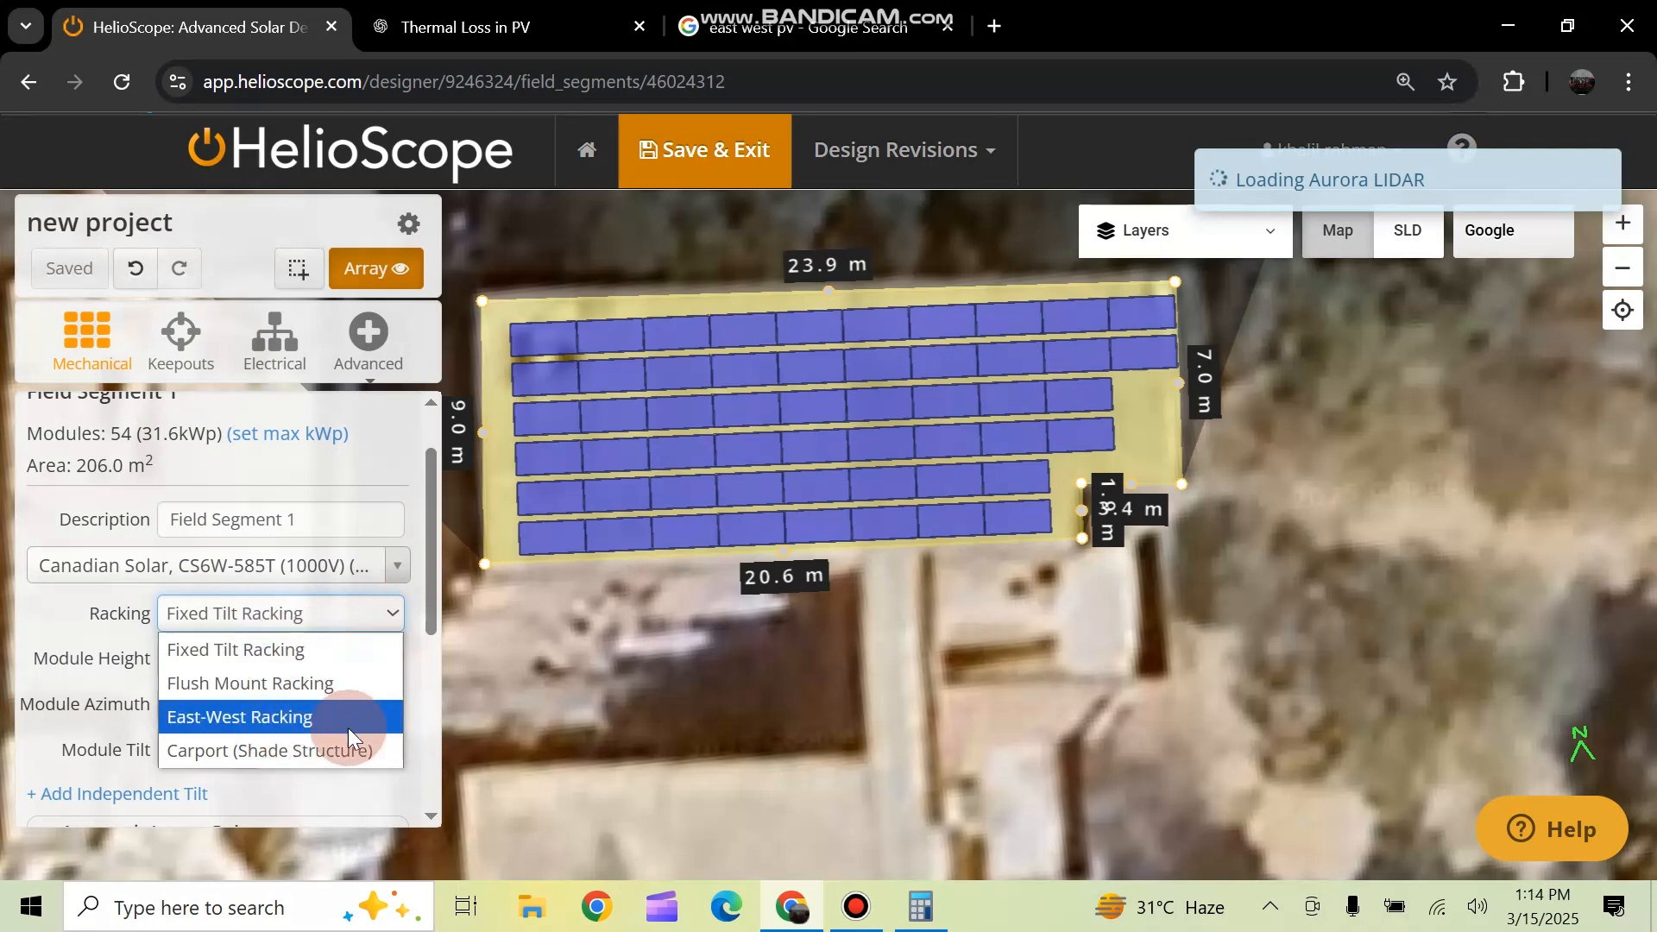
{"action": "left_click", "coordinate": [391, 617]}
{"action": "left_click", "coordinate": [710, 423]}
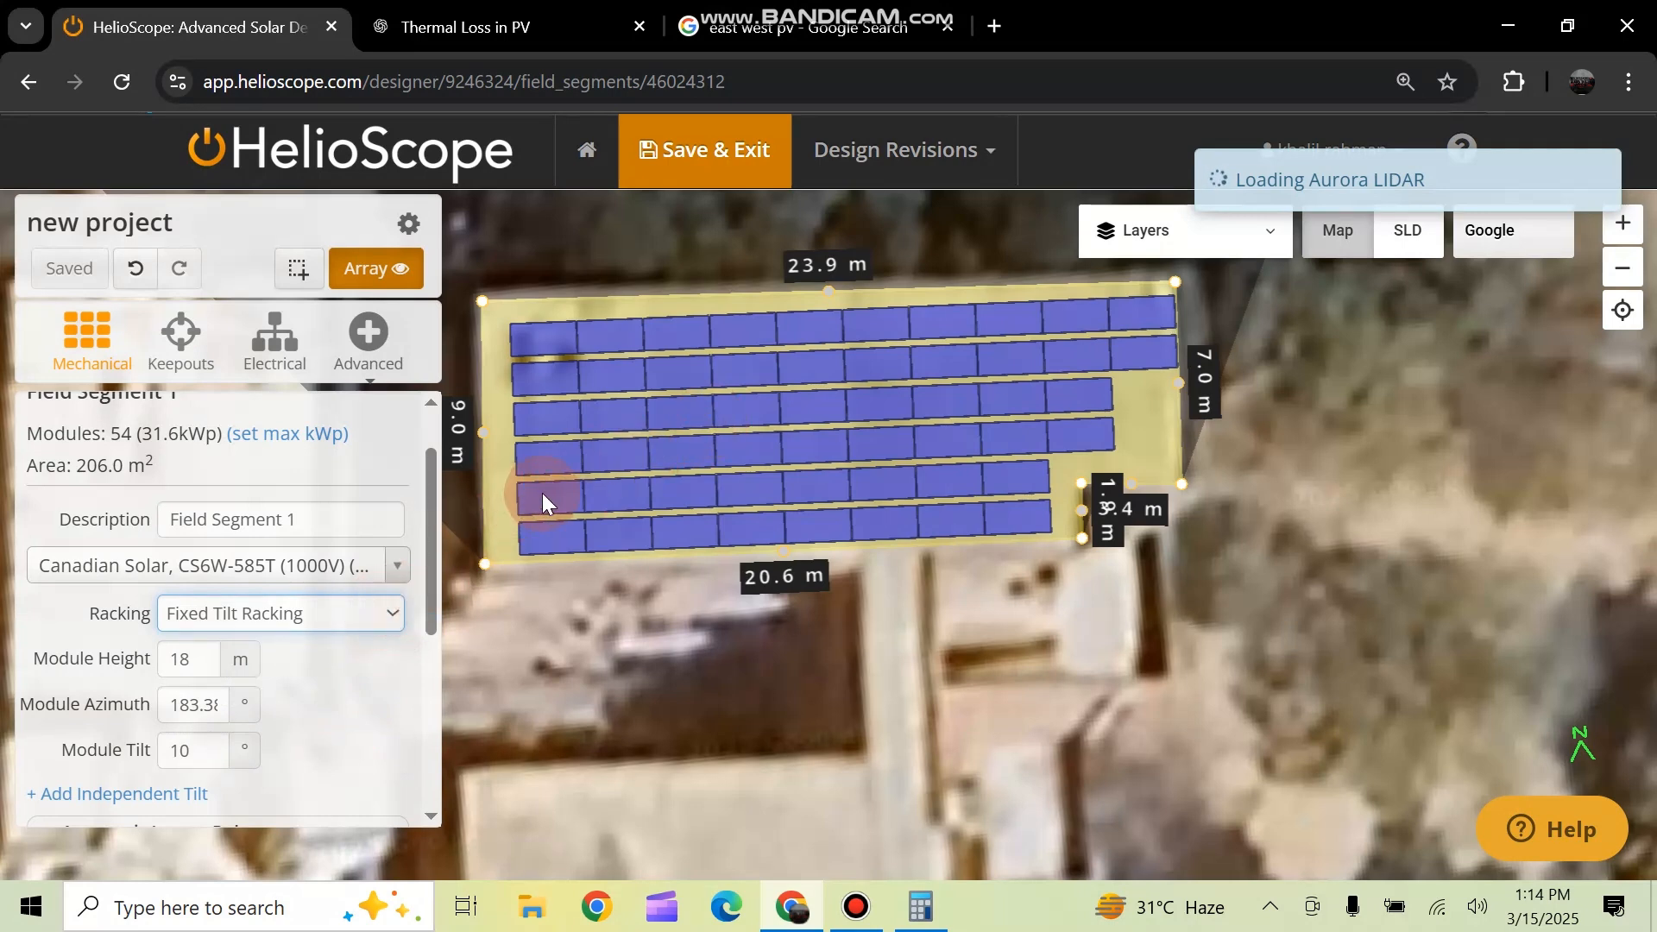
{"action": "left_click_drag", "start_coordinate": [561, 485], "coordinate": [800, 387]}
{"action": "left_click_drag", "start_coordinate": [725, 488], "coordinate": [547, 614]}
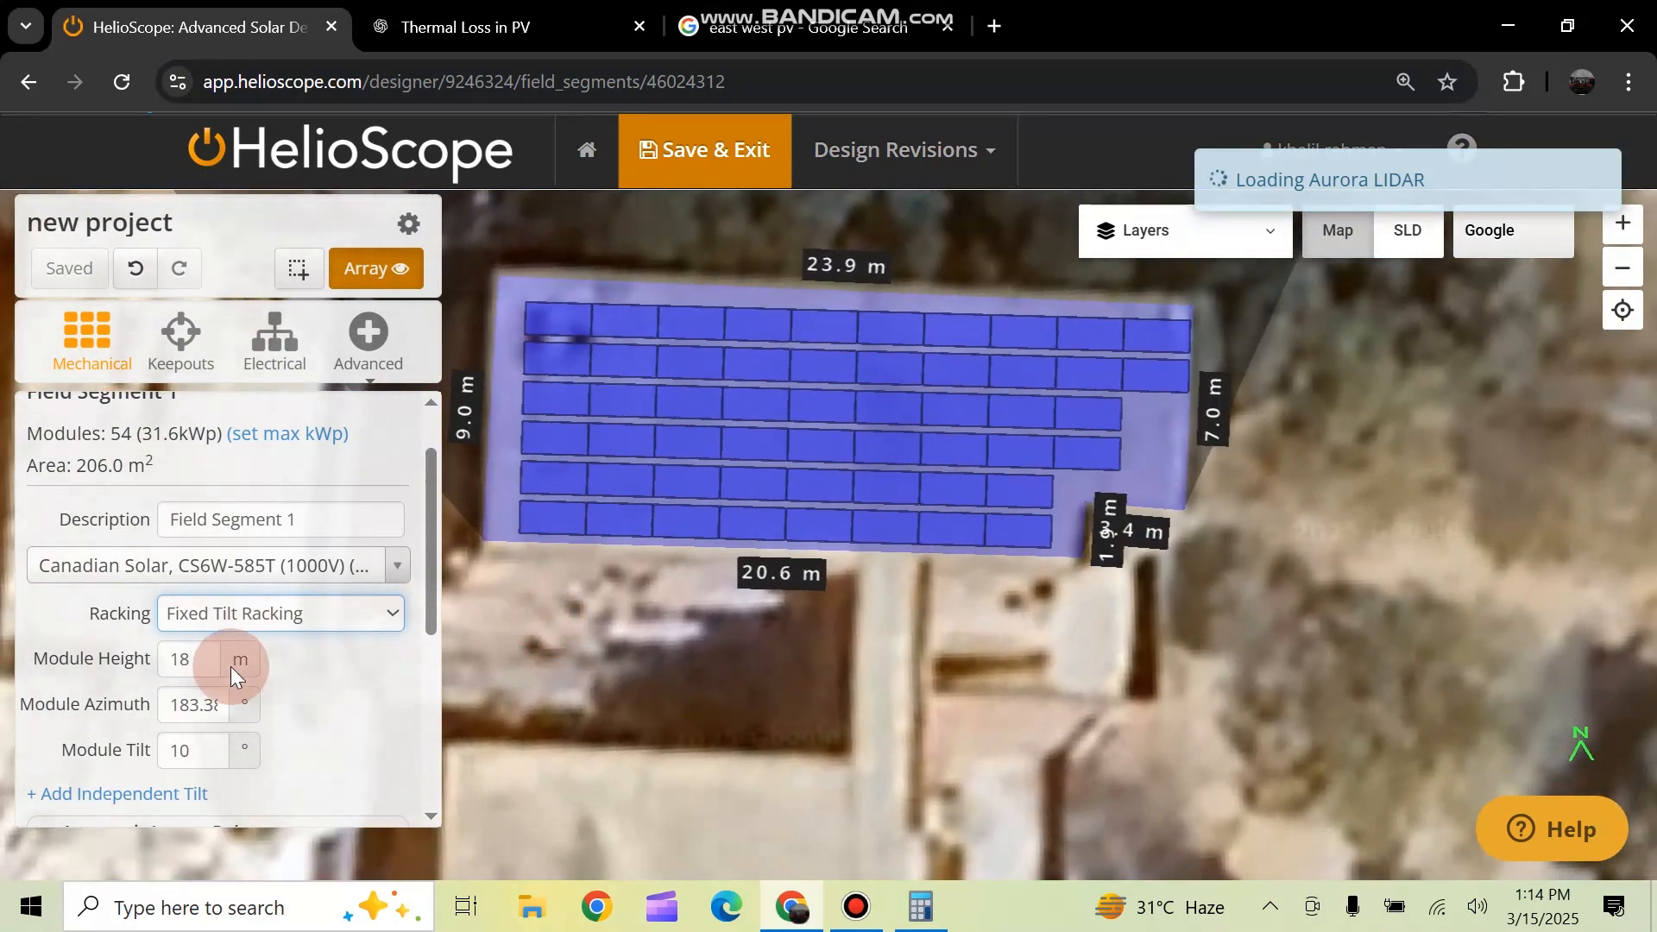
Examine the racking, module height, azimuth and tilt settings of Field Segment 1 against its module rows on the roof
{"action": "scroll", "coordinate": [227, 667], "scroll_direction": "down", "scroll_amount": 3}
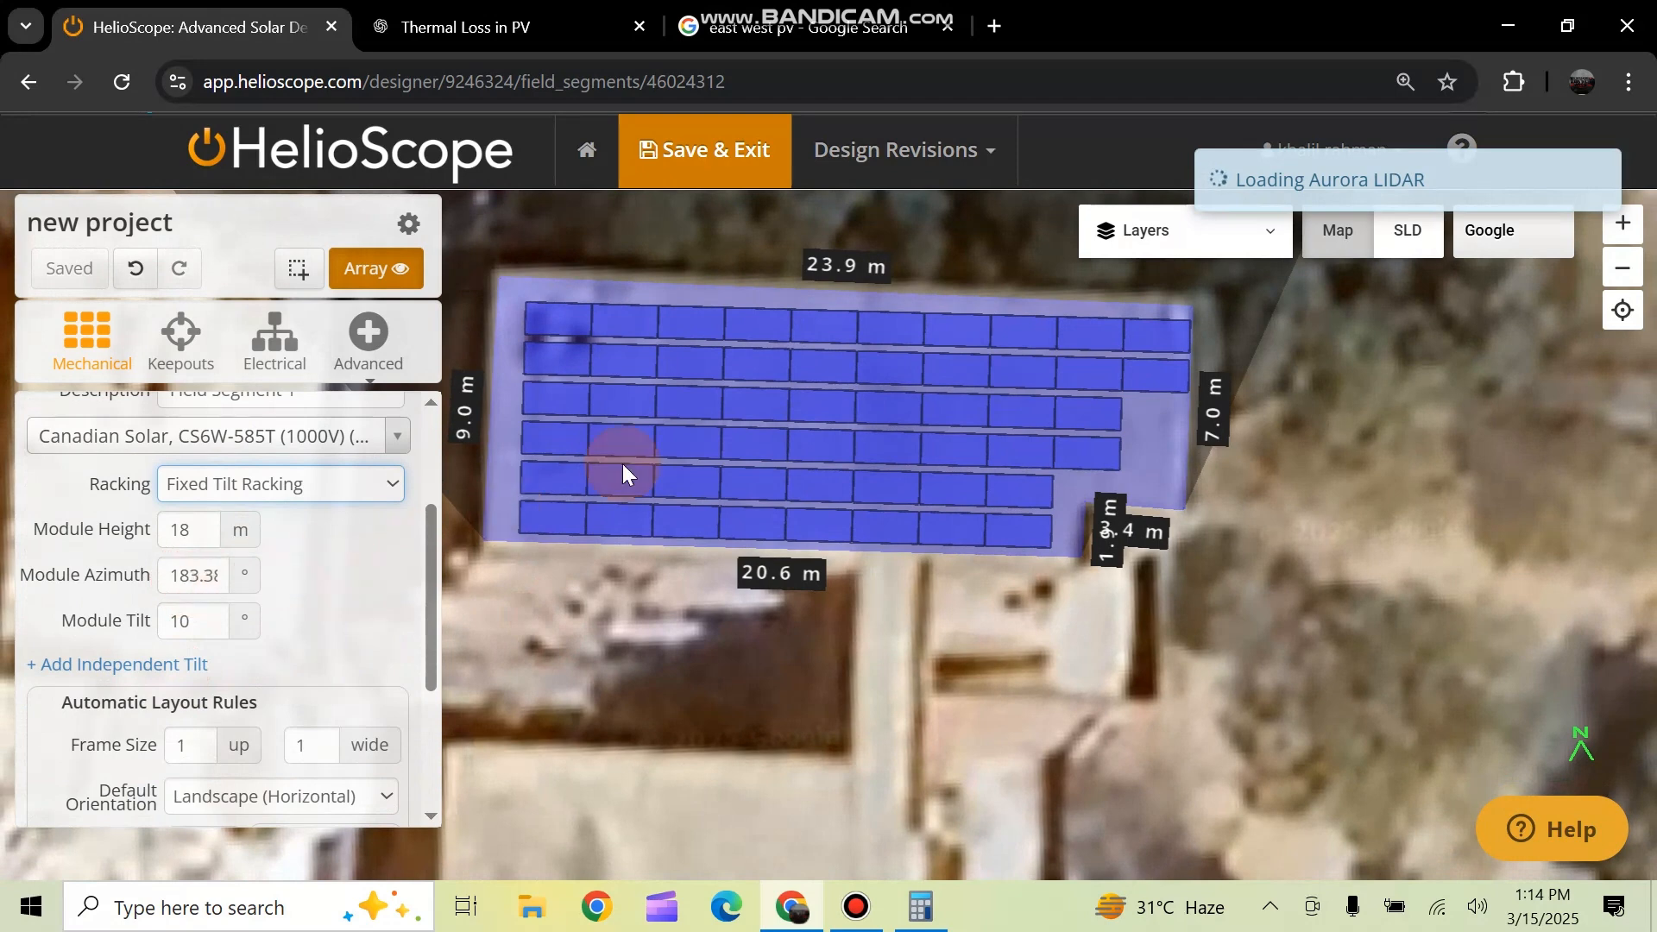
{"action": "left_click", "coordinate": [671, 444]}
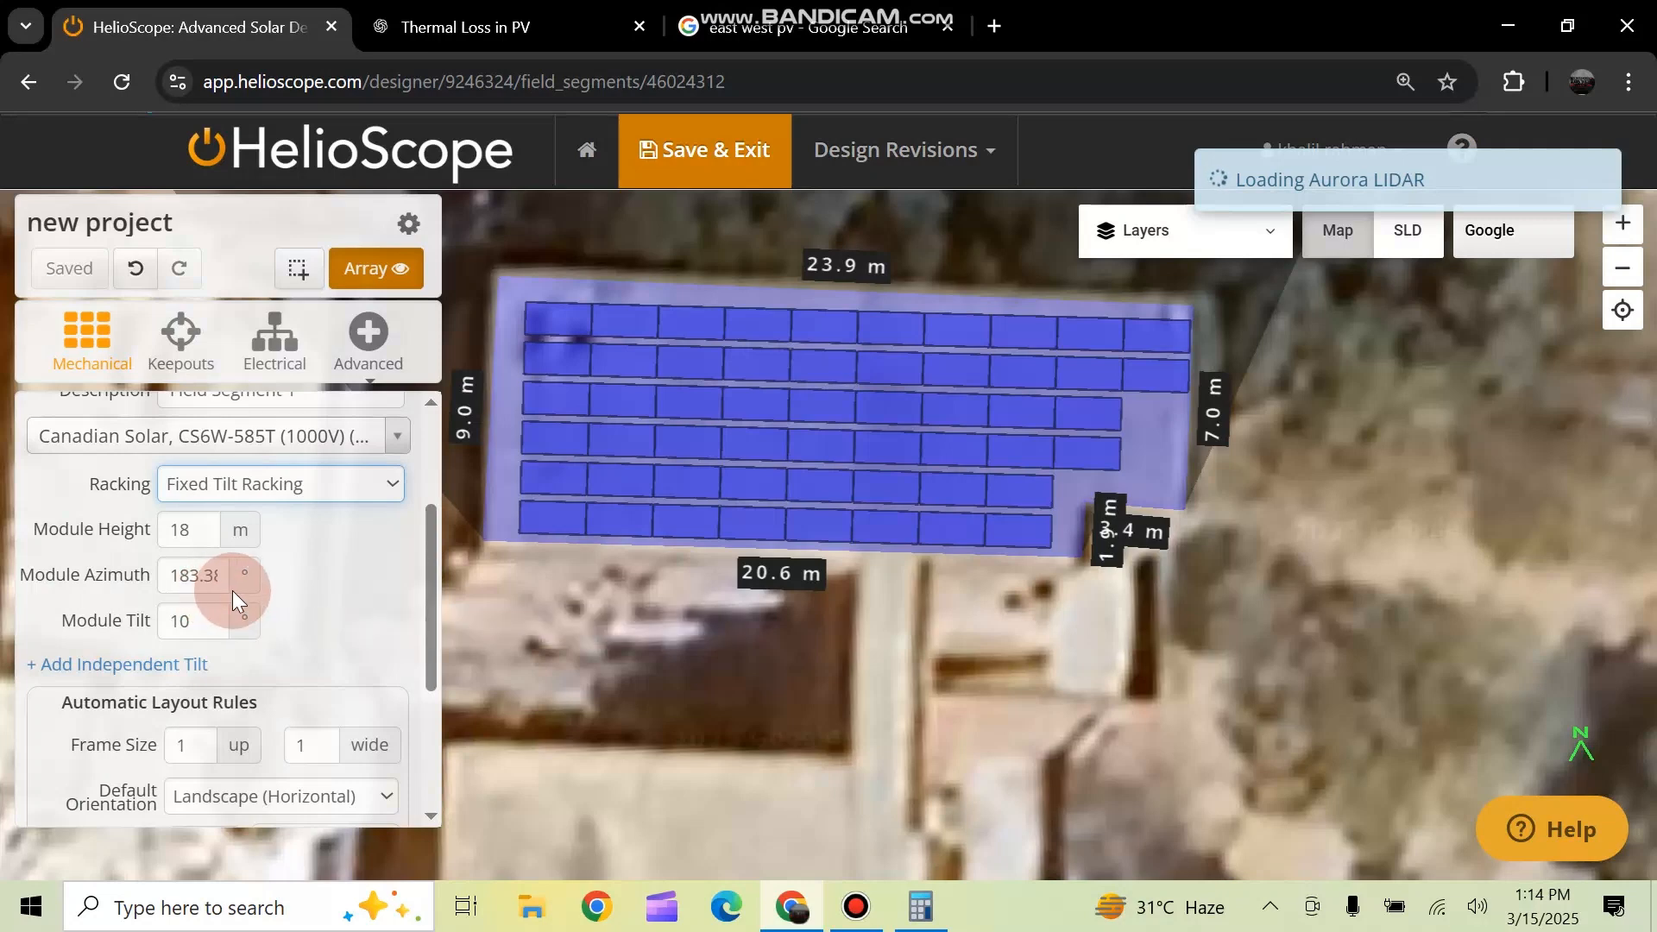
{"action": "left_click", "coordinate": [208, 624]}
{"action": "double_click", "coordinate": [181, 623]}
{"action": "scroll", "coordinate": [281, 552], "scroll_direction": "up", "scroll_amount": 3}
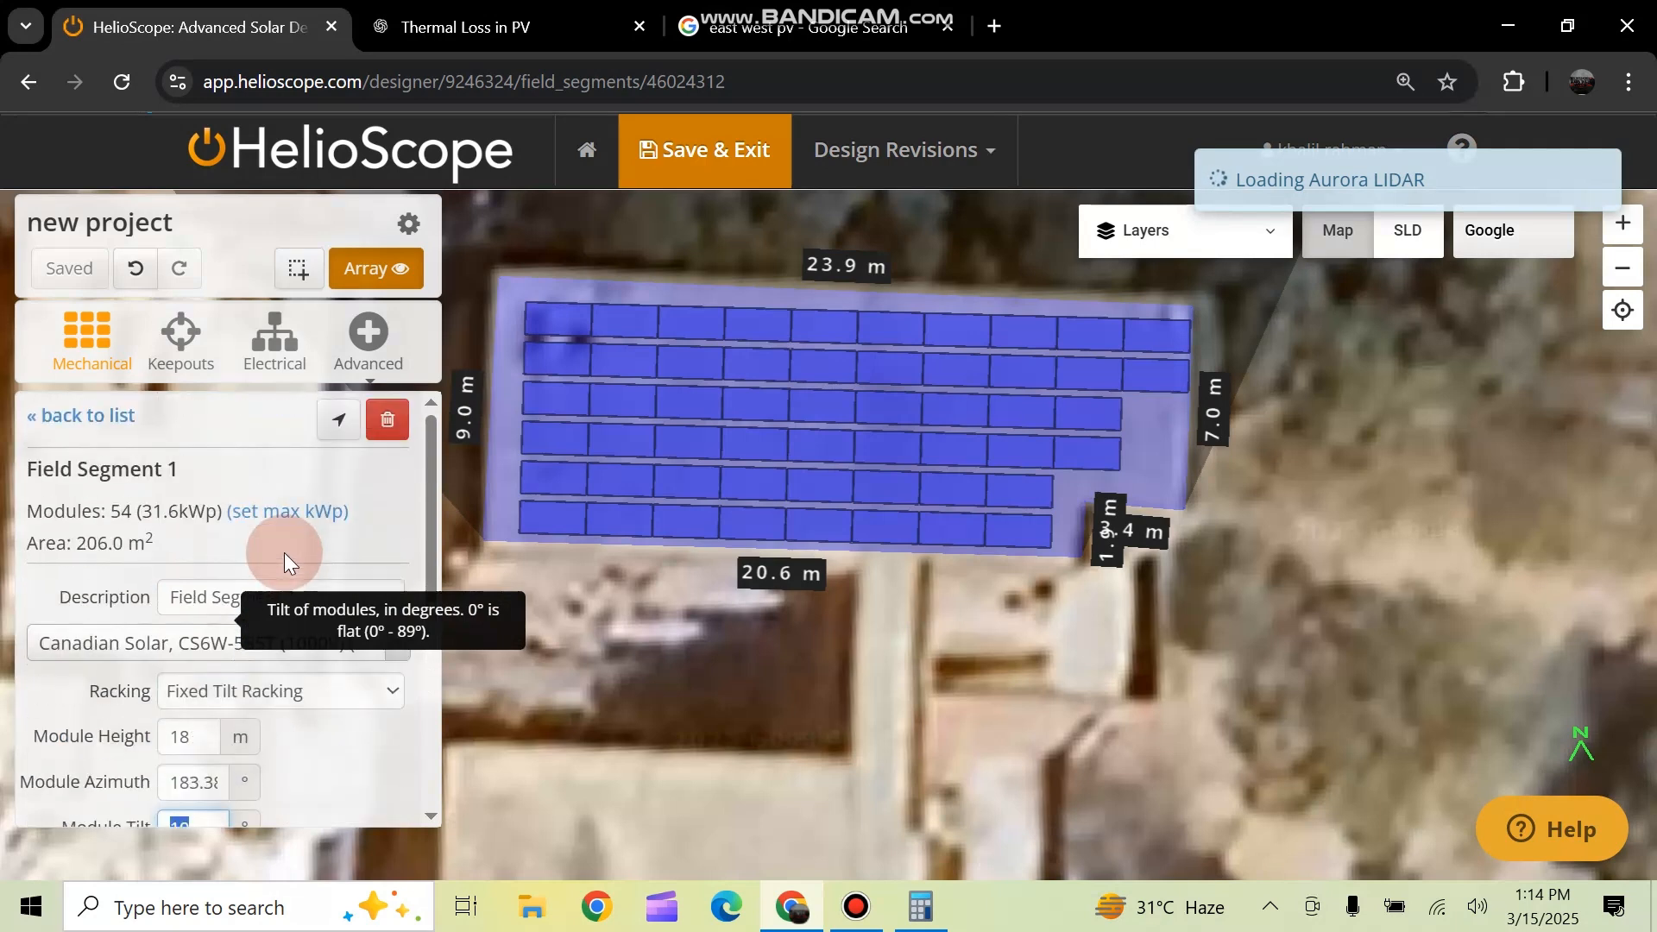
{"action": "scroll", "coordinate": [455, 504], "scroll_direction": "down", "scroll_amount": 1}
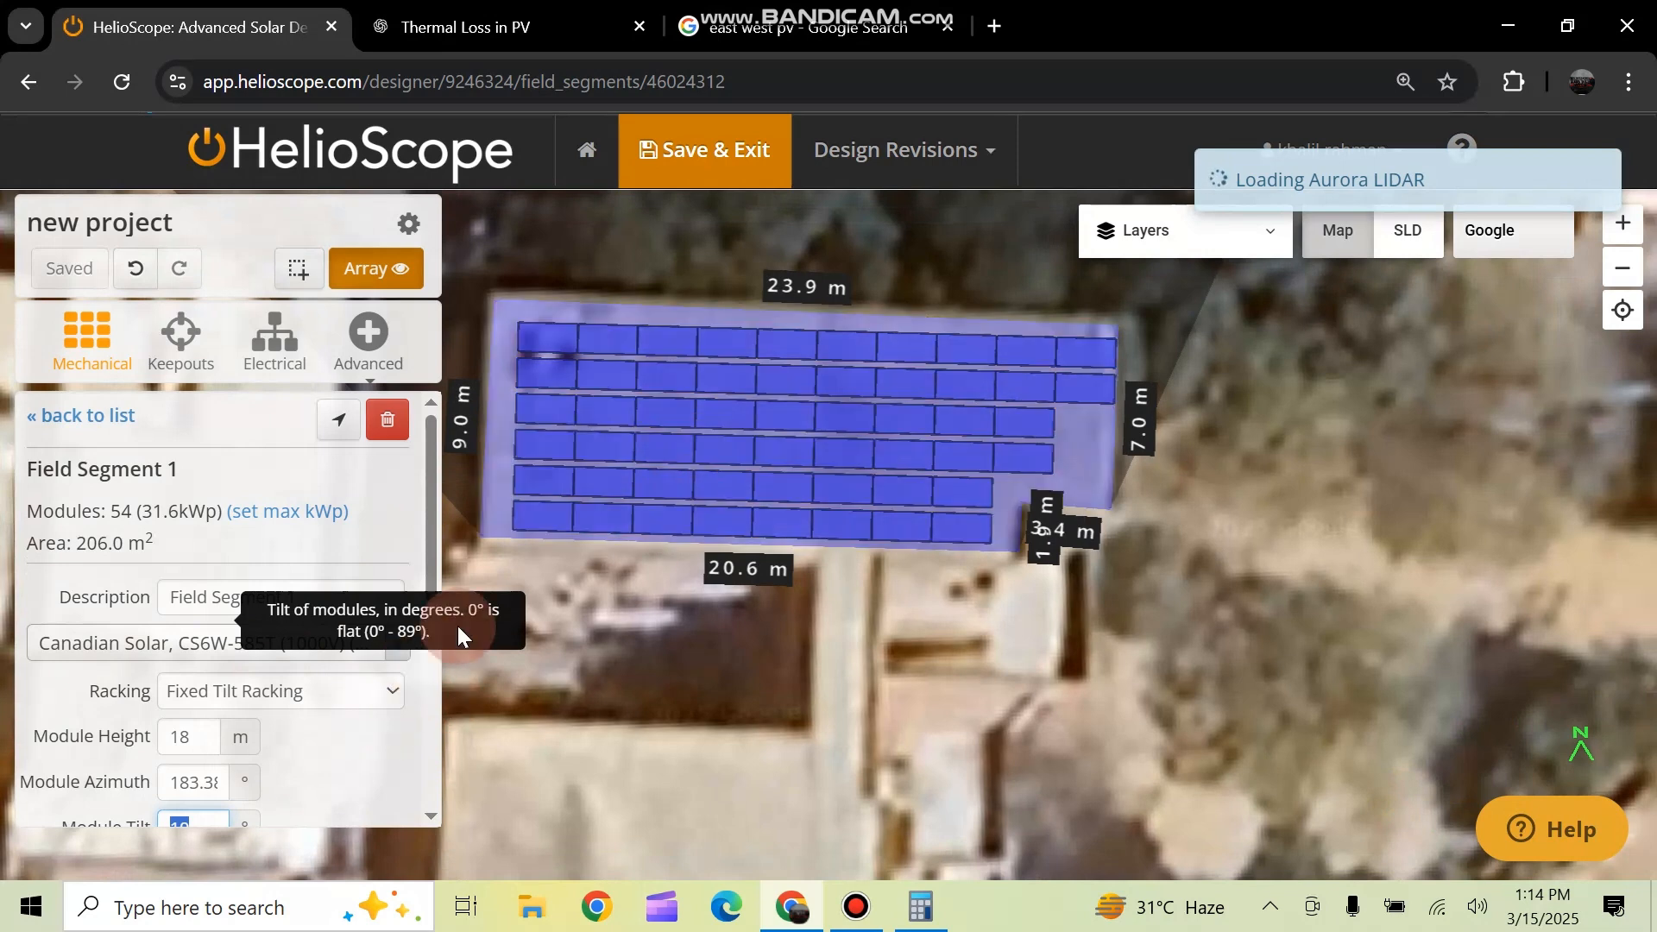
{"action": "left_click", "coordinate": [687, 494]}
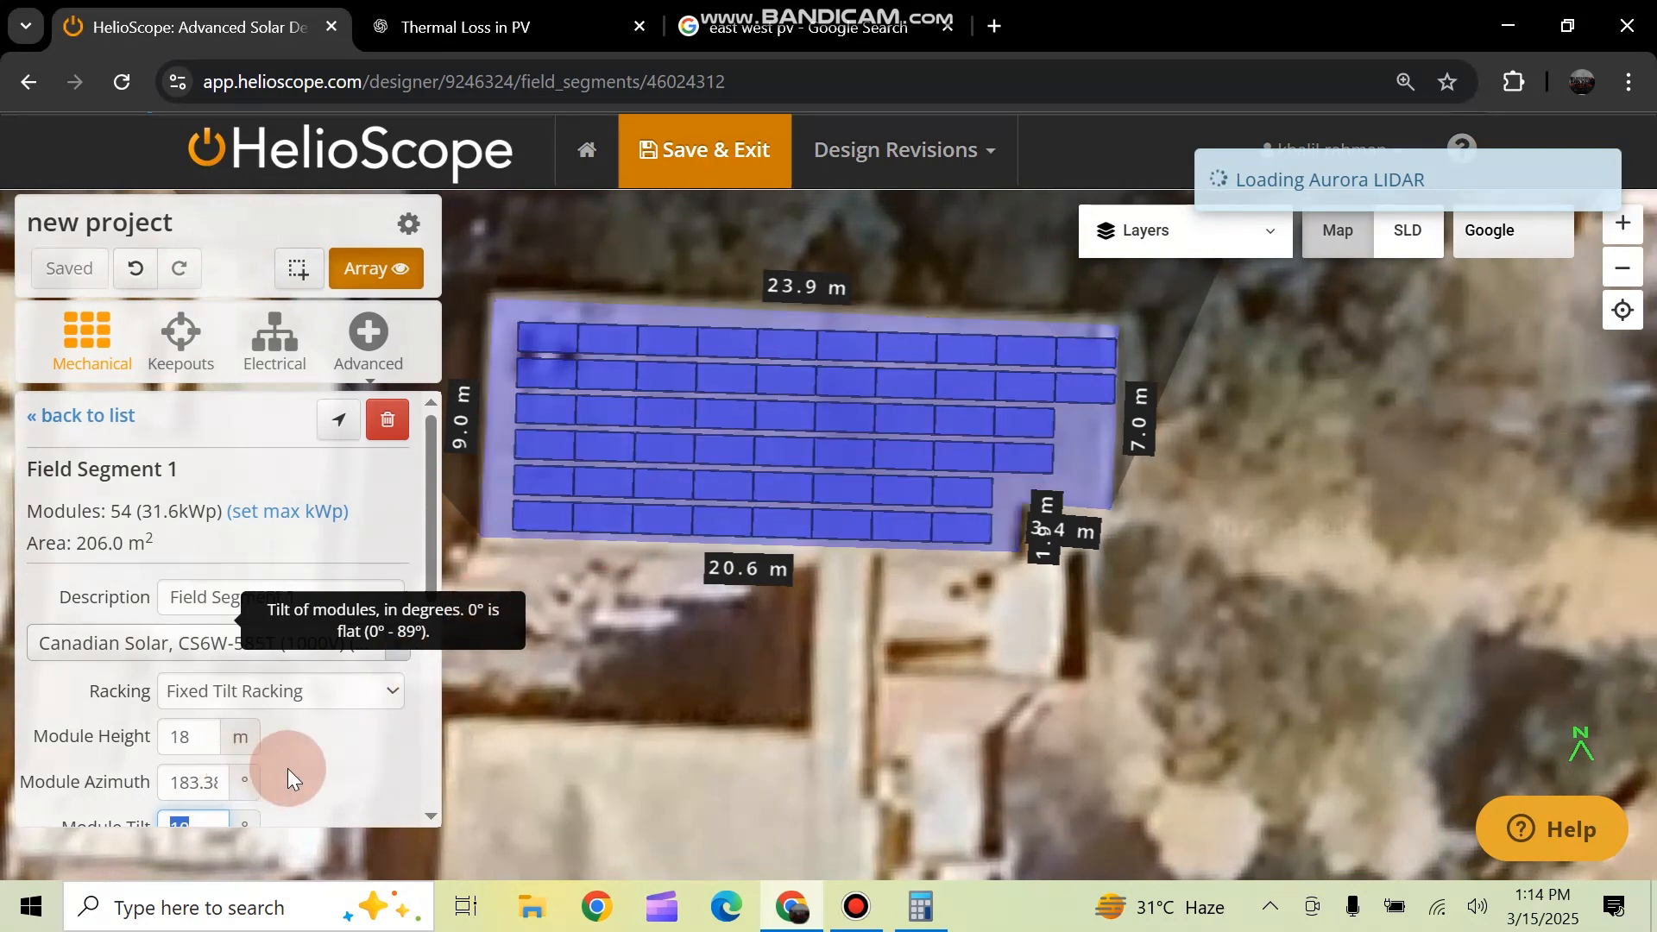
{"action": "left_click", "coordinate": [770, 28]}
{"action": "left_click", "coordinate": [262, 3]}
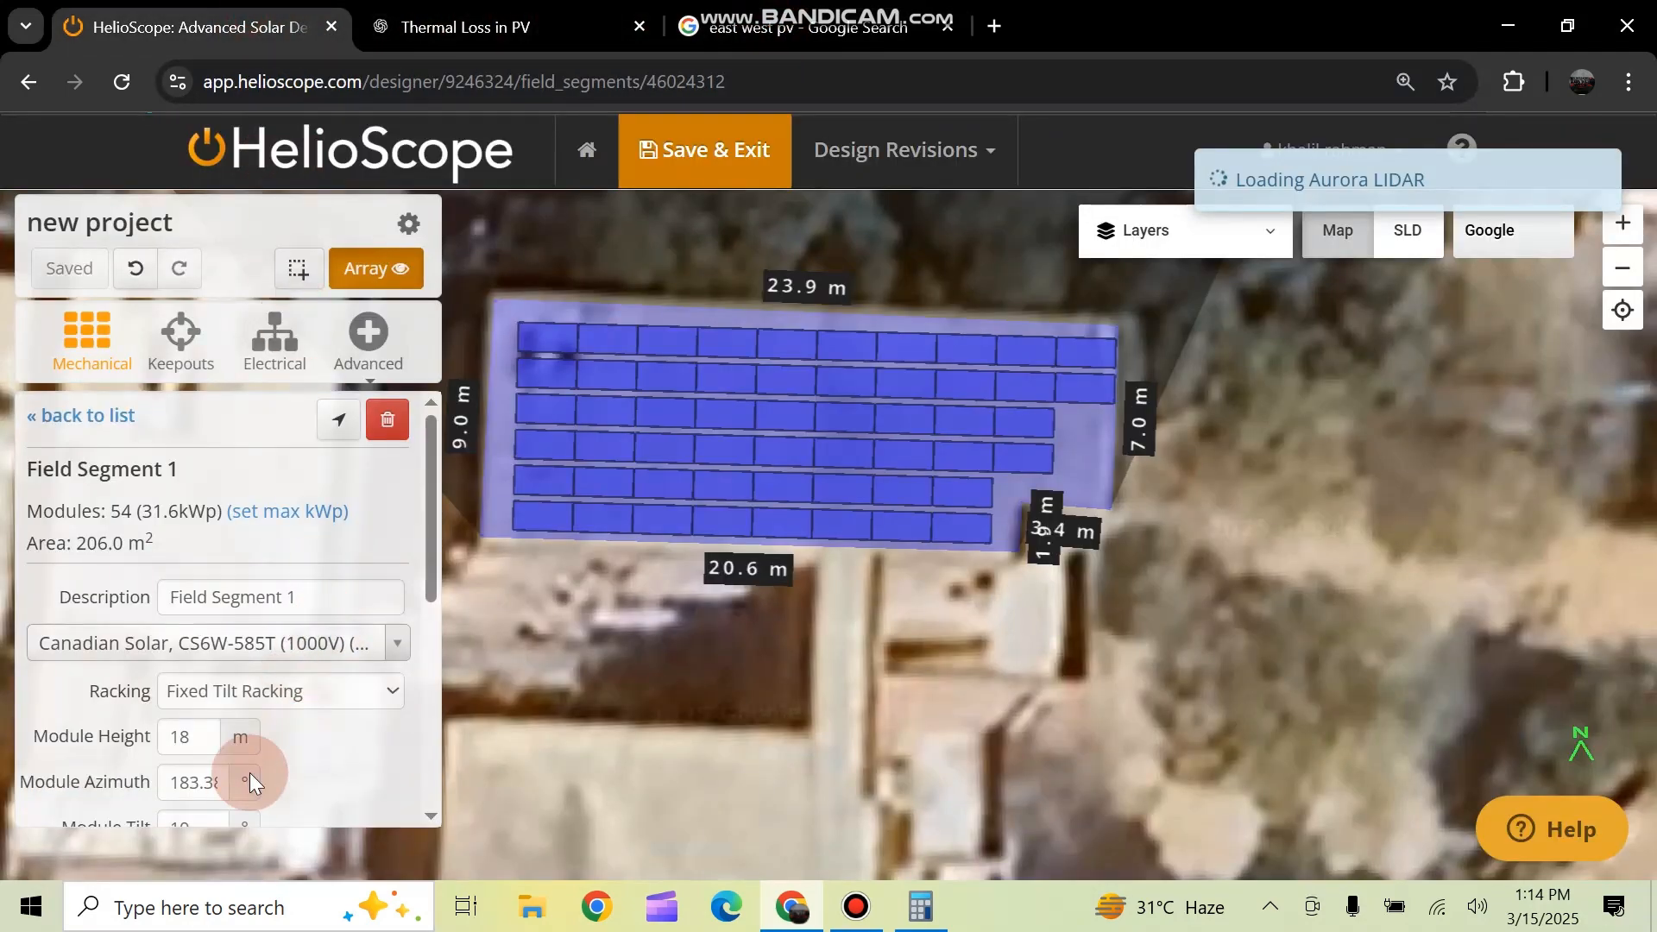
{"action": "scroll", "coordinate": [231, 775], "scroll_direction": "down", "scroll_amount": 3}
{"action": "left_click_drag", "start_coordinate": [200, 580], "coordinate": [143, 580]}
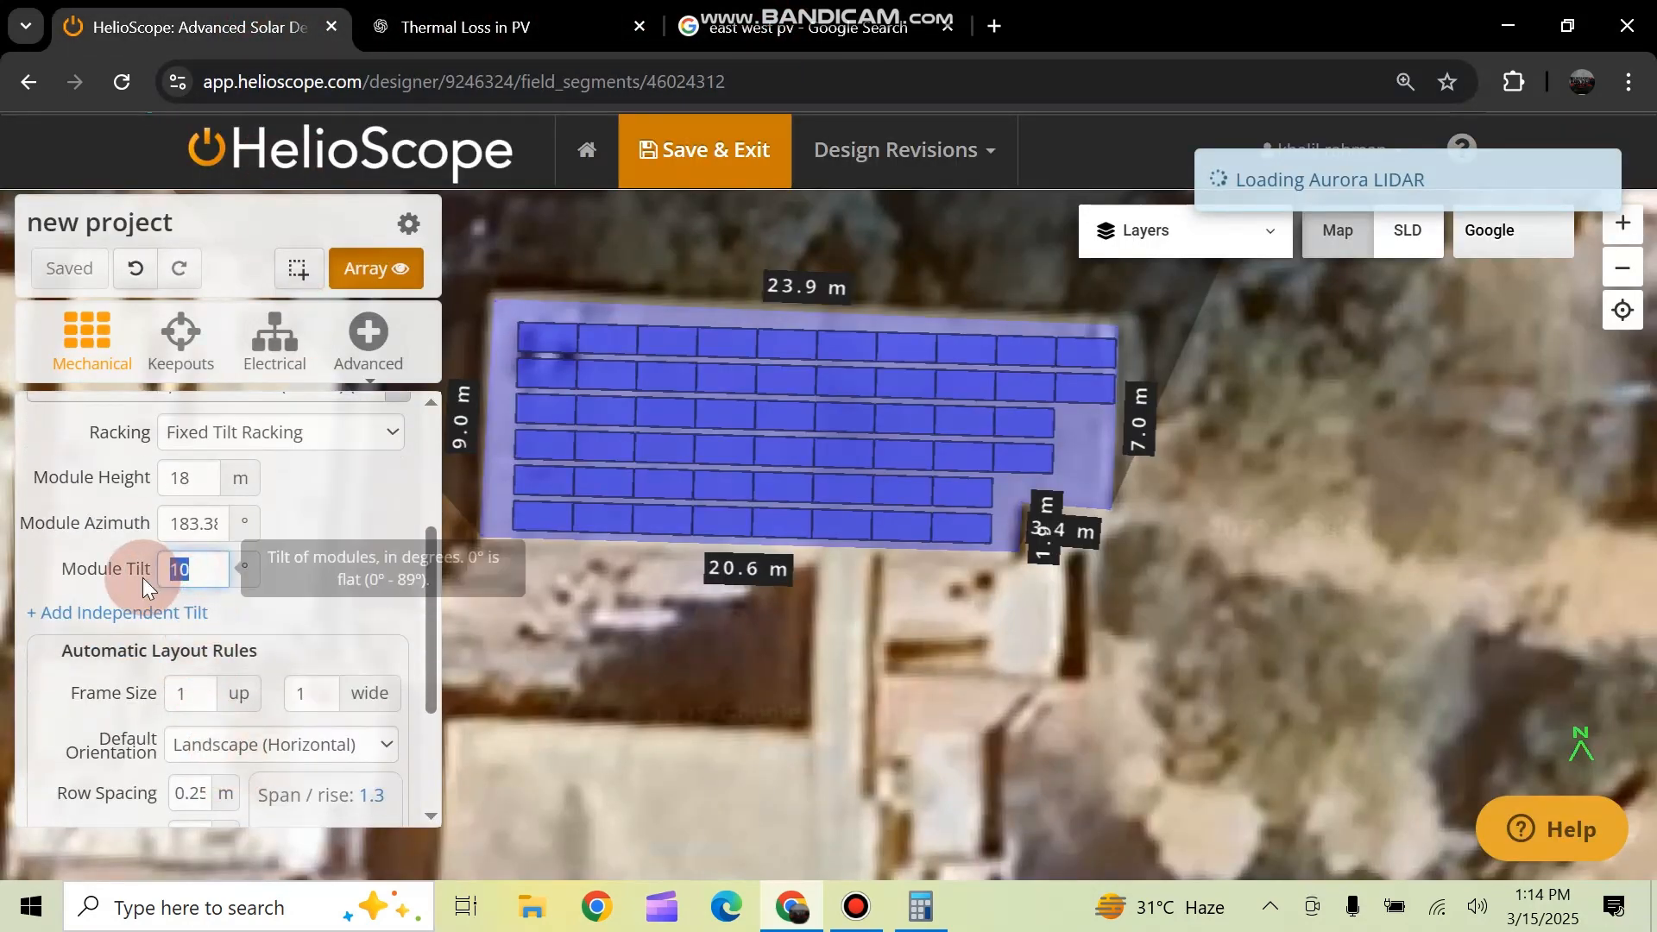
{"action": "left_click", "coordinate": [365, 506]}
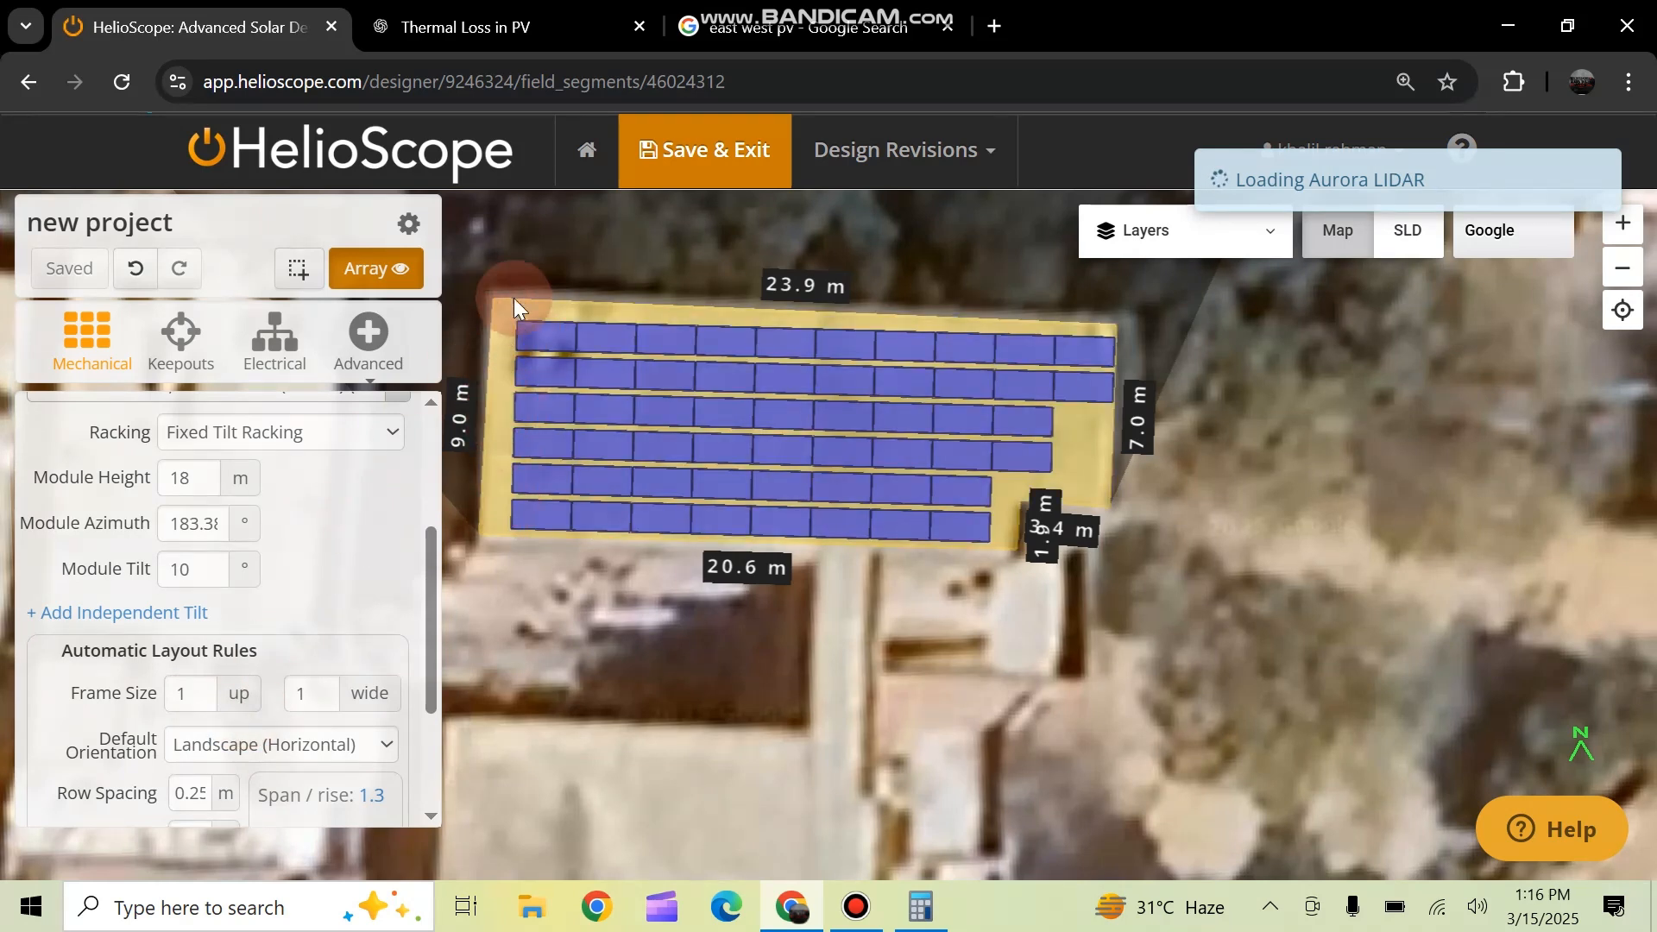
Try a frame size of 2 modules up and return it to 1 up
{"action": "double_click", "coordinate": [177, 693]}
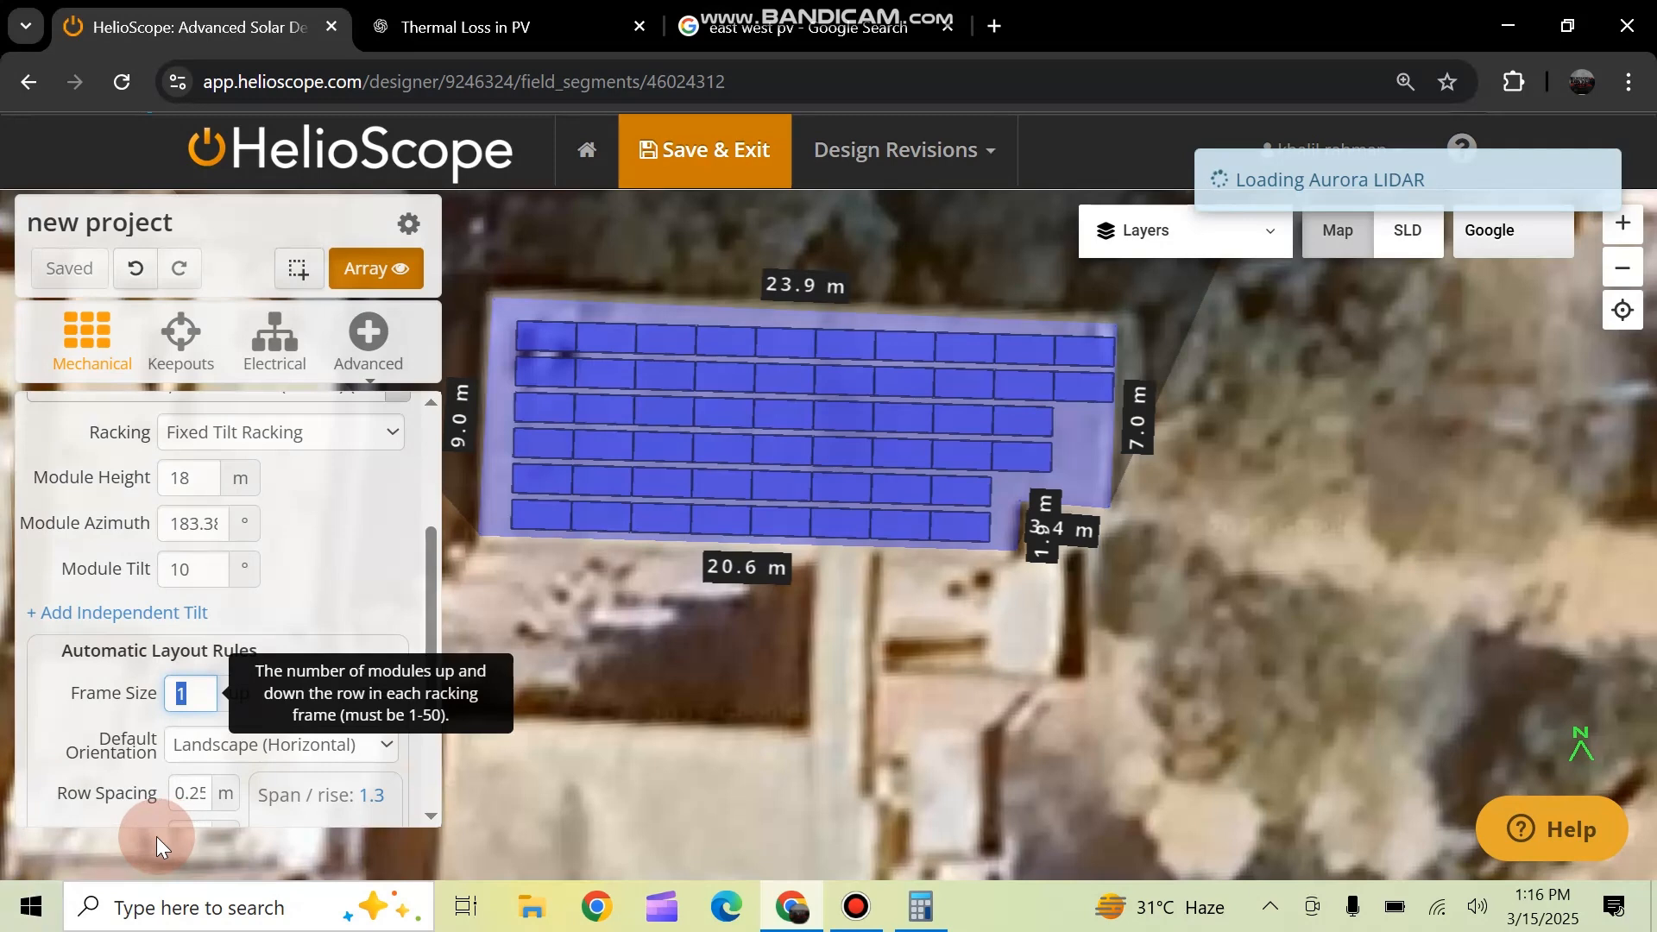
{"action": "type", "text": "2"}
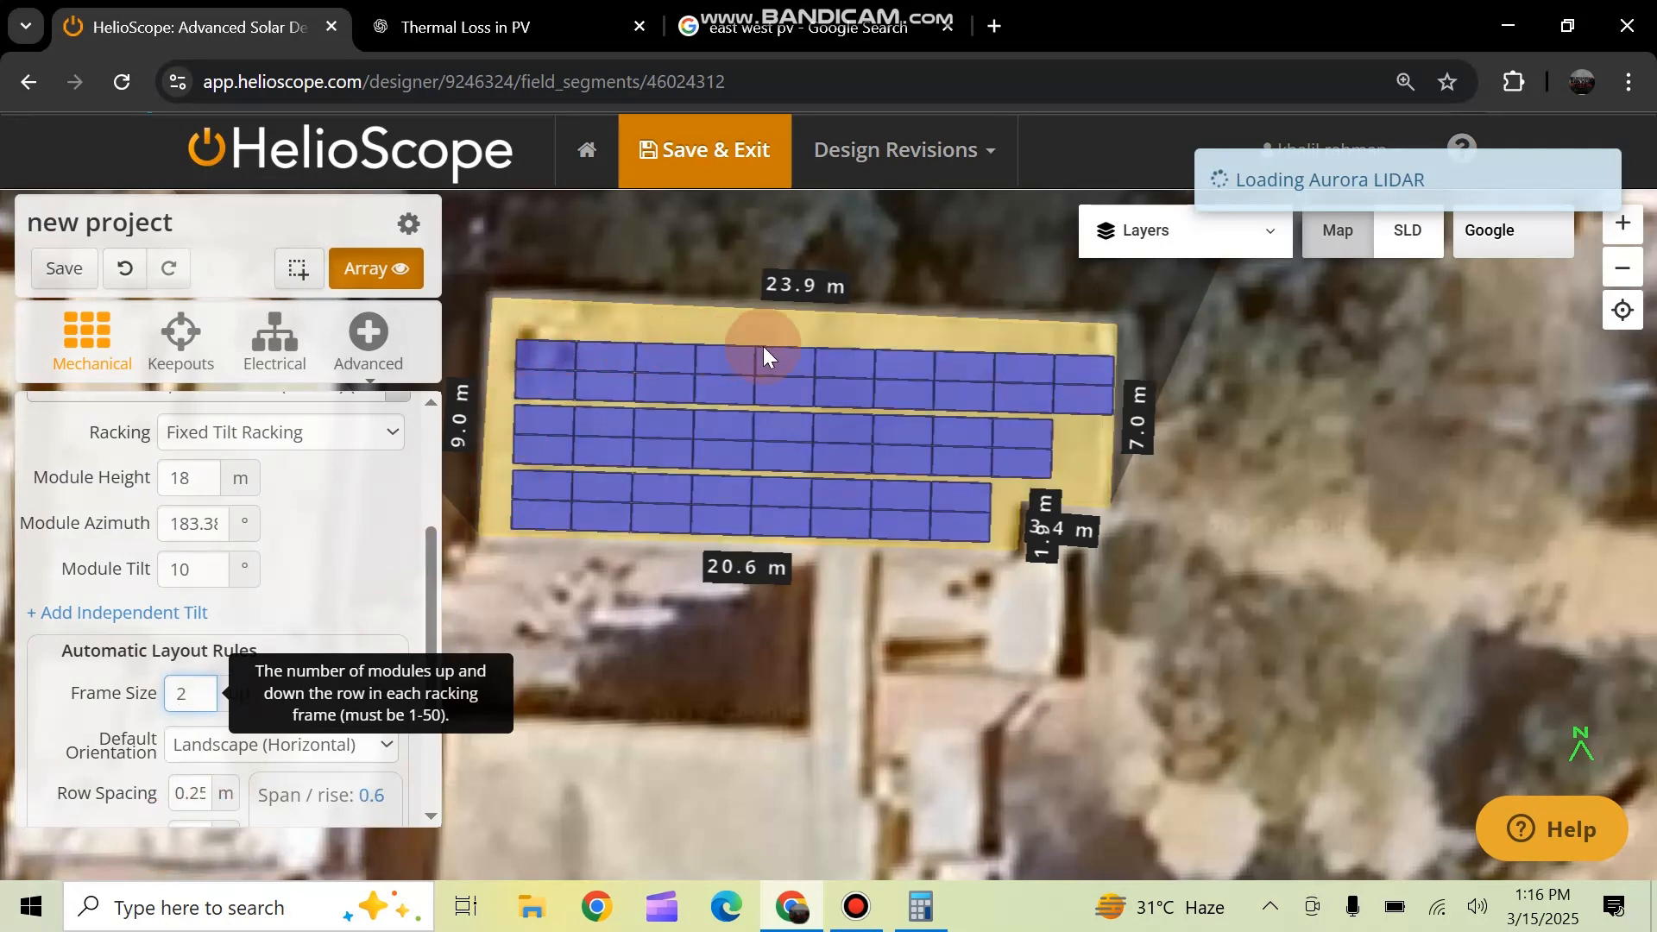
{"action": "left_click_drag", "start_coordinate": [199, 697], "coordinate": [110, 702]}
{"action": "type", "text": "1"}
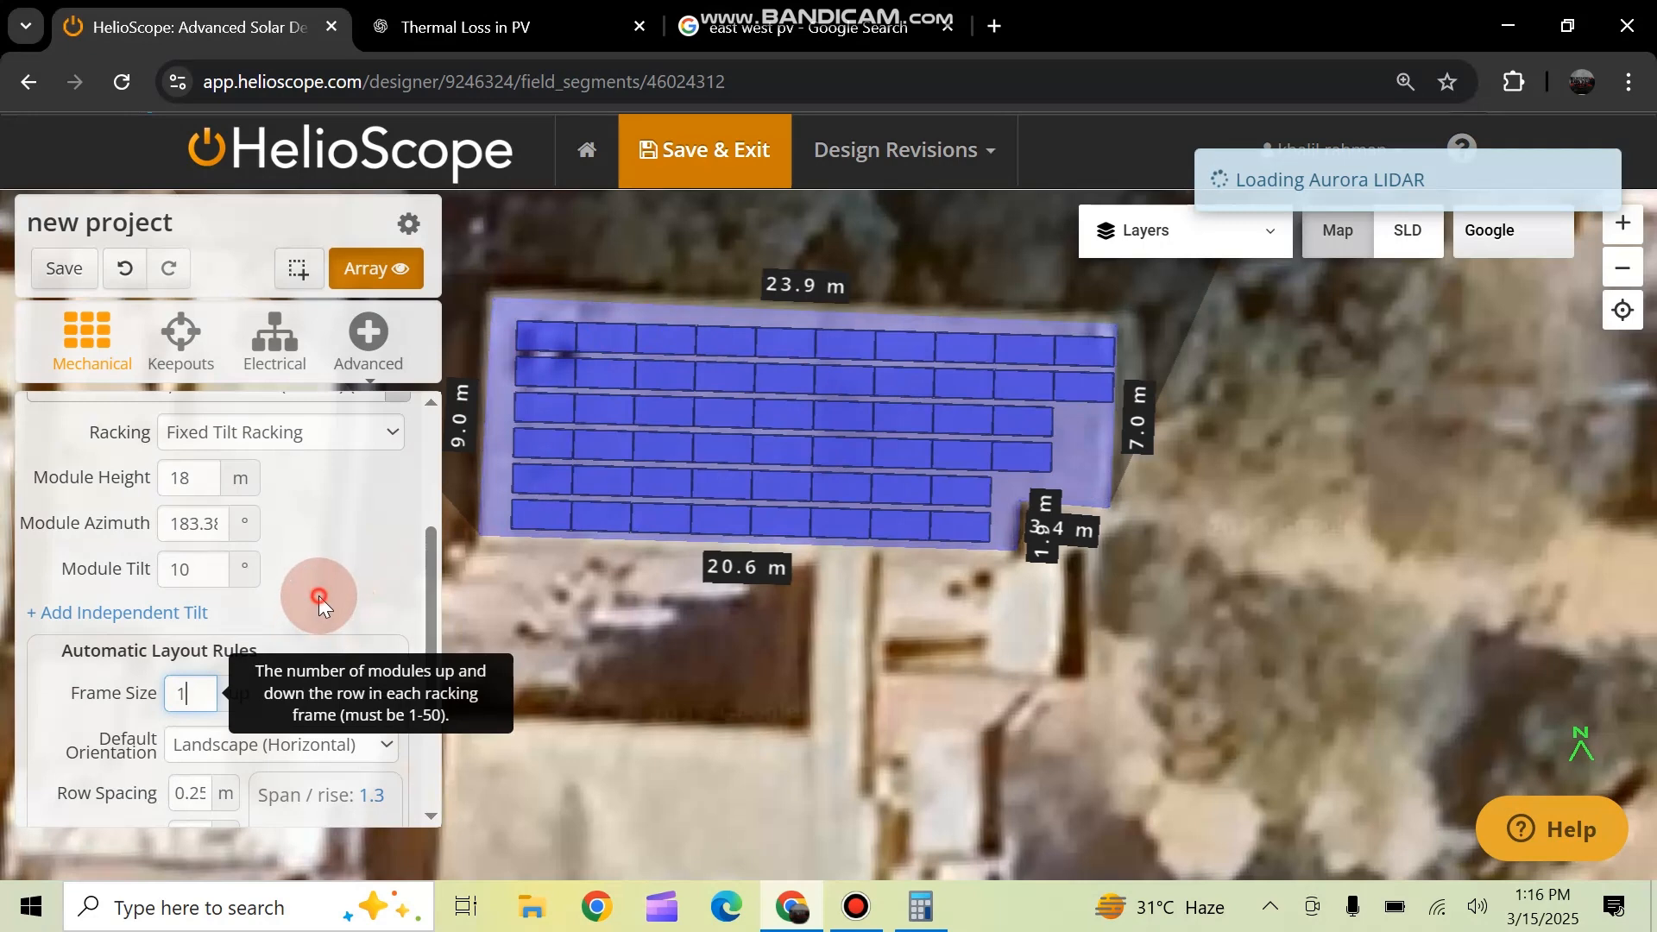
{"action": "left_click", "coordinate": [318, 598]}
Try a frame size of 2 modules wide and return it to 1 wide
{"action": "double_click", "coordinate": [310, 697]}
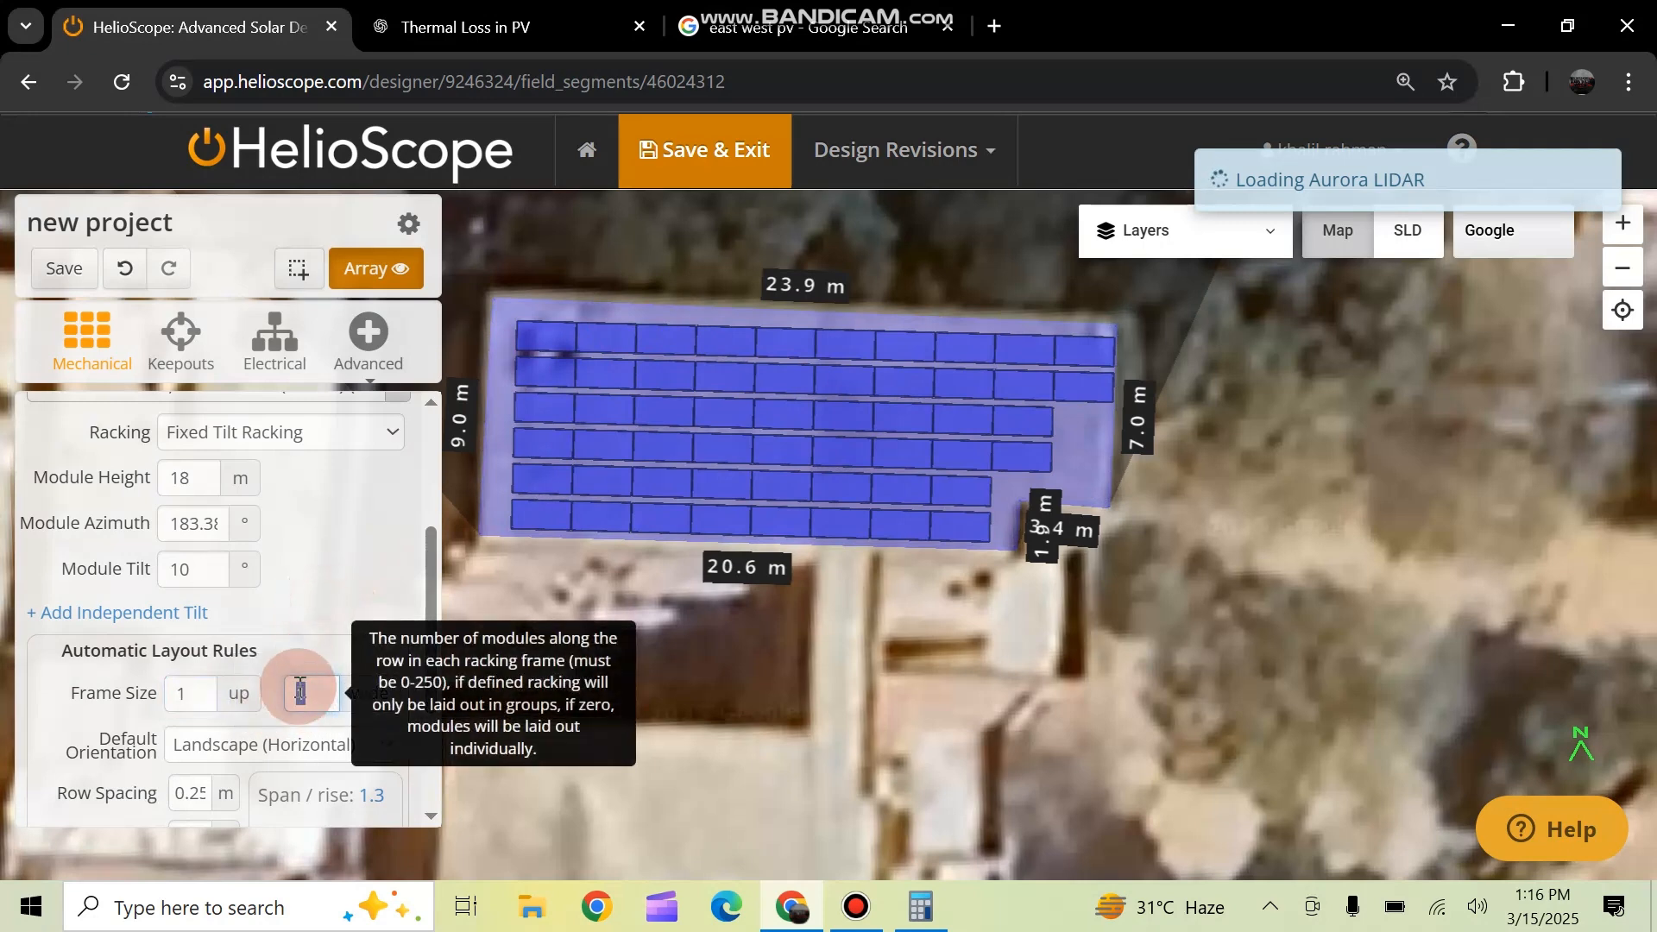
{"action": "type", "text": "2"}
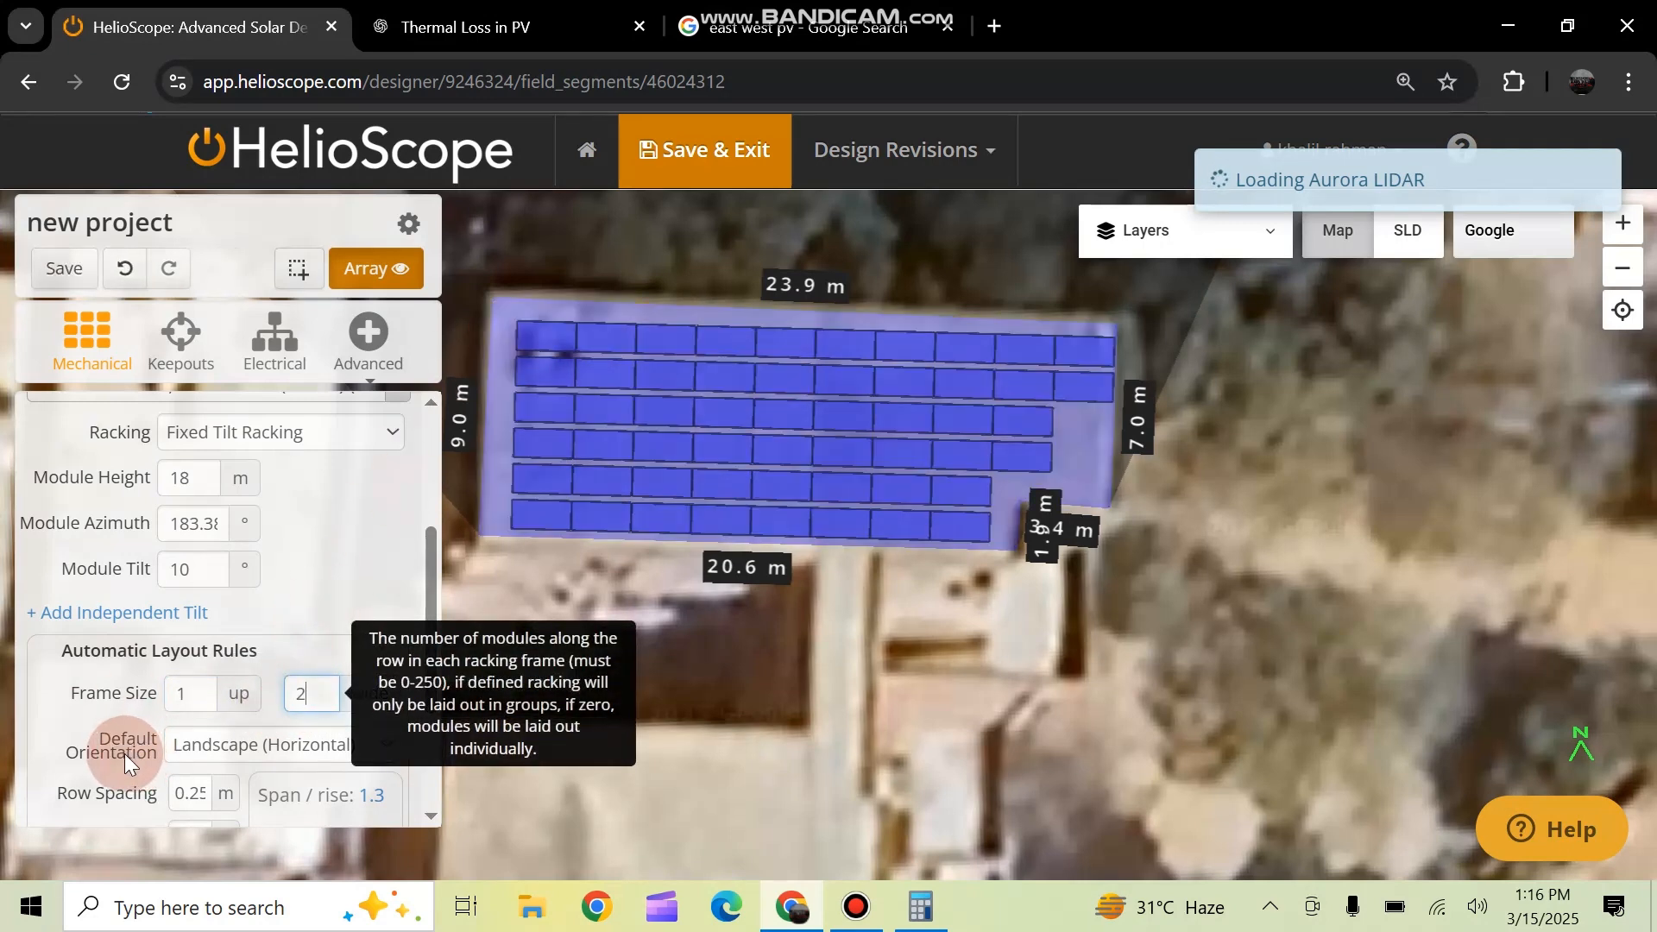
{"action": "left_click", "coordinate": [756, 458]}
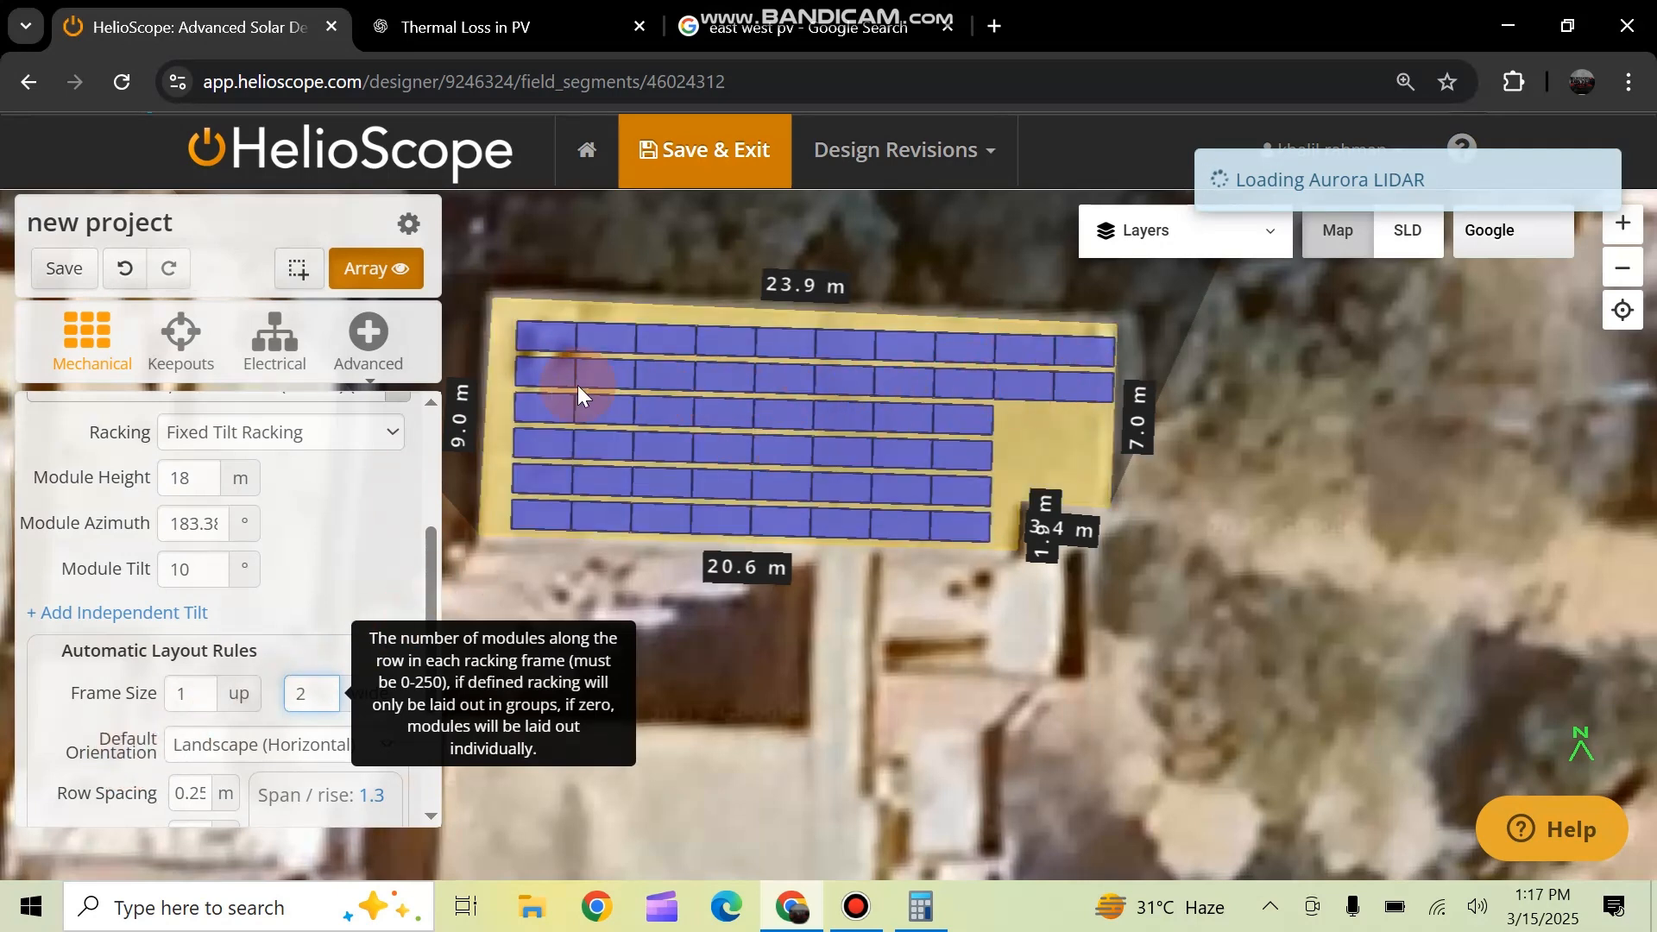
{"action": "left_click_drag", "start_coordinate": [308, 694], "coordinate": [254, 704]}
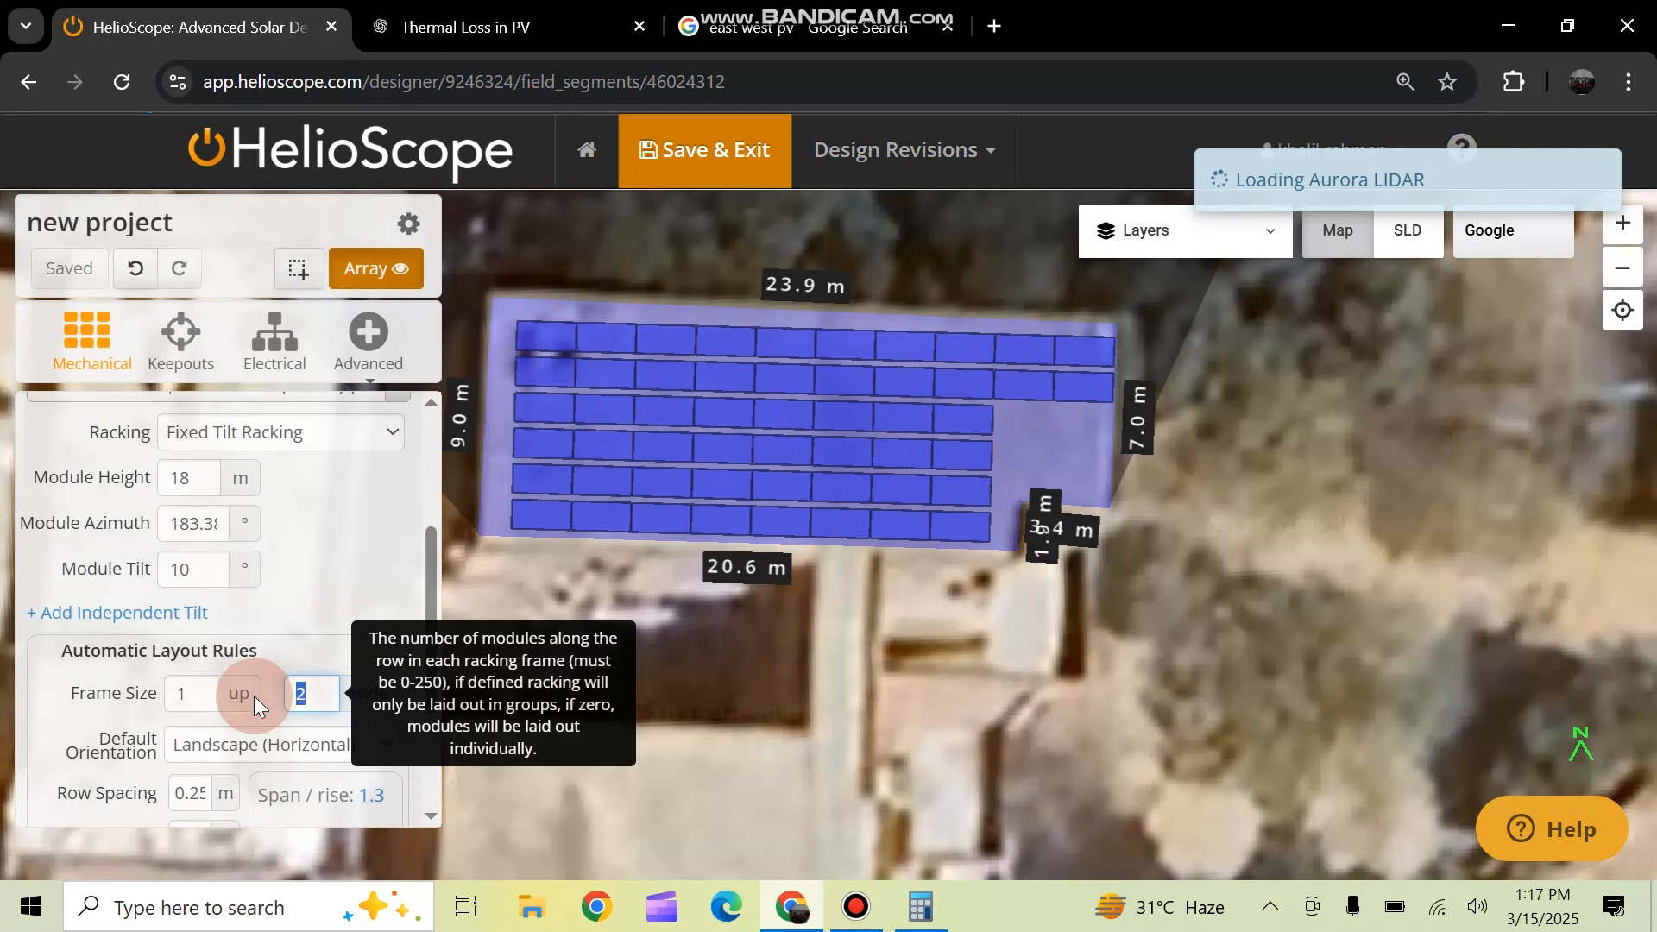
{"action": "type", "text": "1"}
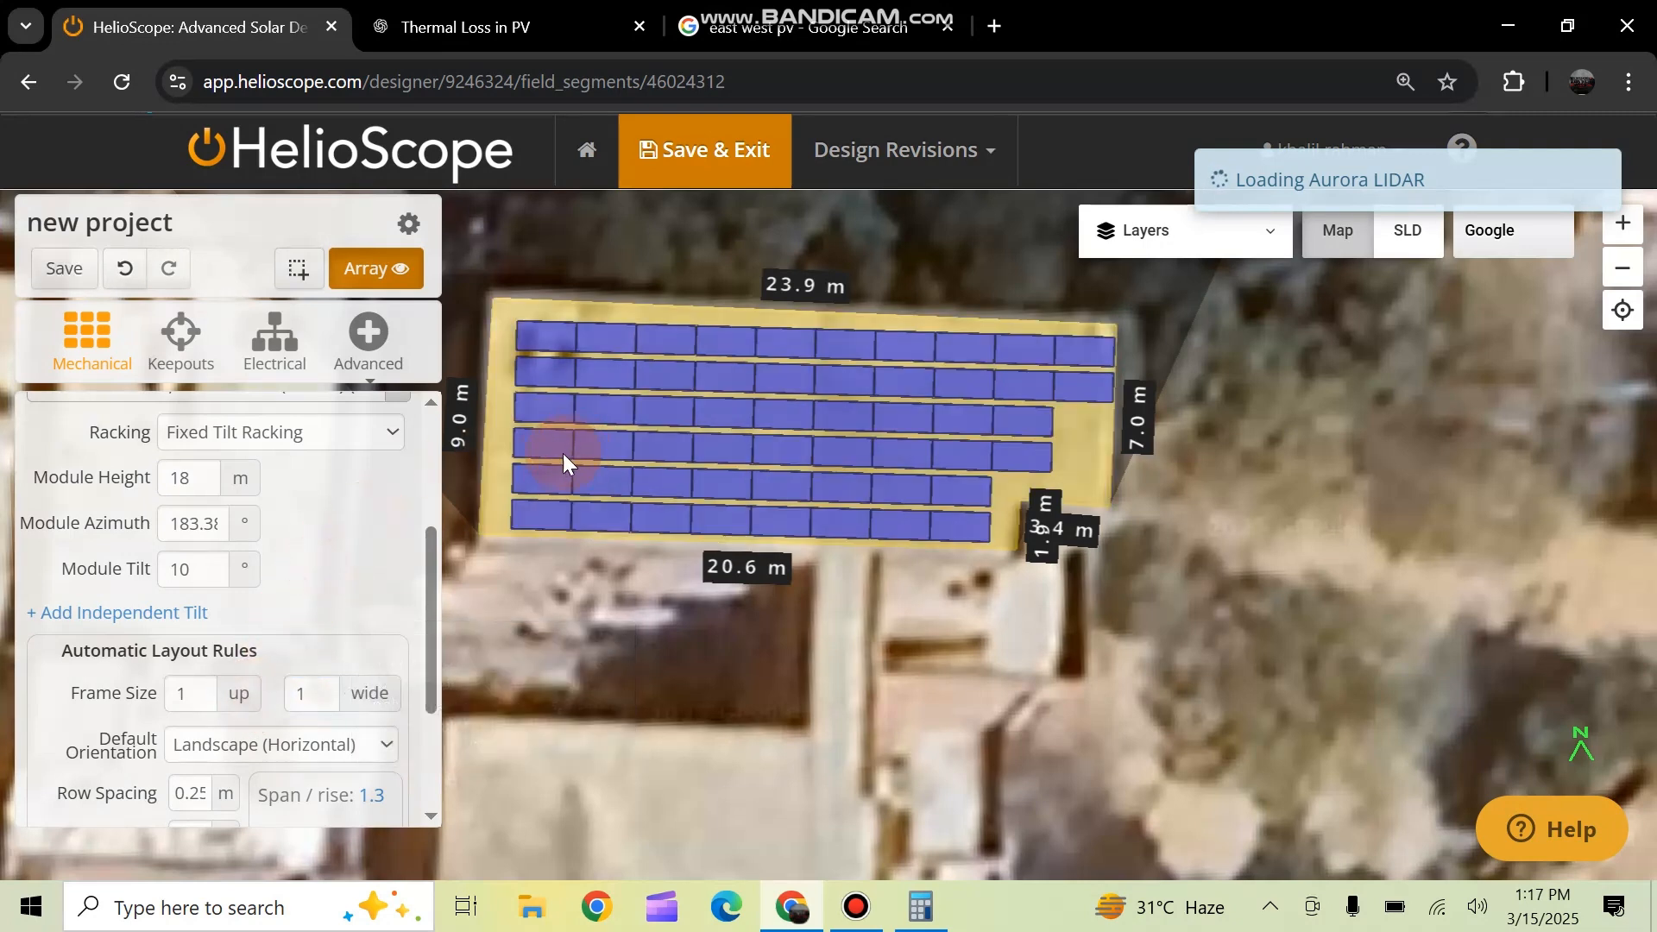
Try Portrait (Vertical) as the default orientation, check the module count, and switch back to Landscape (Horizontal)
{"action": "scroll", "coordinate": [259, 577], "scroll_direction": "down", "scroll_amount": 3}
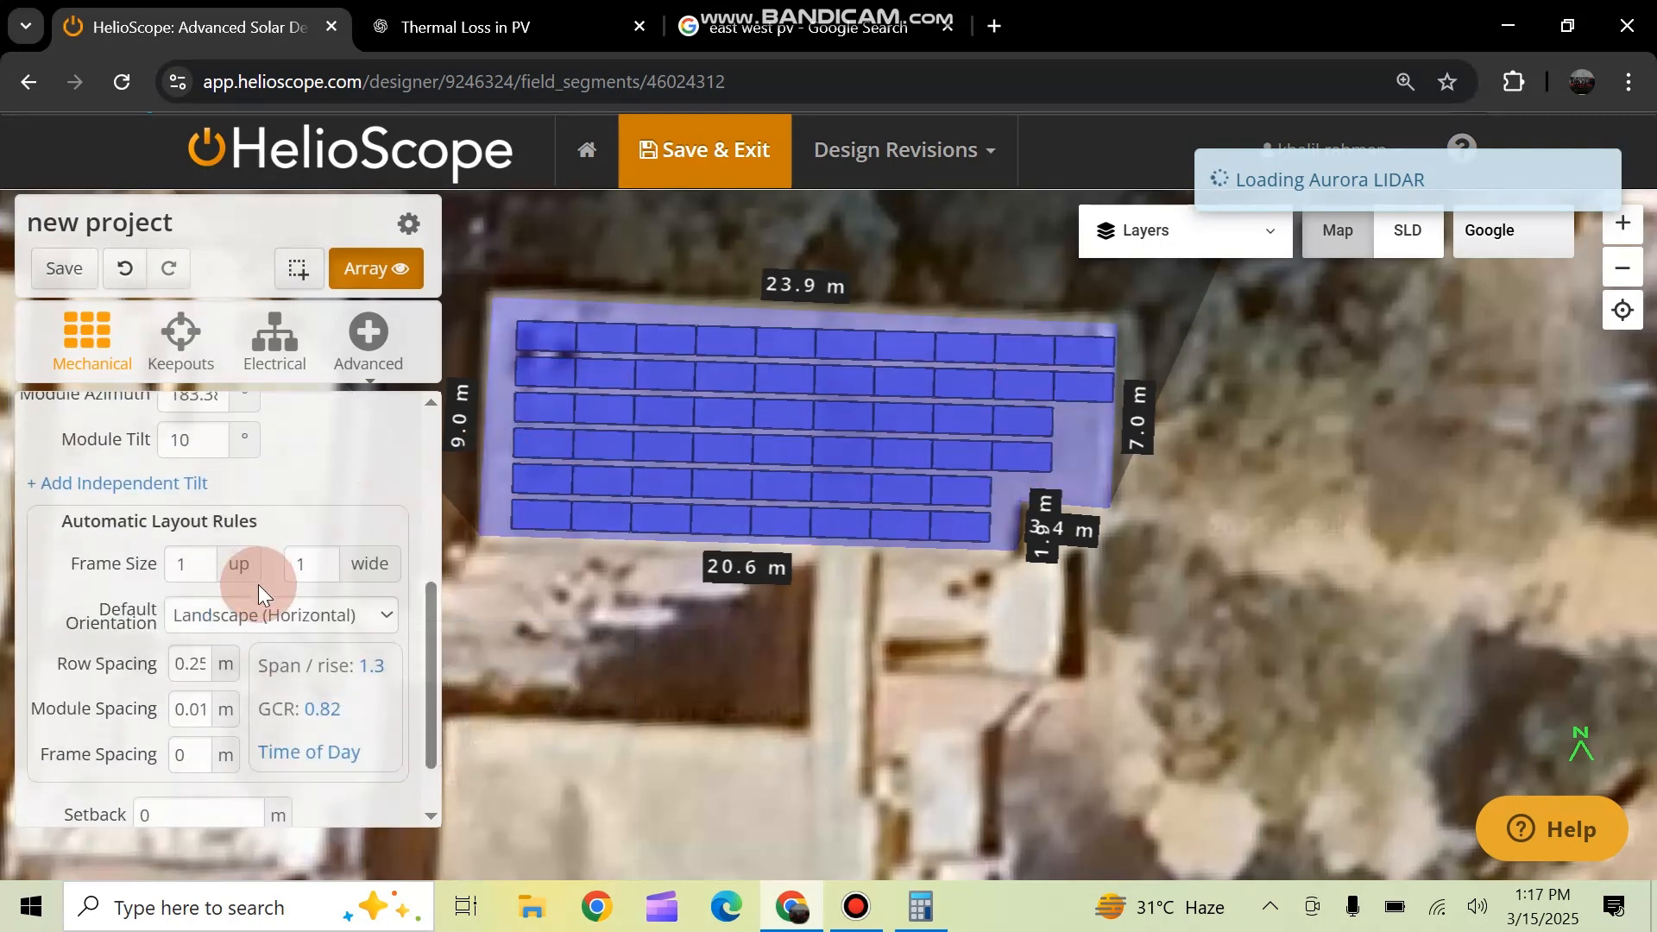
{"action": "left_click", "coordinate": [385, 613]}
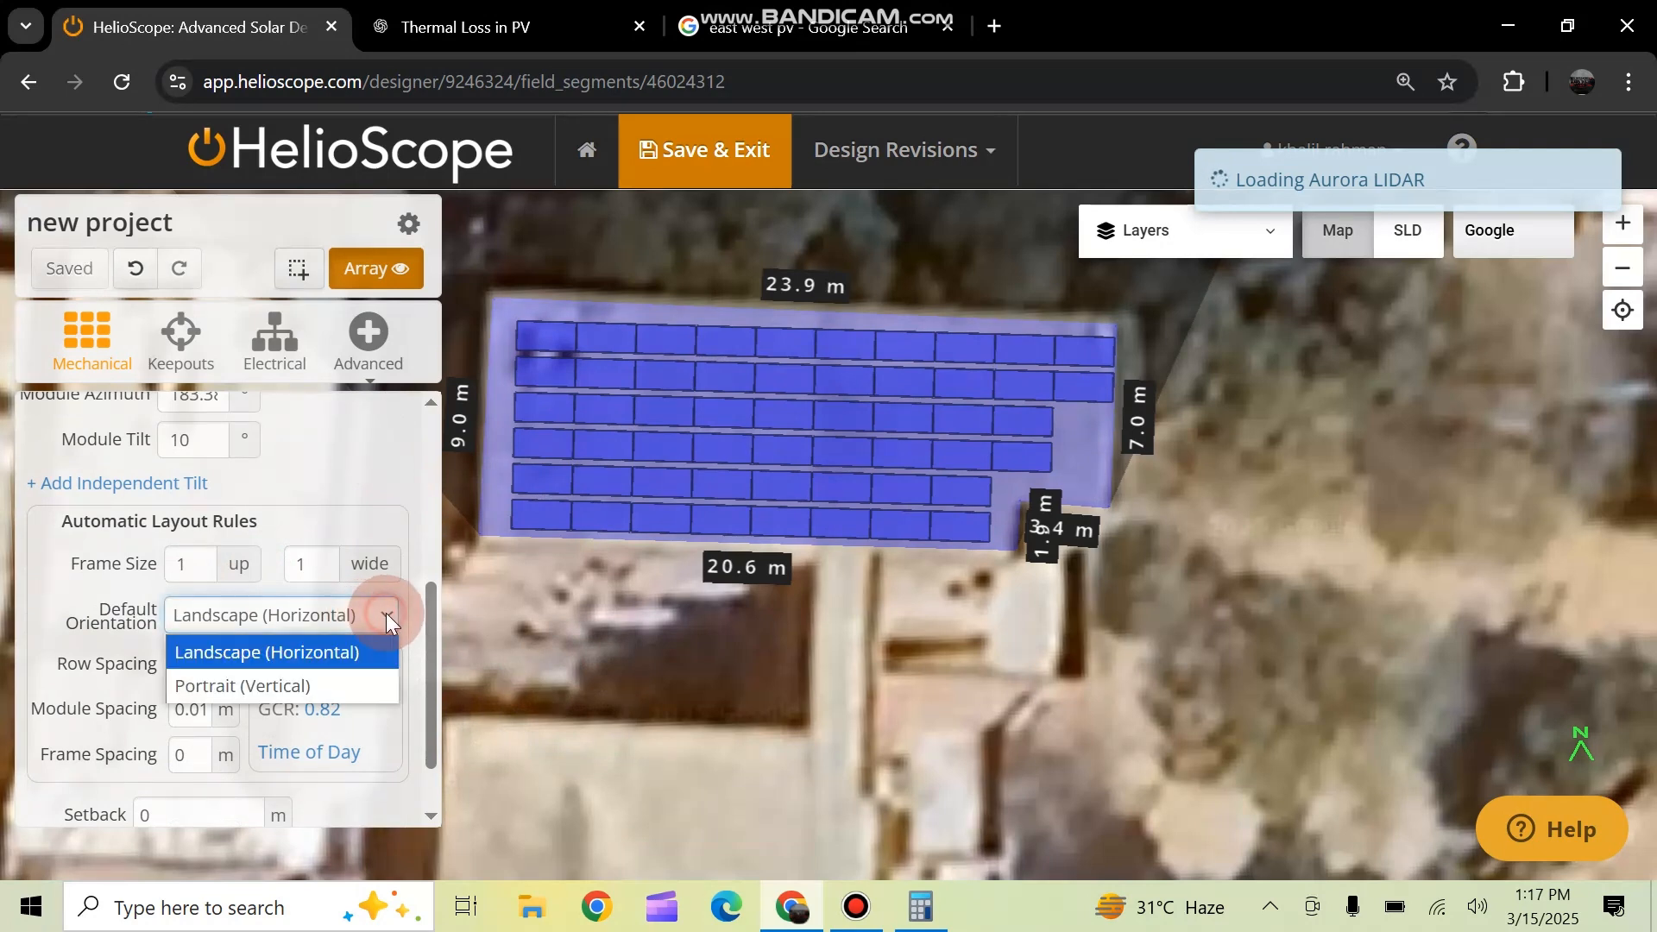
{"action": "left_click", "coordinate": [231, 682]}
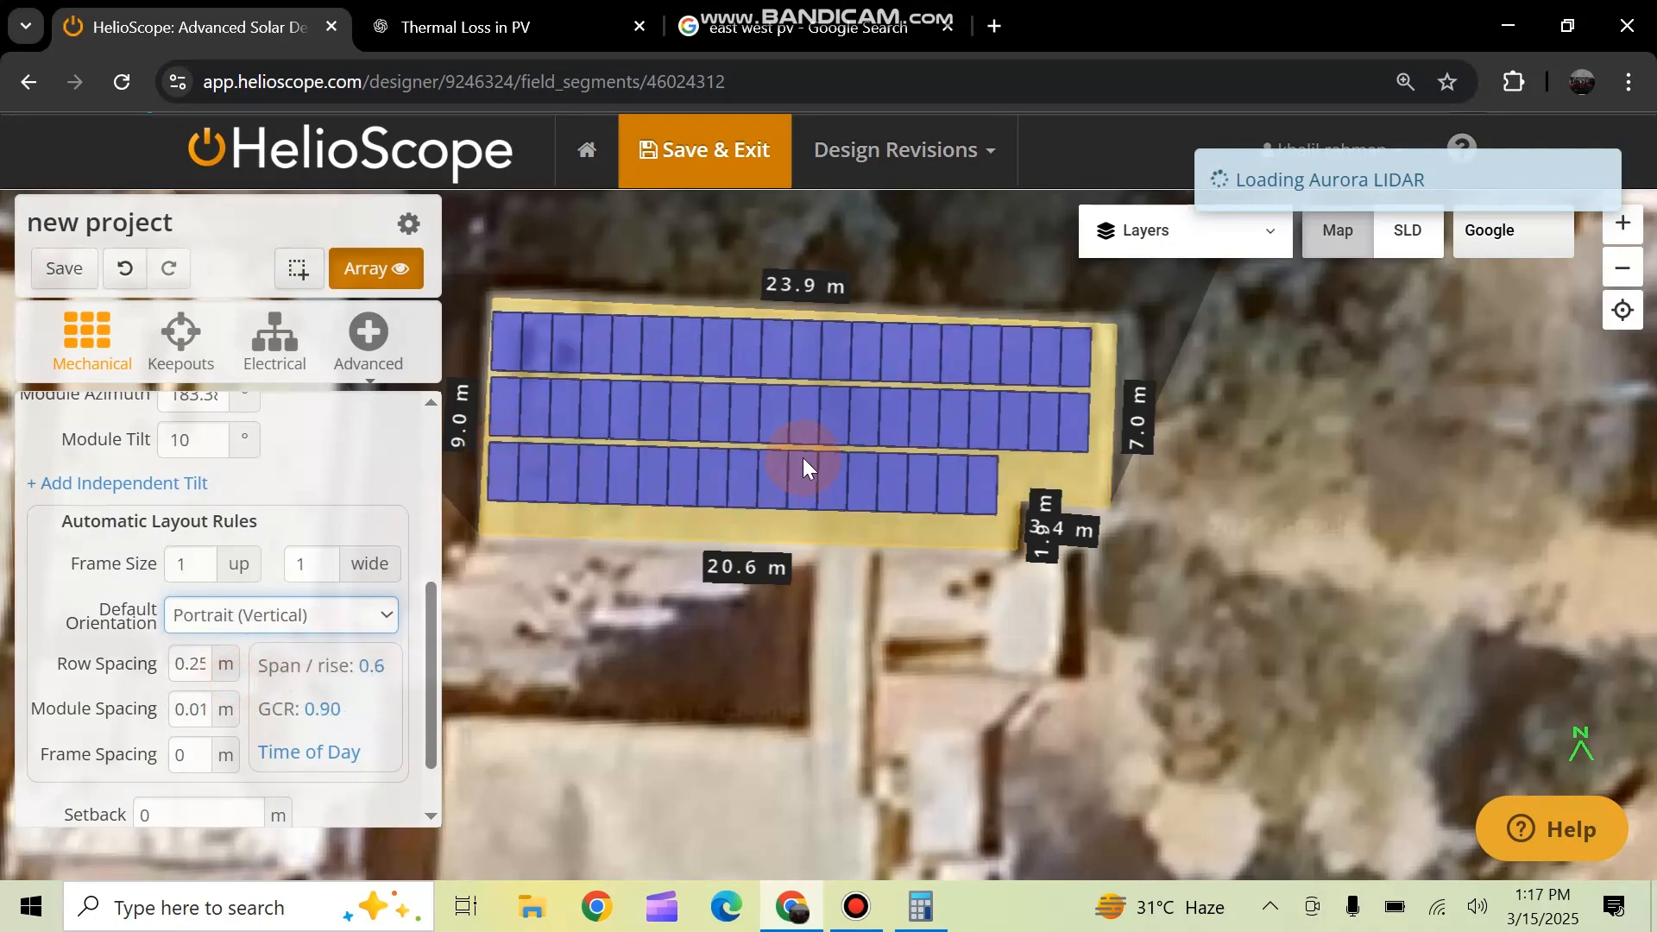
{"action": "scroll", "coordinate": [282, 437], "scroll_direction": "up", "scroll_amount": 5}
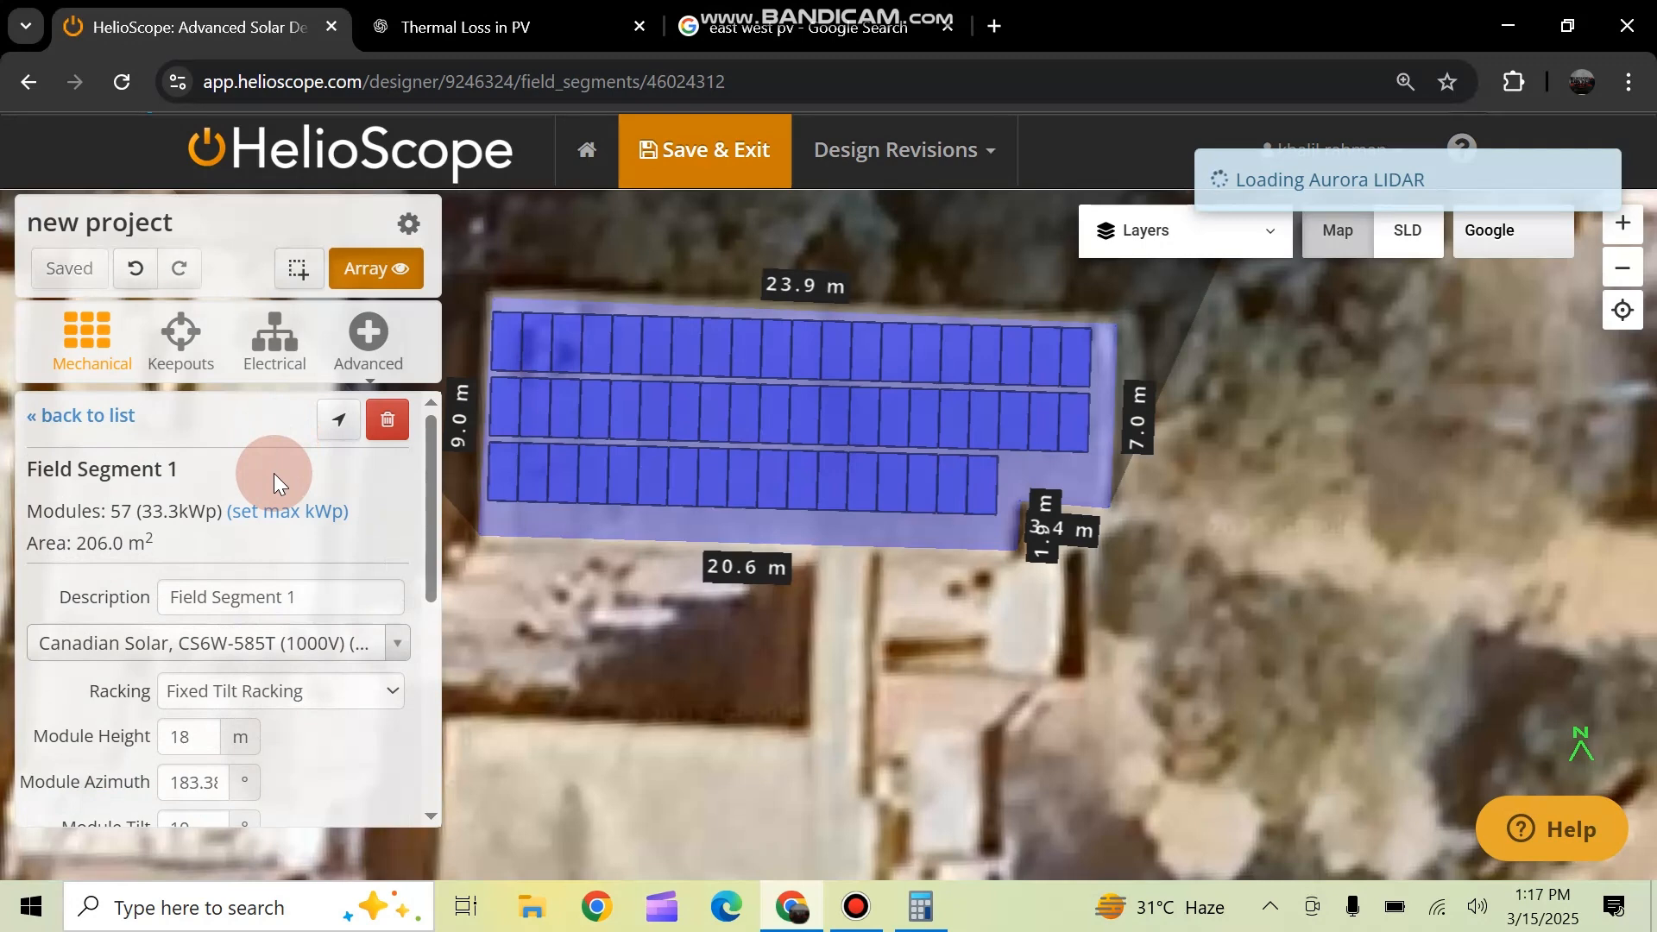
{"action": "scroll", "coordinate": [230, 639], "scroll_direction": "down", "scroll_amount": 2}
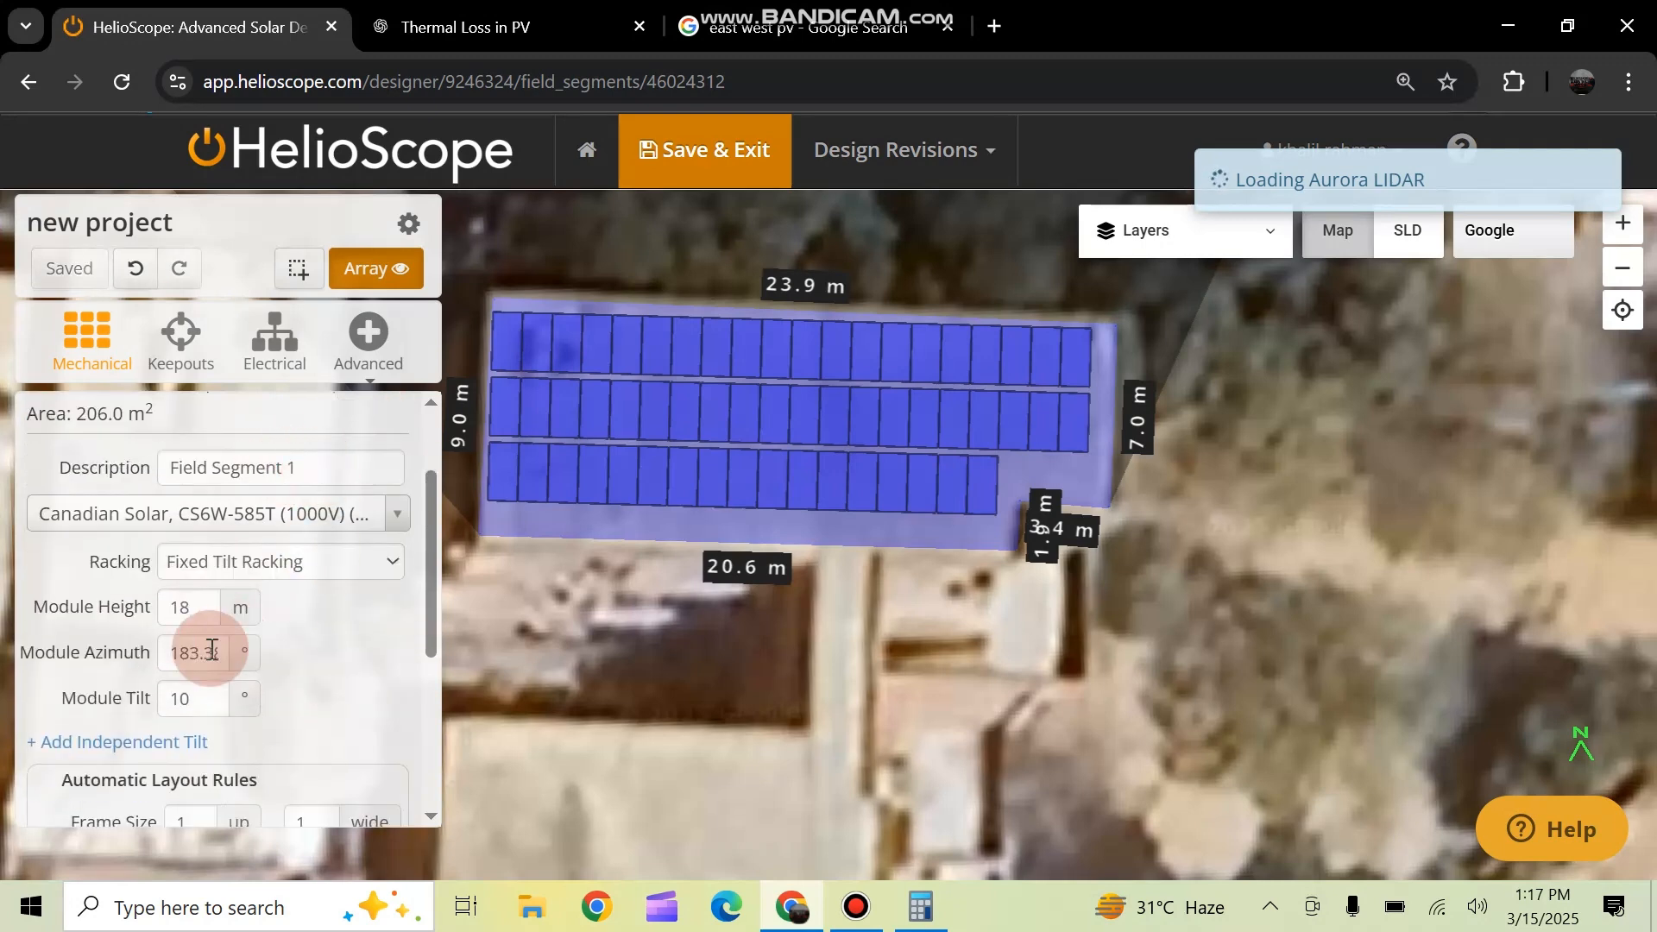
{"action": "scroll", "coordinate": [369, 651], "scroll_direction": "down", "scroll_amount": 2}
{"action": "left_click", "coordinate": [347, 746]}
{"action": "left_click", "coordinate": [246, 781]}
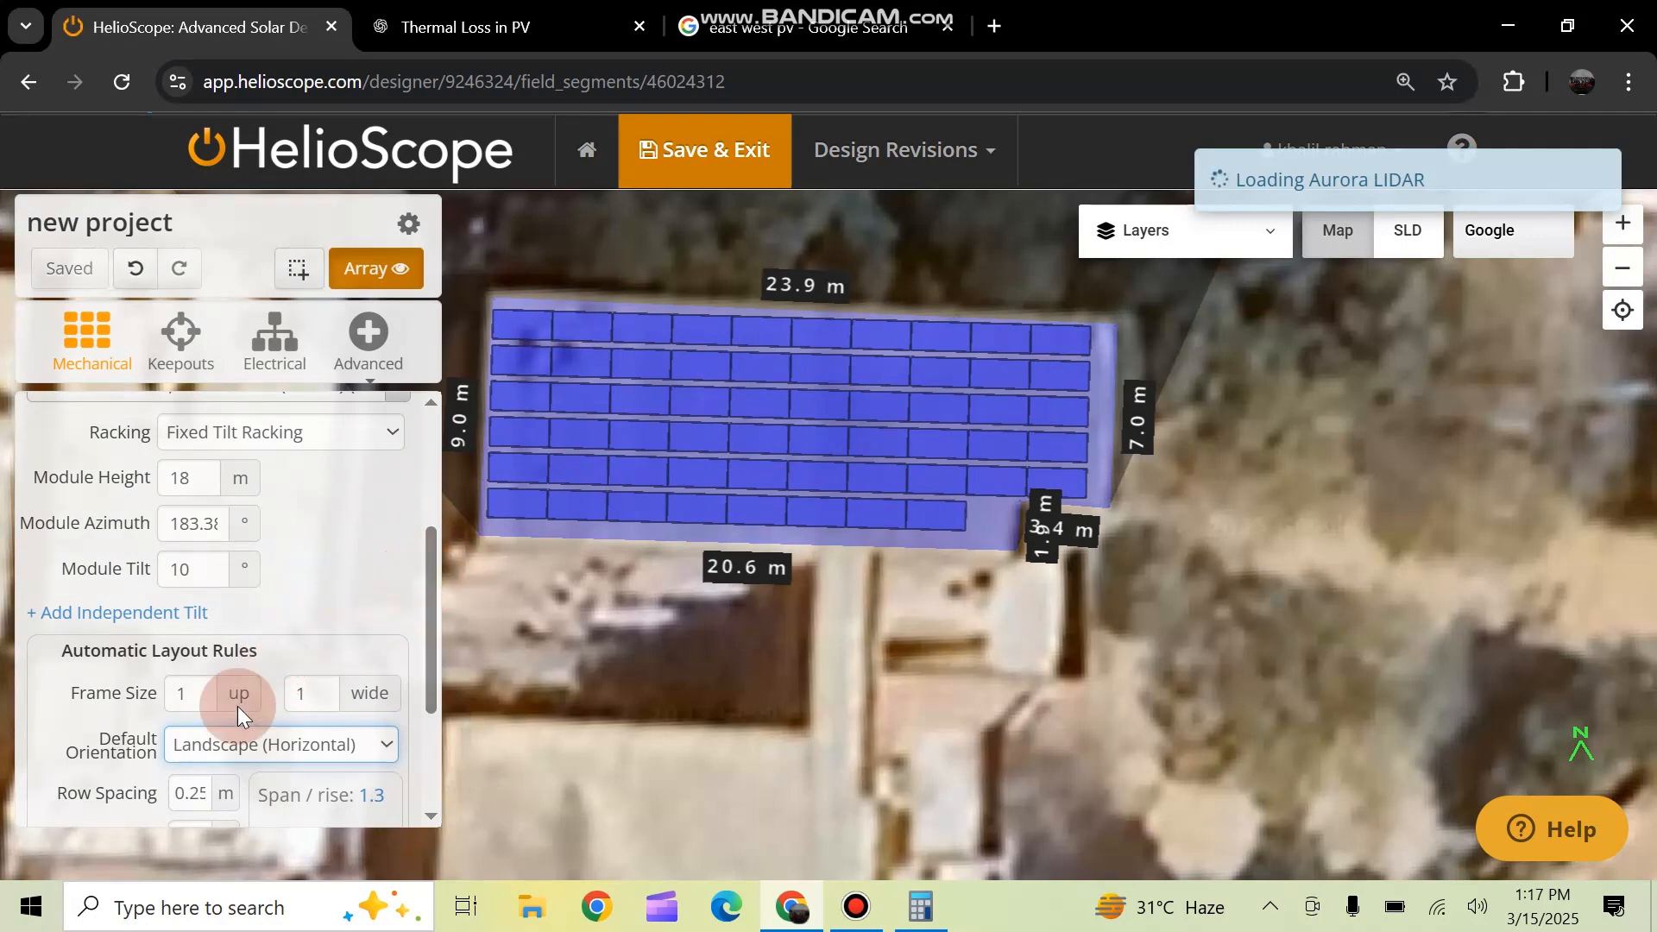
Examine the full row spacing value and compare it with the gaps between the module rows
{"action": "scroll", "coordinate": [257, 707], "scroll_direction": "down", "scroll_amount": 2}
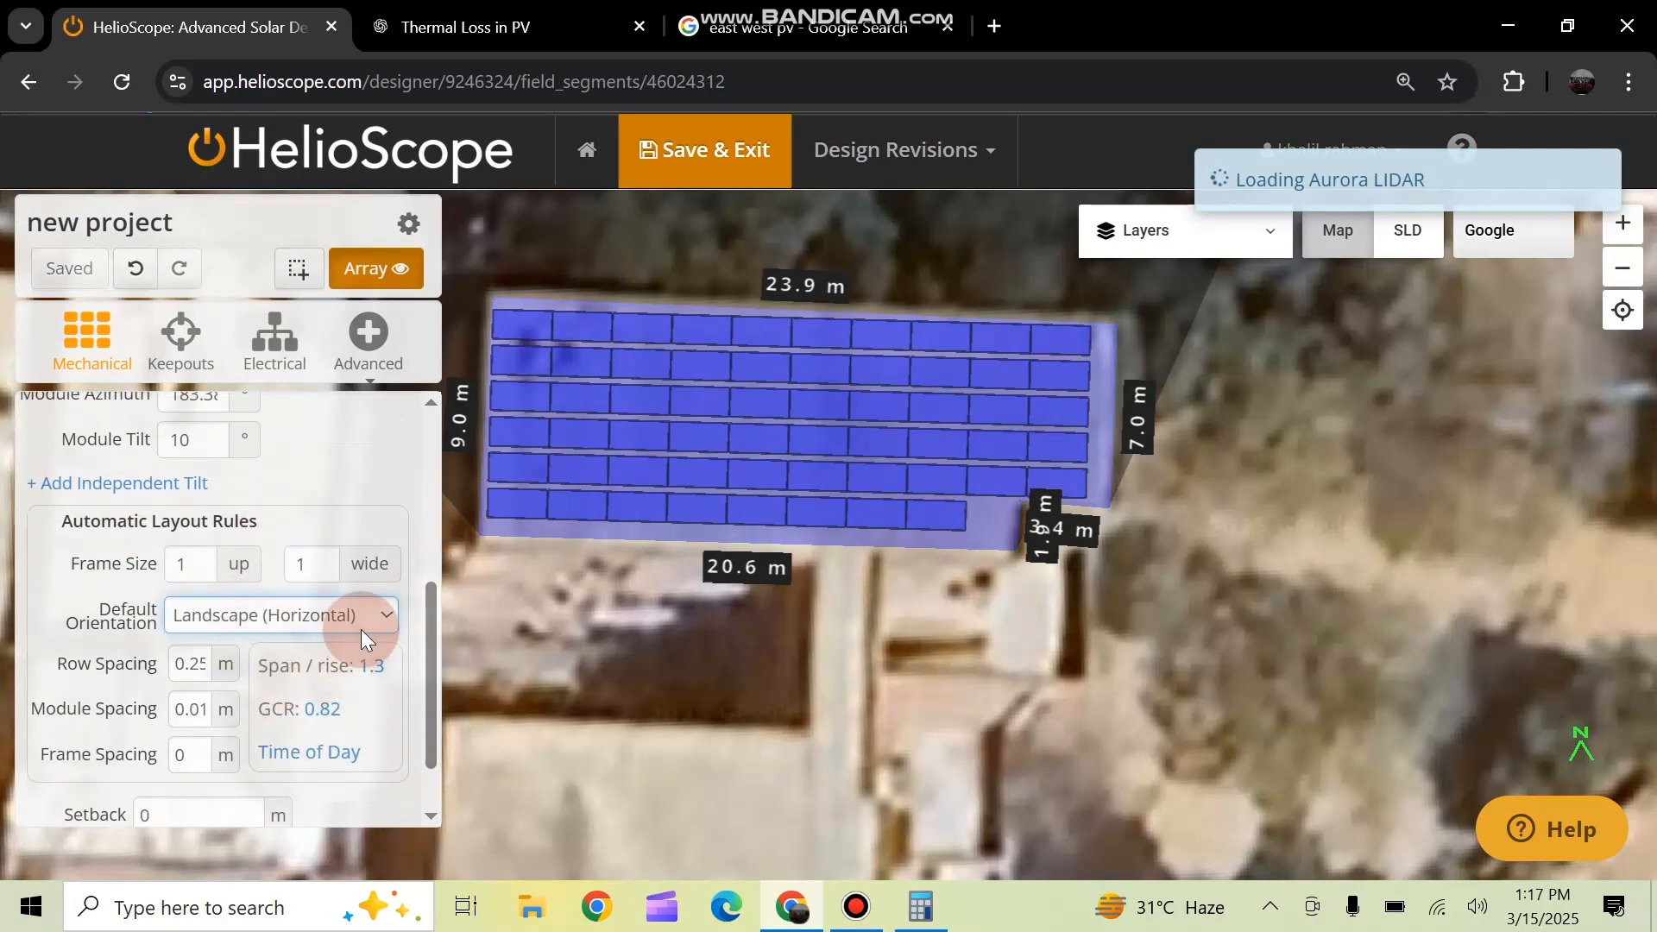
{"action": "double_click", "coordinate": [191, 672]}
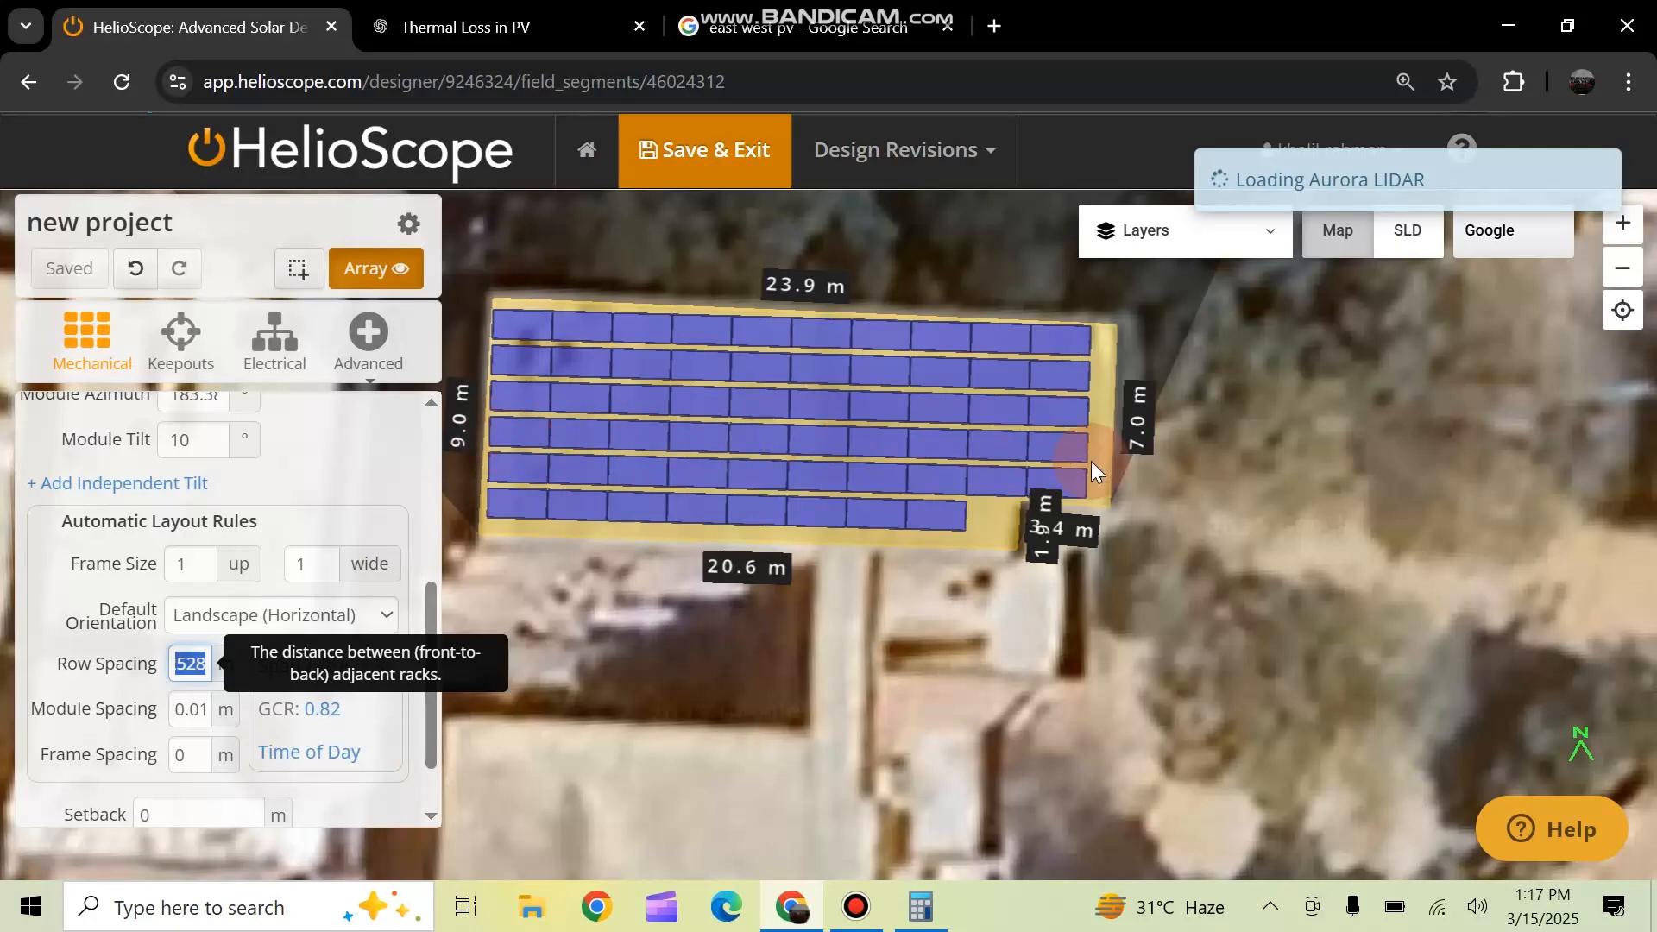
{"action": "left_click", "coordinate": [184, 668]}
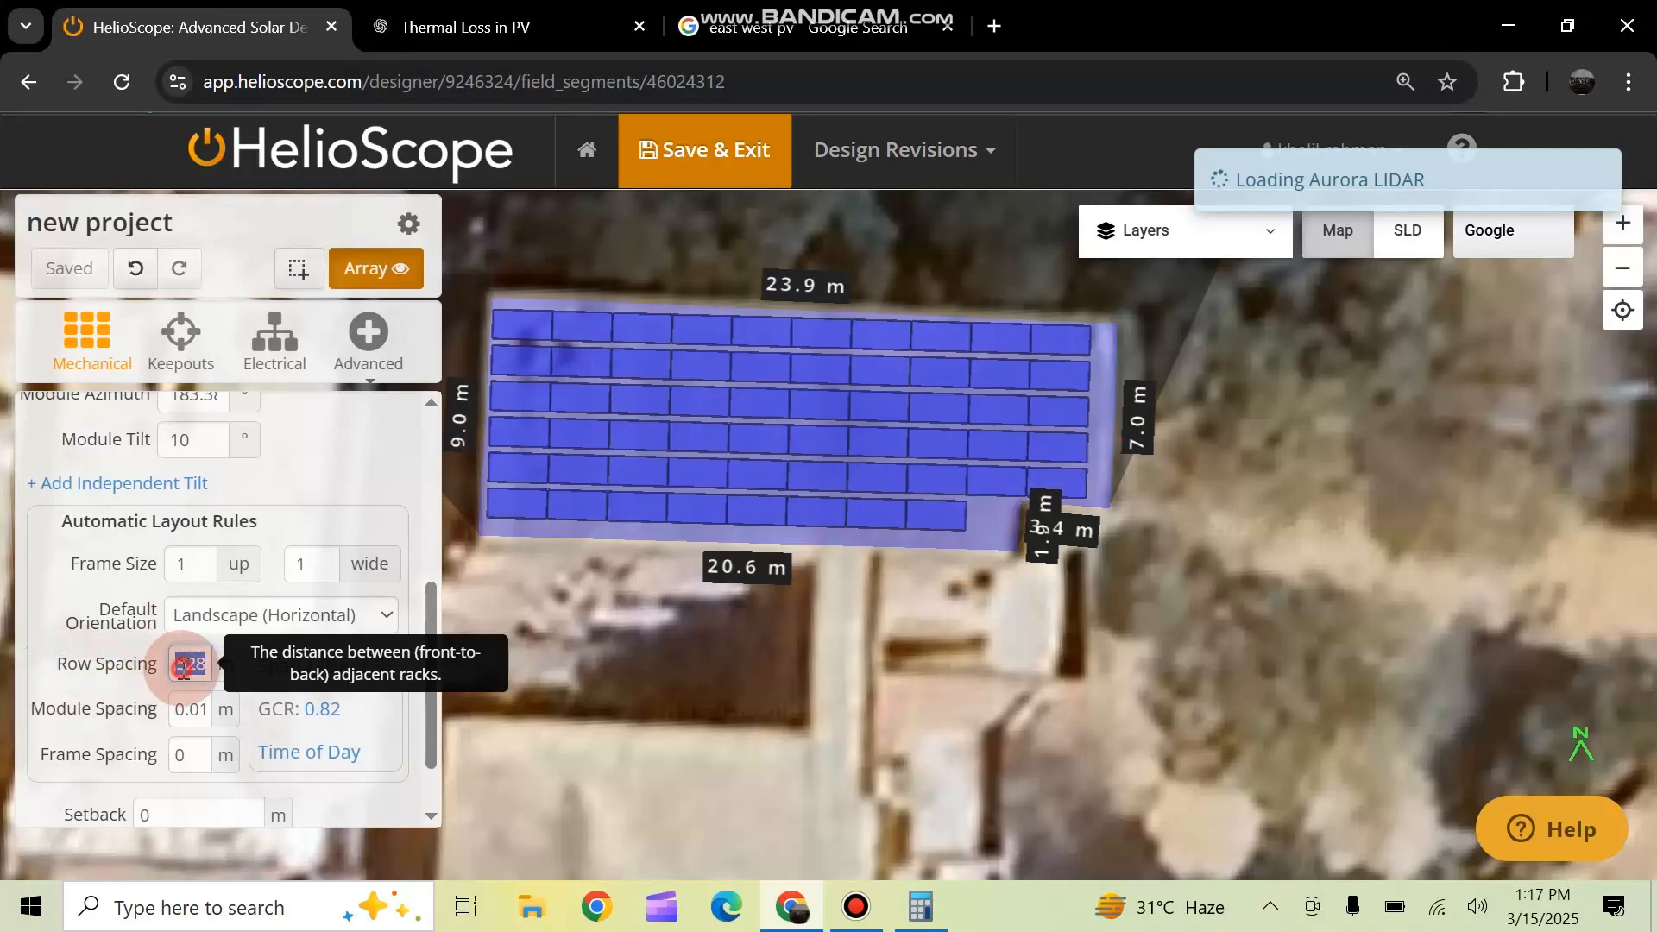
{"action": "key", "text": "Left"}
{"action": "key", "text": "Left"}
{"action": "key", "text": "Left"}
{"action": "key", "text": "Left"}
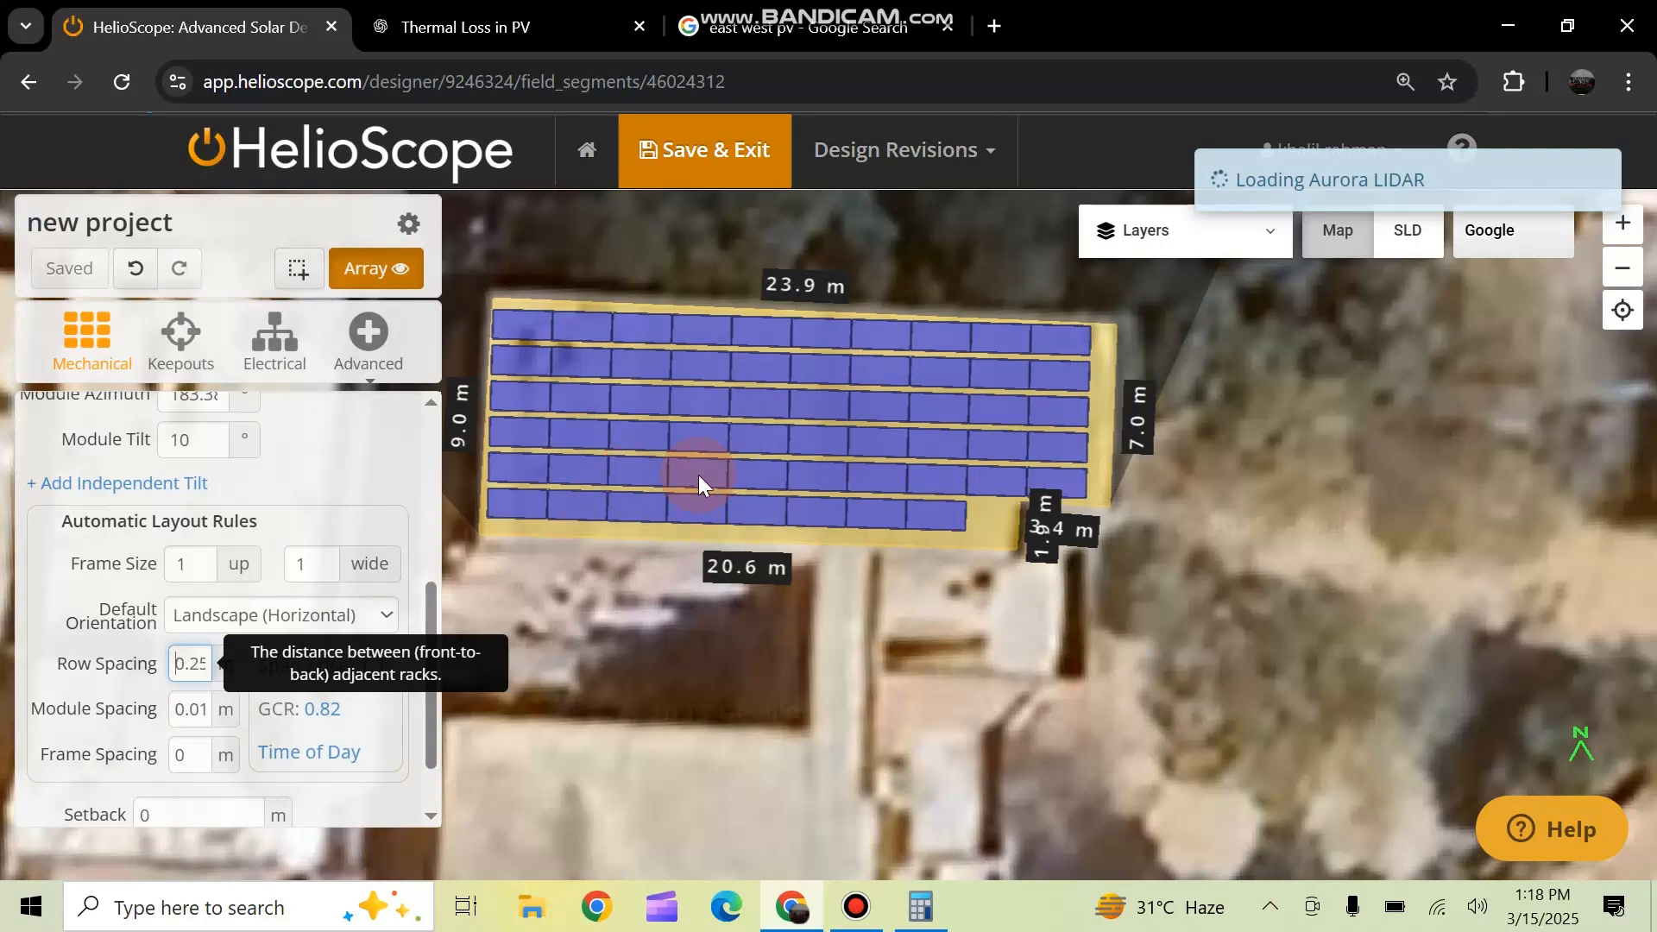
{"action": "left_click", "coordinate": [181, 665]}
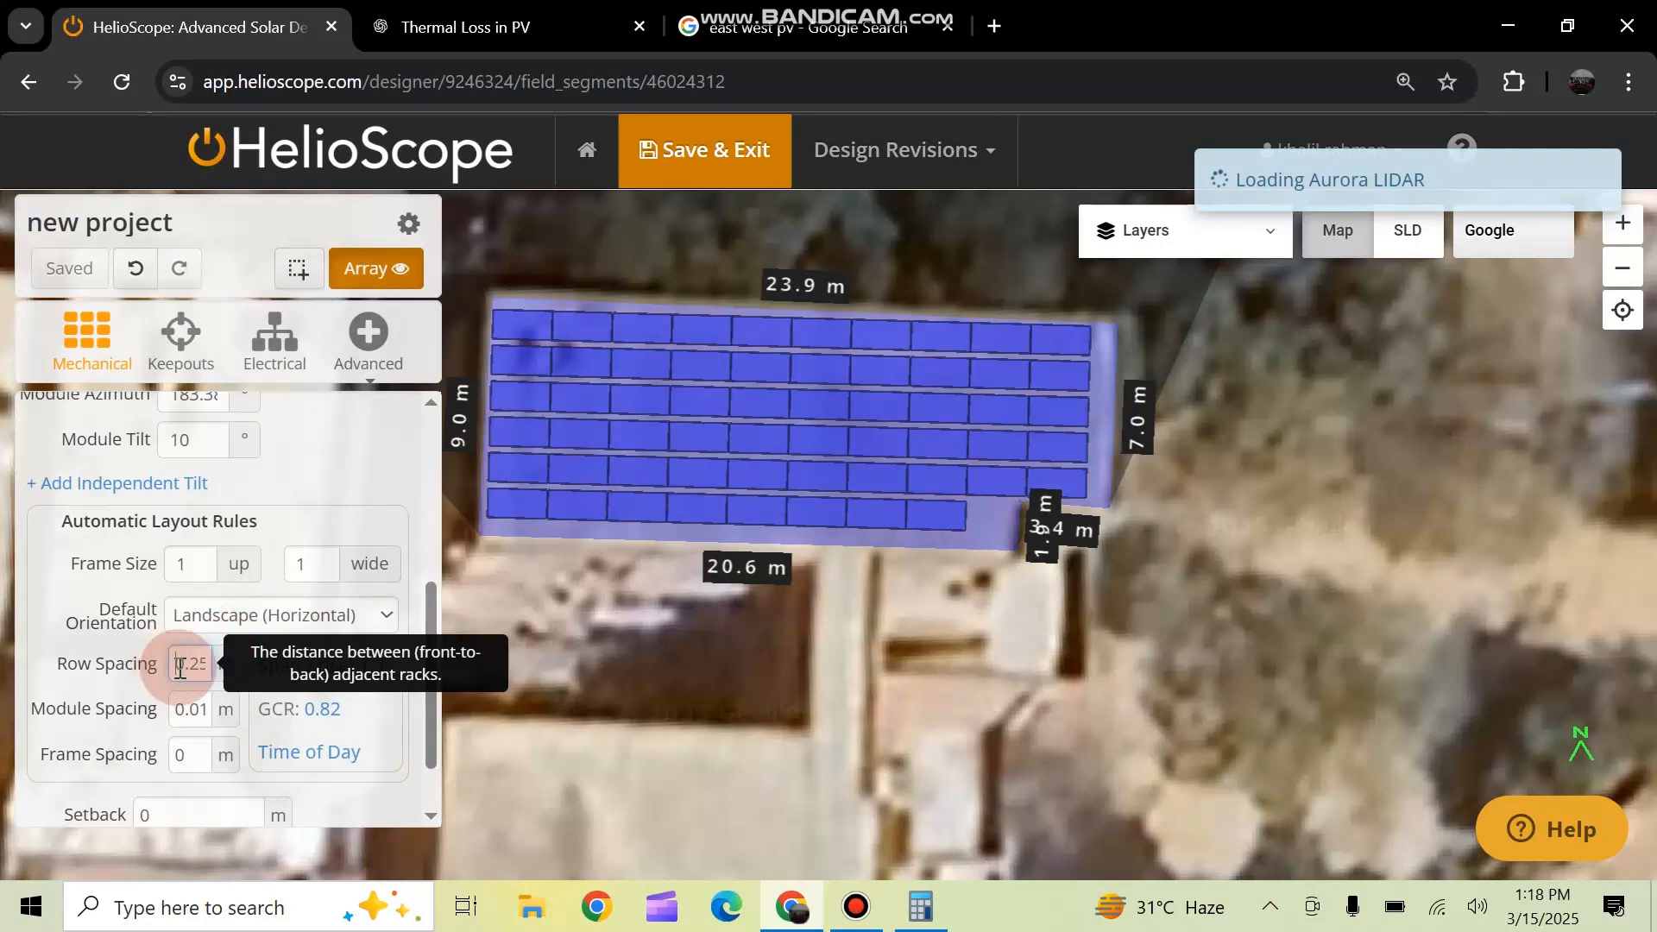
{"action": "double_click", "coordinate": [200, 661]}
{"action": "left_click", "coordinate": [212, 663]}
{"action": "left_click", "coordinate": [331, 468]}
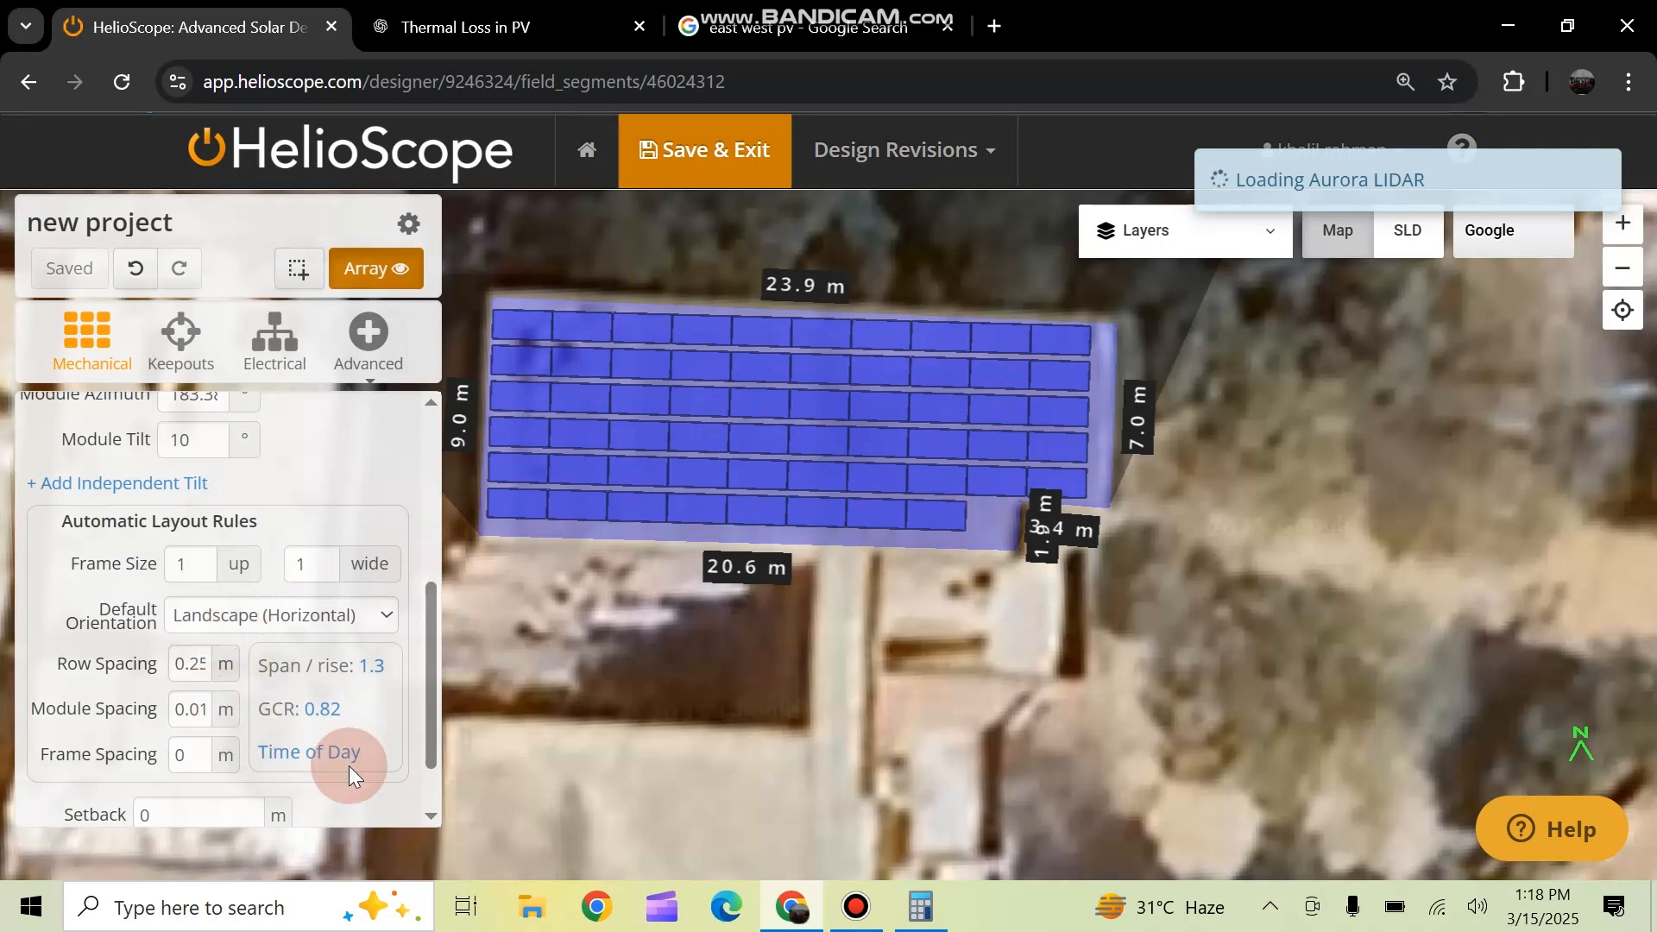
Set the module spacing of Field Segment 1 to 0 m
{"action": "scroll", "coordinate": [286, 573], "scroll_direction": "down", "scroll_amount": 1}
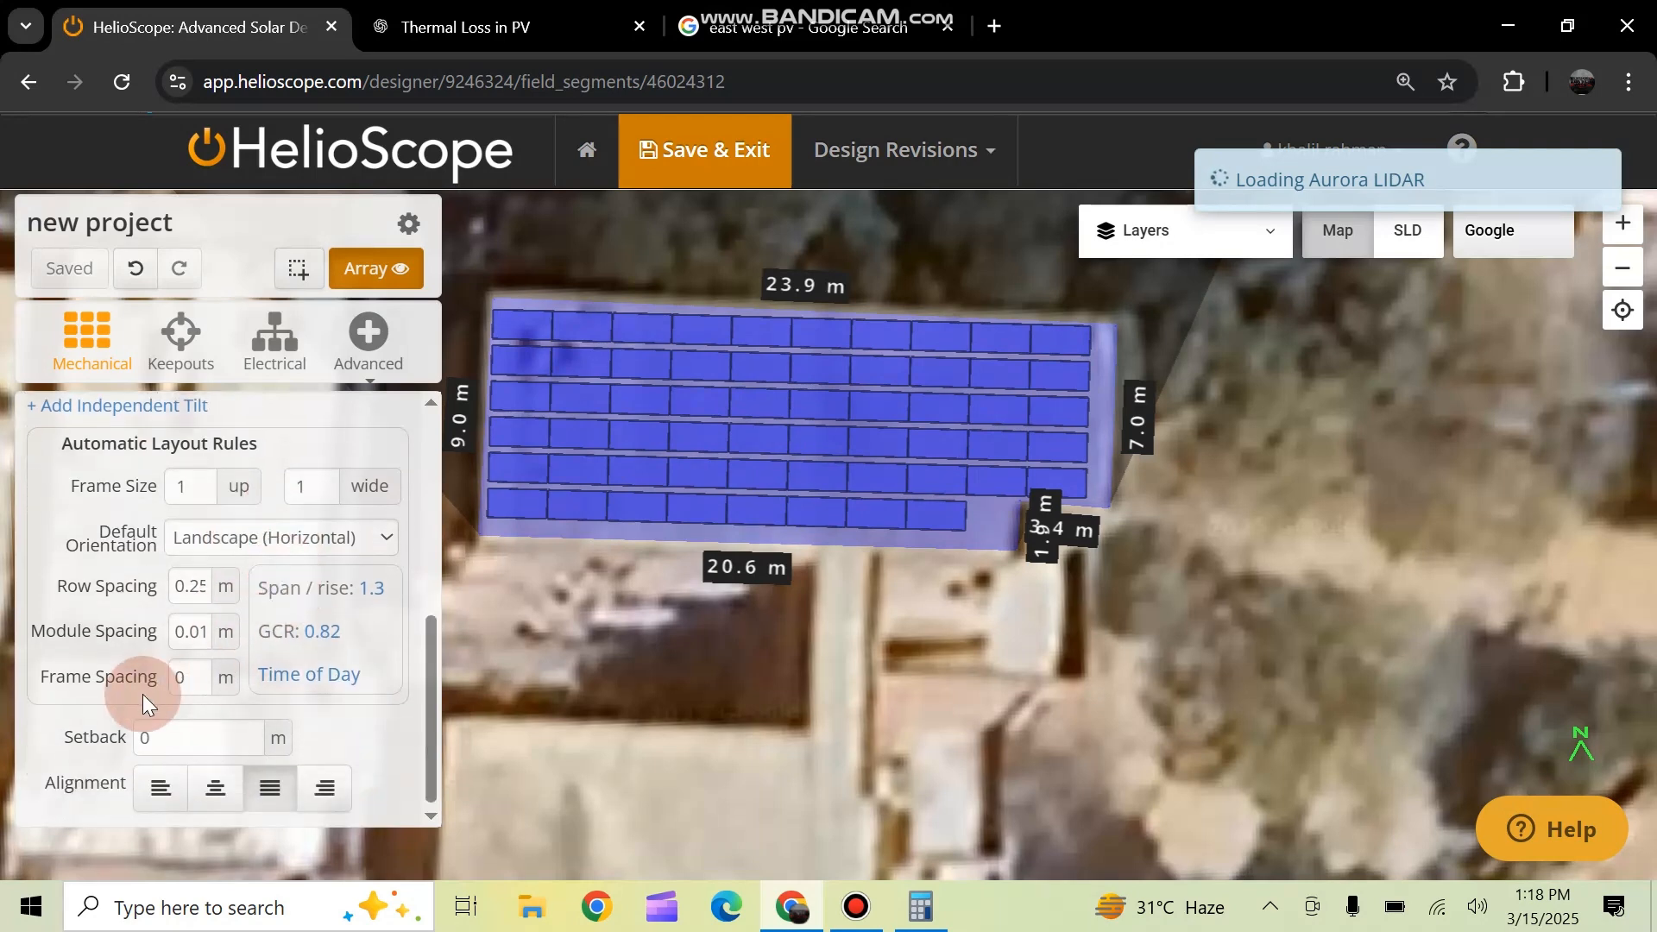
{"action": "left_click", "coordinate": [190, 631]}
{"action": "left_click_drag", "start_coordinate": [207, 633], "coordinate": [176, 632]}
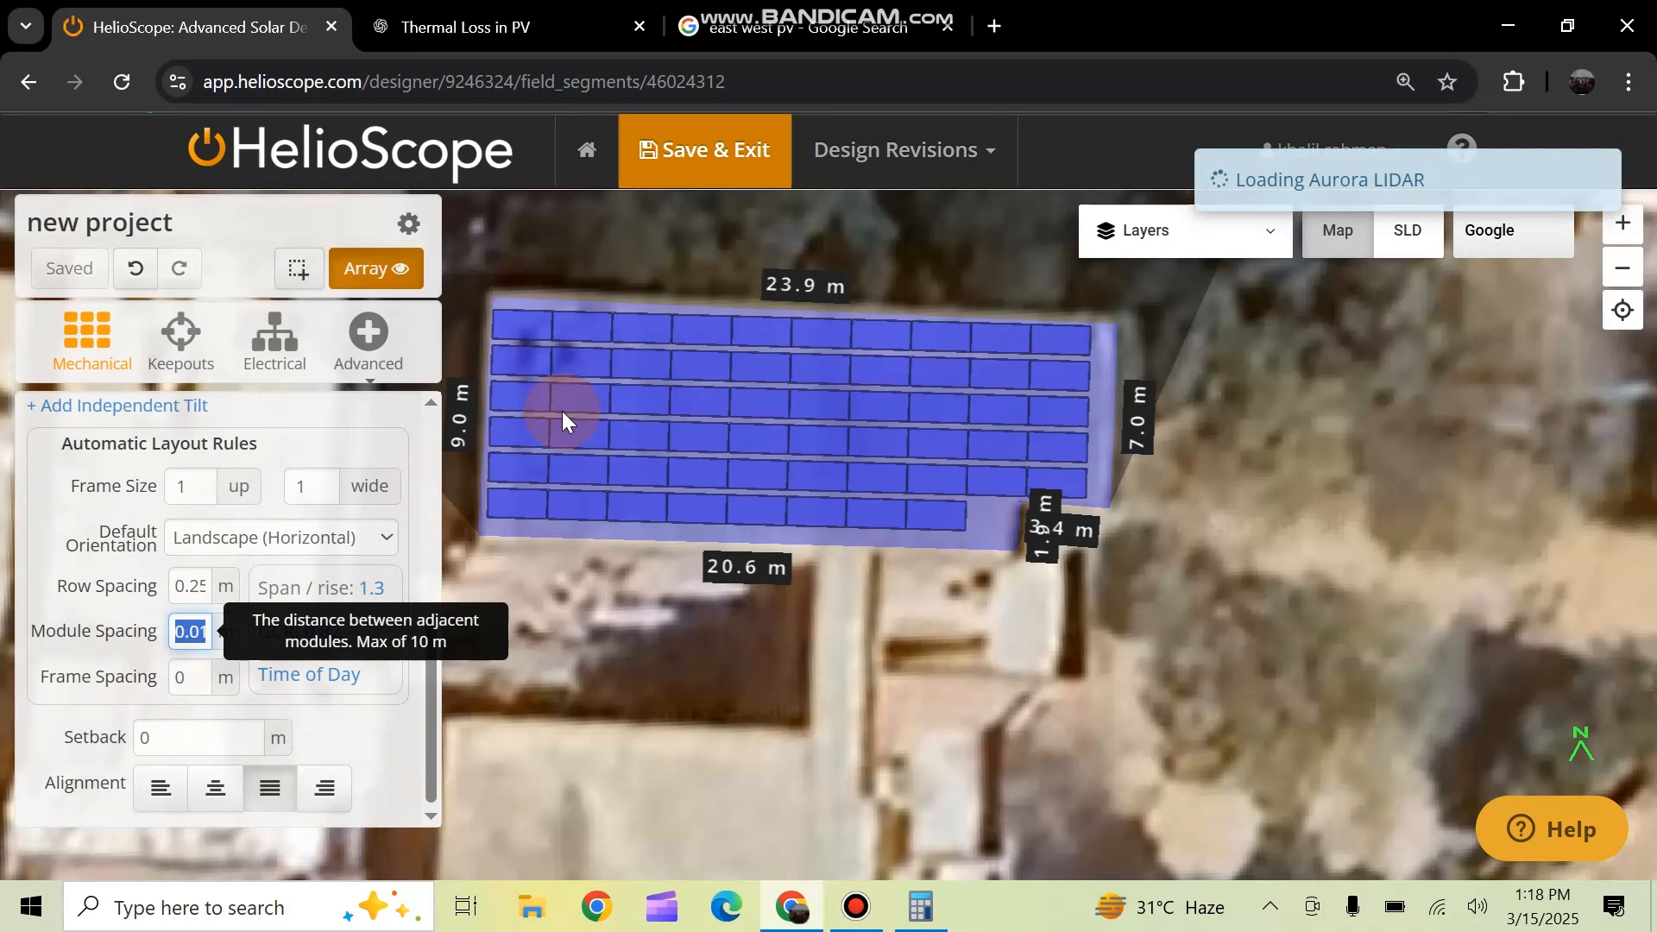
{"action": "scroll", "coordinate": [543, 405], "scroll_direction": "up", "scroll_amount": 1}
{"action": "scroll", "coordinate": [547, 397], "scroll_direction": "up", "scroll_amount": 1}
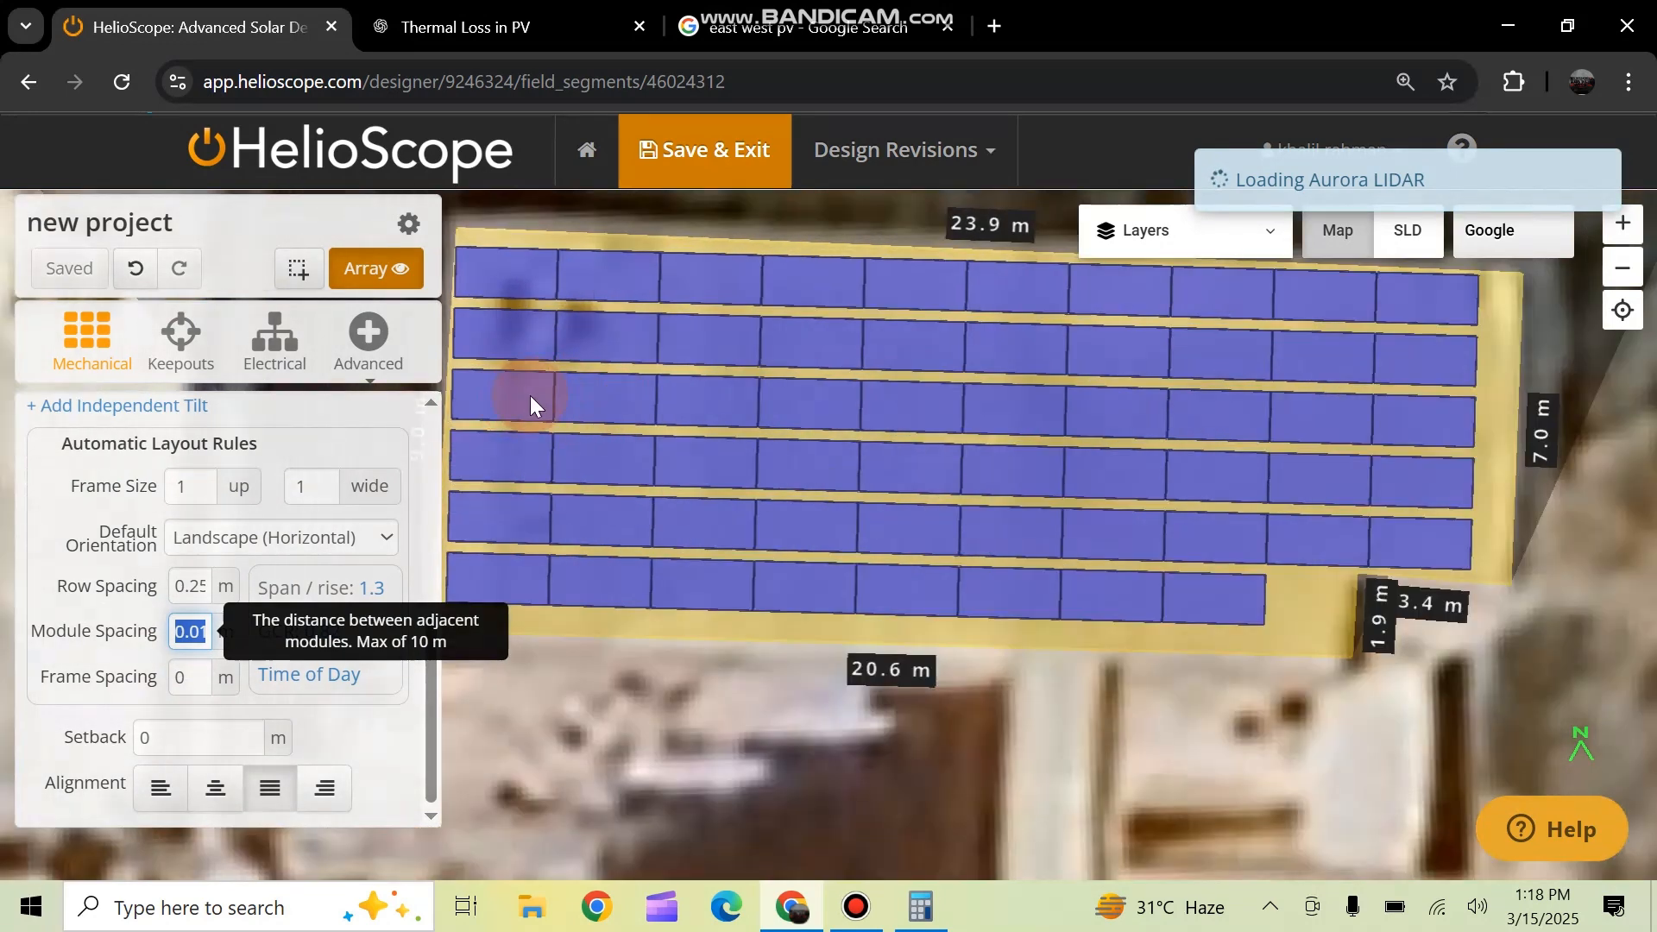
{"action": "type", "text": "0"}
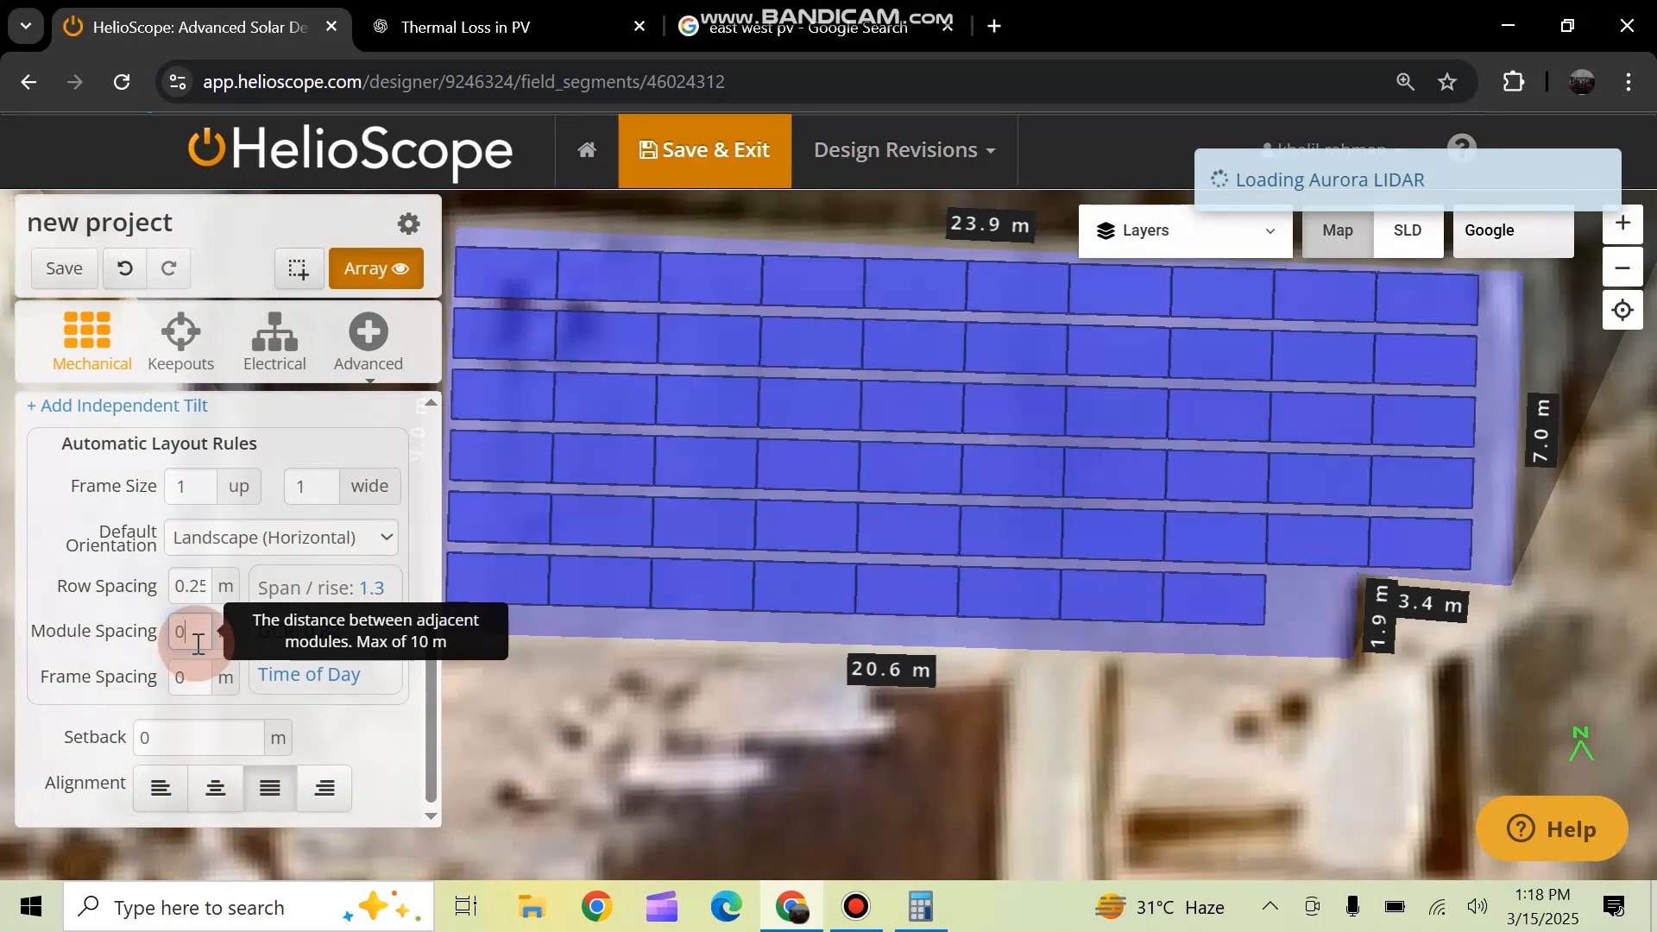
Try to undo the last field entry and set the frame size back to 1 wide
{"action": "key", "text": "ctrl+z"}
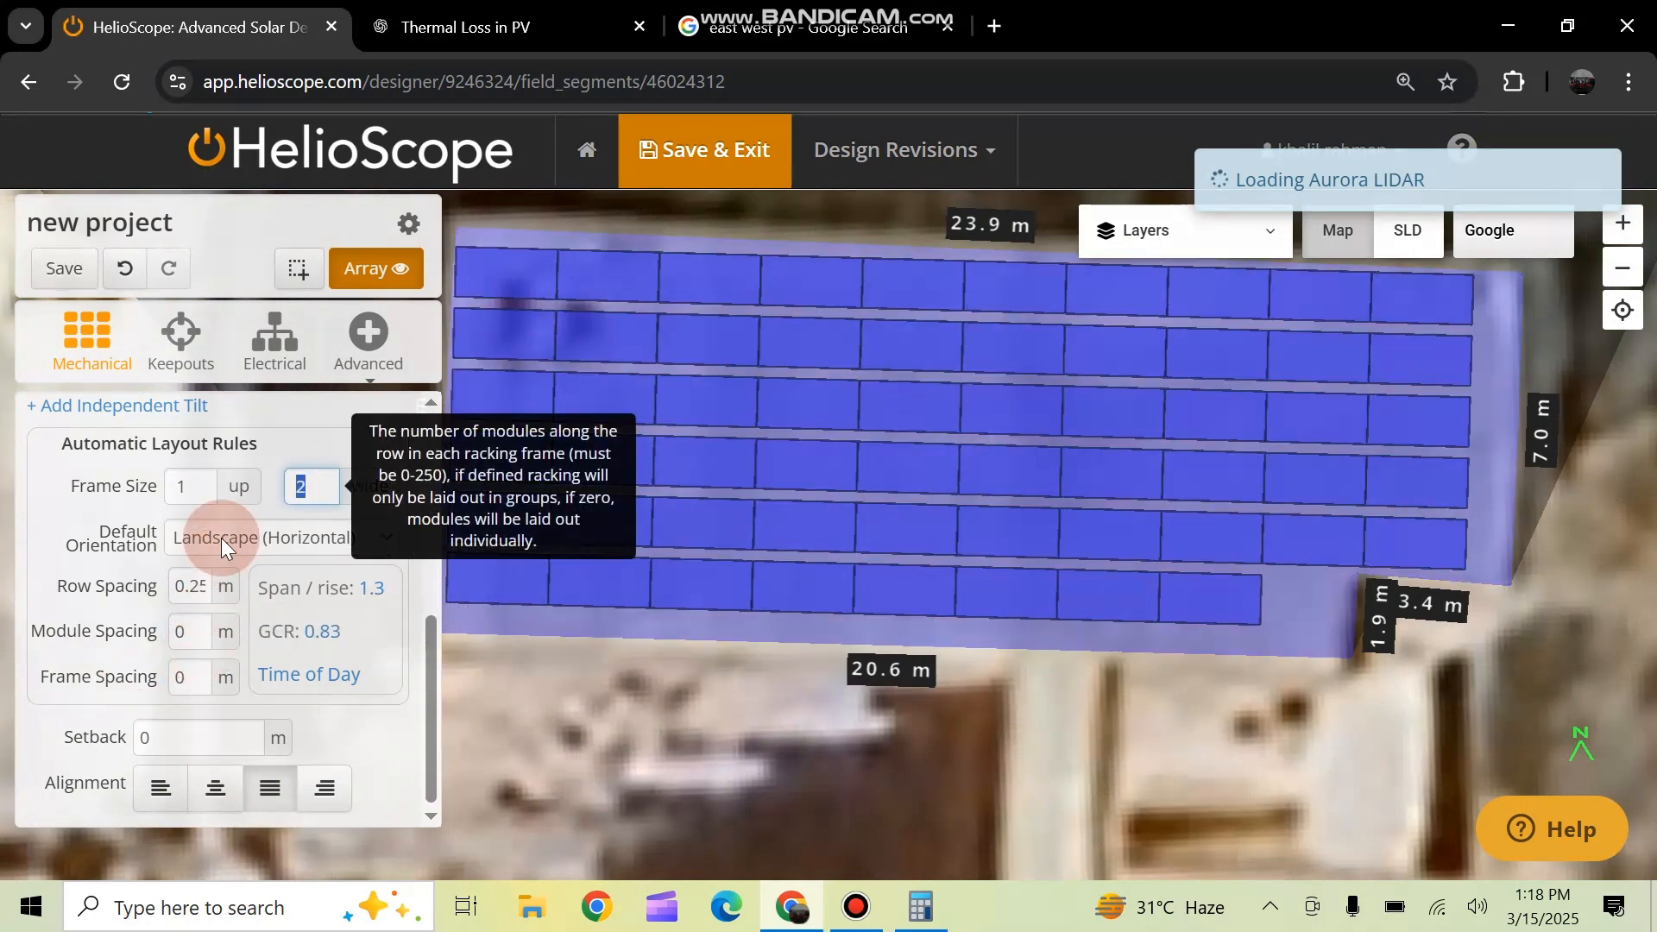
{"action": "left_click", "coordinate": [304, 440]}
{"action": "left_click", "coordinate": [306, 477]}
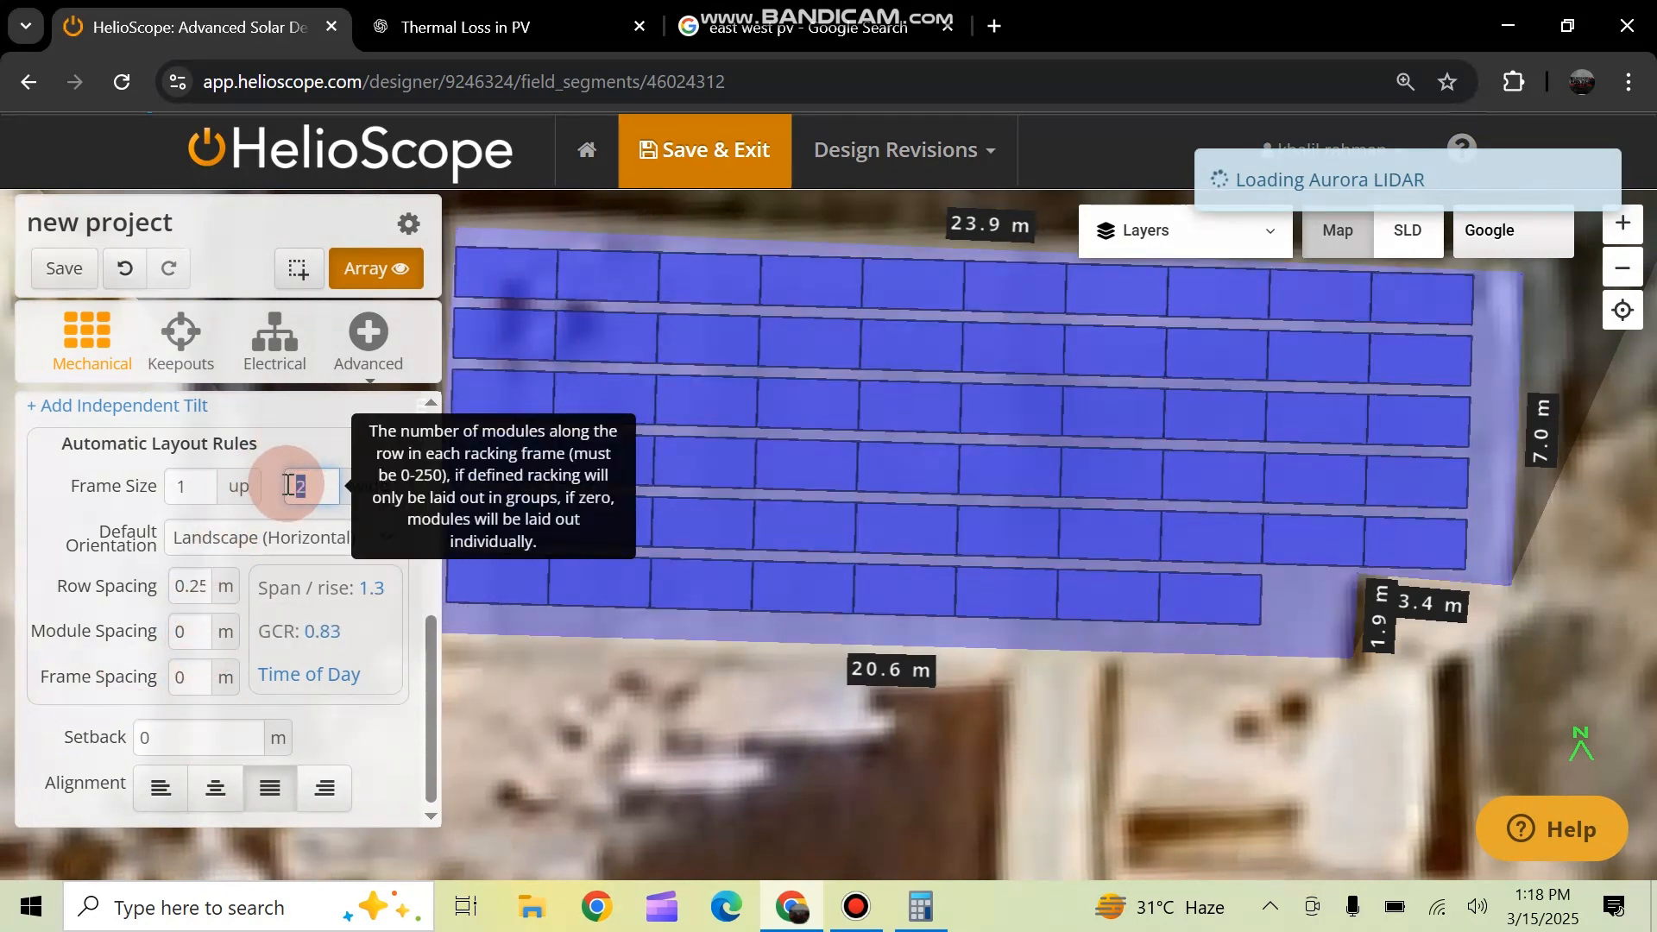
{"action": "type", "text": "1"}
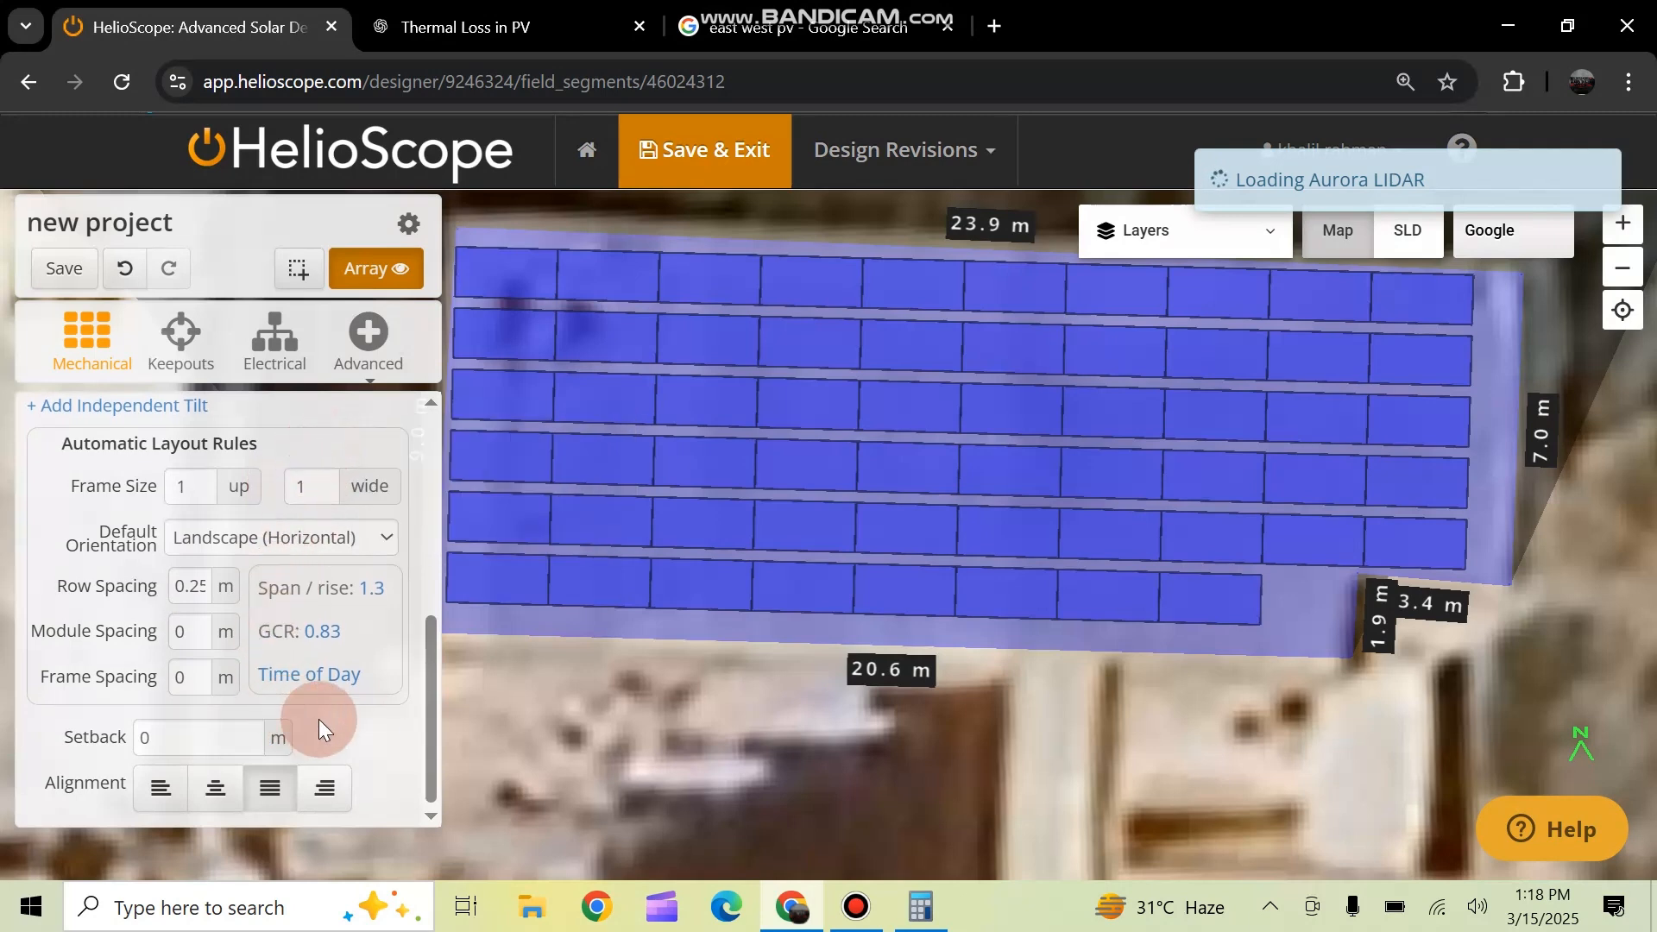
Examine the field segment's setback setting and the free strip between the modules and the roof's edges
{"action": "left_click", "coordinate": [159, 752]}
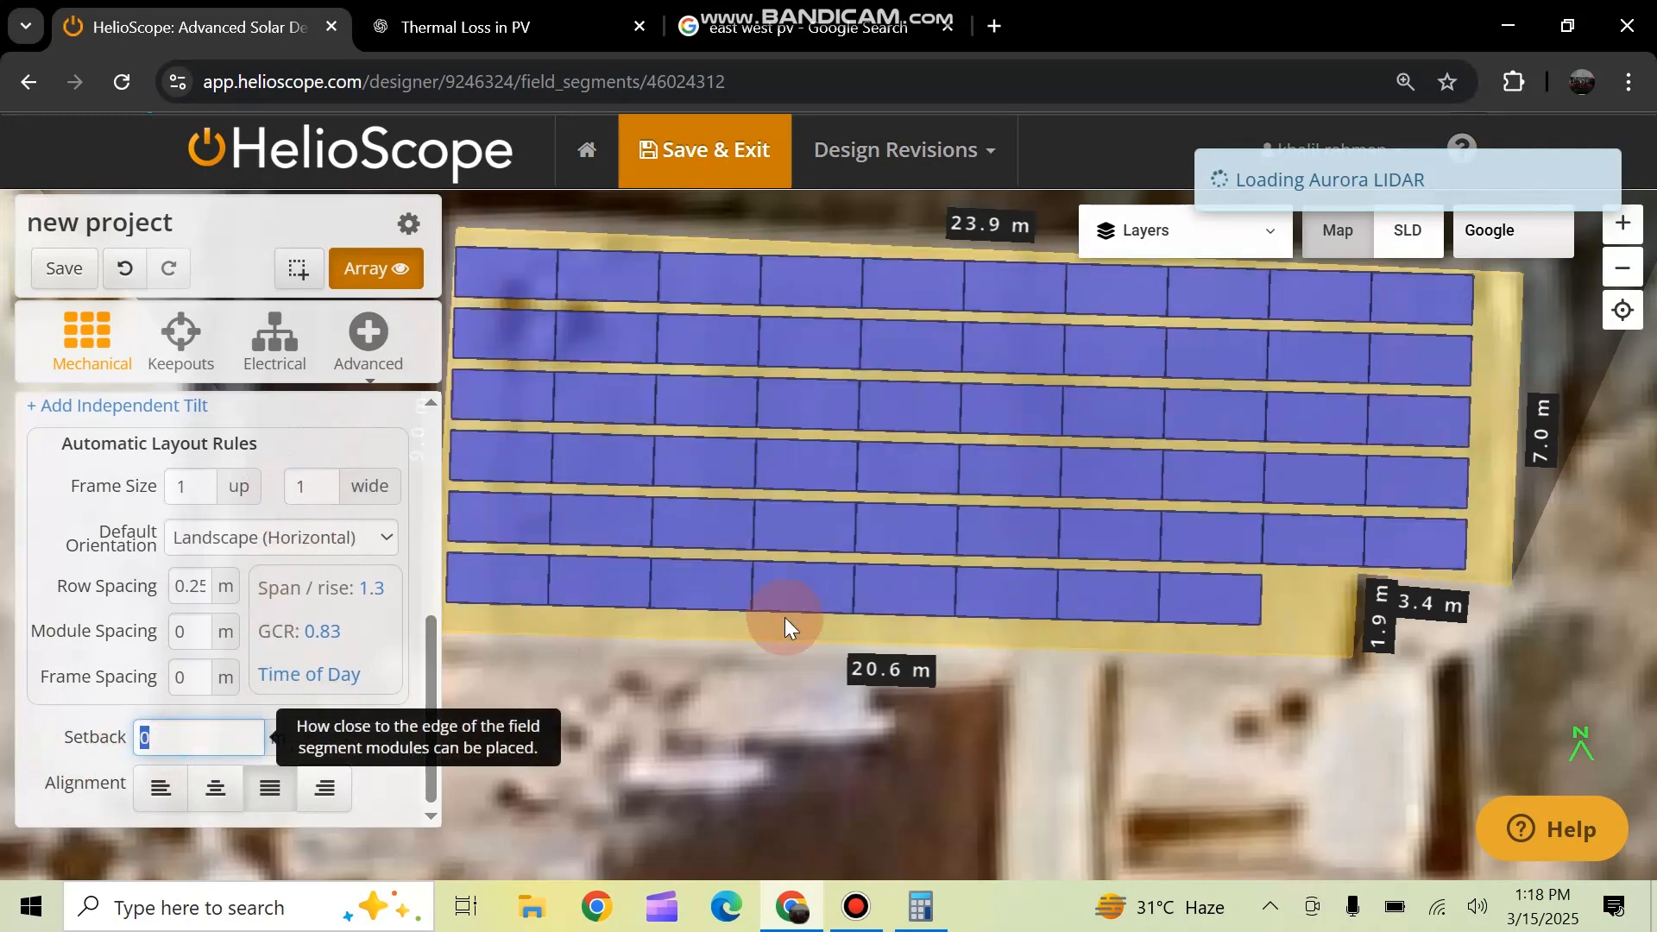
{"action": "scroll", "coordinate": [1084, 562], "scroll_direction": "down", "scroll_amount": 1}
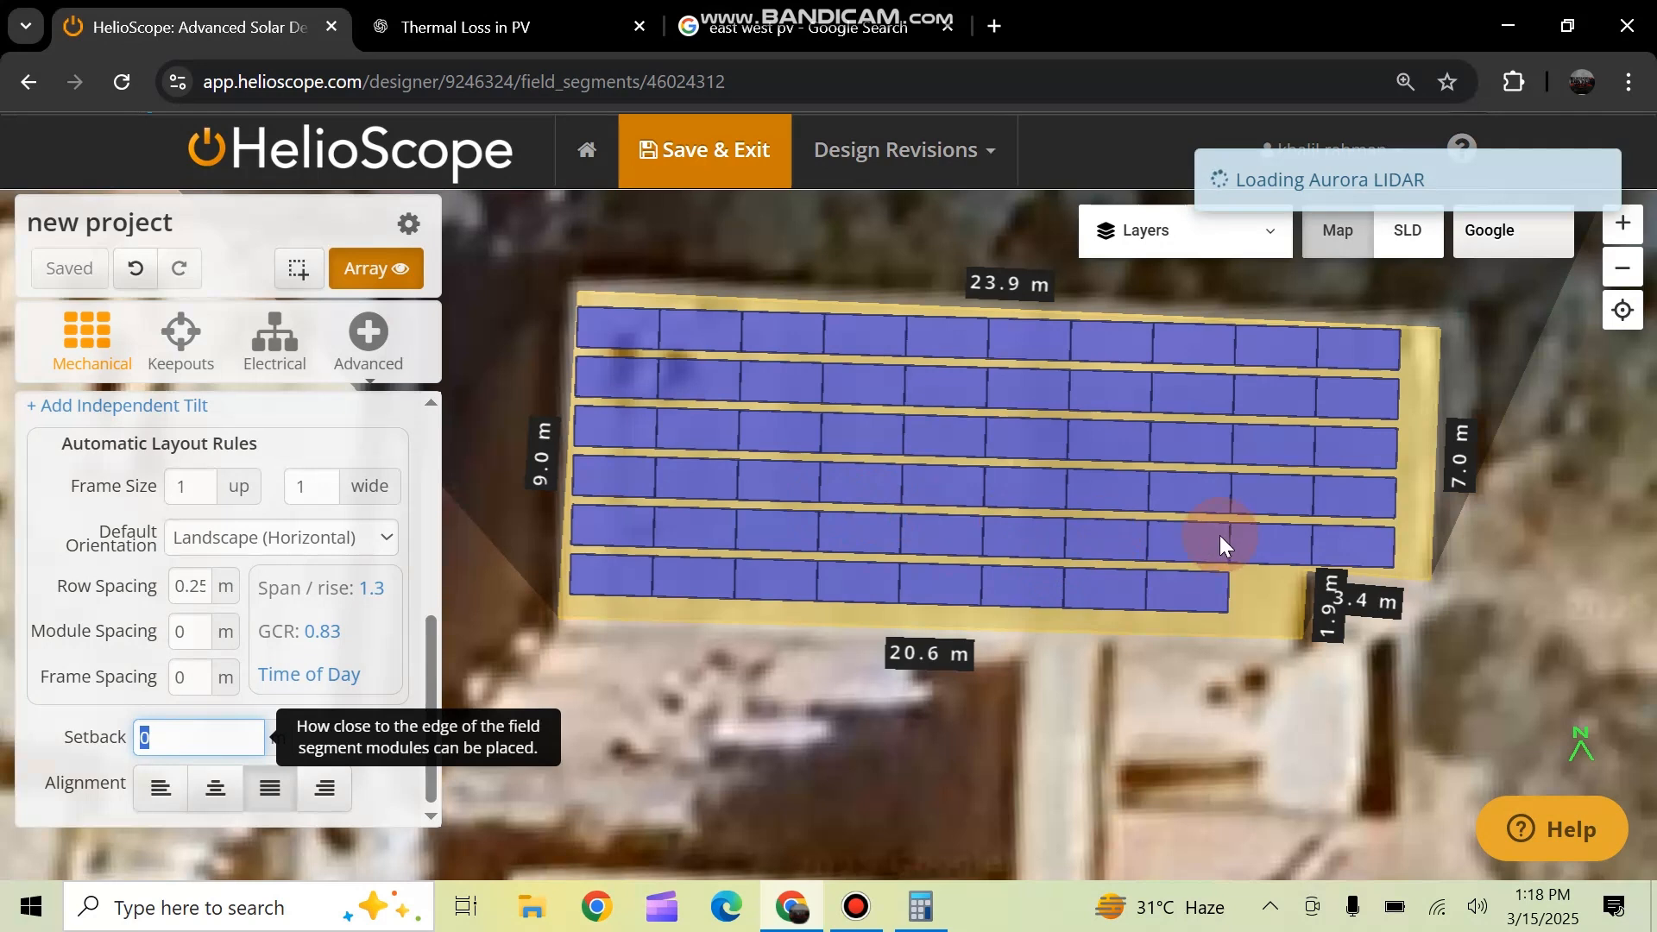
{"action": "scroll", "coordinate": [776, 546], "scroll_direction": "down", "scroll_amount": 1}
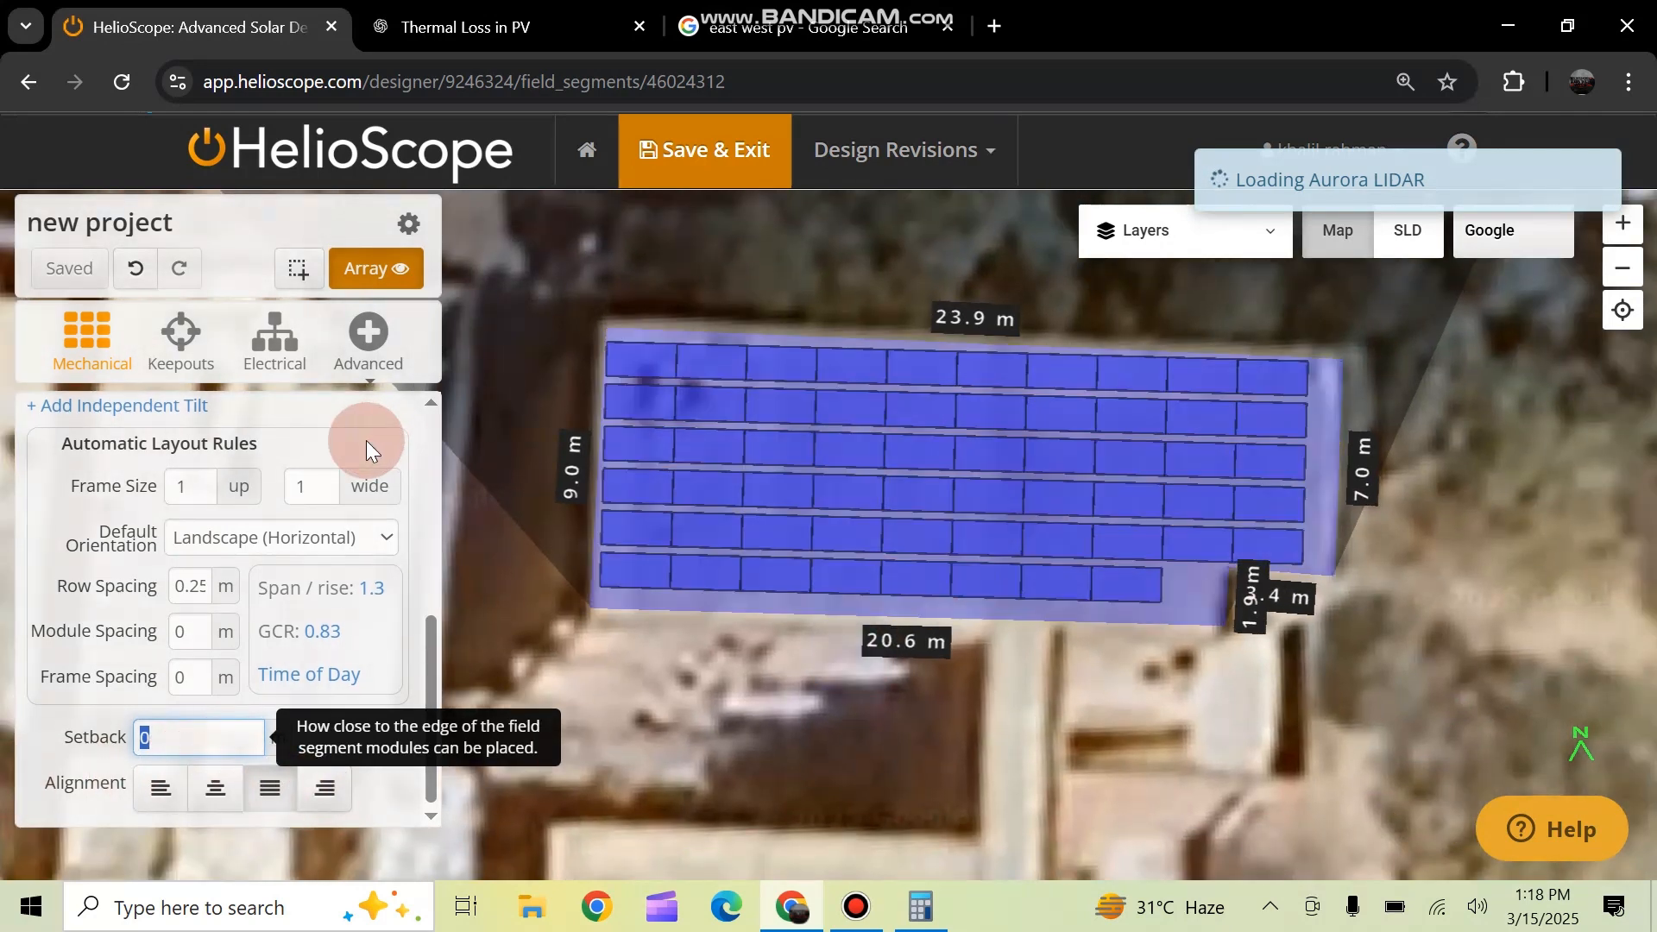
{"action": "left_click", "coordinate": [978, 614]}
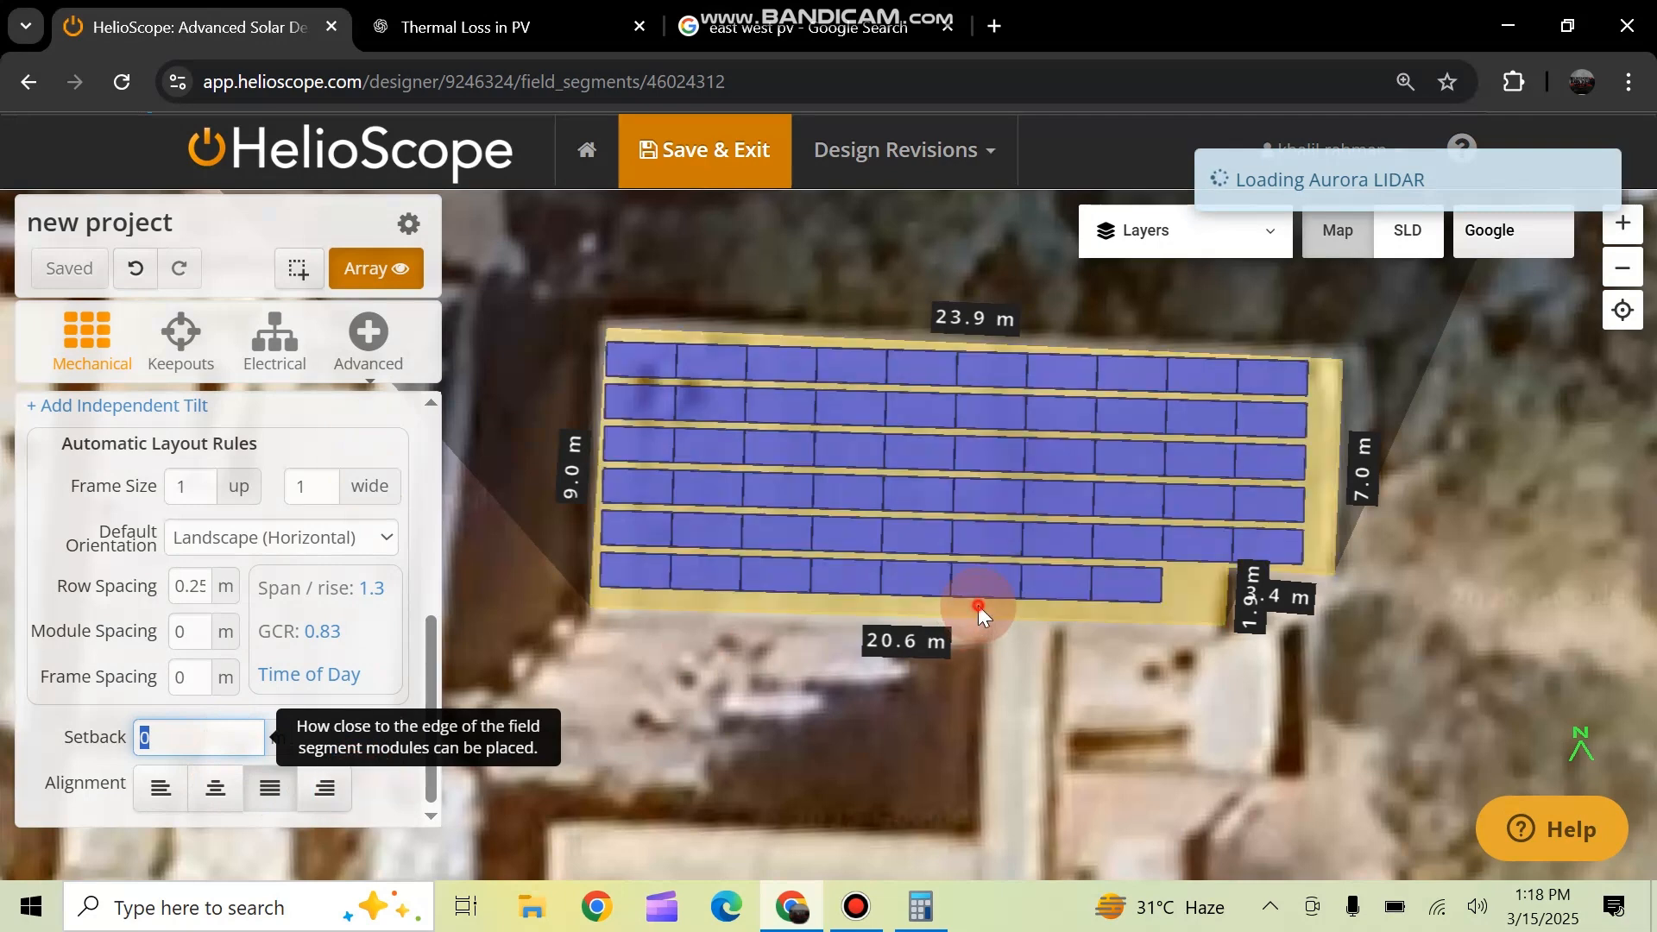
{"action": "left_click", "coordinate": [909, 618]}
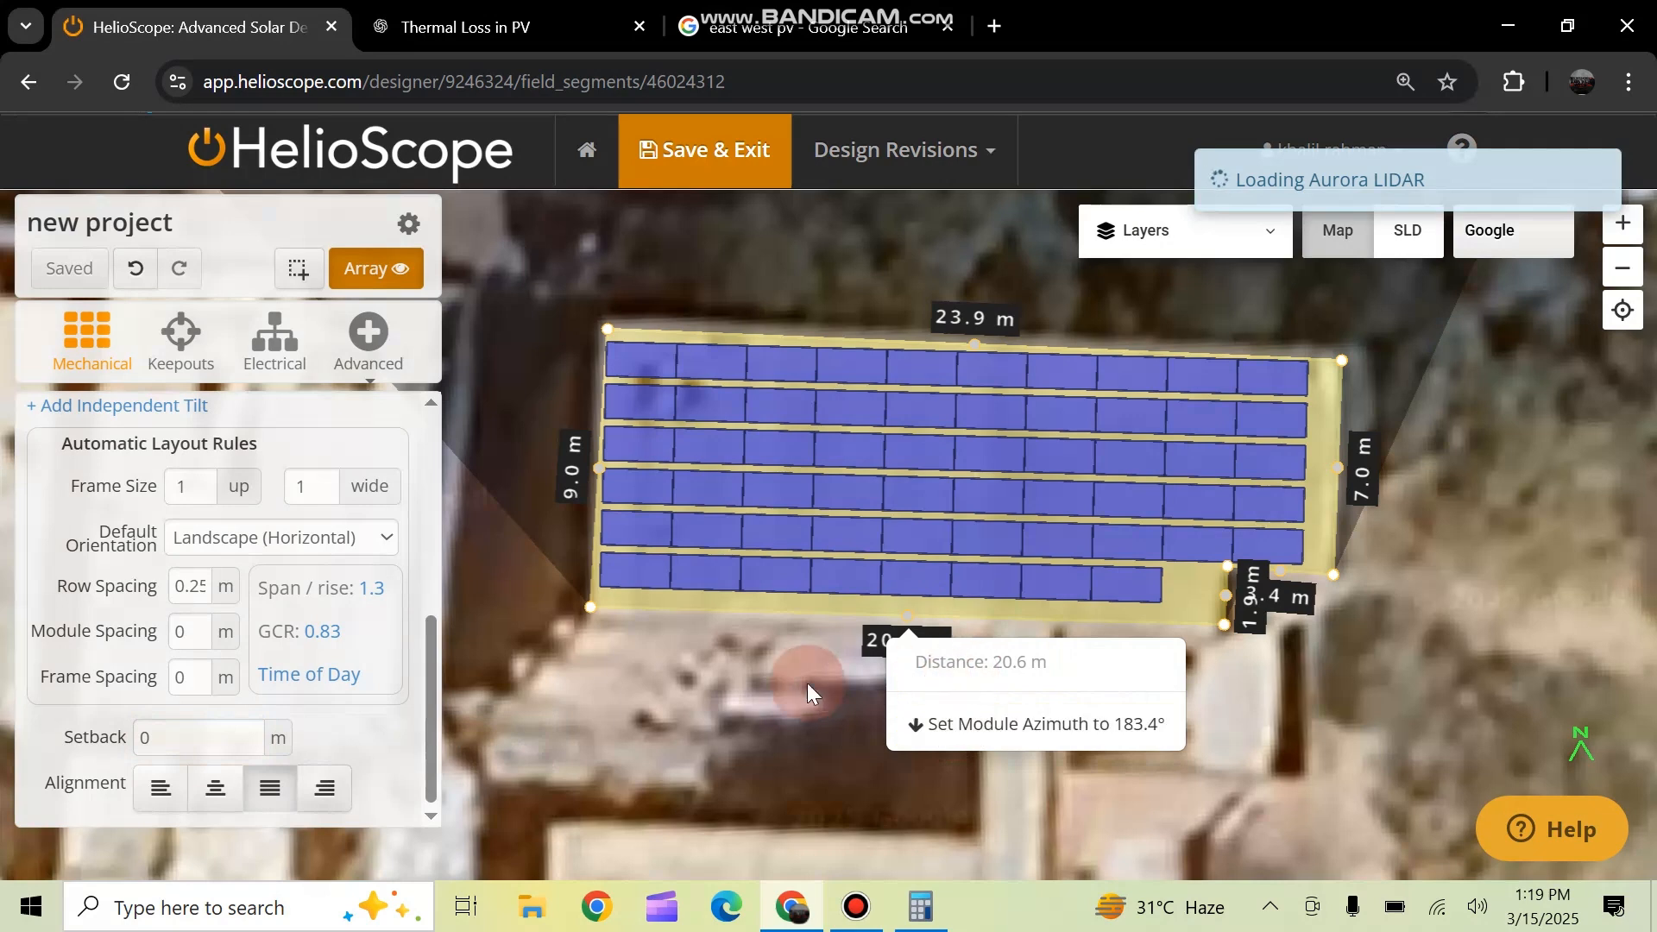
{"action": "left_click", "coordinate": [766, 679]}
{"action": "left_click", "coordinate": [959, 402]}
{"action": "left_click", "coordinate": [324, 552]}
{"action": "left_click", "coordinate": [242, 659]}
{"action": "scroll", "coordinate": [242, 660], "scroll_direction": "down", "scroll_amount": 4}
{"action": "scroll", "coordinate": [241, 660], "scroll_direction": "down", "scroll_amount": 2}
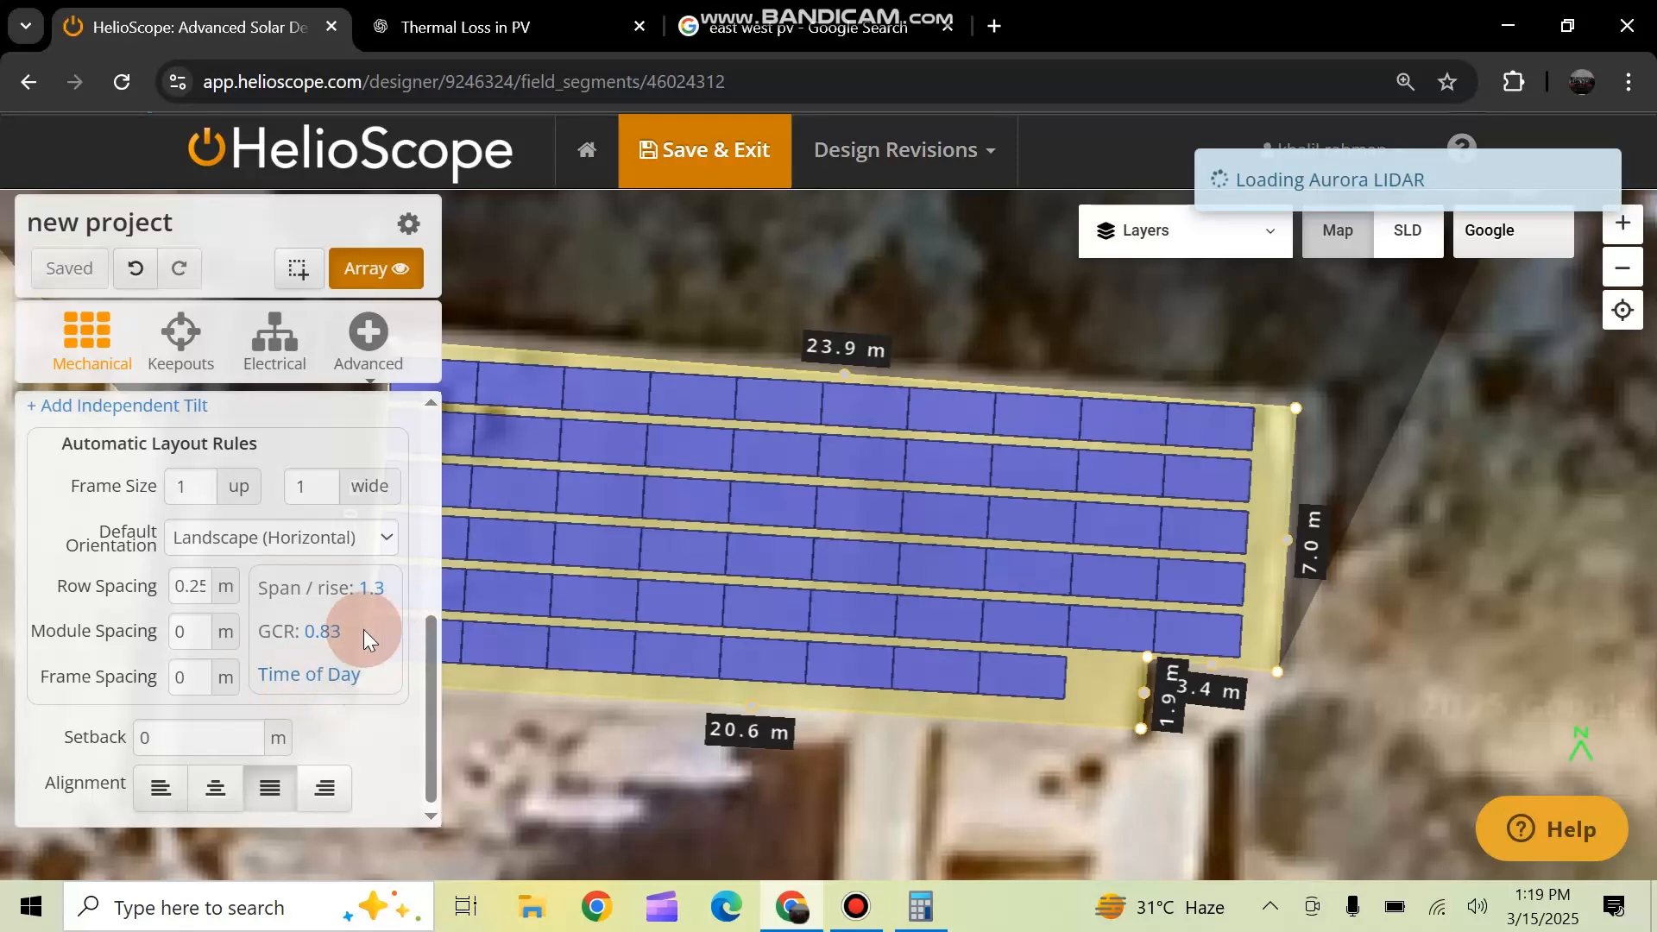
Open the Time of Day analysis and save the row spacing for 10:00 AM to 2:00 PM
{"action": "left_click", "coordinate": [316, 678]}
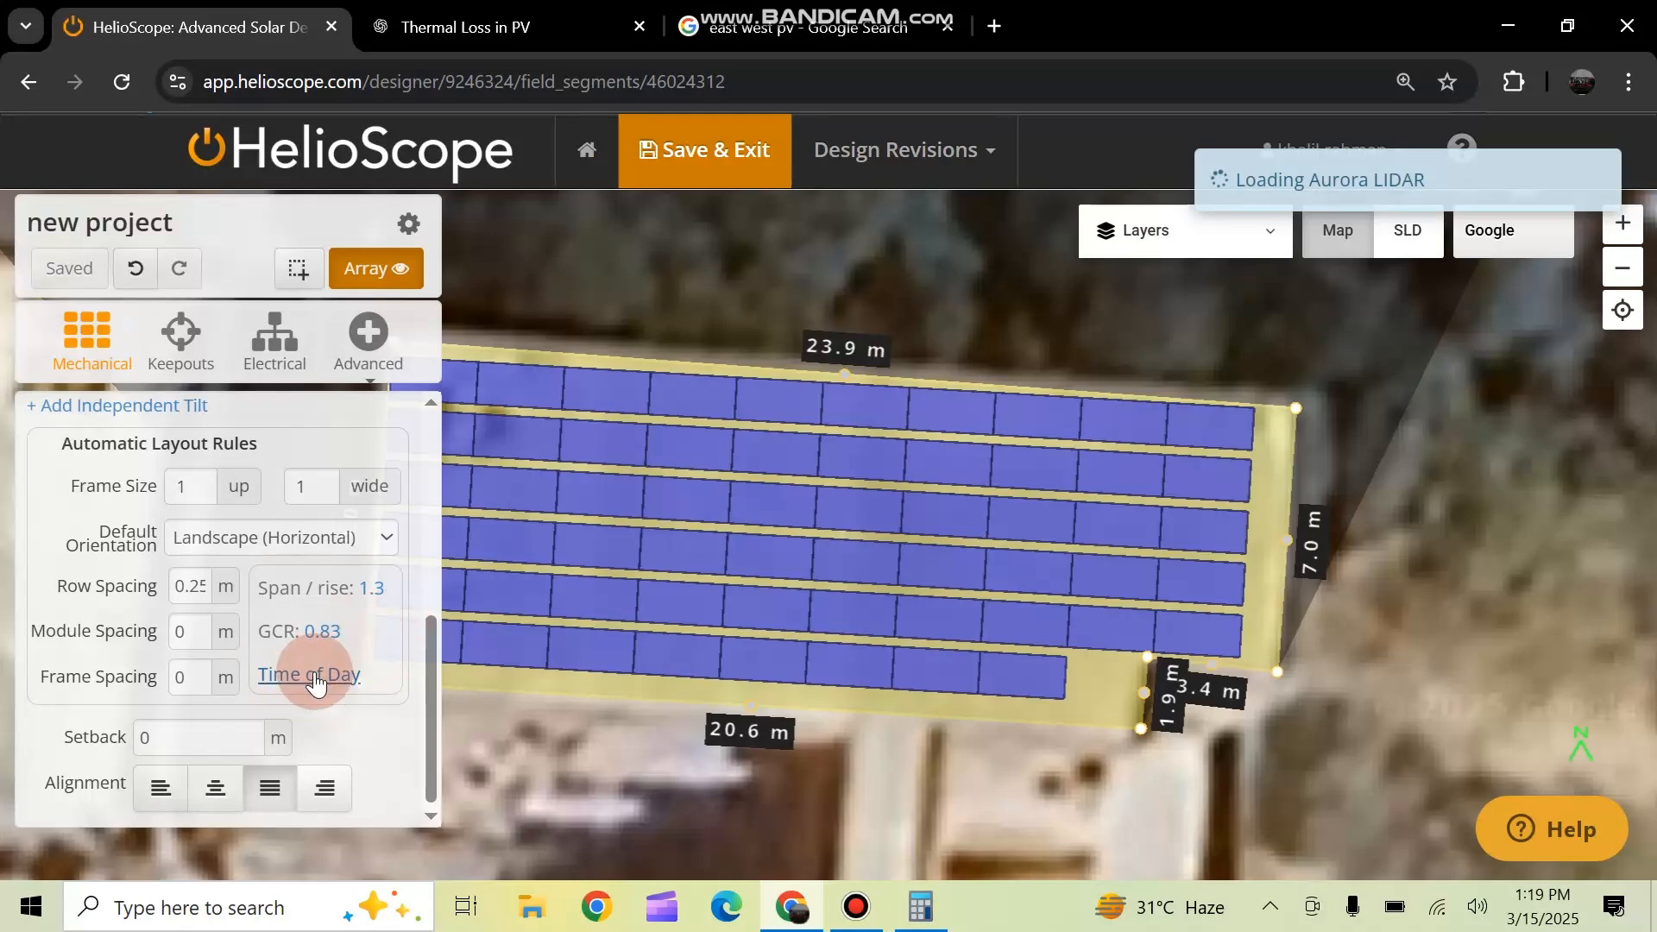
{"action": "left_click", "coordinate": [306, 580]}
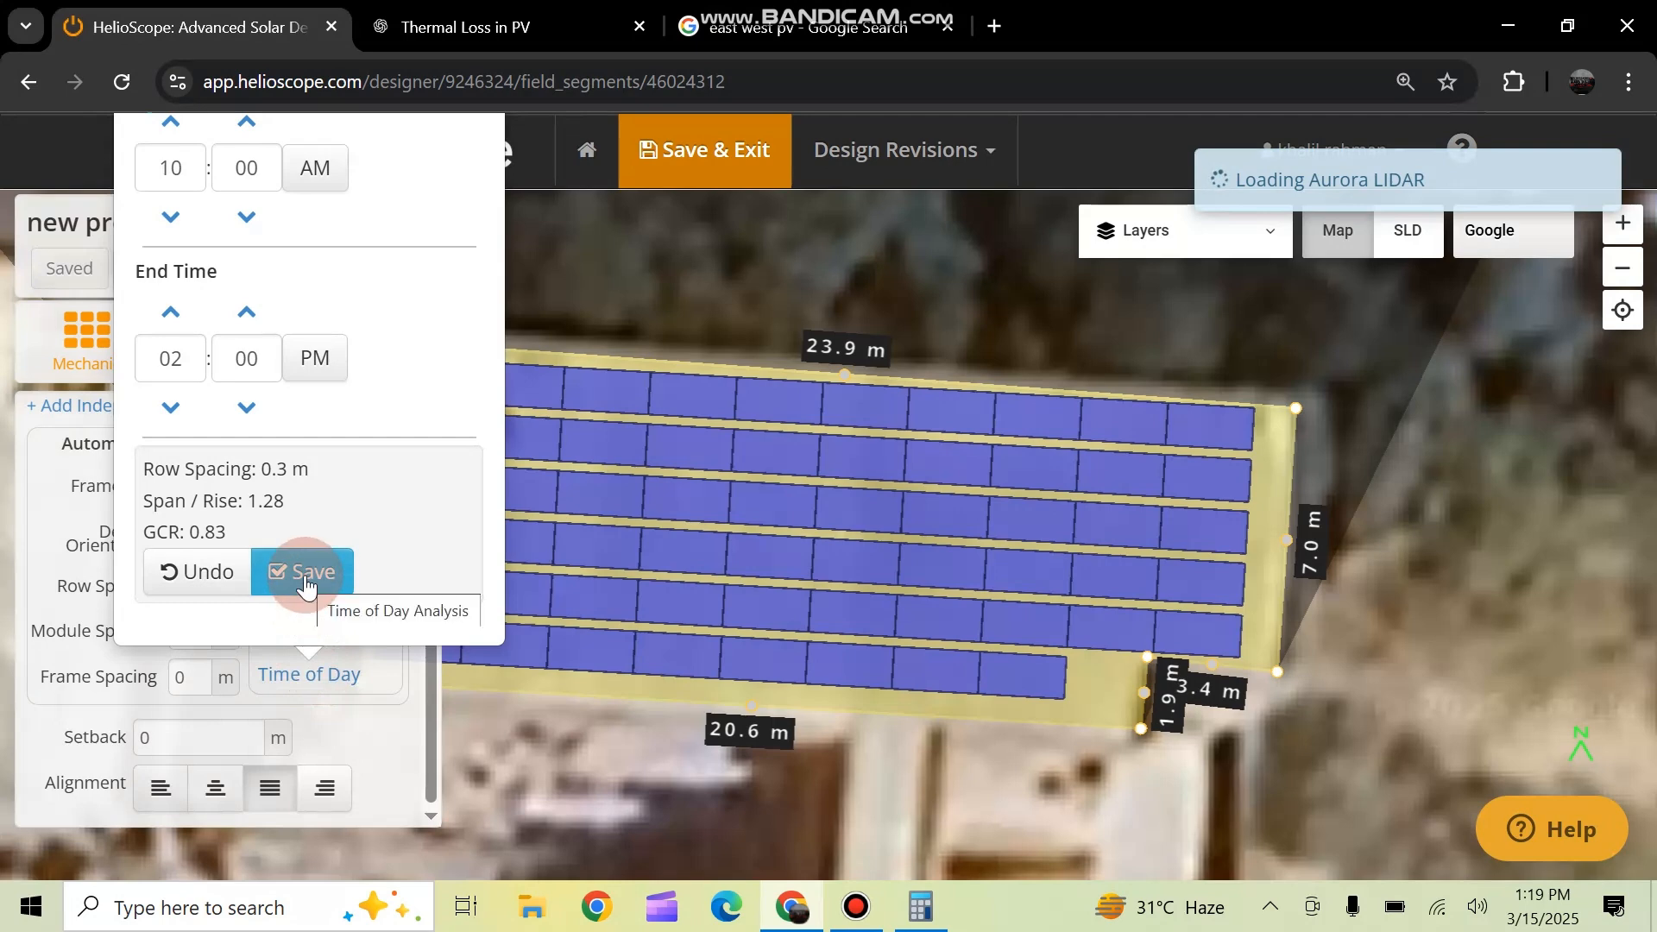
{"action": "left_click", "coordinate": [846, 557]}
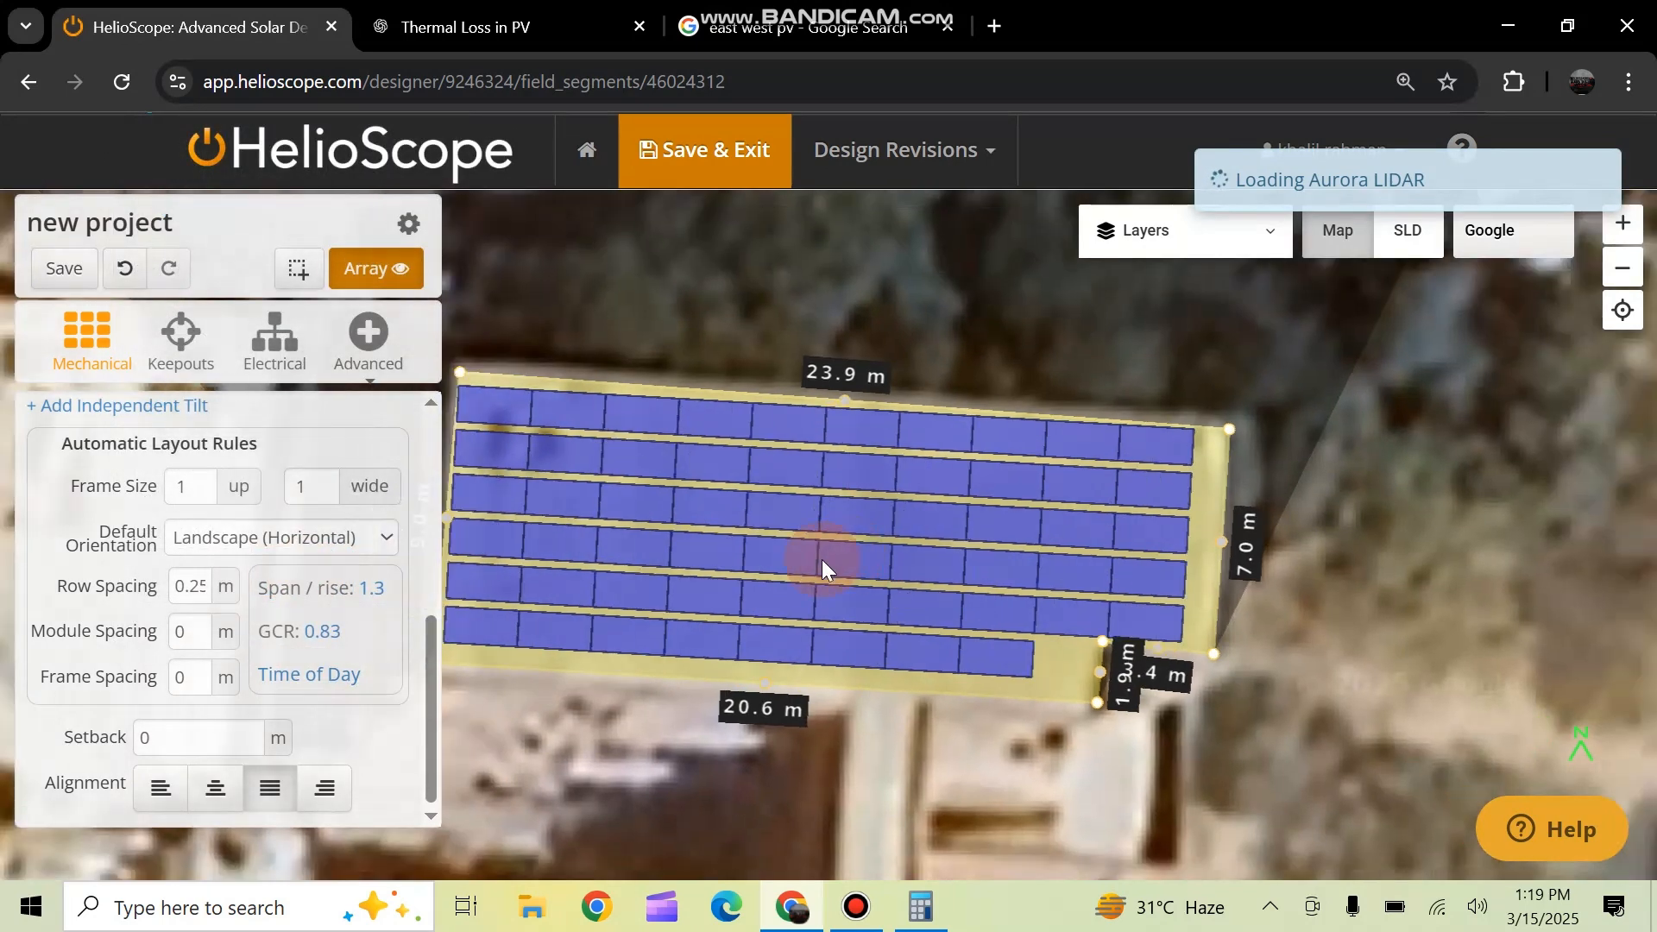
{"action": "left_click_drag", "start_coordinate": [861, 558], "coordinate": [1084, 557]}
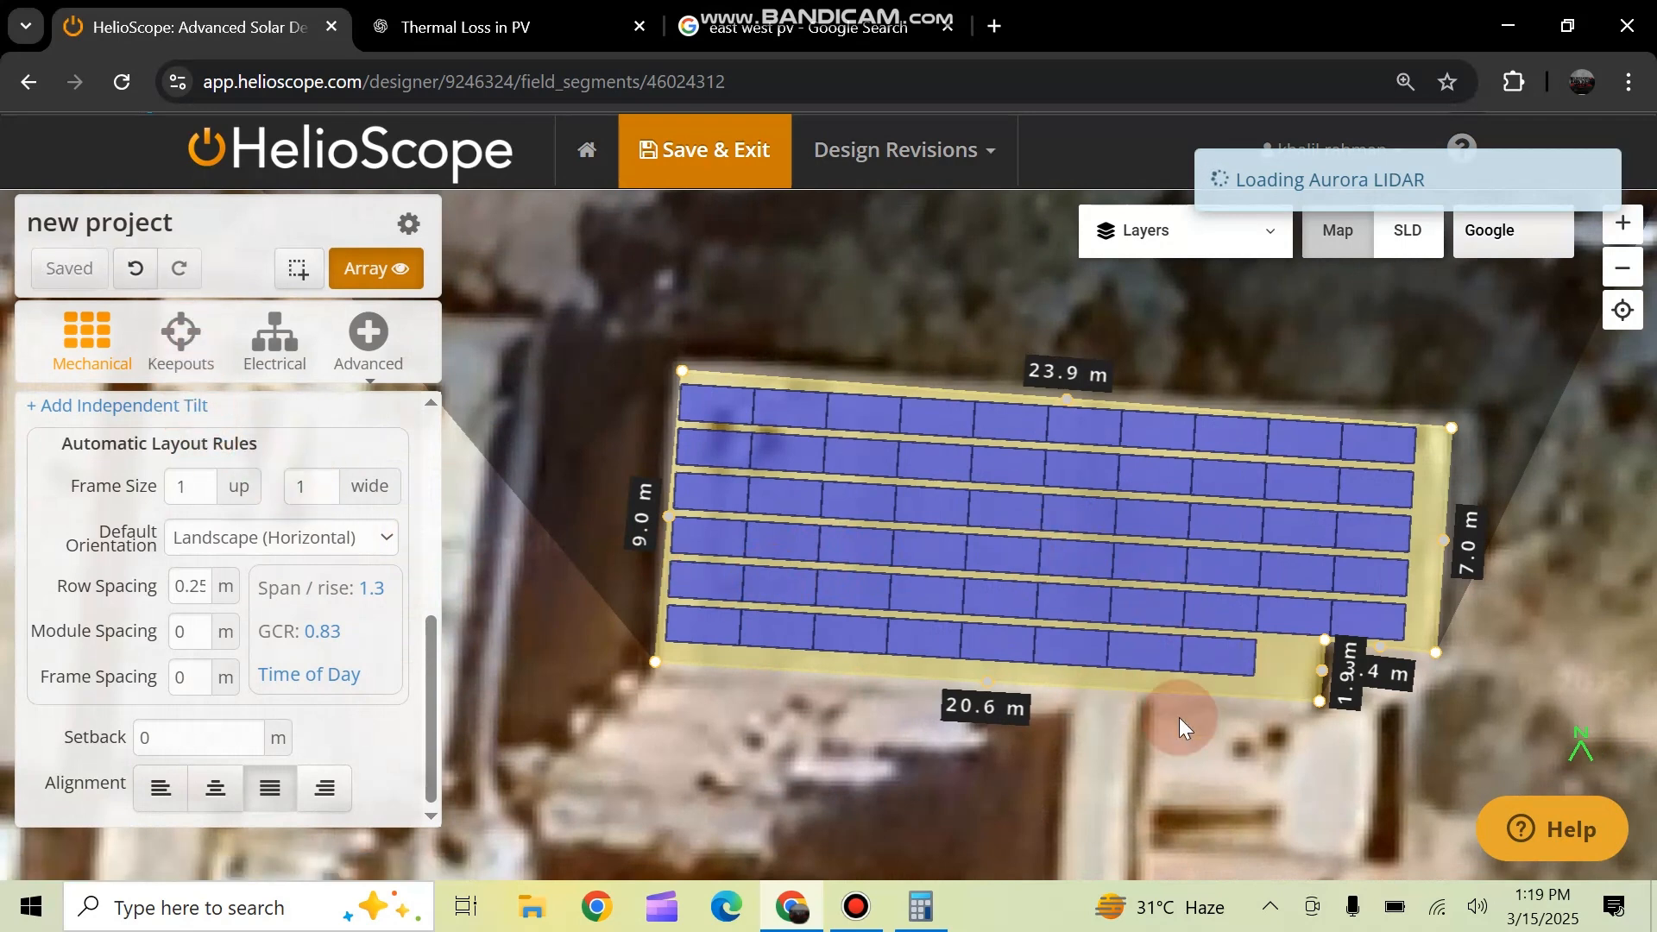
Open the keepout settings and hide the module array so the obstacle on the roof can be seen
{"action": "left_click", "coordinate": [378, 273]}
{"action": "left_click", "coordinate": [378, 275]}
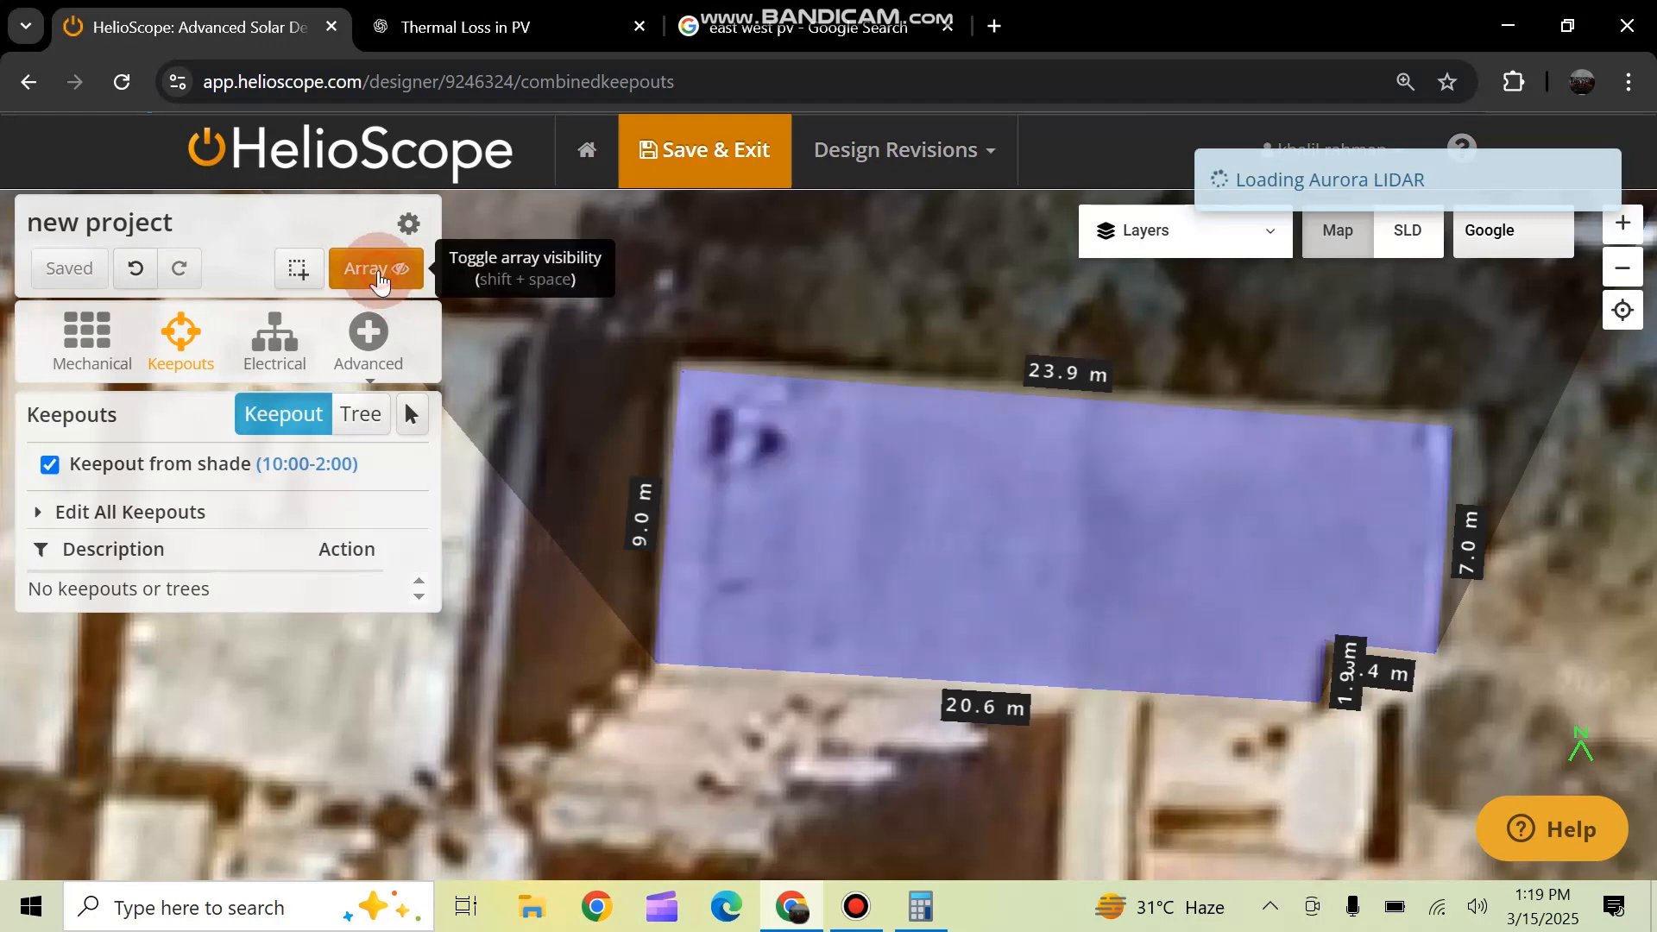
{"action": "scroll", "coordinate": [733, 431], "scroll_direction": "up", "scroll_amount": 2}
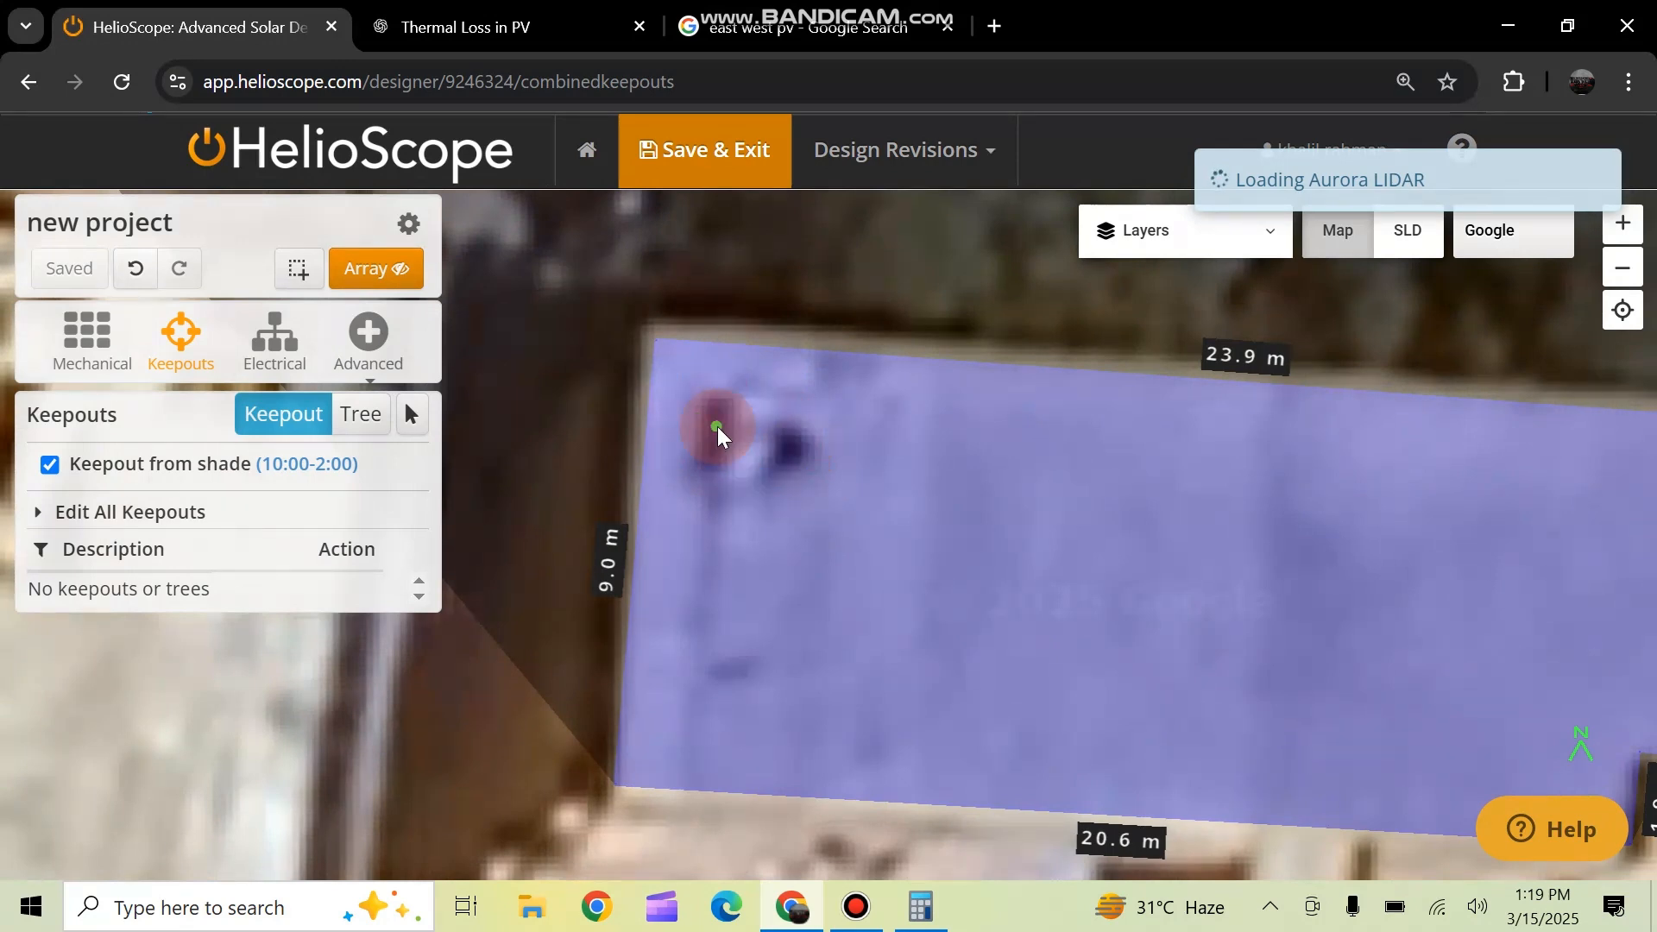
Draw a four-sided keepout about 2.4 m by 1.6 m around the obstacle near the roof's northwest corner
{"action": "left_click", "coordinate": [272, 417]}
{"action": "left_click", "coordinate": [416, 416]}
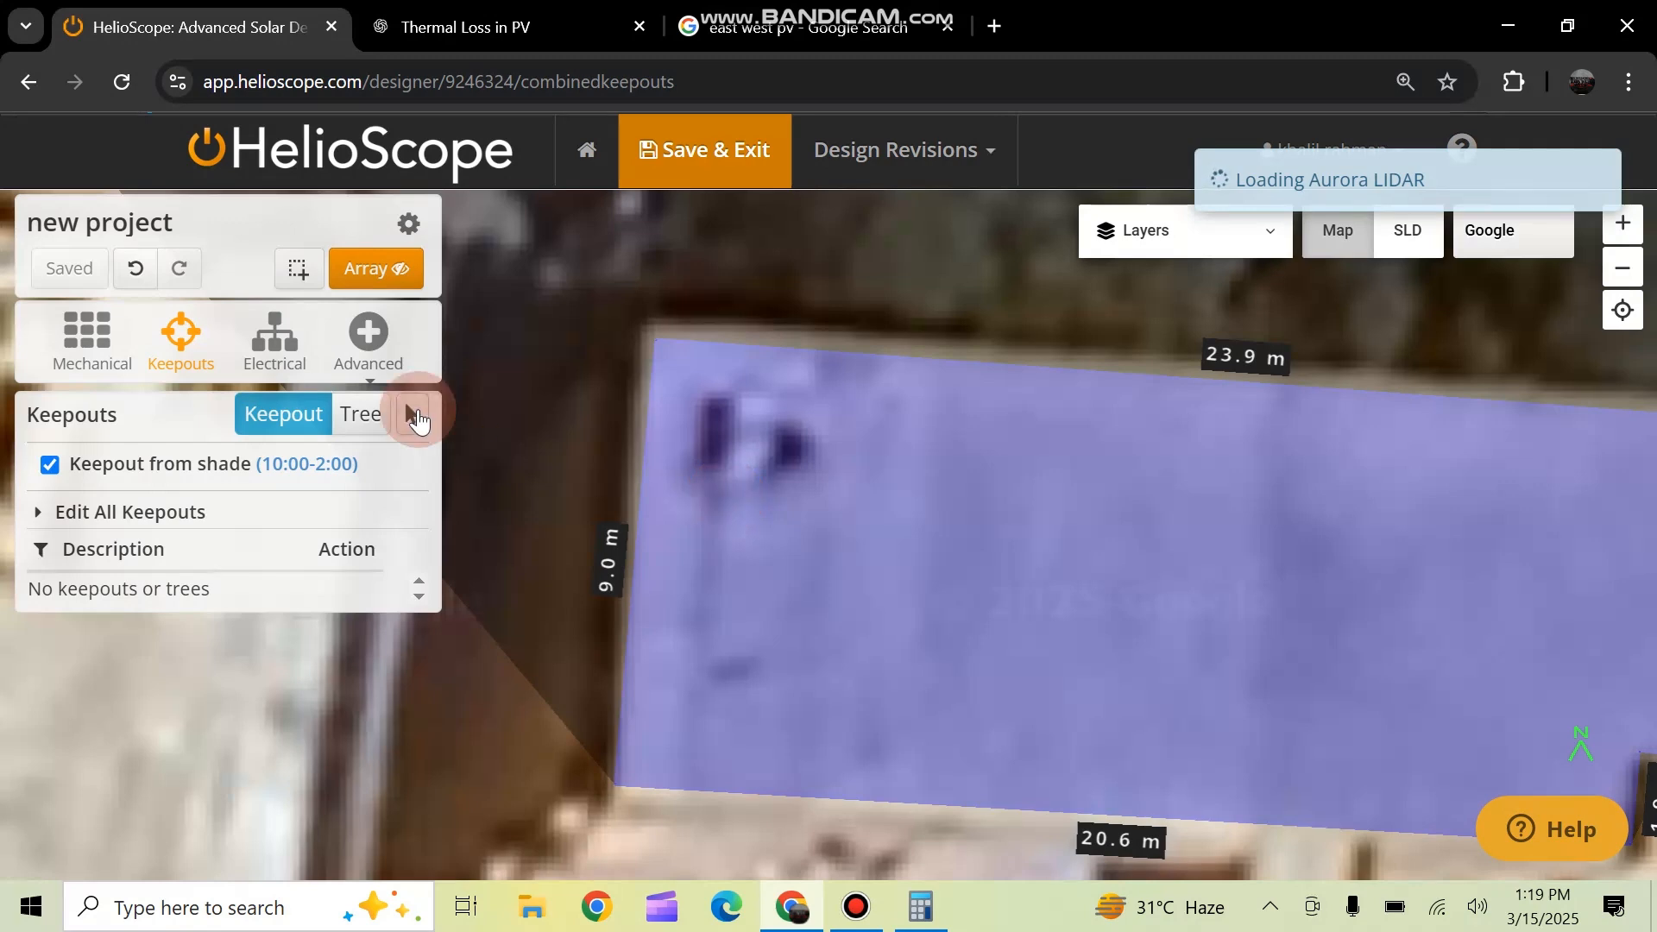
{"action": "left_click", "coordinate": [261, 480]}
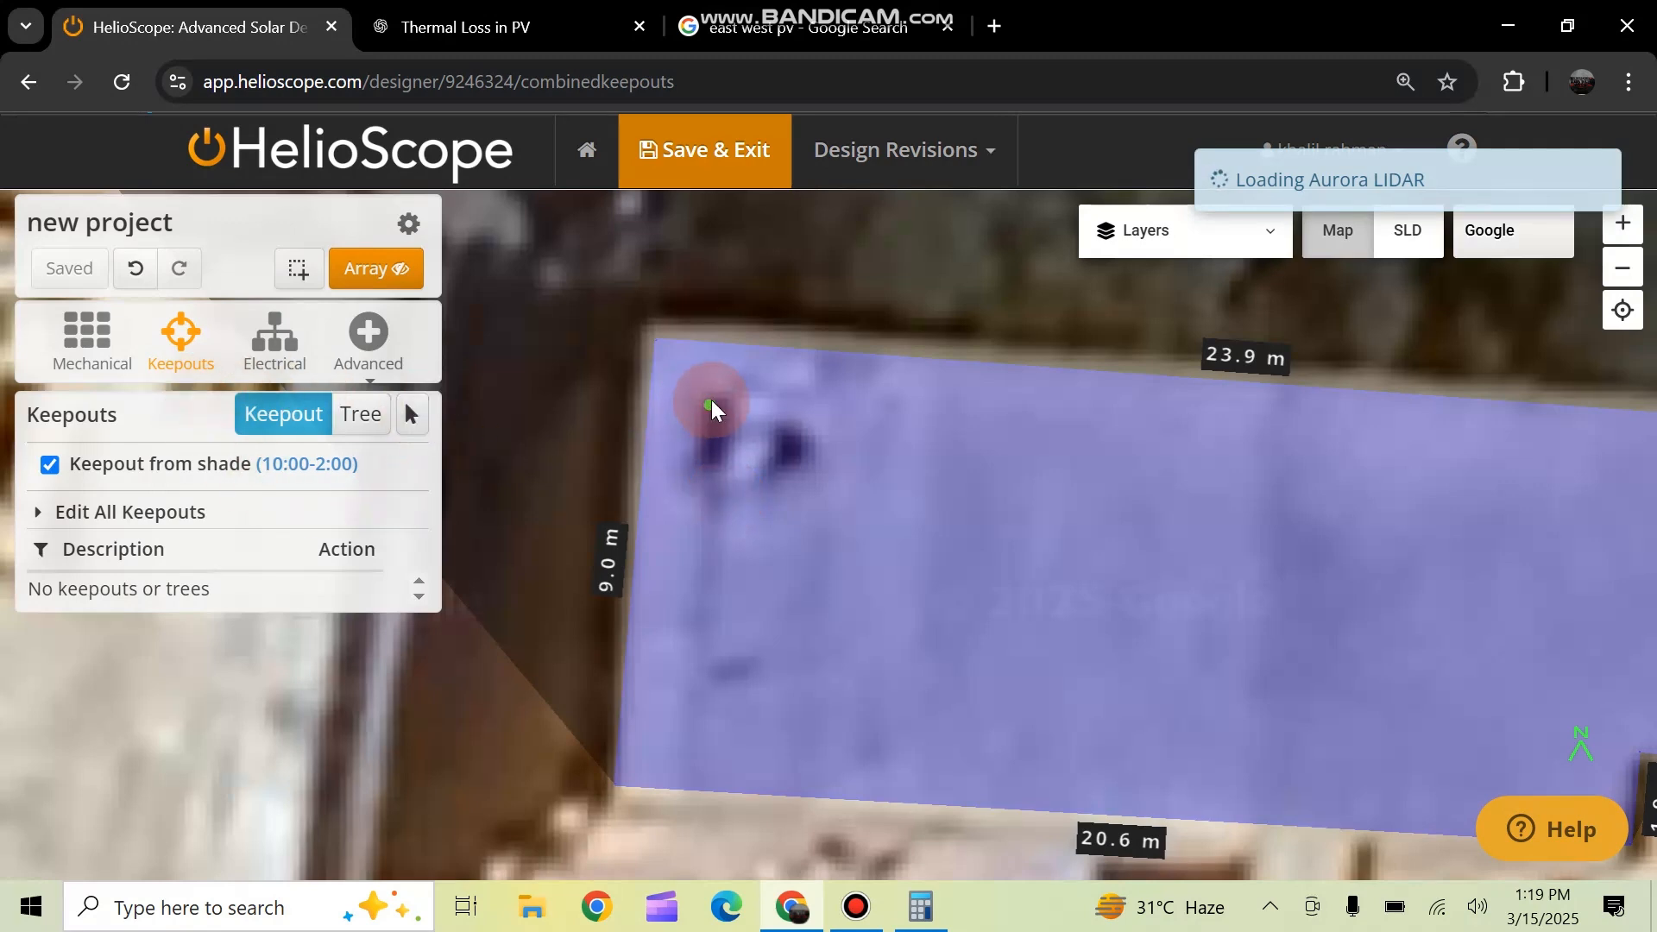
{"action": "left_click_drag", "start_coordinate": [702, 395], "coordinate": [700, 470]}
{"action": "left_click", "coordinate": [701, 470]}
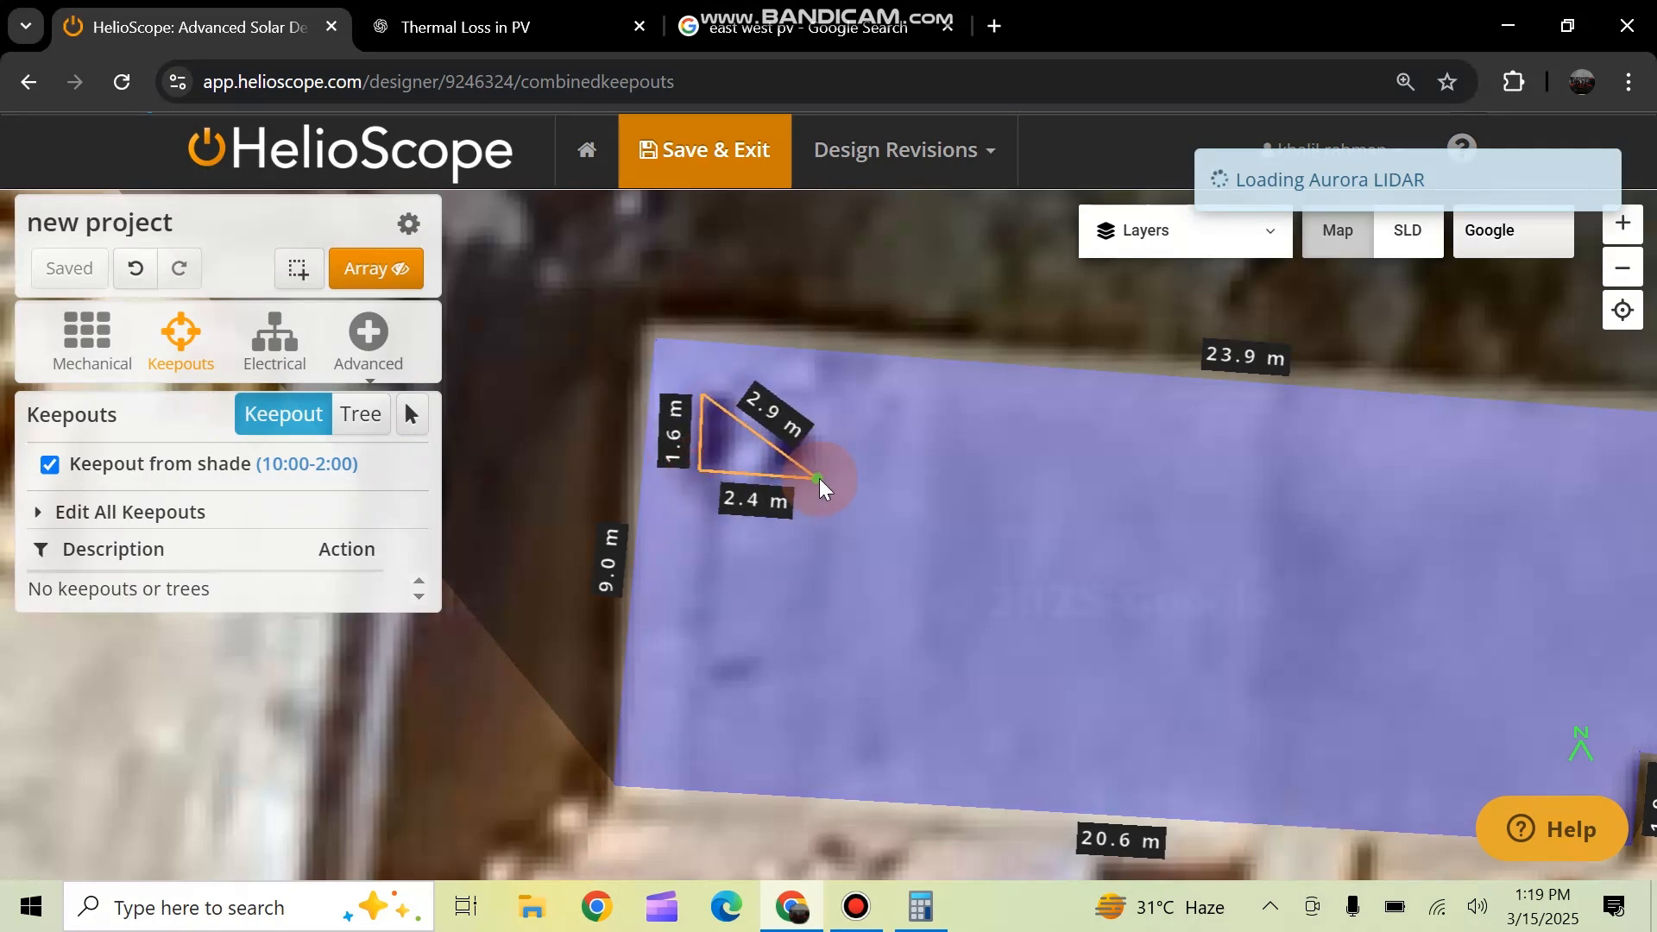
{"action": "left_click", "coordinate": [820, 472]}
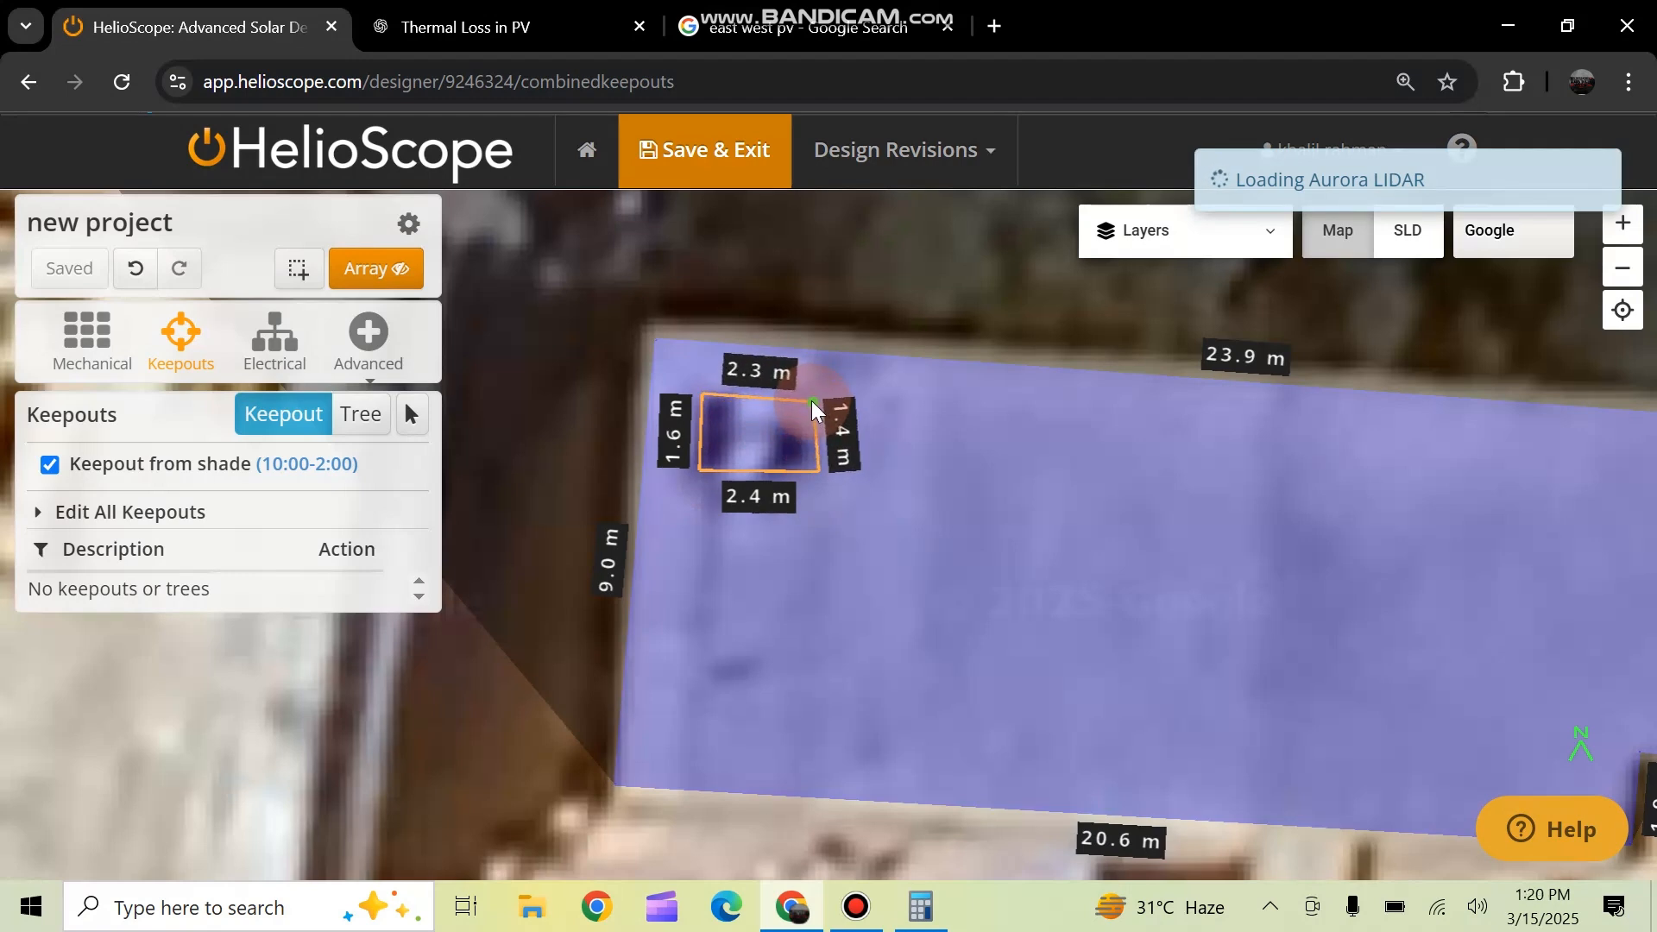
{"action": "left_click", "coordinate": [801, 409]}
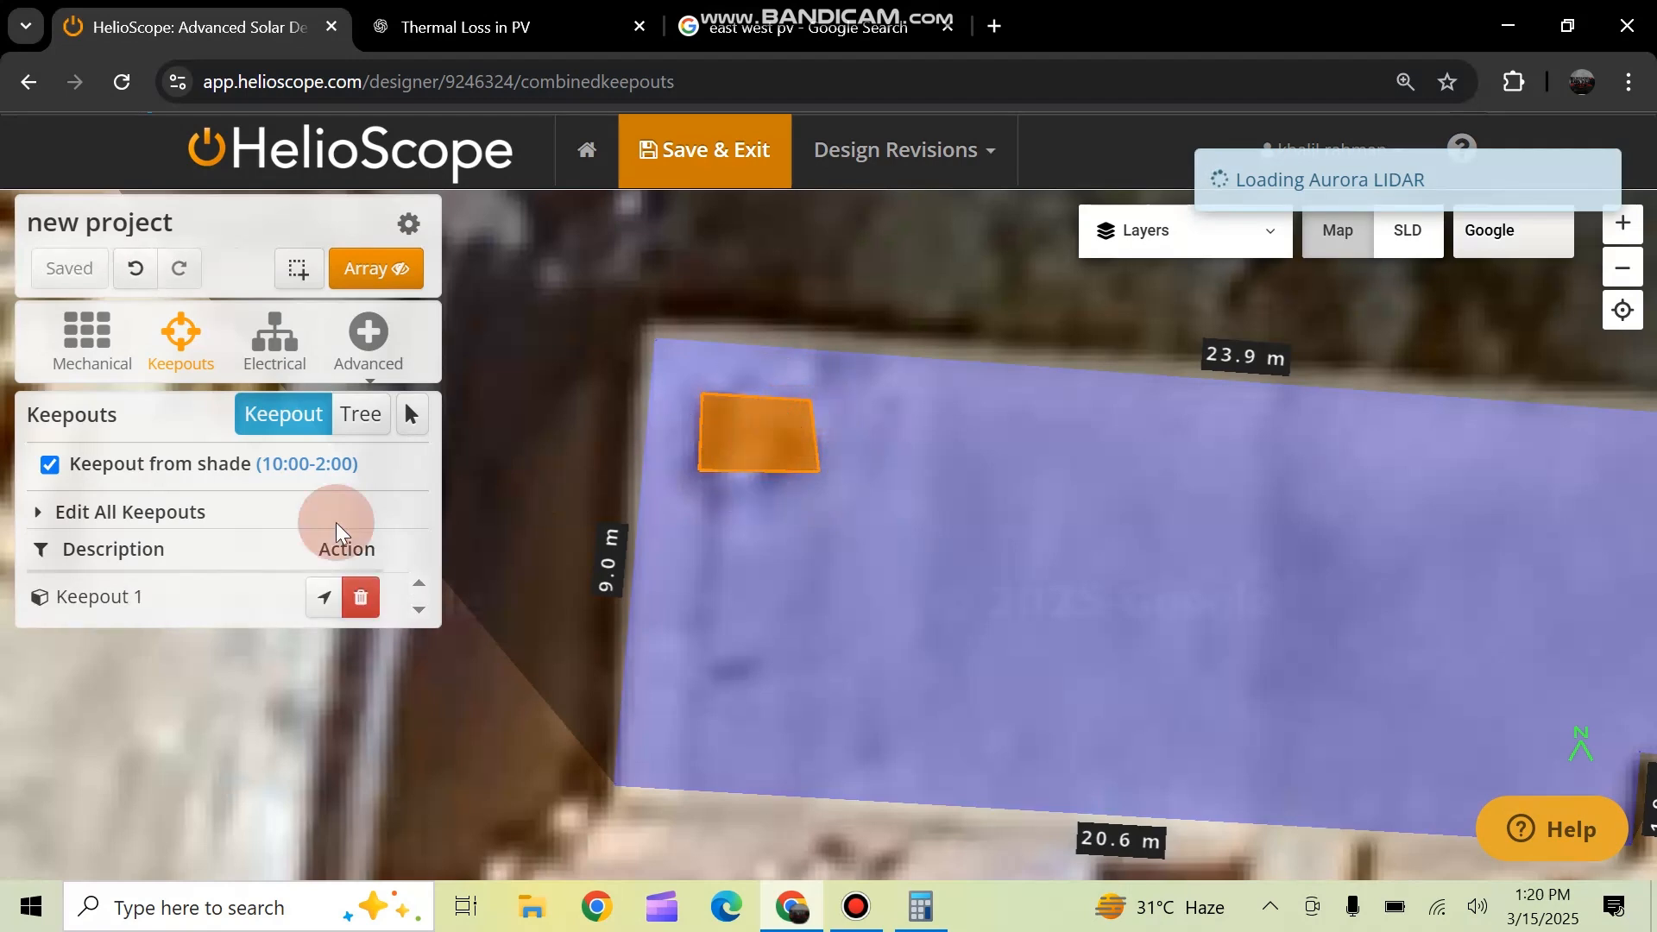
Set the new keepout's setback to 0.2 m and its height to 0.2 m
{"action": "left_click", "coordinate": [244, 596]}
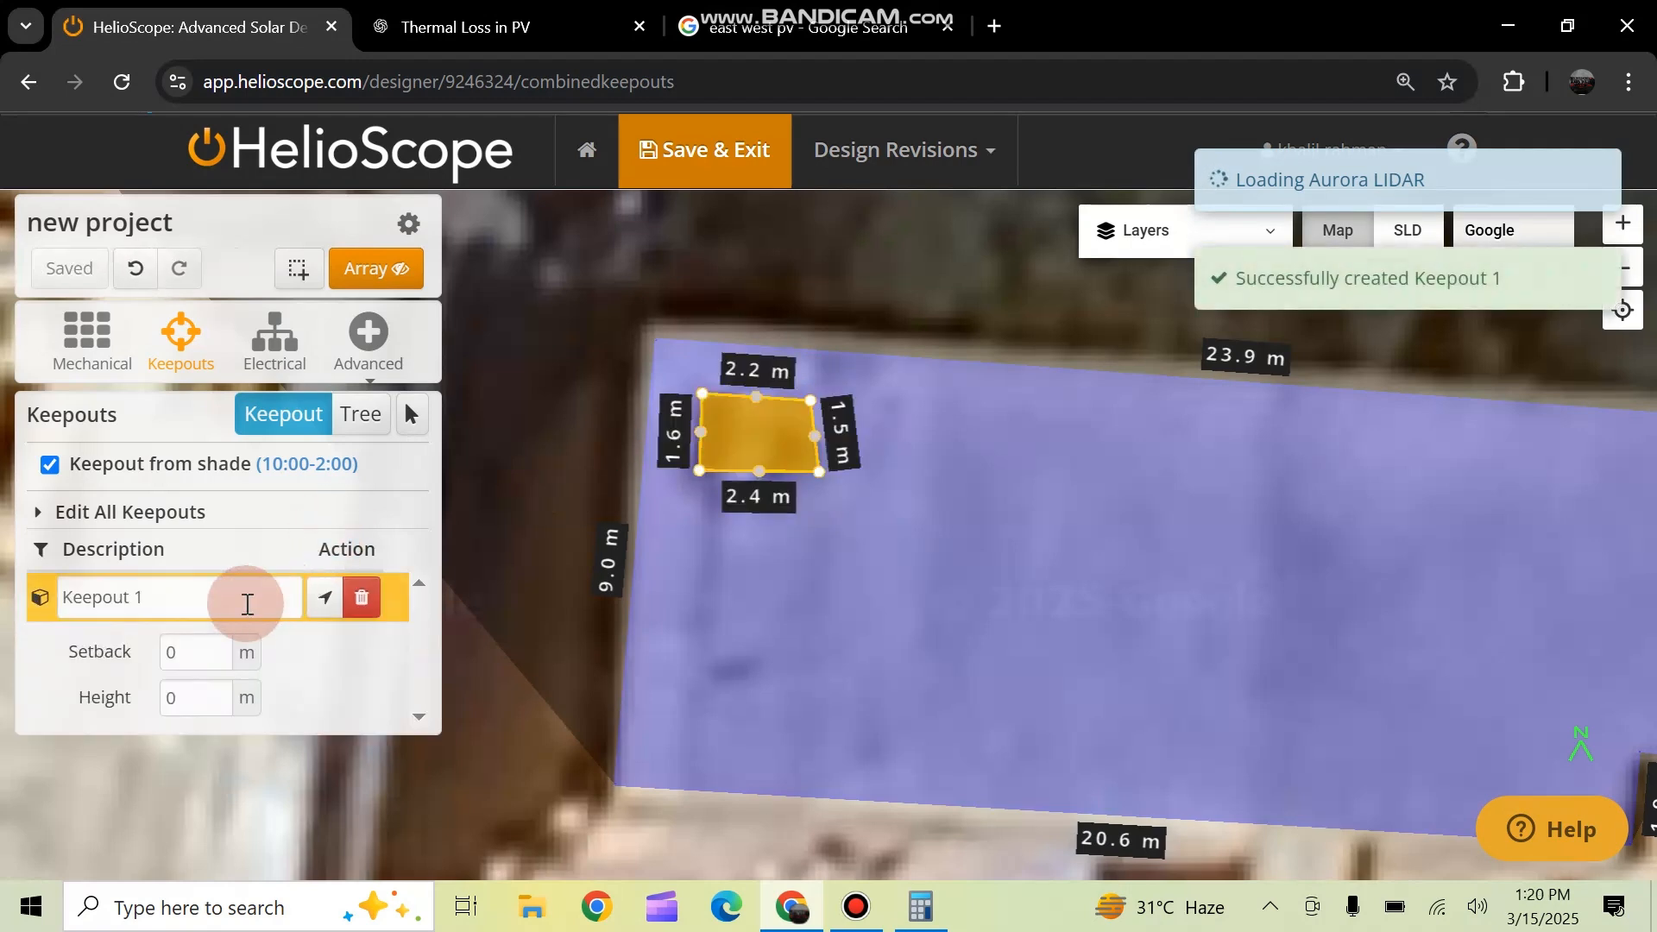
{"action": "double_click", "coordinate": [164, 654]}
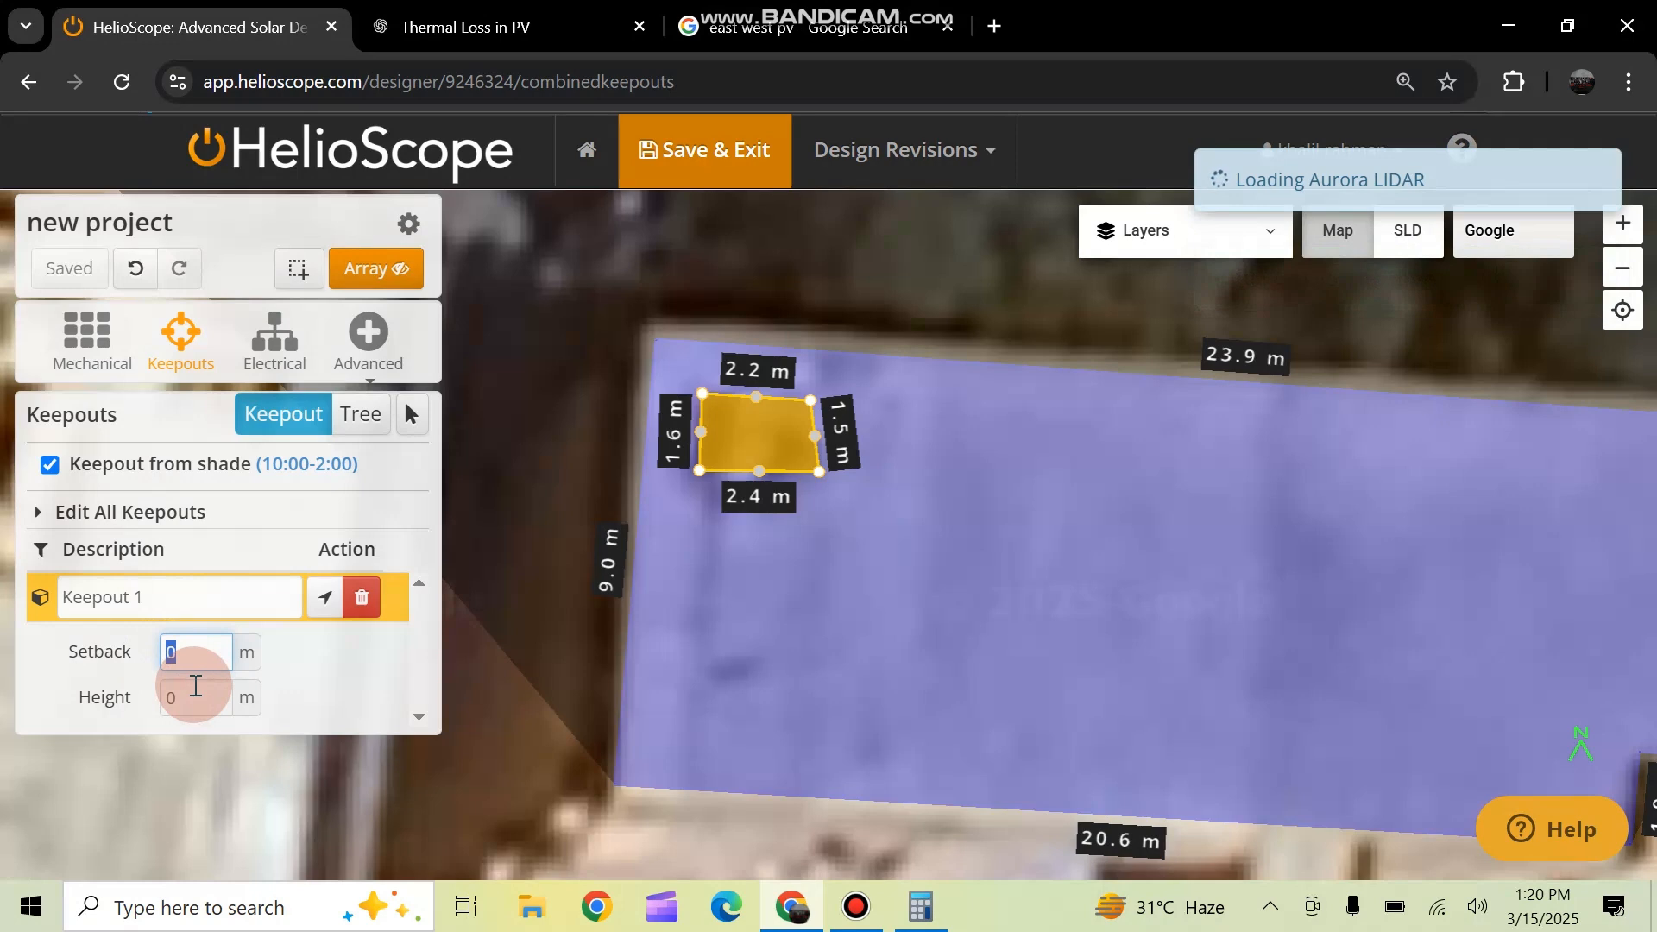
{"action": "type", "text": "0.2"}
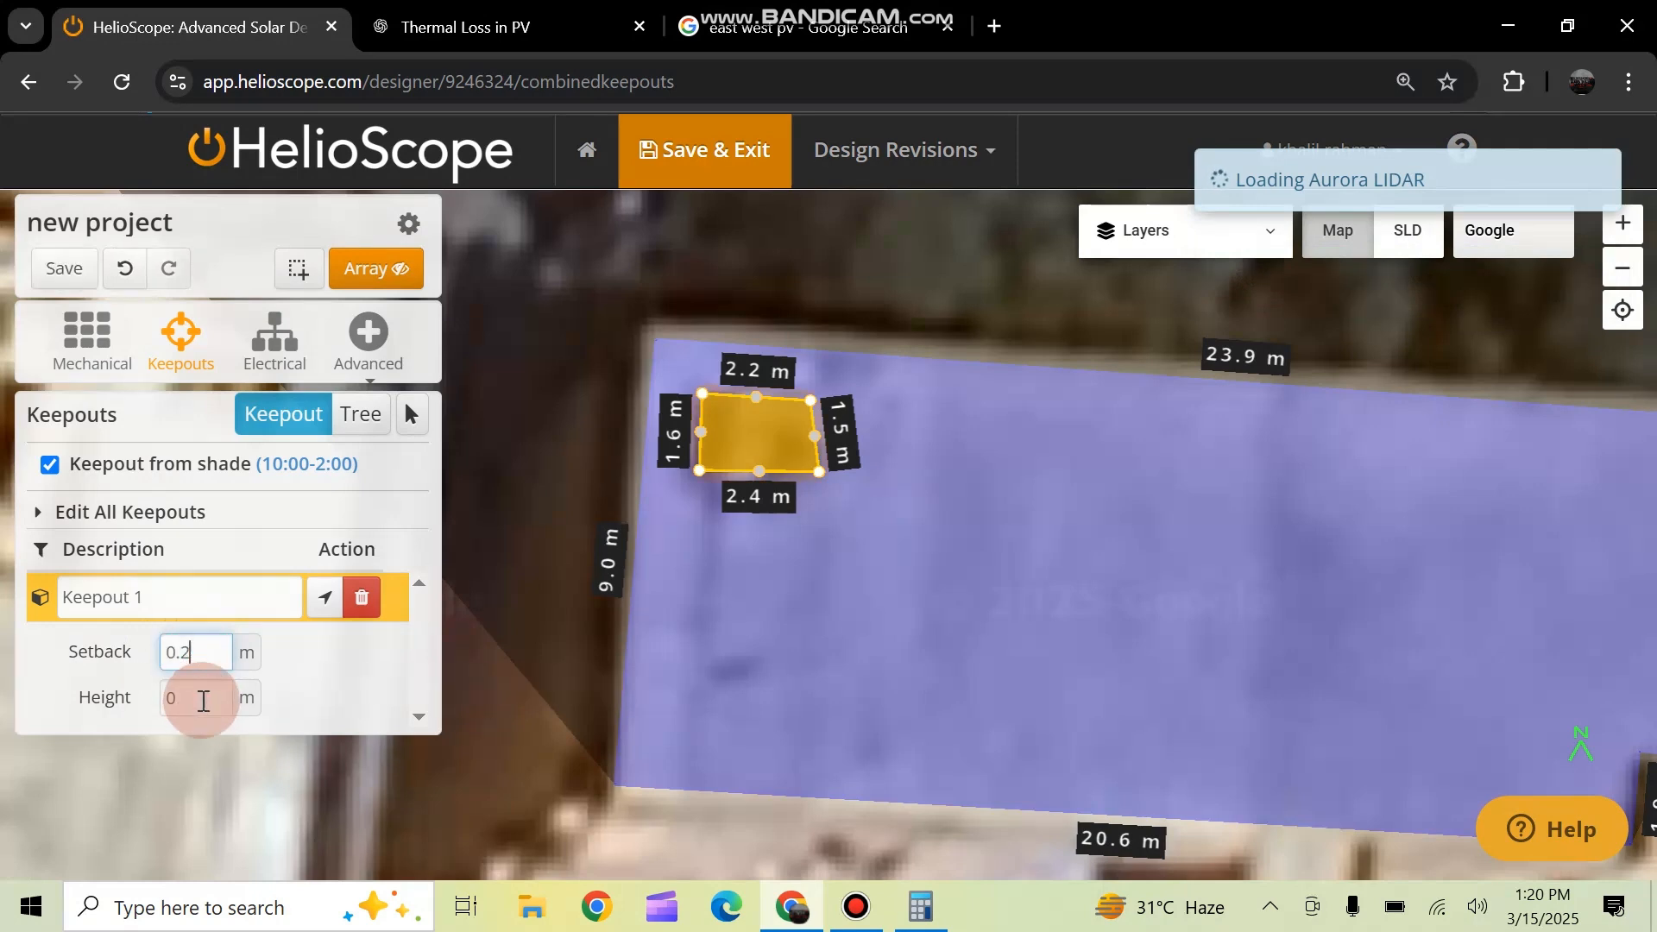
{"action": "left_click", "coordinate": [180, 701]}
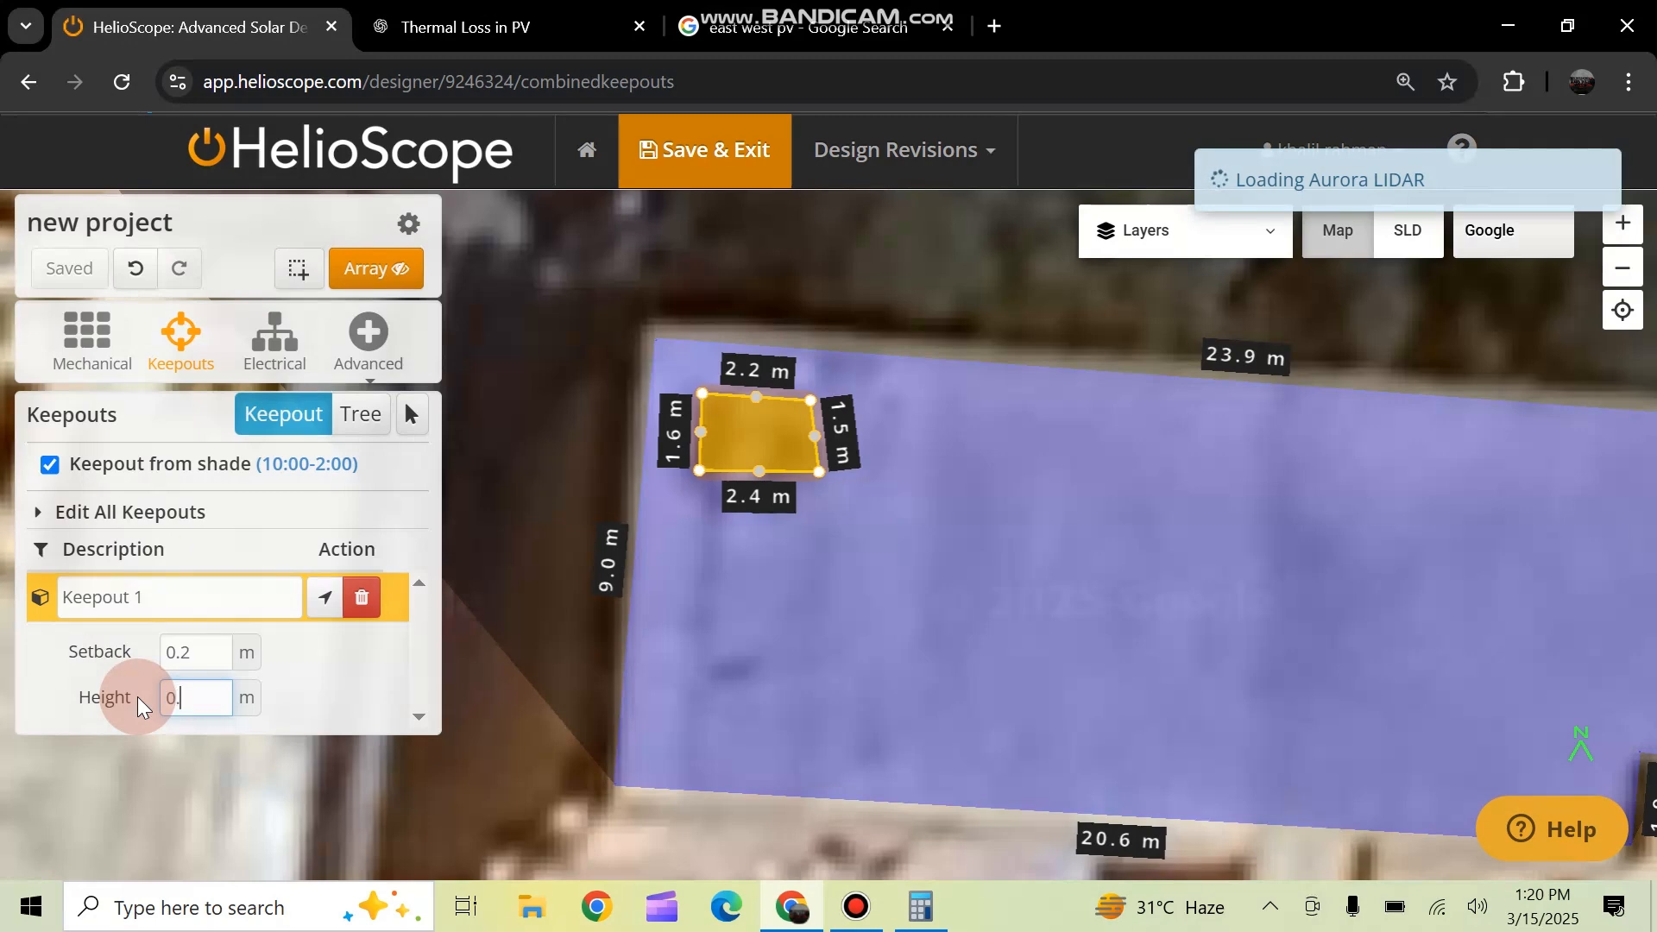
{"action": "type", "text": "2"}
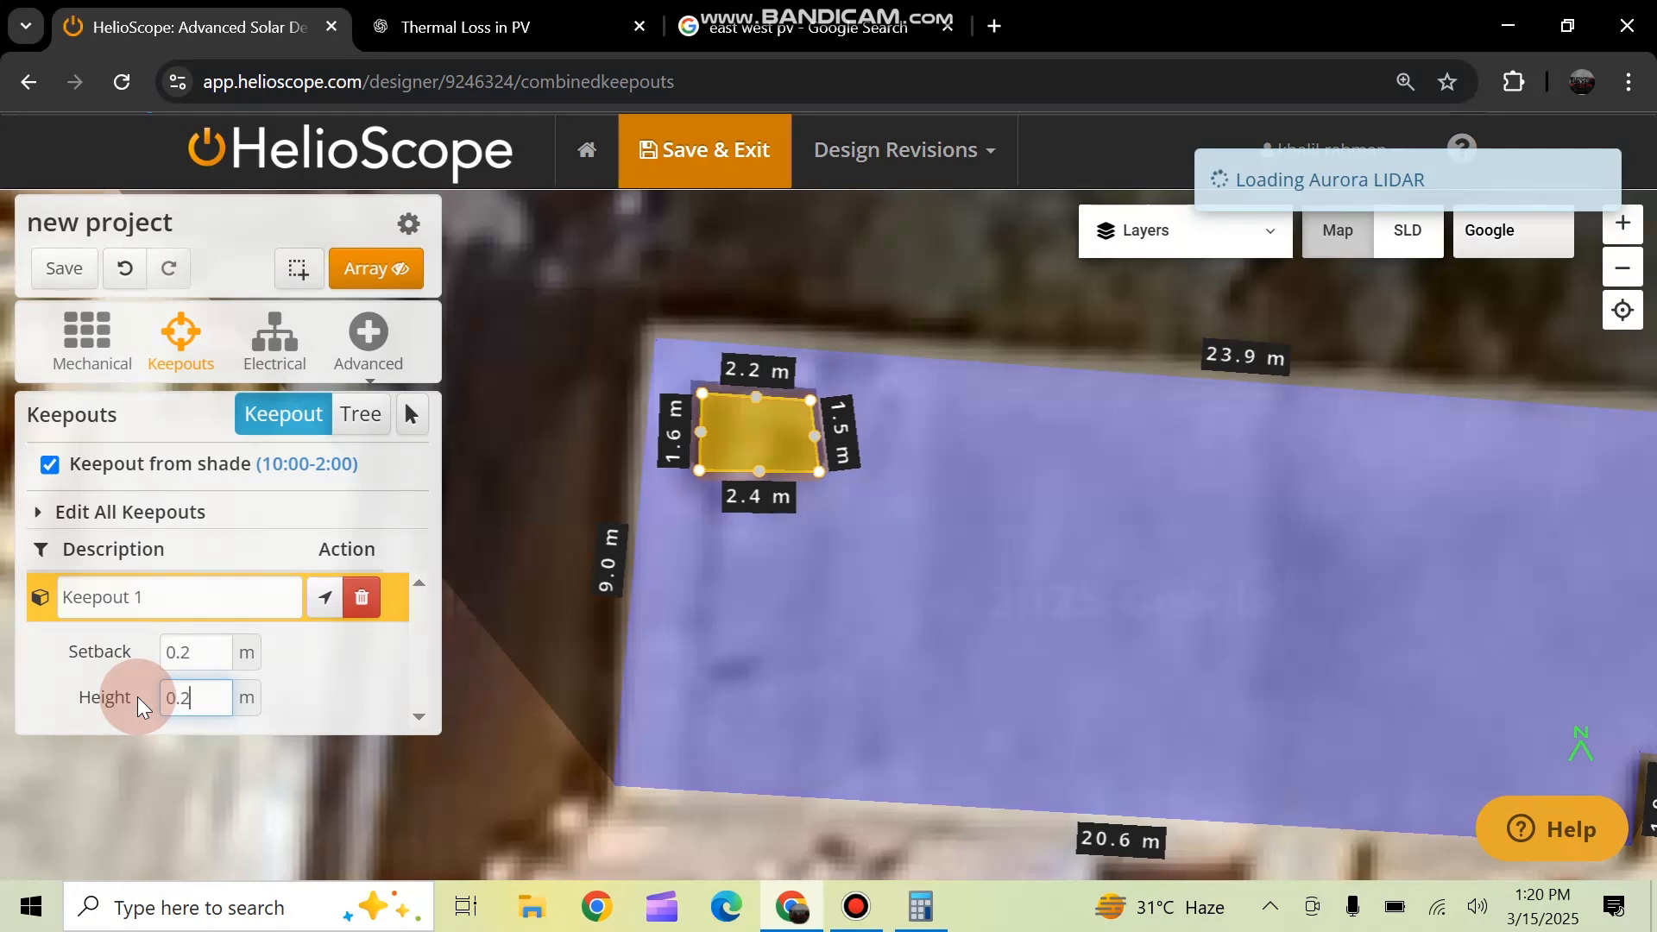
{"action": "left_click", "coordinate": [328, 686]}
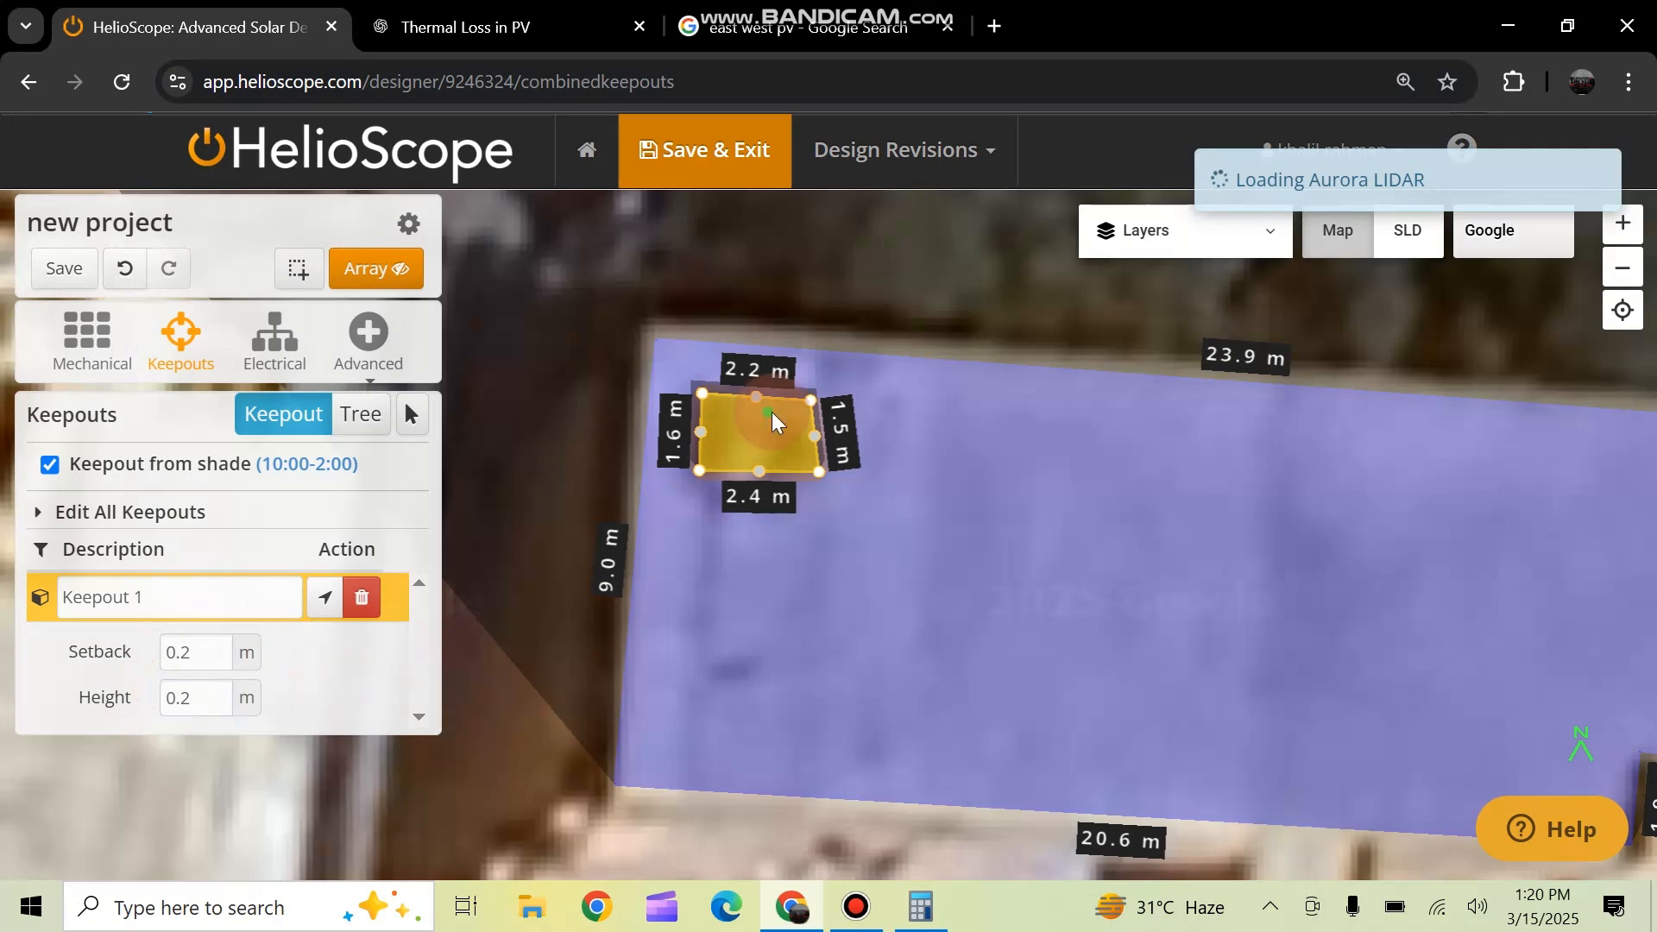
{"action": "mouse_move", "coordinate": [767, 416]}
{"action": "left_mouse_down"}
{"action": "mouse_move", "coordinate": [854, 380]}
{"action": "mouse_move", "coordinate": [1059, 436]}
{"action": "mouse_move", "coordinate": [1054, 338]}
{"action": "left_mouse_up"}
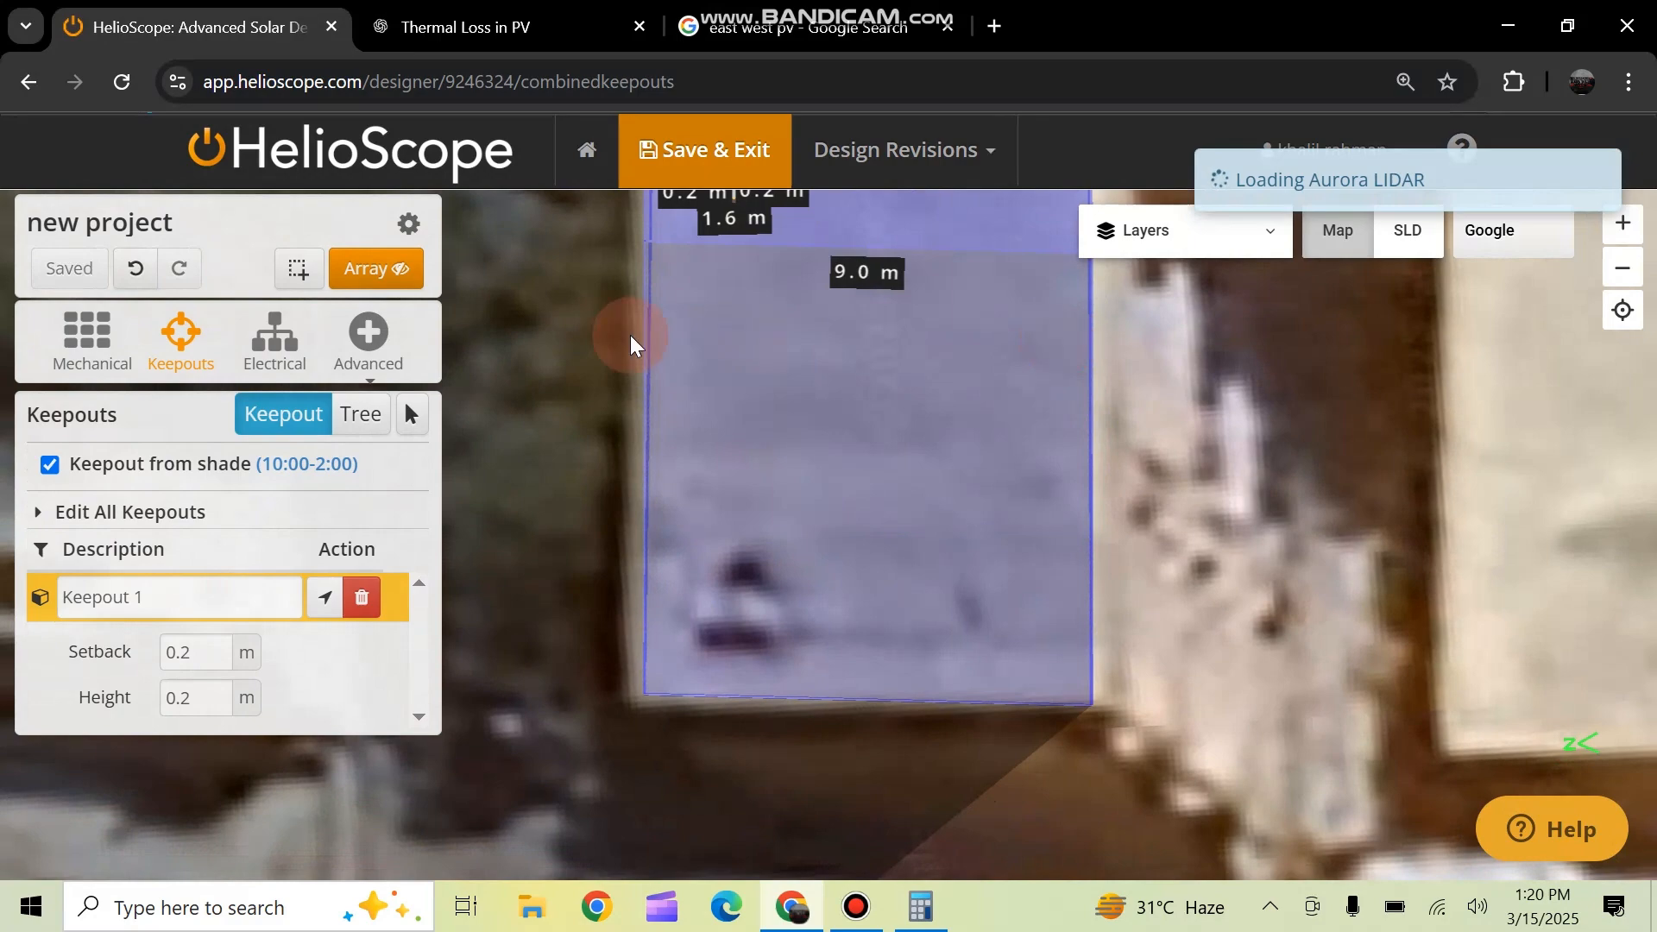
{"action": "left_click", "coordinate": [325, 598]}
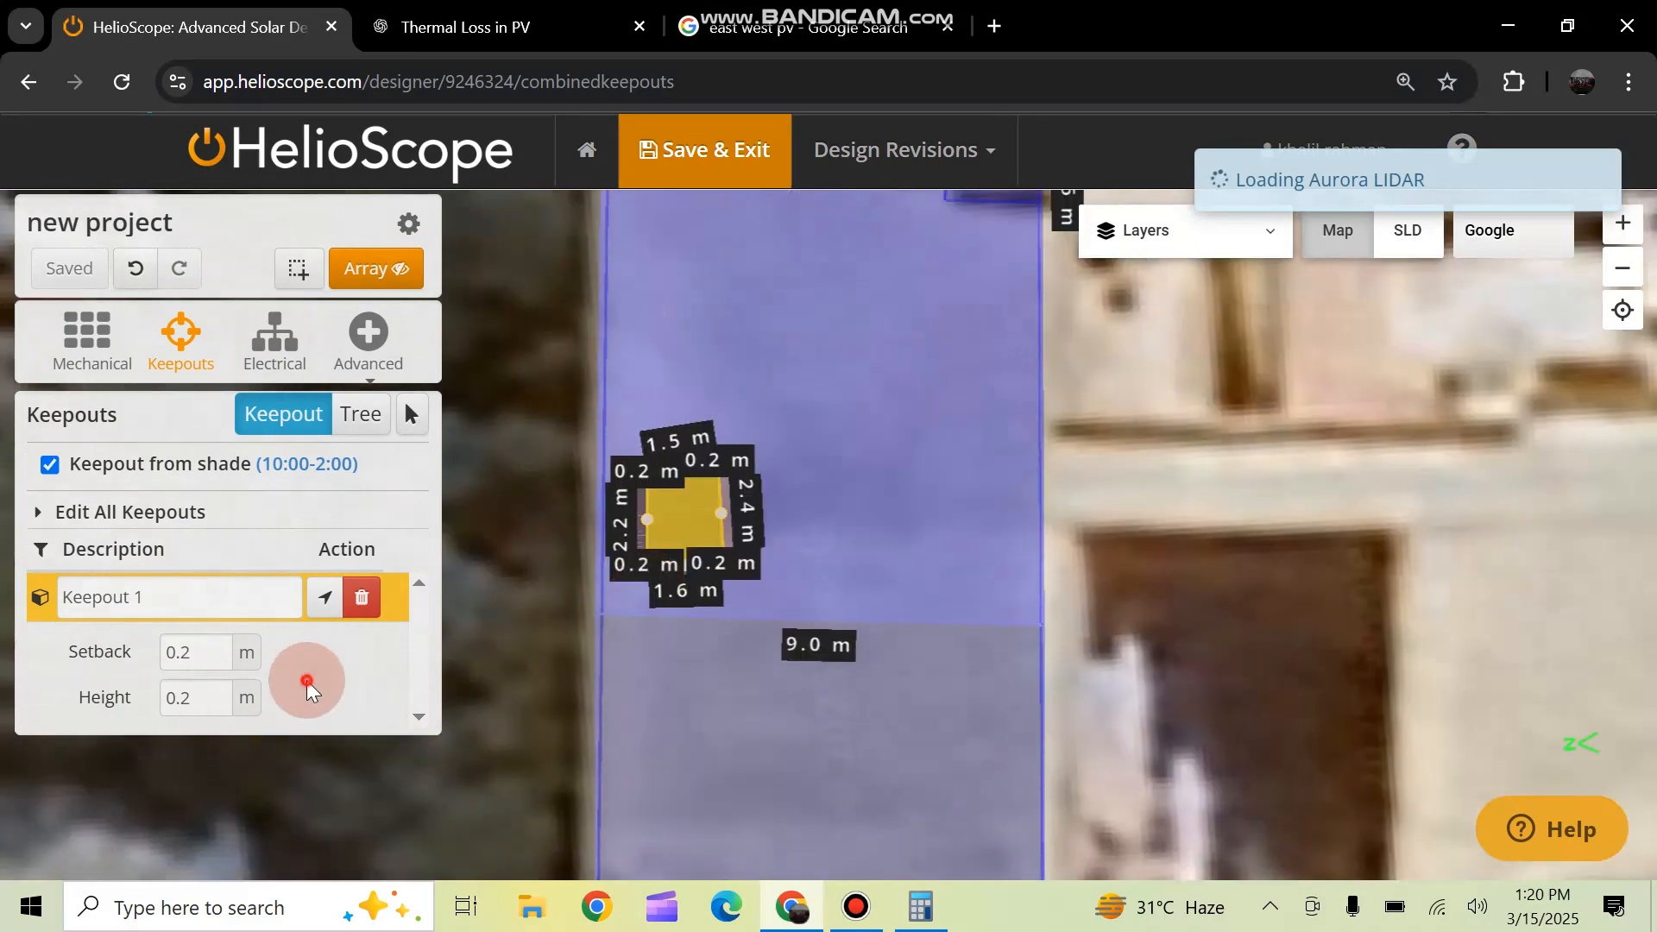
{"action": "left_click_drag", "start_coordinate": [721, 457], "coordinate": [788, 319]}
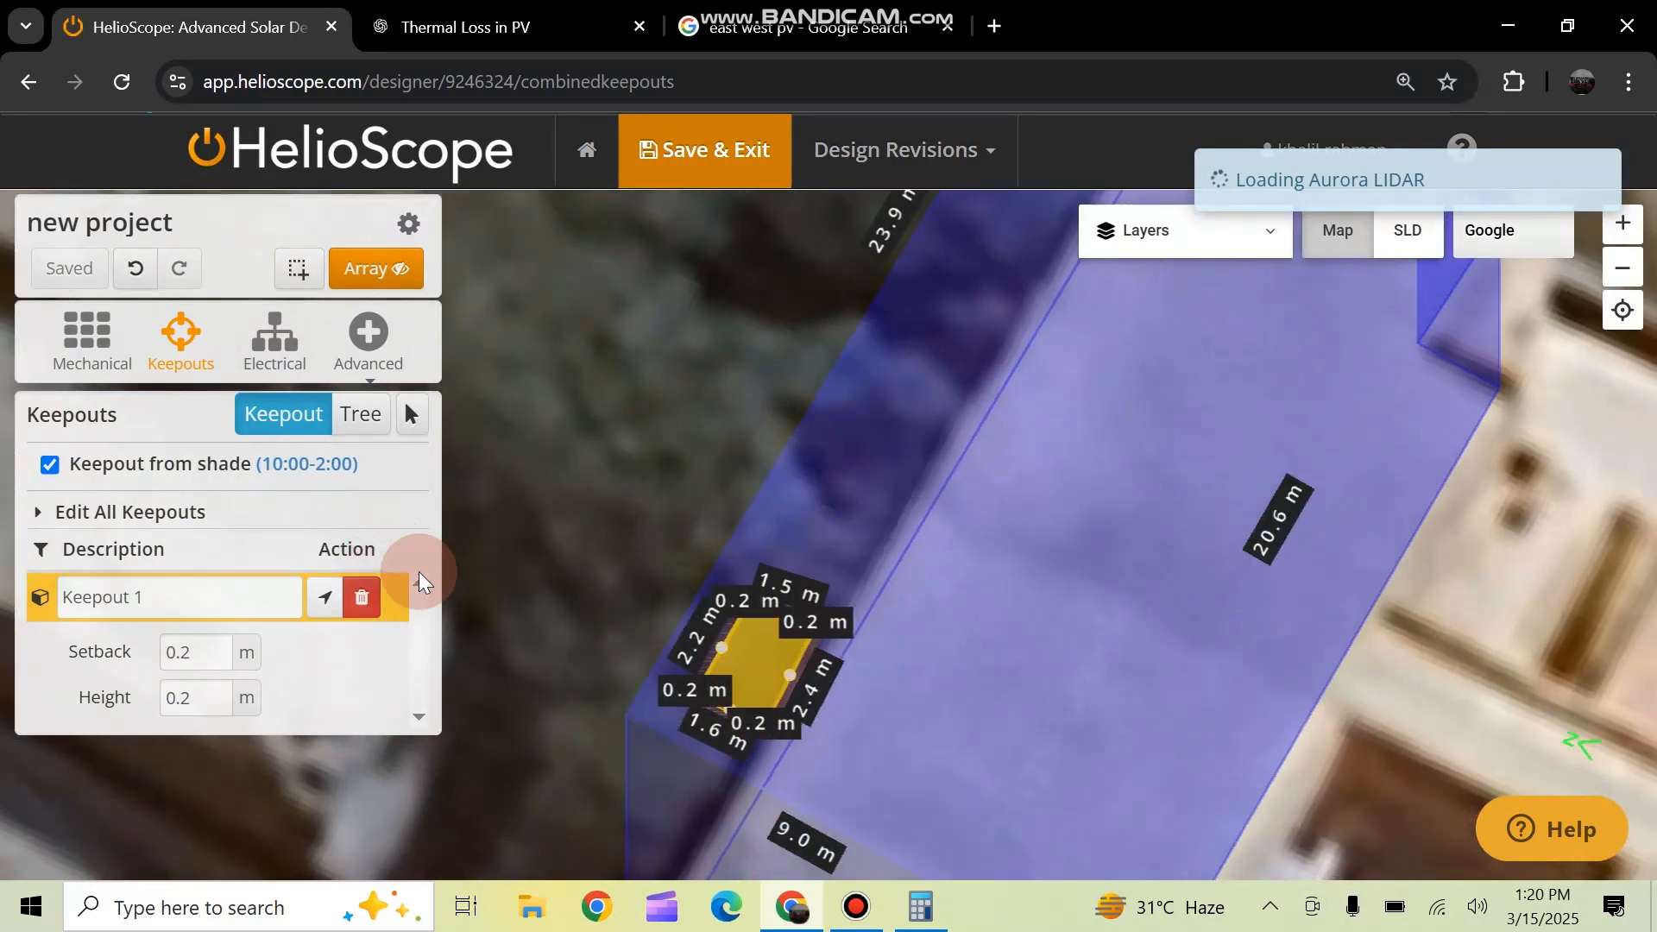
Switch to Calculator and divide 6 by 3.2 to convert the obstacle's height from feet to metres
{"action": "left_click", "coordinate": [198, 652]}
{"action": "left_click_drag", "start_coordinate": [149, 654], "coordinate": [143, 656]}
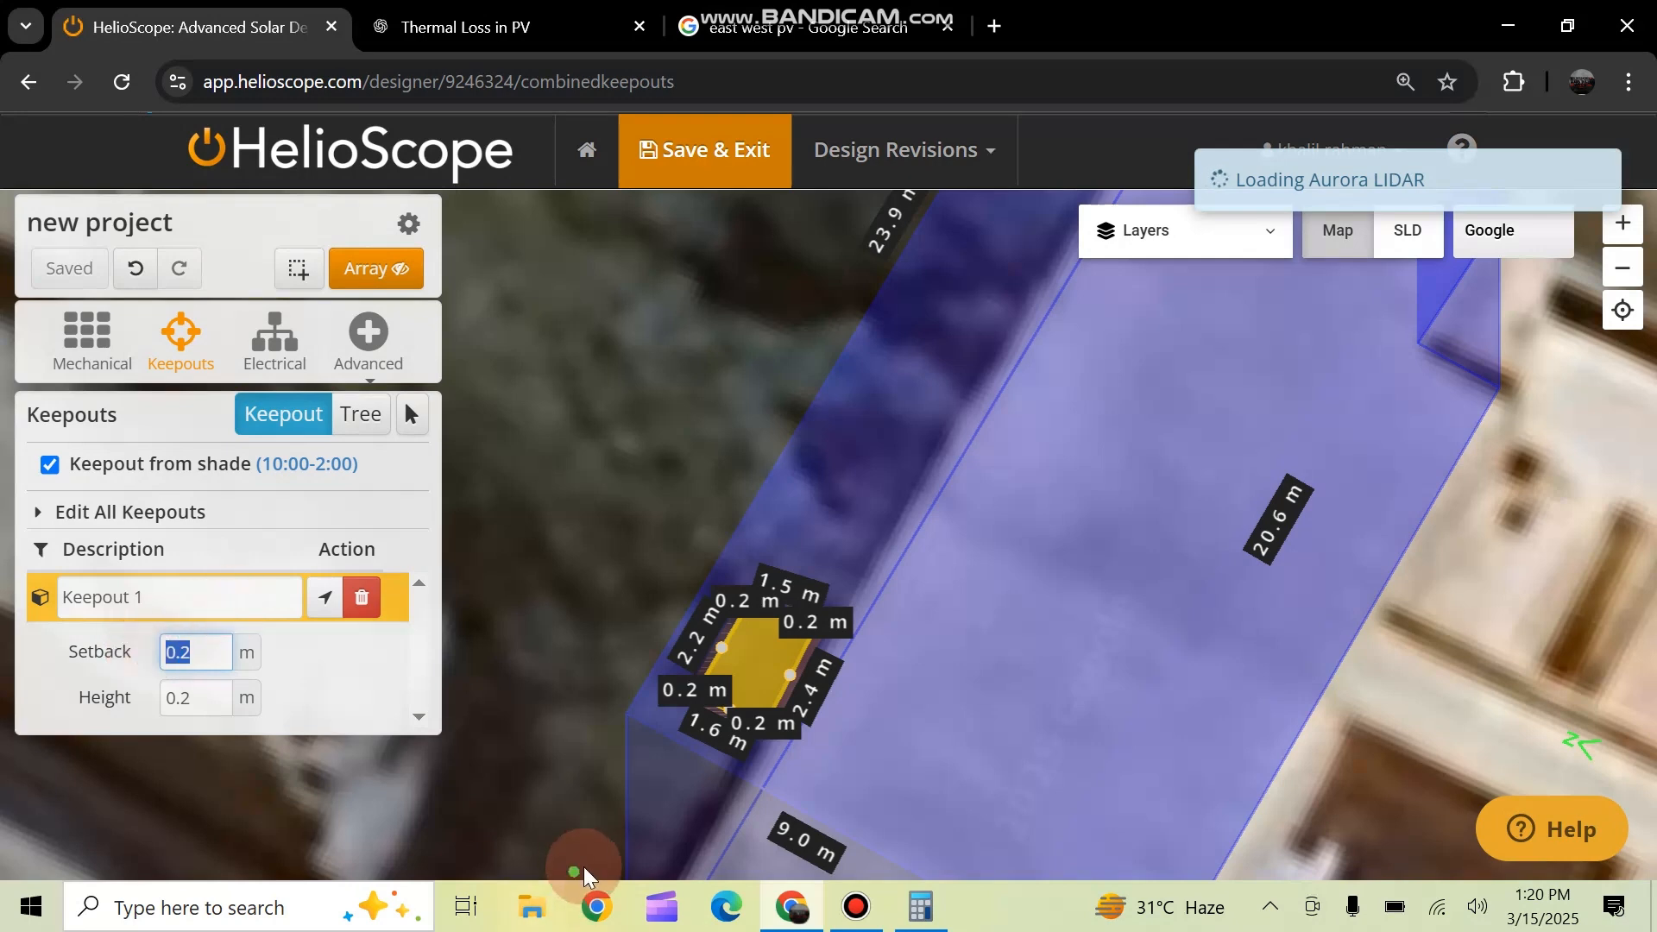
{"action": "left_click", "coordinate": [856, 907]}
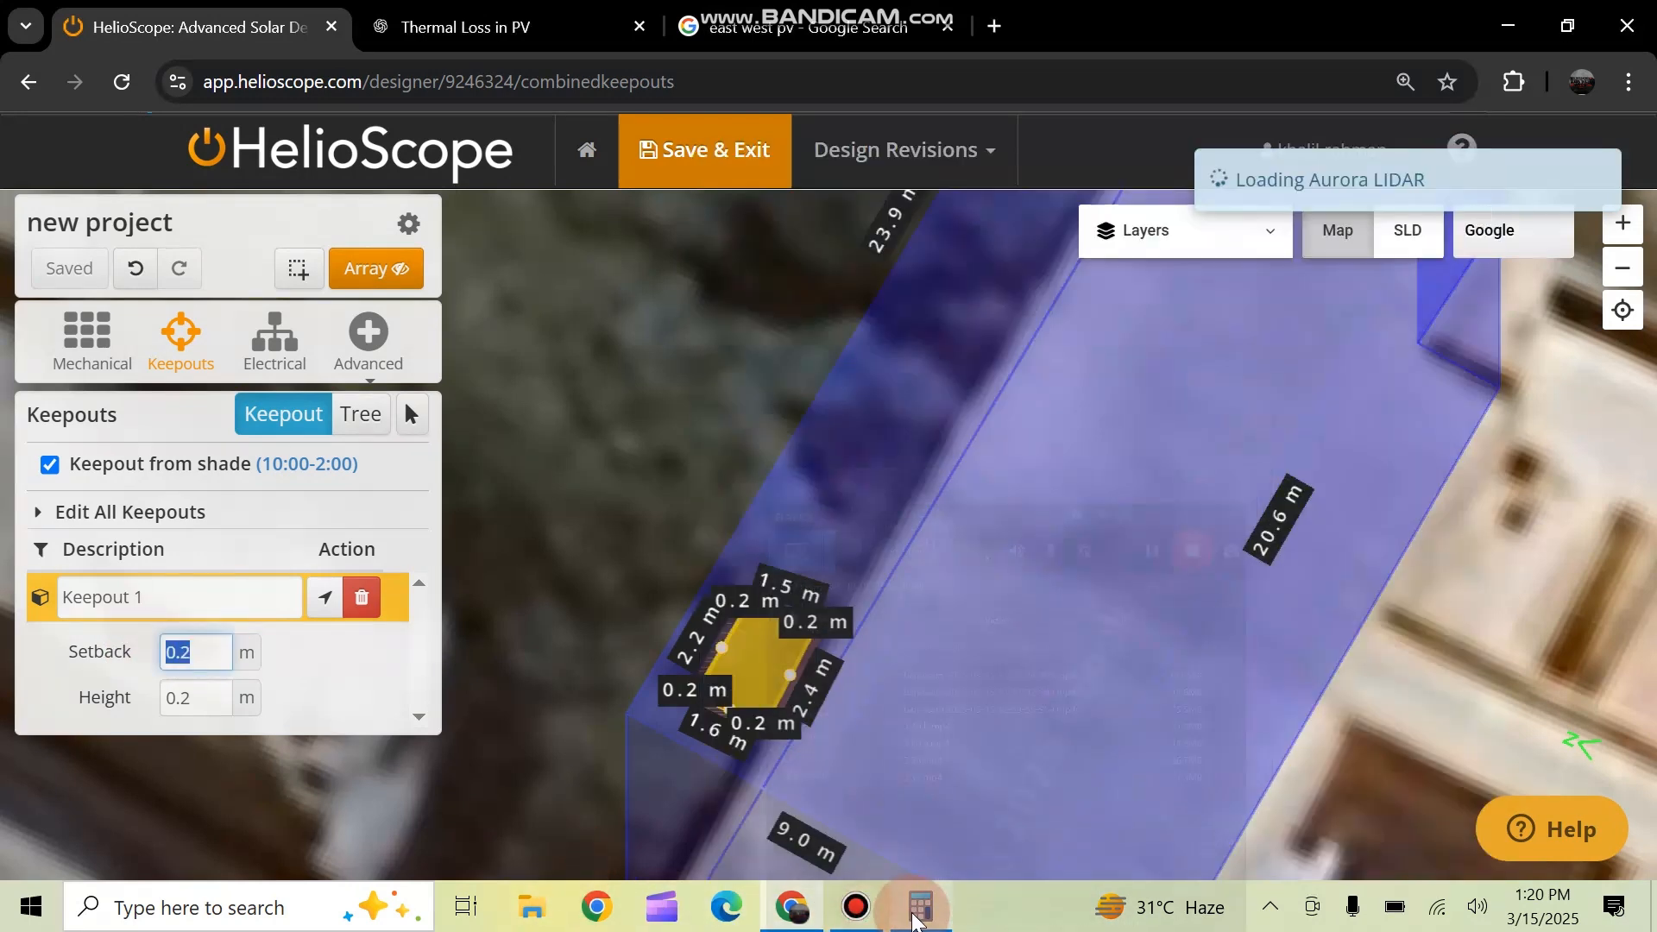
{"action": "left_click", "coordinate": [858, 907]}
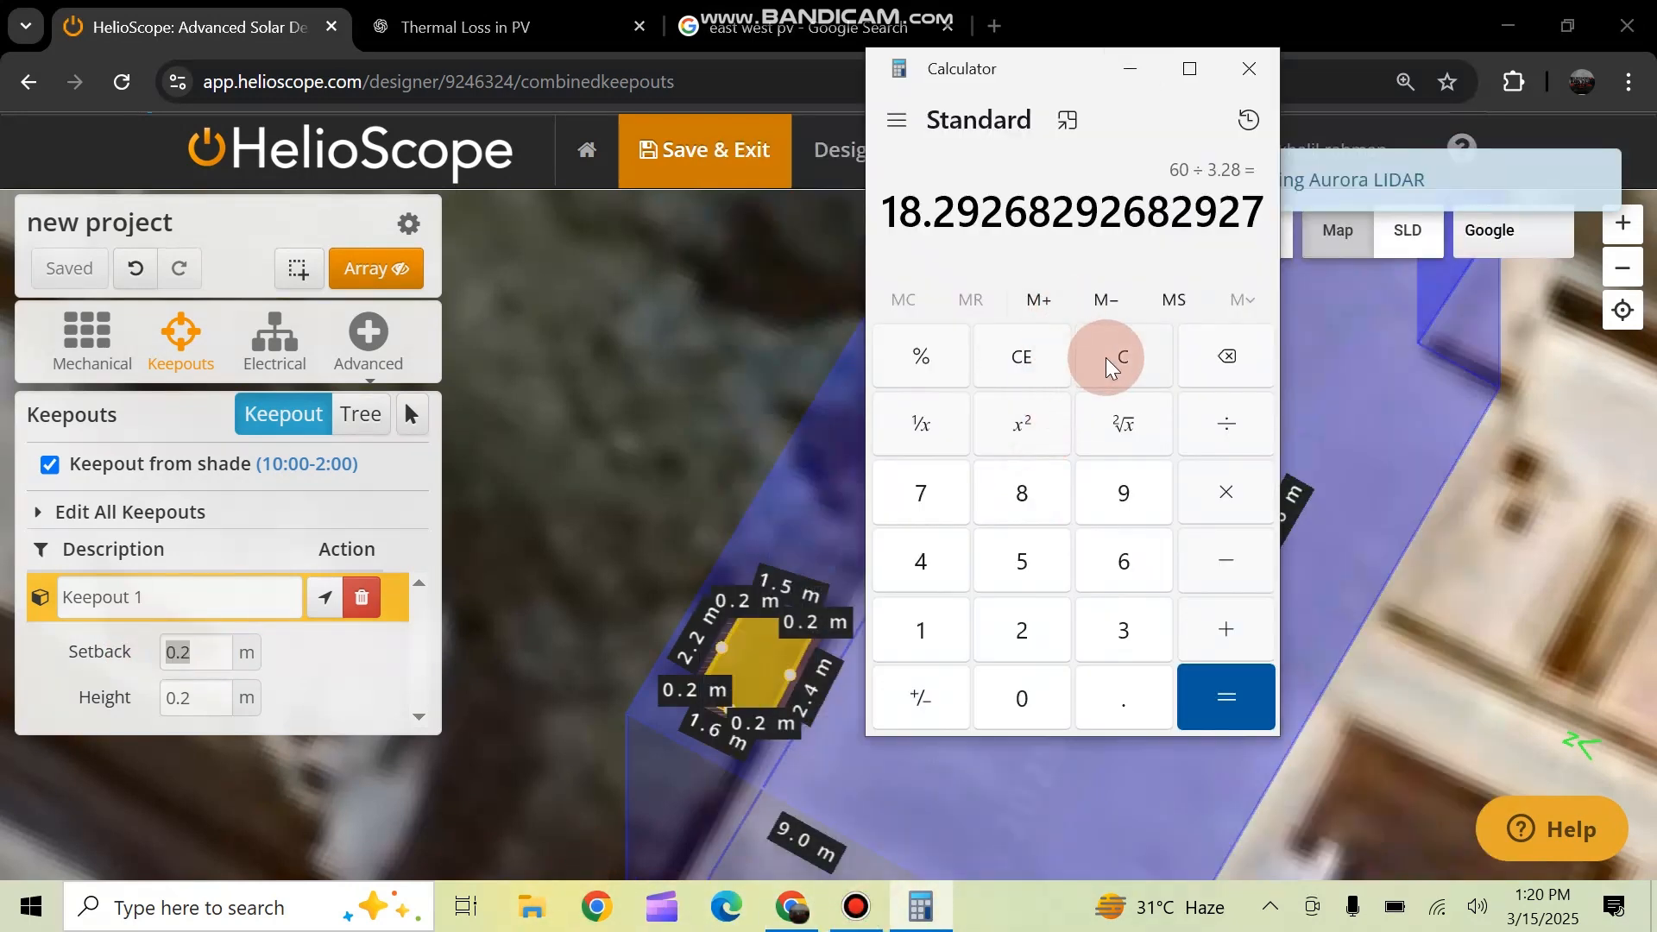
{"action": "left_click", "coordinate": [1108, 359]}
{"action": "key", "text": "6"}
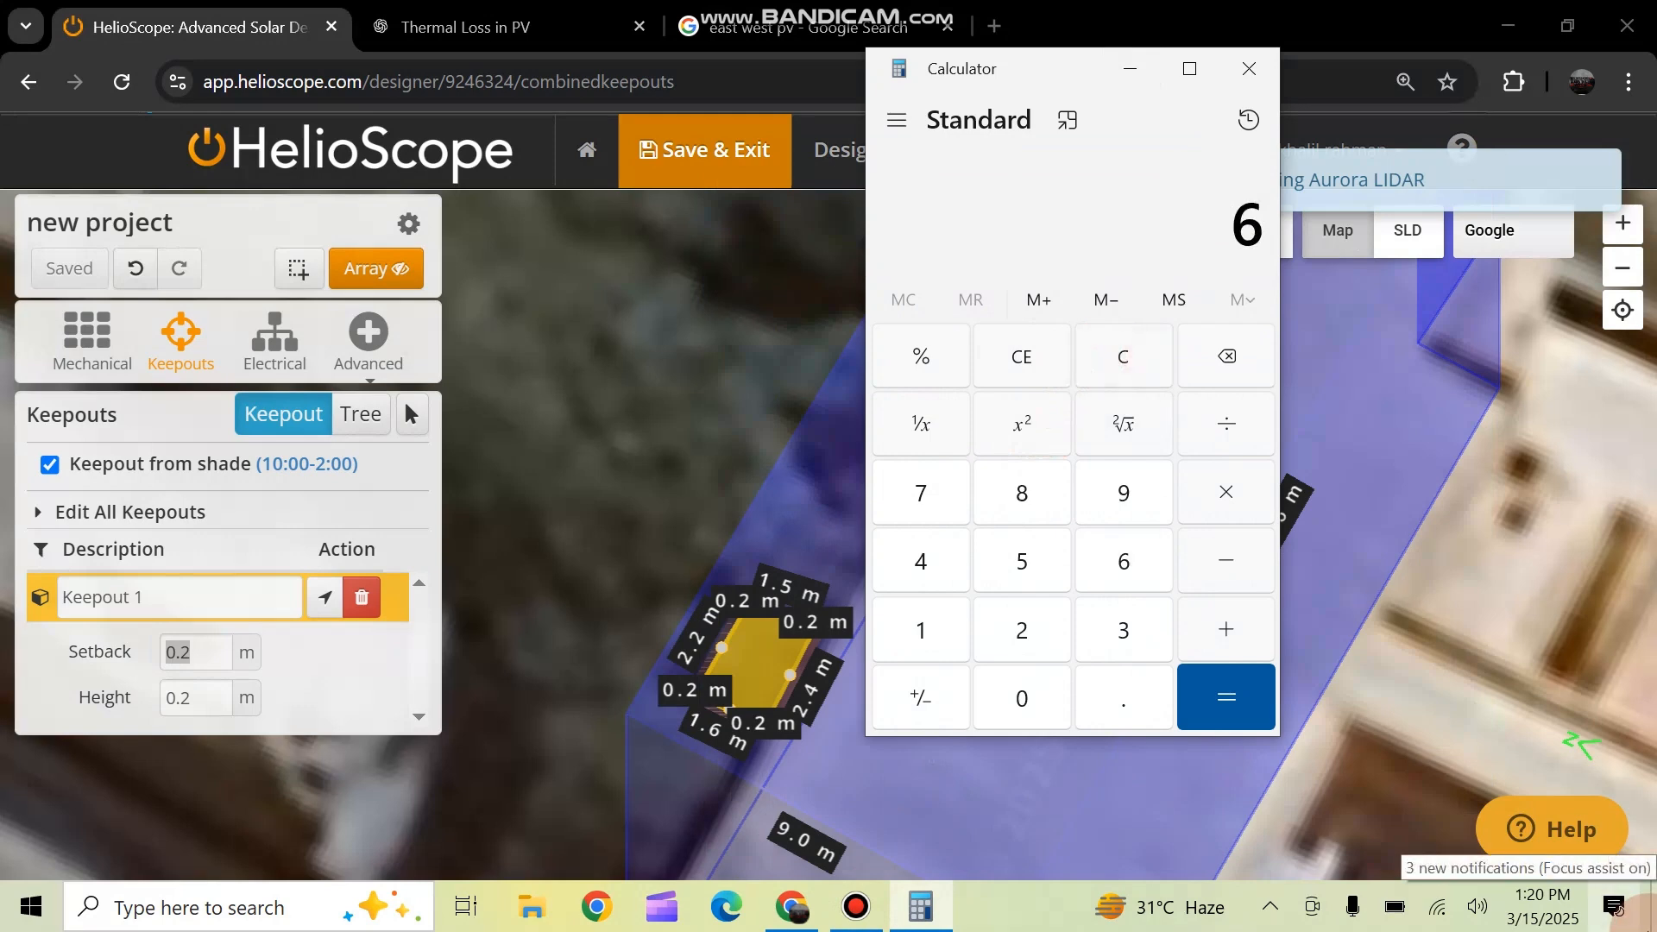
{"action": "left_click", "coordinate": [1226, 418]}
{"action": "left_click", "coordinate": [1123, 635]}
{"action": "left_click", "coordinate": [1122, 695]}
{"action": "left_click", "coordinate": [1022, 629]}
{"action": "left_click", "coordinate": [1213, 701]}
{"action": "left_click", "coordinate": [1034, 414]}
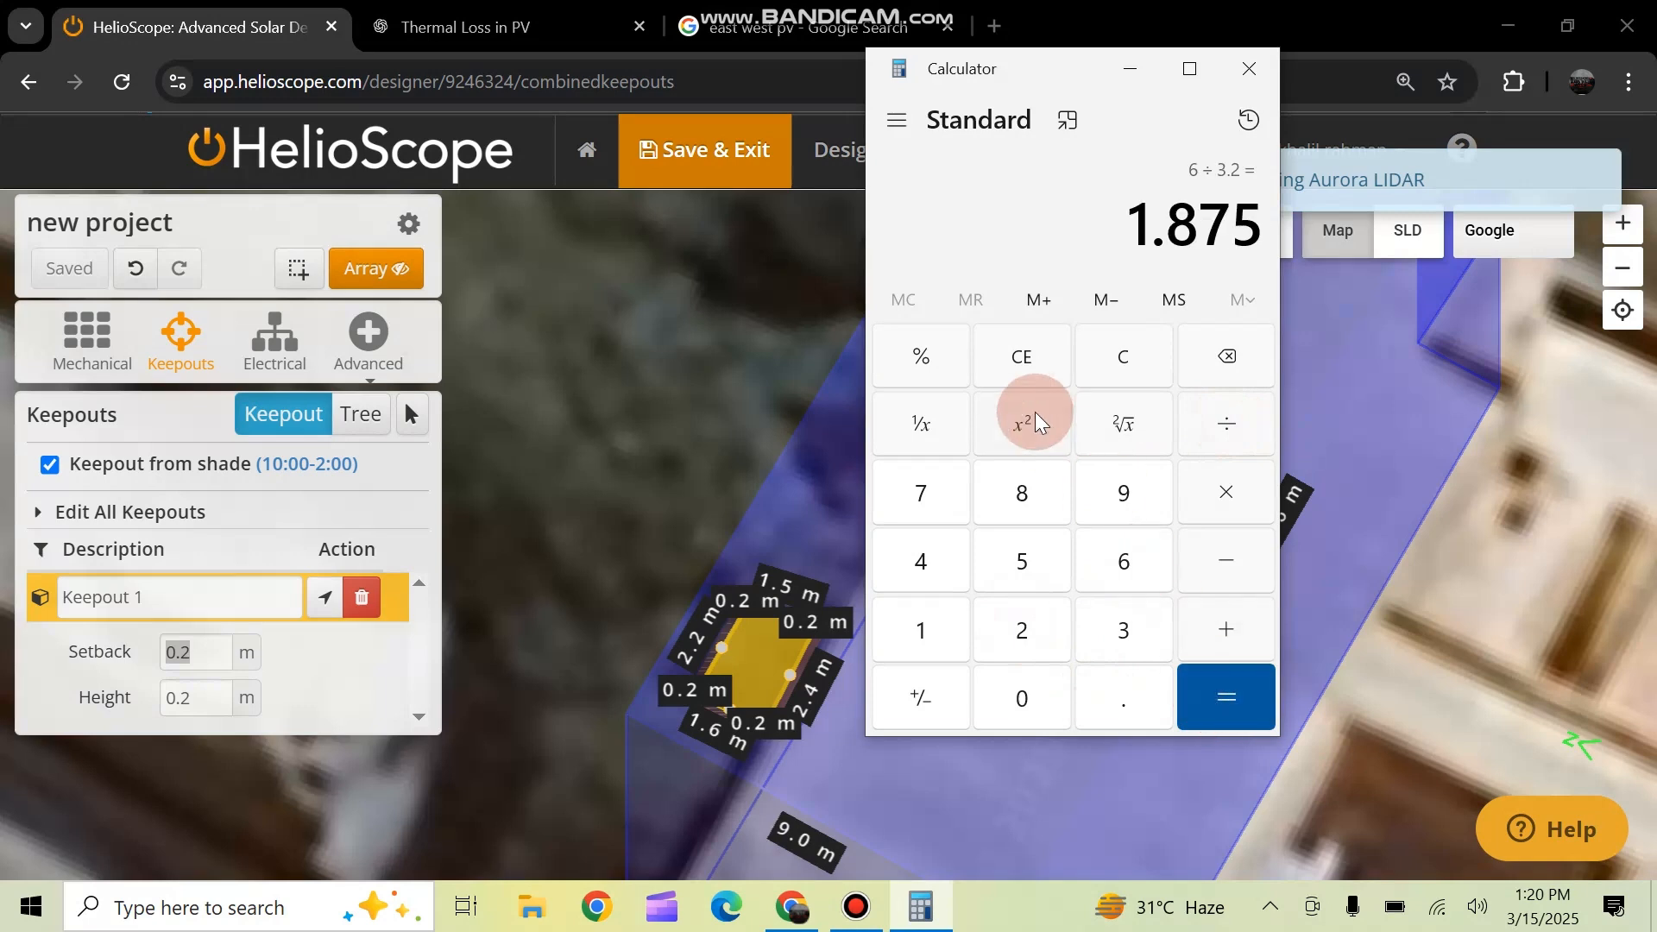
Return to HelioScope and set the height of Keepout 1 to 1.8 m
{"action": "left_click", "coordinate": [183, 652]}
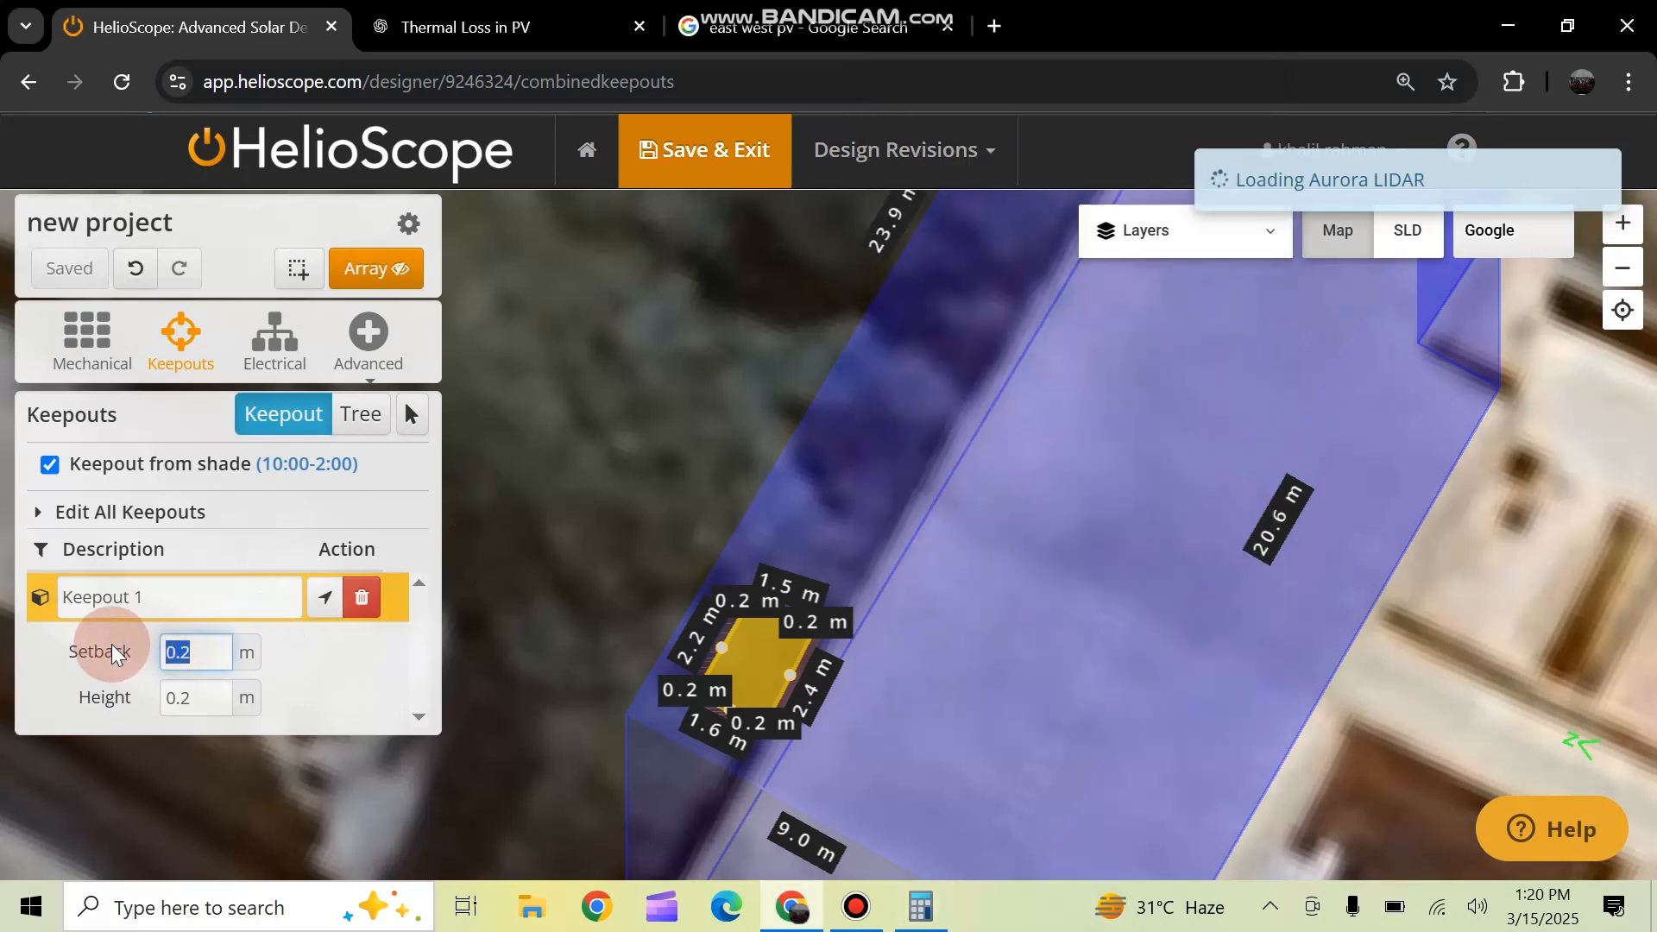
{"action": "left_click", "coordinate": [195, 693]}
{"action": "type", "text": "1"}
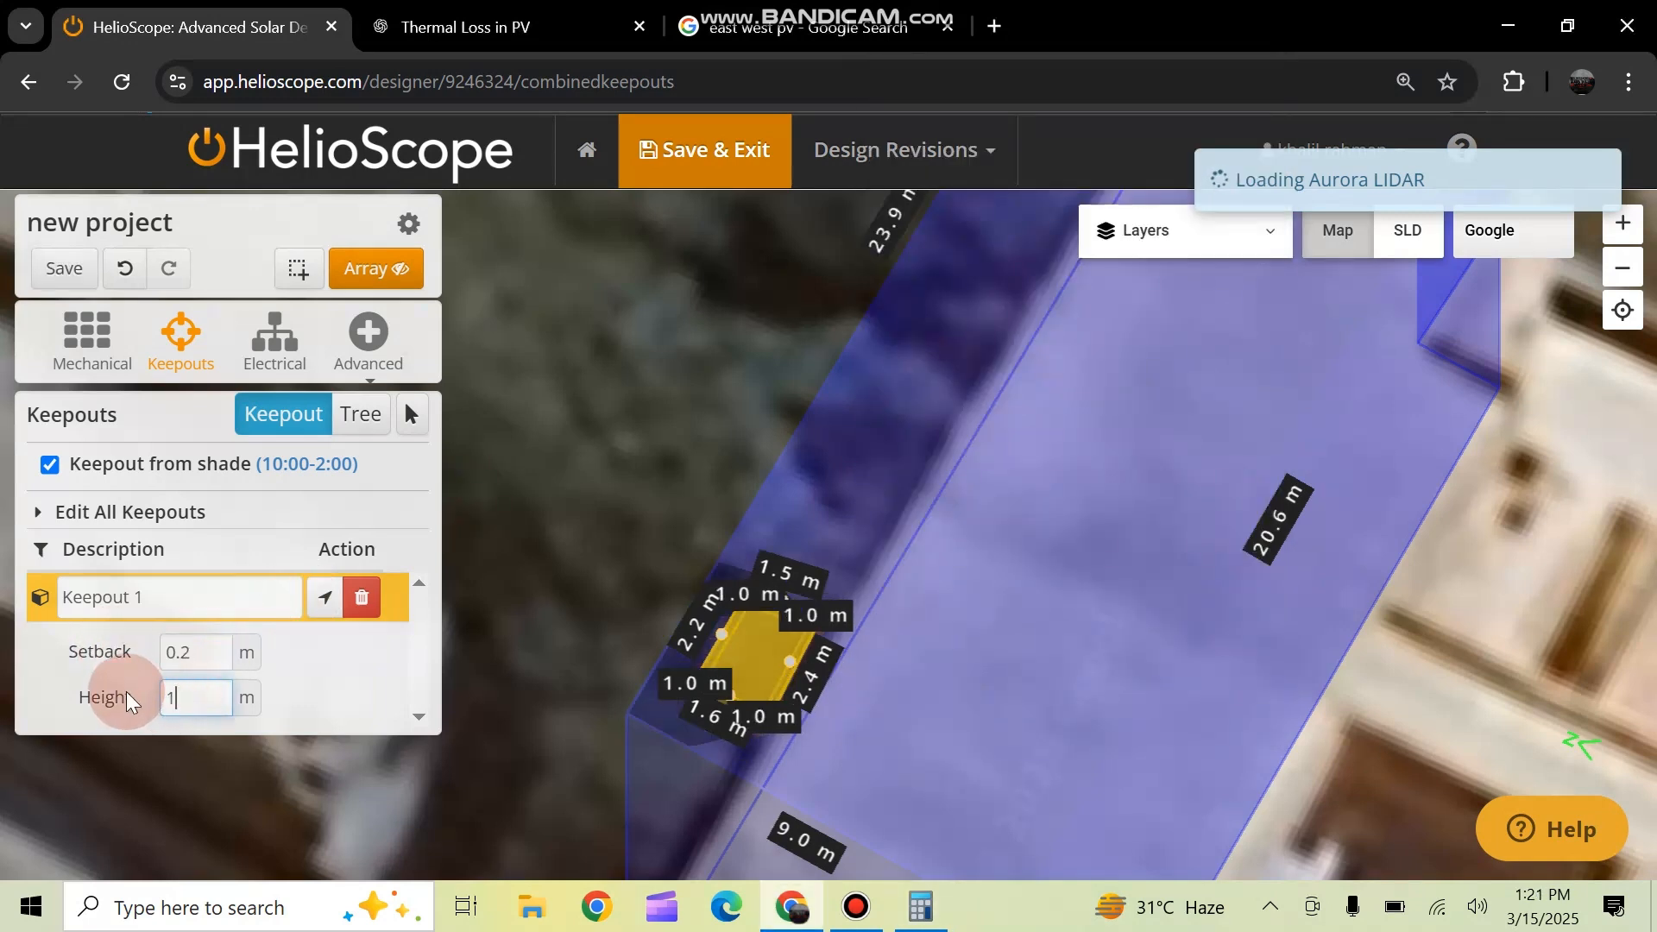
{"action": "type", "text": ".8"}
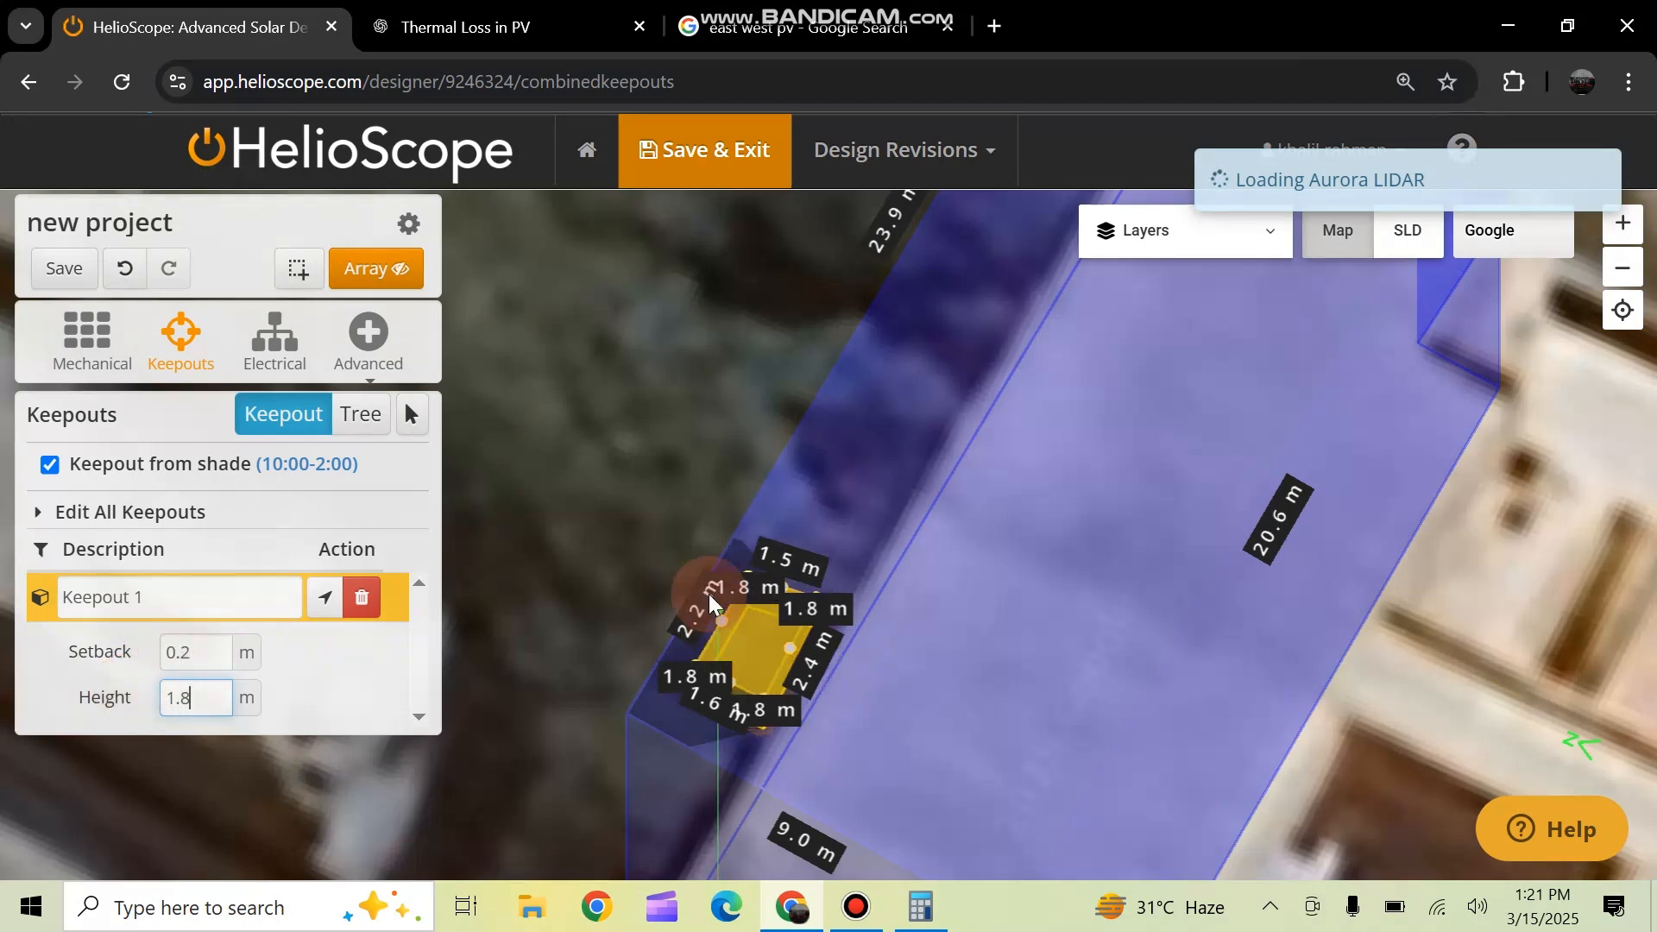
{"action": "left_click", "coordinate": [314, 673]}
{"action": "left_click_drag", "start_coordinate": [671, 617], "coordinate": [603, 503]}
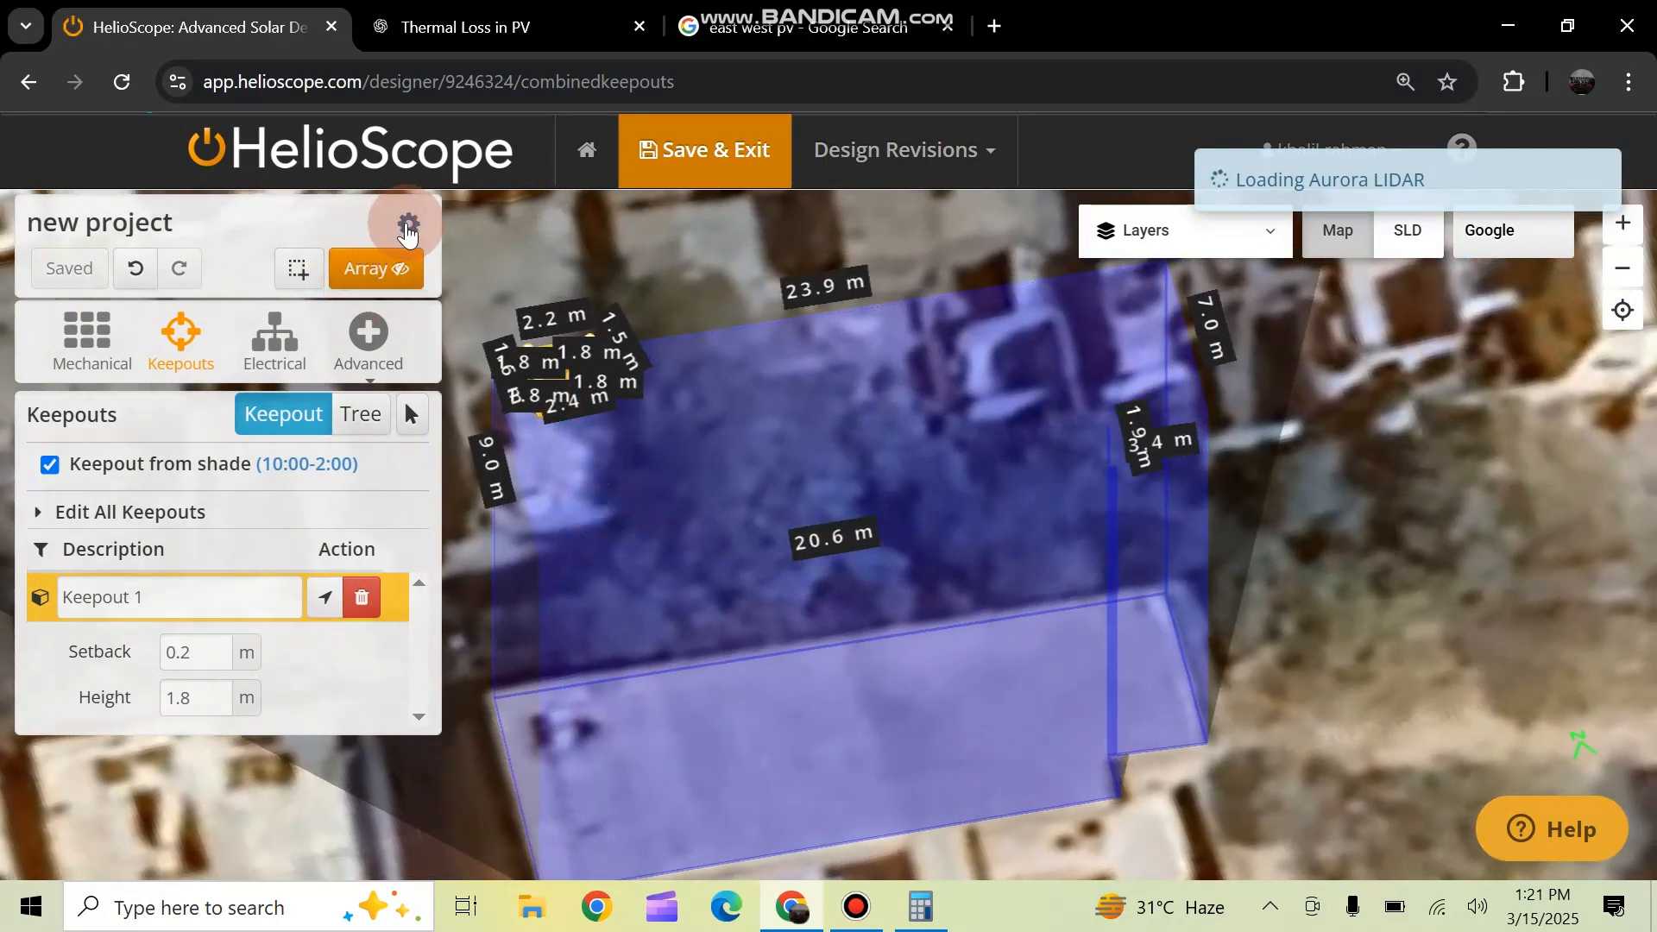
Turn off keepout dimensions in the designer preferences, reduce the label size, and return to the keepout list
{"action": "left_click", "coordinate": [408, 227]}
{"action": "left_click_drag", "start_coordinate": [149, 602], "coordinate": [106, 620]}
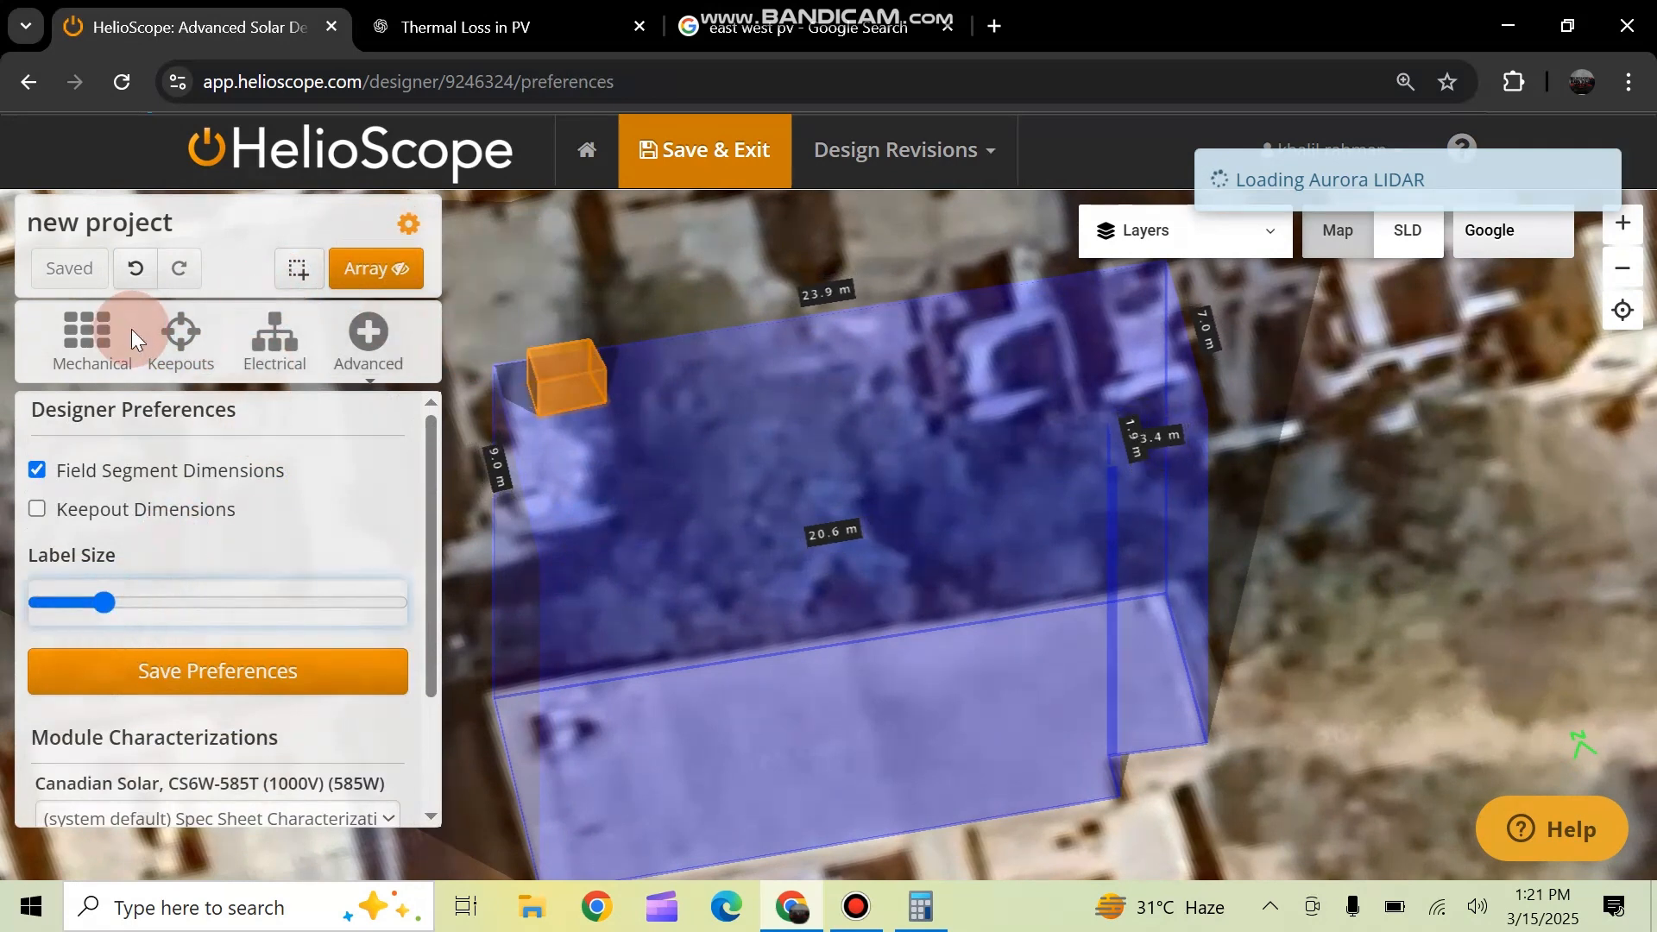
{"action": "left_click", "coordinate": [180, 336]}
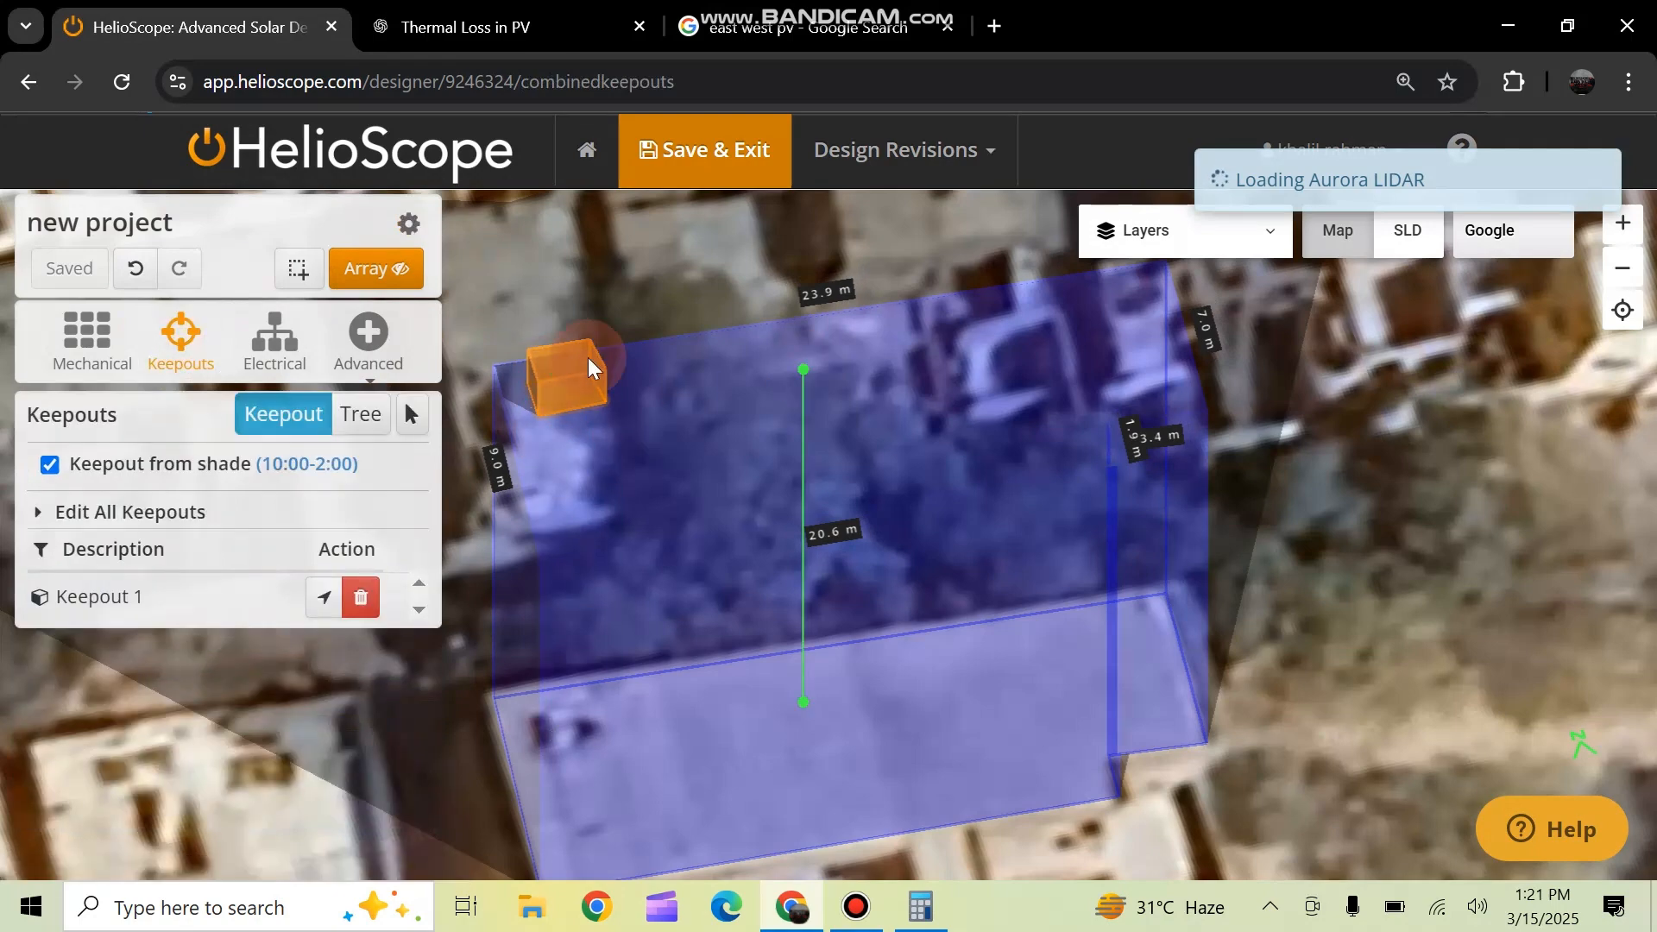
Inspect Keepout 1's 3D shape and shaded area from several angles, and show the module array again
{"action": "scroll", "coordinate": [578, 358], "scroll_direction": "up", "scroll_amount": 3}
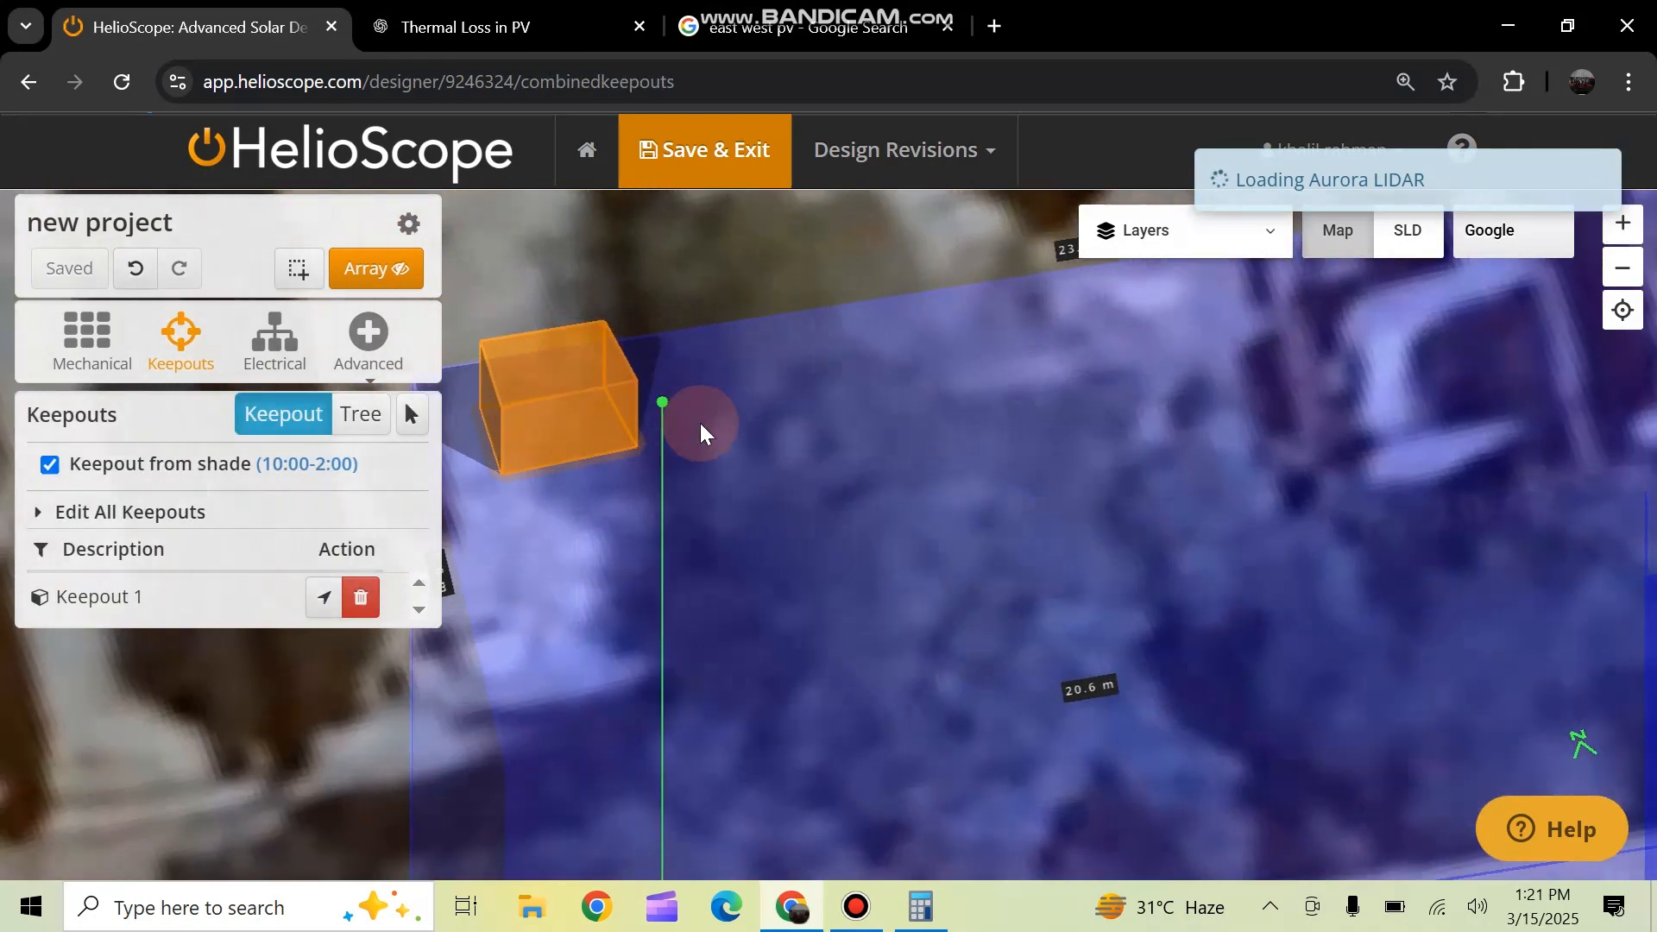
{"action": "left_click_drag", "start_coordinate": [702, 435], "coordinate": [921, 369]}
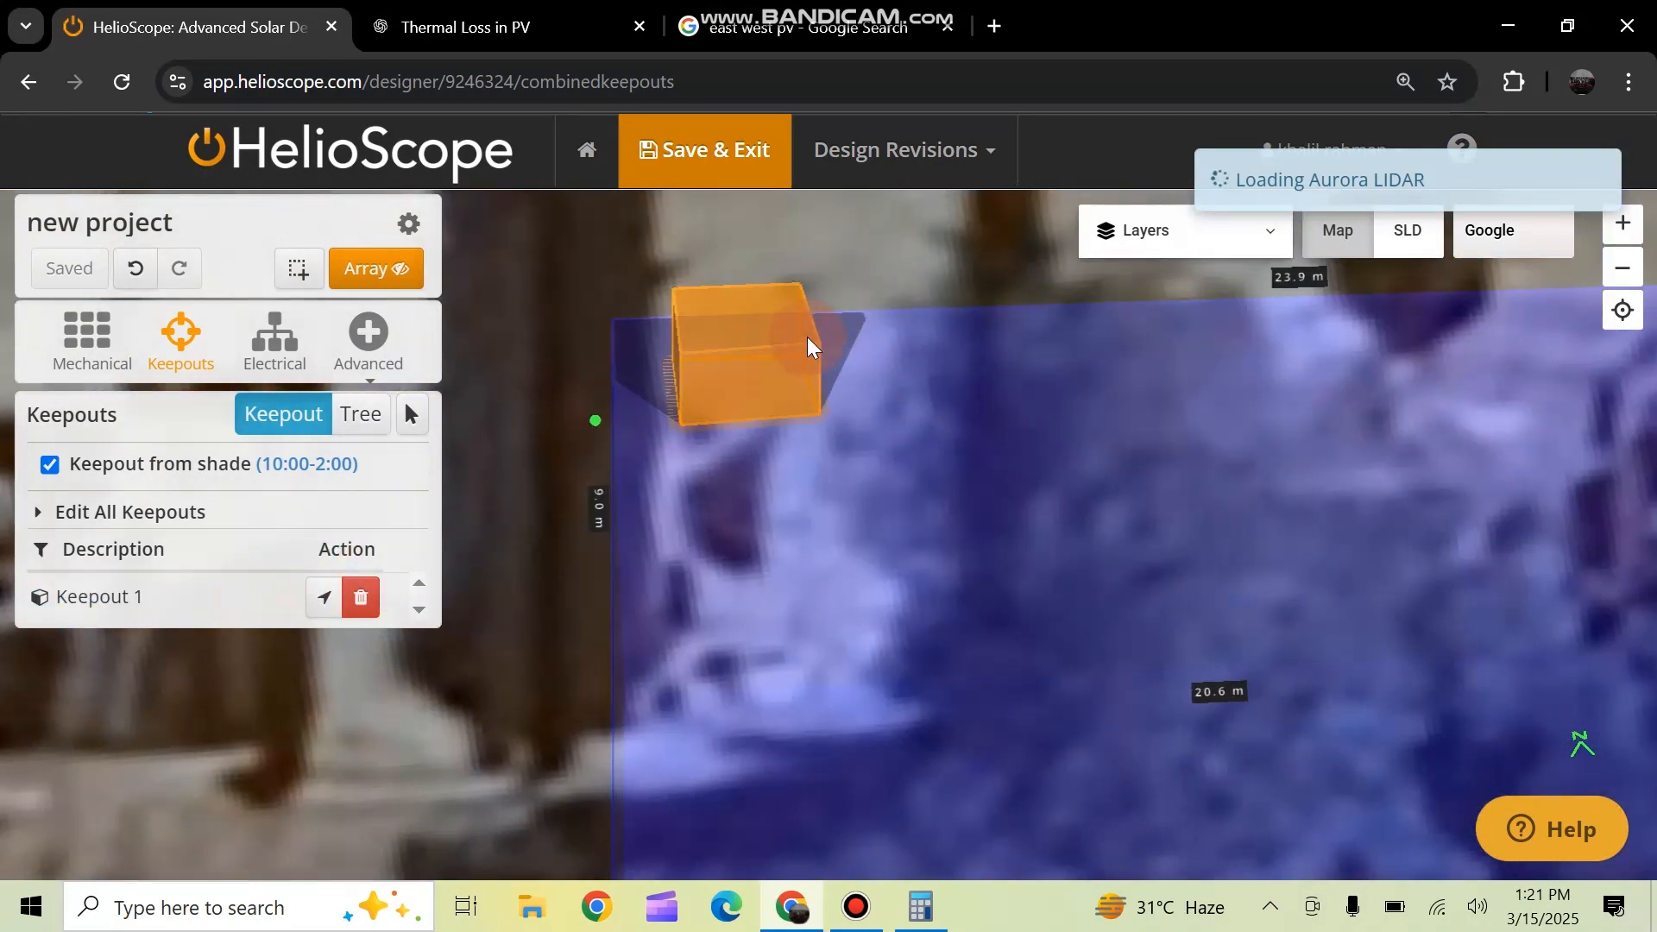
{"action": "left_click_drag", "start_coordinate": [806, 339], "coordinate": [790, 486]}
{"action": "left_click_drag", "start_coordinate": [695, 623], "coordinate": [714, 307]}
{"action": "left_click_drag", "start_coordinate": [733, 823], "coordinate": [720, 347]}
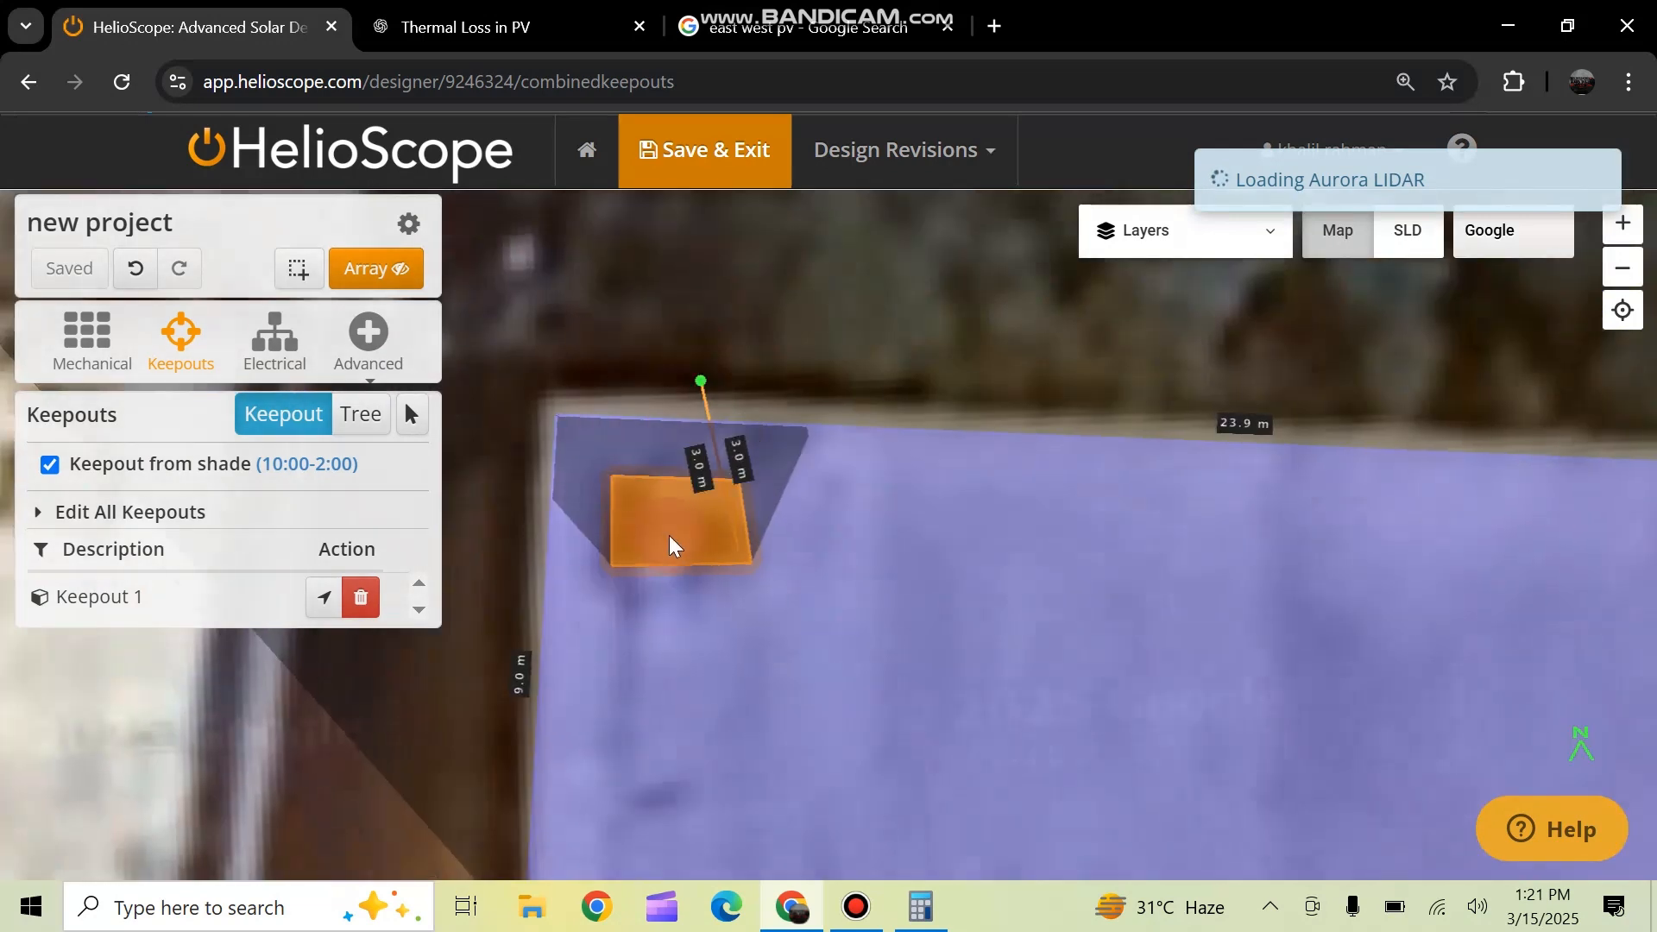
{"action": "scroll", "coordinate": [670, 535], "scroll_direction": "down", "scroll_amount": 2}
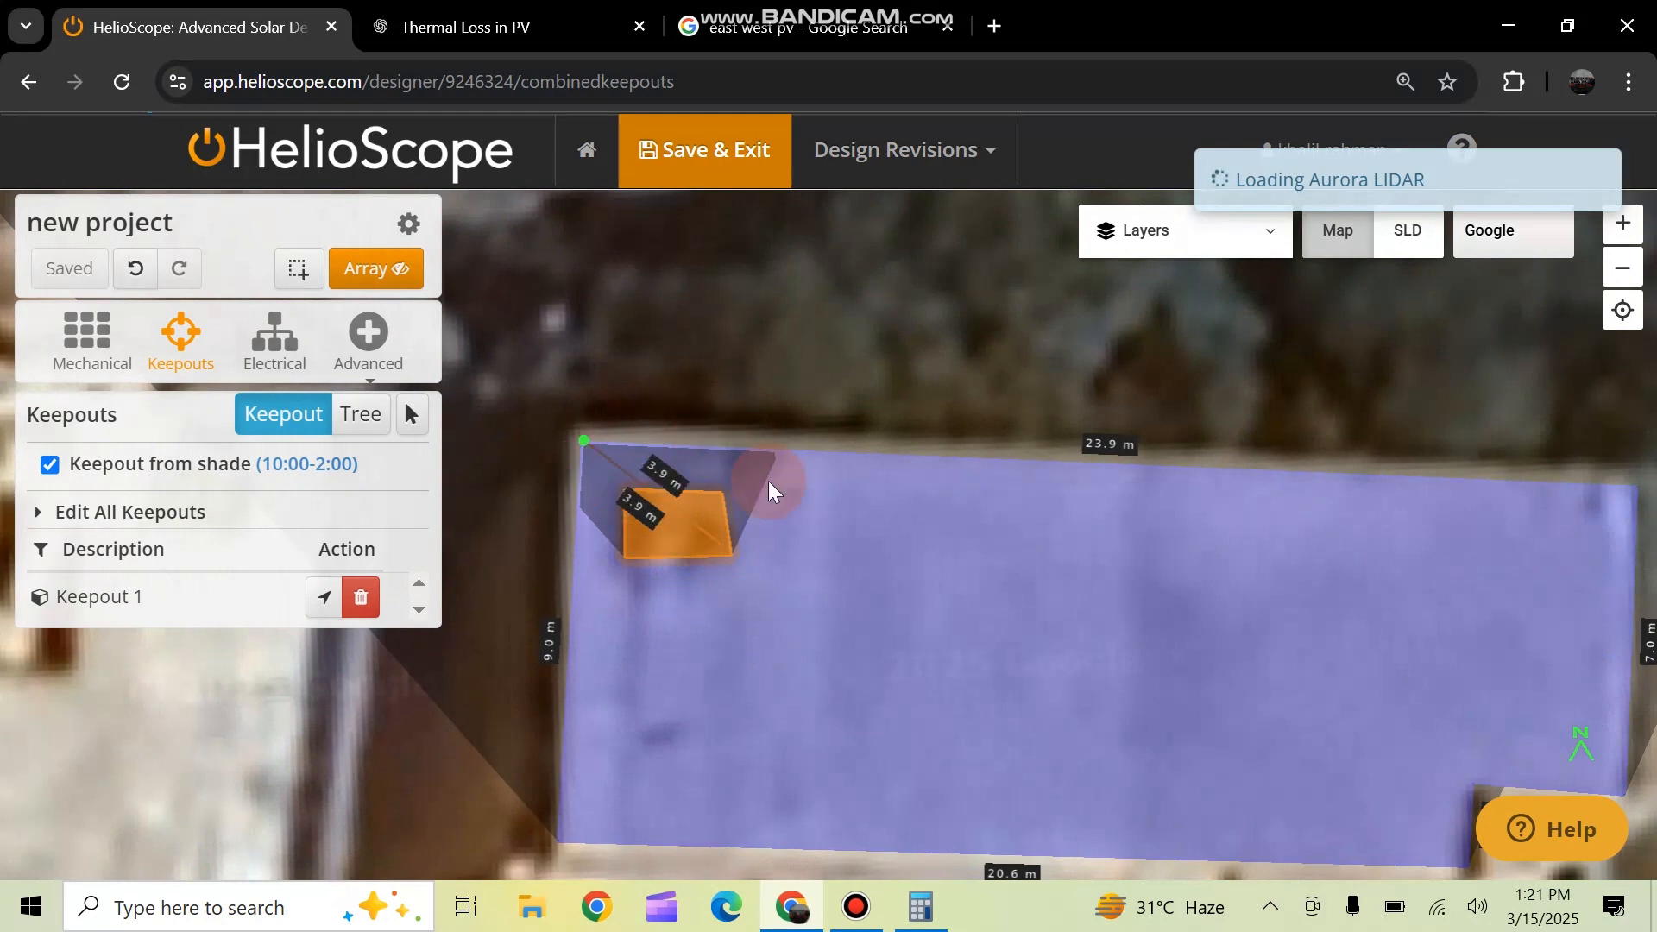
{"action": "left_click", "coordinate": [383, 275]}
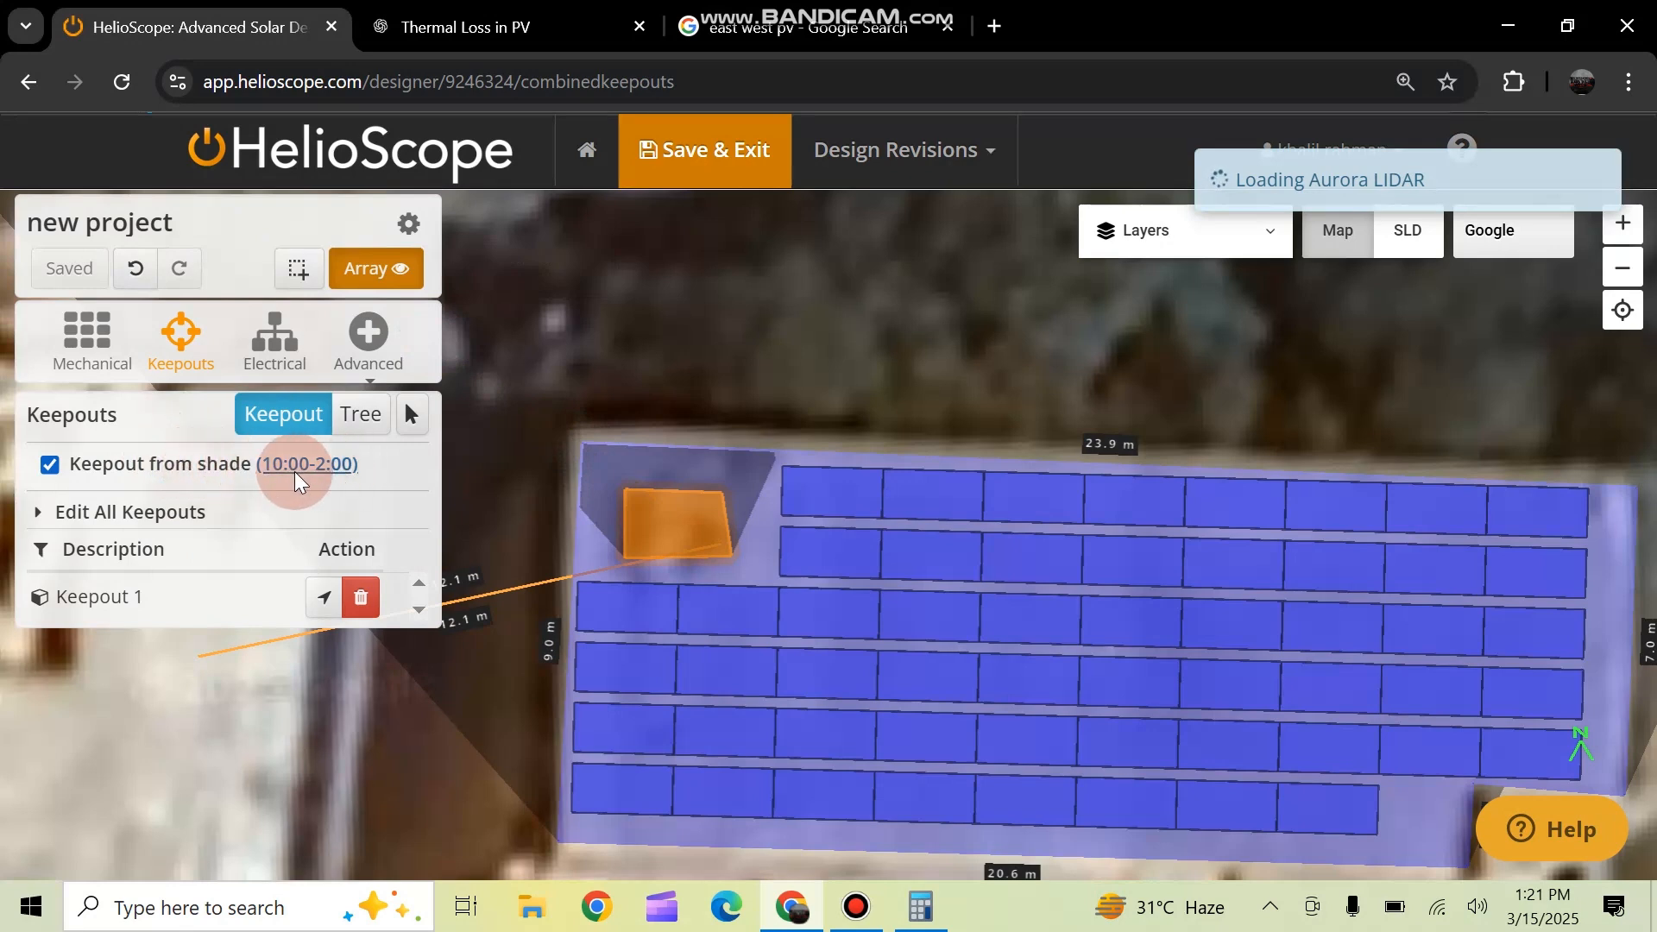
{"action": "left_click", "coordinate": [616, 494]}
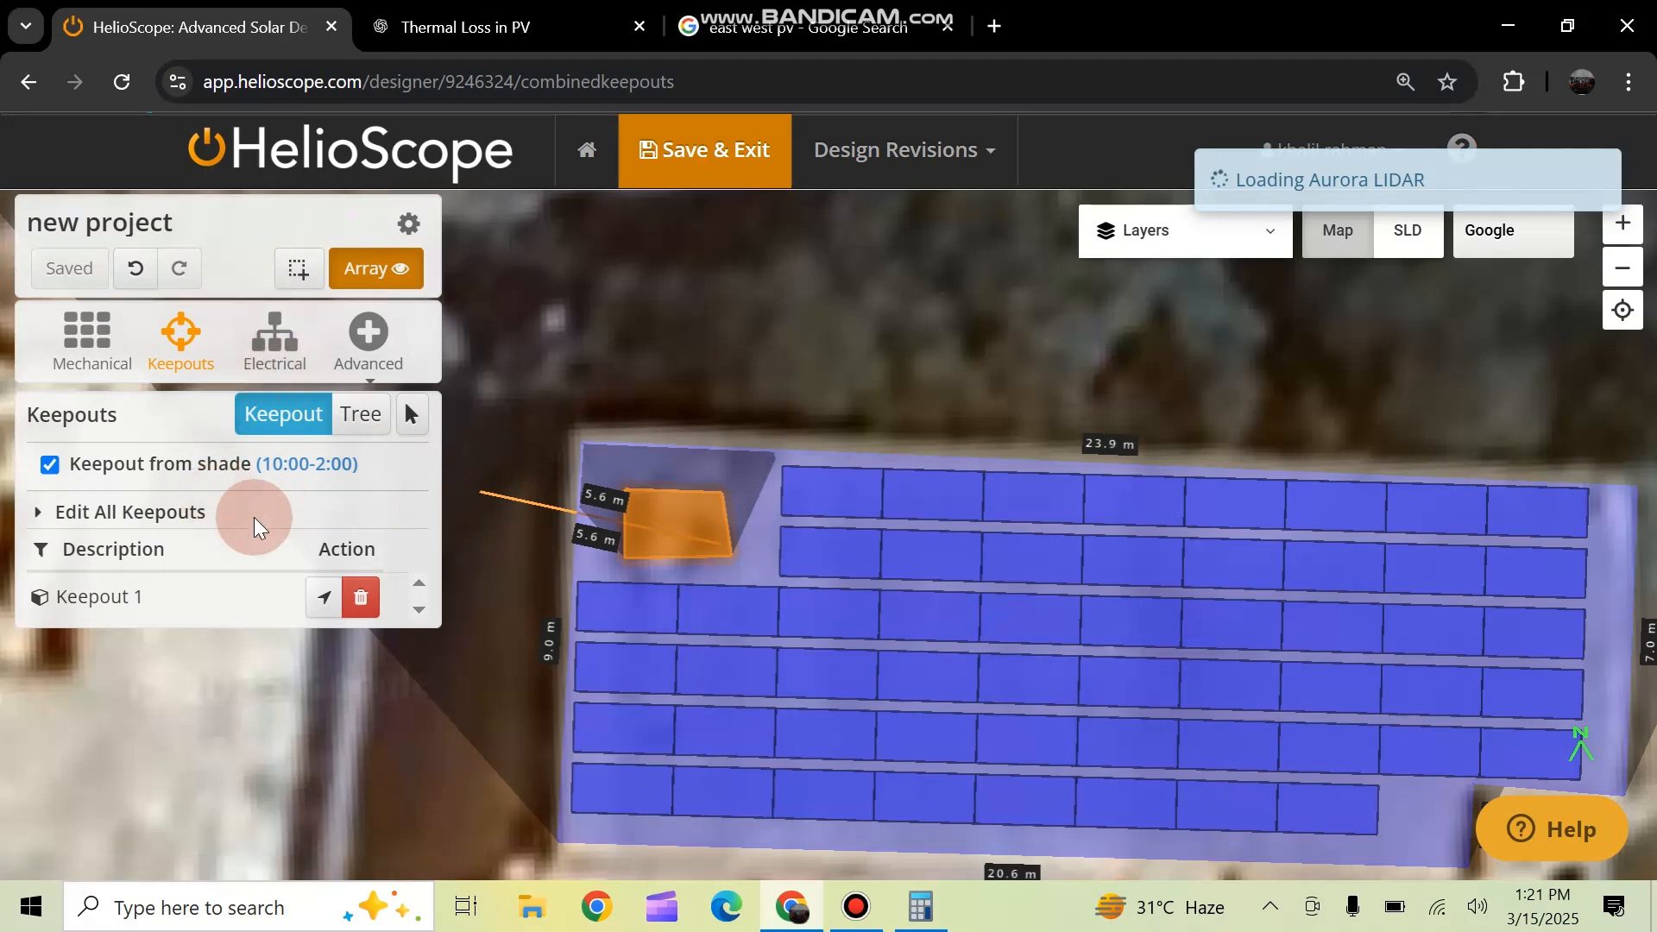
Draw a four-sided field segment about 16.7 m by 9.3 m on the flat roof south of Field Segment 1
{"action": "left_click", "coordinate": [86, 335]}
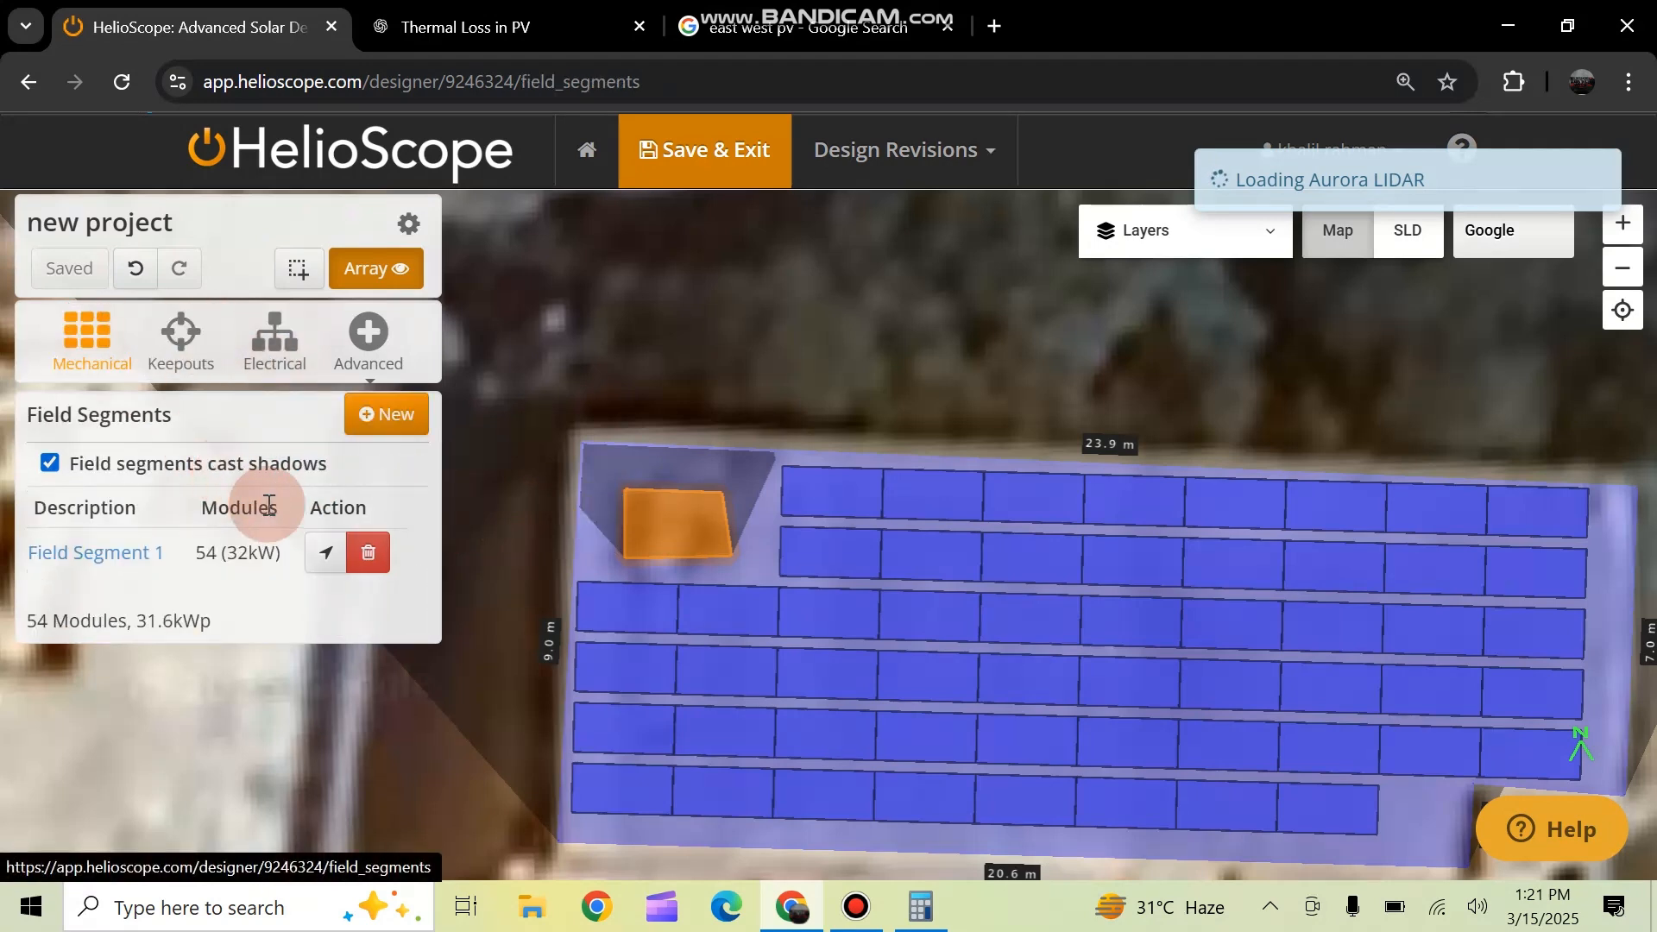
{"action": "left_click", "coordinate": [721, 570]}
{"action": "scroll", "coordinate": [721, 571], "scroll_direction": "down", "scroll_amount": 1}
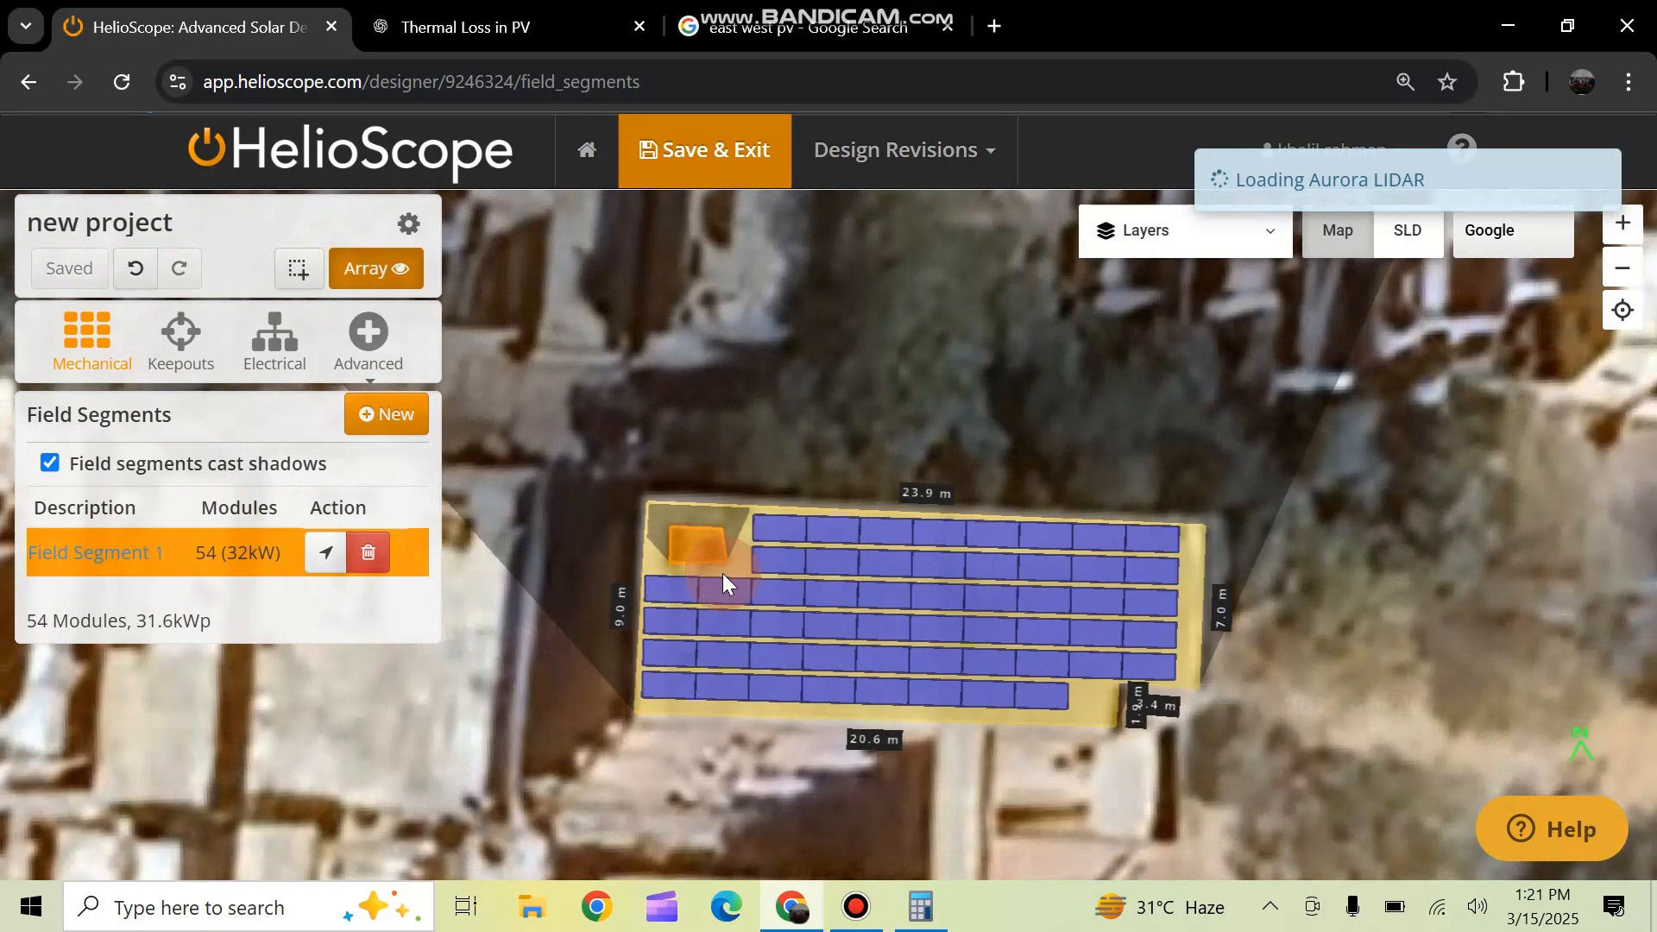
{"action": "scroll", "coordinate": [722, 573], "scroll_direction": "down", "scroll_amount": 1}
{"action": "left_click_drag", "start_coordinate": [711, 629], "coordinate": [636, 455]}
{"action": "left_click_drag", "start_coordinate": [629, 652], "coordinate": [648, 555]}
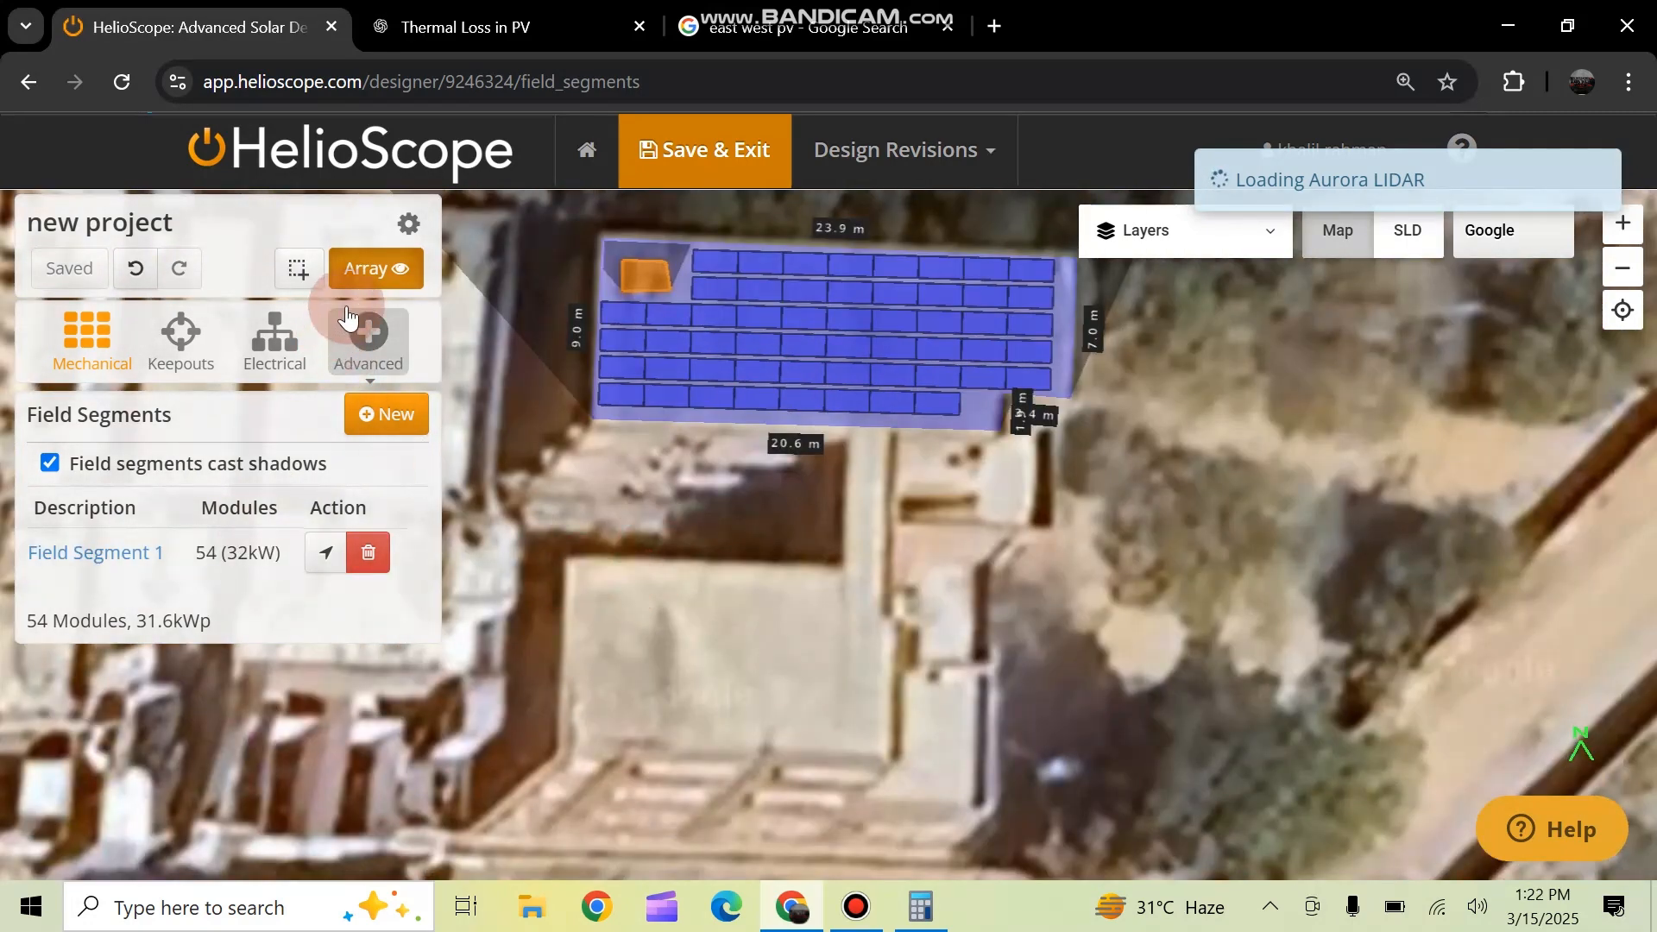
{"action": "left_click", "coordinate": [389, 413]}
{"action": "left_click", "coordinate": [535, 579]}
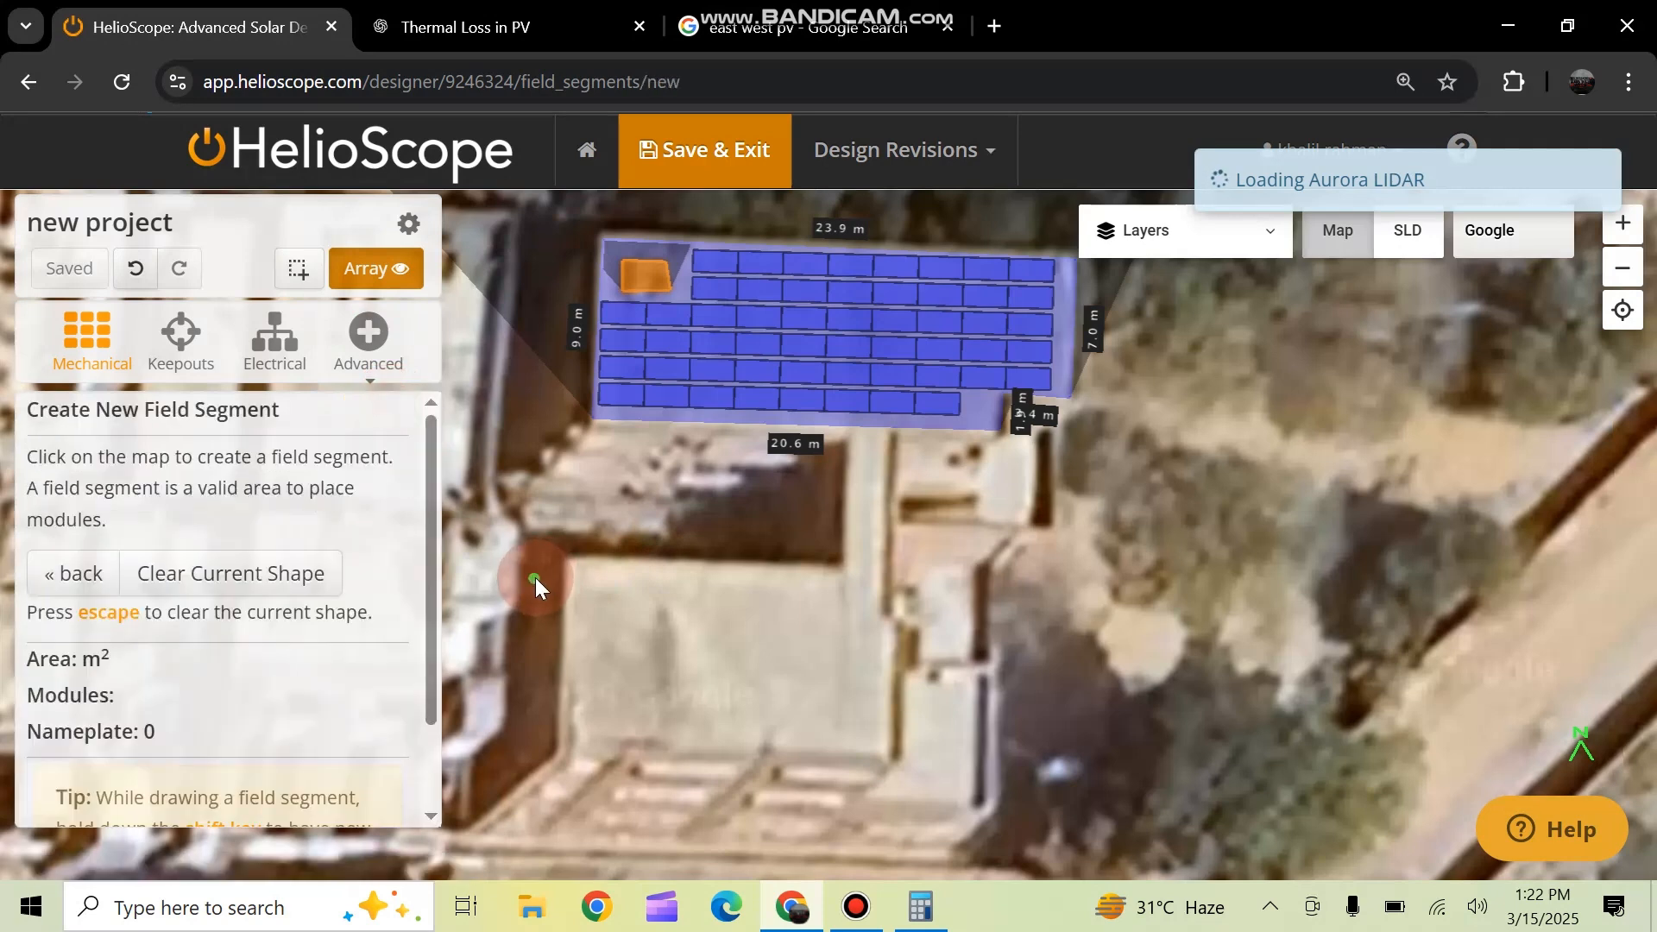
{"action": "left_click", "coordinate": [572, 565]}
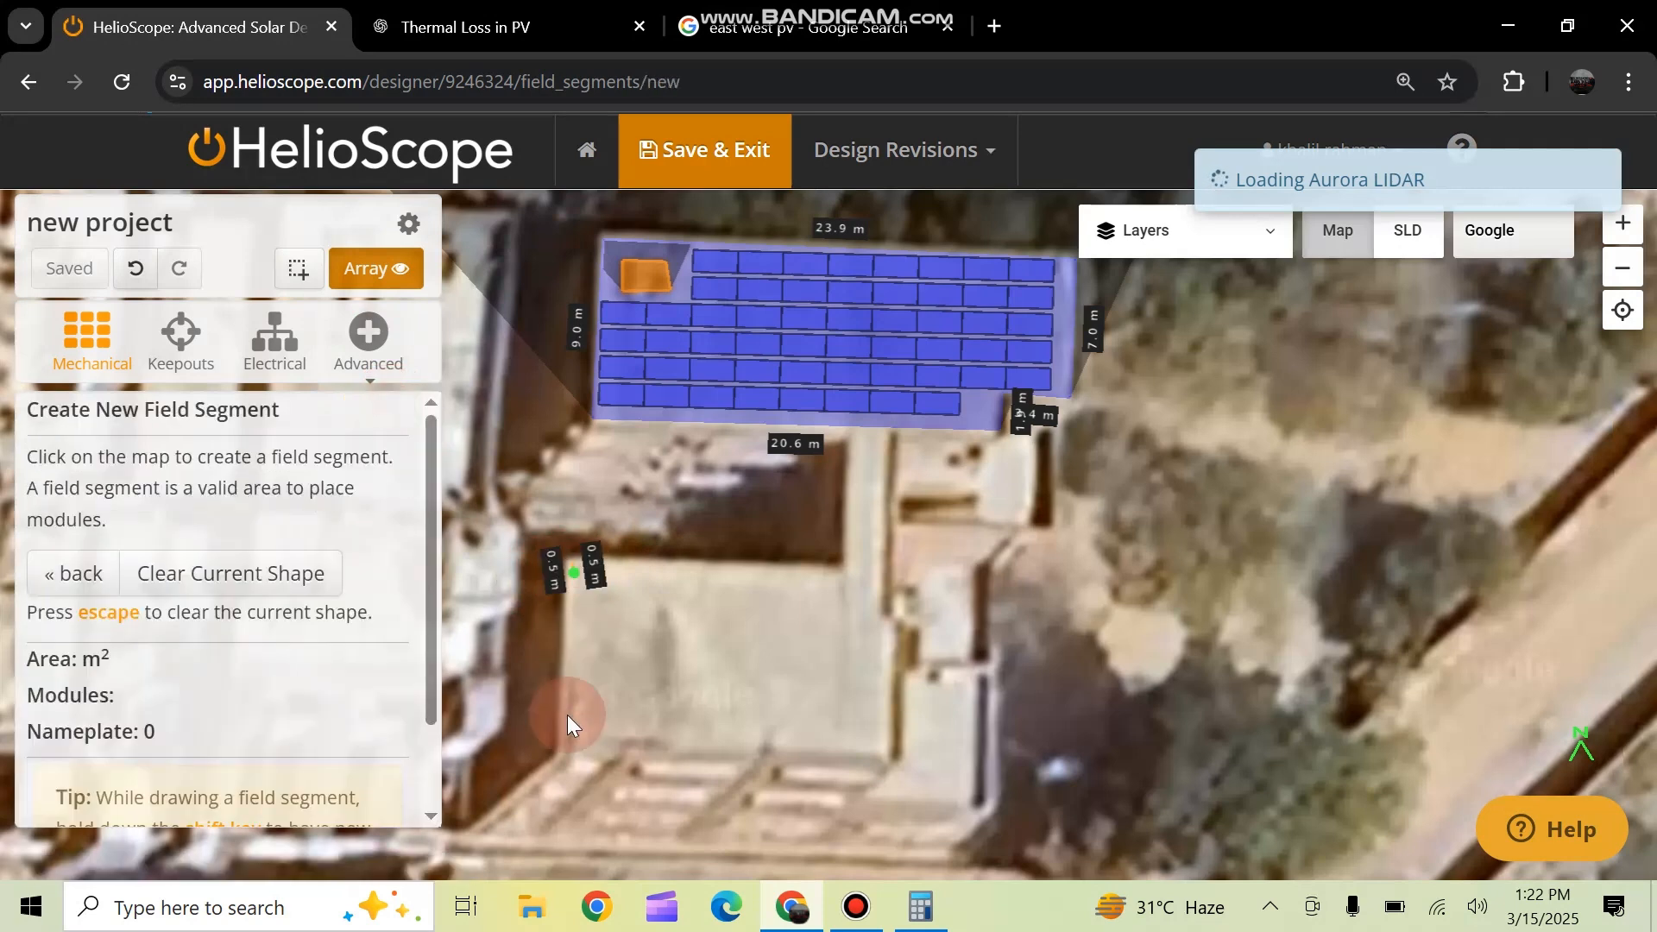
{"action": "left_click", "coordinate": [567, 749]}
{"action": "left_click", "coordinate": [898, 759]}
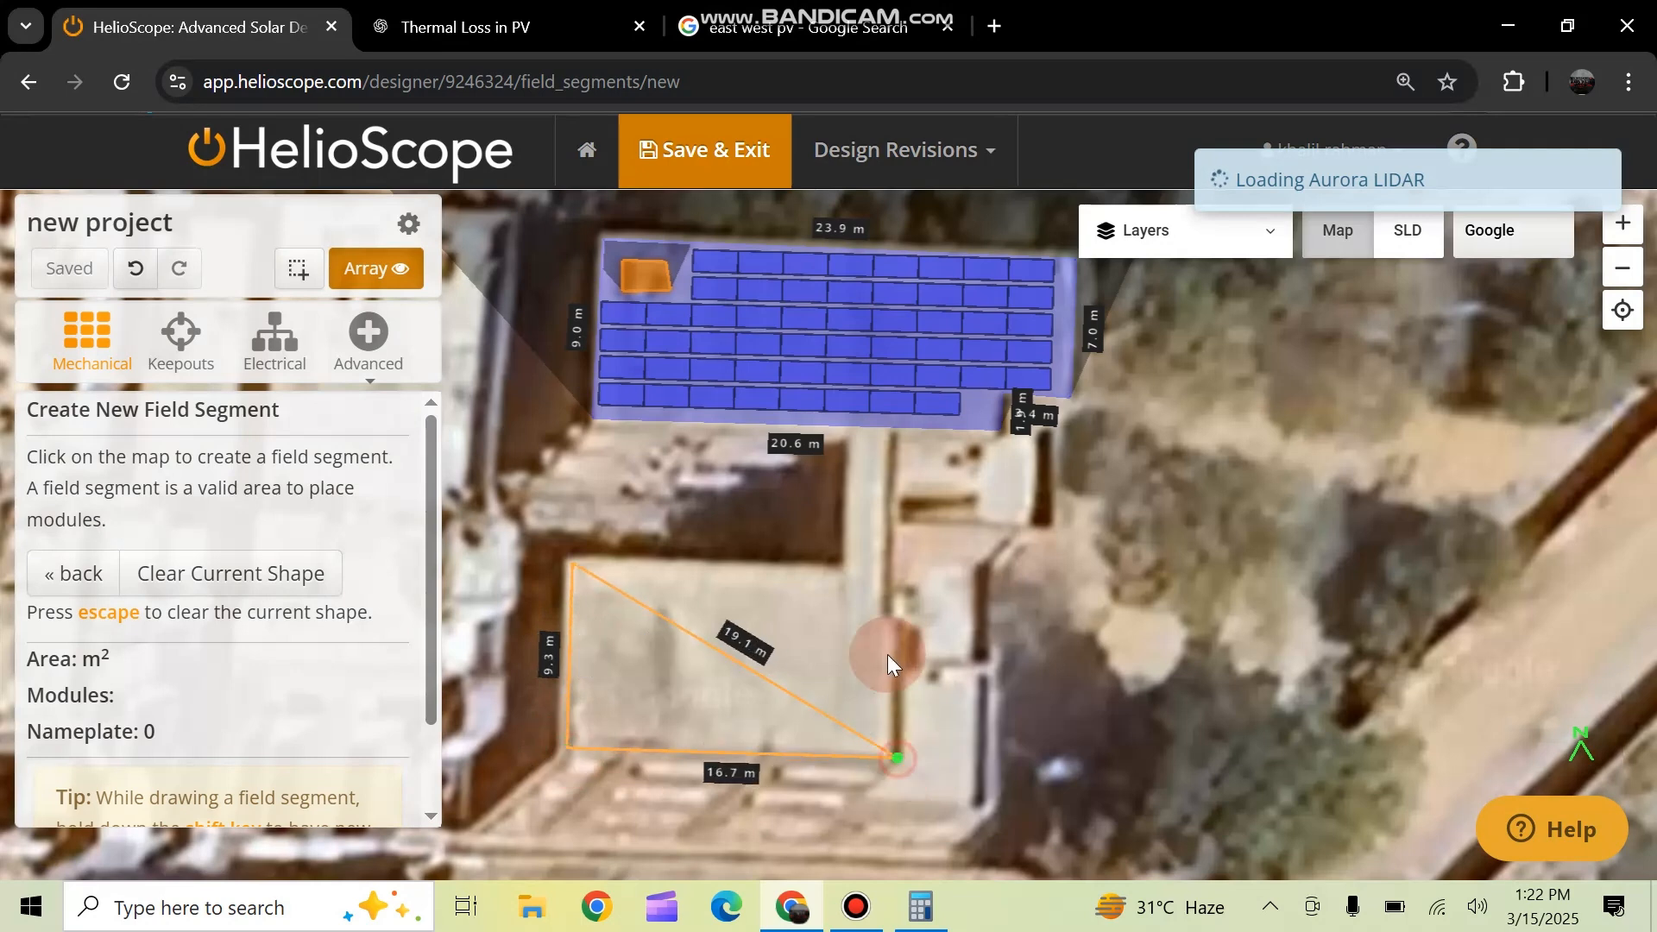
{"action": "left_click", "coordinate": [889, 572]}
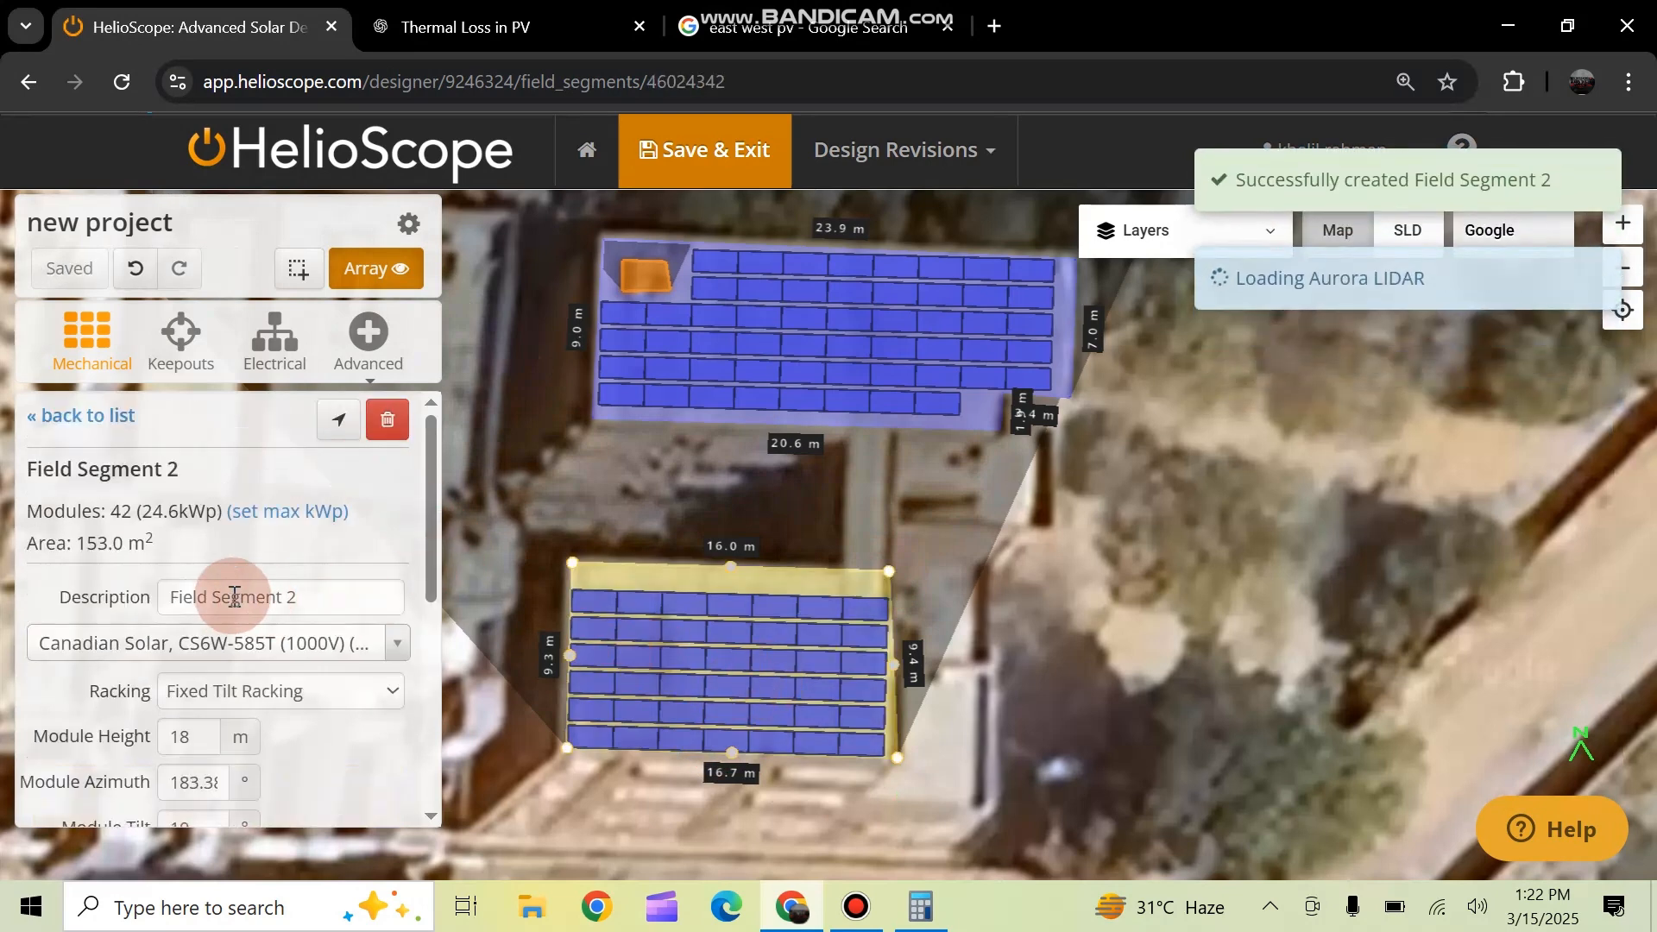
Review Field Segment 2's module, racking, height and tilt settings, and return to the field segment list
{"action": "scroll", "coordinate": [339, 576], "scroll_direction": "down", "scroll_amount": 2}
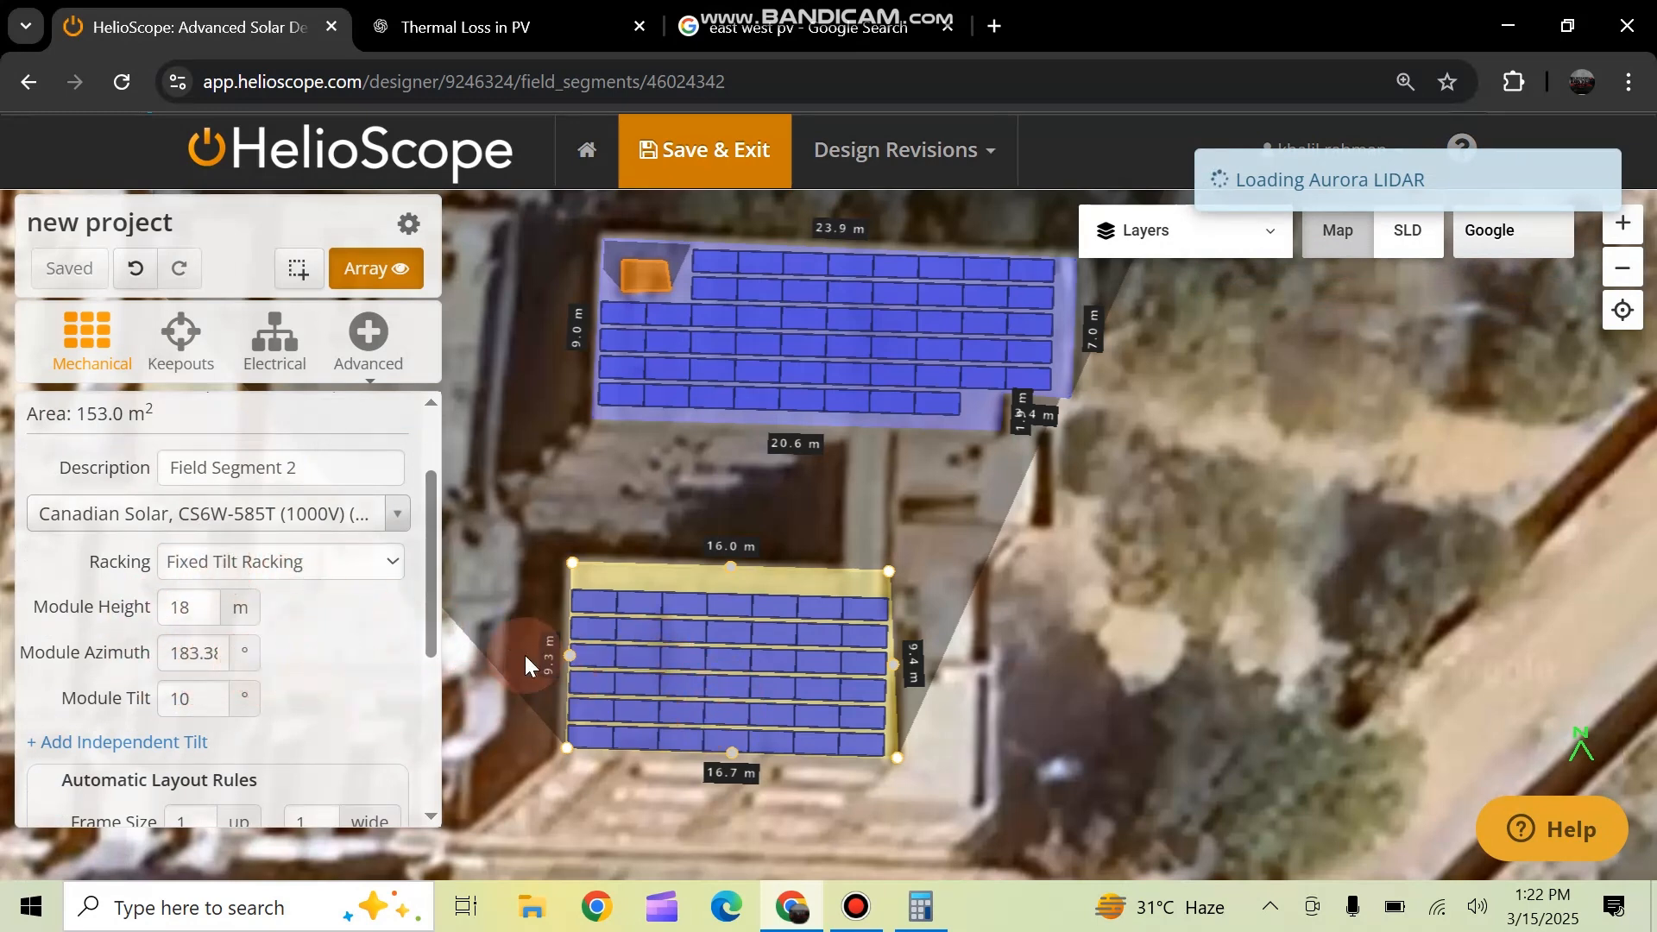
{"action": "scroll", "coordinate": [569, 630], "scroll_direction": "up", "scroll_amount": 1}
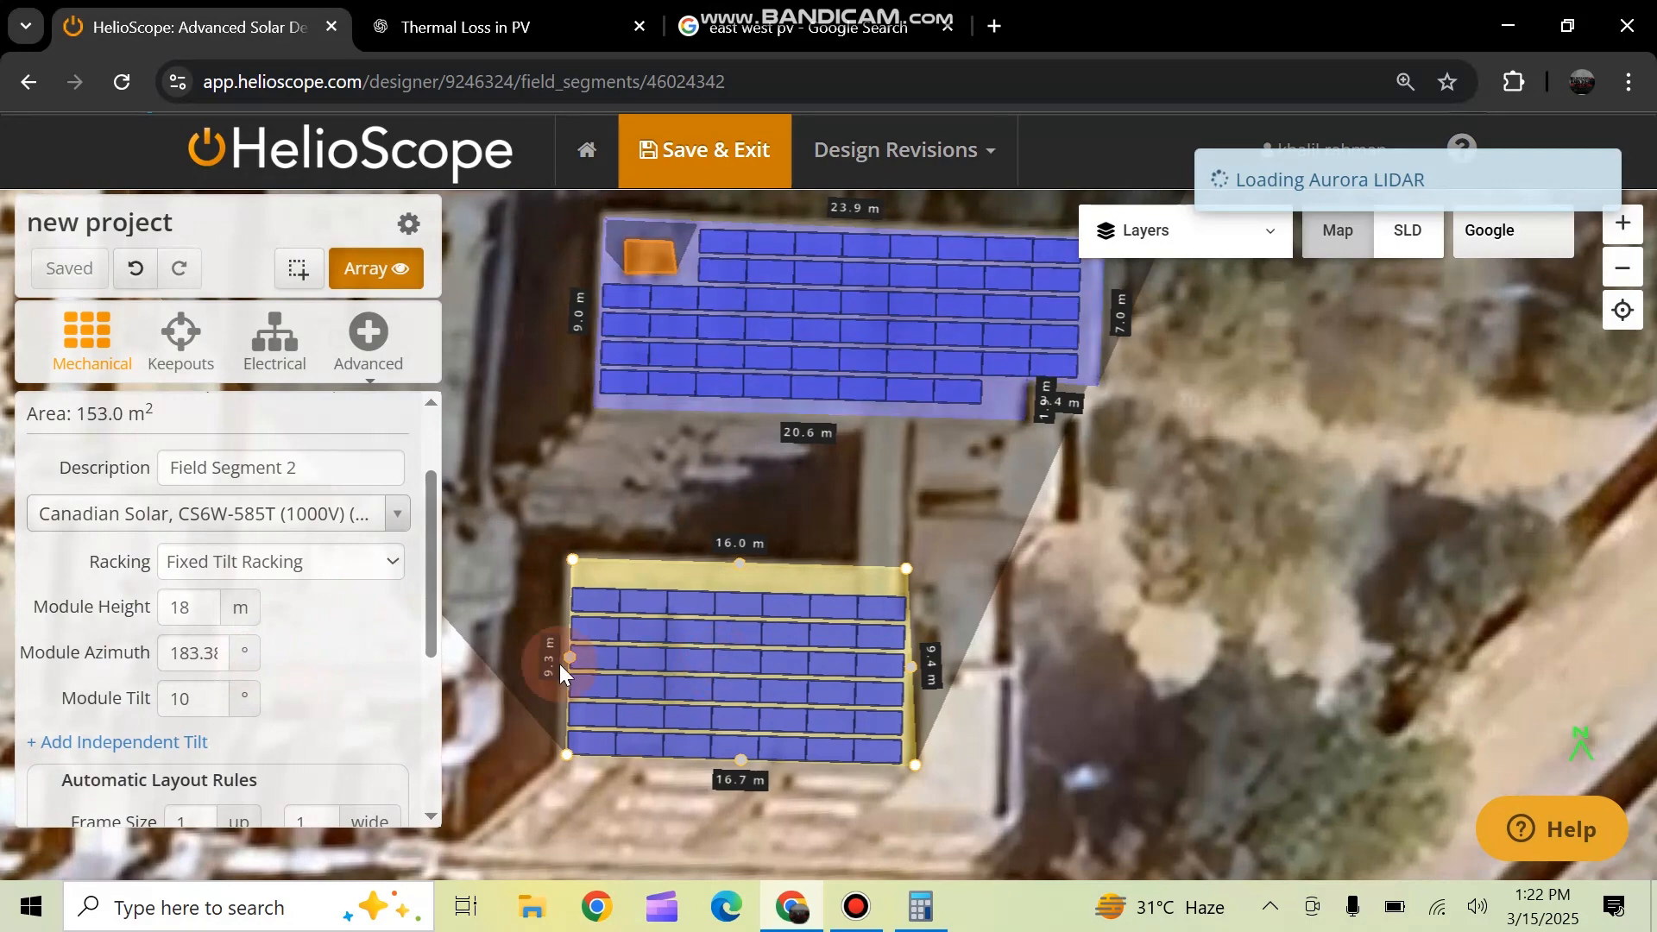
{"action": "scroll", "coordinate": [262, 644], "scroll_direction": "down", "scroll_amount": 3}
{"action": "scroll", "coordinate": [265, 677], "scroll_direction": "up", "scroll_amount": 5}
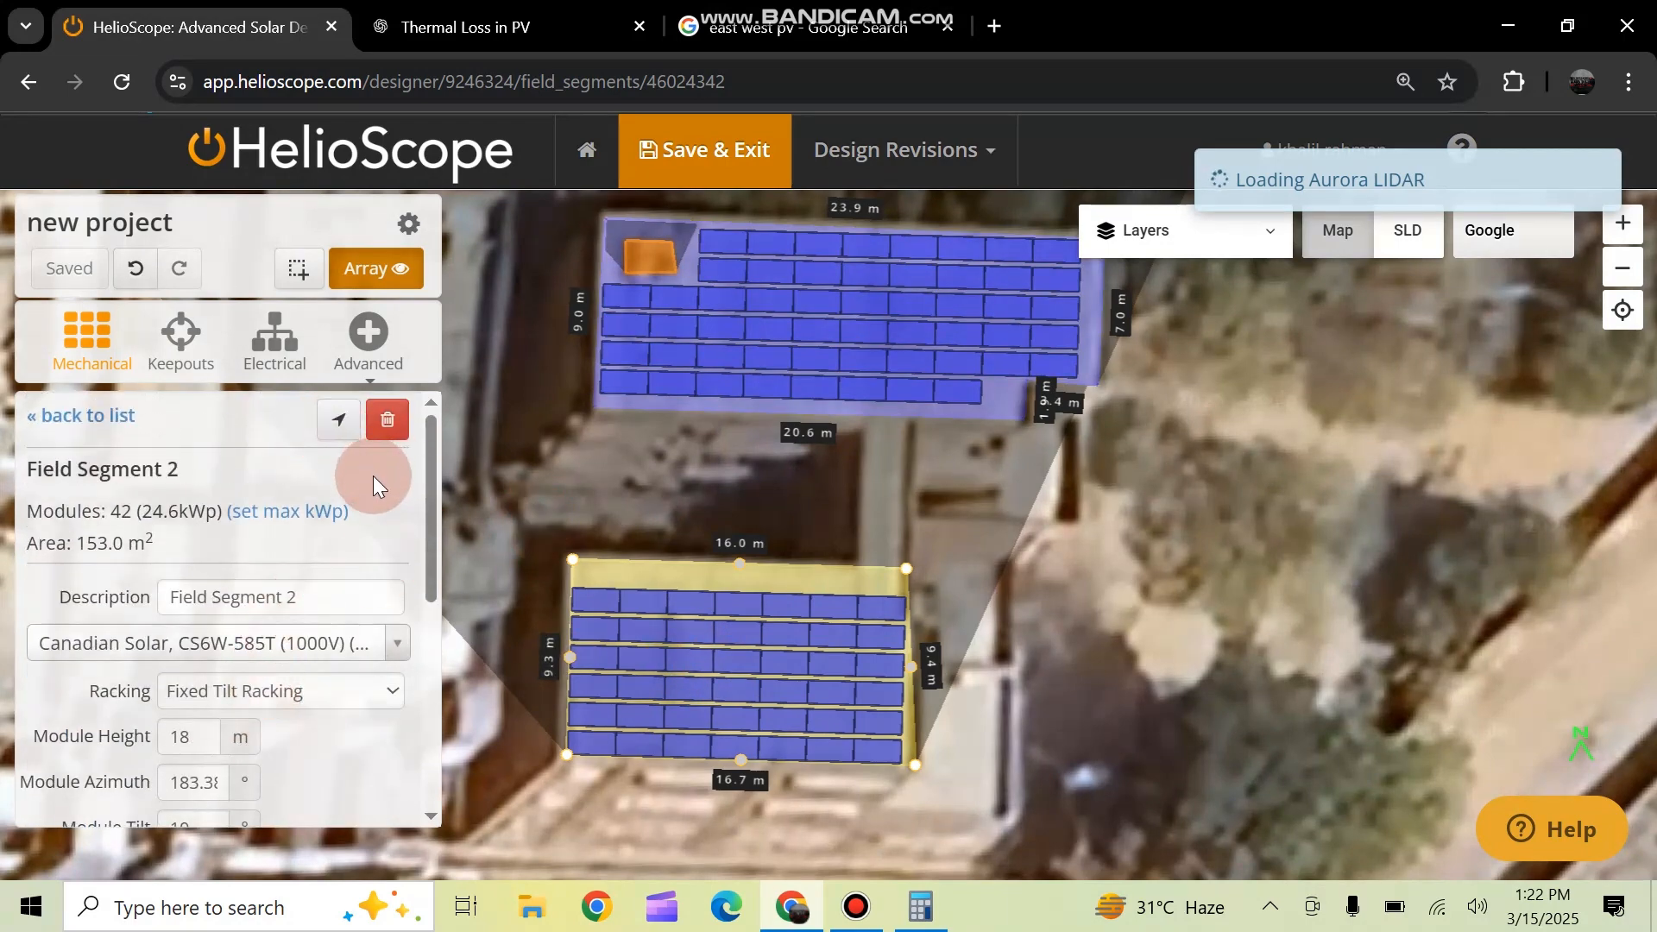
{"action": "left_click", "coordinate": [52, 416]}
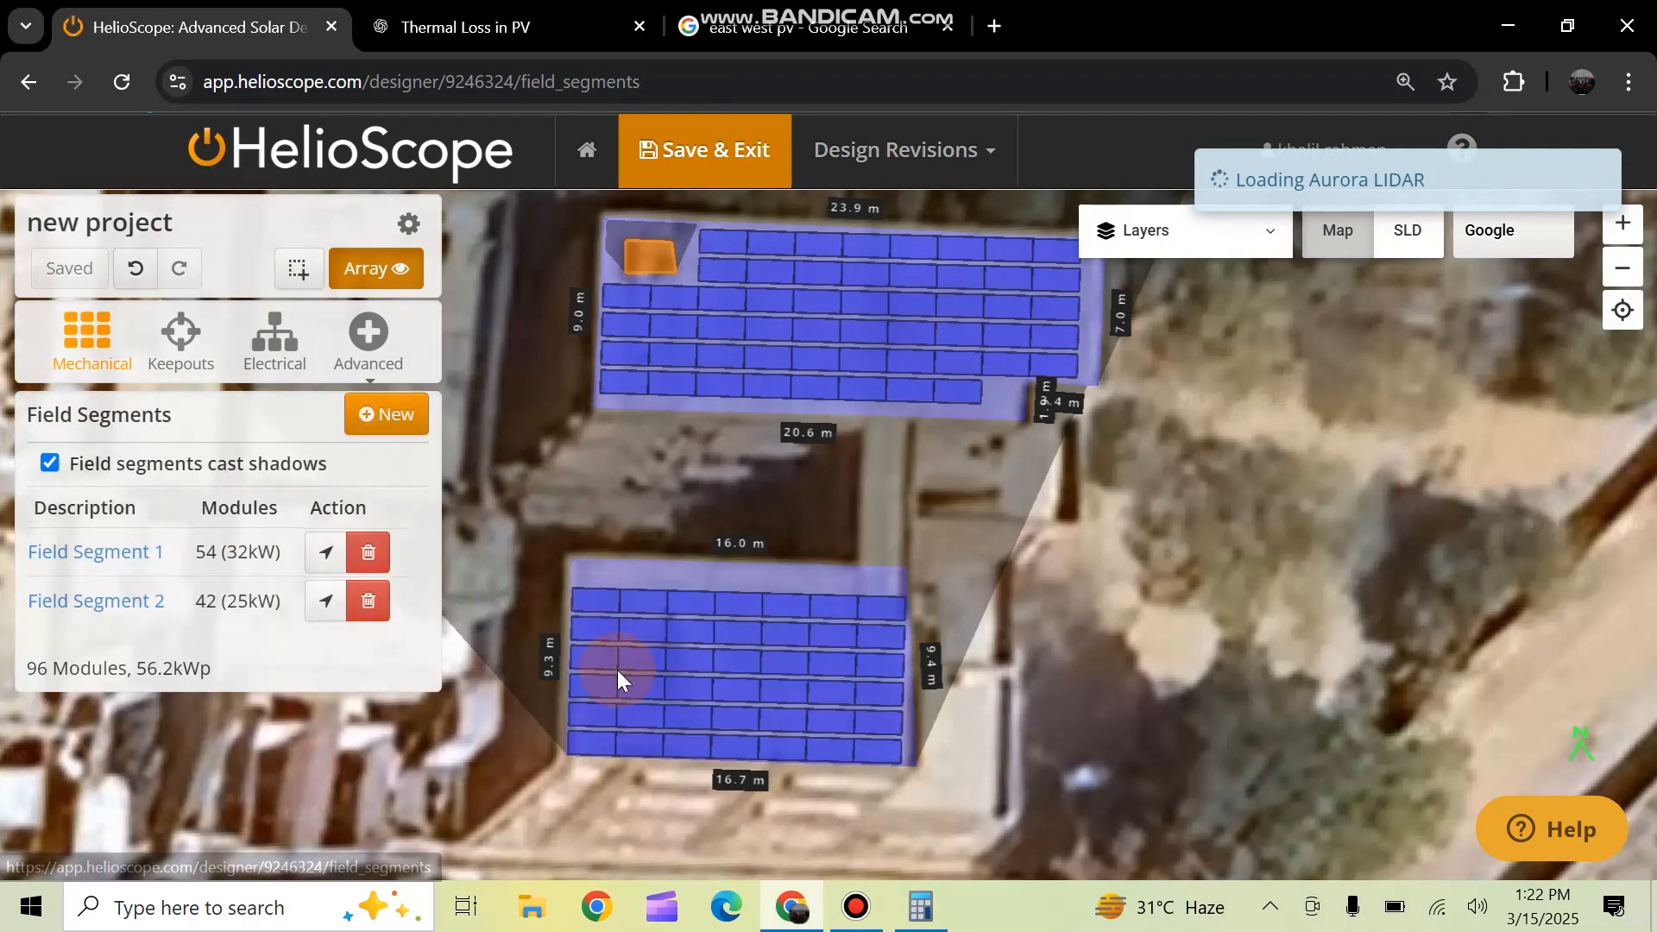
{"action": "scroll", "coordinate": [668, 637], "scroll_direction": "down", "scroll_amount": 1}
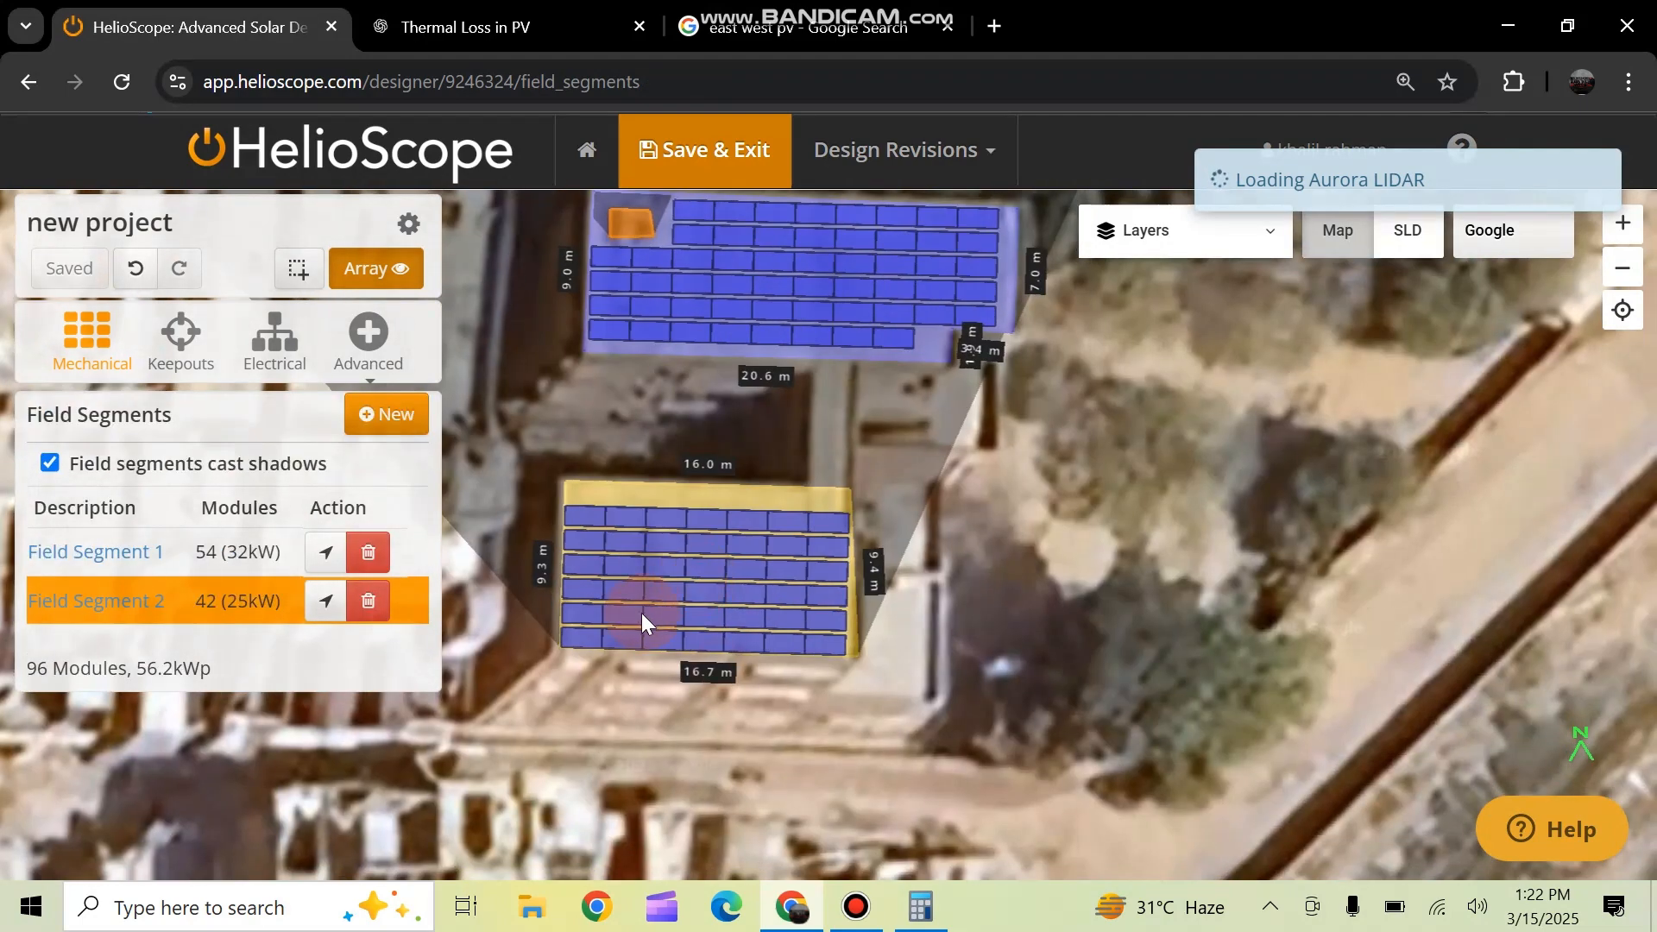
Open Field Segment 2 and align its modules to the segment's southern edge
{"action": "left_click", "coordinate": [752, 552]}
{"action": "left_click_drag", "start_coordinate": [795, 466], "coordinate": [704, 676]}
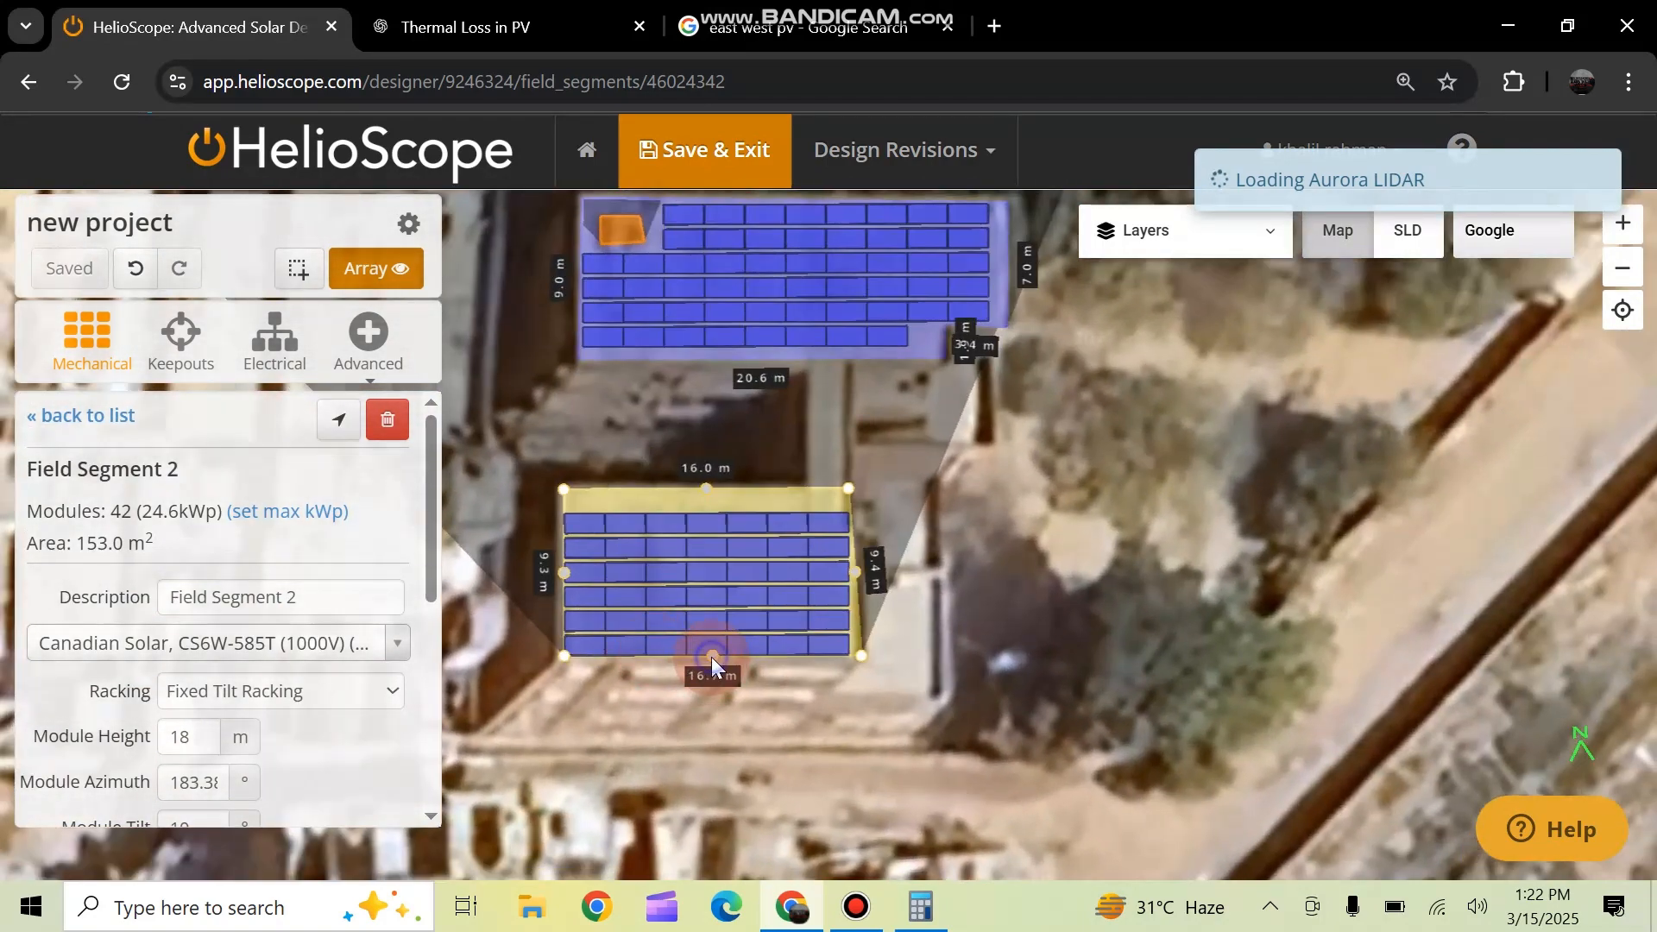
{"action": "right_click", "coordinate": [709, 661]}
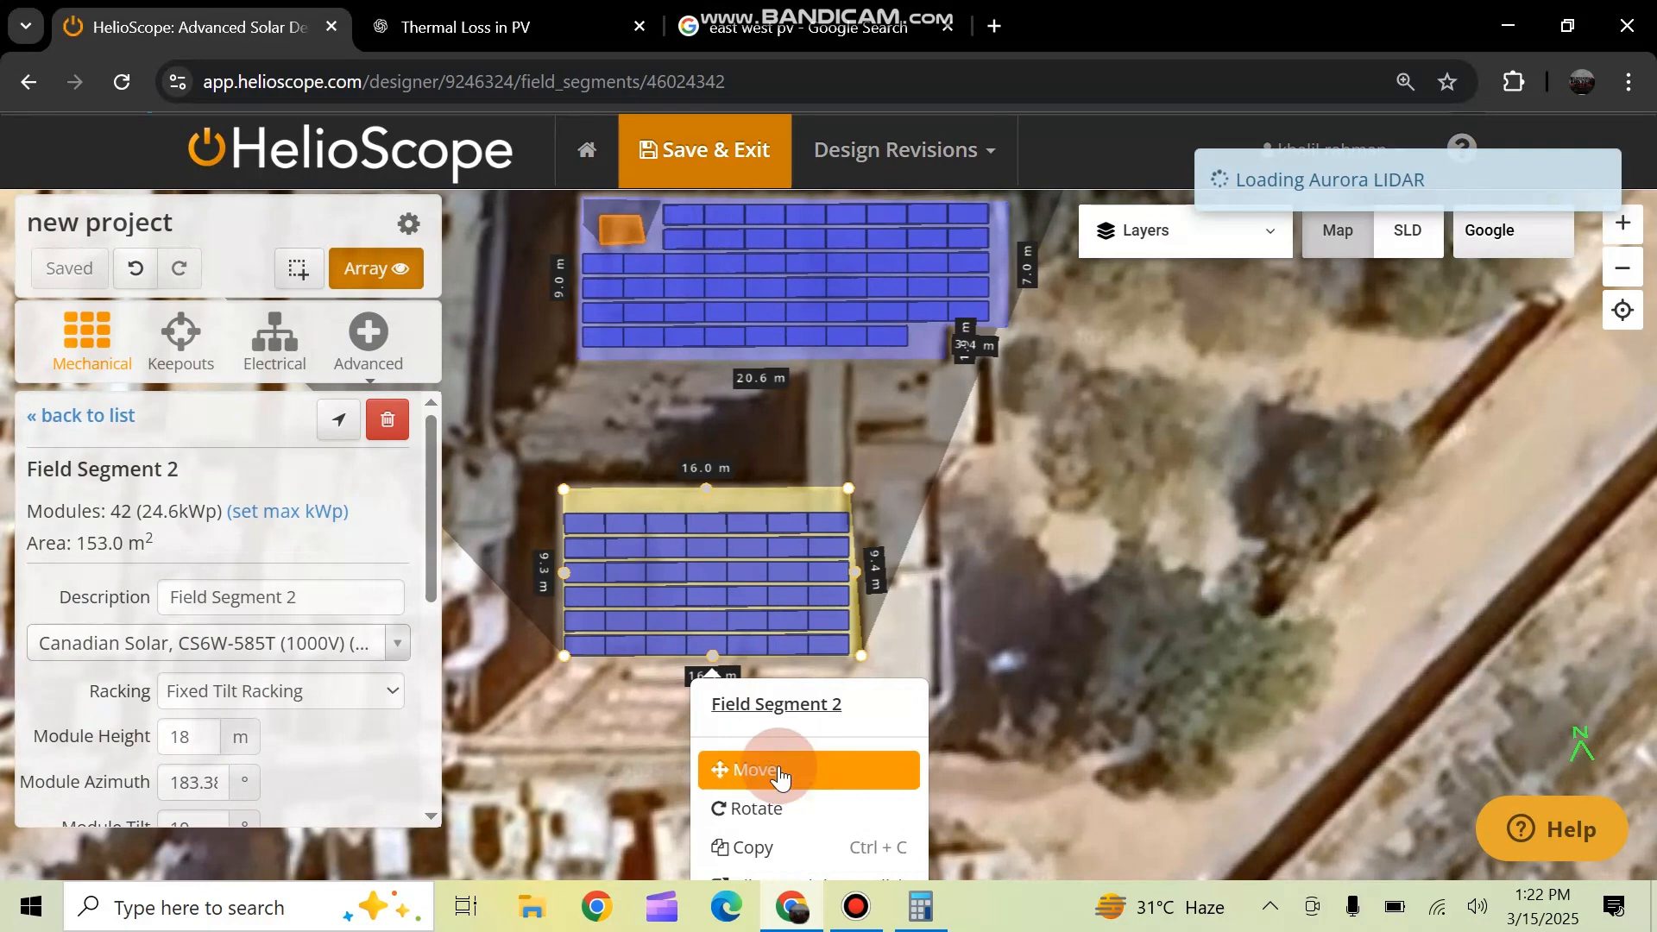
{"action": "left_click_drag", "start_coordinate": [830, 558], "coordinate": [828, 370]}
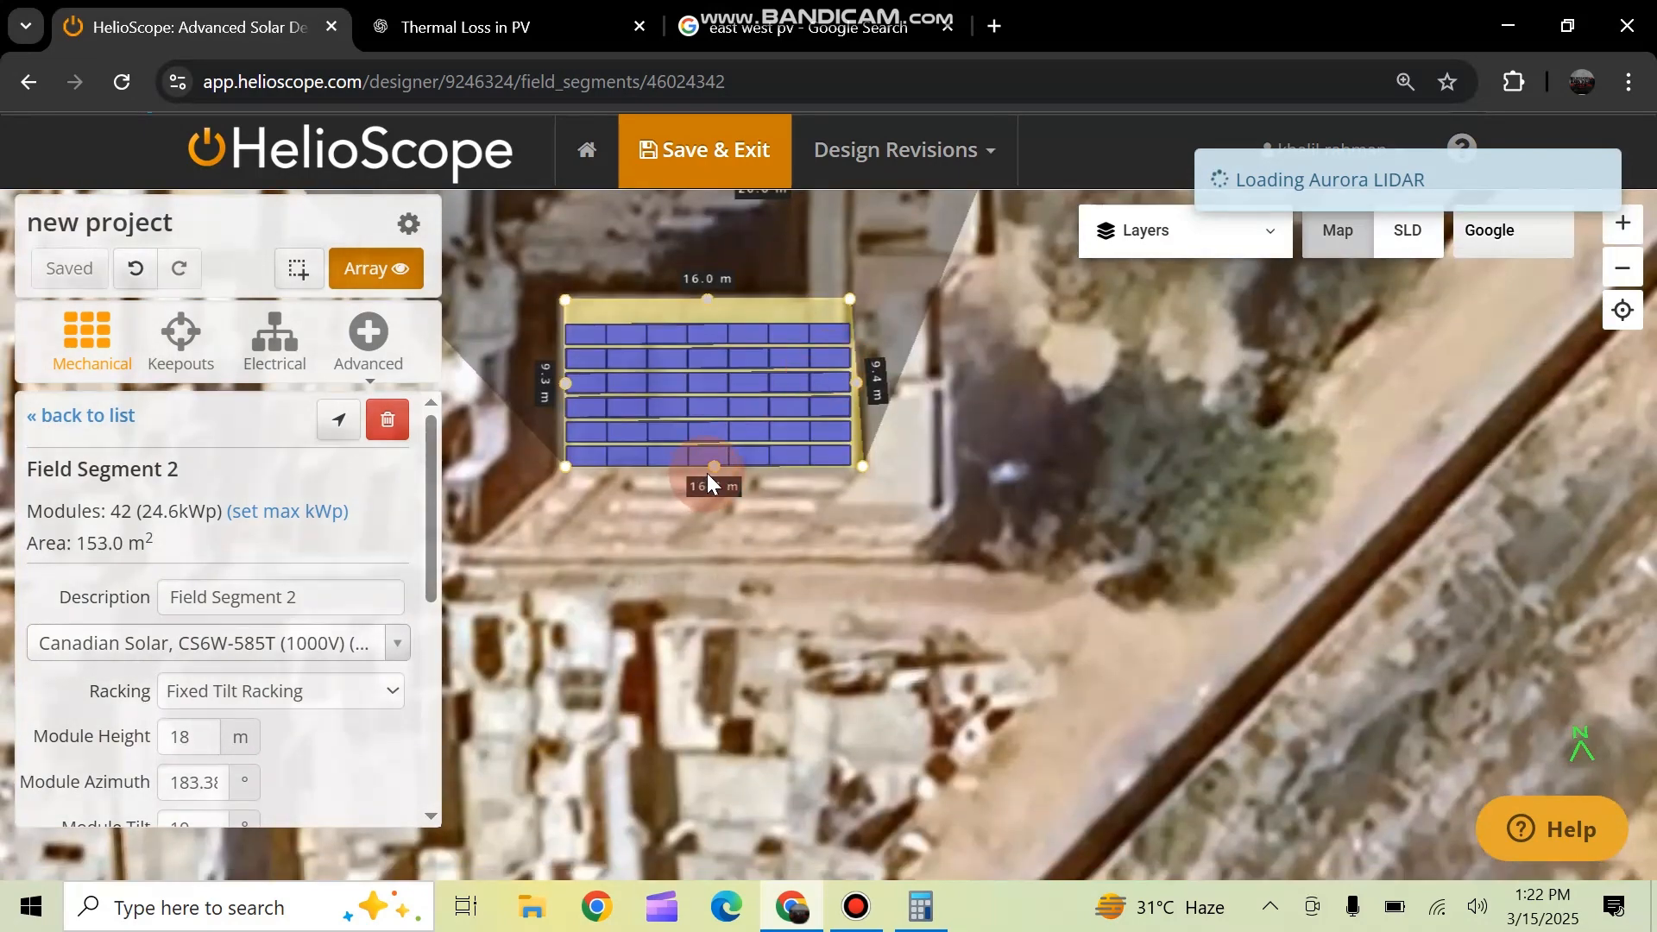
{"action": "right_click", "coordinate": [717, 464]}
{"action": "left_click", "coordinate": [774, 694]}
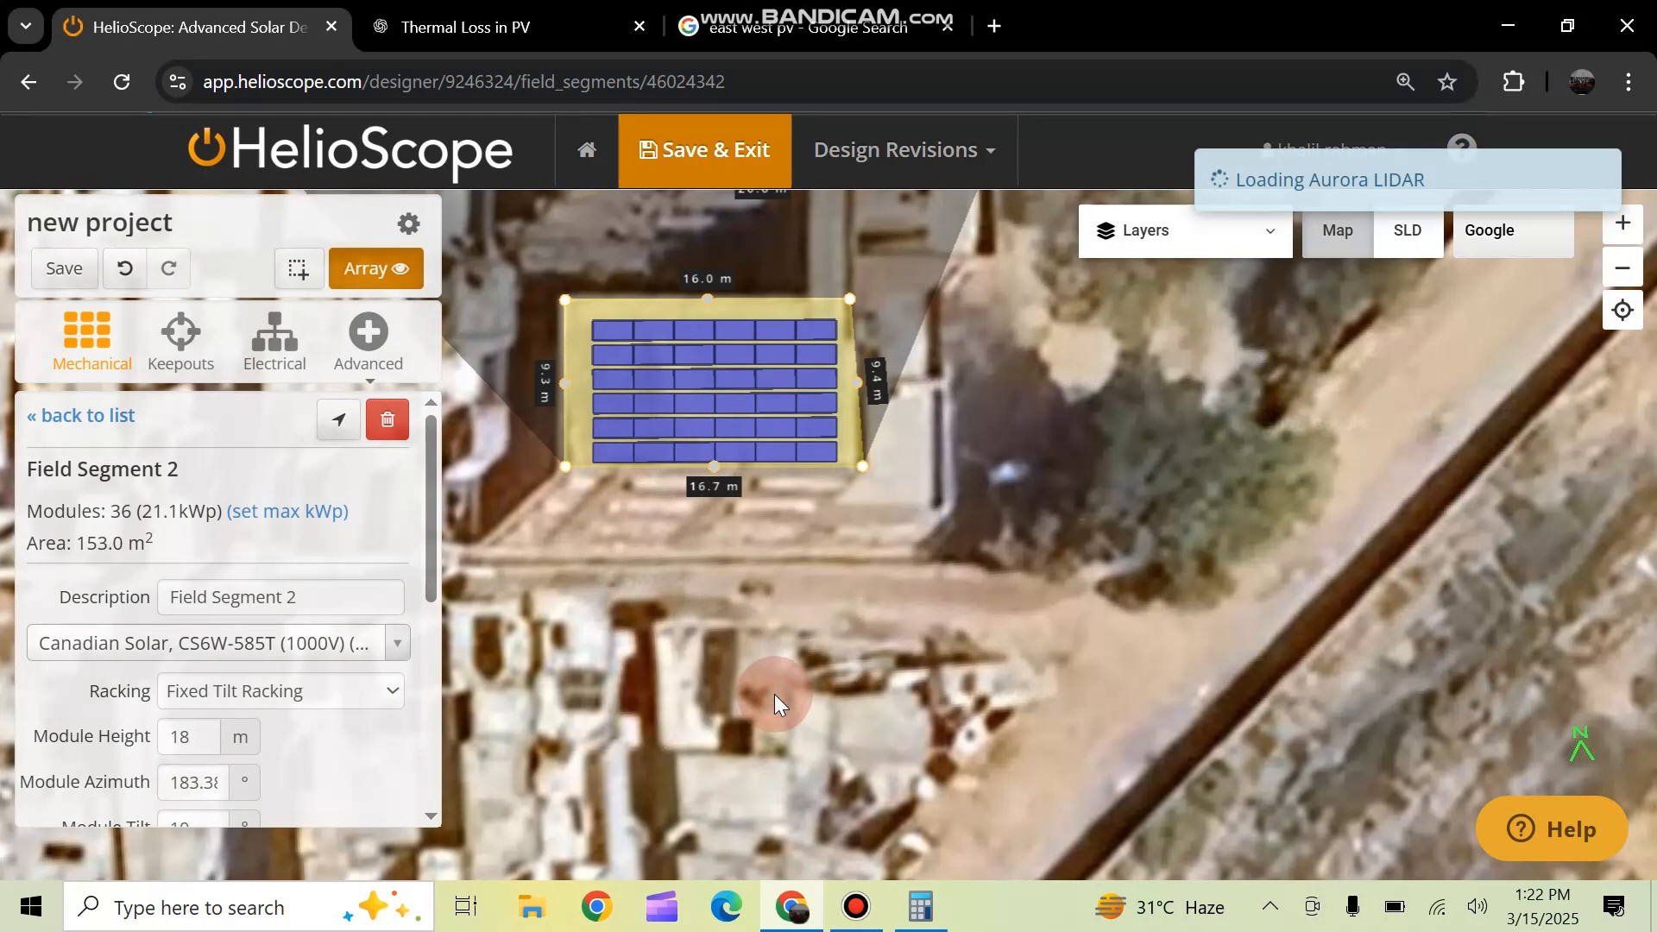
Try right alignment for Field Segment 2's modules, and set their alignment to left
{"action": "scroll", "coordinate": [276, 715], "scroll_direction": "down", "scroll_amount": 5}
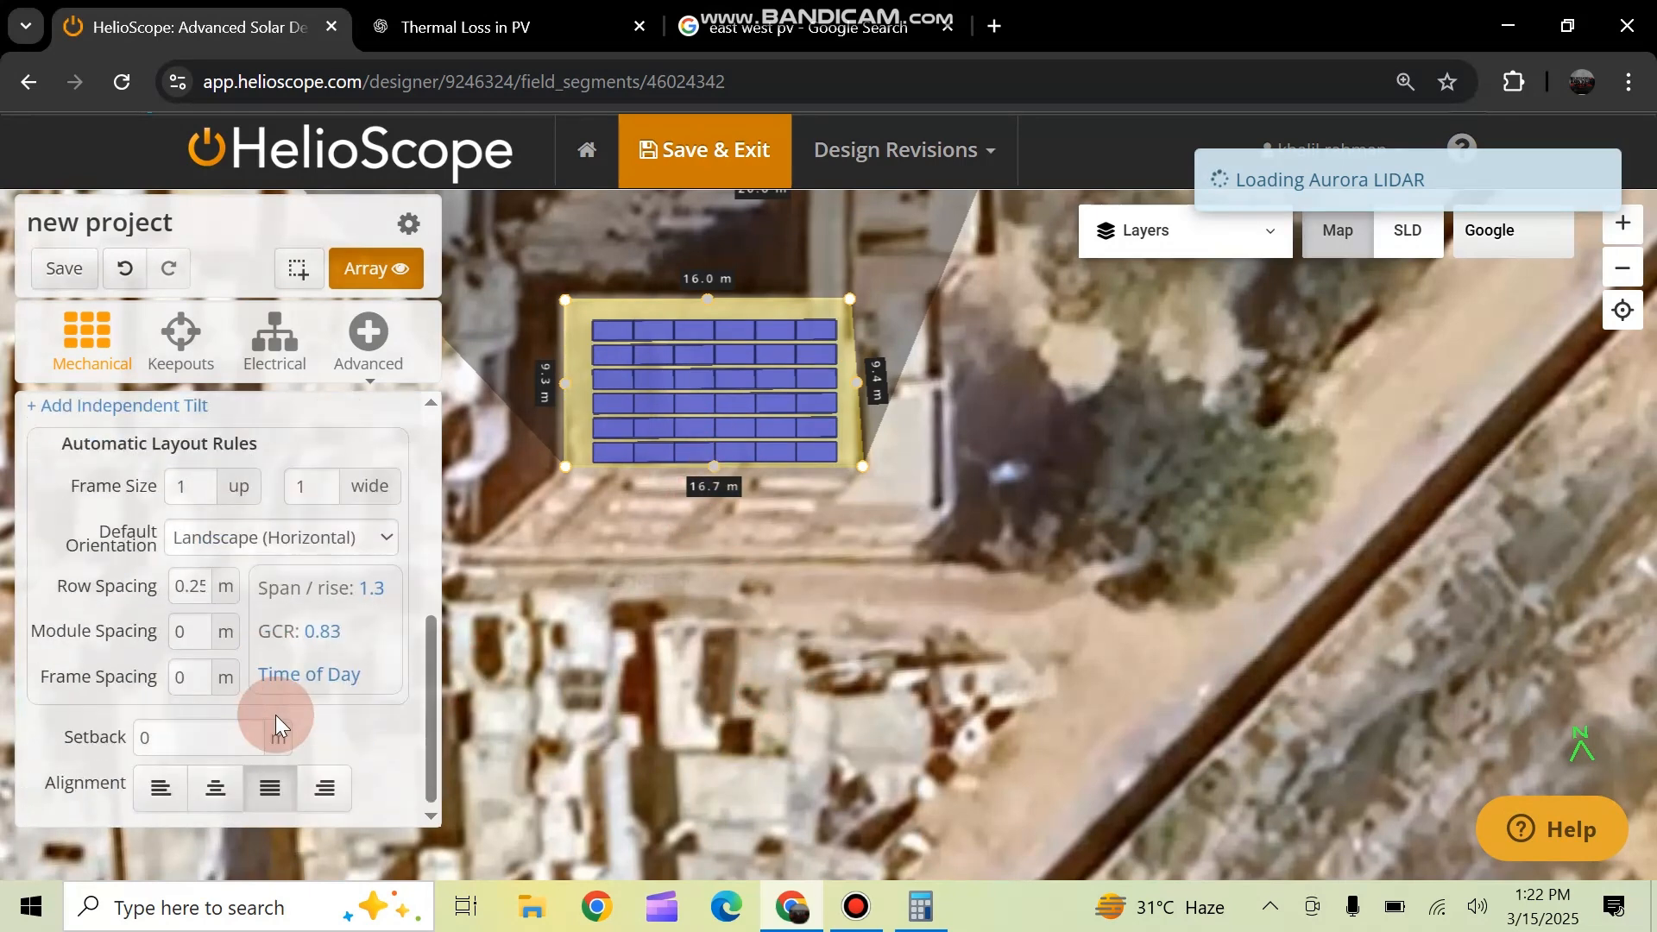
{"action": "left_click", "coordinate": [331, 796]}
{"action": "left_click", "coordinate": [634, 378]}
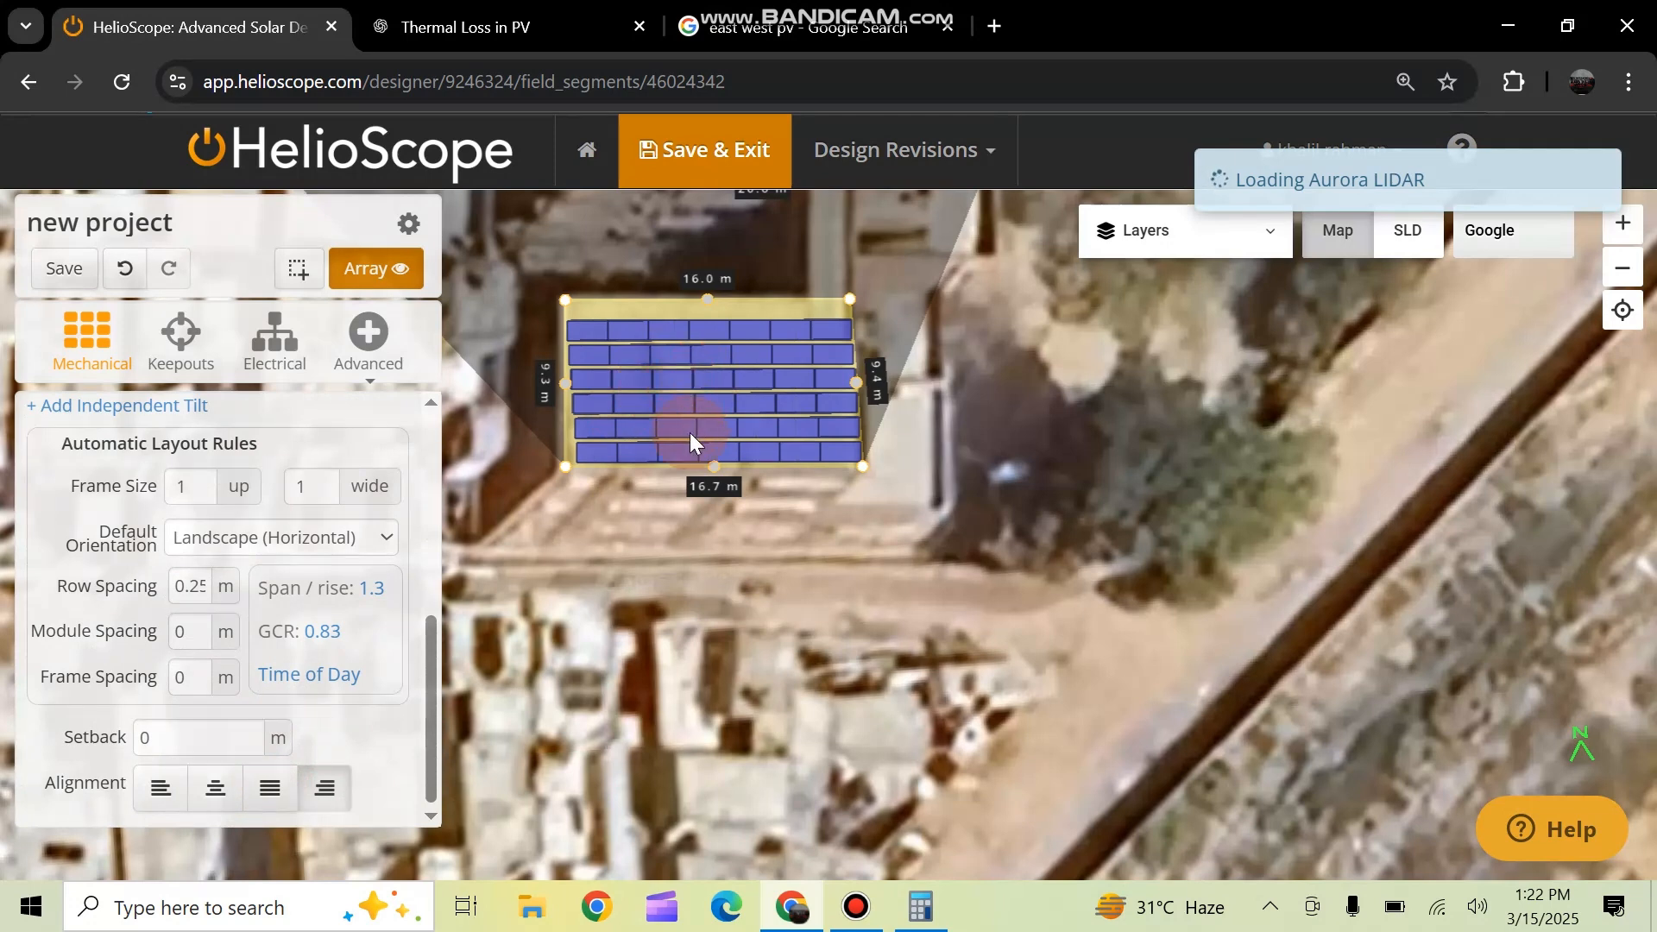
{"action": "left_click", "coordinate": [170, 803]}
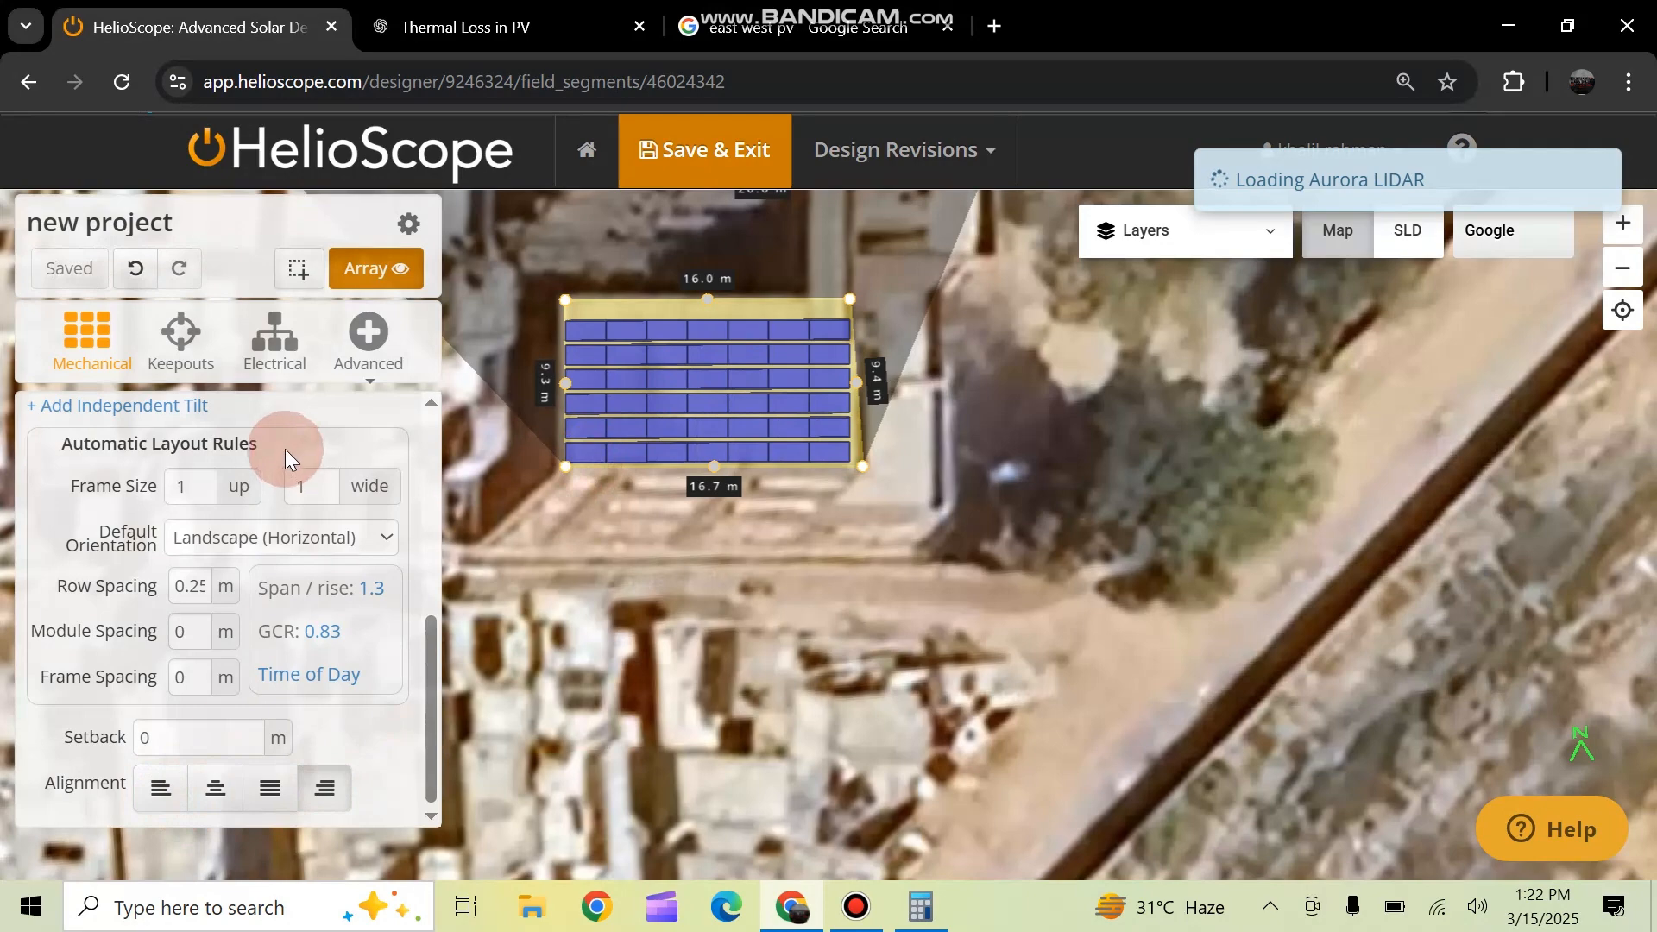
Check Field Segment 2's module count and compare both roof arrays on the map
{"action": "scroll", "coordinate": [259, 457], "scroll_direction": "up", "scroll_amount": 5}
{"action": "left_click_drag", "start_coordinate": [110, 511], "coordinate": [172, 512]}
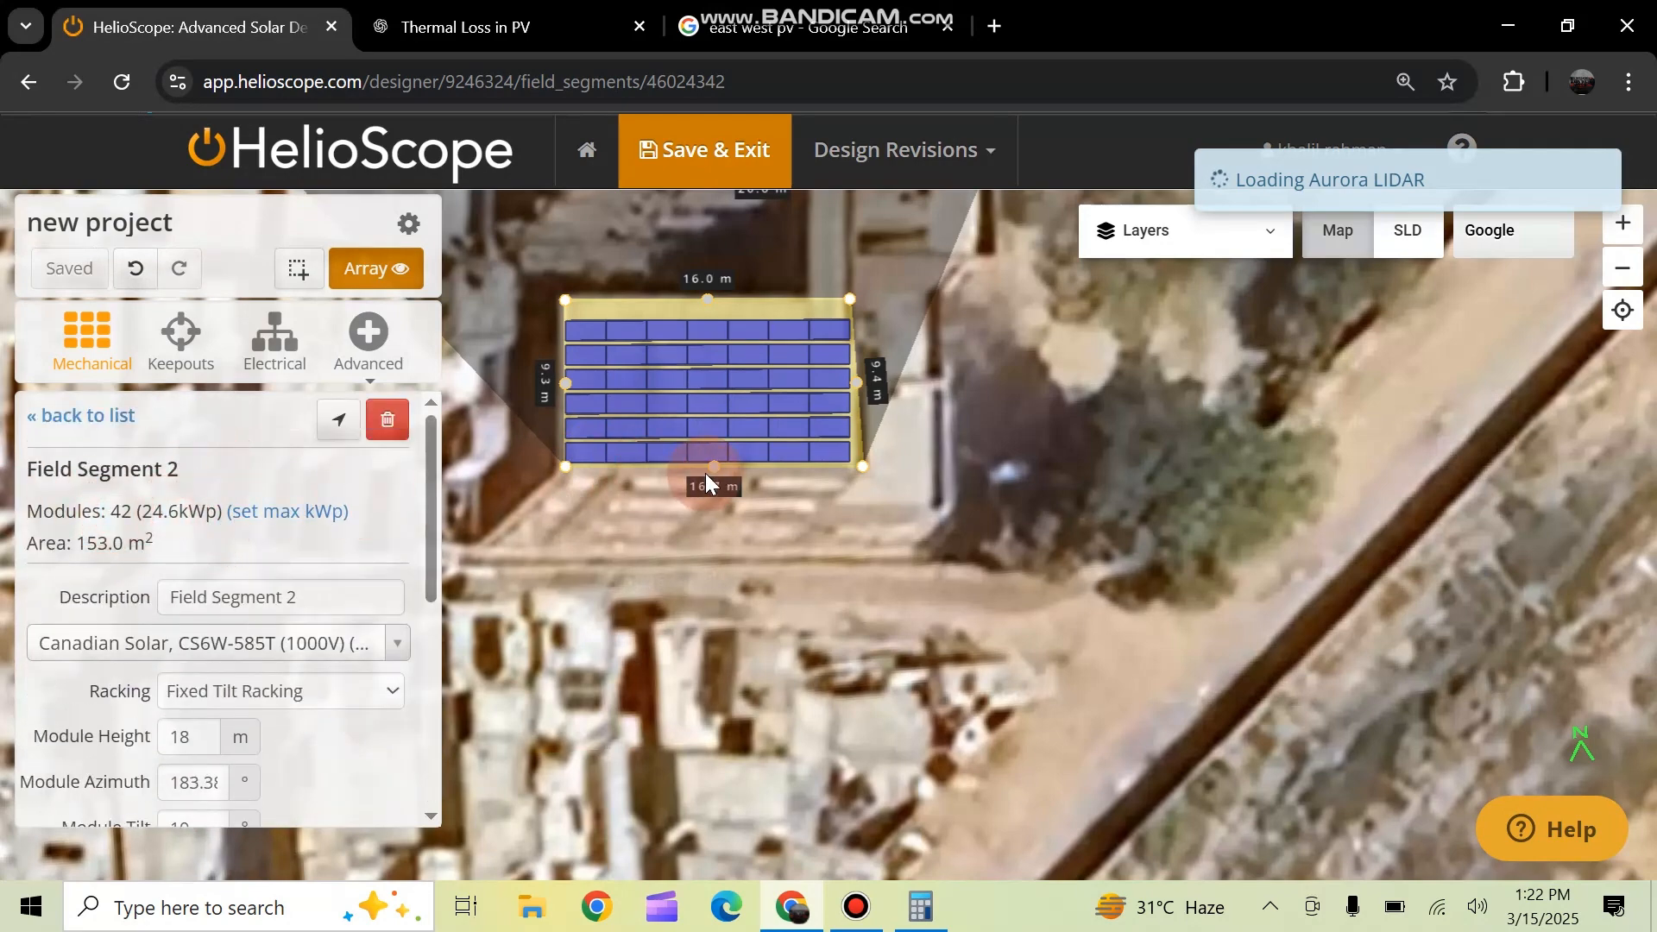
{"action": "scroll", "coordinate": [706, 473], "scroll_direction": "down", "scroll_amount": 1}
{"action": "left_click", "coordinate": [732, 553]}
{"action": "left_click_drag", "start_coordinate": [732, 553], "coordinate": [722, 578]}
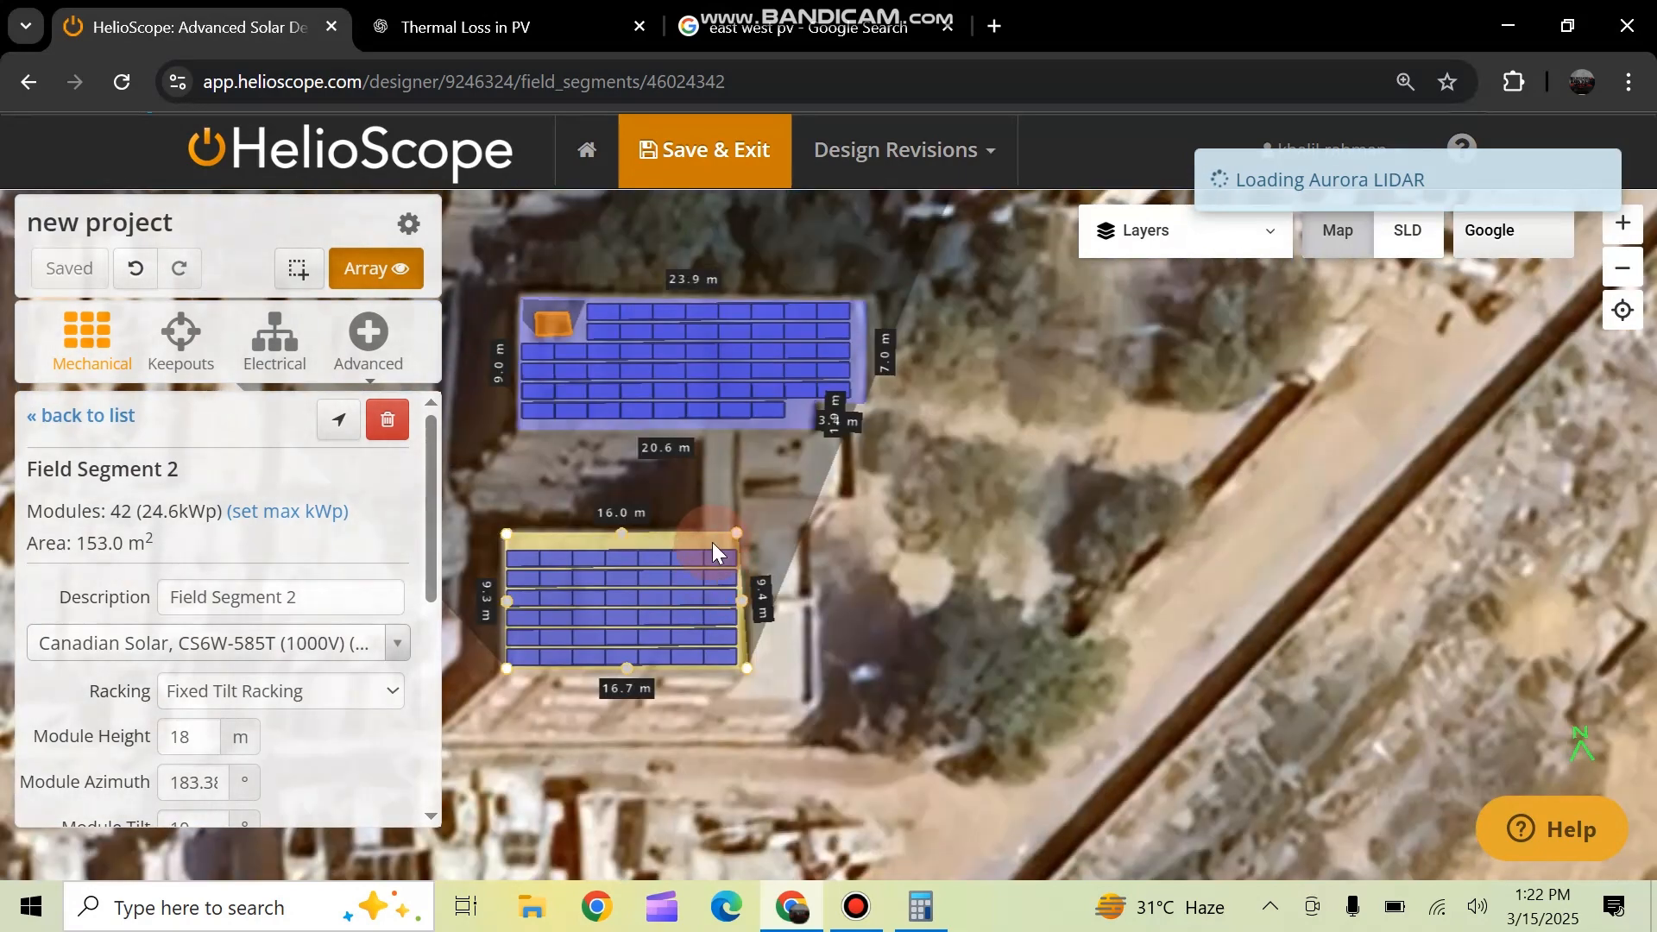
{"action": "scroll", "coordinate": [594, 580], "scroll_direction": "up", "scroll_amount": 1}
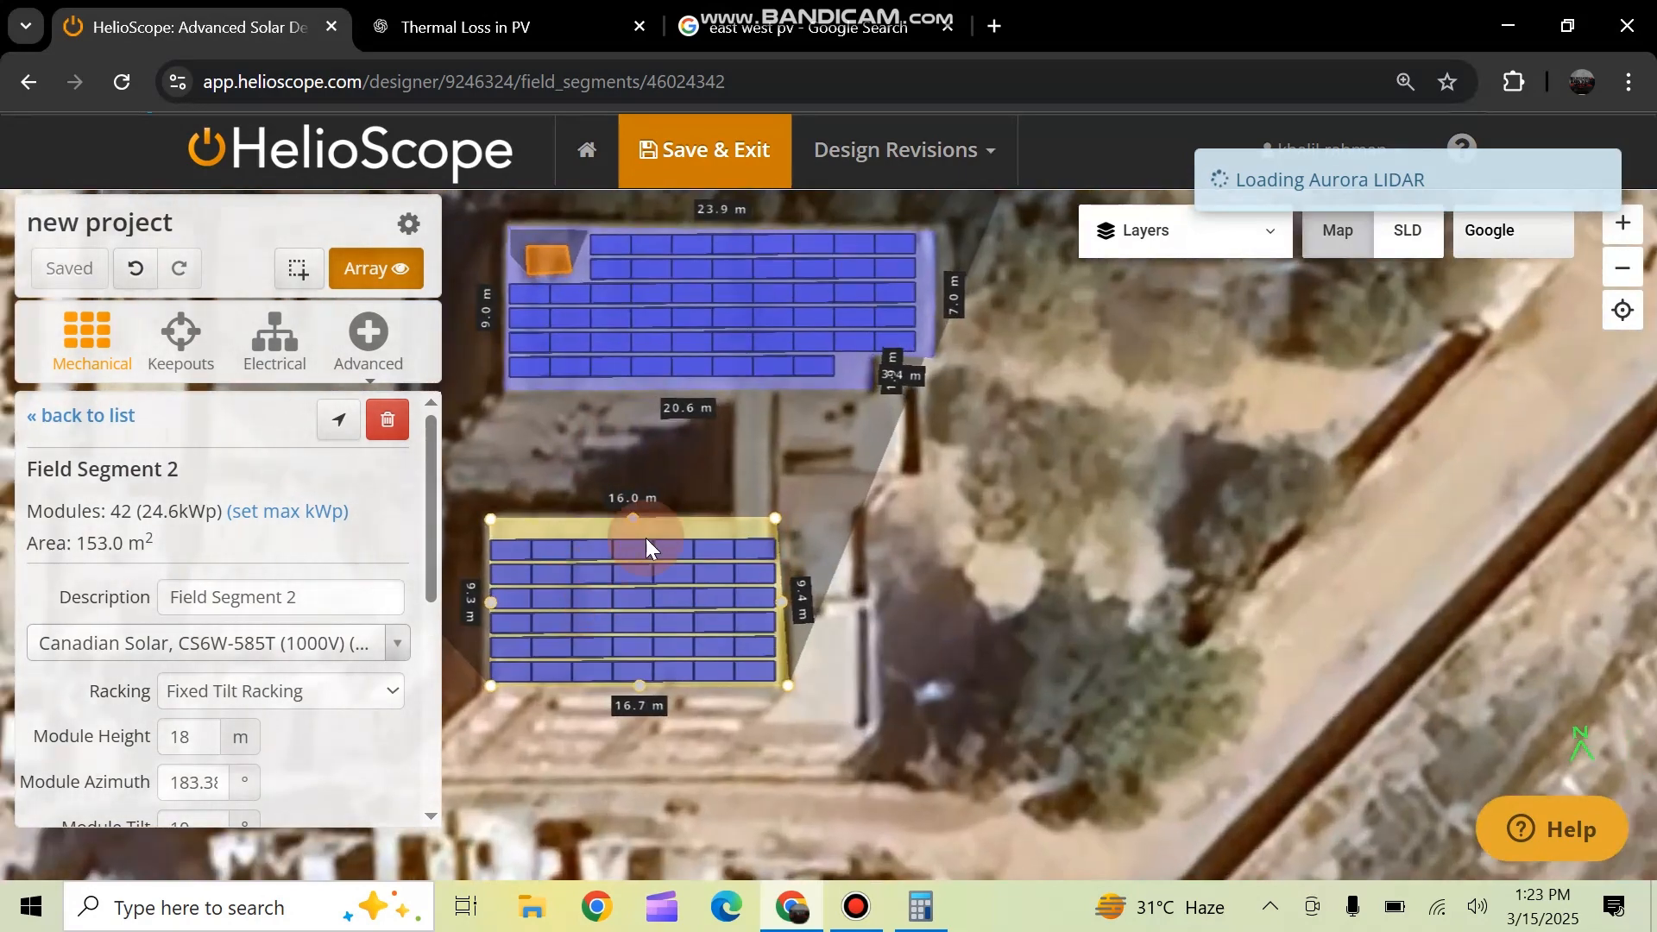
{"action": "left_click_drag", "start_coordinate": [664, 385], "coordinate": [593, 467]}
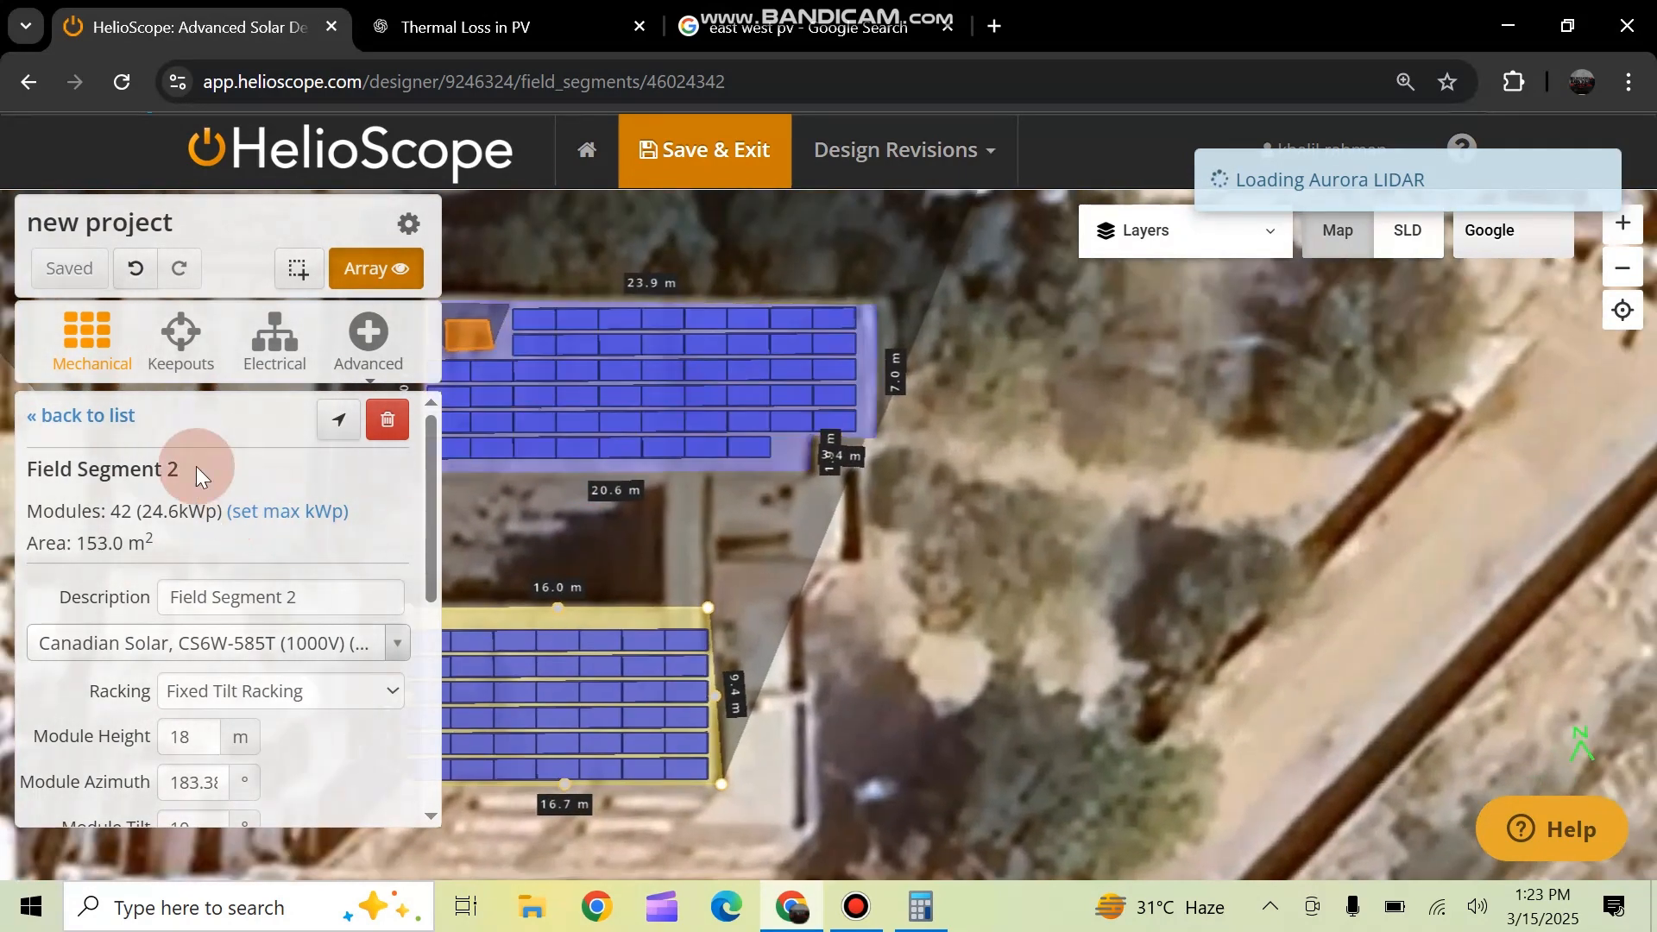
Check the keepout list, open Field Segment 1, and examine its layout on the map and the available racking types
{"action": "left_click", "coordinate": [177, 337]}
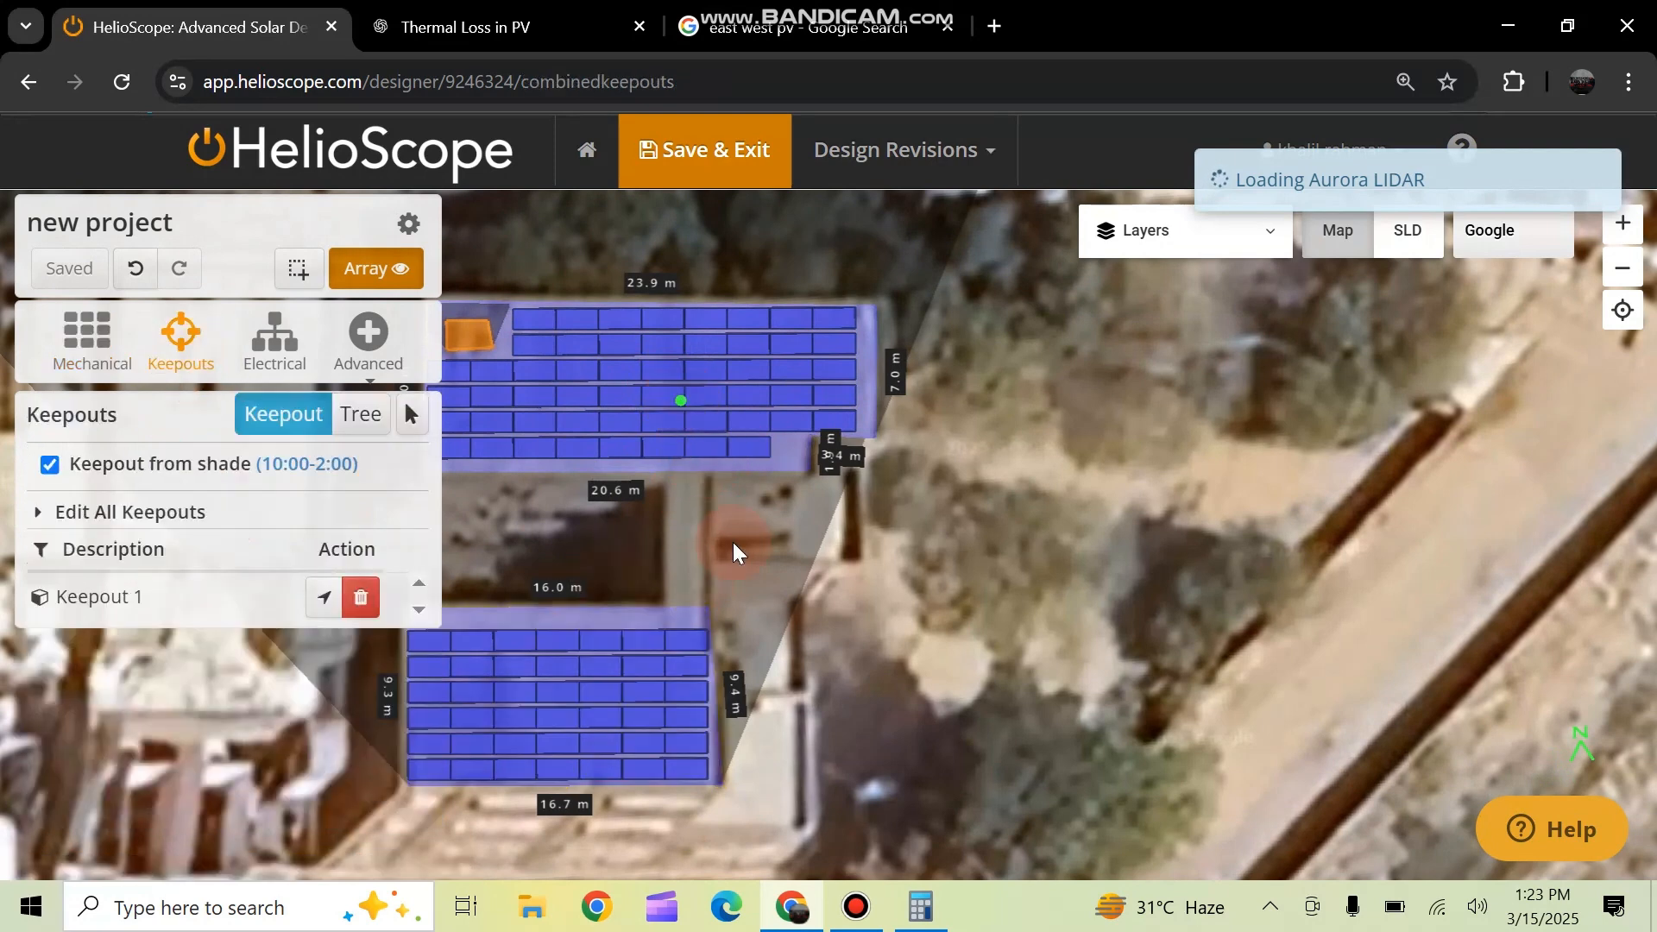
{"action": "left_click", "coordinate": [86, 341]}
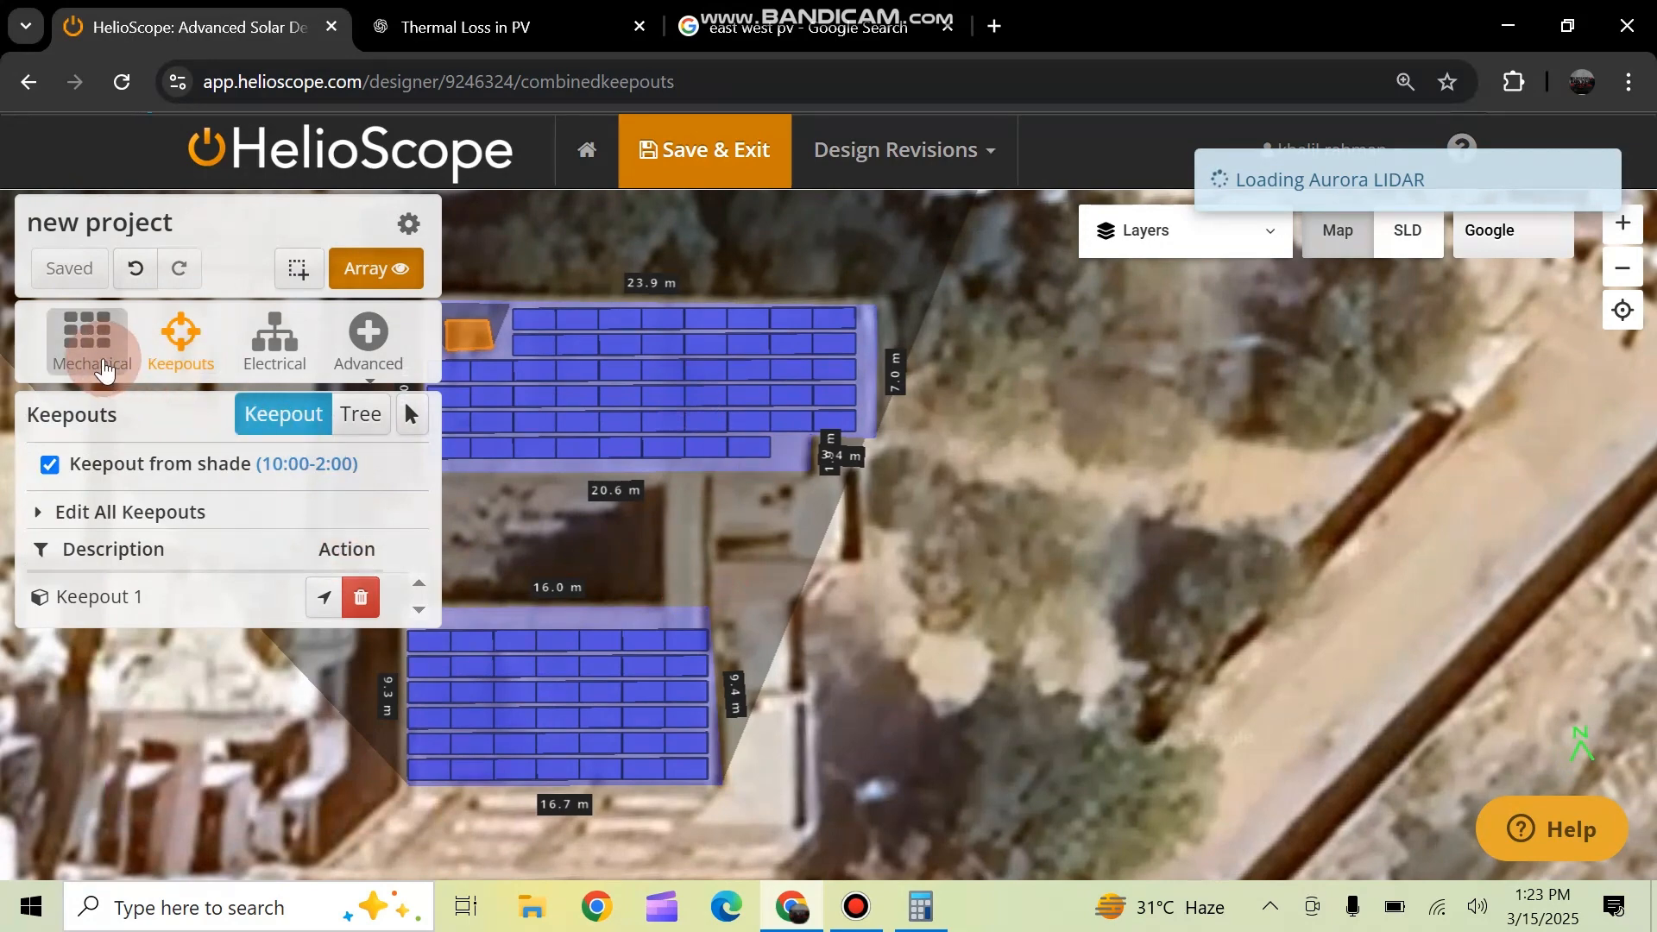
{"action": "left_click", "coordinate": [323, 557]}
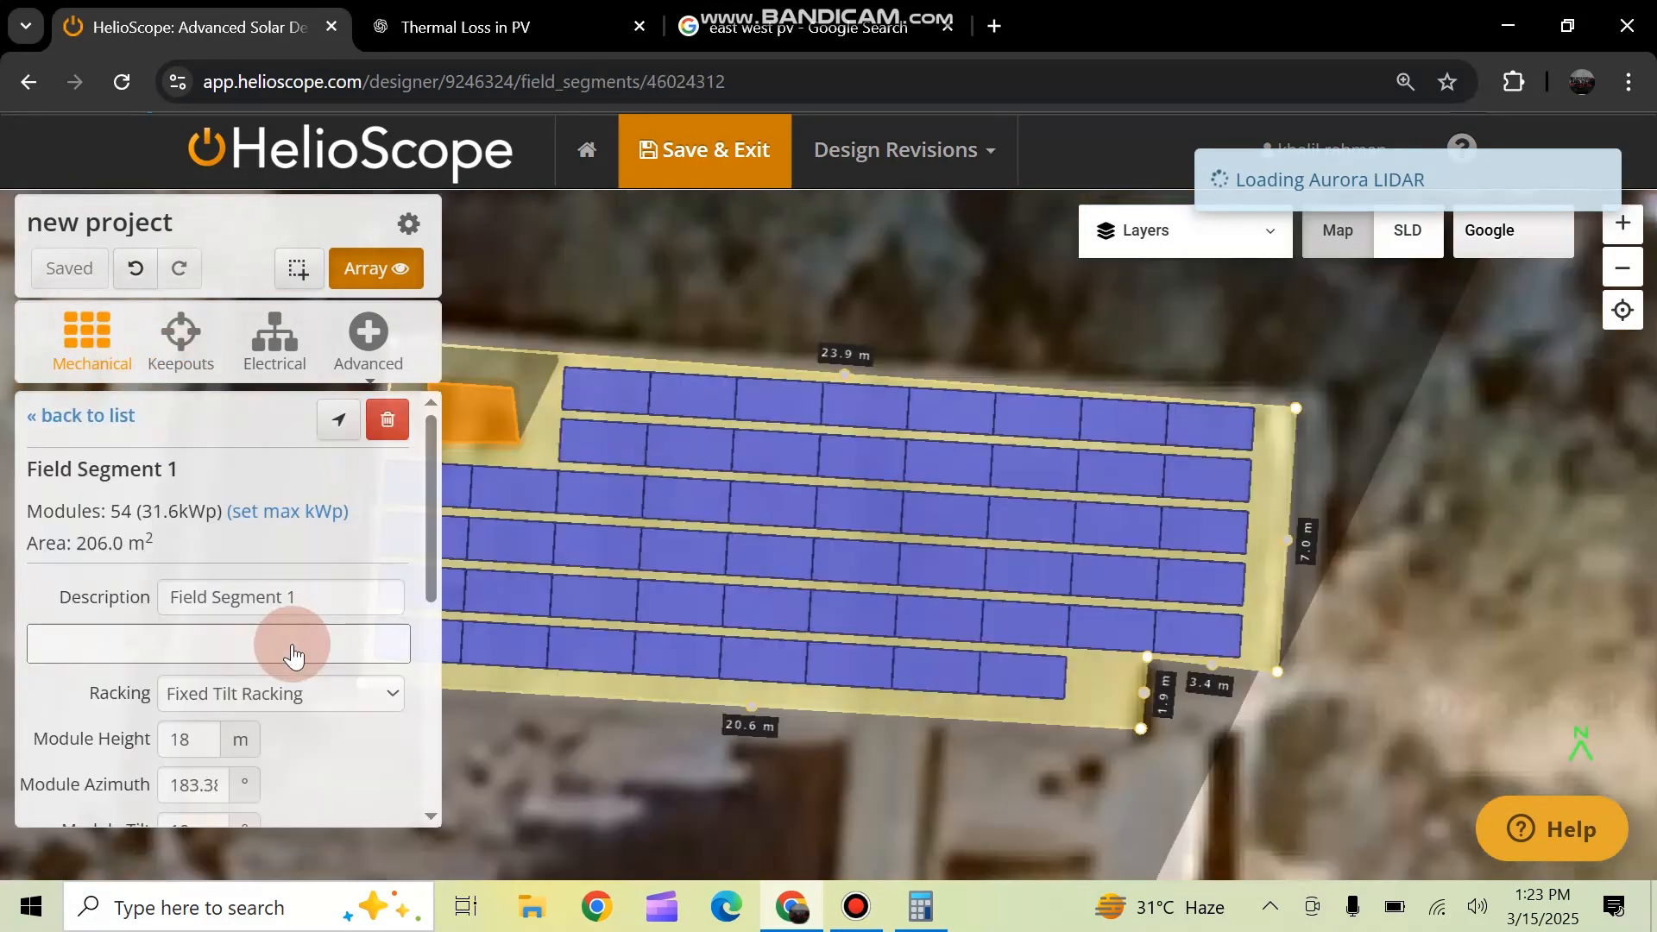
{"action": "scroll", "coordinate": [300, 649], "scroll_direction": "down", "scroll_amount": 3}
{"action": "scroll", "coordinate": [314, 556], "scroll_direction": "up", "scroll_amount": 2}
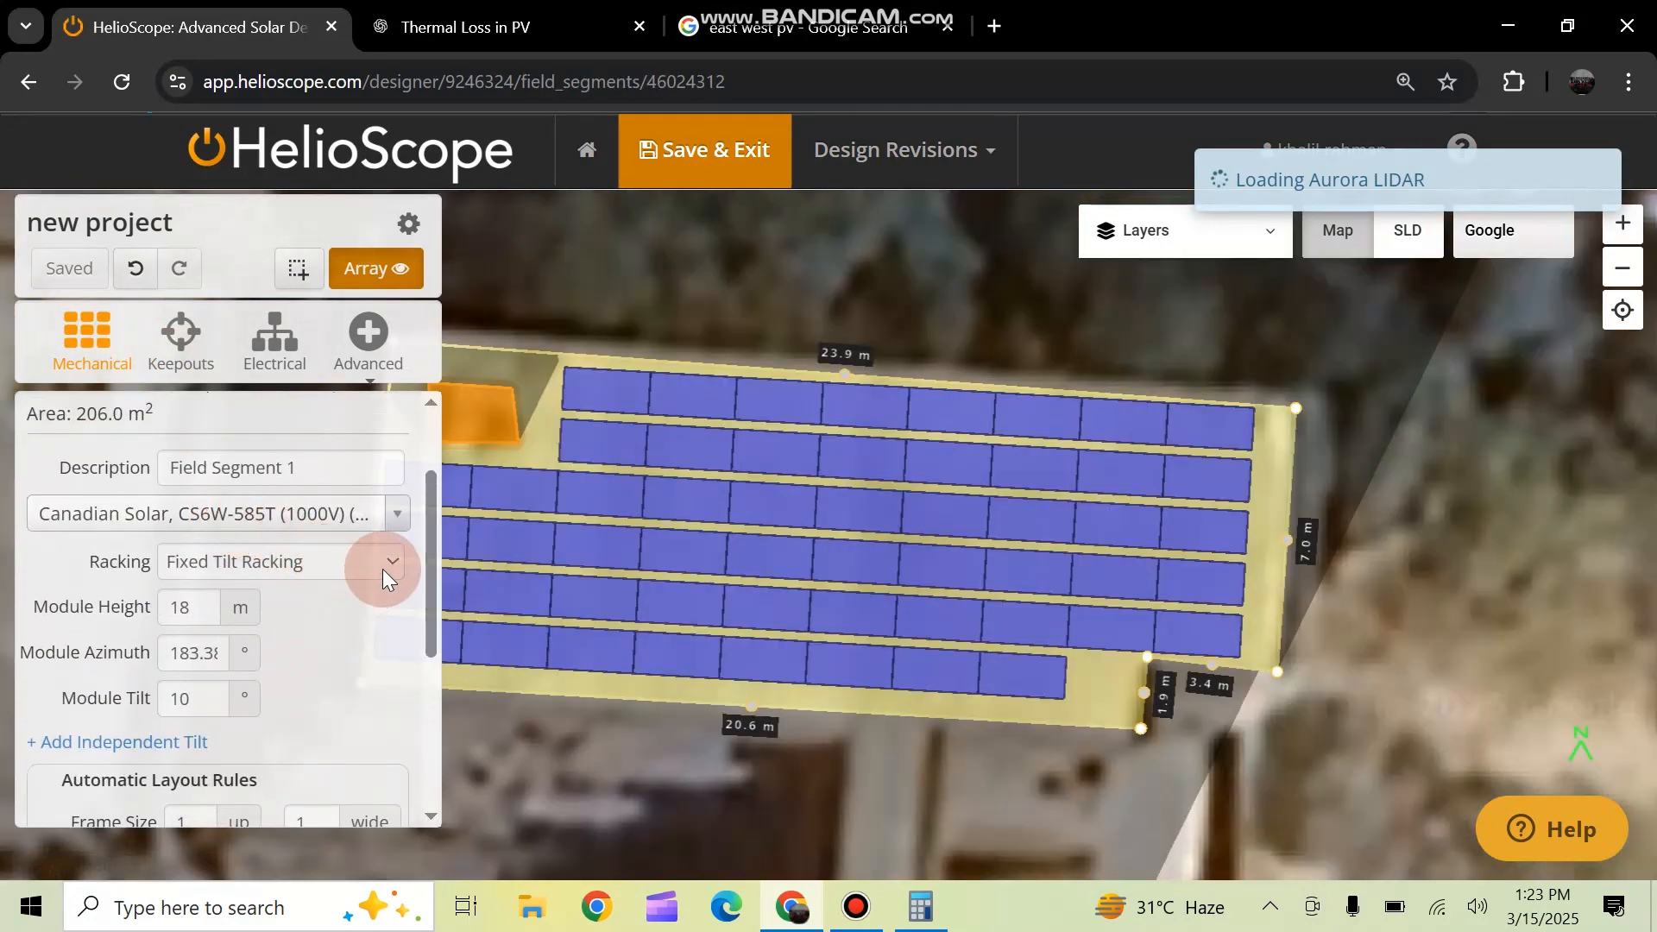
{"action": "left_click_drag", "start_coordinate": [820, 658], "coordinate": [866, 440]}
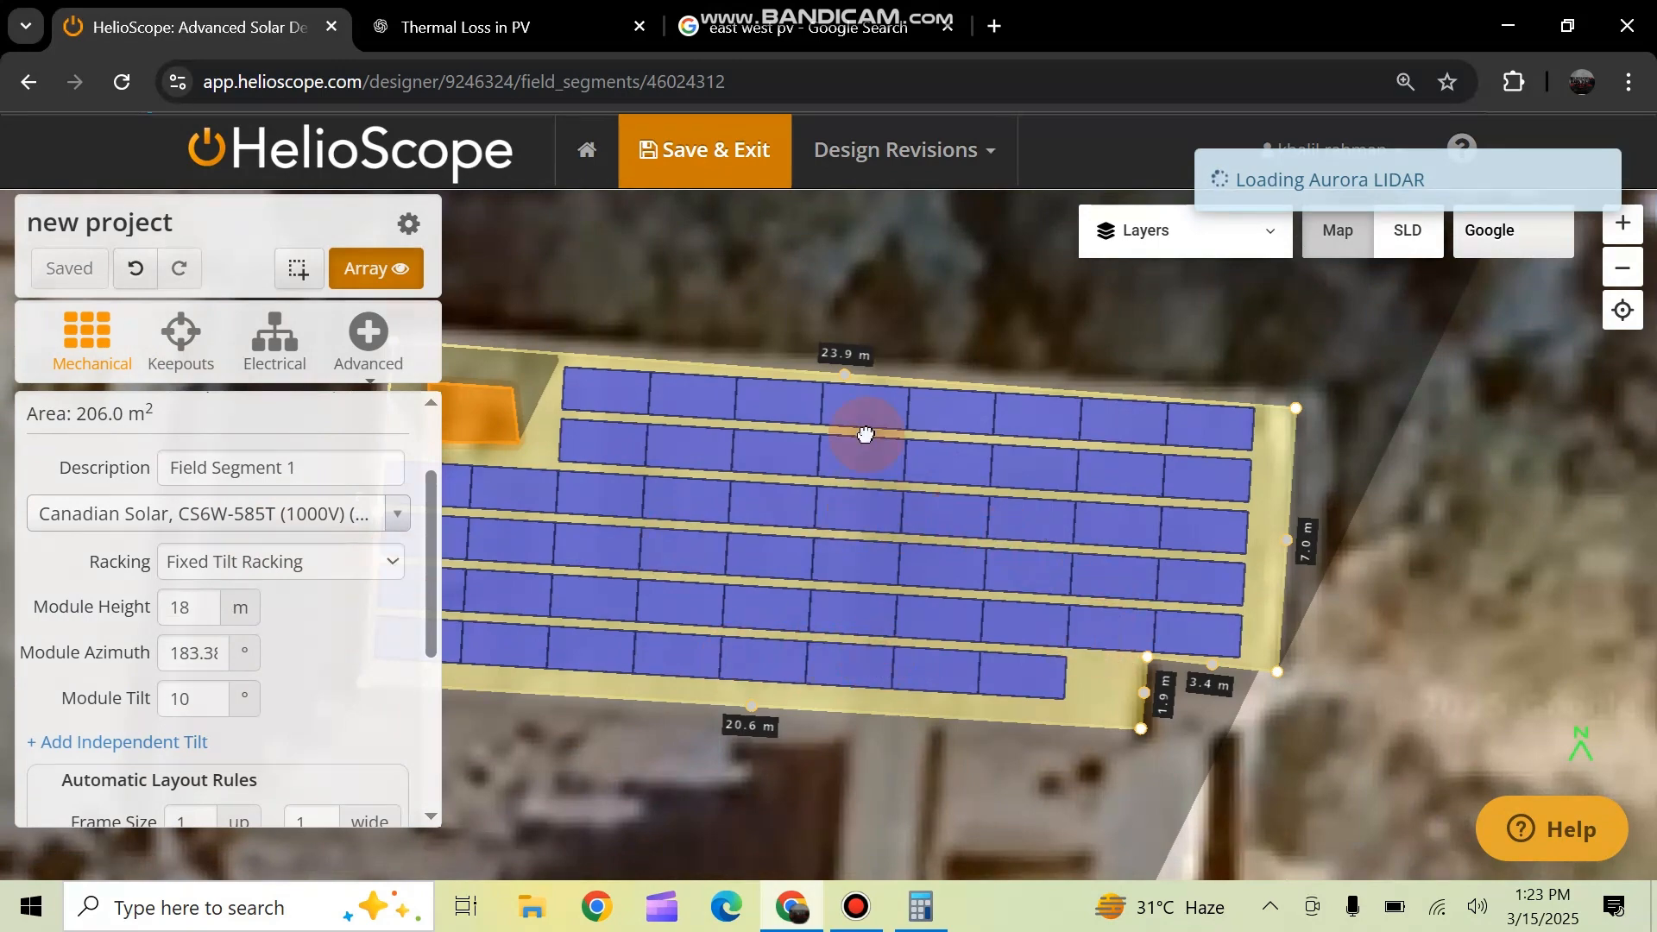
{"action": "scroll", "coordinate": [872, 473], "scroll_direction": "down", "scroll_amount": 1}
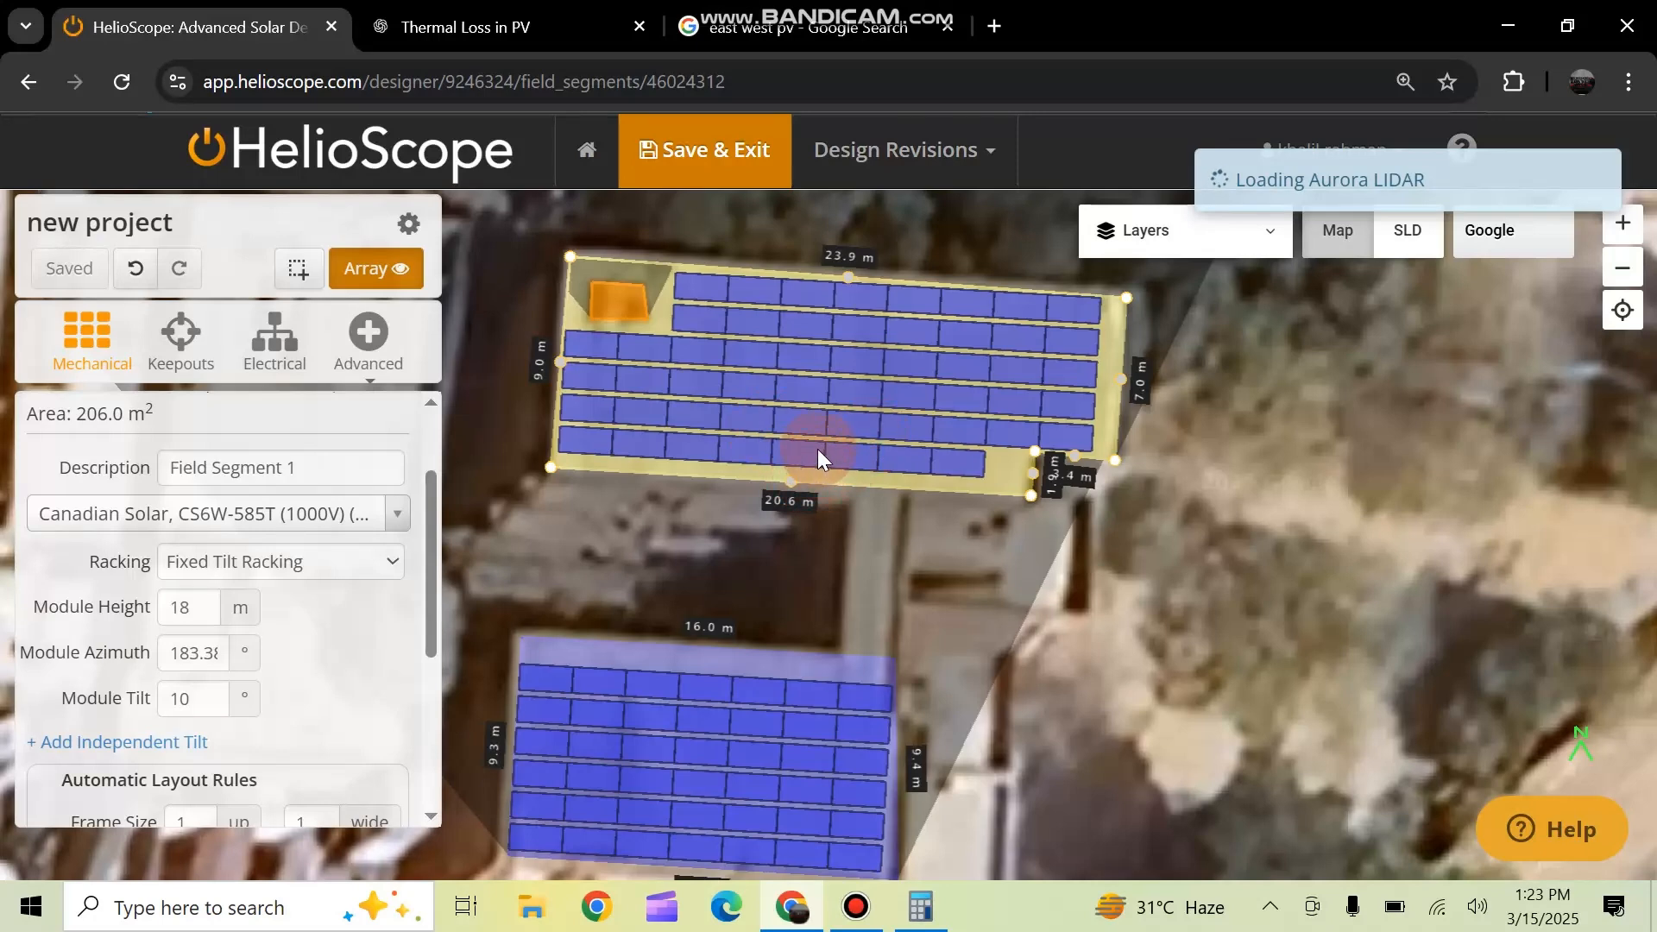
{"action": "left_click", "coordinate": [394, 559]}
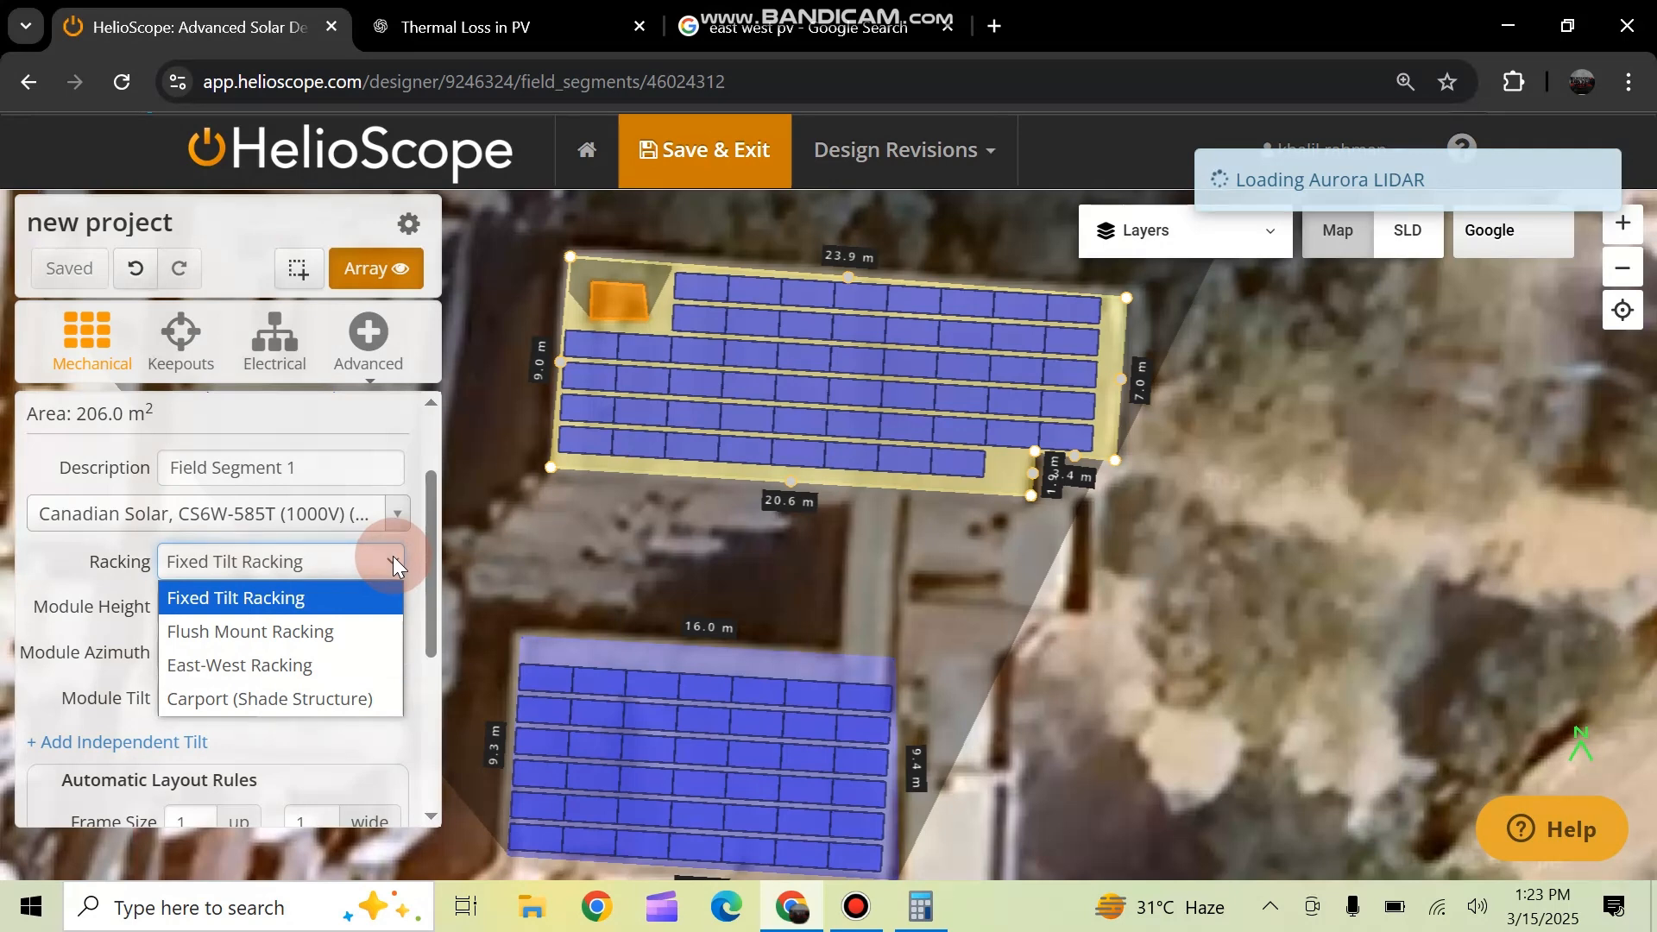
{"action": "left_click", "coordinate": [857, 907]}
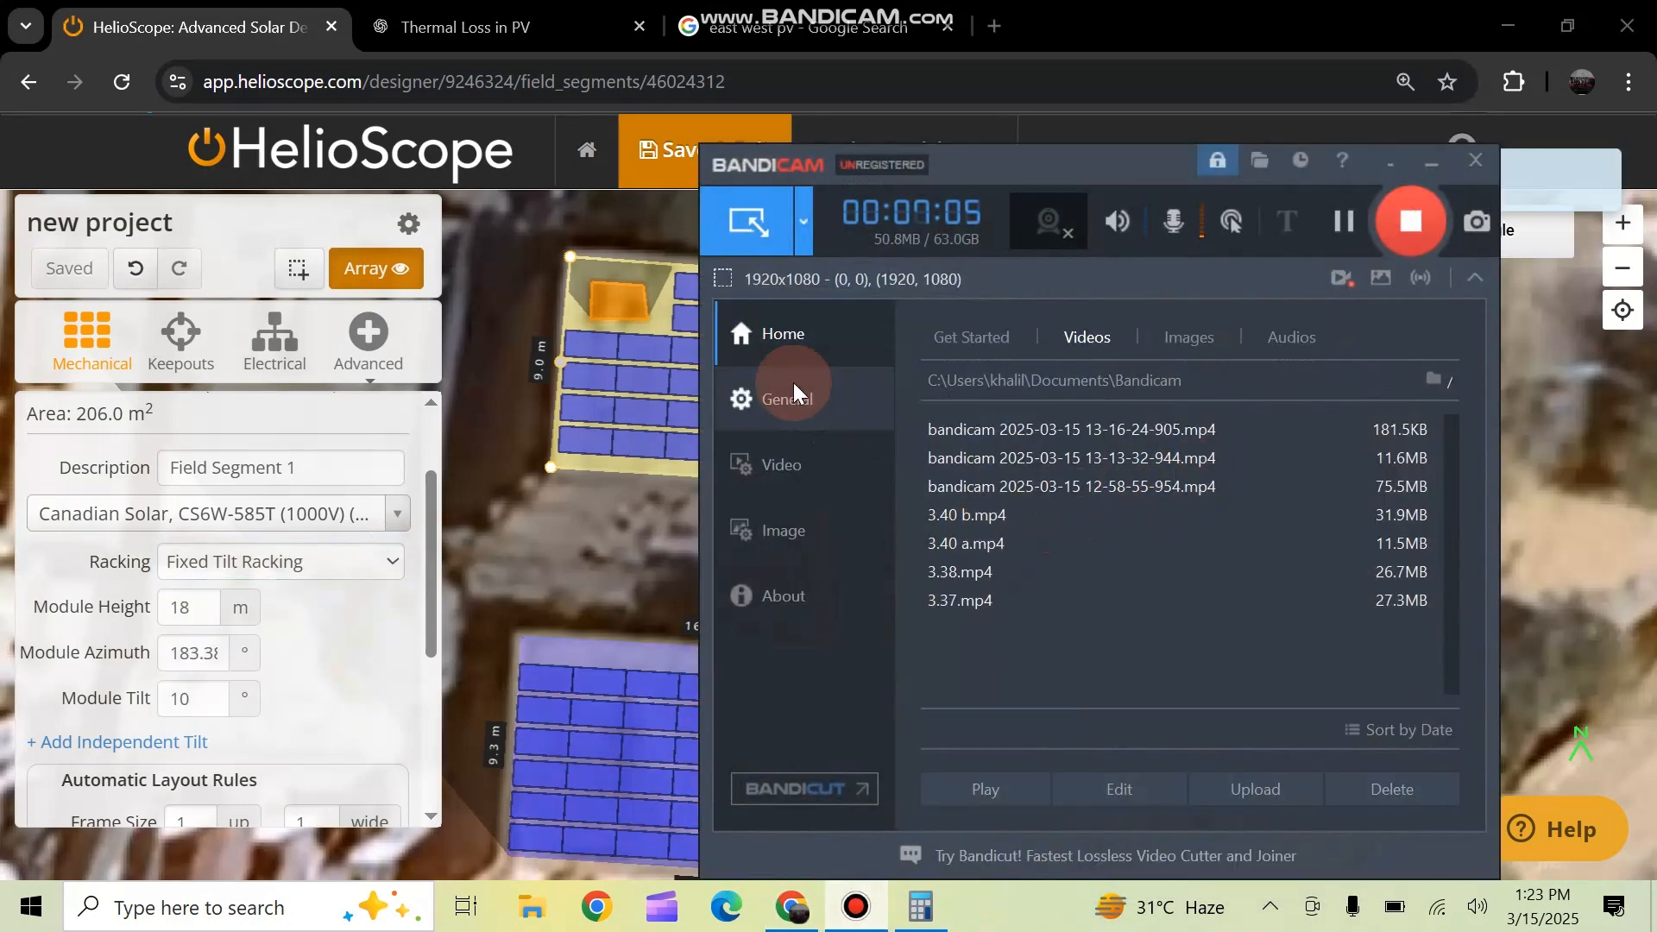
{"action": "left_click", "coordinate": [1431, 162]}
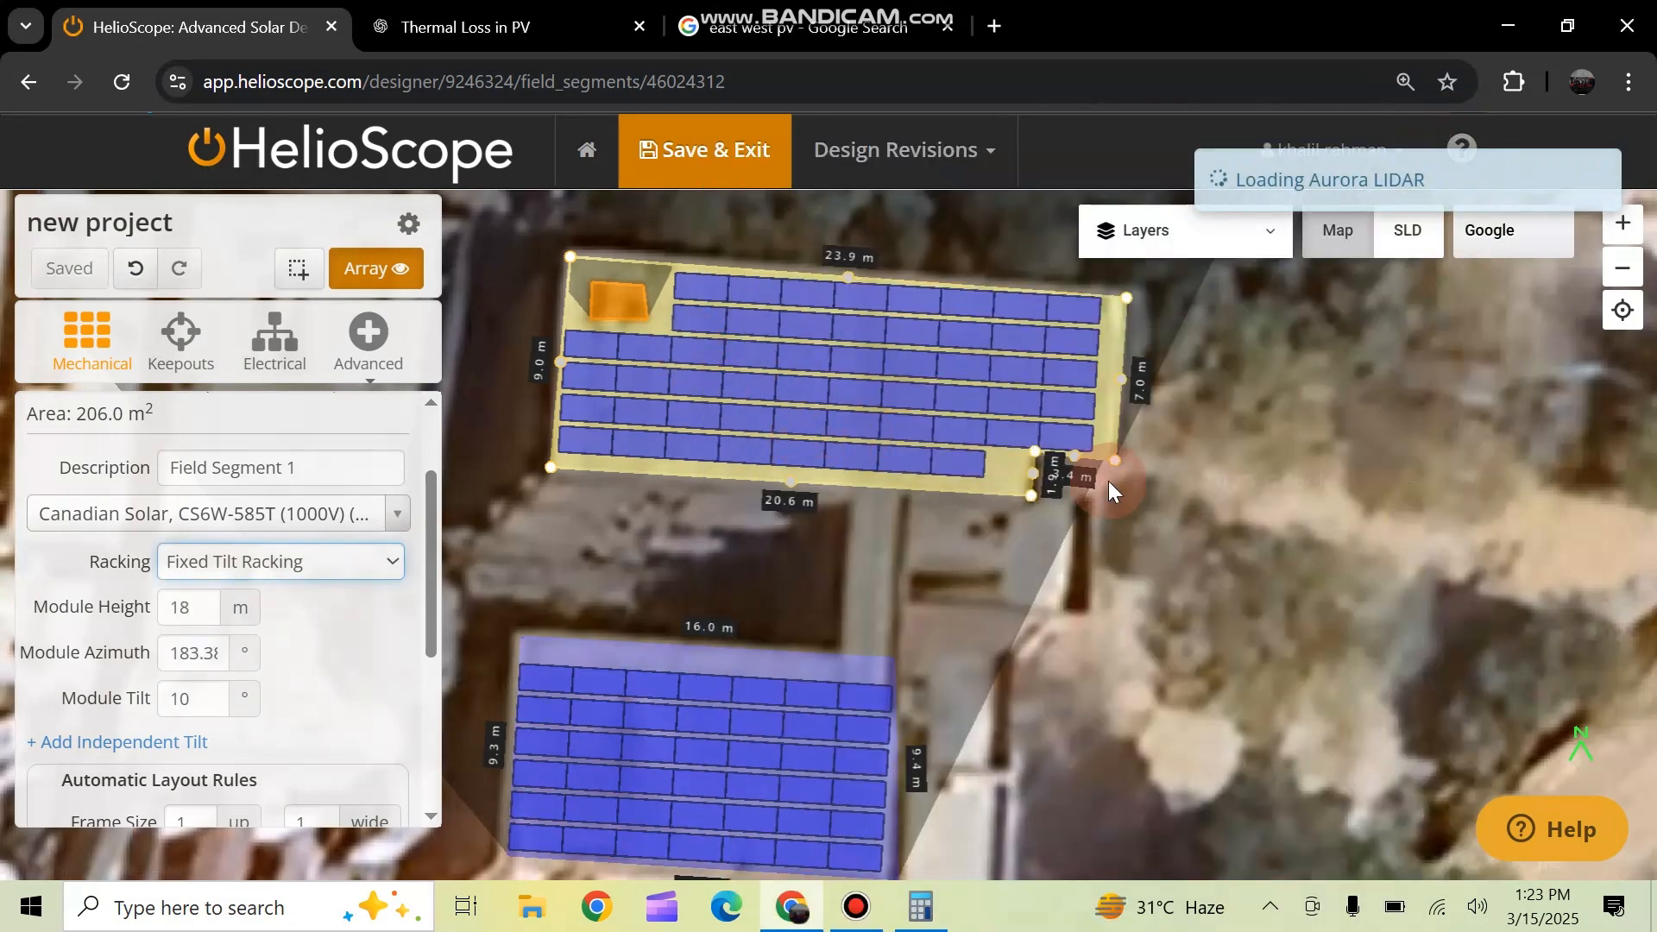
Try a straight keepout line about 7 m long across the middle of Field Segment 1, and undo it
{"action": "left_click", "coordinate": [179, 332]}
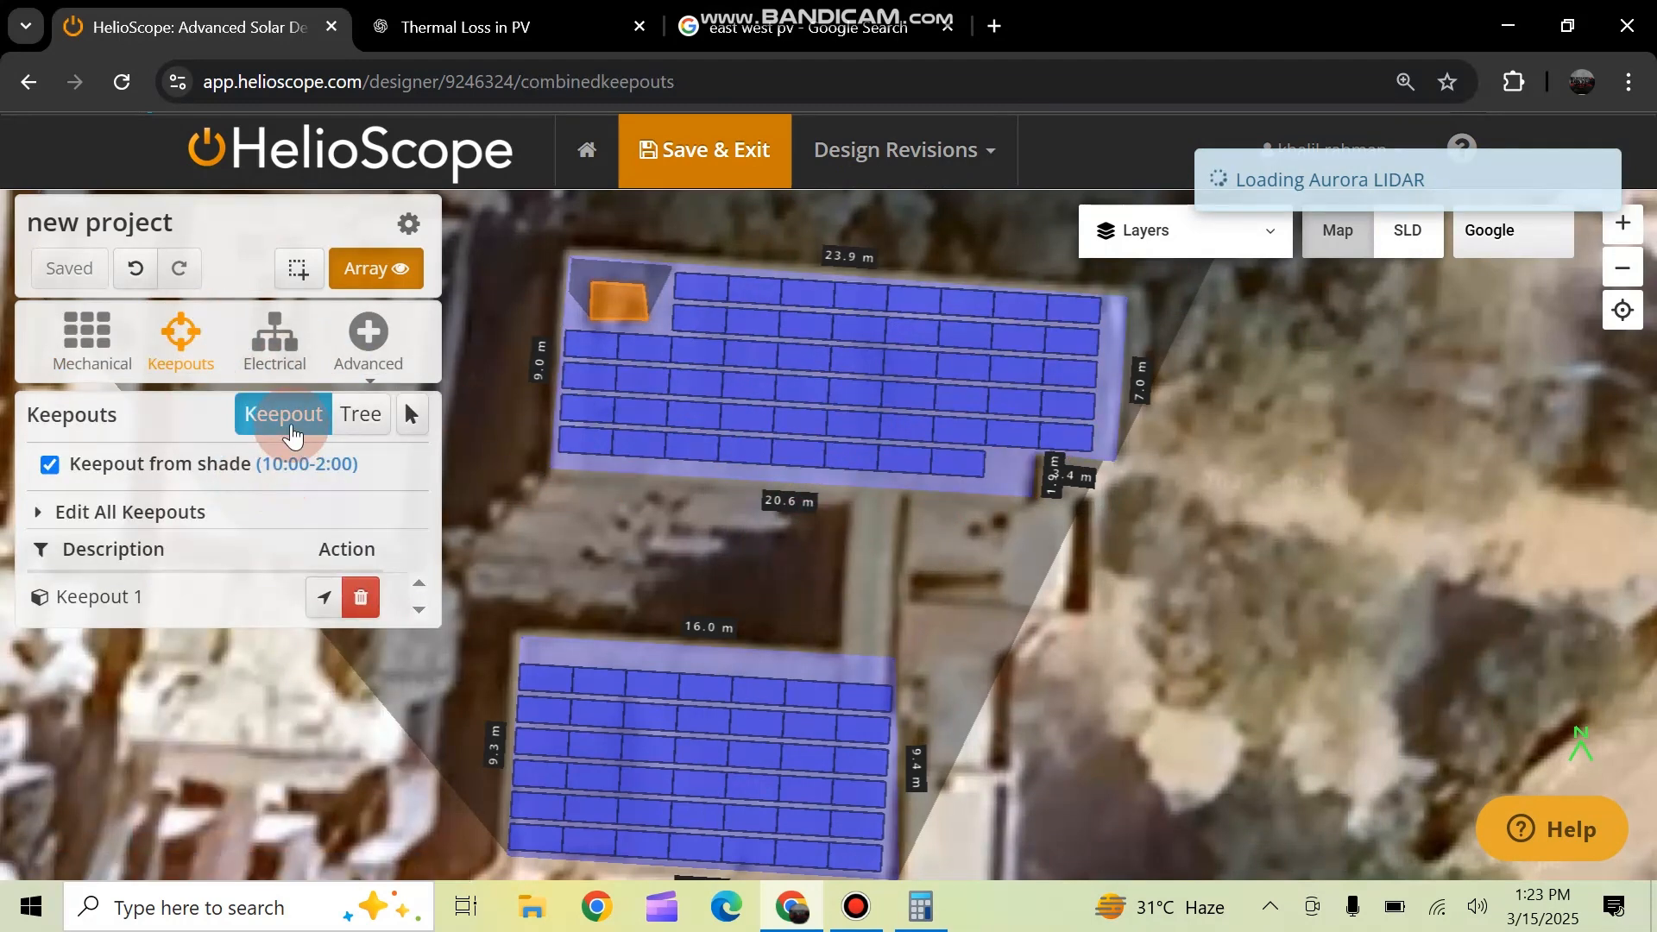
{"action": "left_click", "coordinate": [889, 511]}
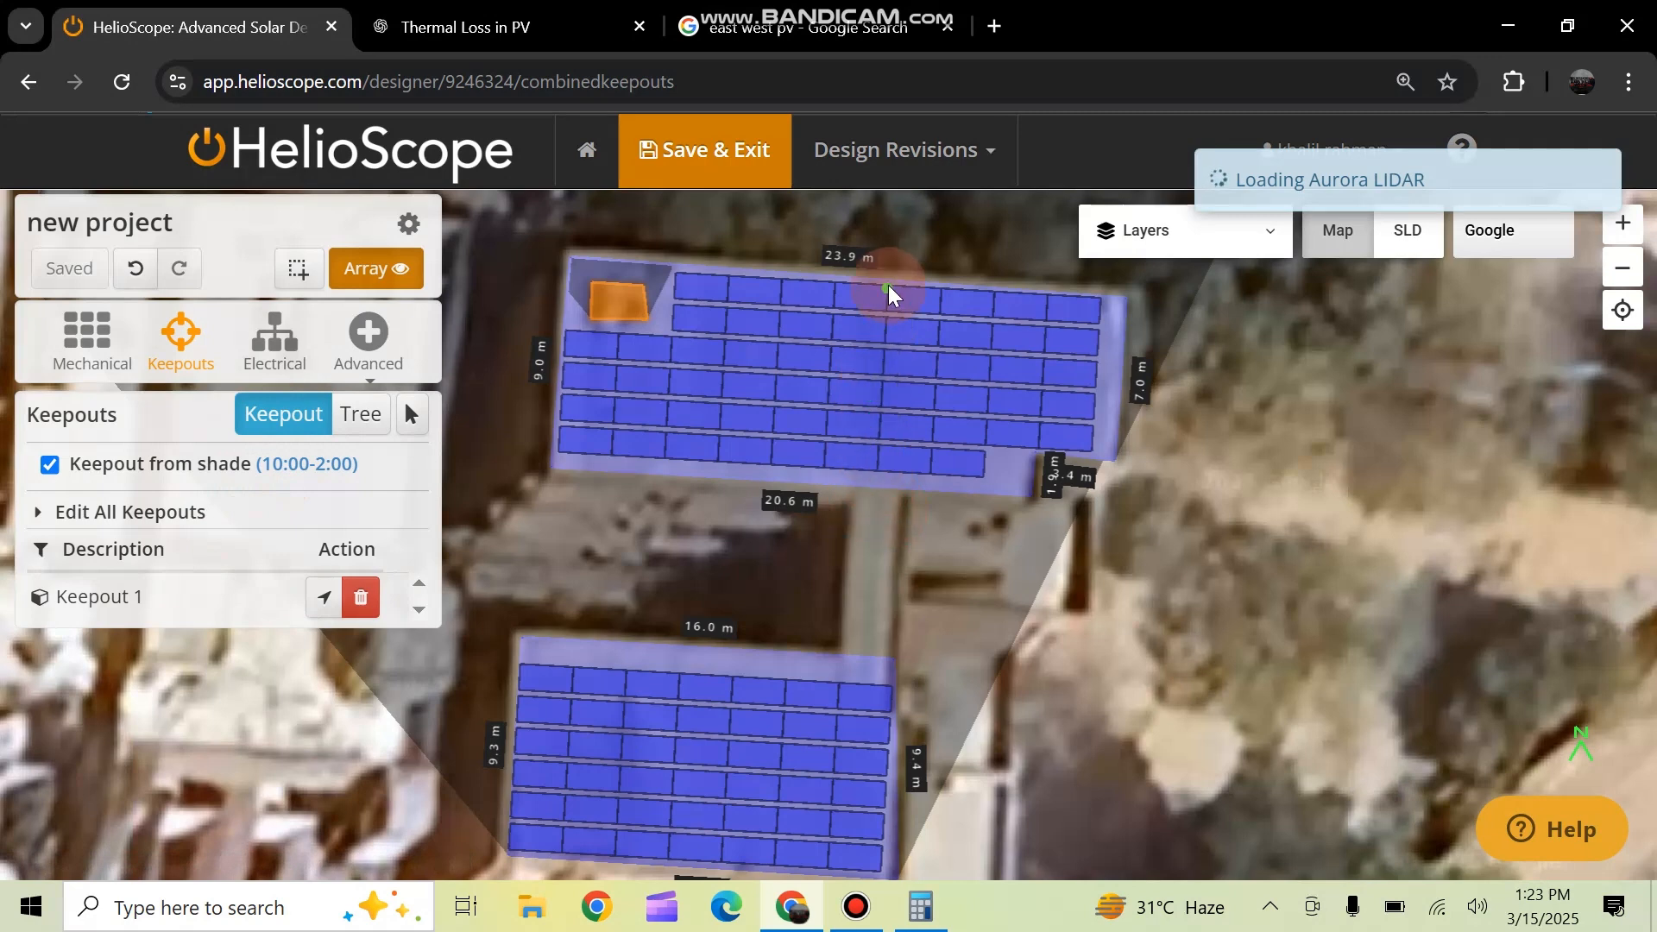
{"action": "left_click", "coordinate": [878, 482]}
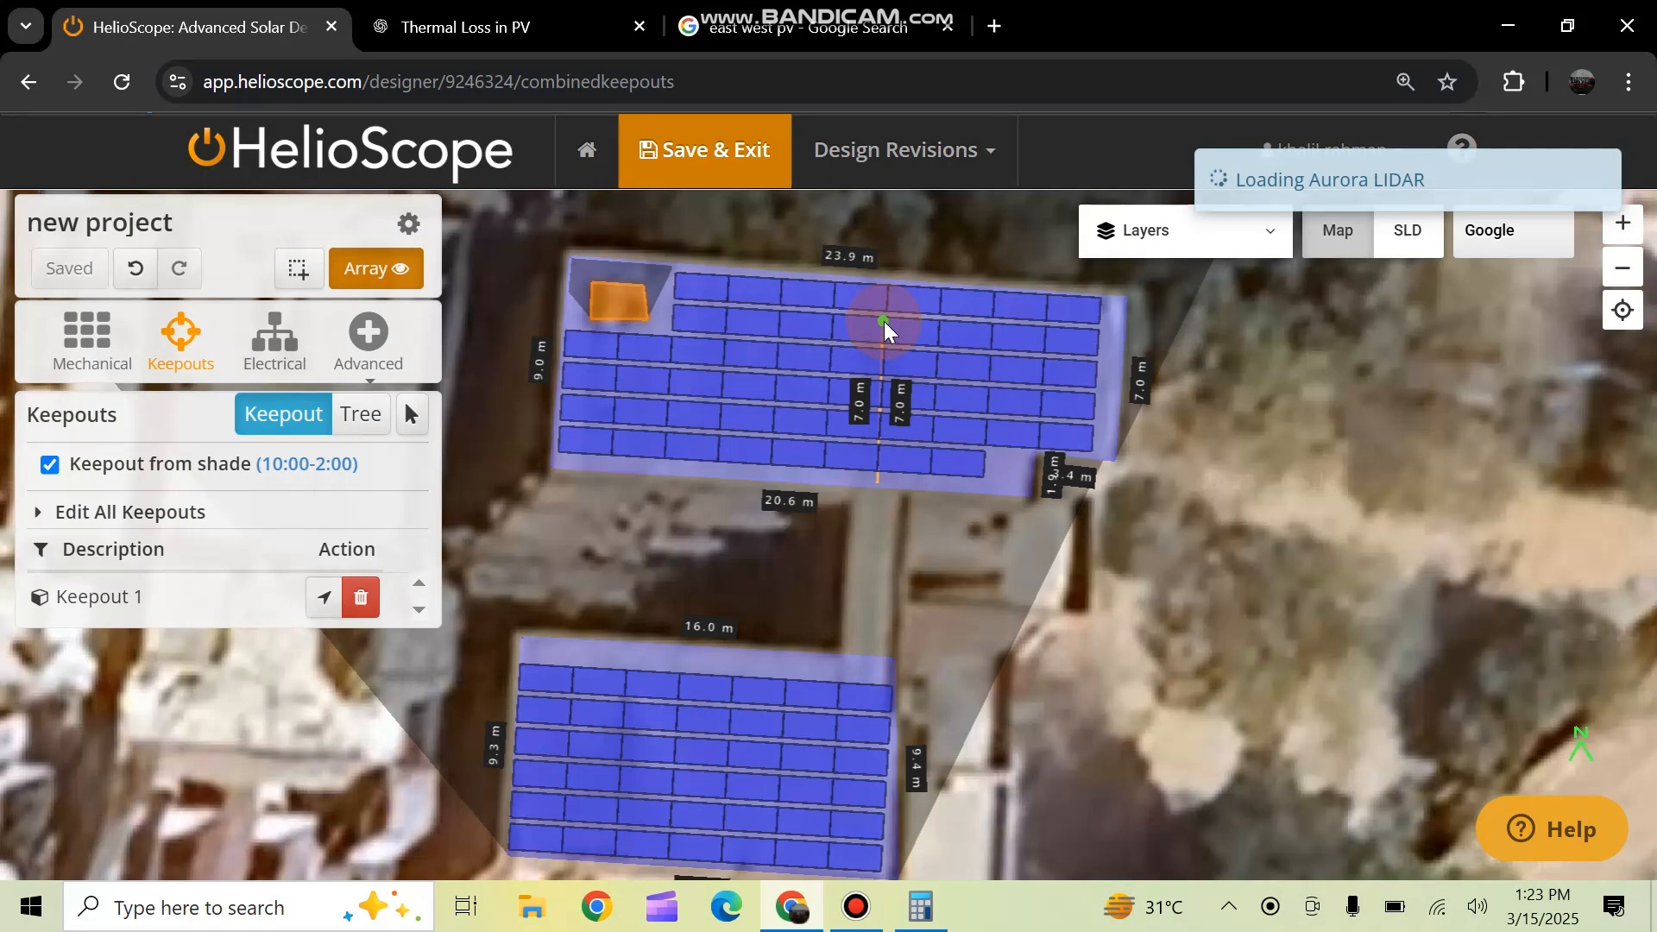
{"action": "left_click", "coordinate": [884, 322]}
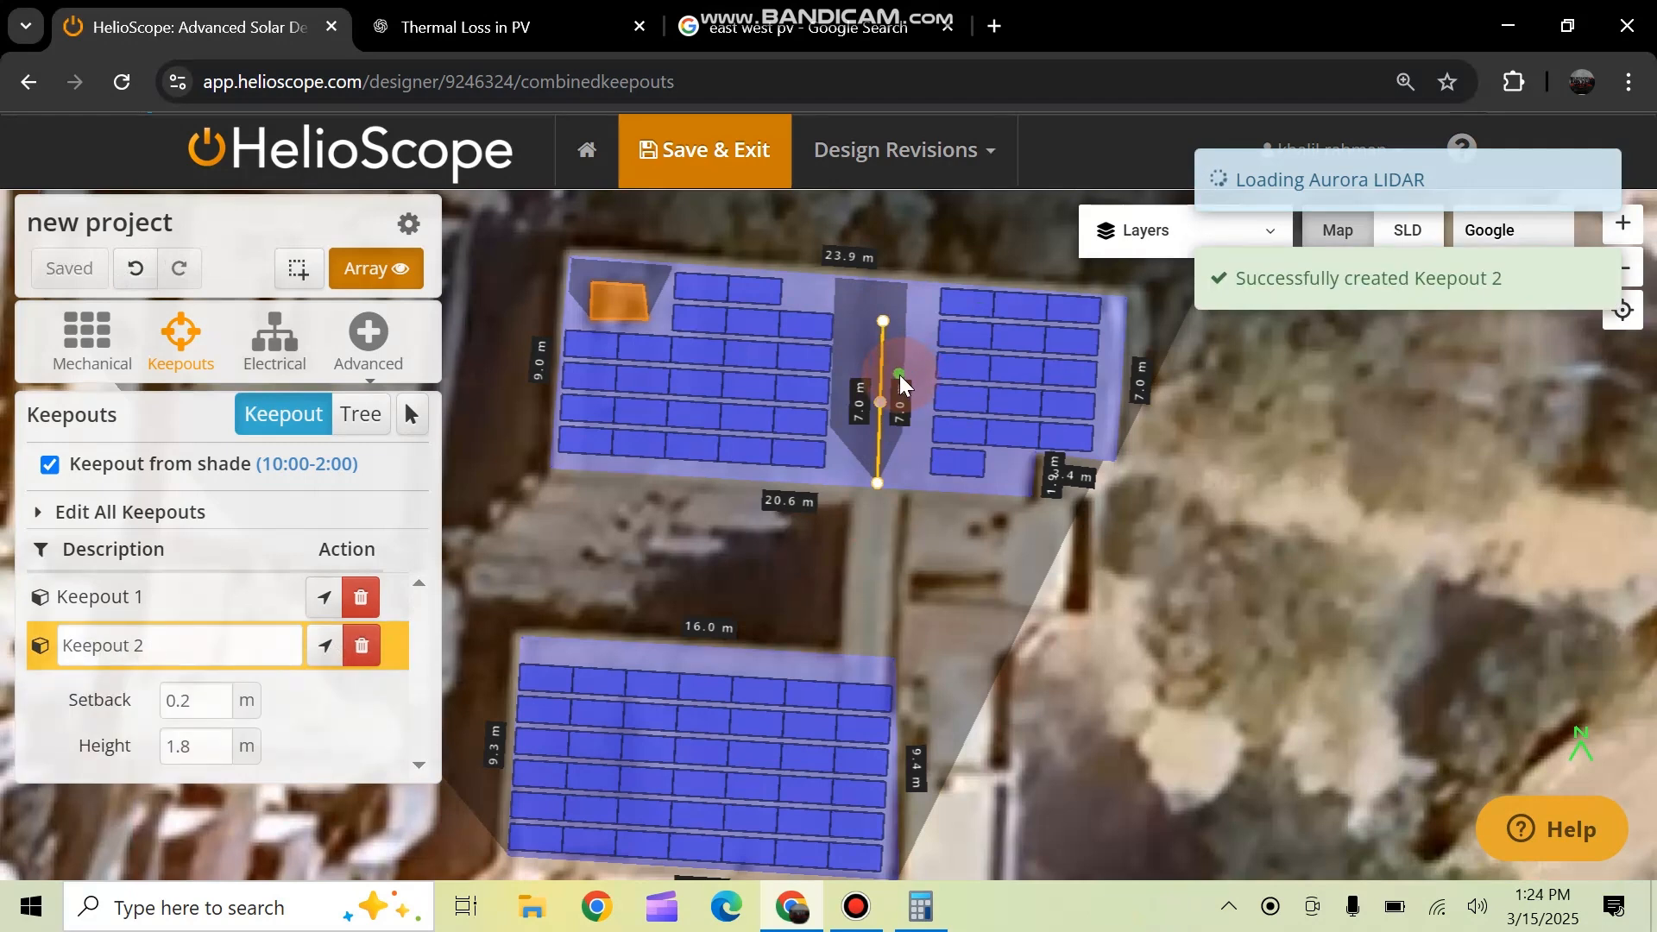
{"action": "left_click", "coordinate": [140, 253]}
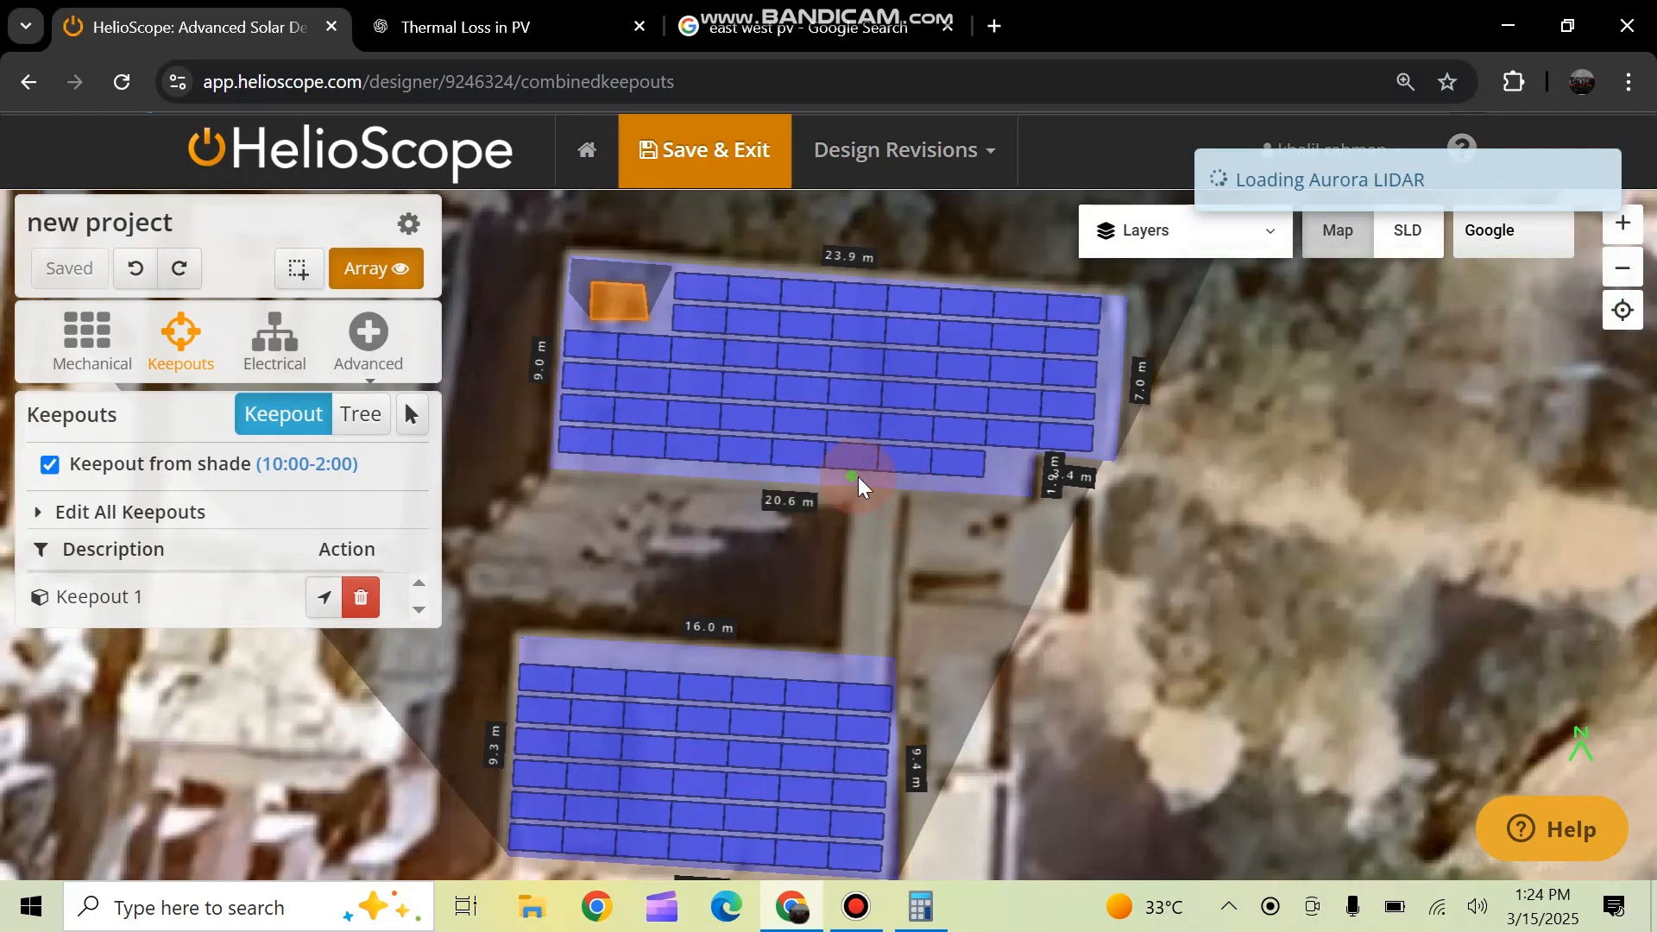
Draw a straight keepout about 8.5 m long across the middle of Field Segment 1, and set its setback and height to 0 m
{"action": "left_click", "coordinate": [903, 482]}
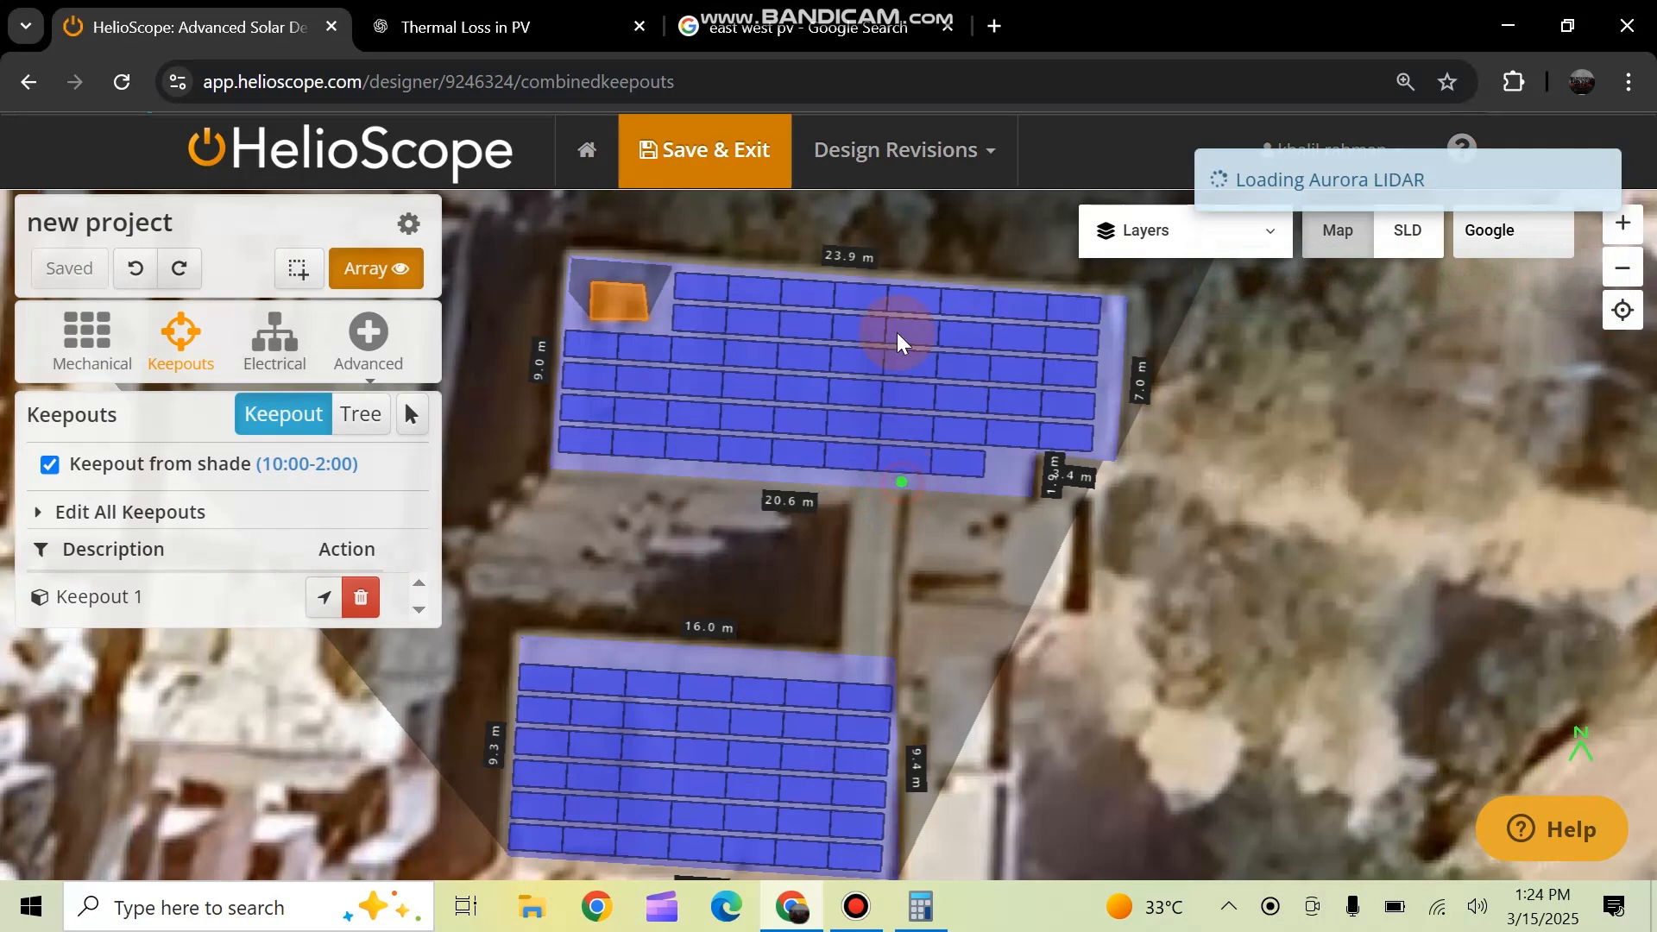
{"action": "double_click", "coordinate": [909, 283]}
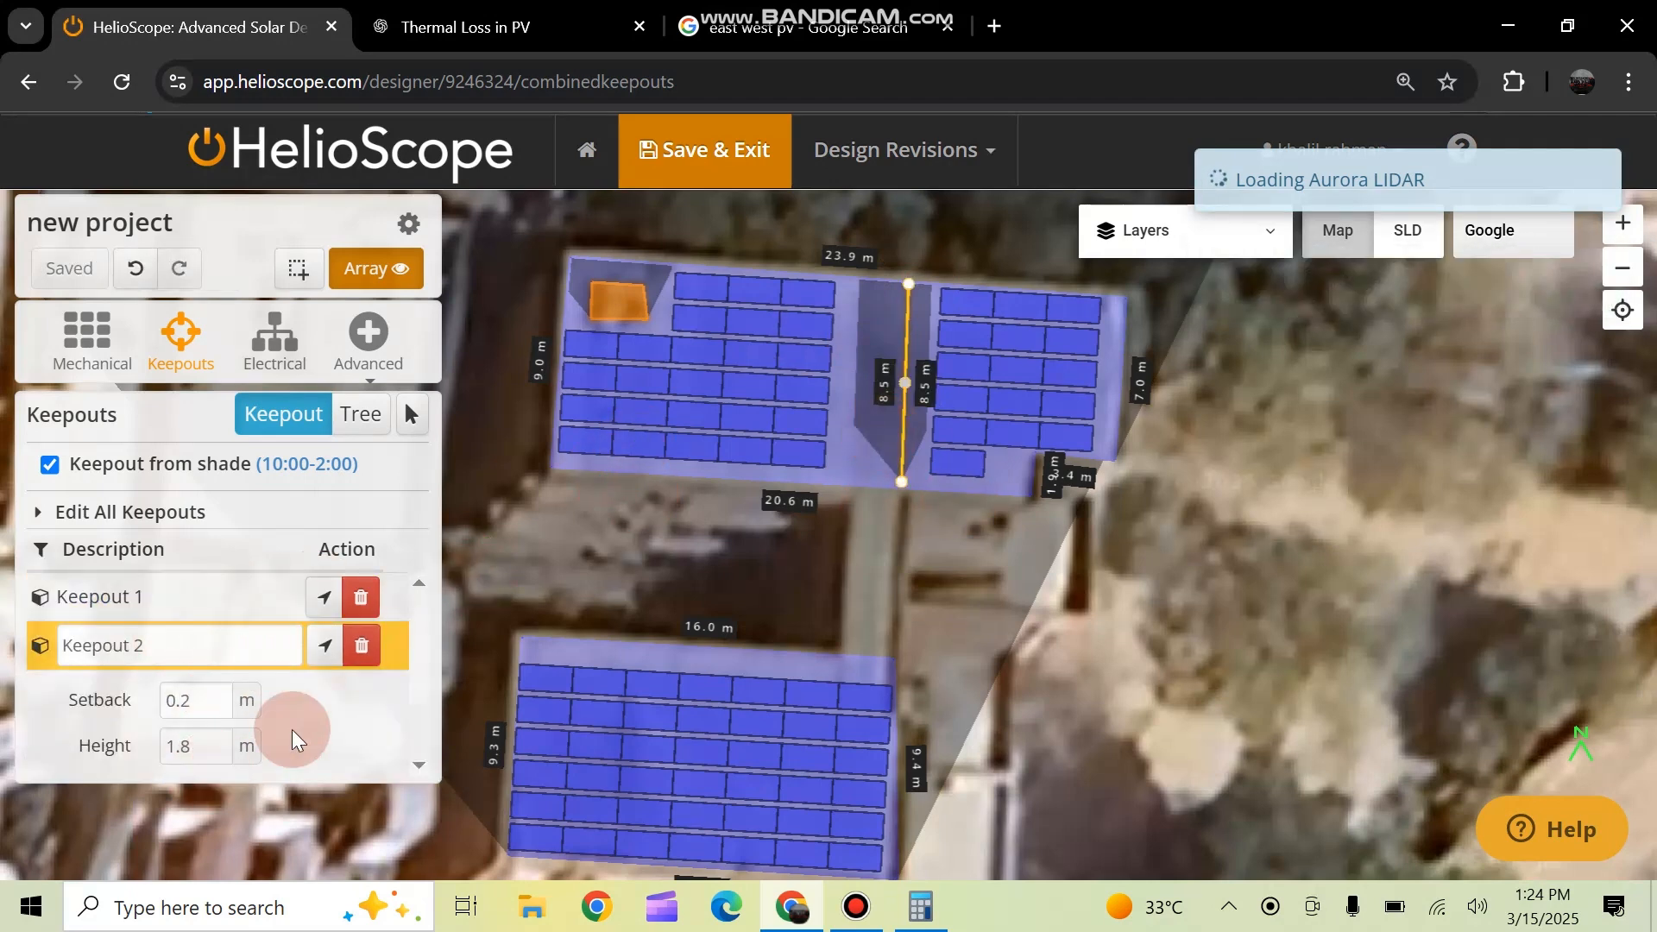
{"action": "left_click_drag", "start_coordinate": [220, 707], "coordinate": [150, 712]}
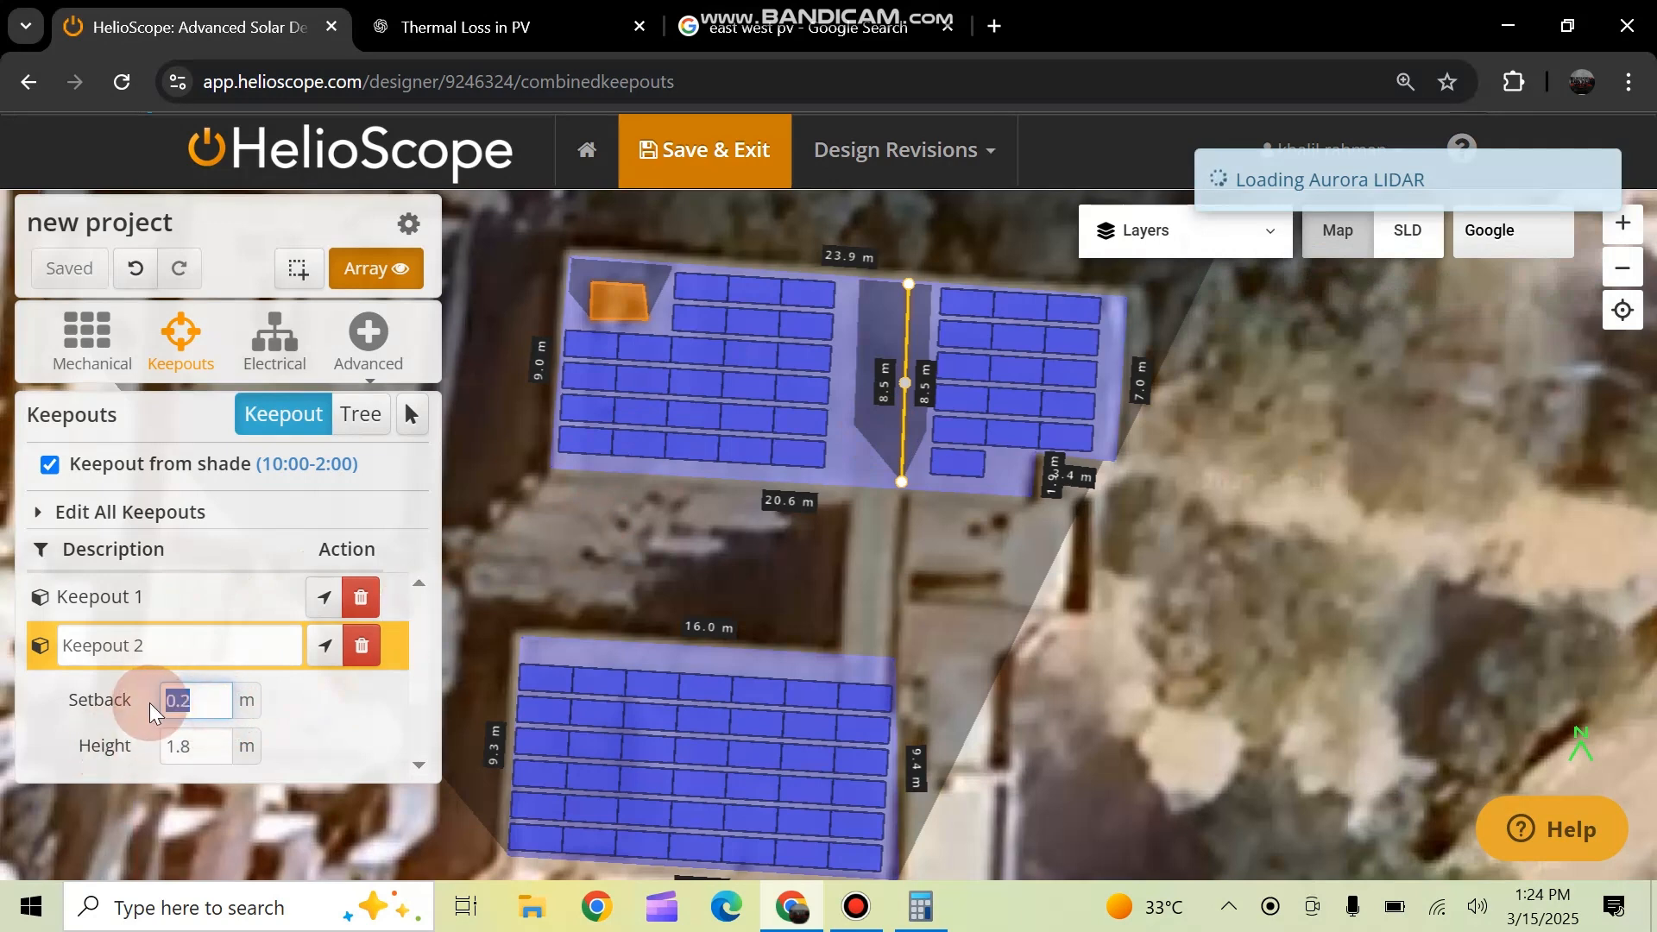
{"action": "type", "text": "0"}
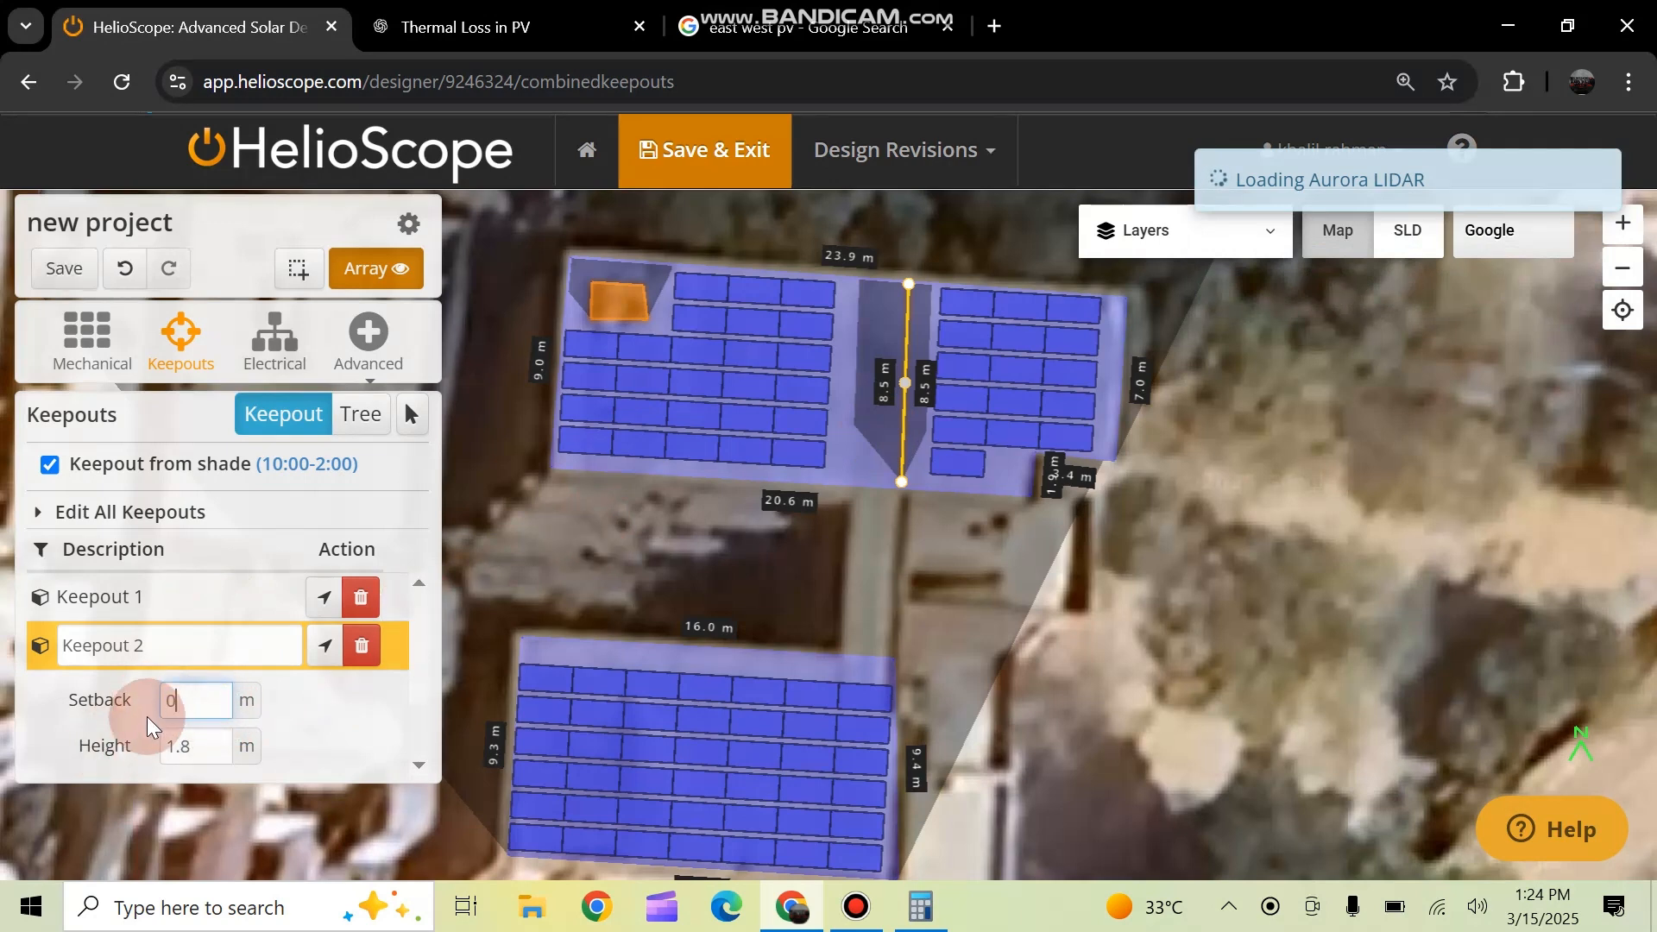
{"action": "left_click_drag", "start_coordinate": [201, 745], "coordinate": [150, 749]}
{"action": "type", "text": "0"}
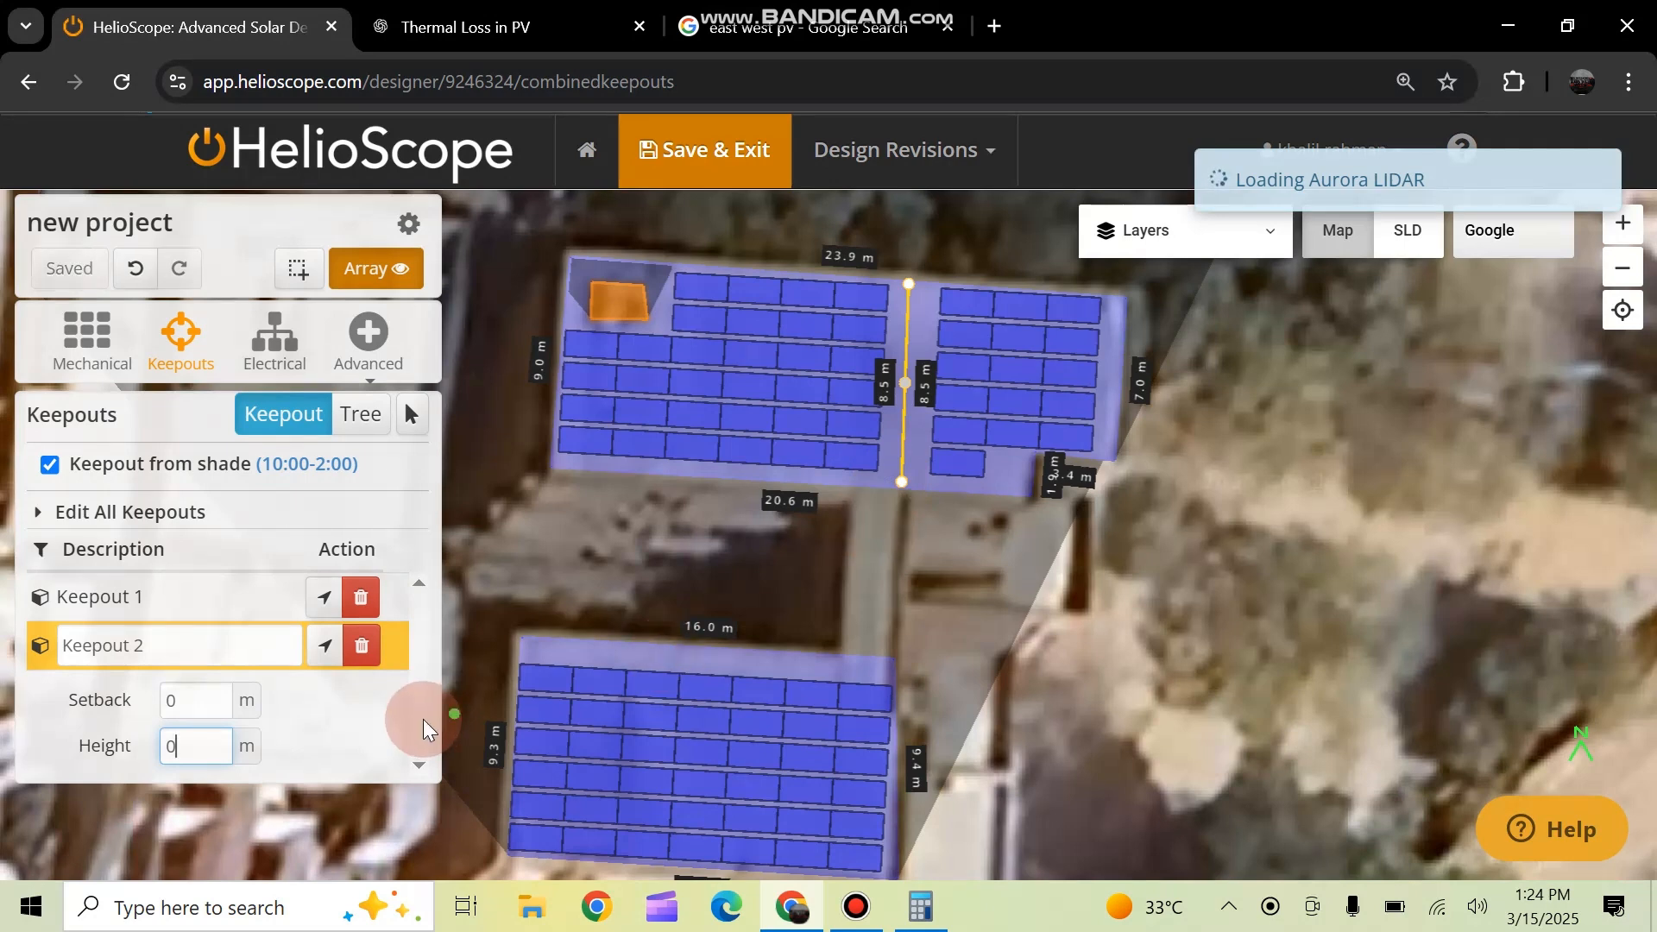
{"action": "left_click", "coordinate": [334, 713]}
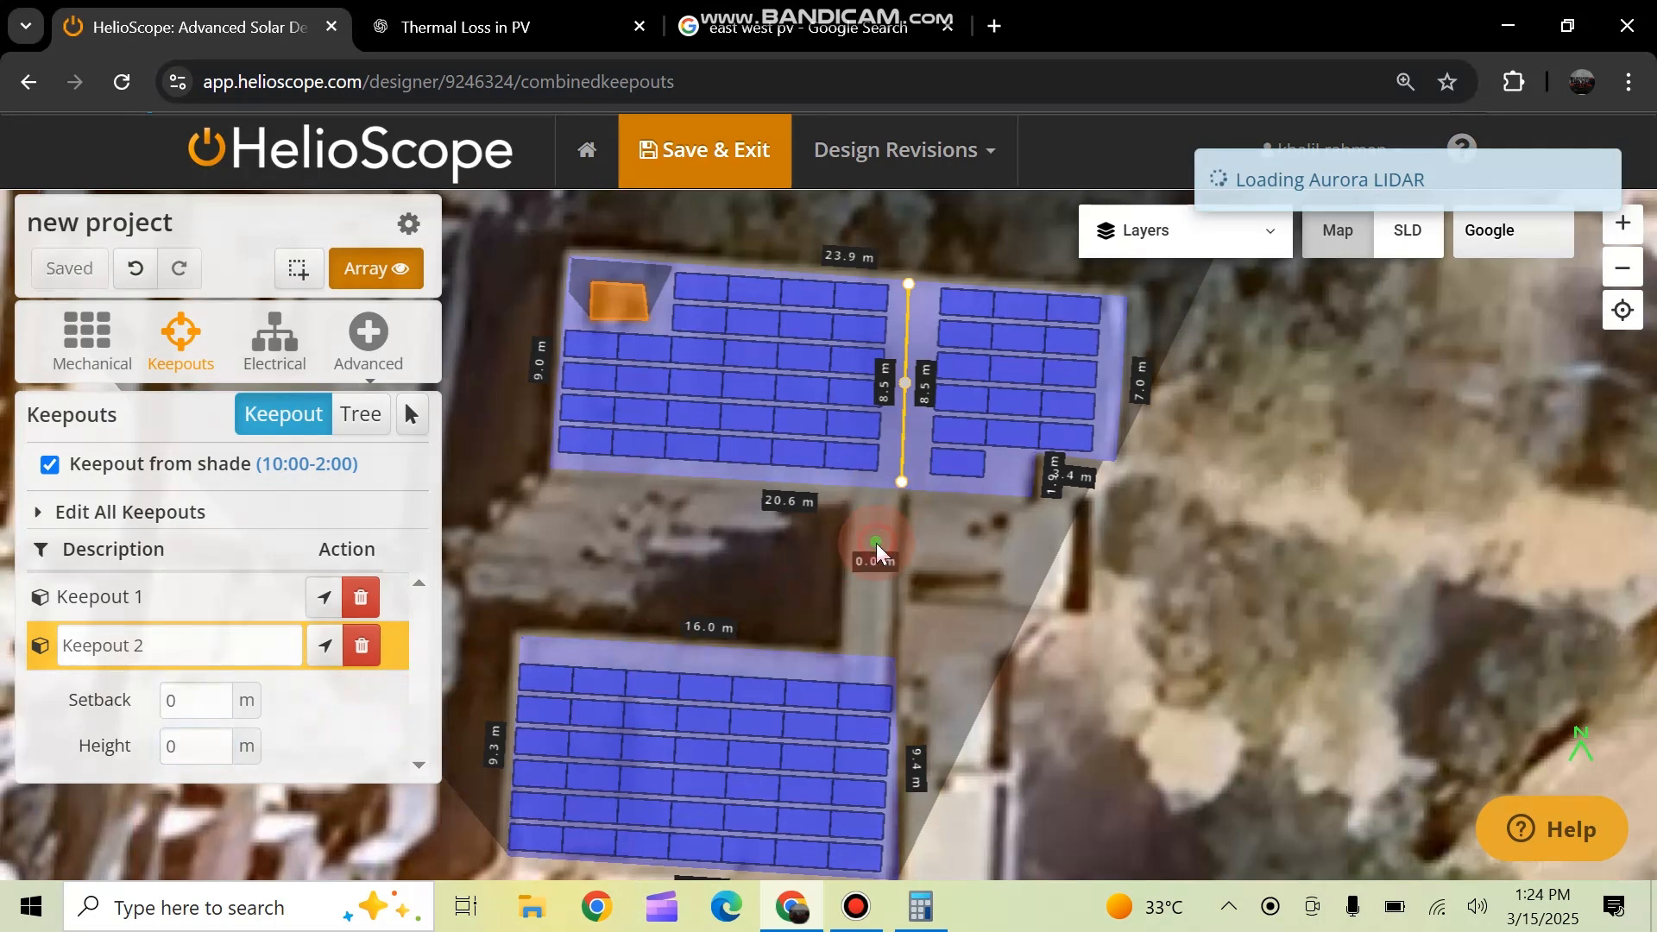
{"action": "left_click", "coordinate": [853, 553]}
{"action": "key", "text": "Escape"}
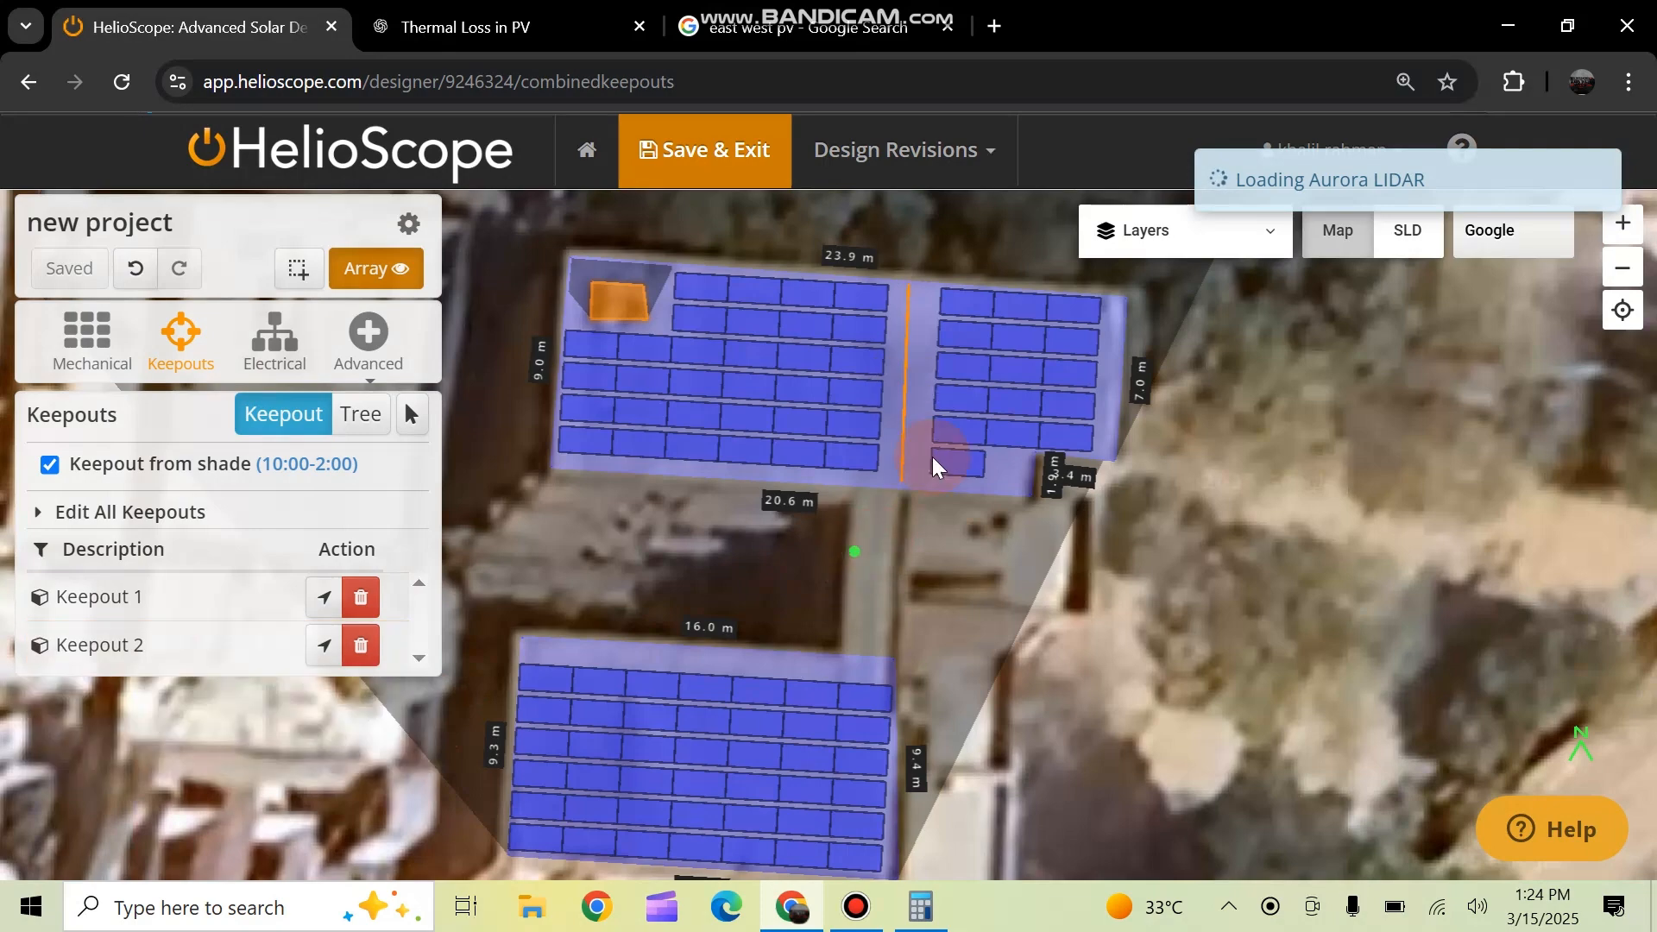
Draw a straight keepout about 8.5 m long across the middle of Field Segment 2, from its northern to its southern edge
{"action": "scroll", "coordinate": [825, 624], "scroll_direction": "down", "scroll_amount": 1}
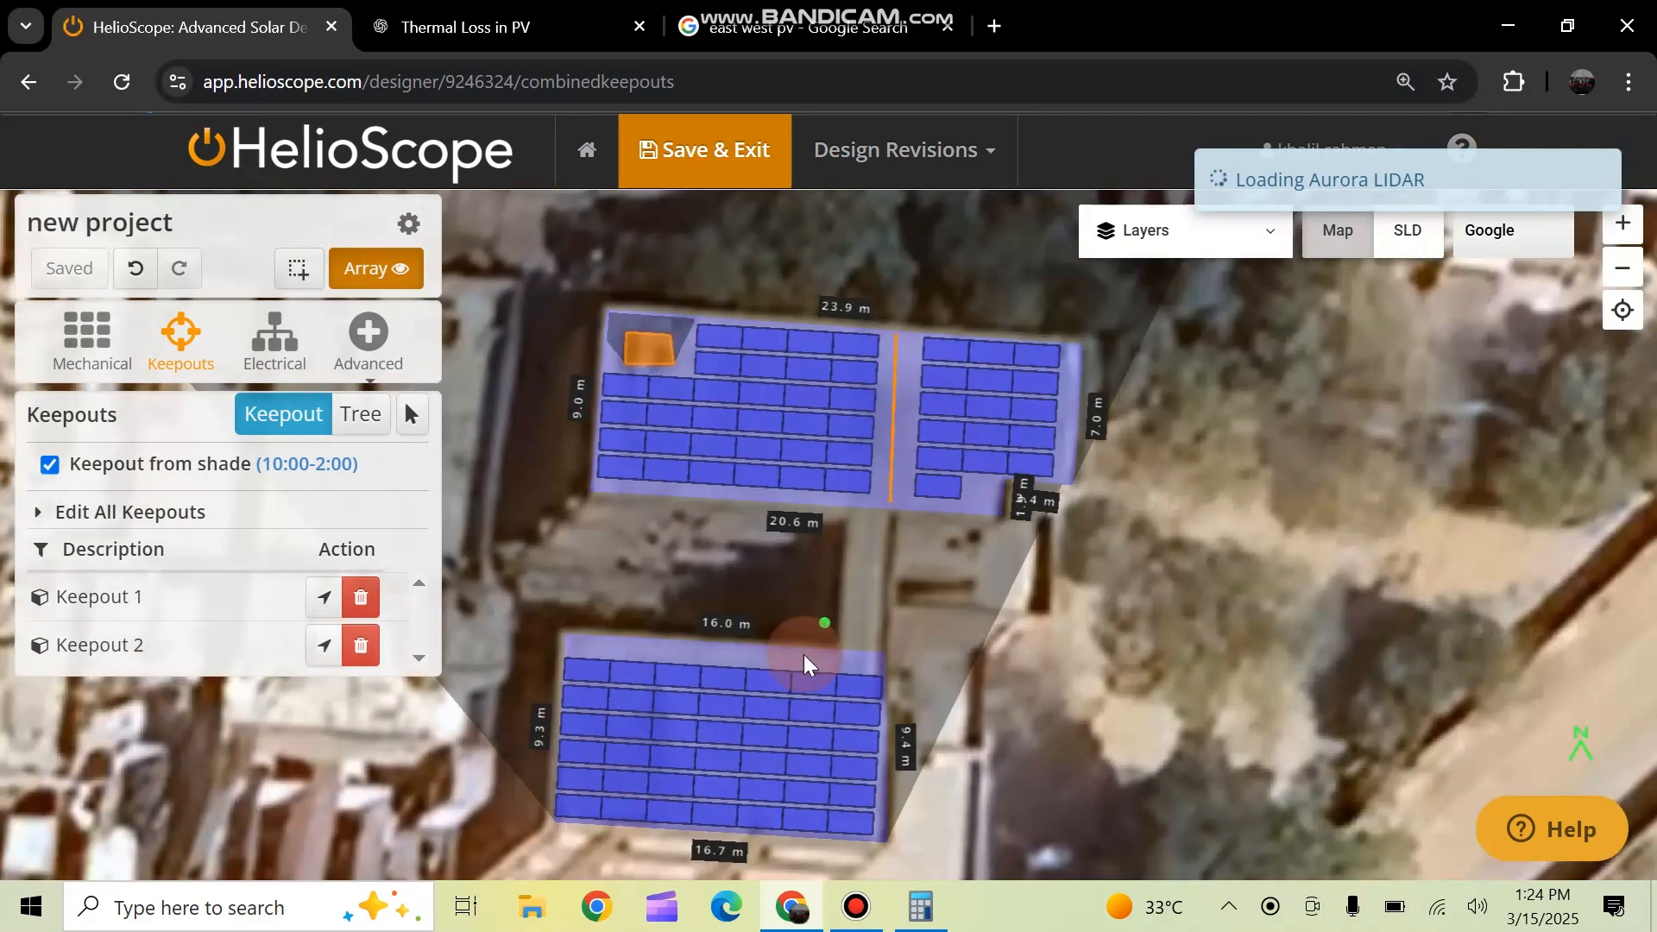
{"action": "left_click_drag", "start_coordinate": [862, 607], "coordinate": [844, 522]}
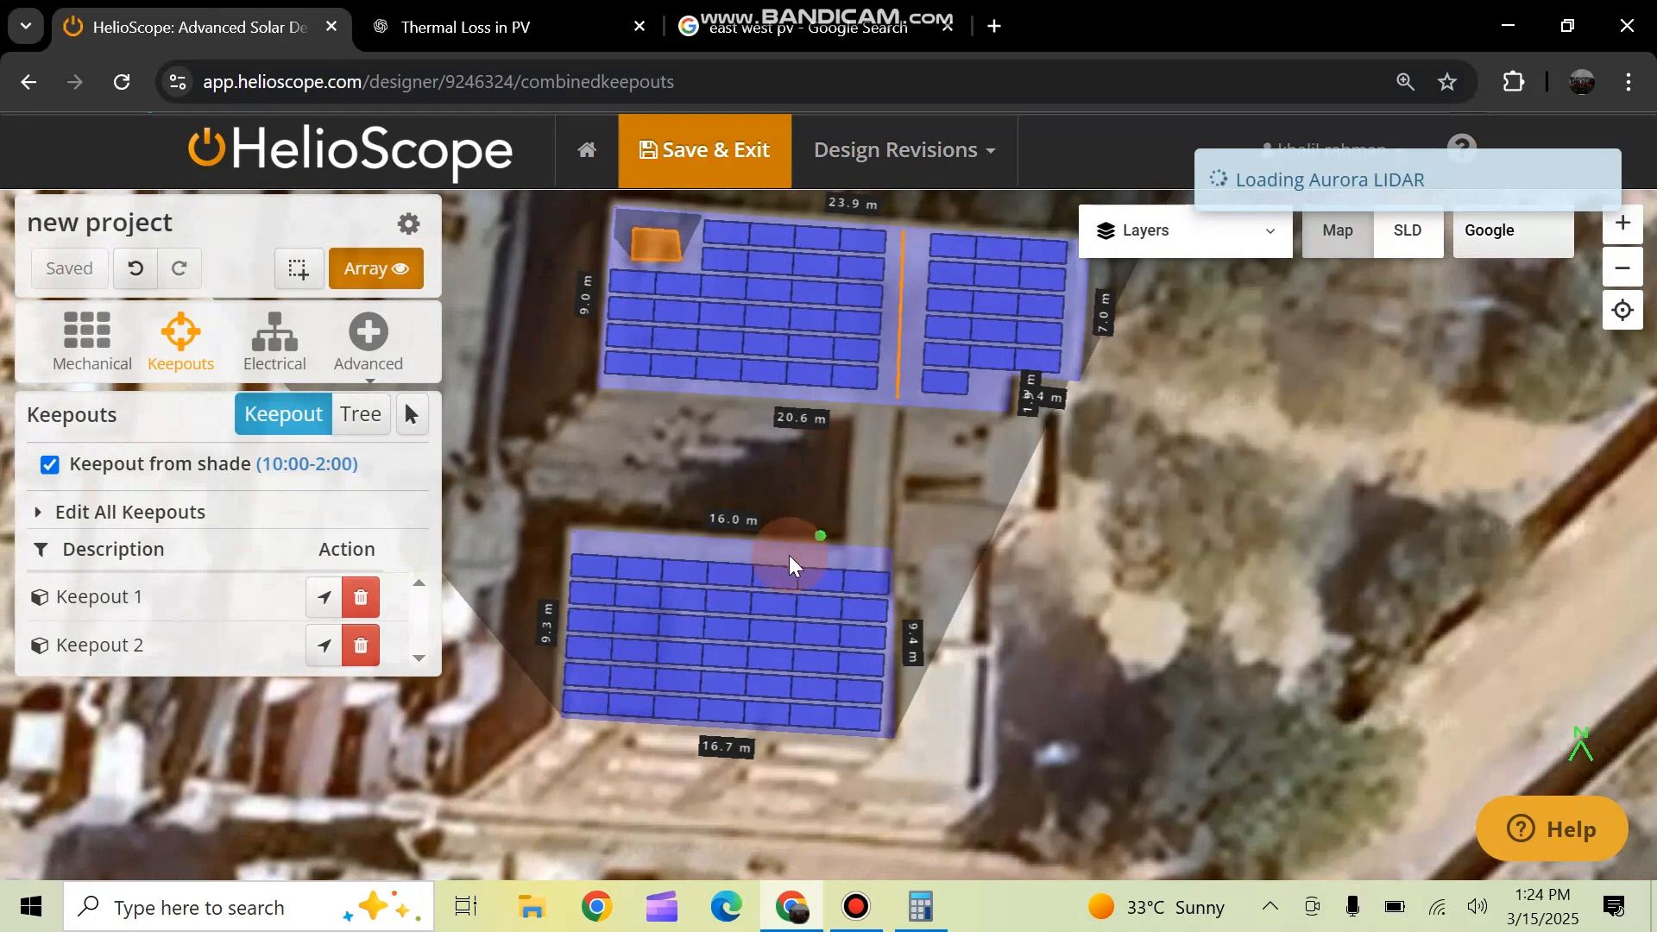
{"action": "left_click", "coordinate": [736, 556]}
{"action": "left_click", "coordinate": [730, 727]}
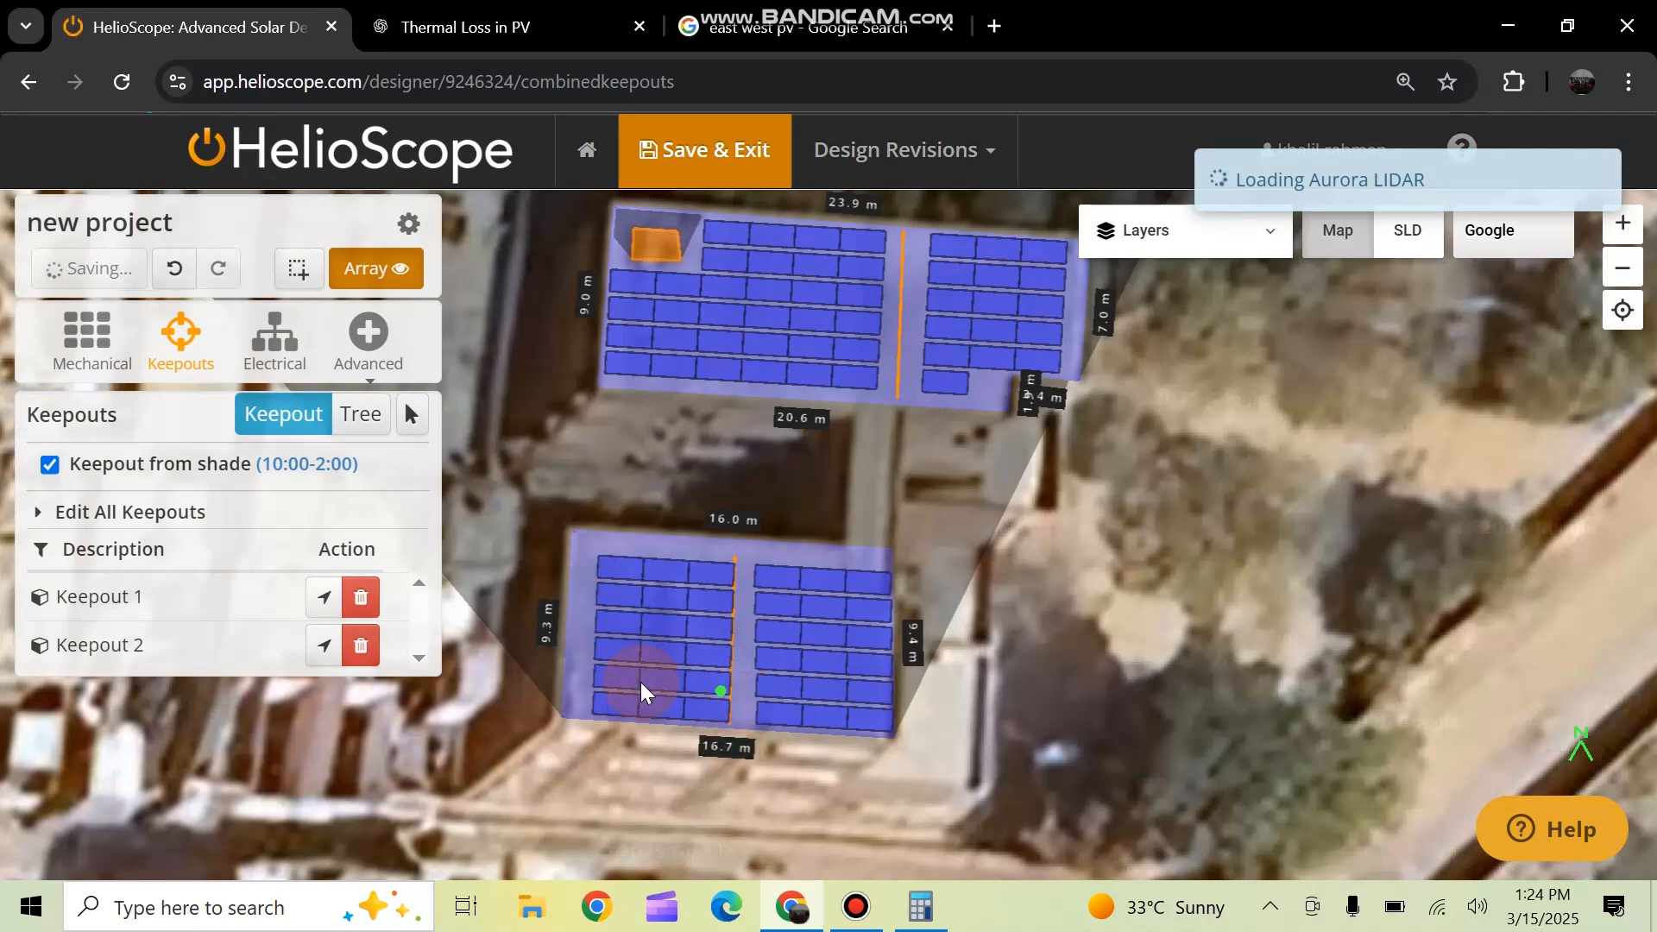
{"action": "scroll", "coordinate": [745, 546], "scroll_direction": "down", "scroll_amount": 1}
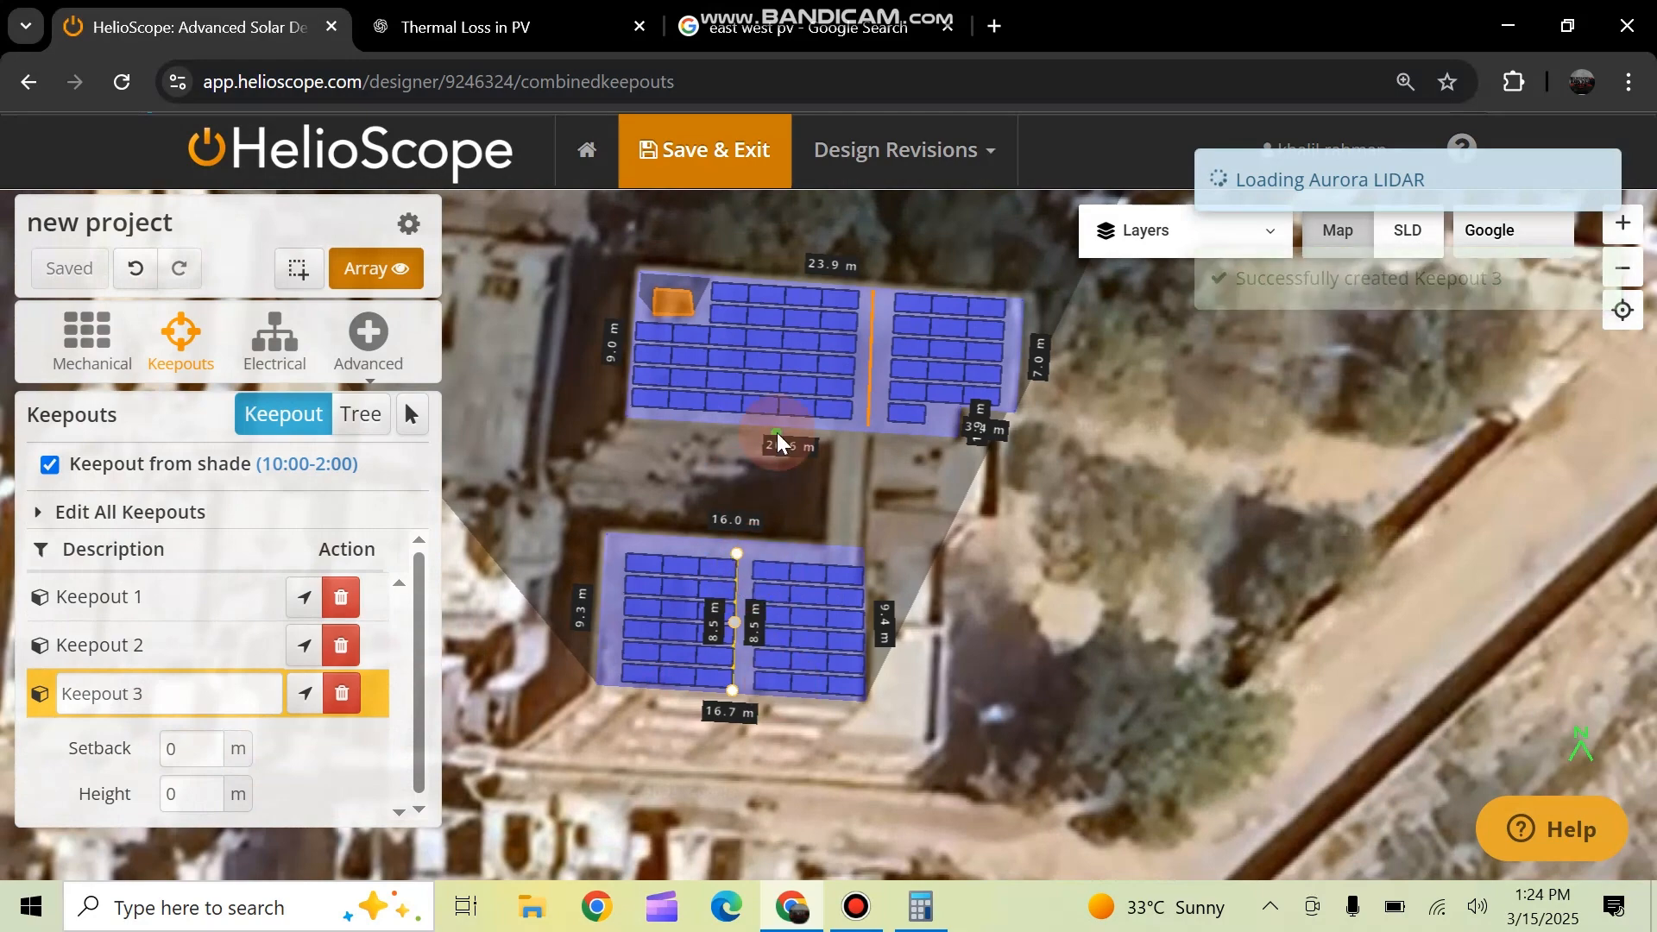
Open the design's electrical wiring zone and examine its DC and AC nameplate ratings, stringing settings and inverter choices
{"action": "left_click", "coordinate": [275, 343]}
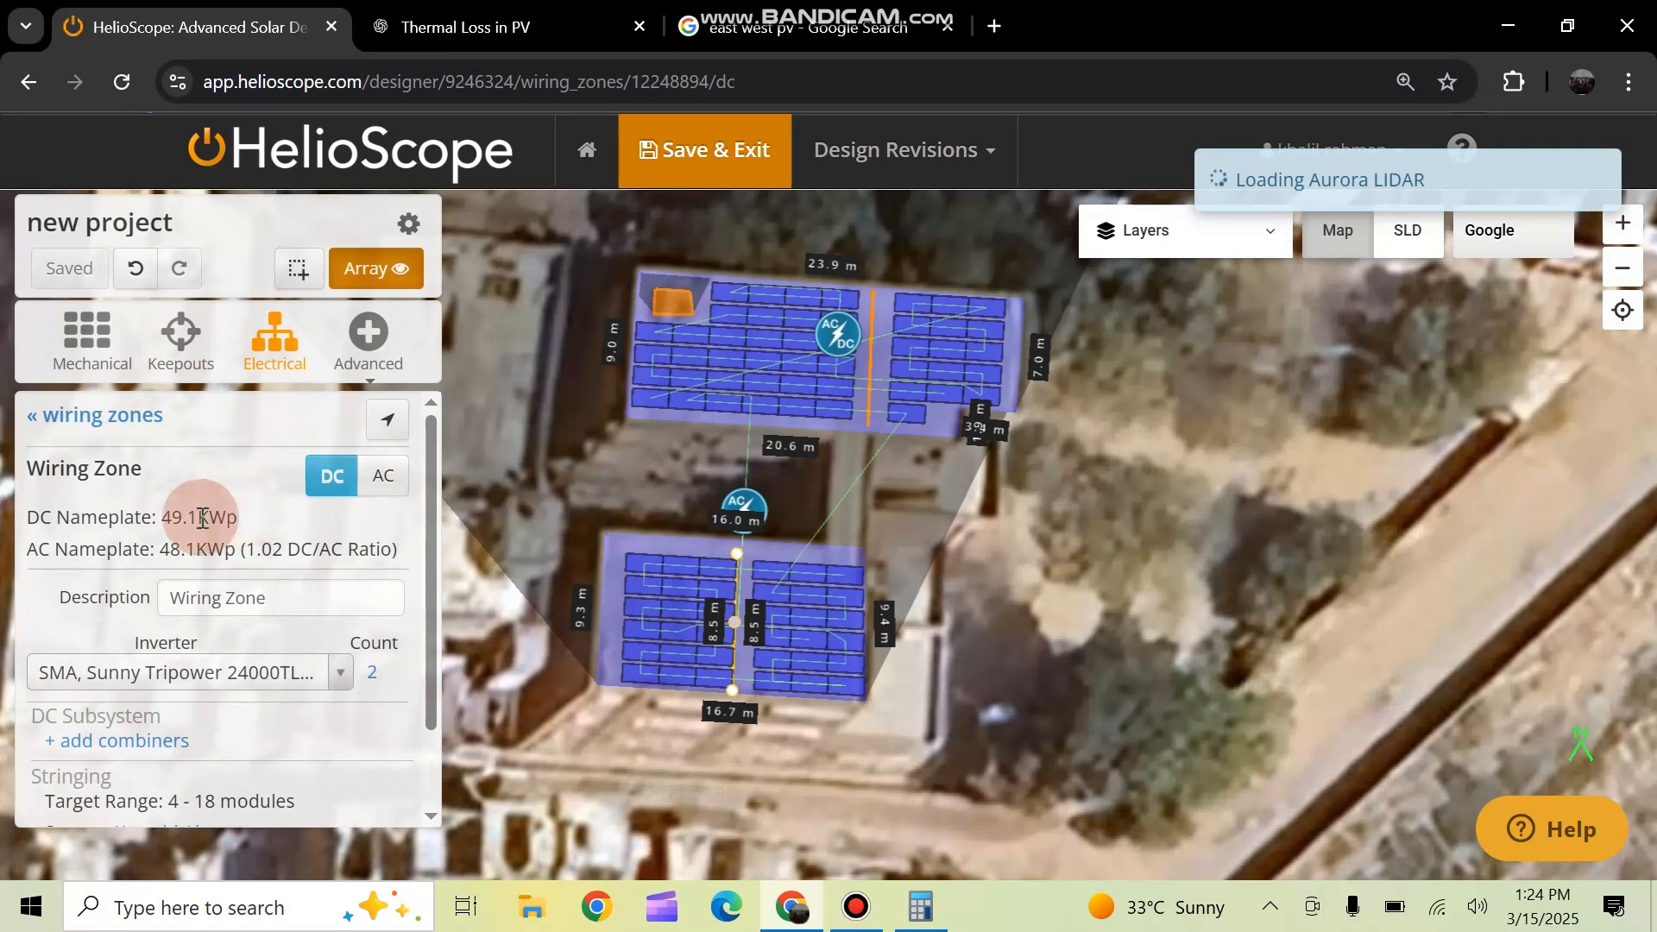
{"action": "left_click_drag", "start_coordinate": [27, 518], "coordinate": [245, 521]}
{"action": "left_click", "coordinate": [245, 519]}
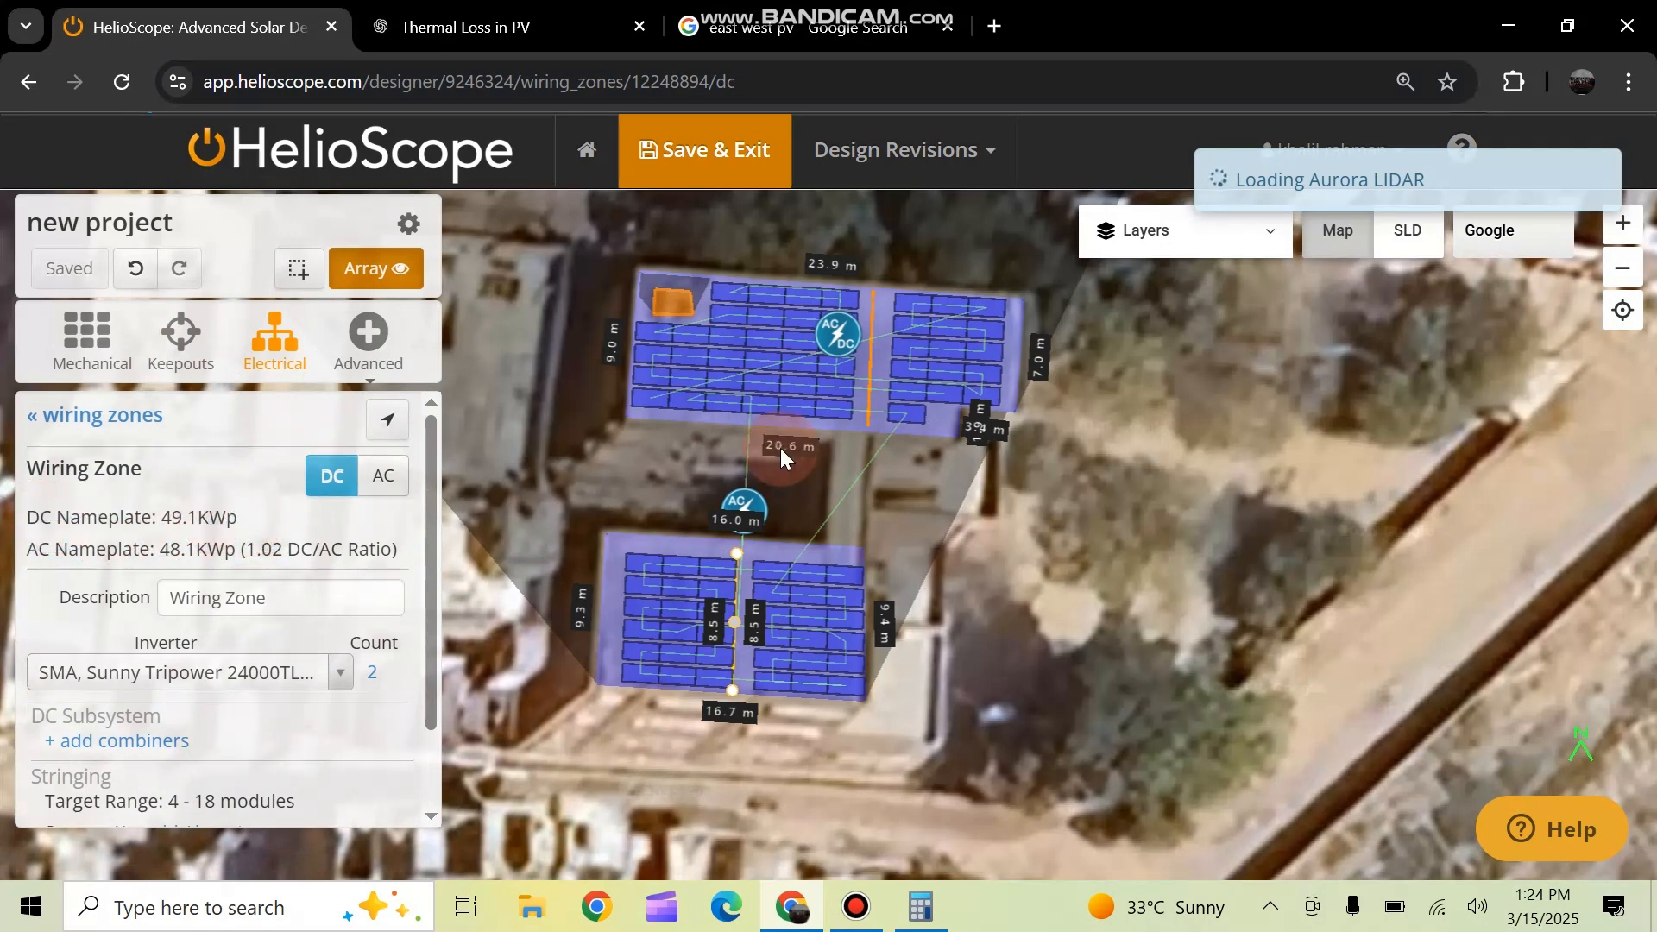
{"action": "left_click", "coordinate": [786, 347]}
{"action": "left_click", "coordinate": [250, 504]}
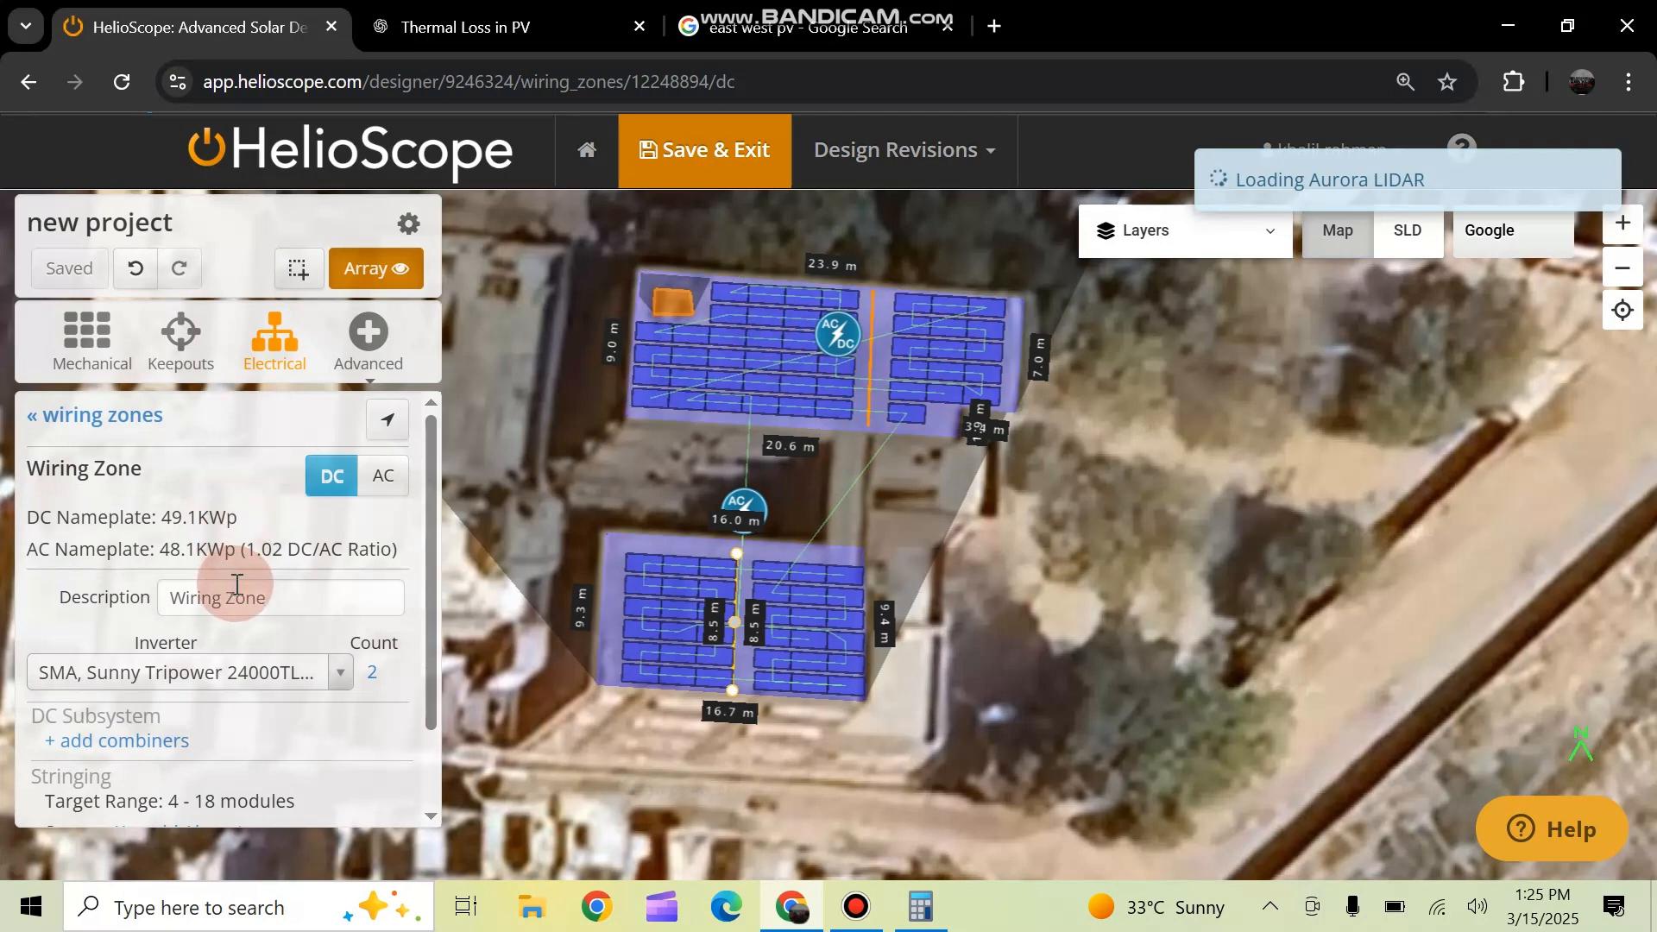
{"action": "scroll", "coordinate": [229, 581], "scroll_direction": "down", "scroll_amount": 2}
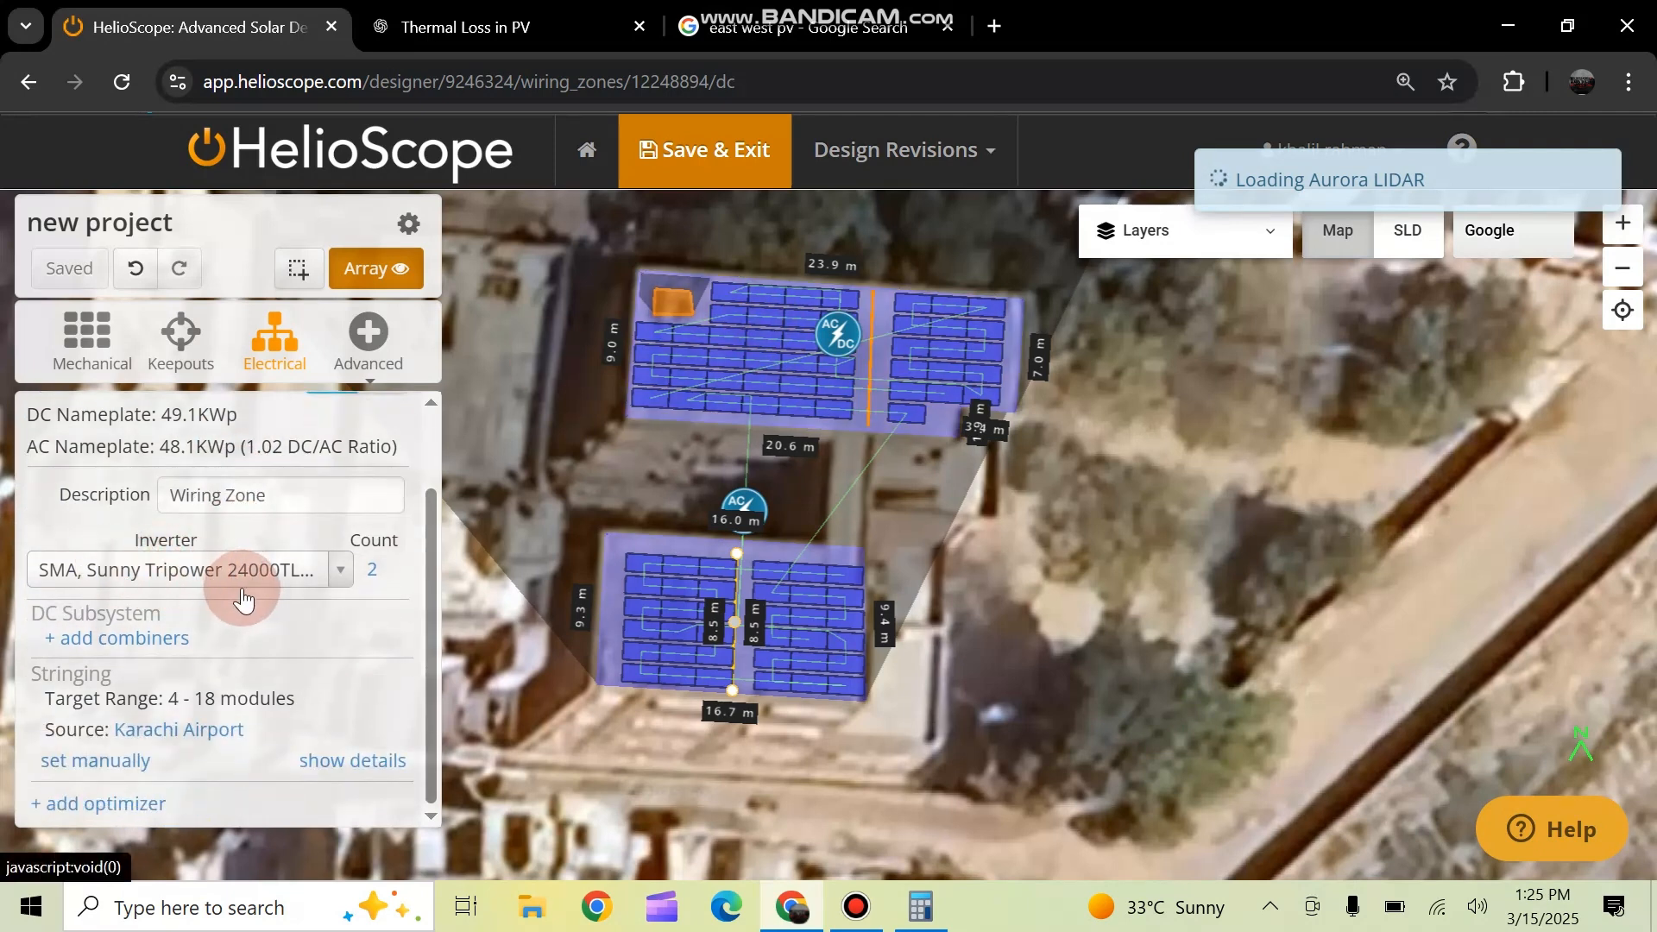
{"action": "left_click", "coordinate": [337, 568]}
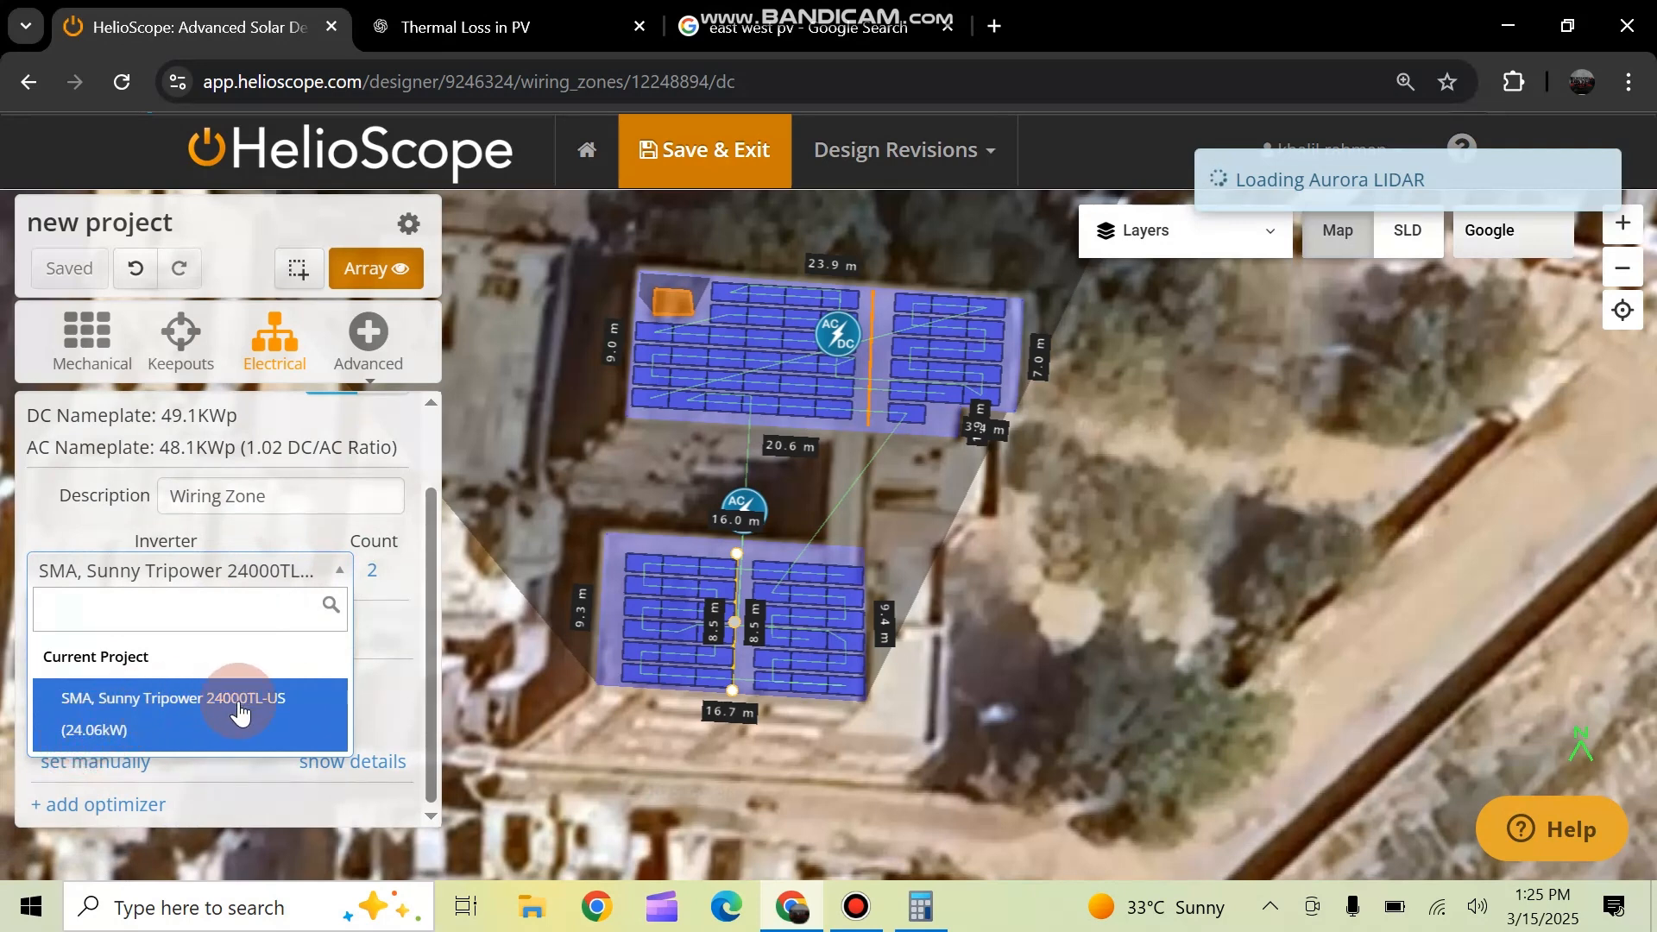
{"action": "left_click", "coordinate": [338, 574]}
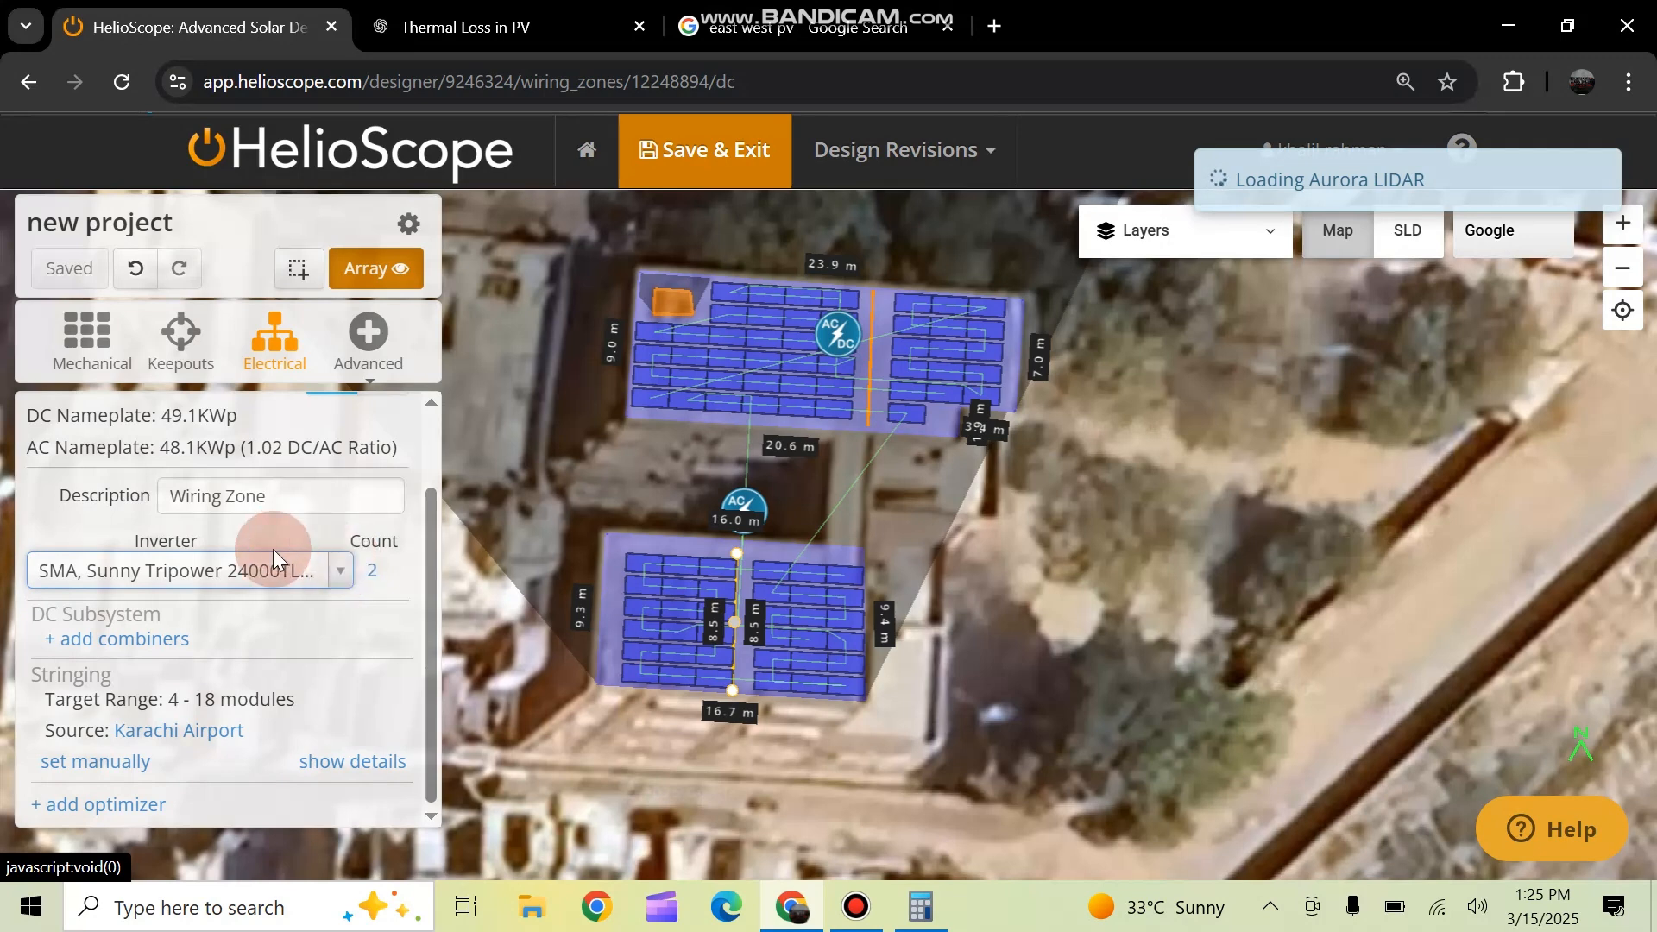
Have the wiring zone's inverter count picked automatically, using an inverter sizing ratio of 1.25
{"action": "left_click", "coordinate": [371, 585]}
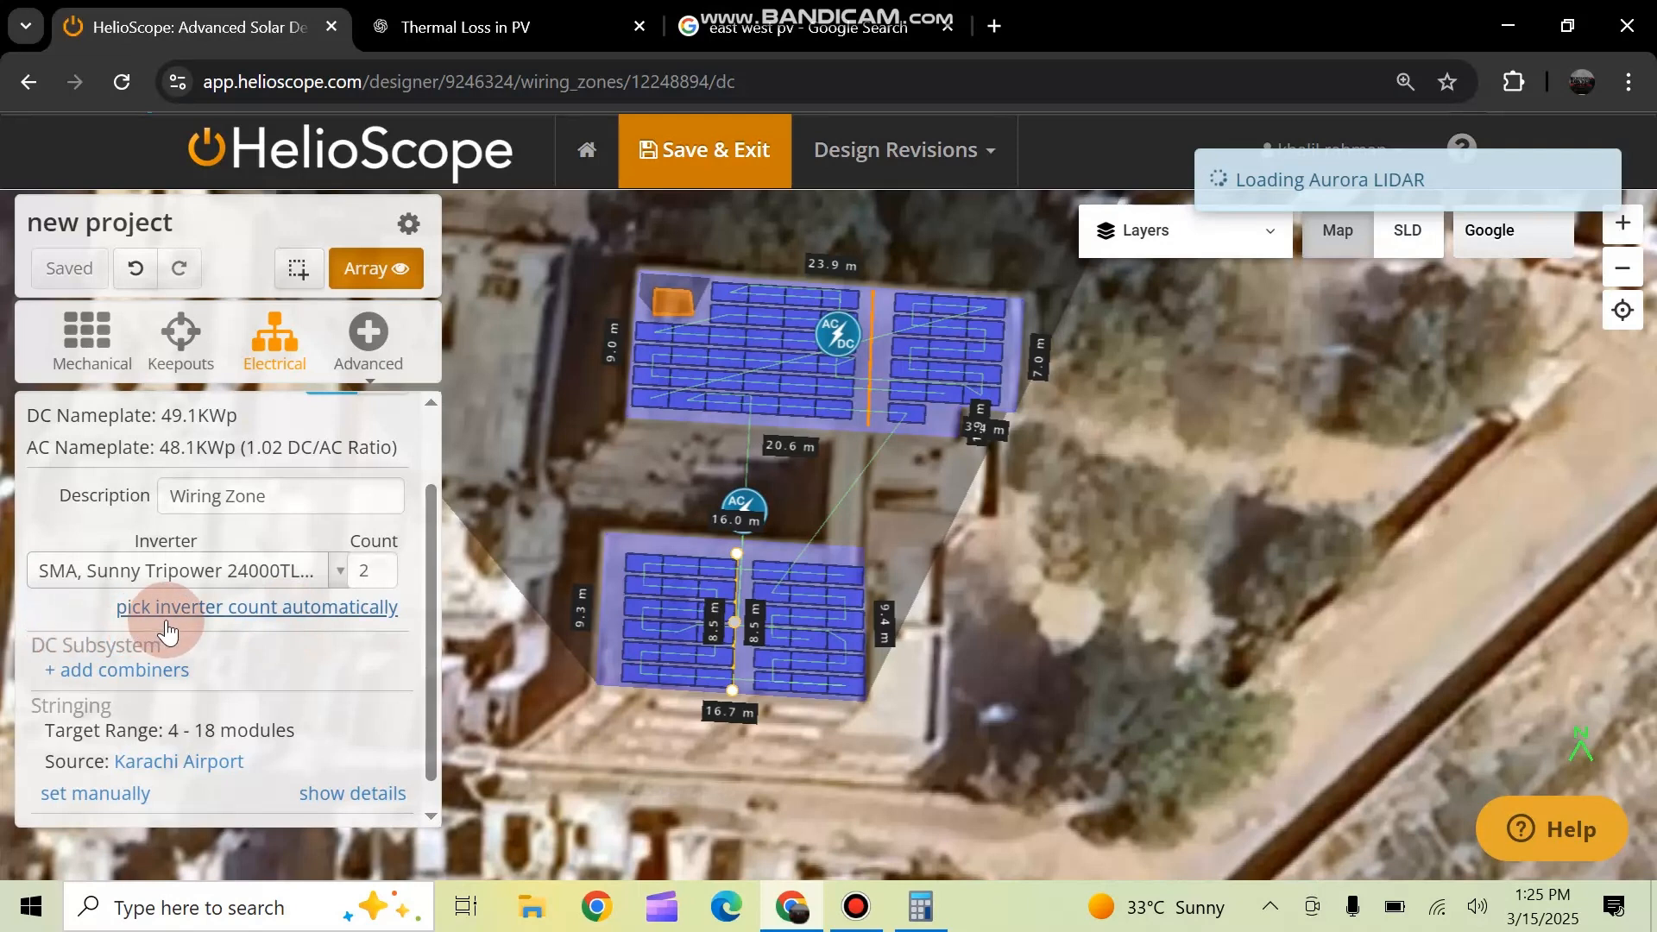
{"action": "left_click", "coordinate": [229, 608]}
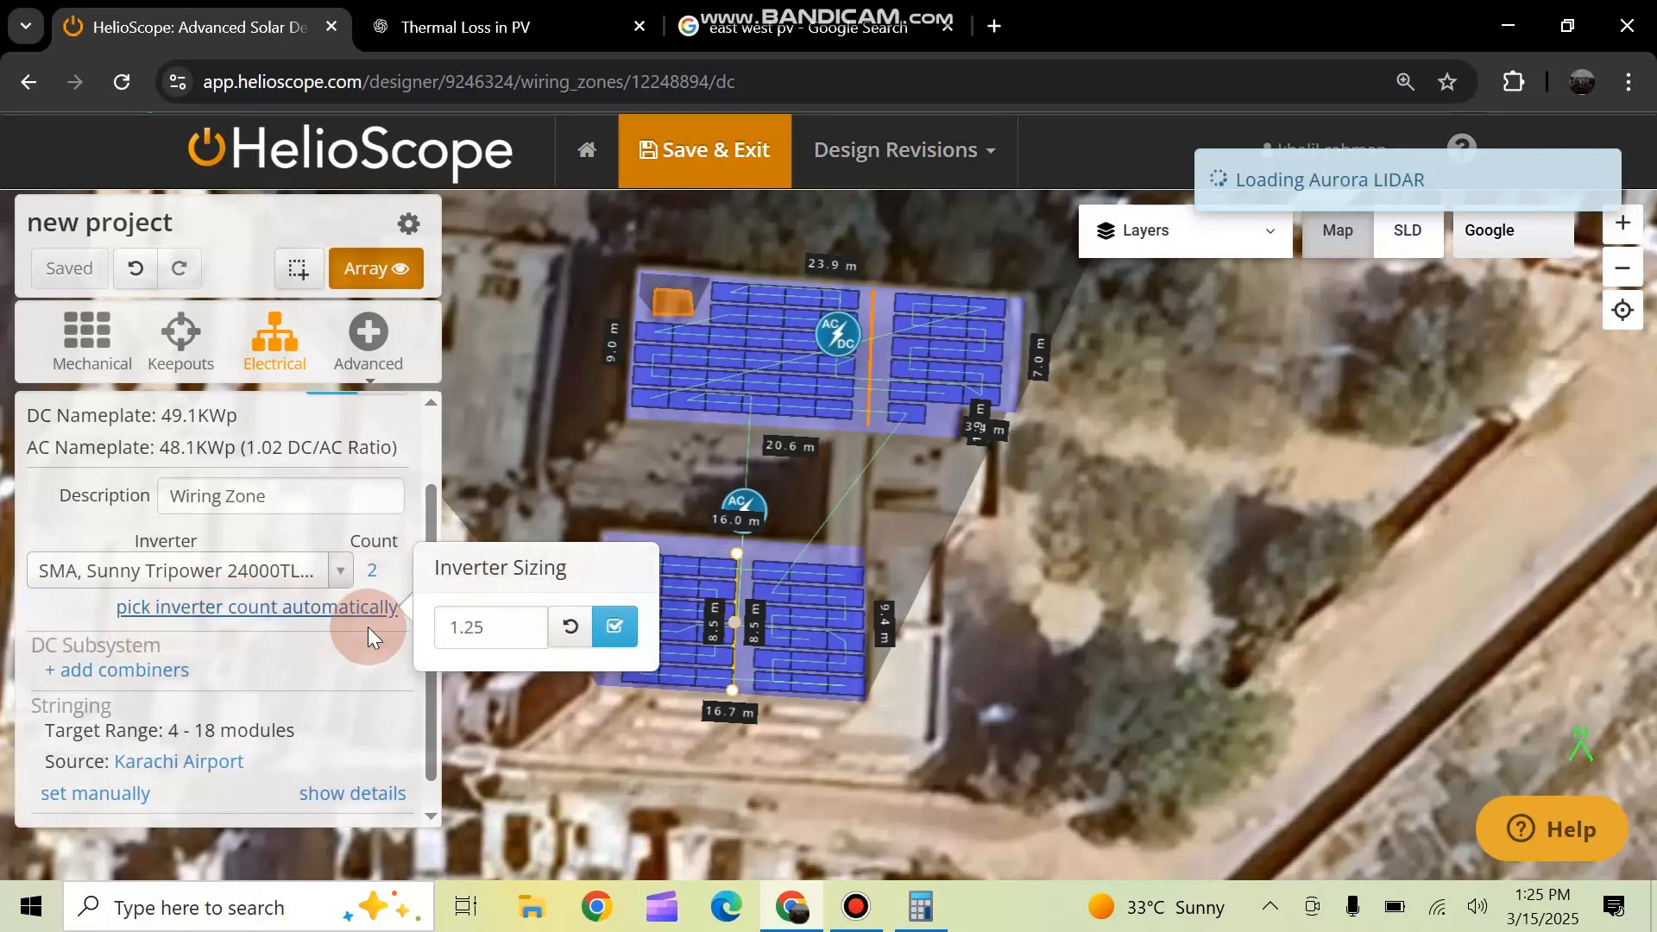
{"action": "left_click", "coordinate": [484, 626]}
{"action": "left_click", "coordinate": [490, 627]}
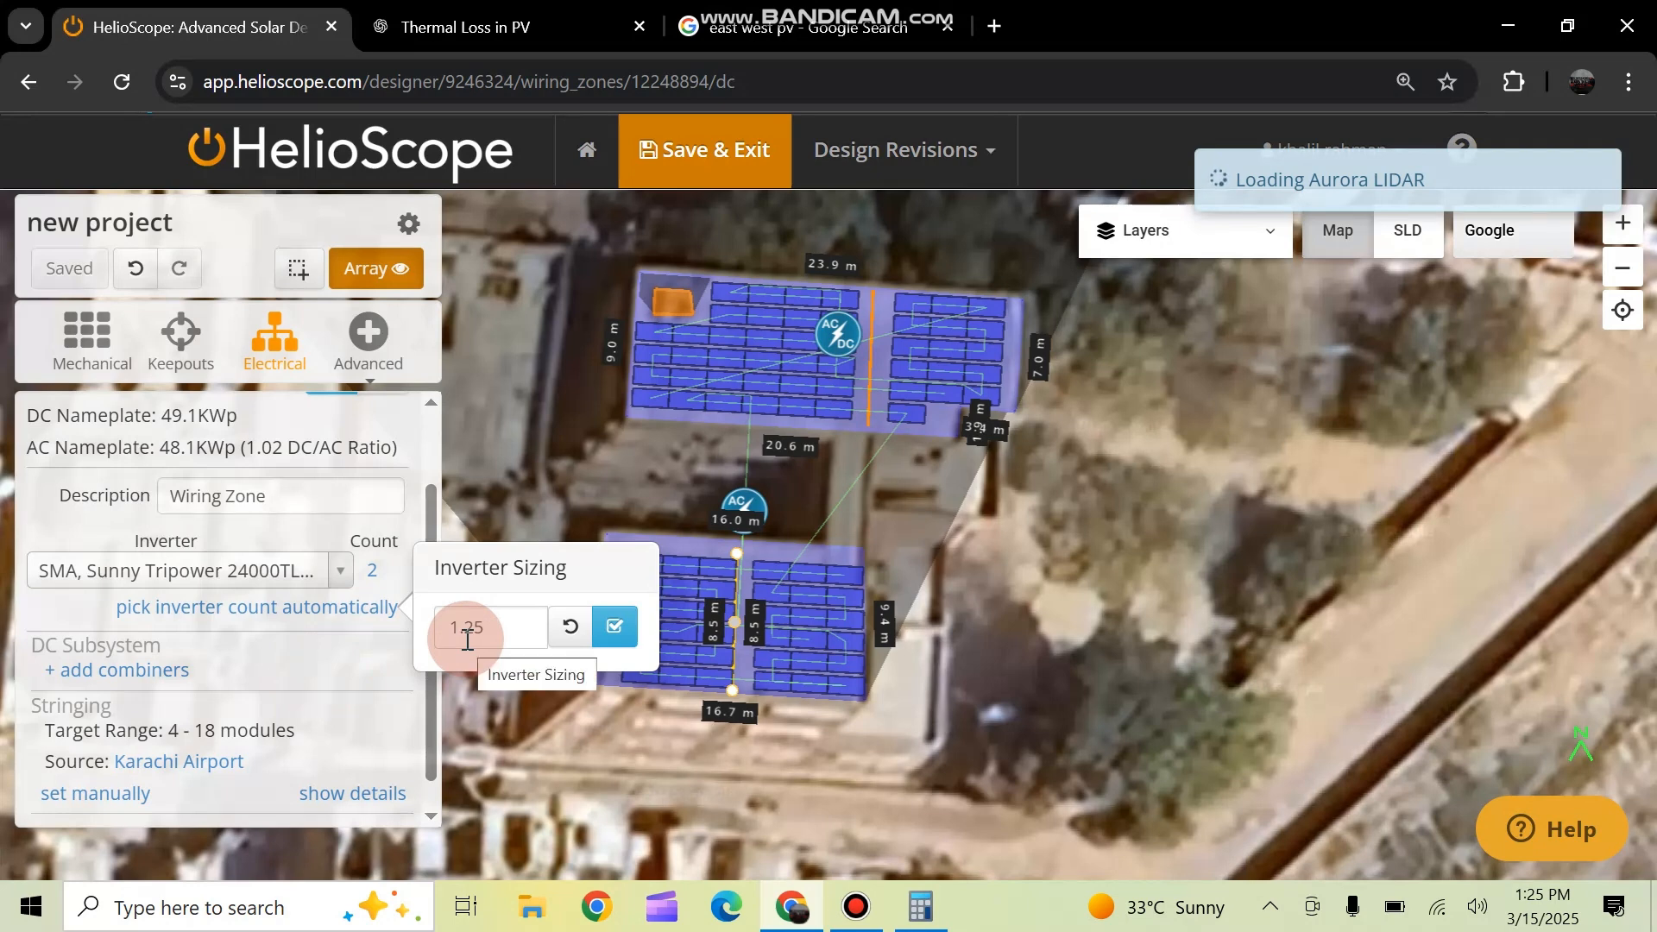
{"action": "left_click", "coordinate": [635, 643]}
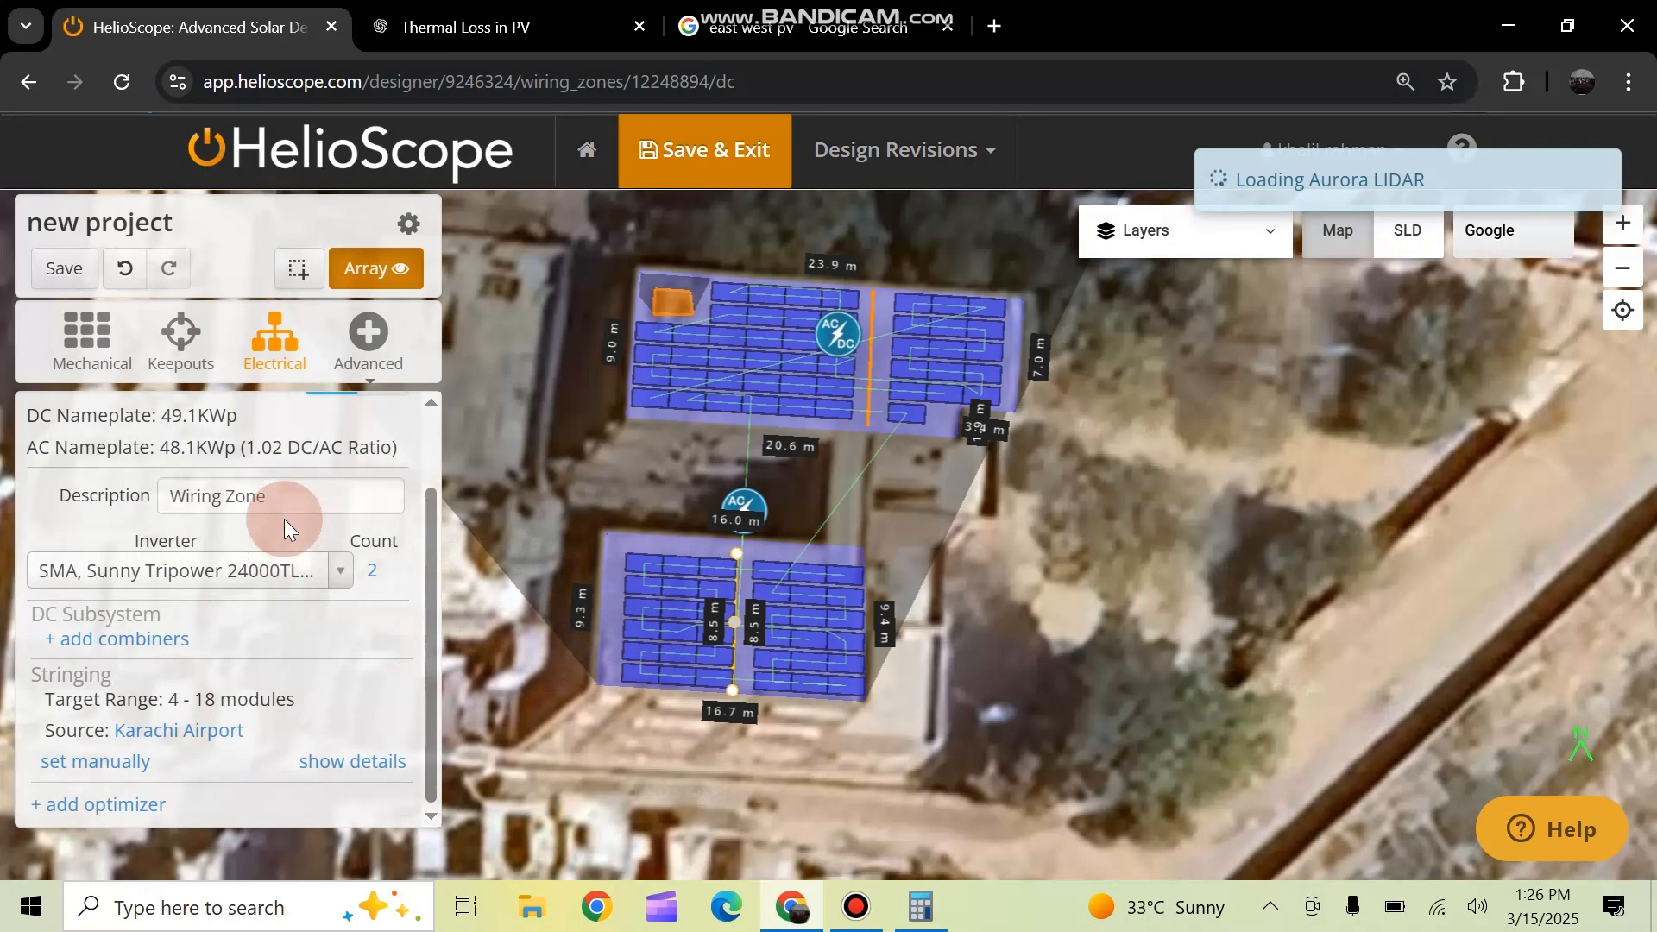
Check the wiring zone's DC and AC nameplate ratings and its DC/AC ratio
{"action": "left_click_drag", "start_coordinate": [159, 417], "coordinate": [197, 417]}
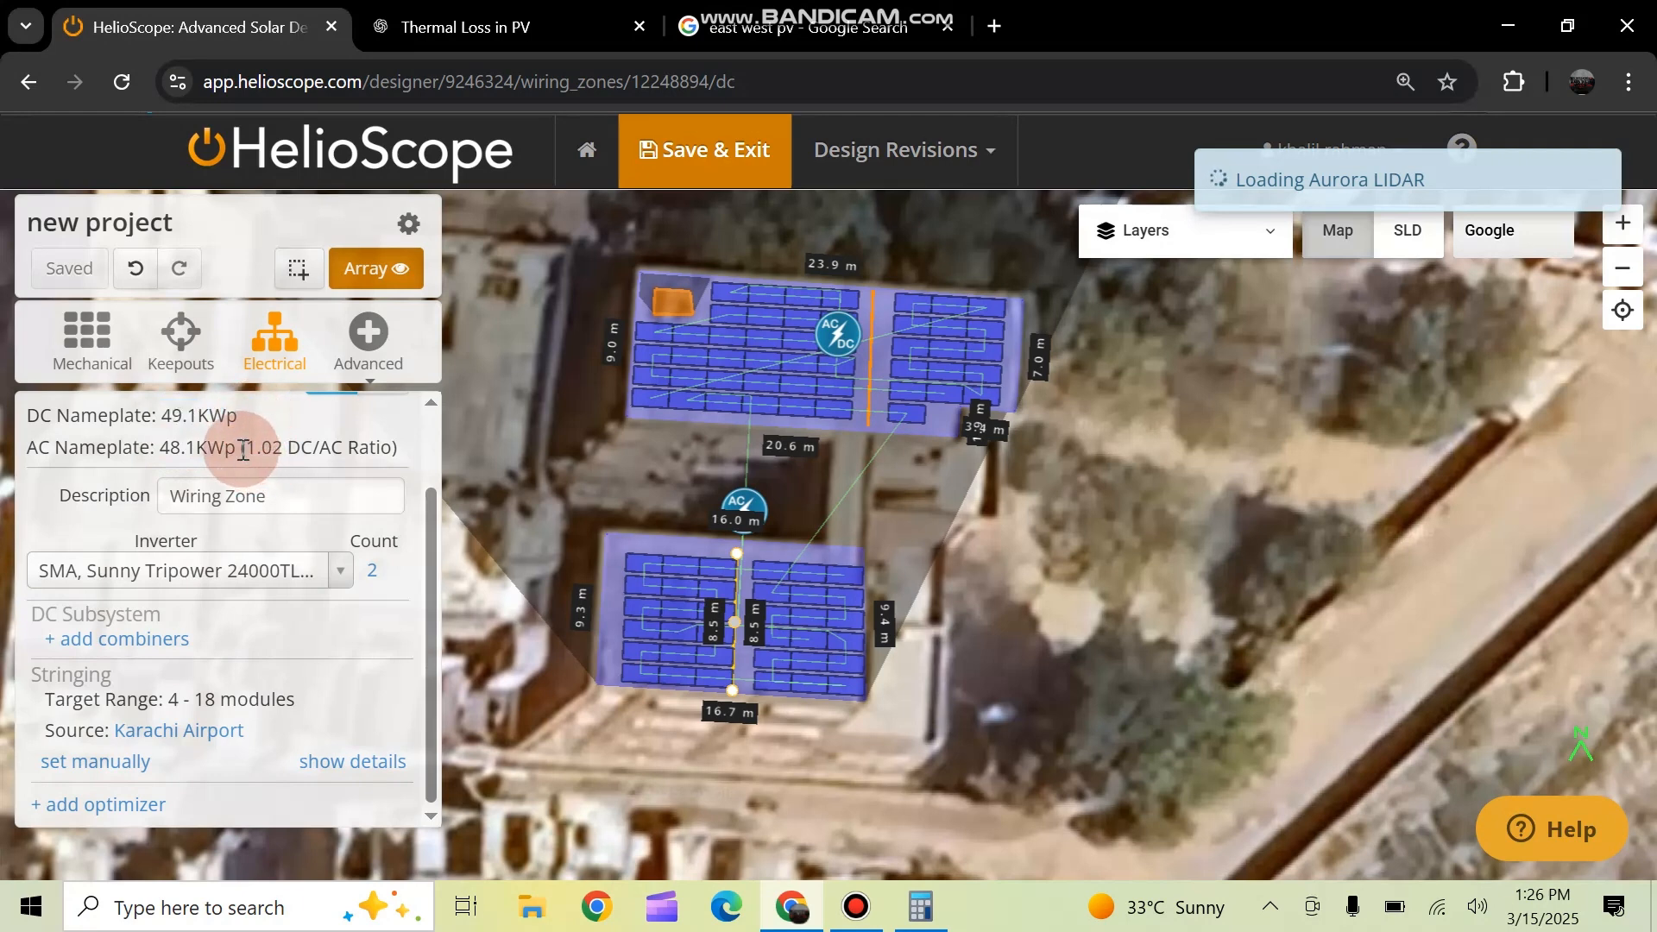
{"action": "left_click_drag", "start_coordinate": [243, 450], "coordinate": [286, 448]}
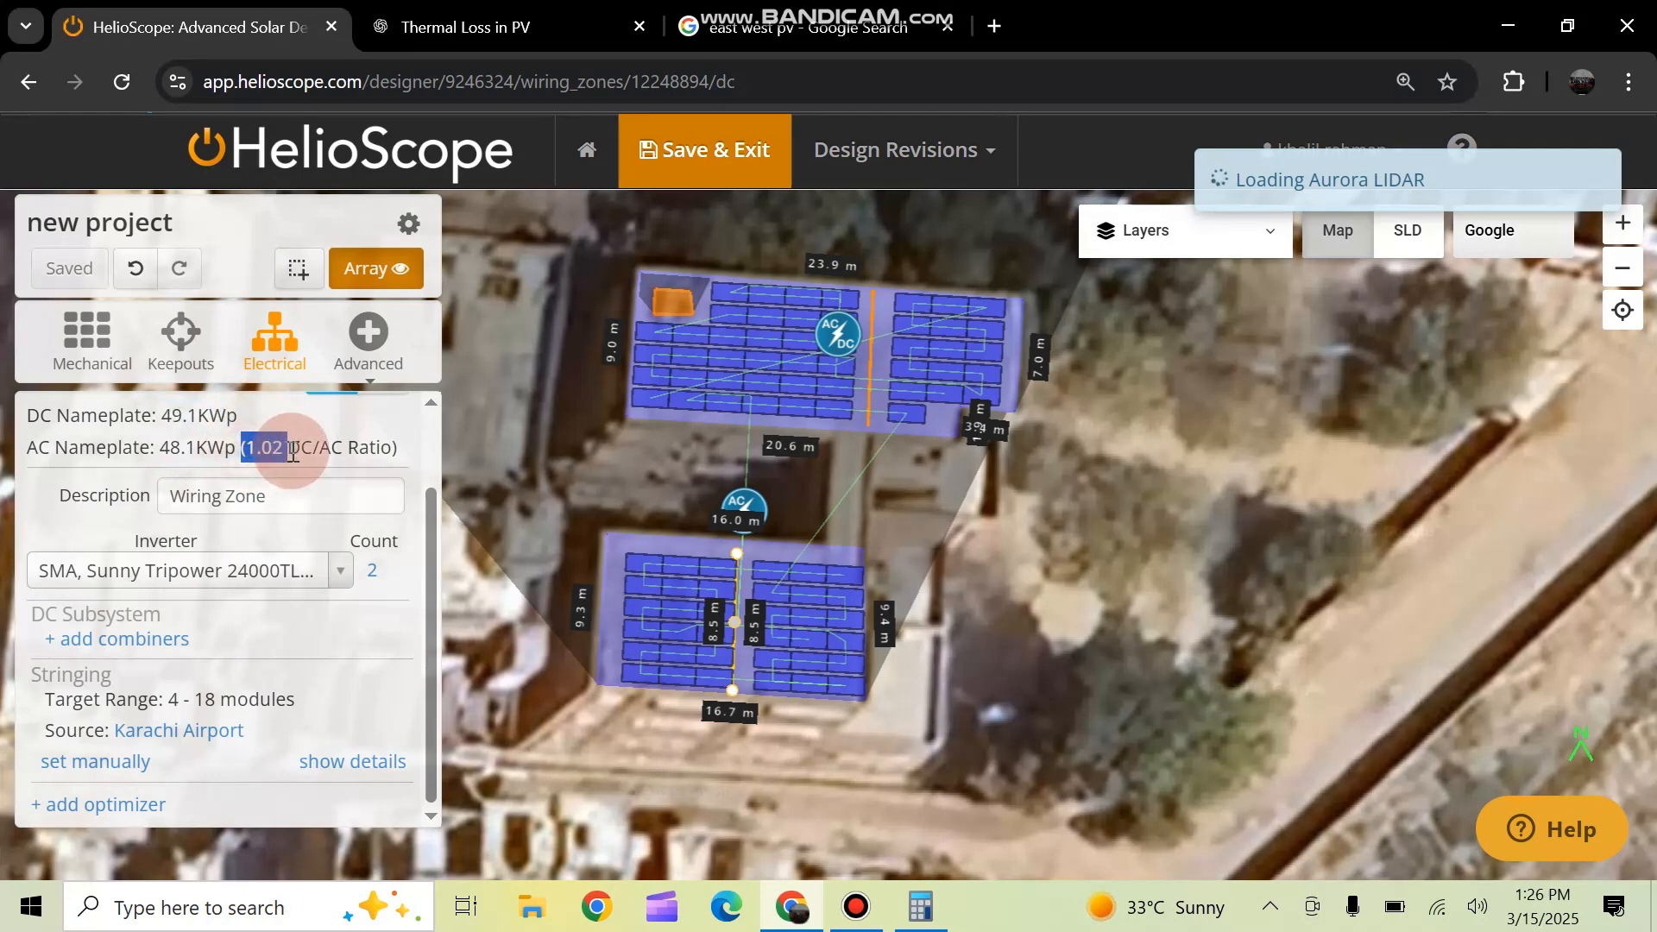
{"action": "left_click", "coordinate": [414, 447]}
{"action": "left_click", "coordinate": [151, 638]}
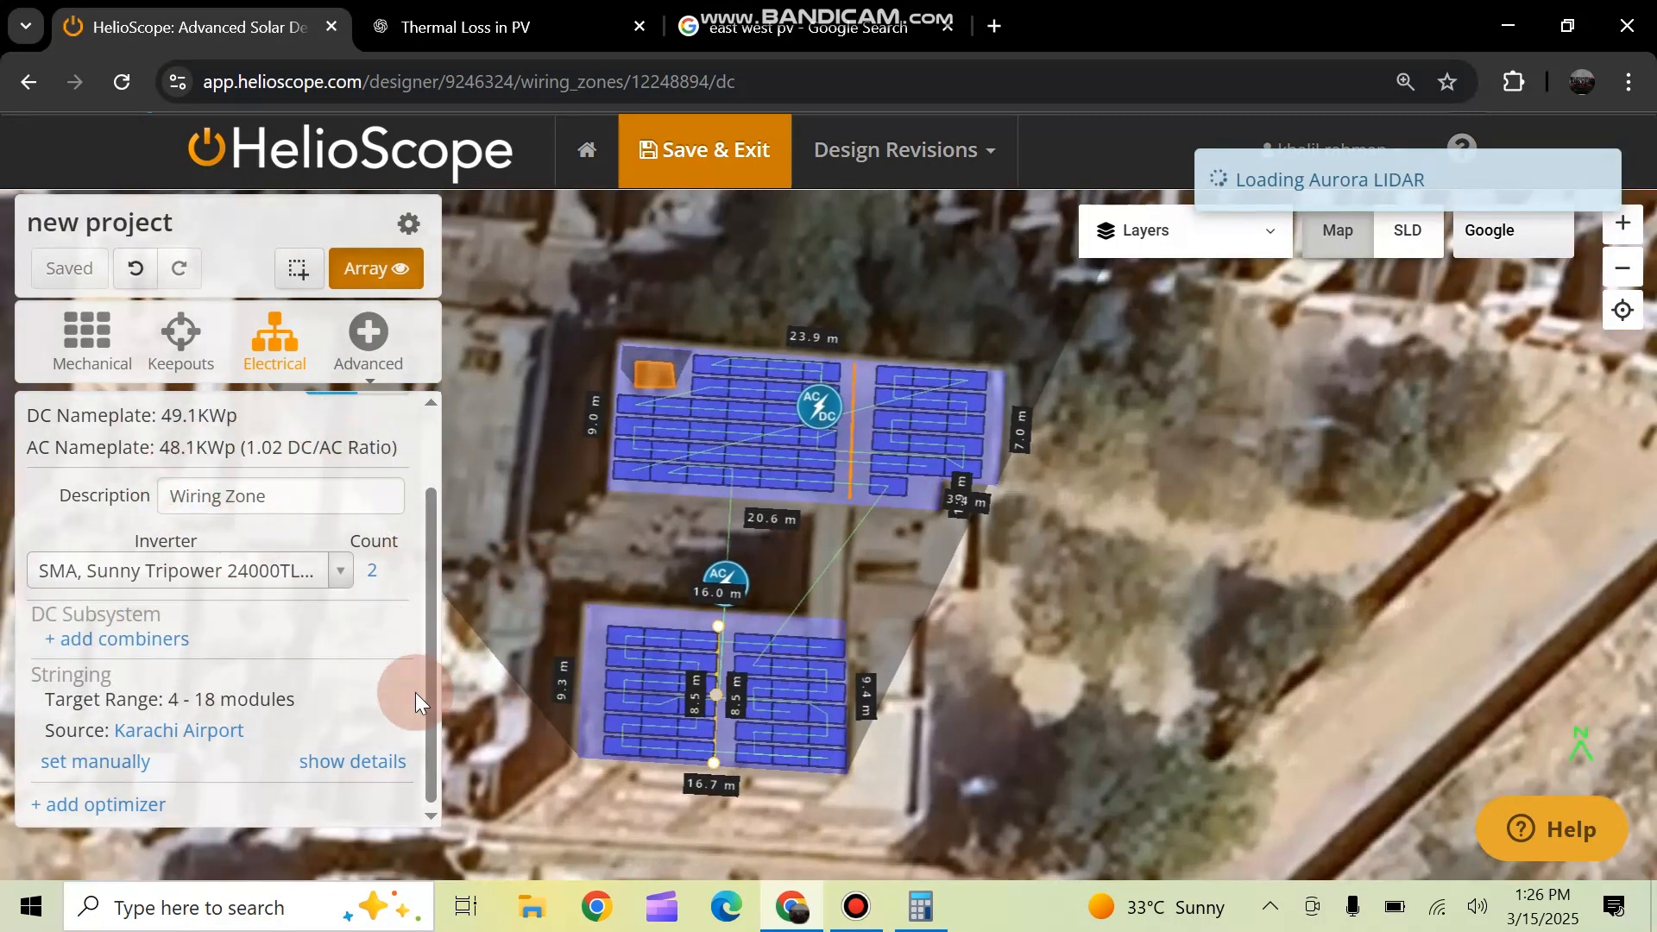
Place both inverters one above the other on the keepout walkway of Field Segment 1
{"action": "left_click_drag", "start_coordinate": [751, 535], "coordinate": [666, 553]}
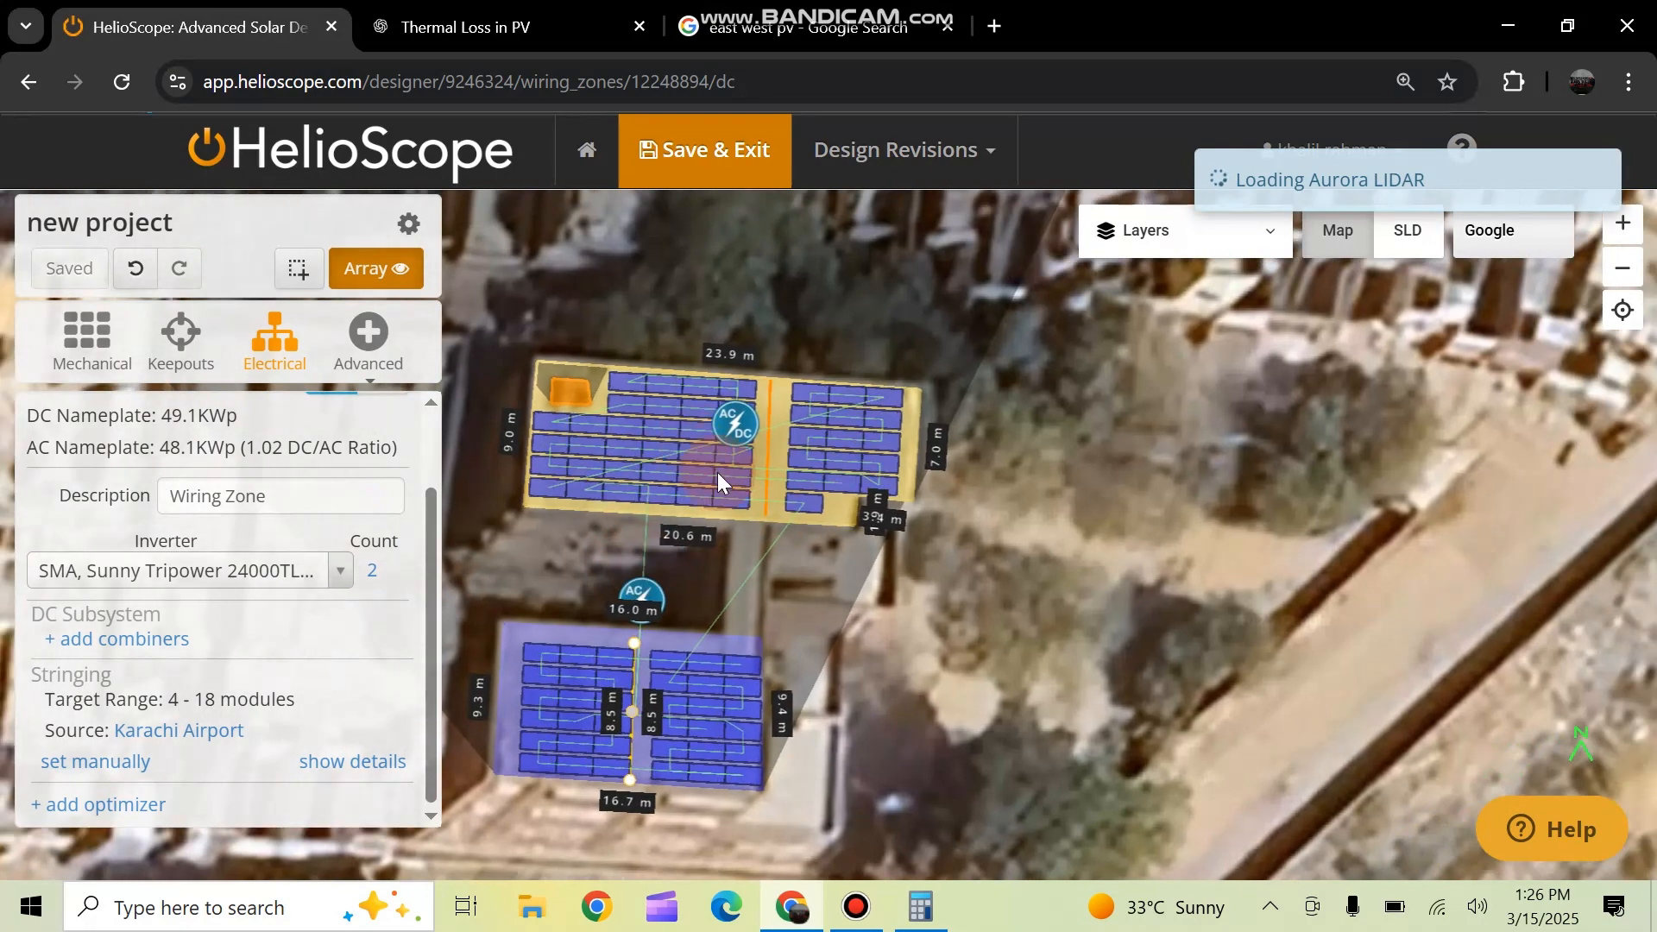
{"action": "left_click", "coordinate": [633, 604]}
{"action": "left_click_drag", "start_coordinate": [640, 597], "coordinate": [770, 448]}
{"action": "left_click", "coordinate": [701, 511]}
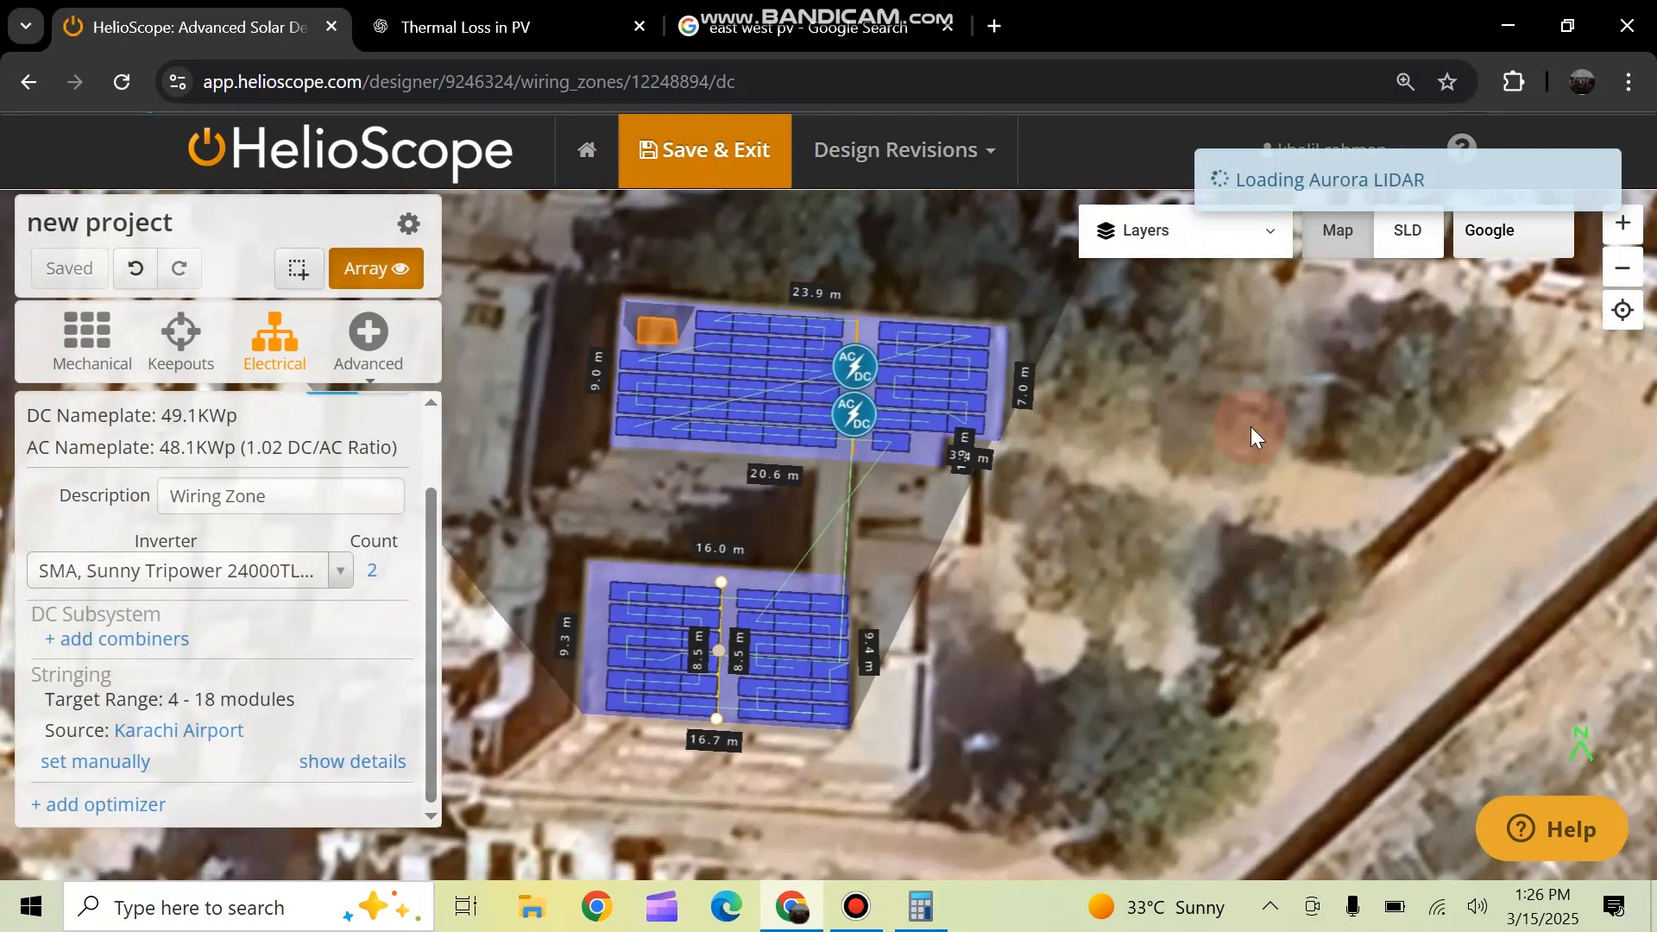
Display the design's single-line diagram and examine it from the module strings through to the grid connection and specification tables
{"action": "left_click", "coordinate": [1408, 231]}
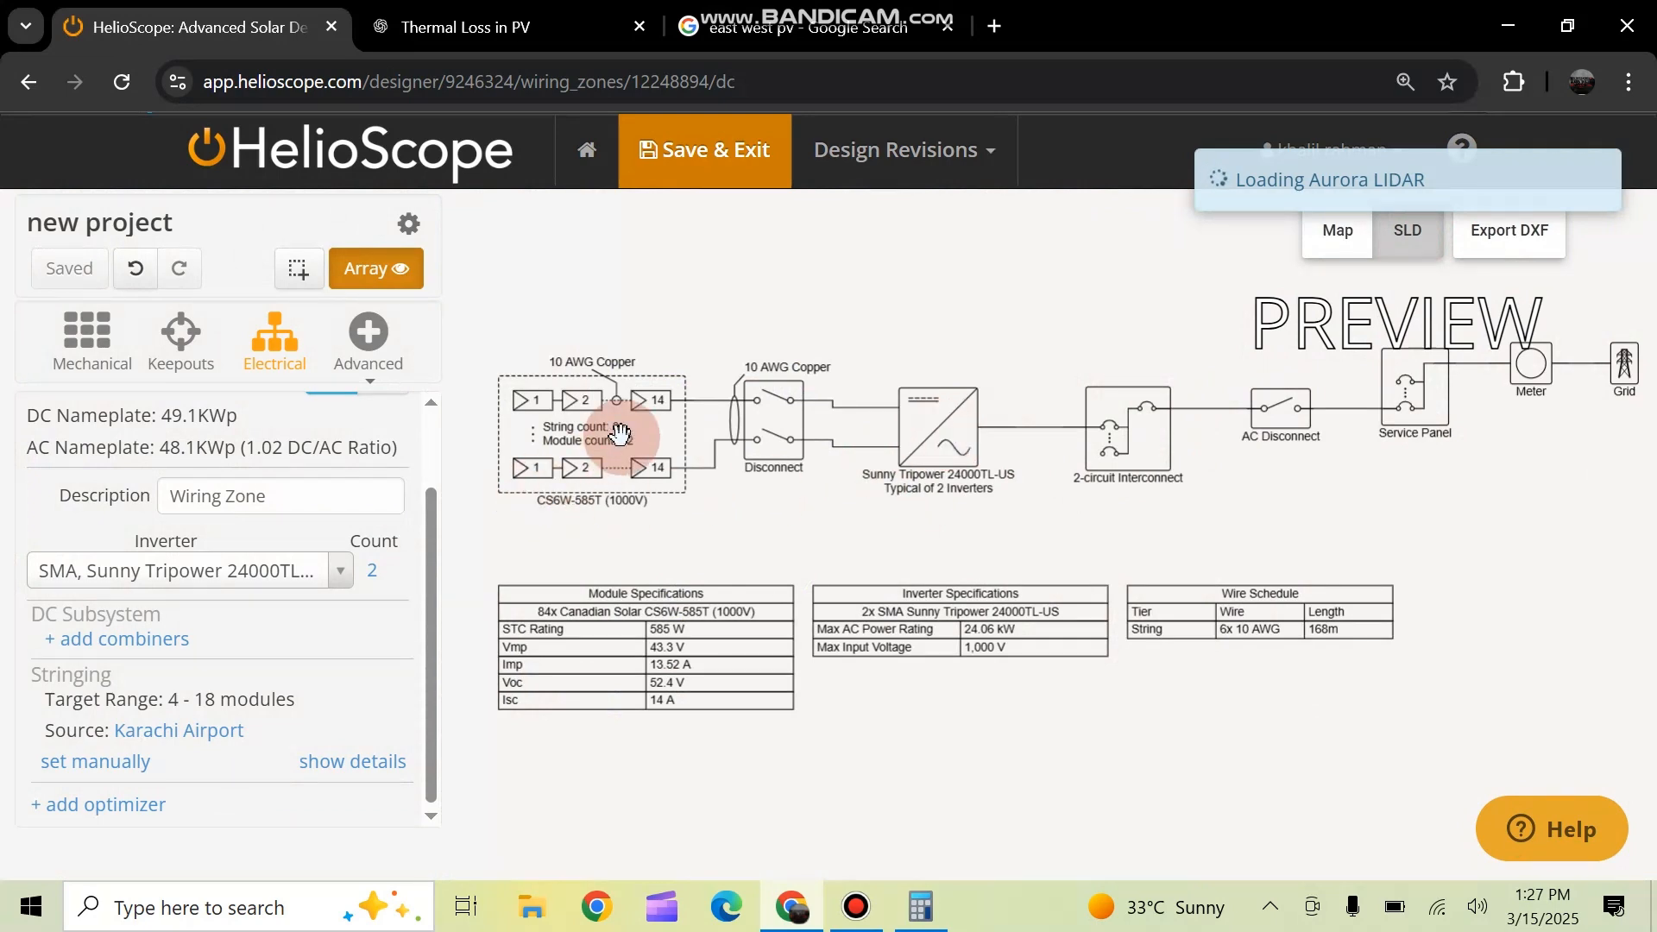
{"action": "scroll", "coordinate": [565, 445], "scroll_direction": "up", "scroll_amount": 1}
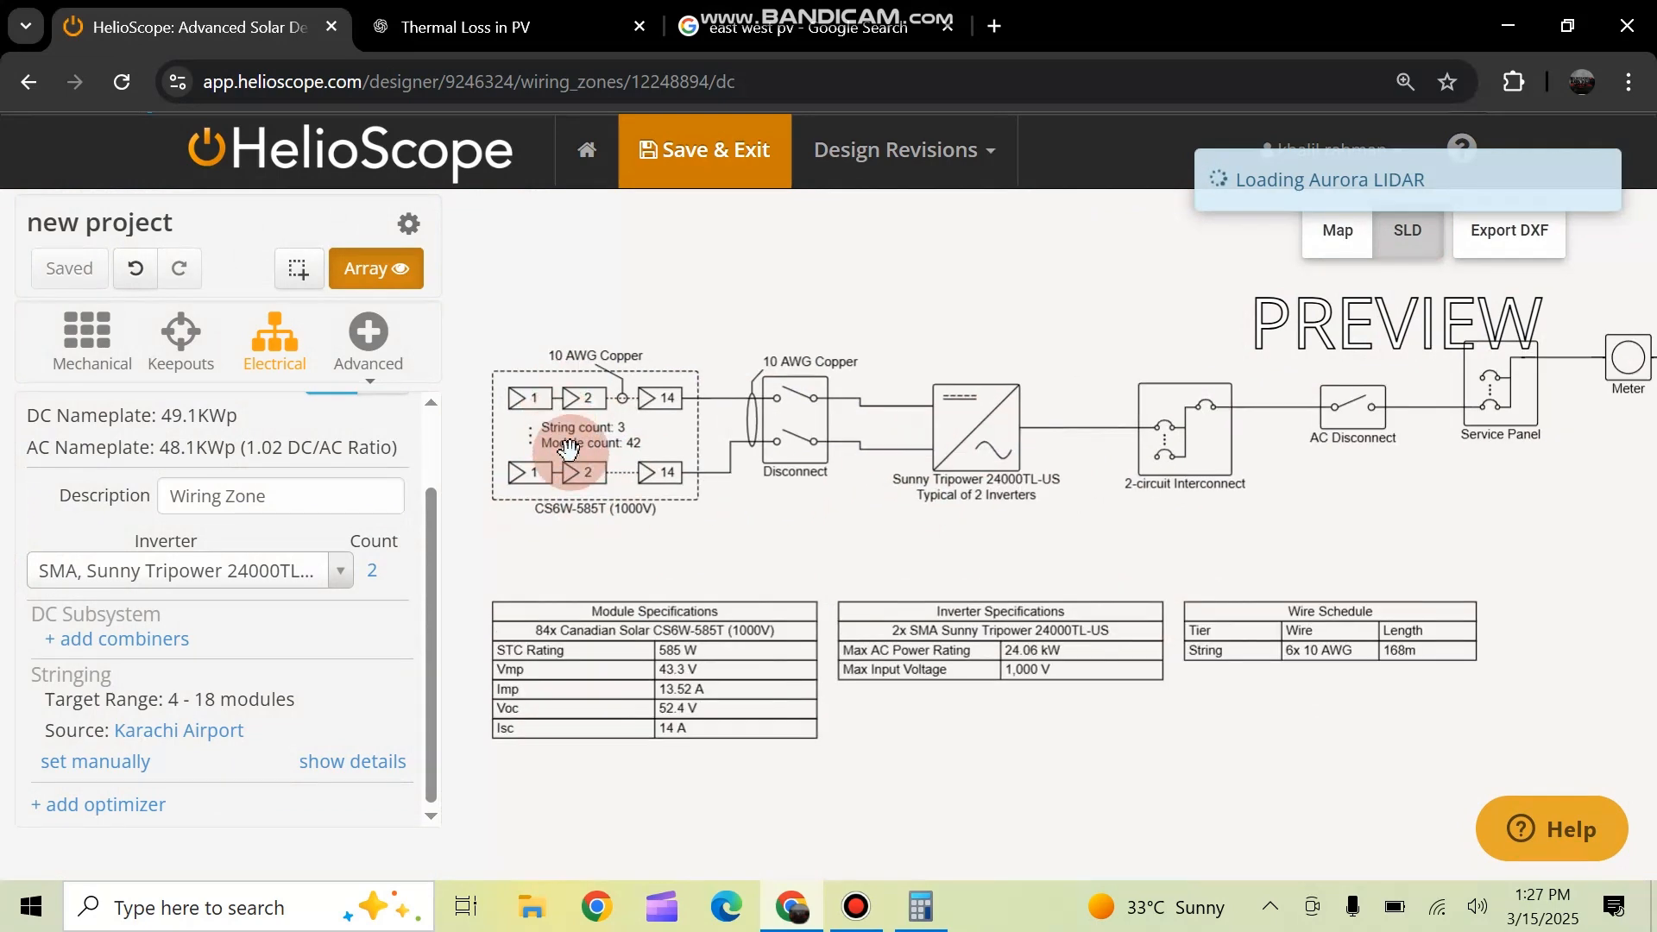
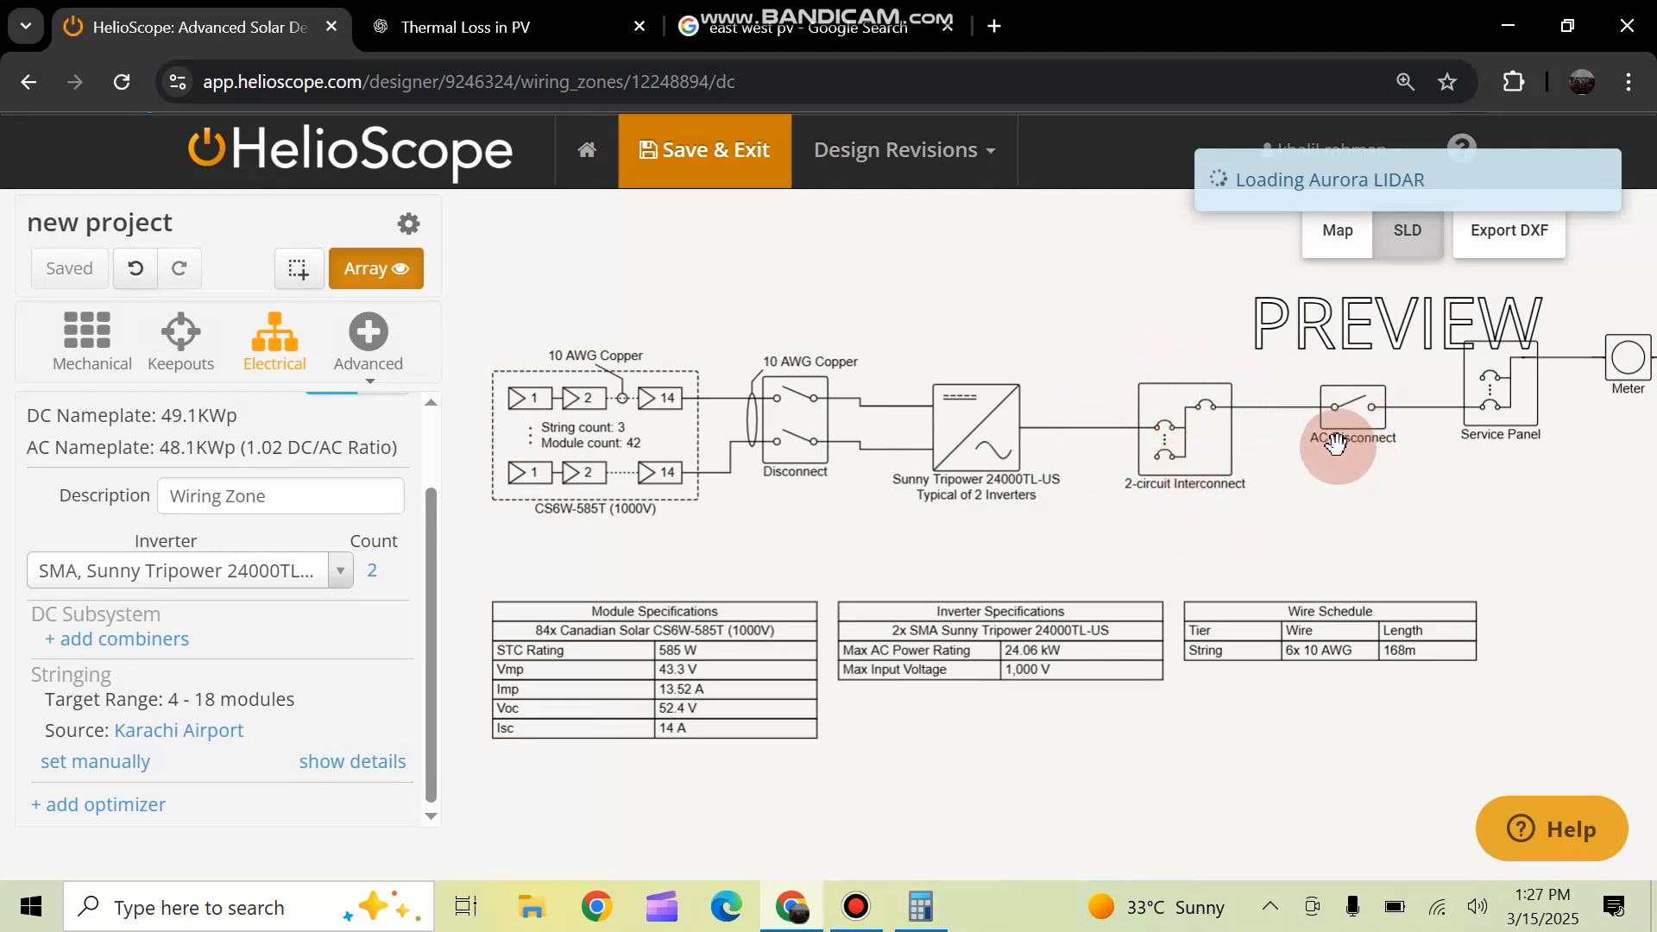
{"action": "left_click_drag", "start_coordinate": [1416, 464], "coordinate": [1122, 585]}
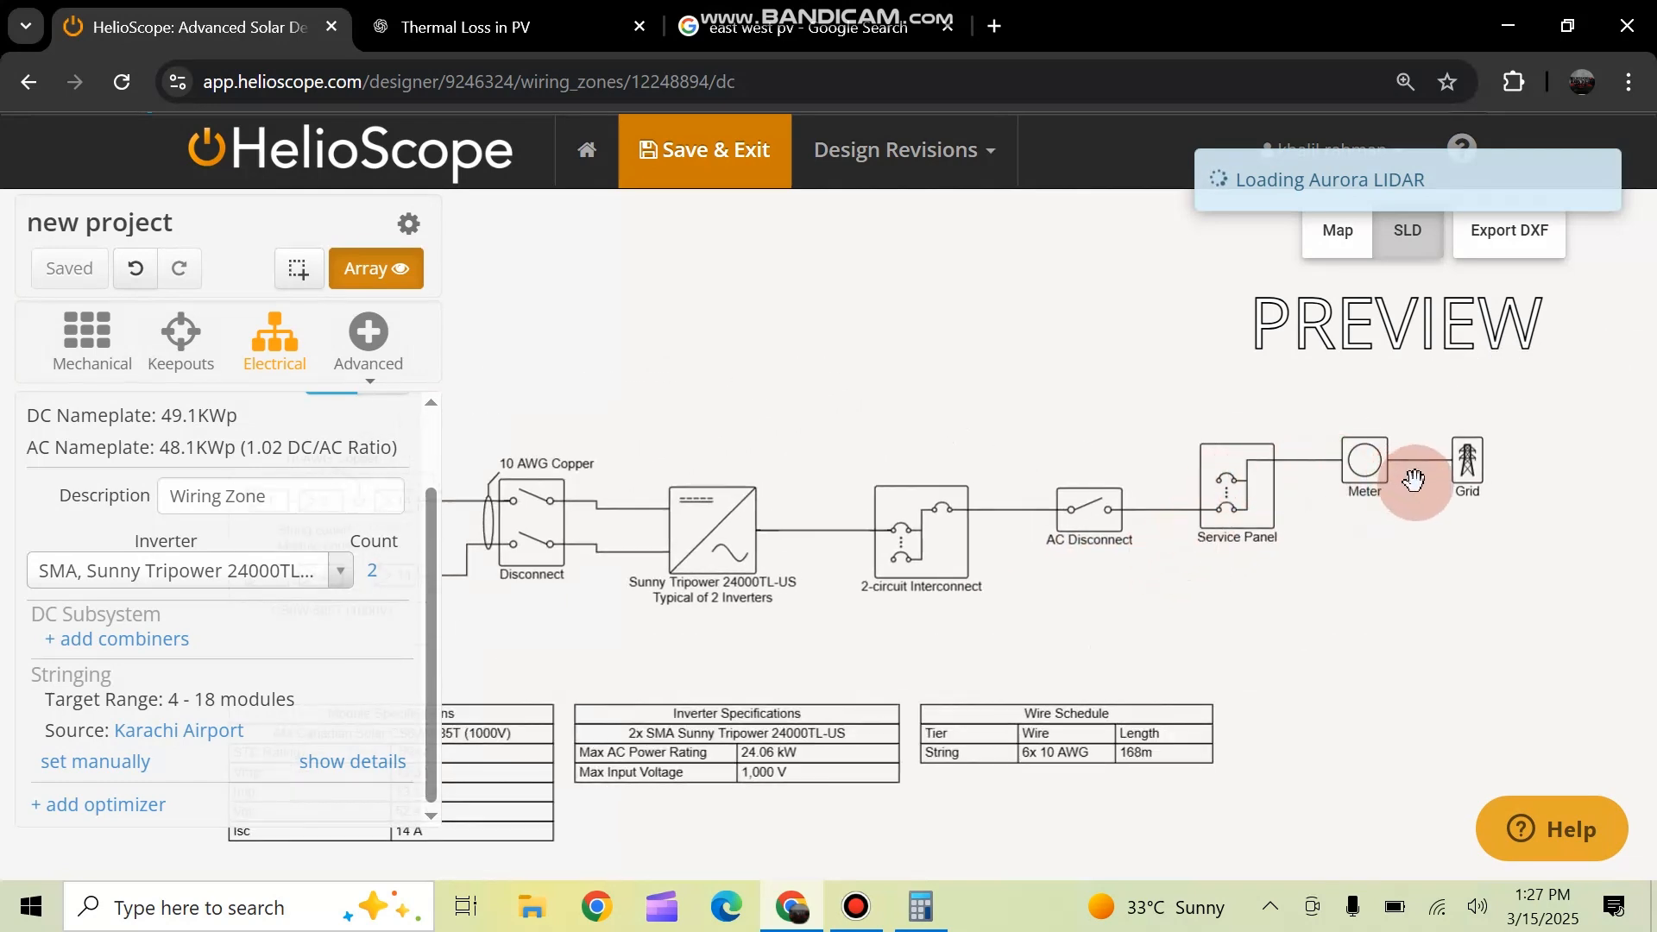
{"action": "scroll", "coordinate": [1256, 523], "scroll_direction": "down", "scroll_amount": 1}
{"action": "left_click_drag", "start_coordinate": [803, 640], "coordinate": [1058, 600]}
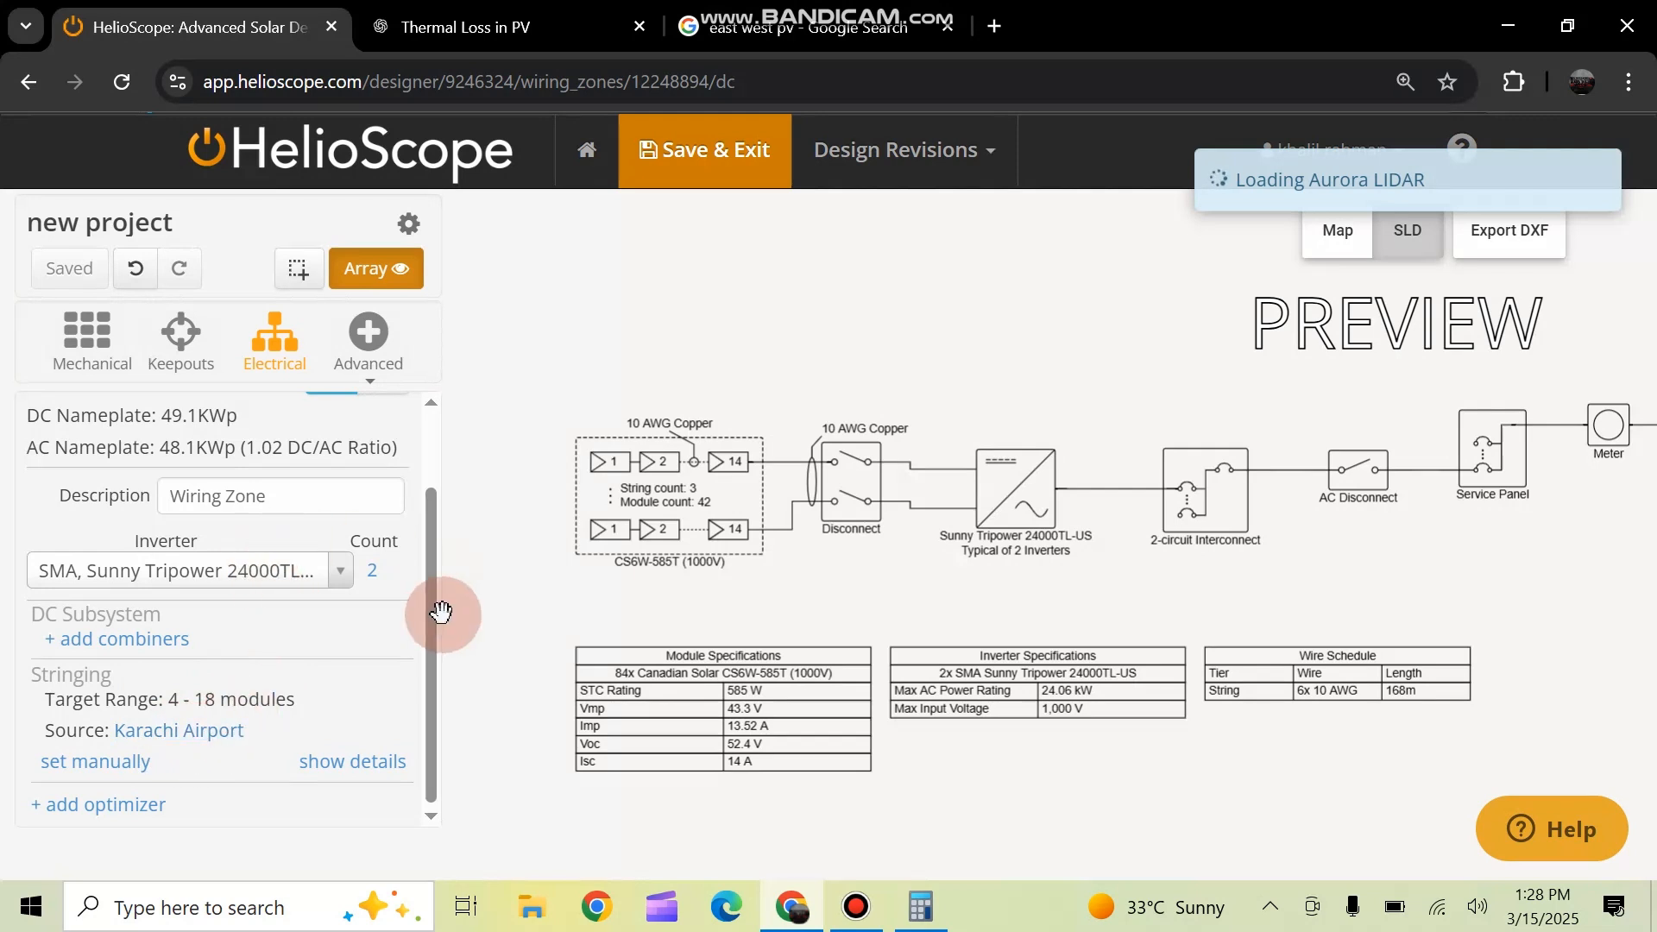
Review the wiring zone's target range of modules per string in the stringing settings
{"action": "left_click_drag", "start_coordinate": [46, 699], "coordinate": [172, 699]}
{"action": "left_click", "coordinate": [332, 690]}
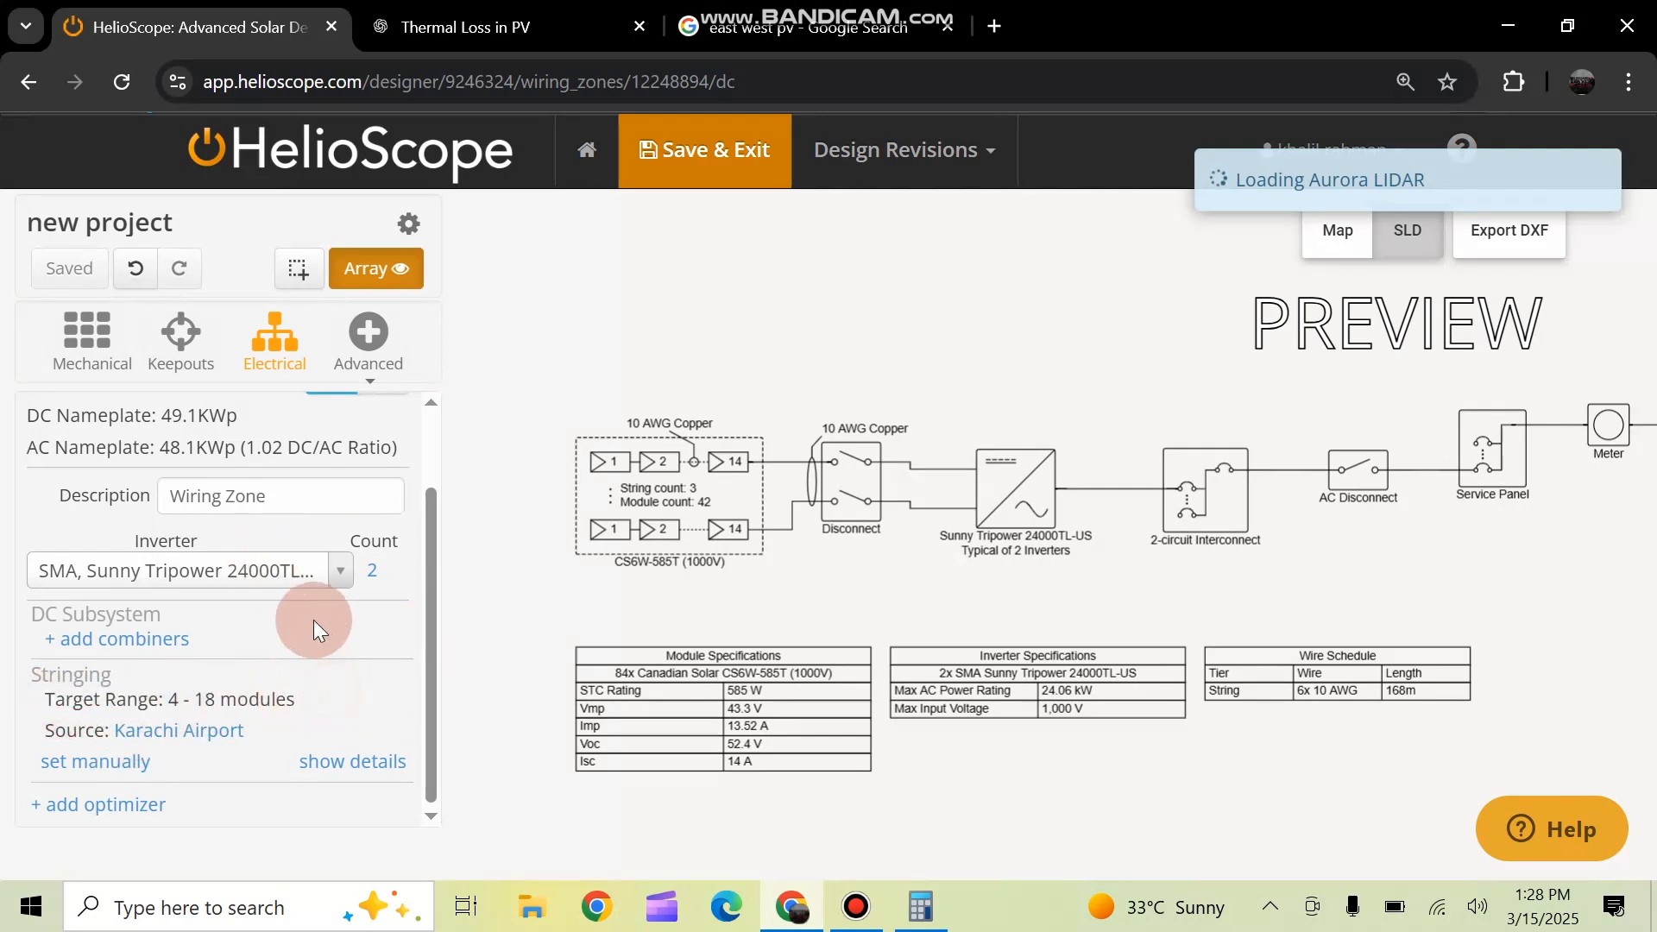
{"action": "left_click", "coordinate": [222, 704]}
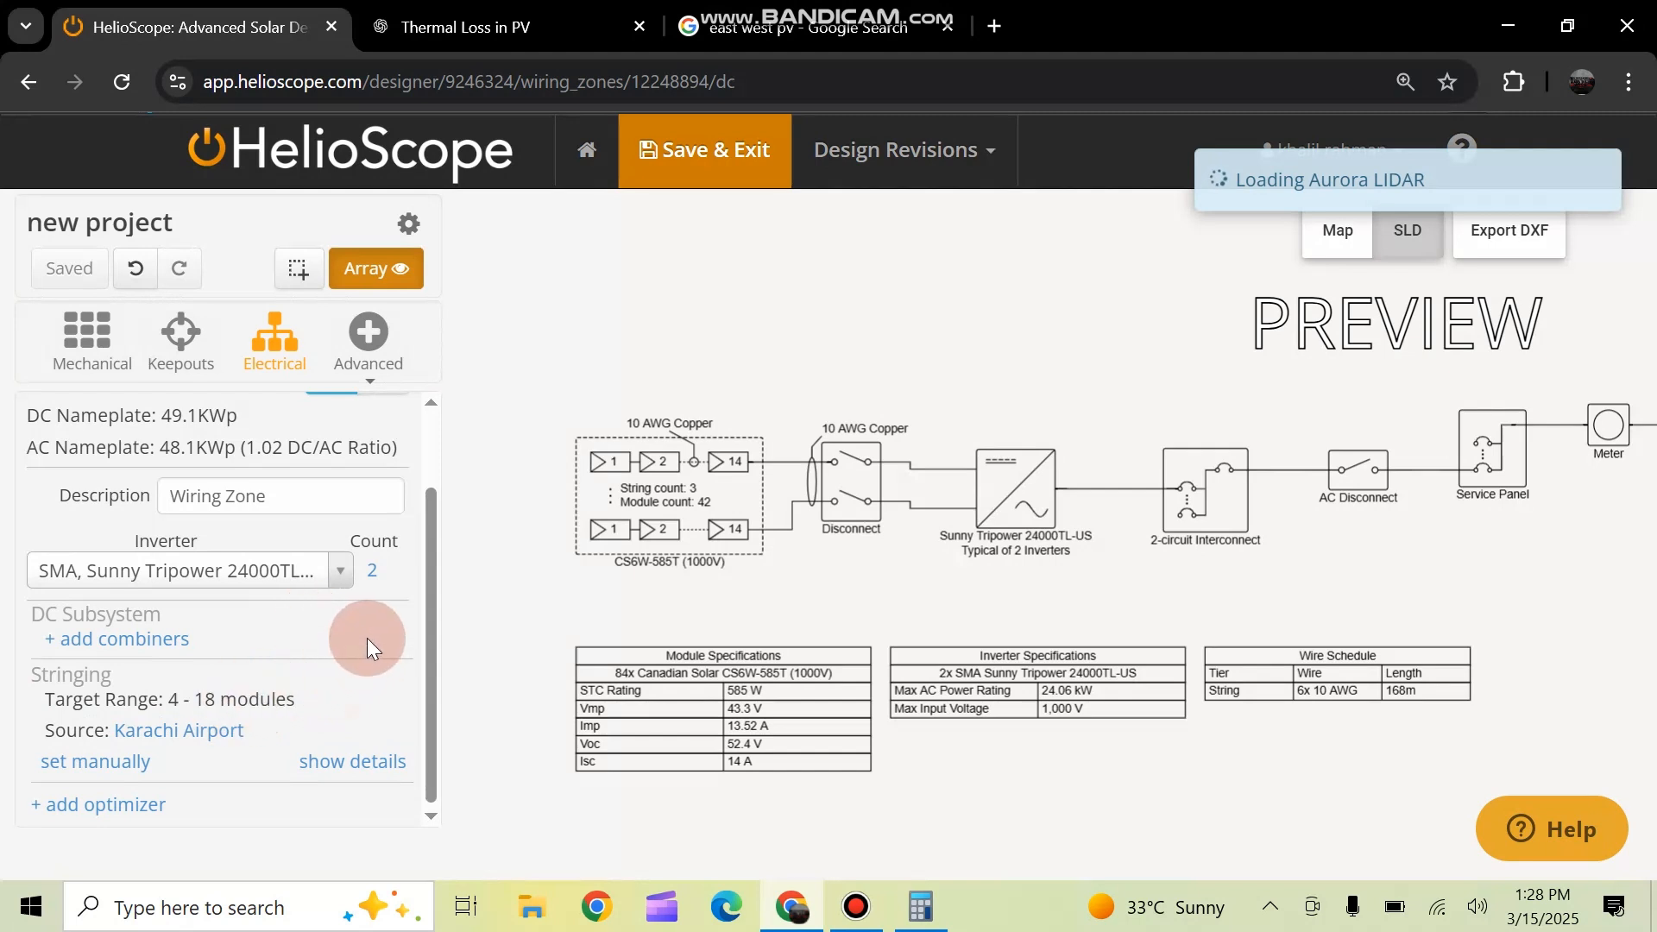
{"action": "left_click", "coordinate": [192, 705]}
{"action": "left_click_drag", "start_coordinate": [164, 701], "coordinate": [213, 708]}
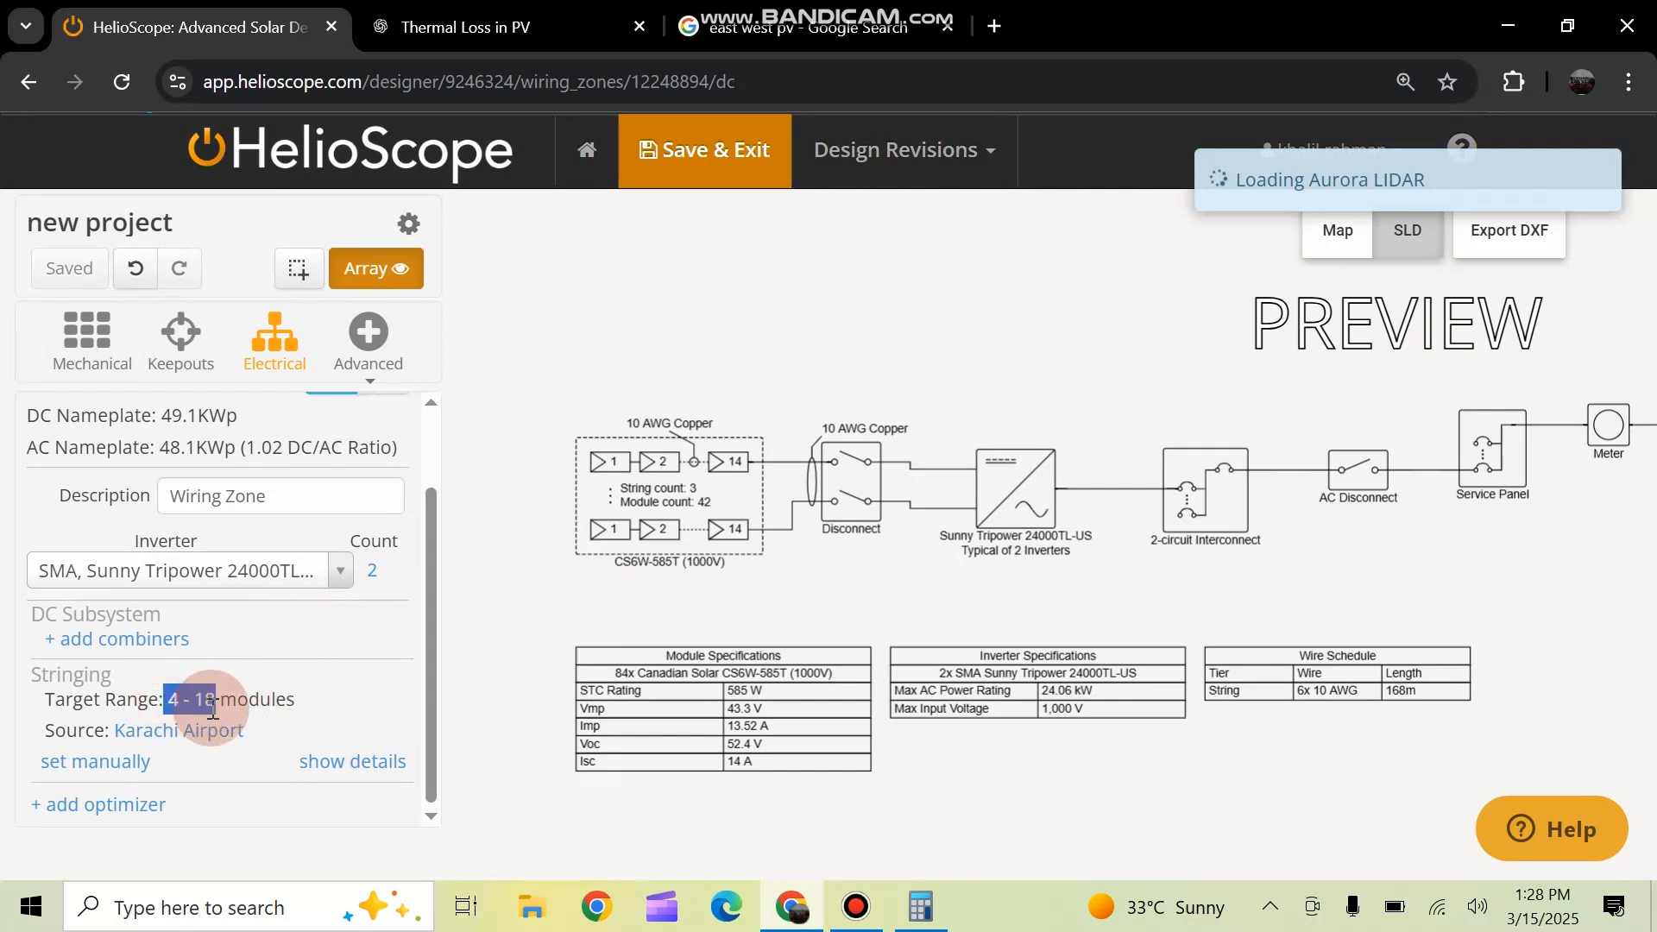
{"action": "left_click", "coordinate": [344, 696]}
{"action": "left_click", "coordinate": [282, 693]}
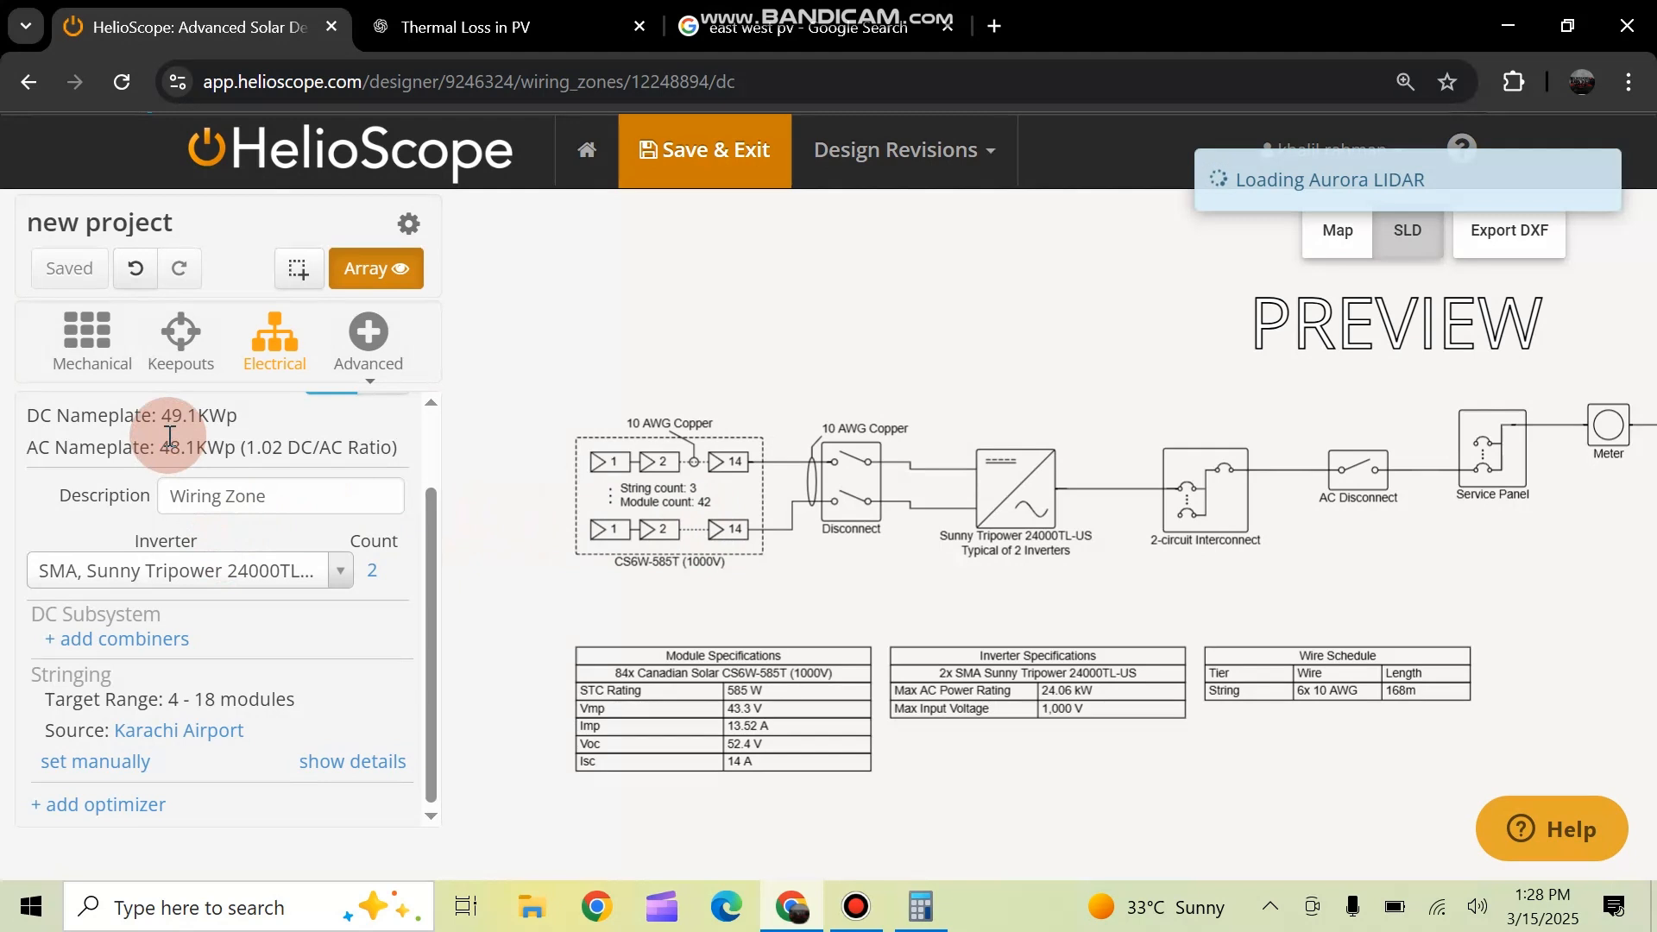
Check the module counts and power of both field segments, and return to the wiring zone's electrical settings
{"action": "left_click", "coordinate": [126, 364]}
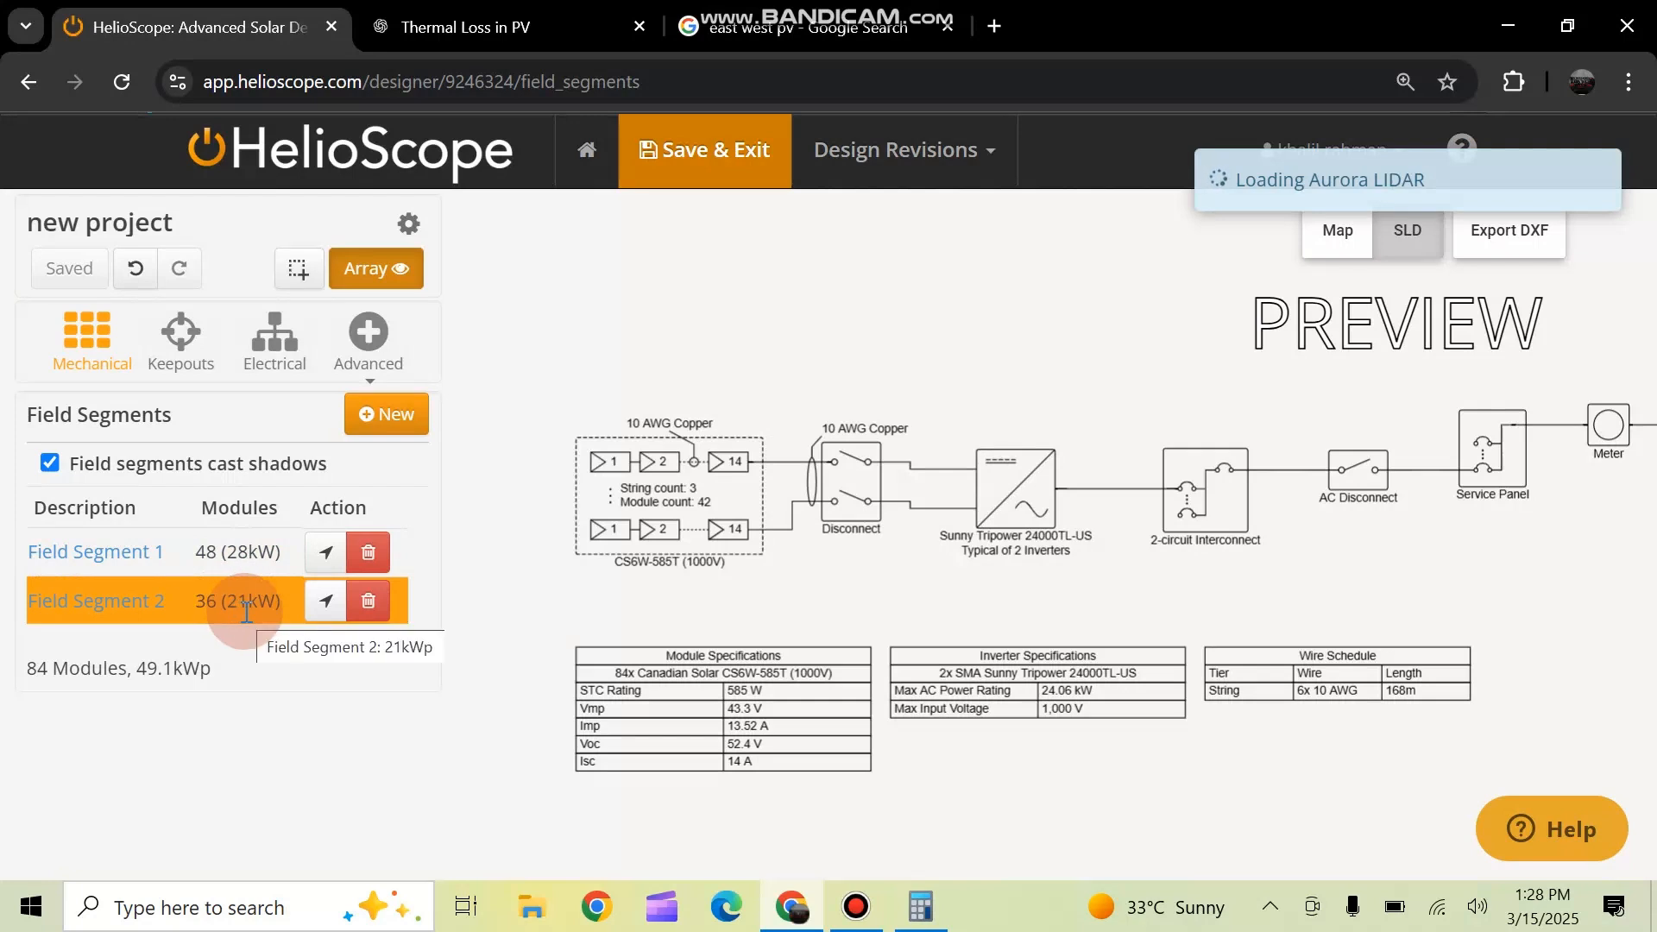
{"action": "left_click", "coordinate": [272, 338]}
{"action": "left_click", "coordinate": [727, 519]}
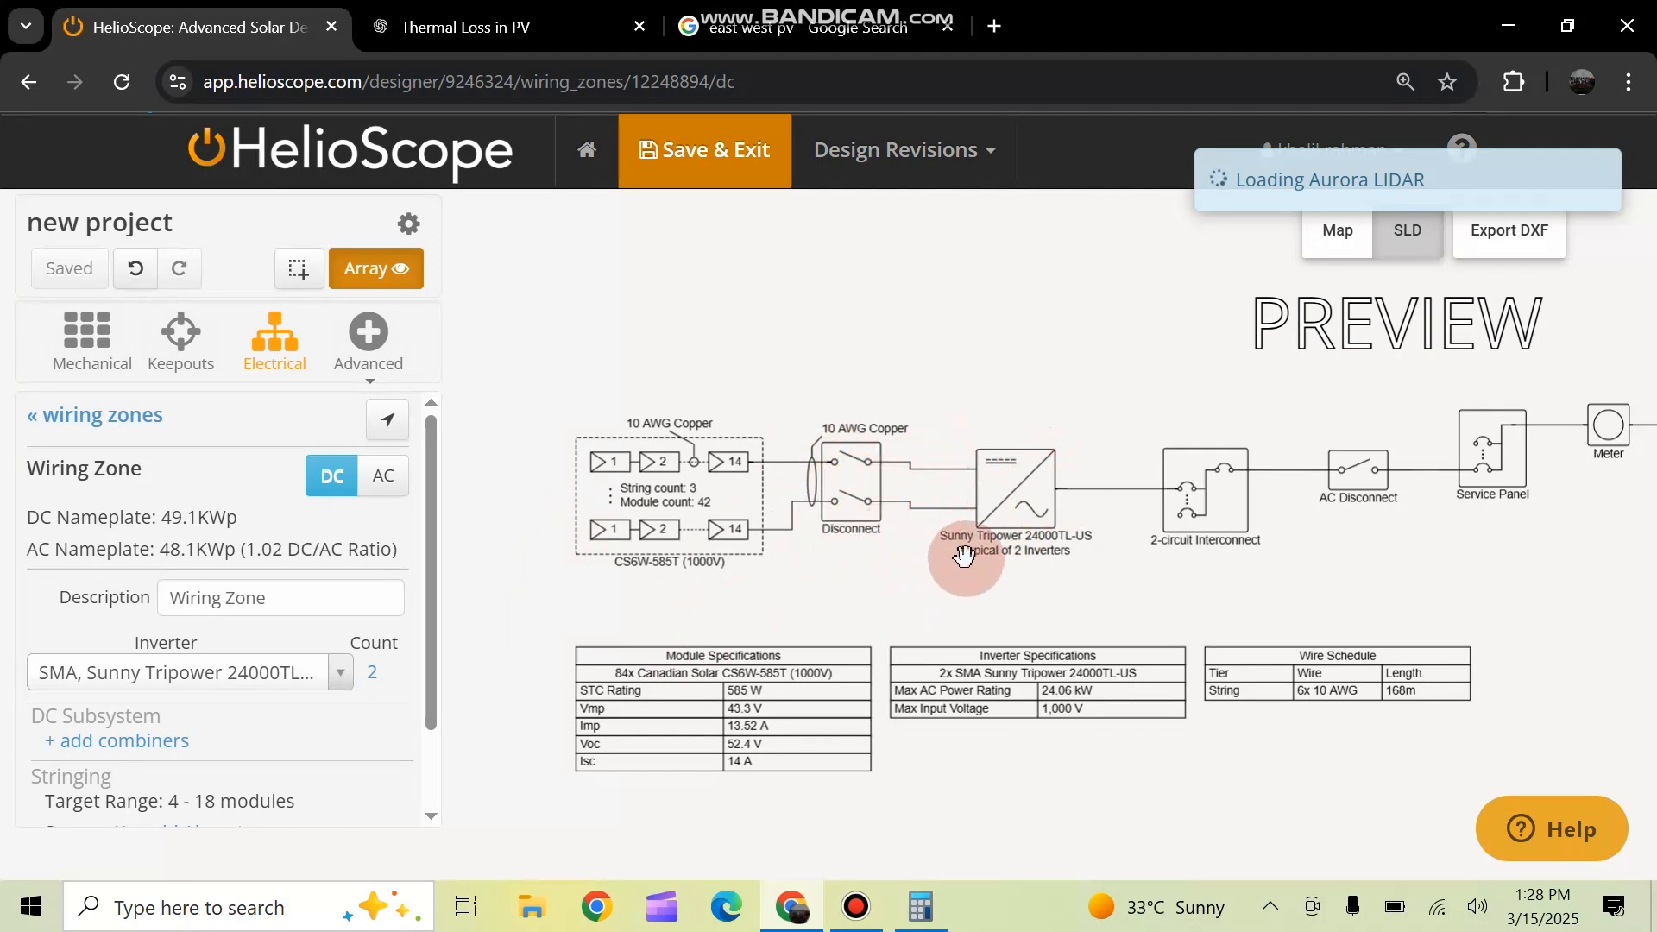
Examine the Karachi Airport string calculations, including module voltages, inverter voltage limits and the recommended maximum string length
{"action": "scroll", "coordinate": [190, 691], "scroll_direction": "down", "scroll_amount": 1}
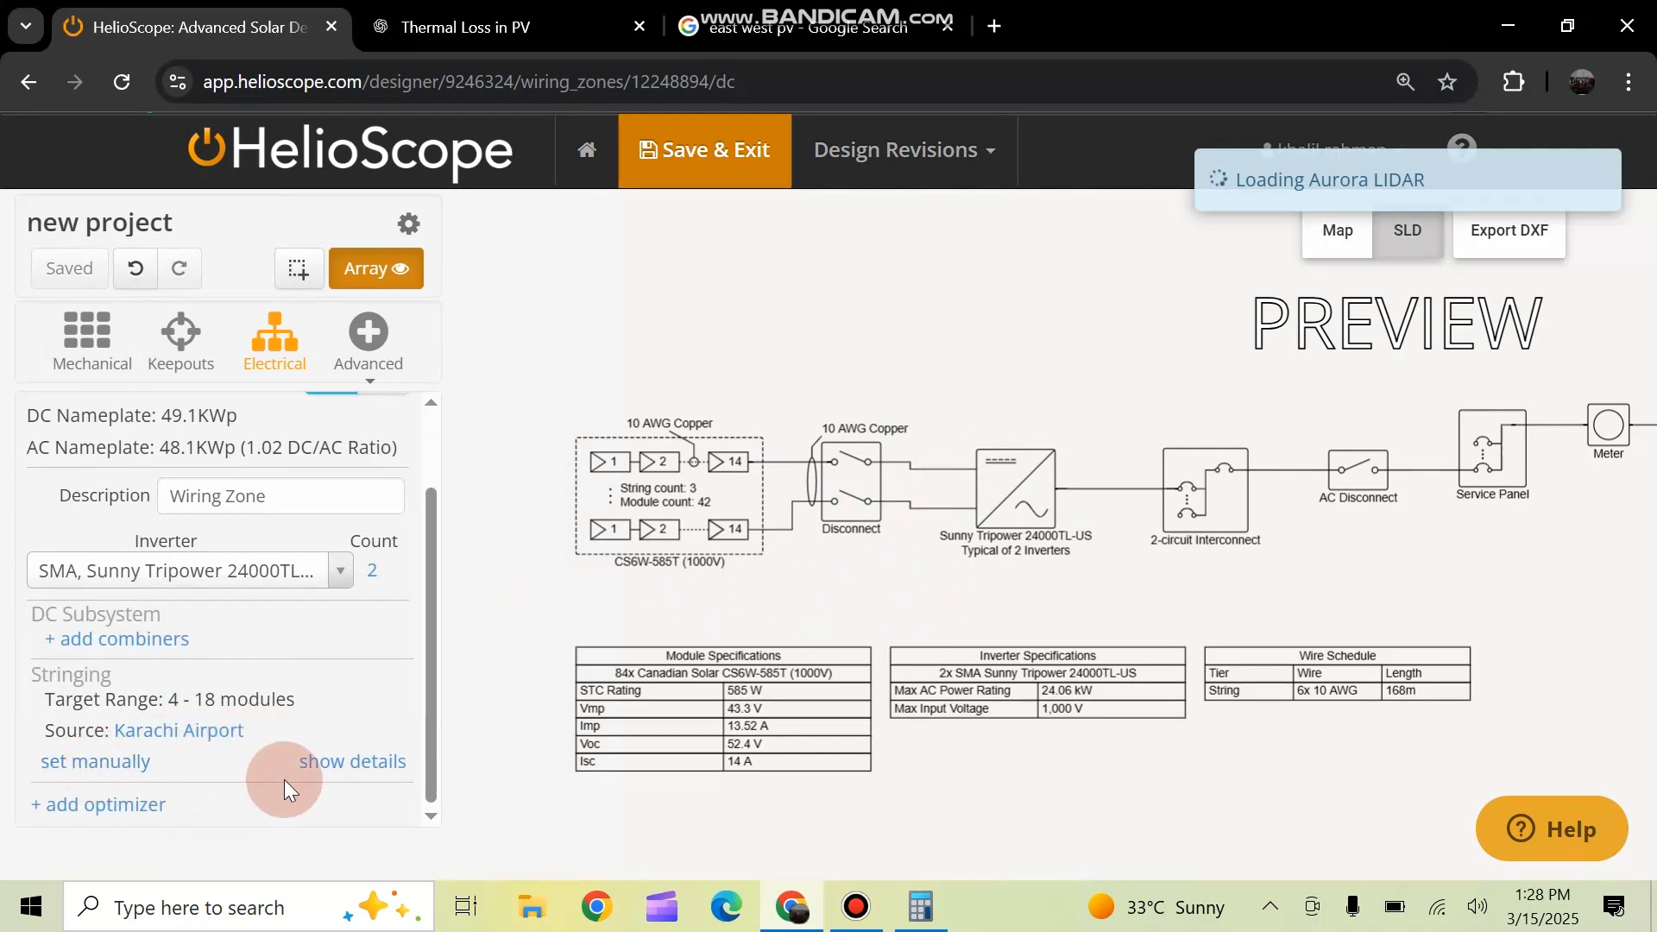
{"action": "left_click", "coordinate": [202, 748]}
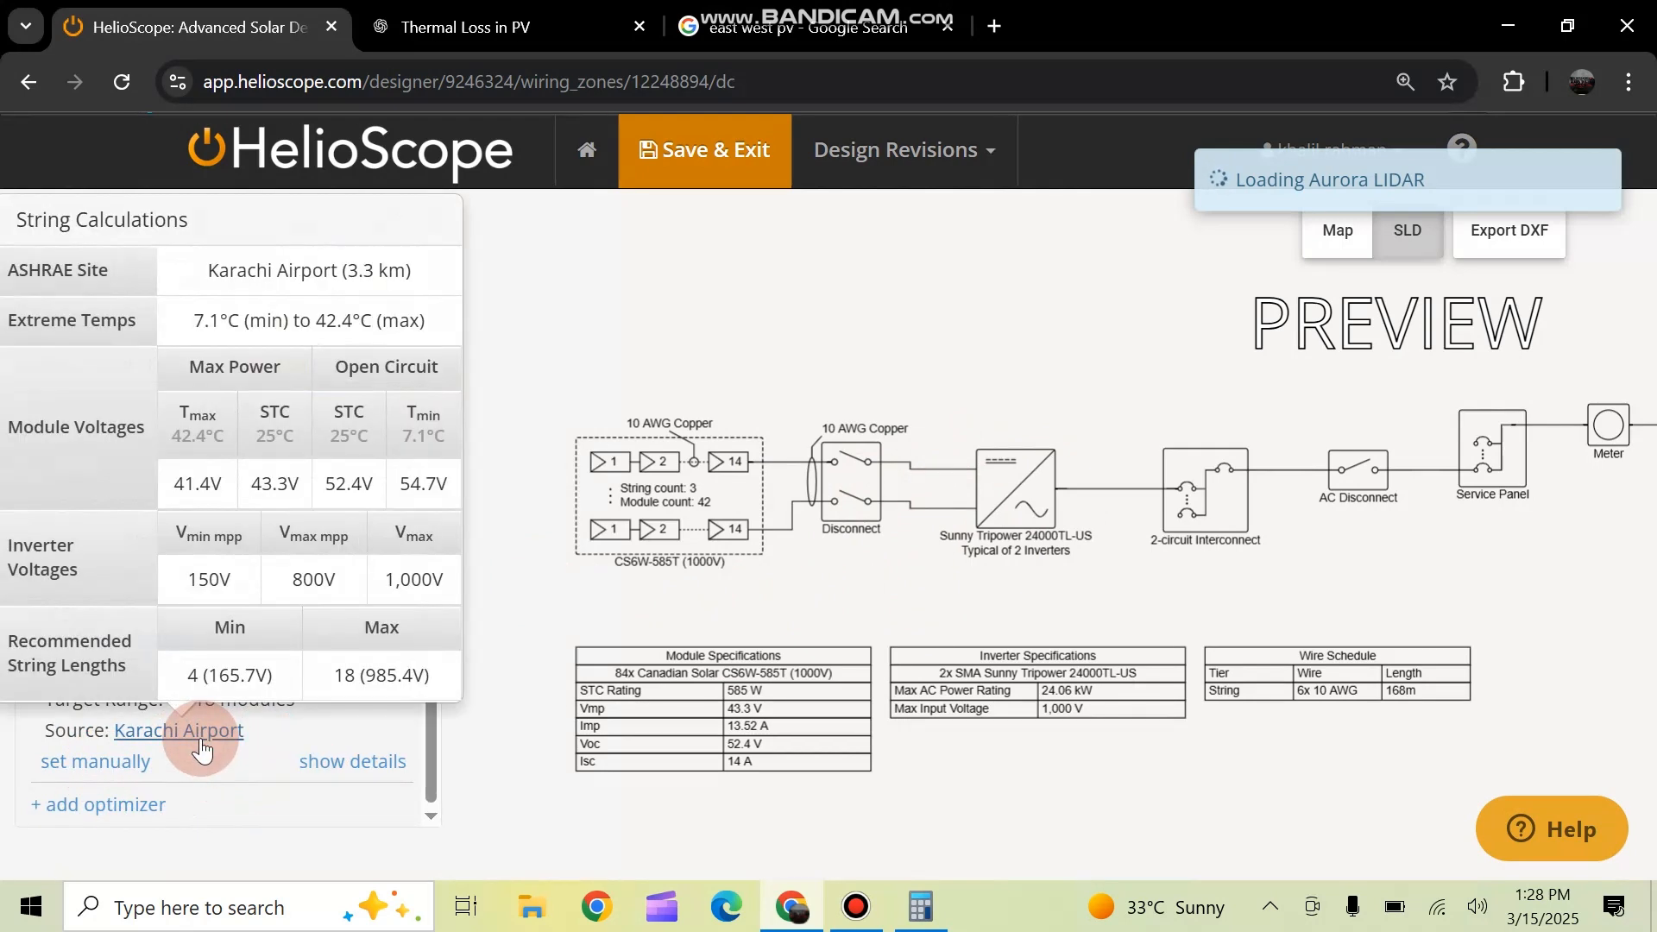
{"action": "mouse_move", "coordinate": [347, 675]}
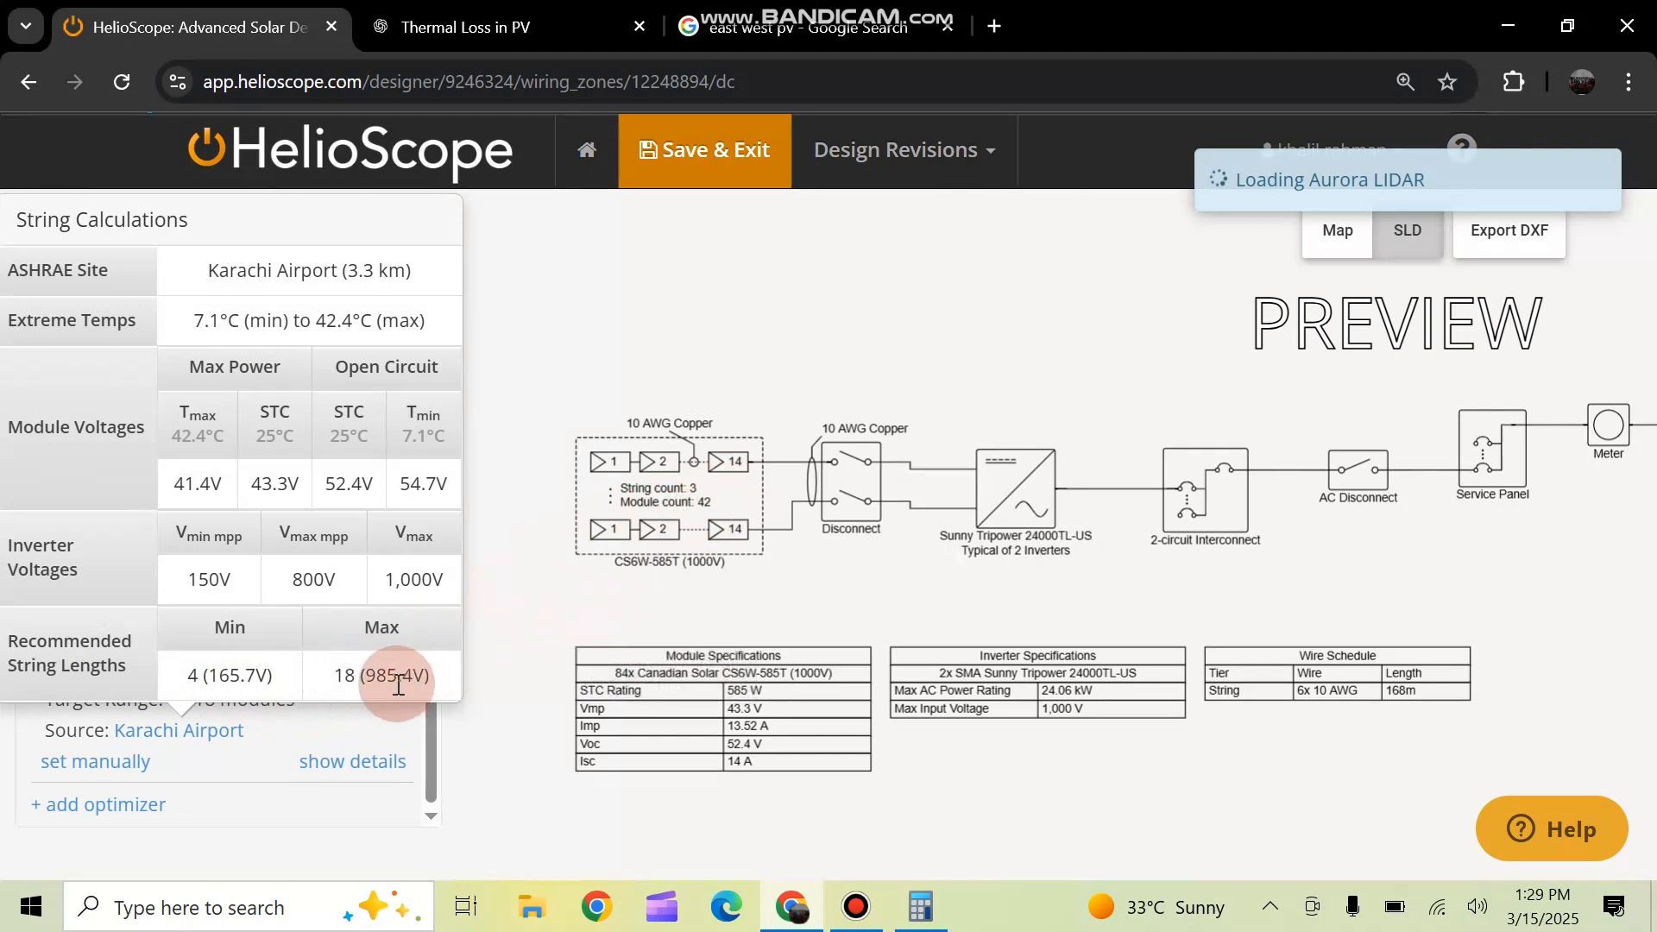
{"action": "left_click_drag", "start_coordinate": [356, 679], "coordinate": [423, 684]}
{"action": "left_click", "coordinate": [435, 676]}
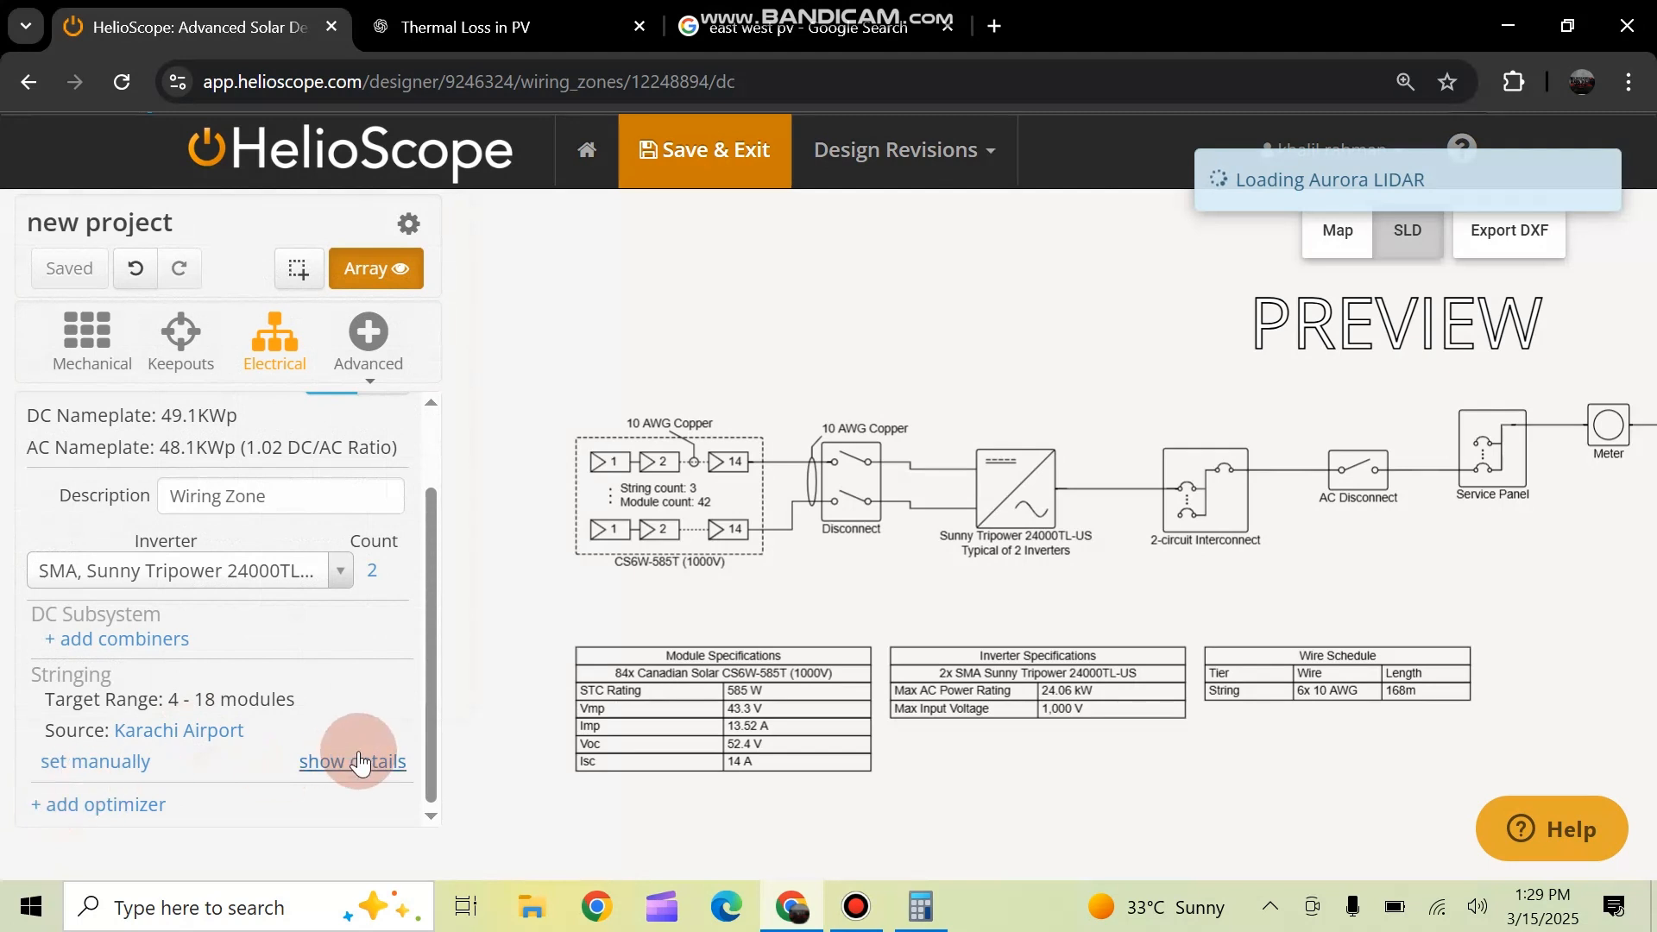
Try manual string sizing, inspect the voltages for its minimum and maximum module counts, and restore temperature-based sizing
{"action": "left_click", "coordinate": [136, 760]}
{"action": "left_click", "coordinate": [214, 717]}
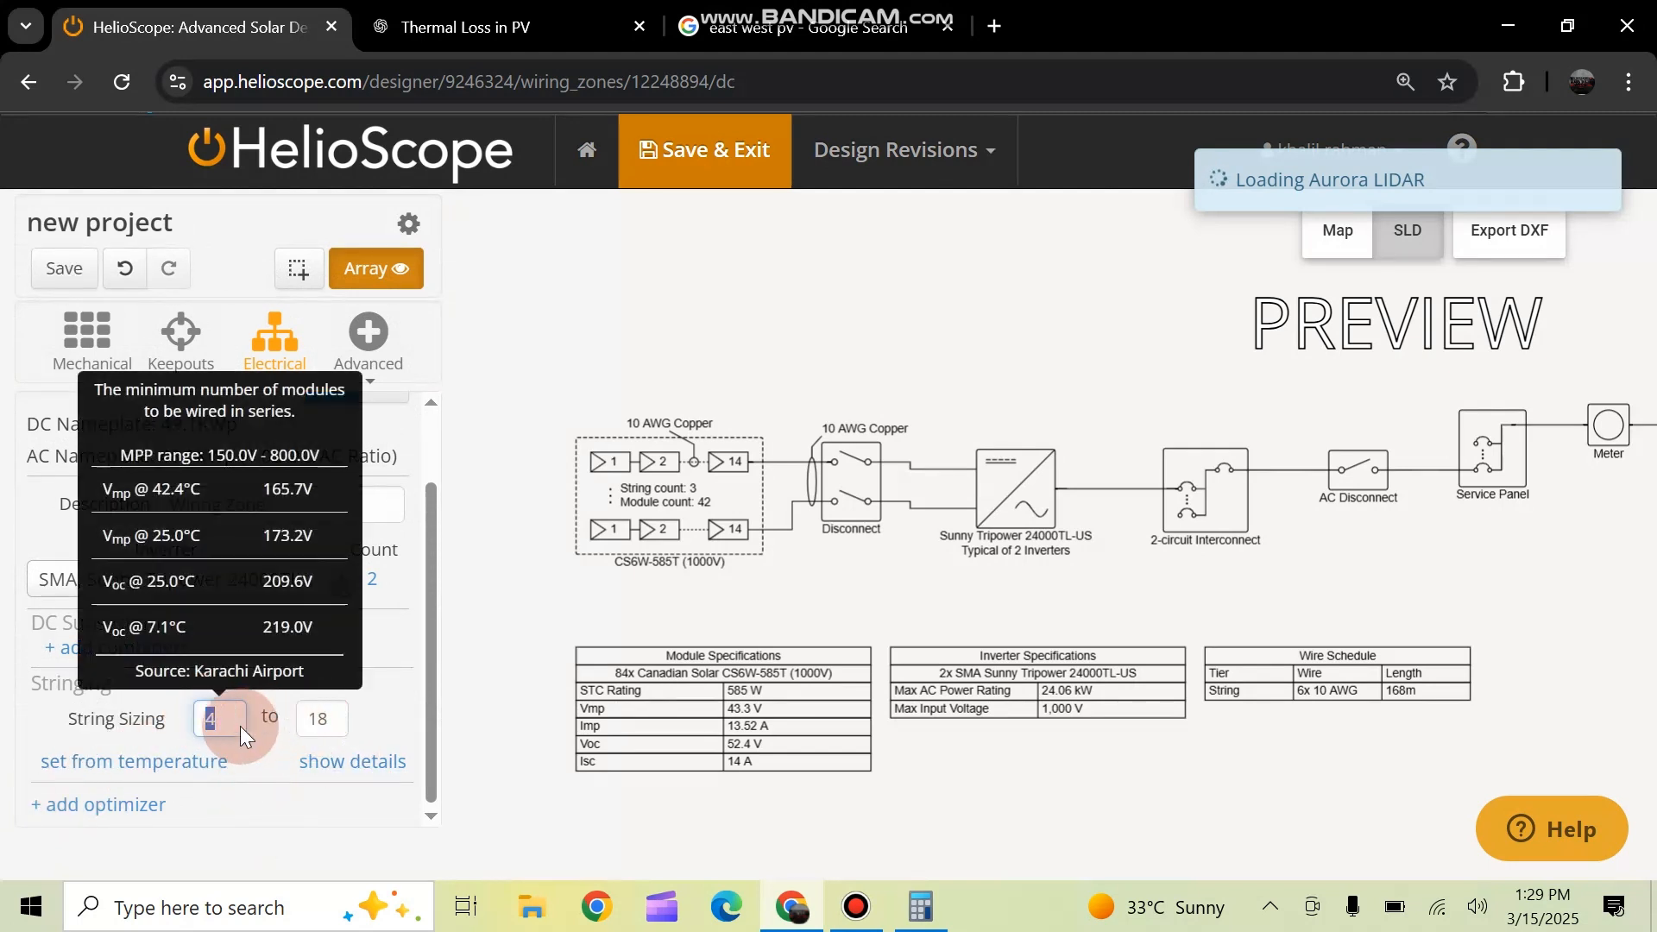
{"action": "left_click", "coordinate": [335, 716]}
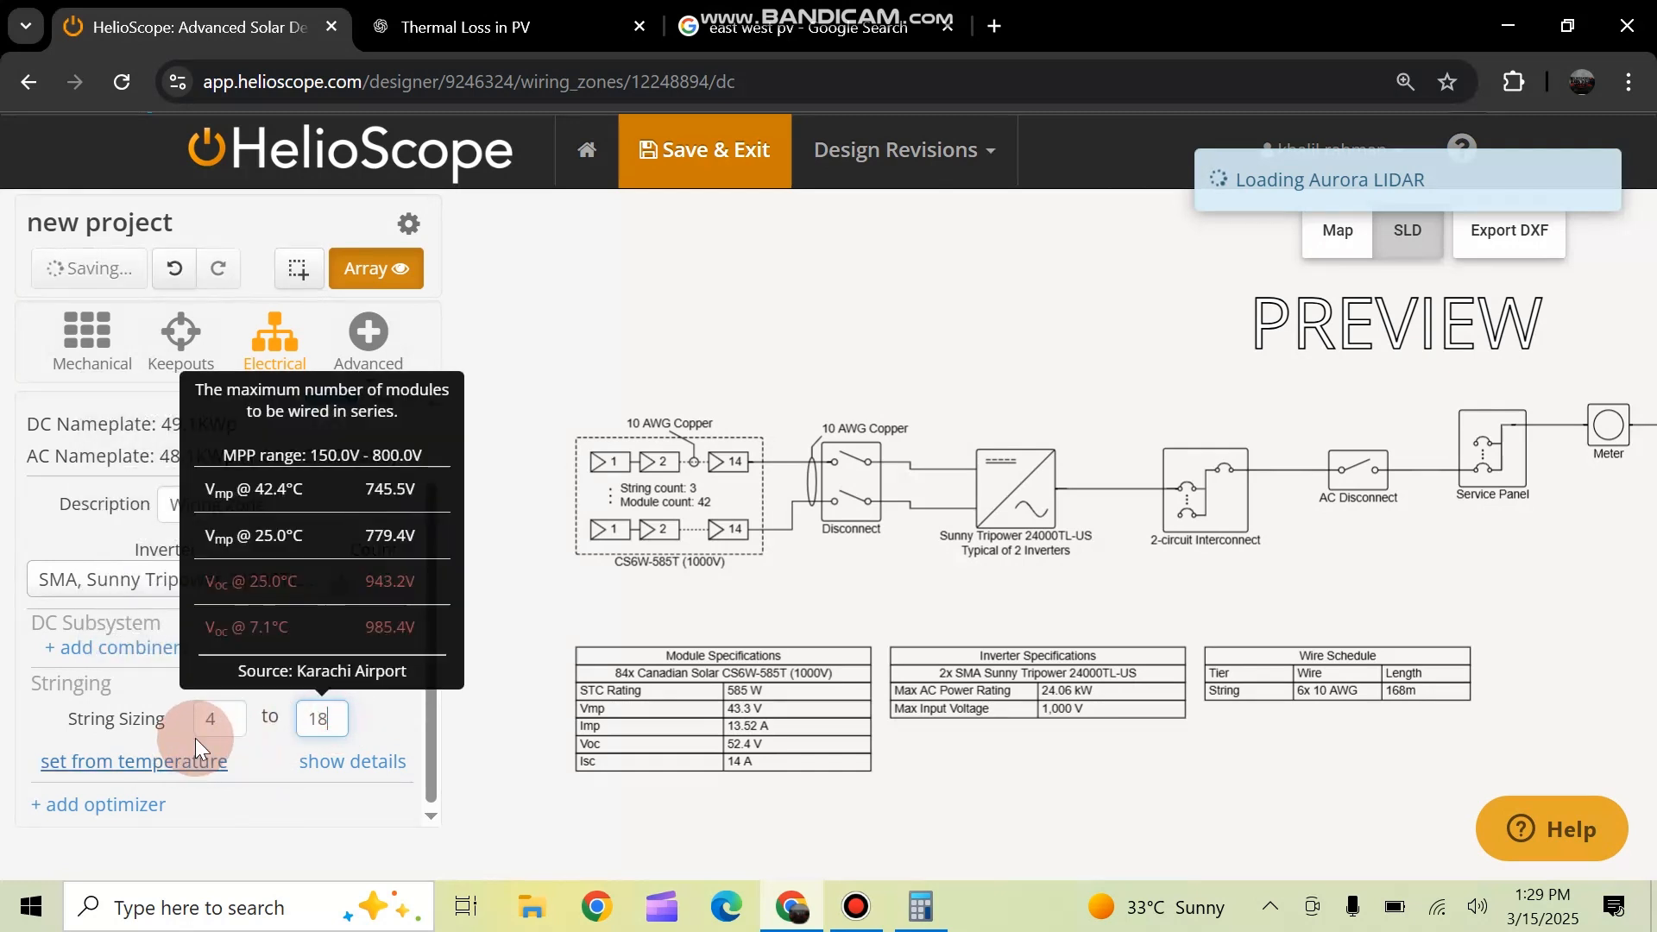
{"action": "left_click", "coordinate": [234, 748]}
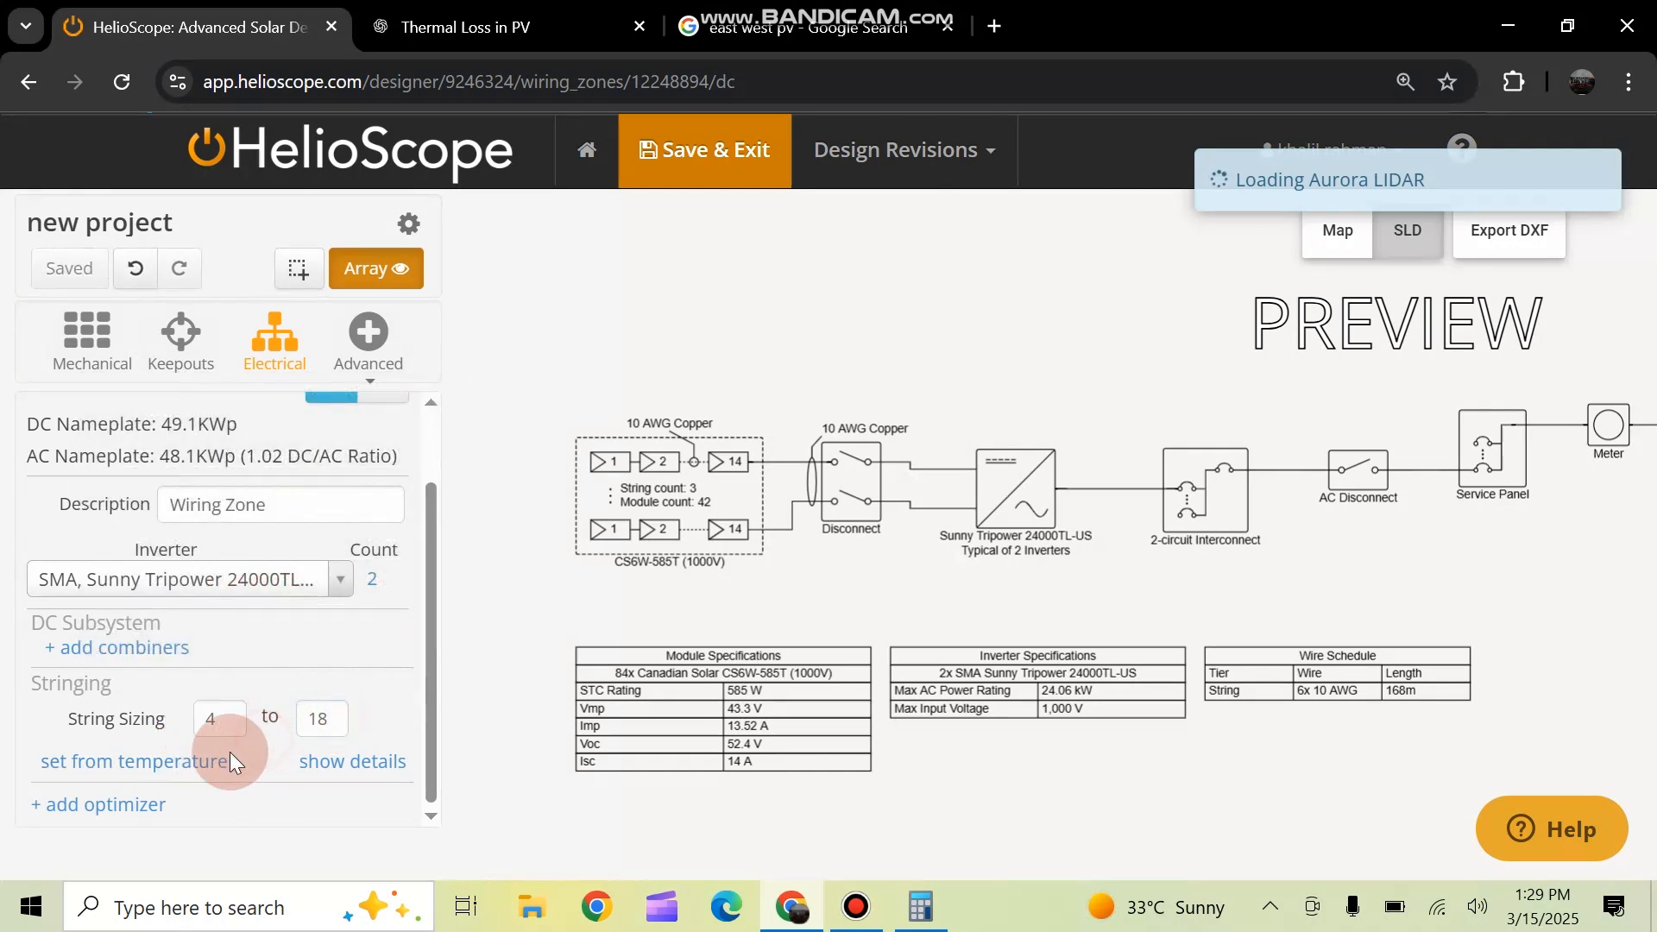
{"action": "left_click", "coordinate": [173, 763]}
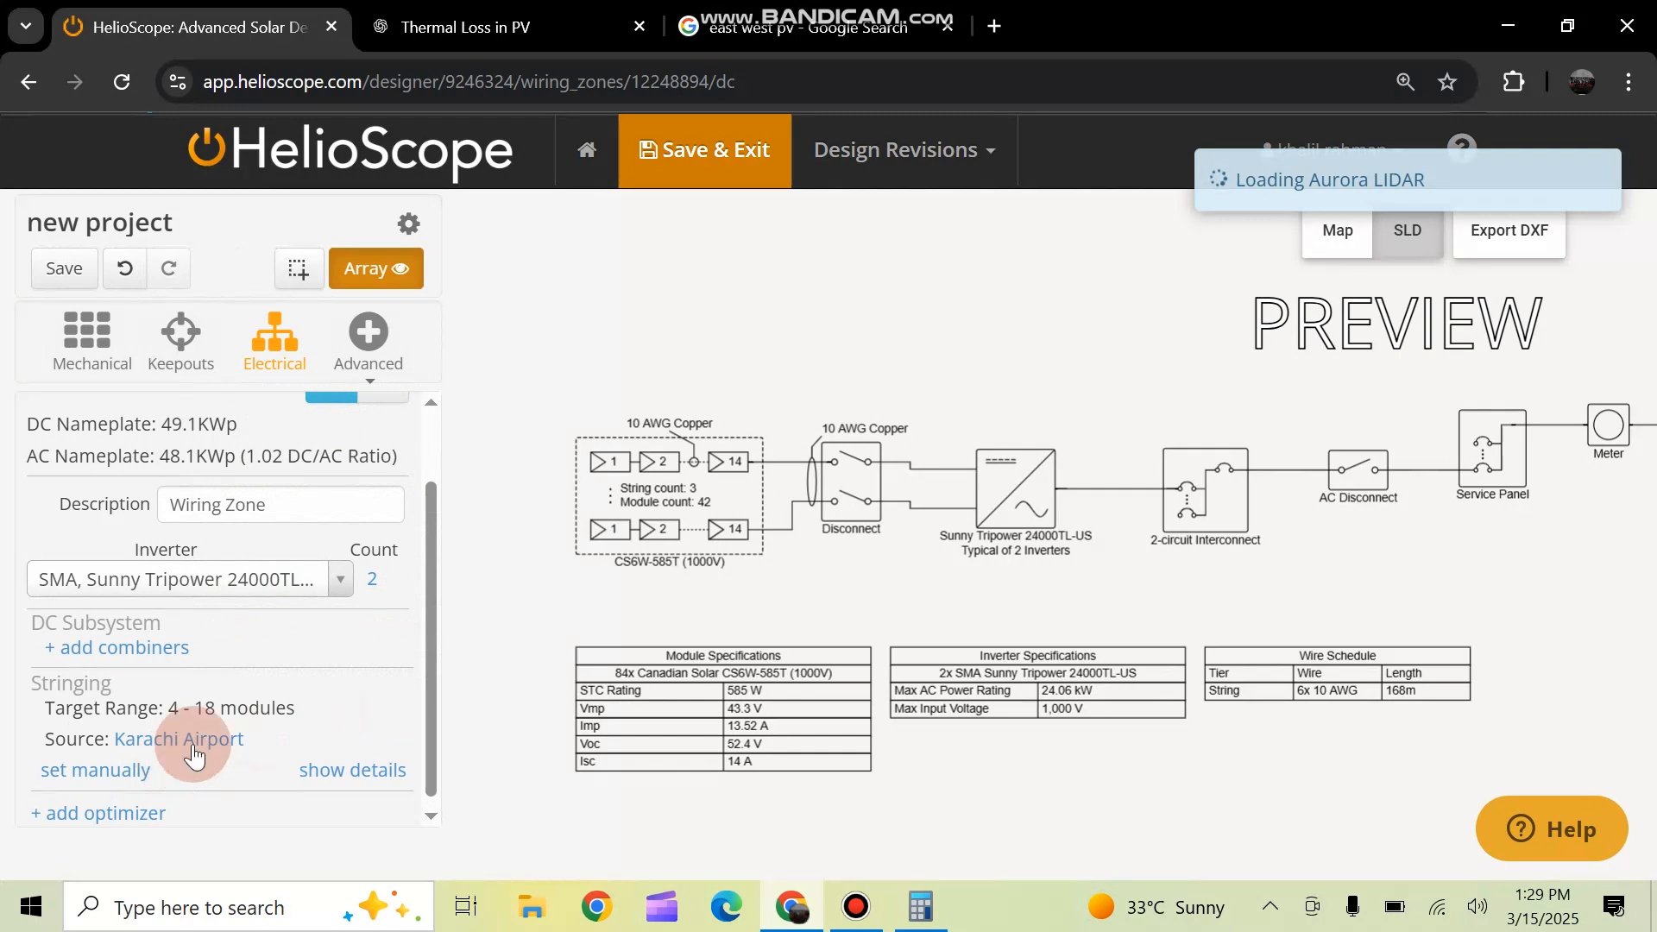
{"action": "scroll", "coordinate": [311, 603], "scroll_direction": "down", "scroll_amount": 1}
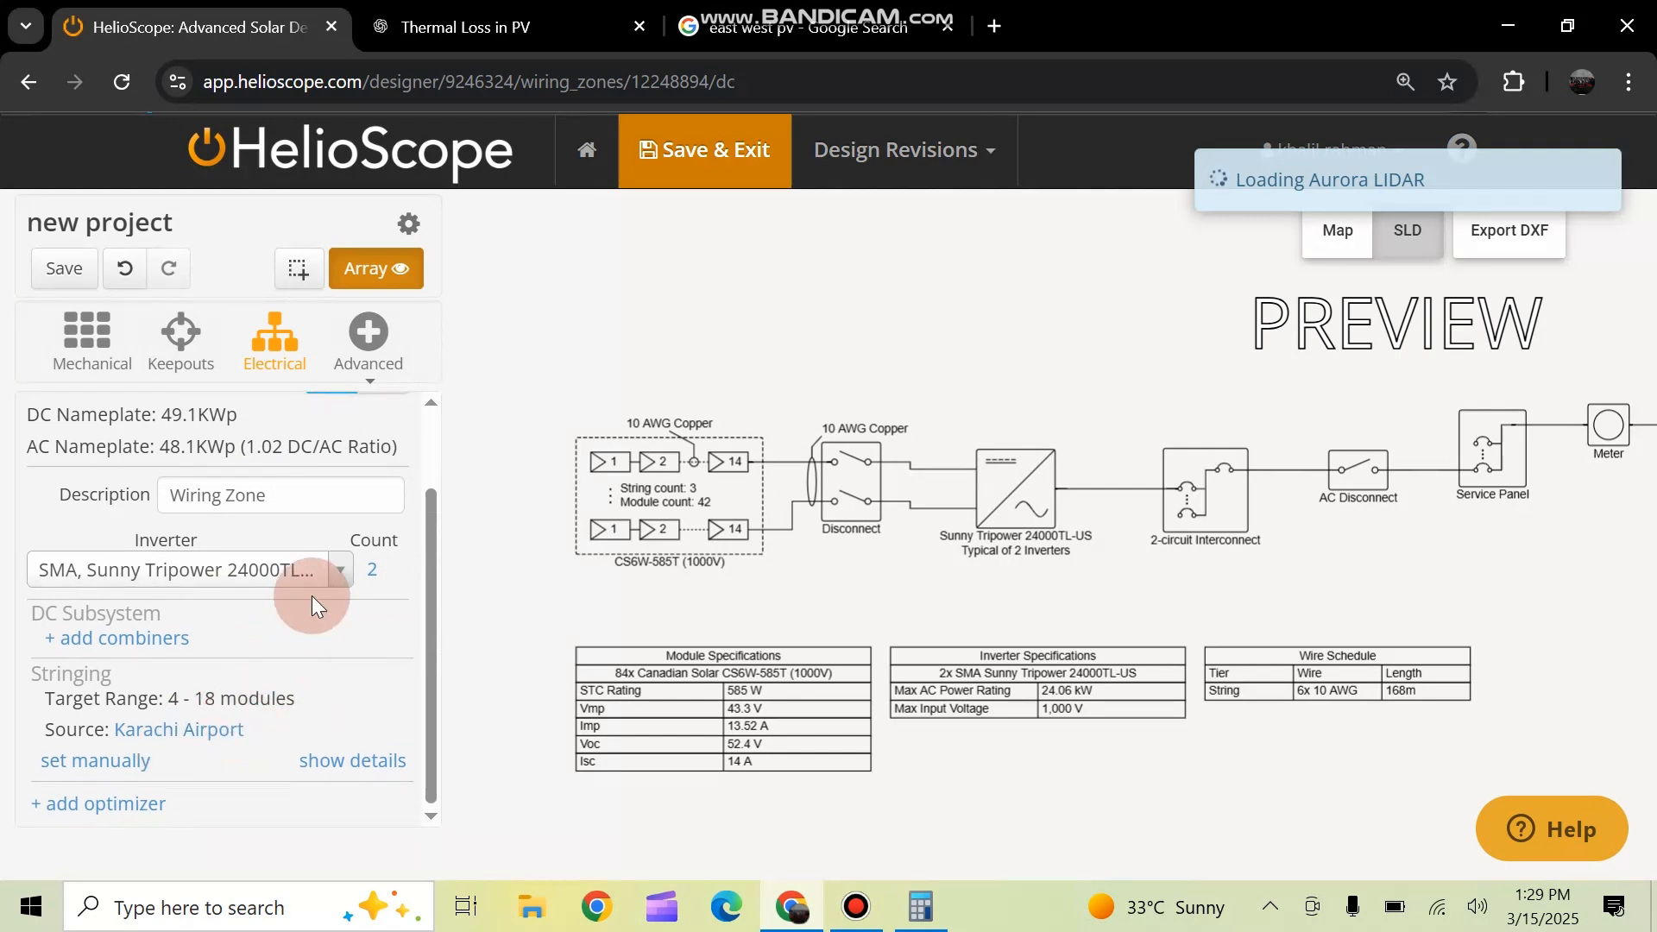
{"action": "left_click", "coordinate": [114, 816]}
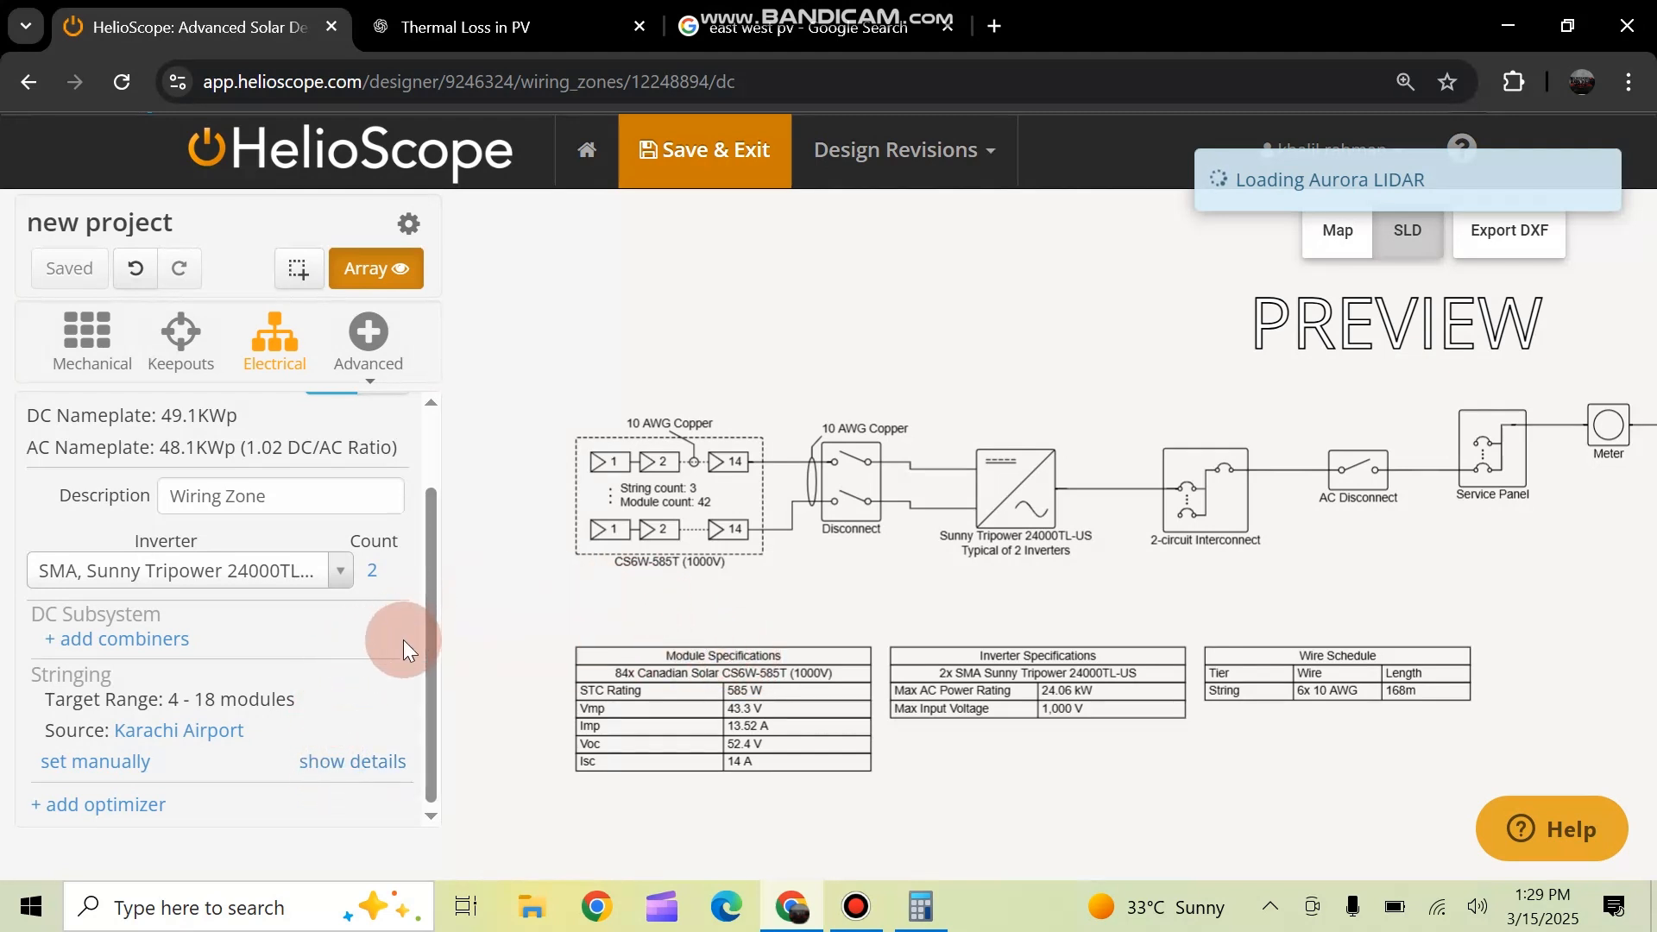
Calculate the module shading for the array in the map view, using the Karachi Jinnah Intl AP weather dataset
{"action": "left_click", "coordinate": [368, 337]}
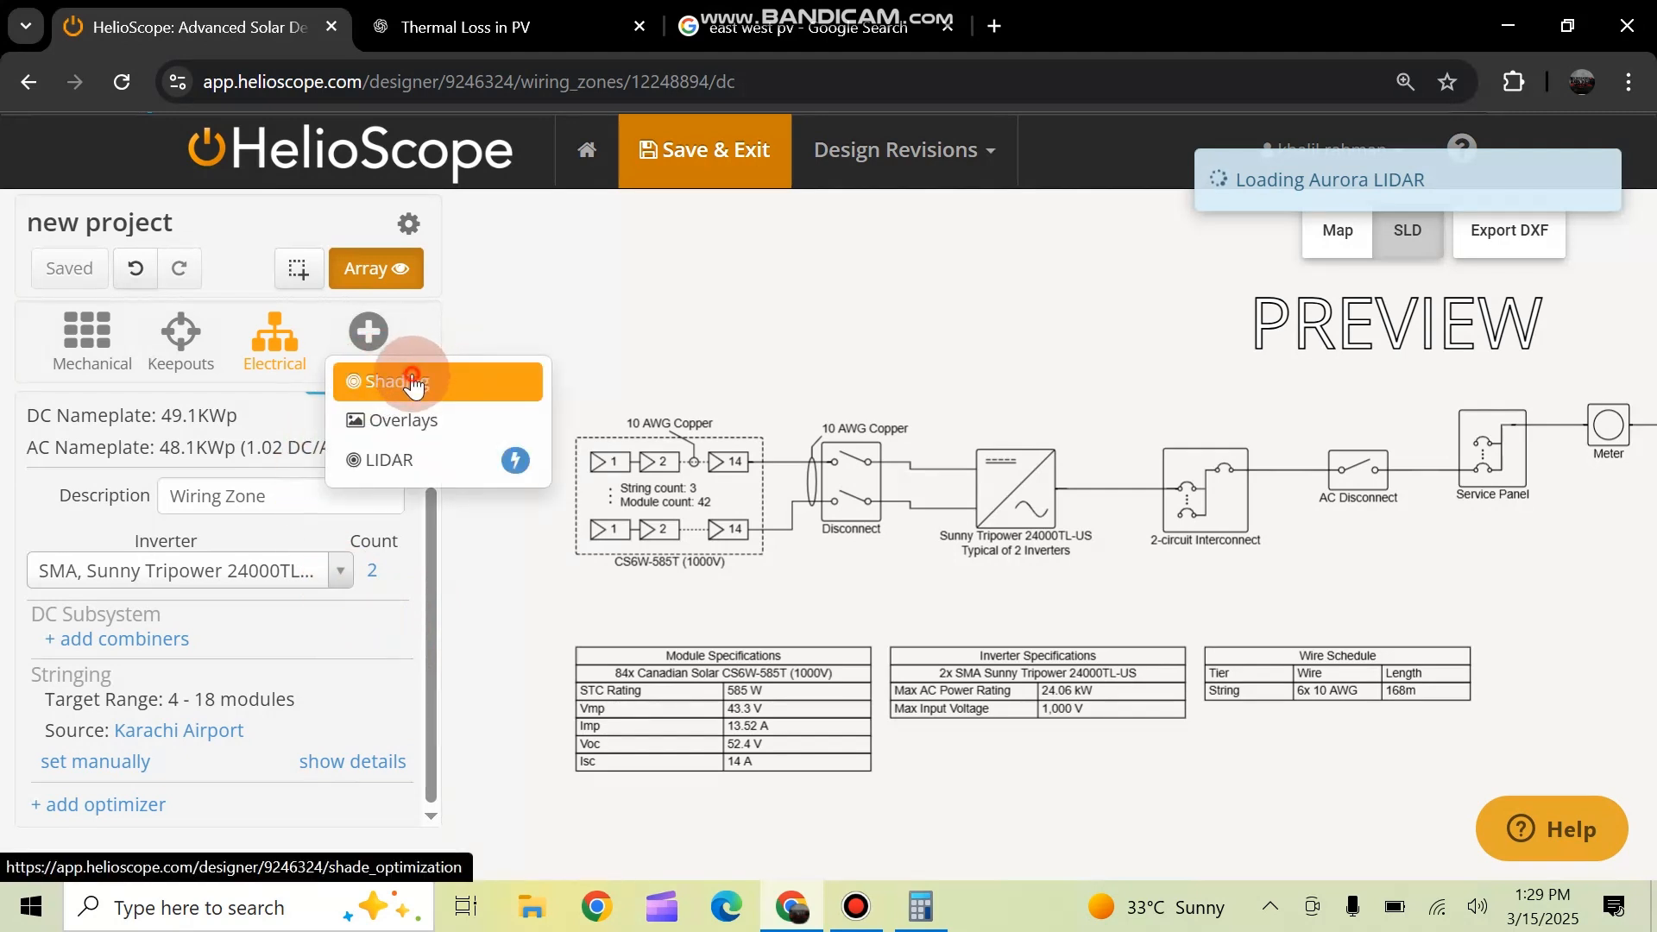
{"action": "left_click", "coordinate": [1337, 232]}
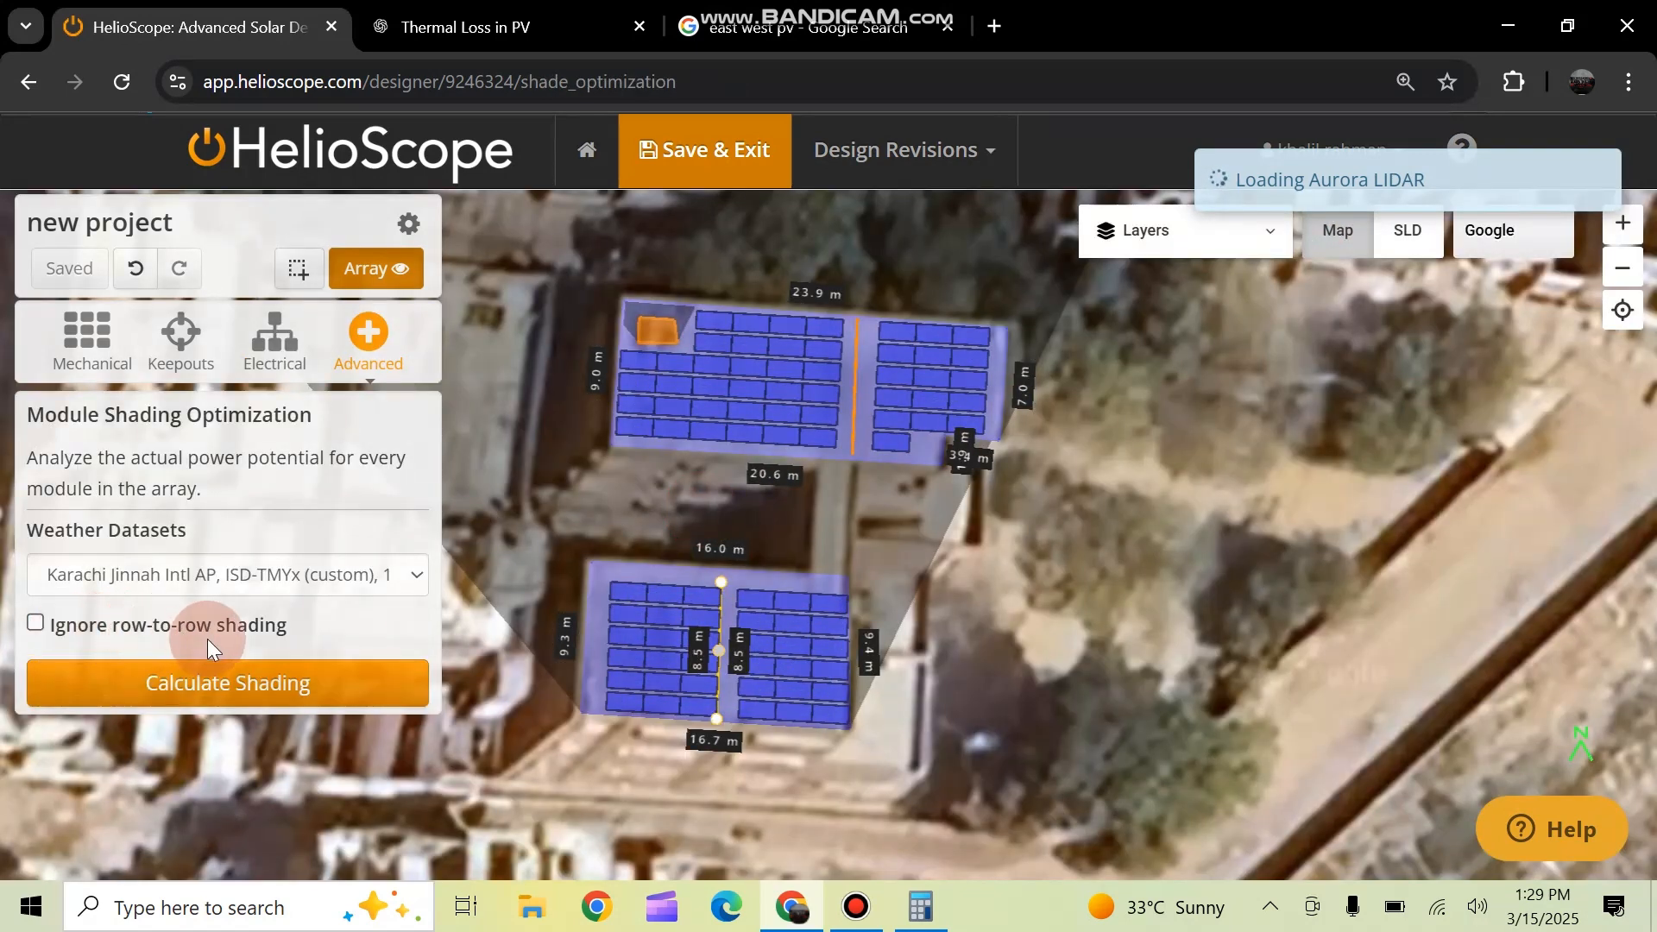
{"action": "left_click", "coordinate": [150, 682]}
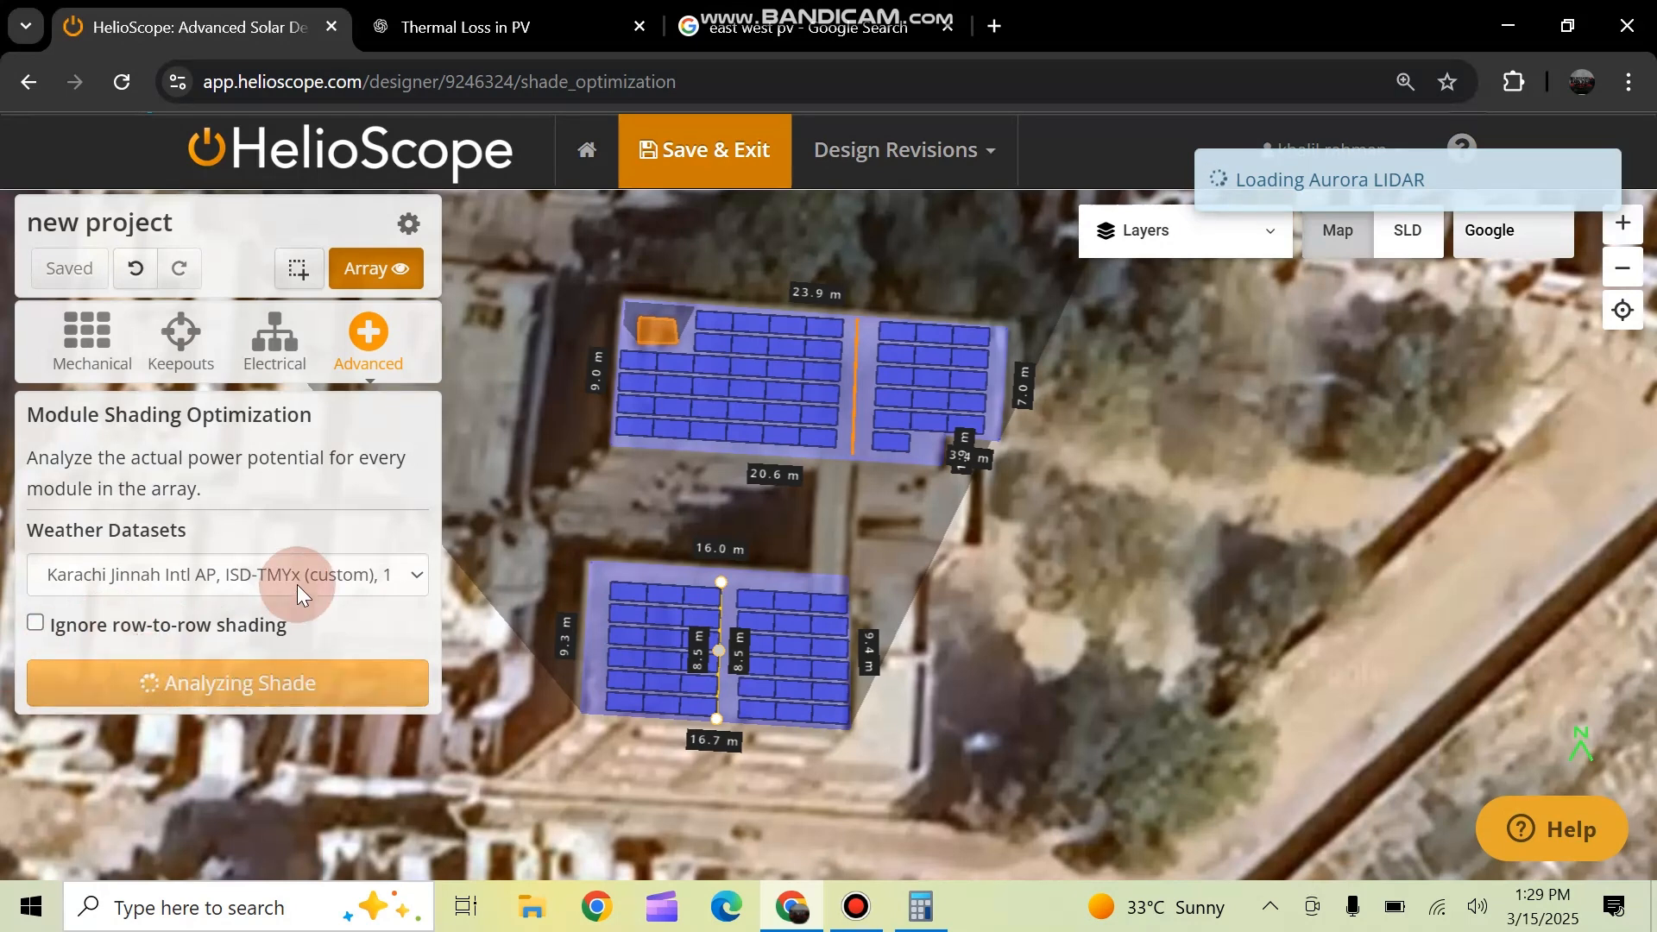
Try a module shading cutoff of 6.7%, and set it back to 14% without removing any modules
{"action": "scroll", "coordinate": [157, 655], "scroll_direction": "down", "scroll_amount": 3}
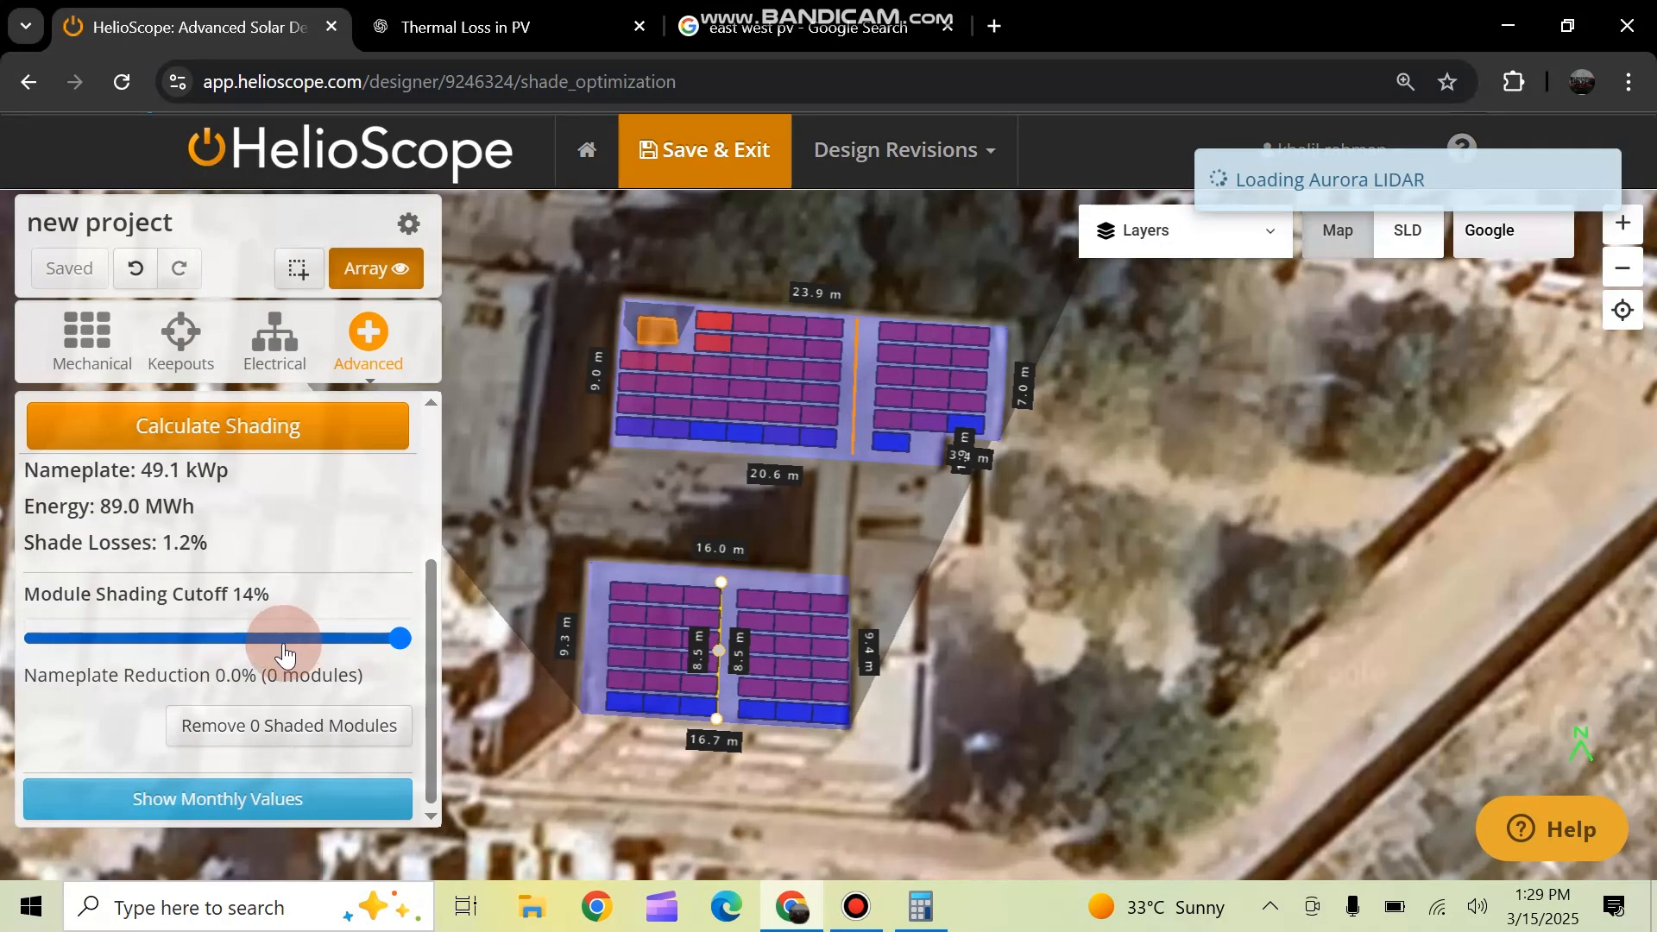
{"action": "left_click_drag", "start_coordinate": [399, 639], "coordinate": [213, 654]}
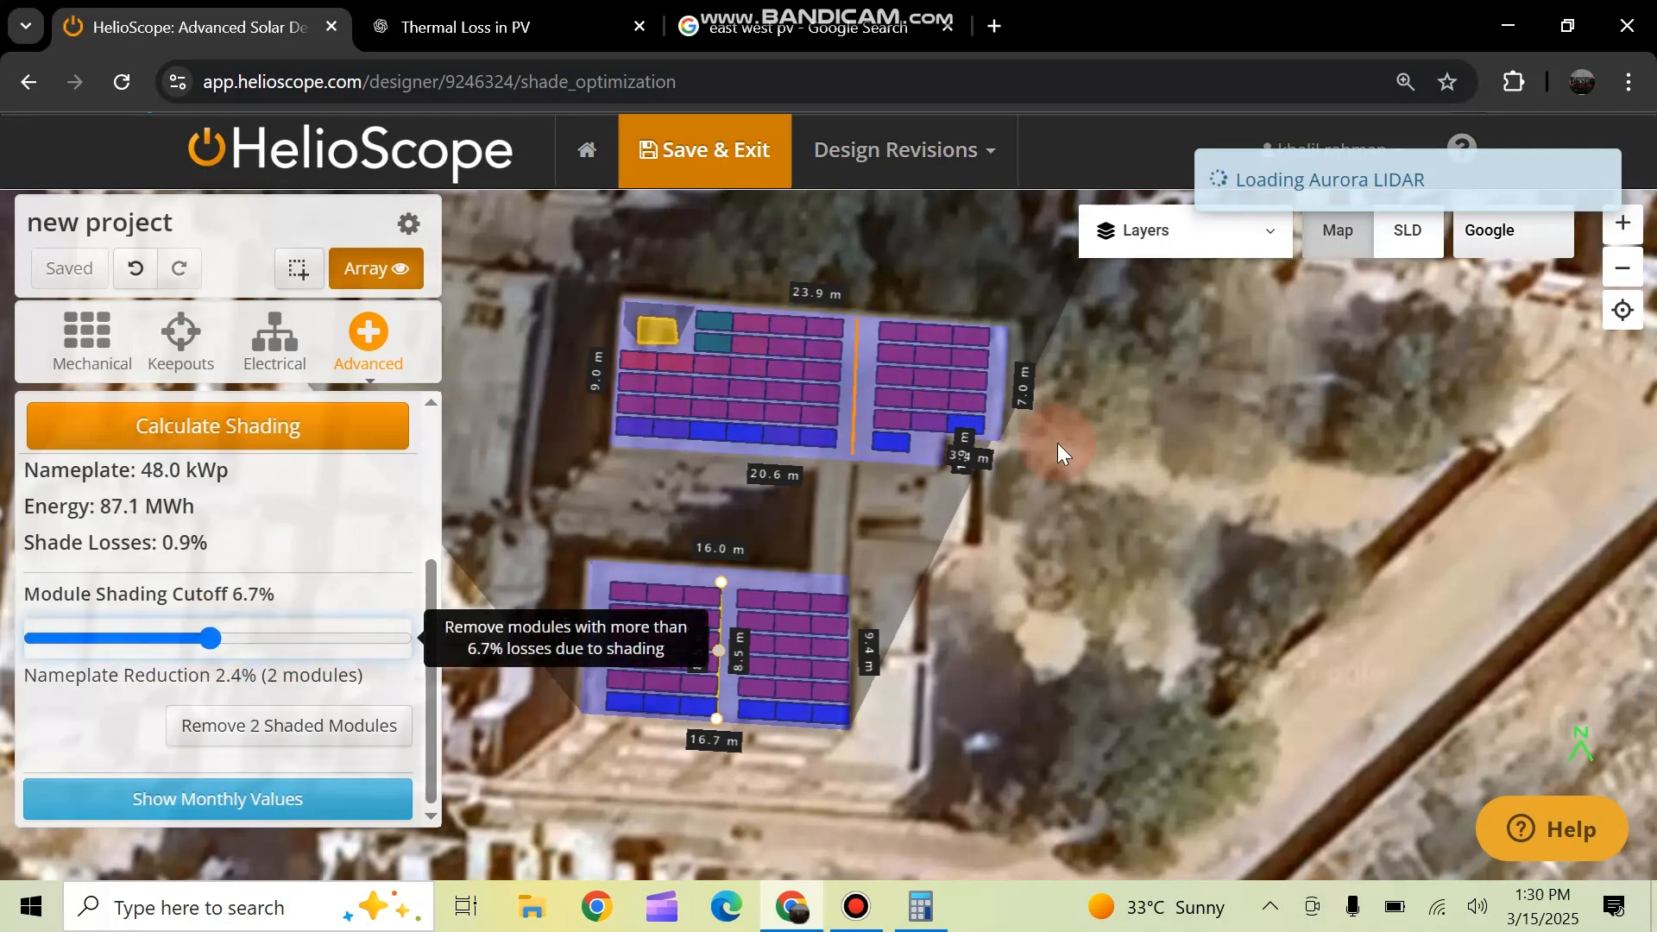
{"action": "left_click_drag", "start_coordinate": [210, 639], "coordinate": [463, 640]}
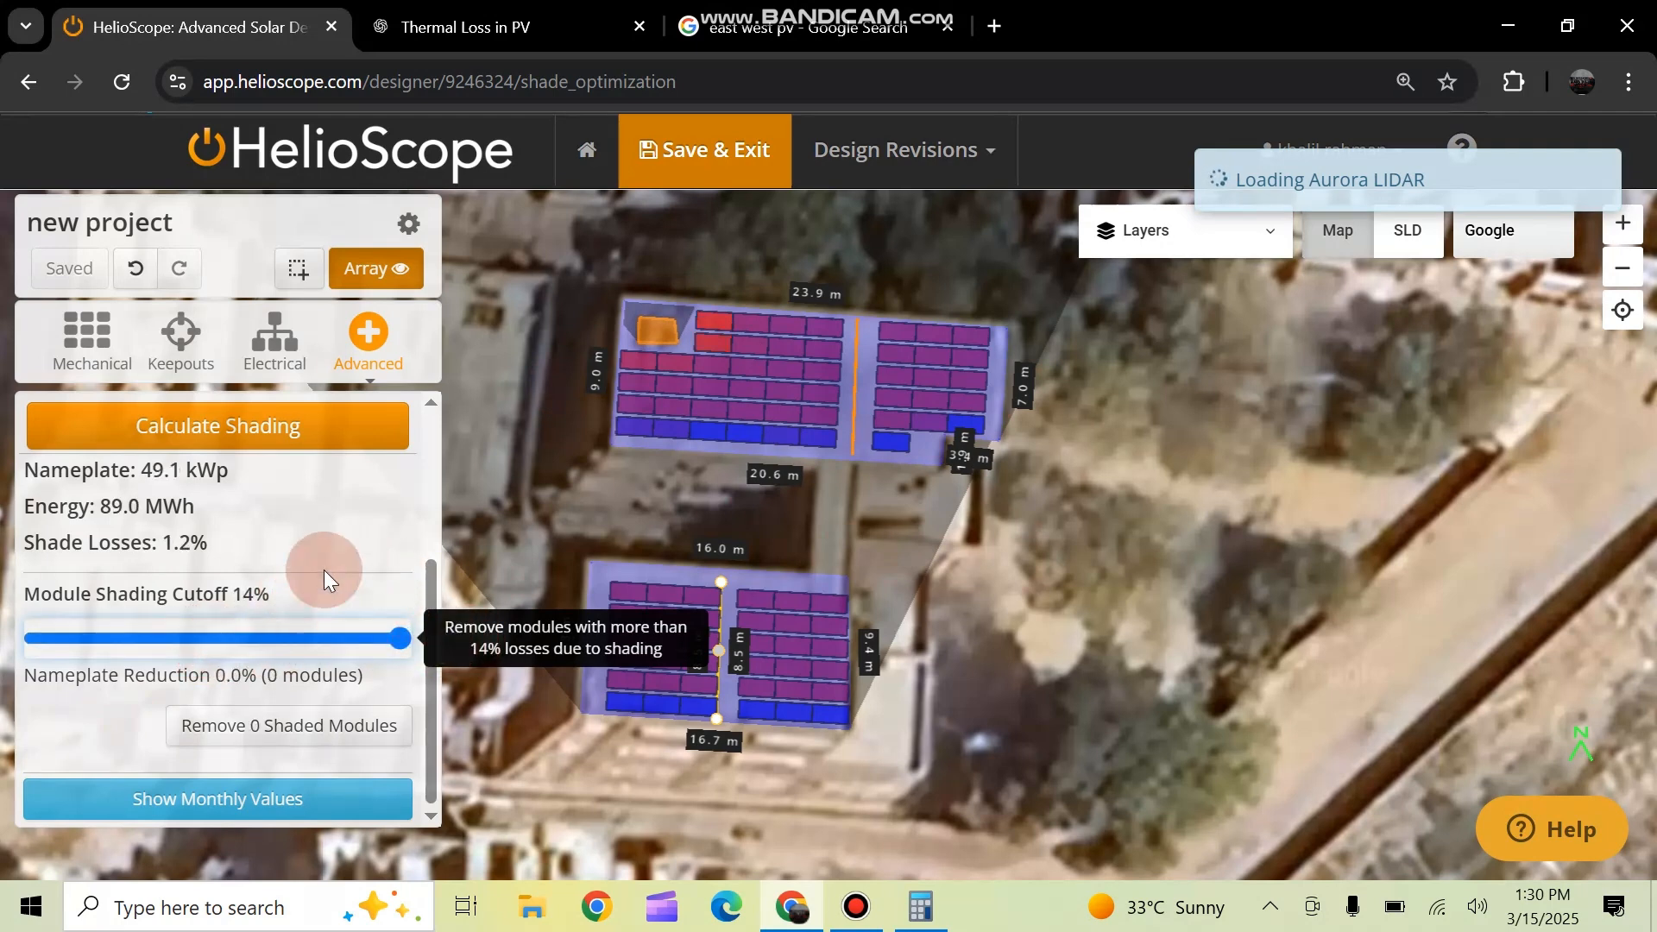
Show the monthly shading values and examine the January POA energy against its shaded figure
{"action": "left_click", "coordinate": [200, 803]}
{"action": "scroll", "coordinate": [287, 608], "scroll_direction": "up", "scroll_amount": 1}
{"action": "scroll", "coordinate": [287, 608], "scroll_direction": "up", "scroll_amount": 3}
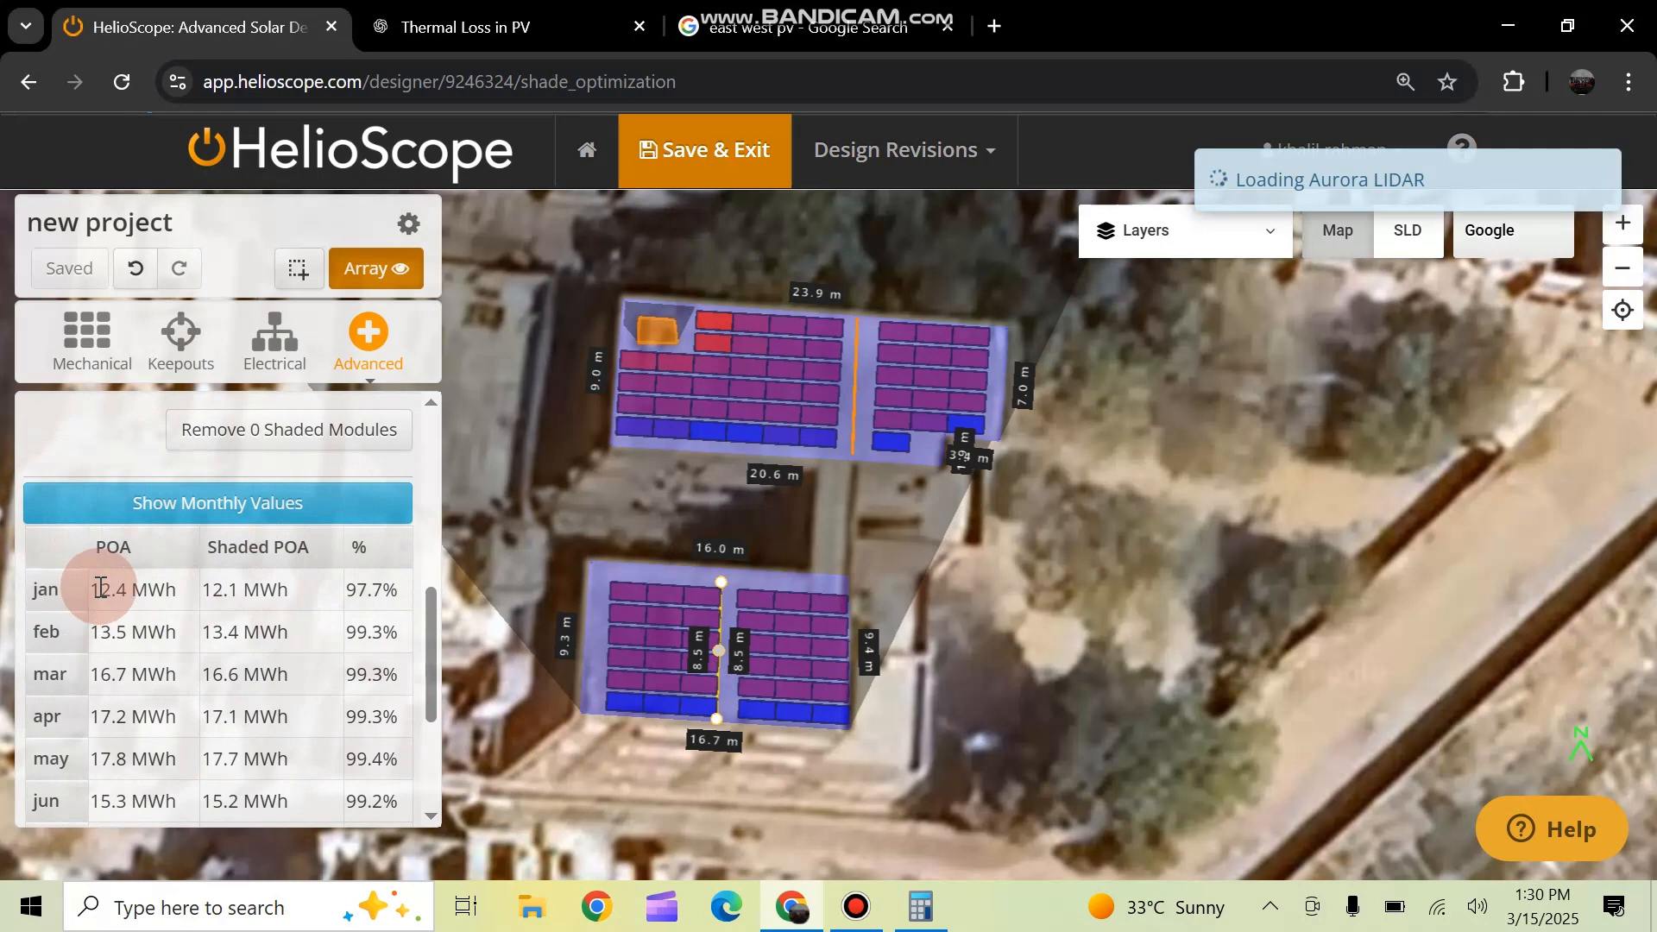
{"action": "left_click_drag", "start_coordinate": [90, 590], "coordinate": [176, 594]}
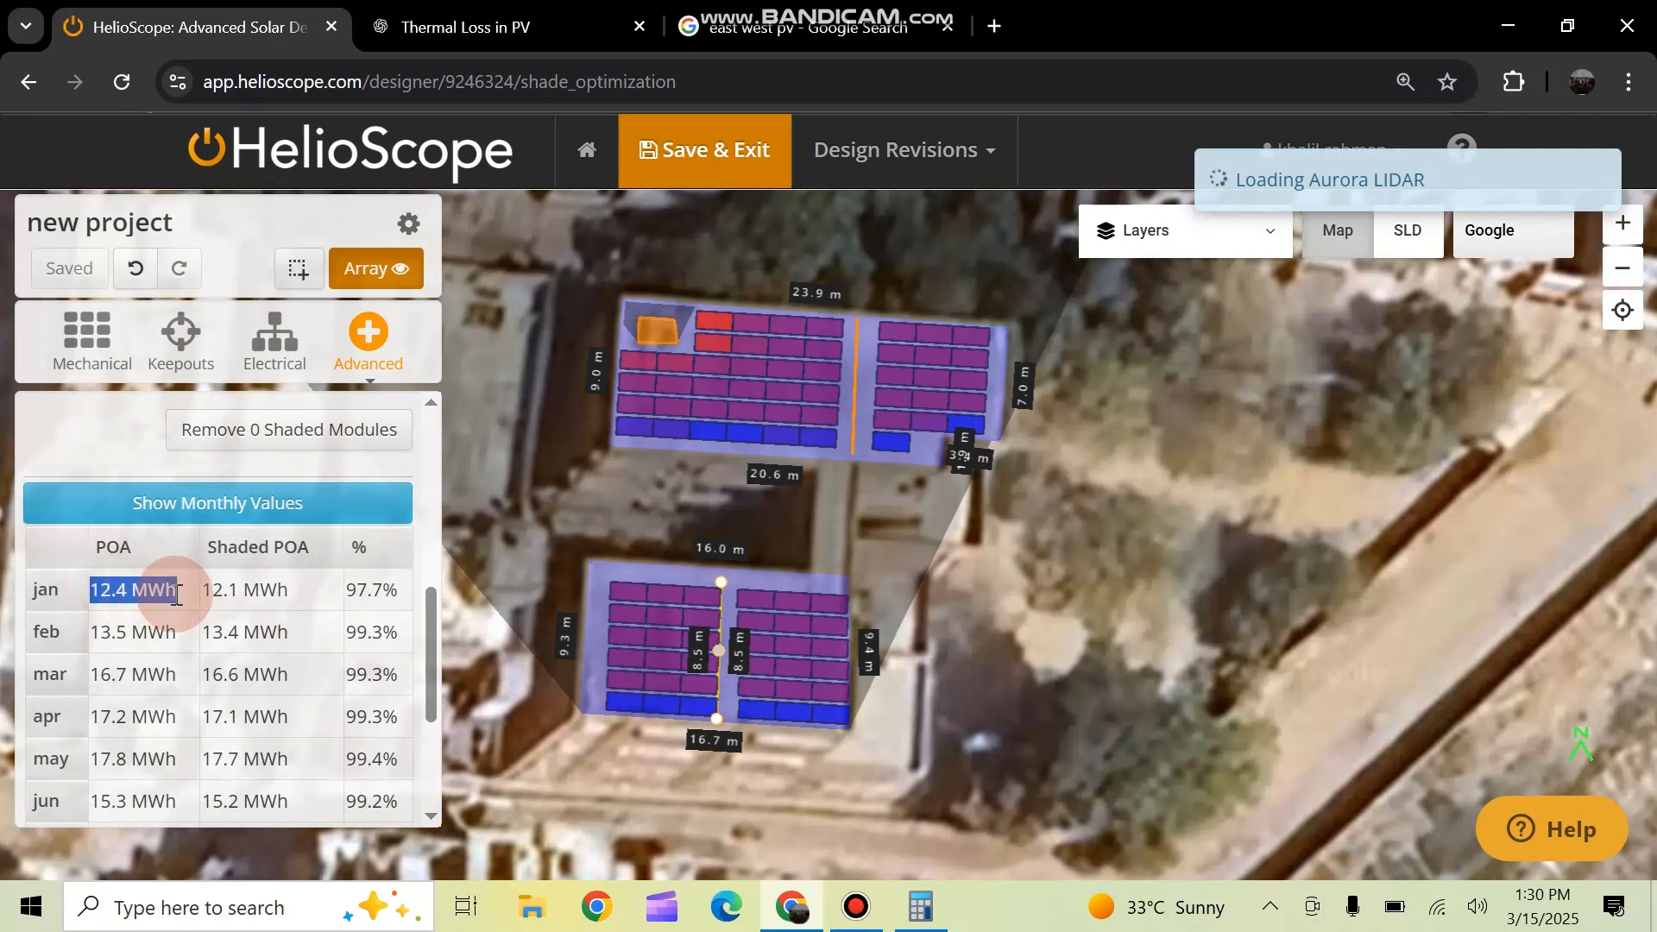
{"action": "left_click", "coordinate": [133, 605]}
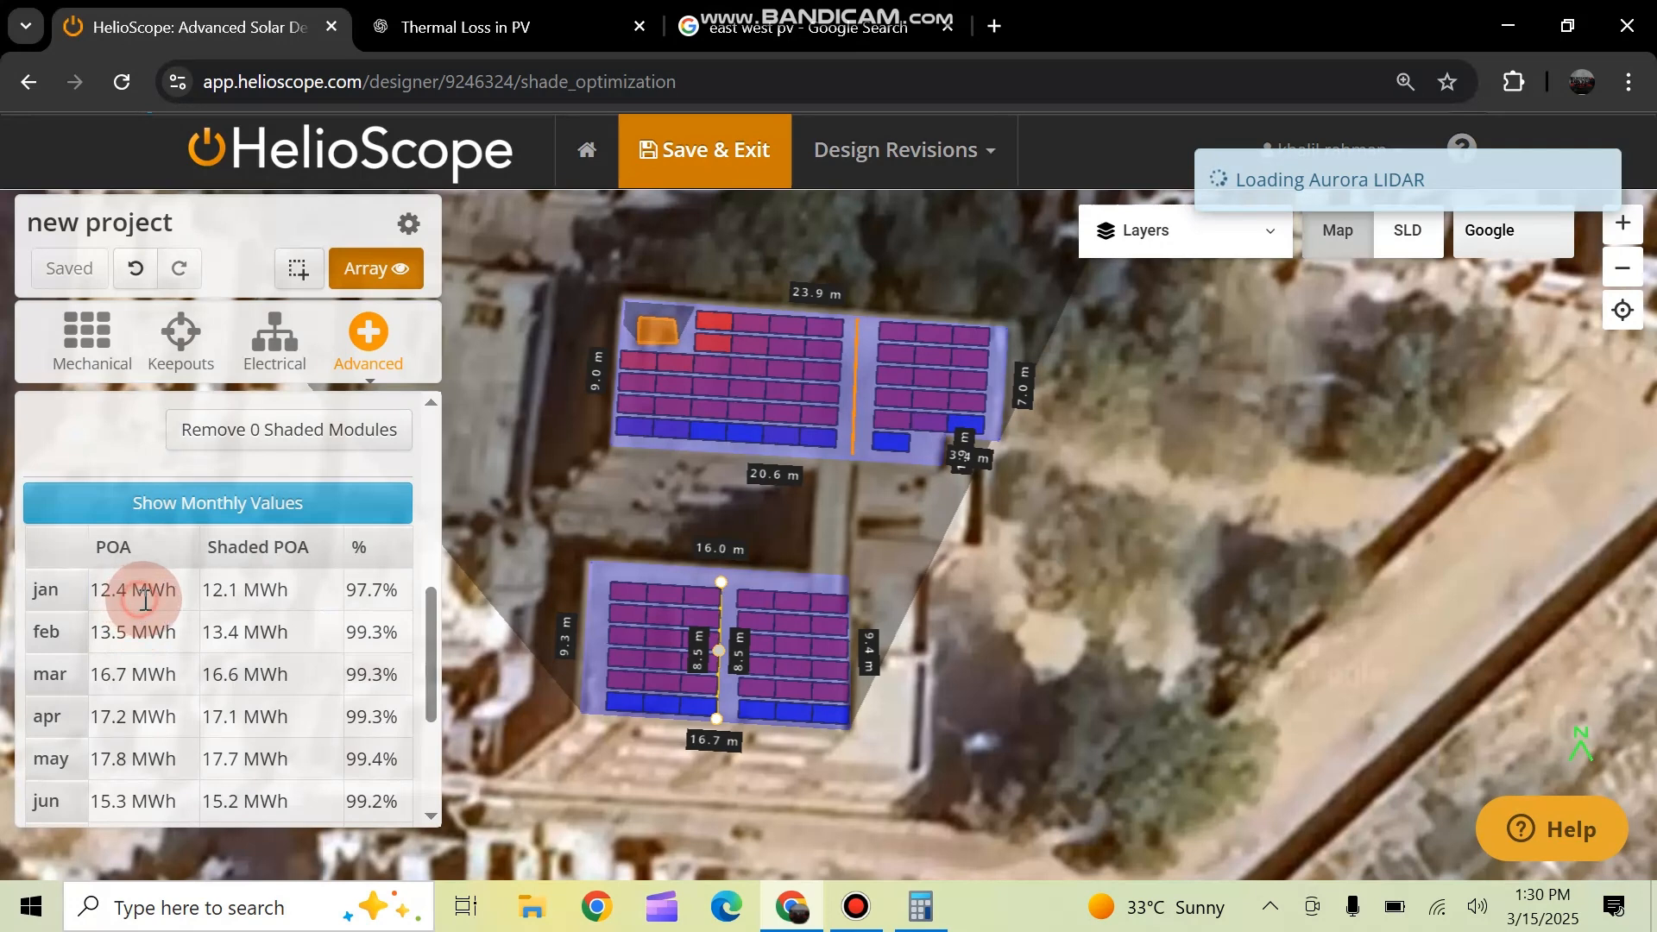
Examine the shaded POA column and January's percentage in the monthly shading table, and recheck the overall shade losses
{"action": "left_click_drag", "start_coordinate": [206, 547], "coordinate": [309, 559]}
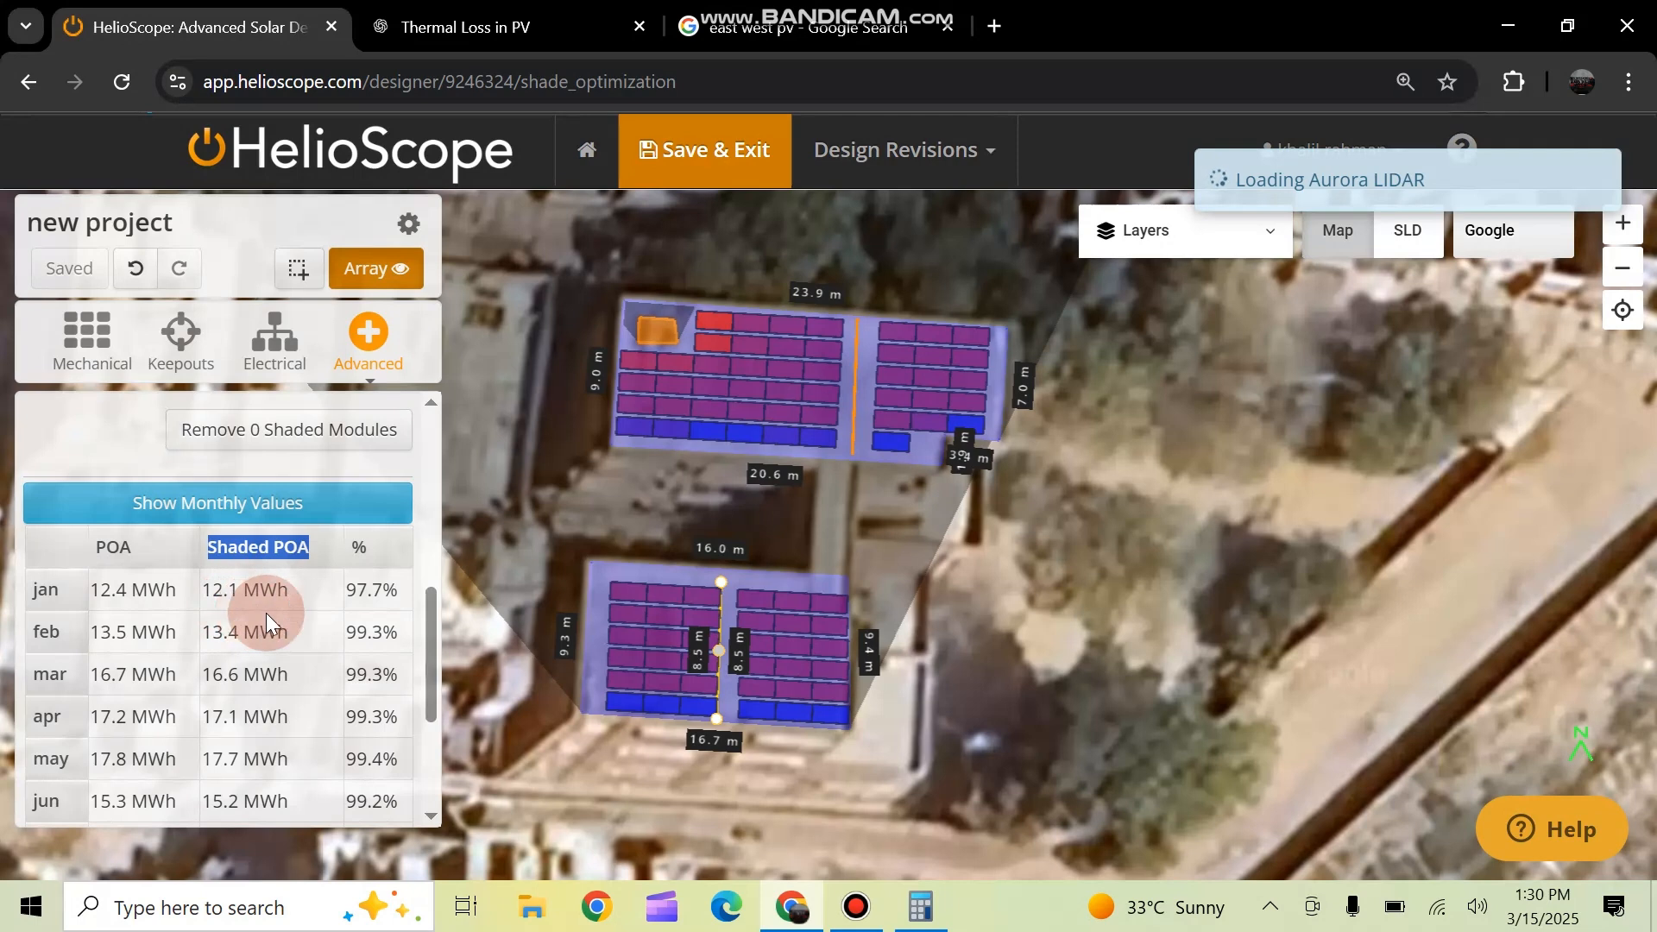
{"action": "left_click_drag", "start_coordinate": [350, 592], "coordinate": [398, 602]}
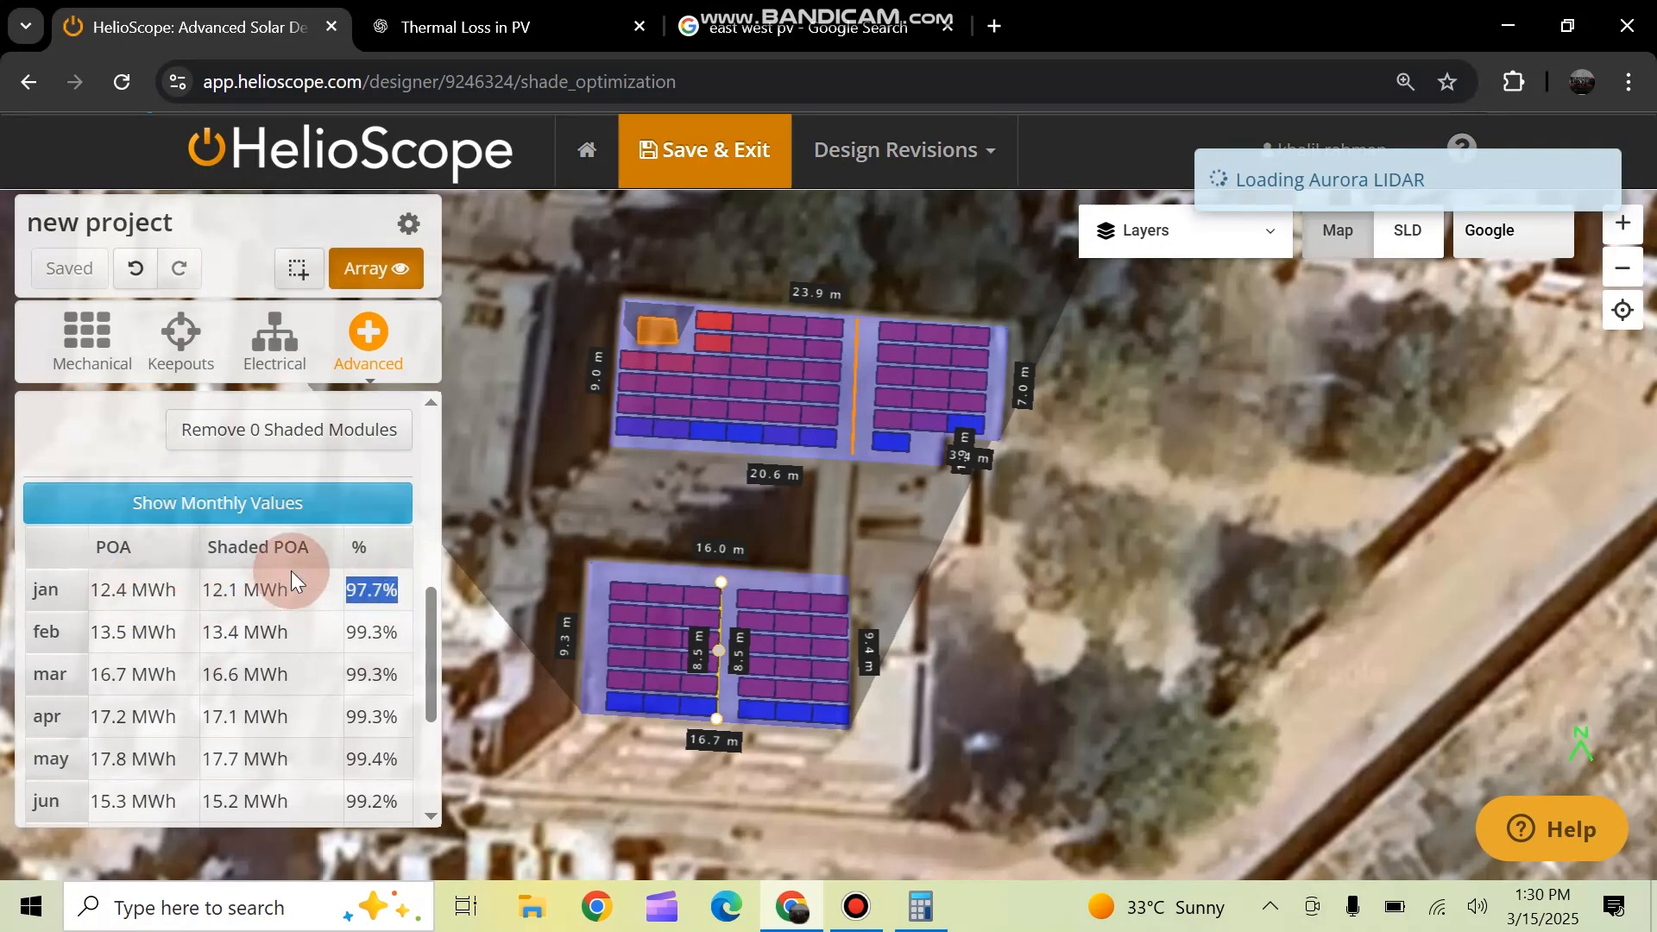
{"action": "scroll", "coordinate": [323, 608], "scroll_direction": "up", "scroll_amount": 4}
{"action": "scroll", "coordinate": [323, 608], "scroll_direction": "up", "scroll_amount": 2}
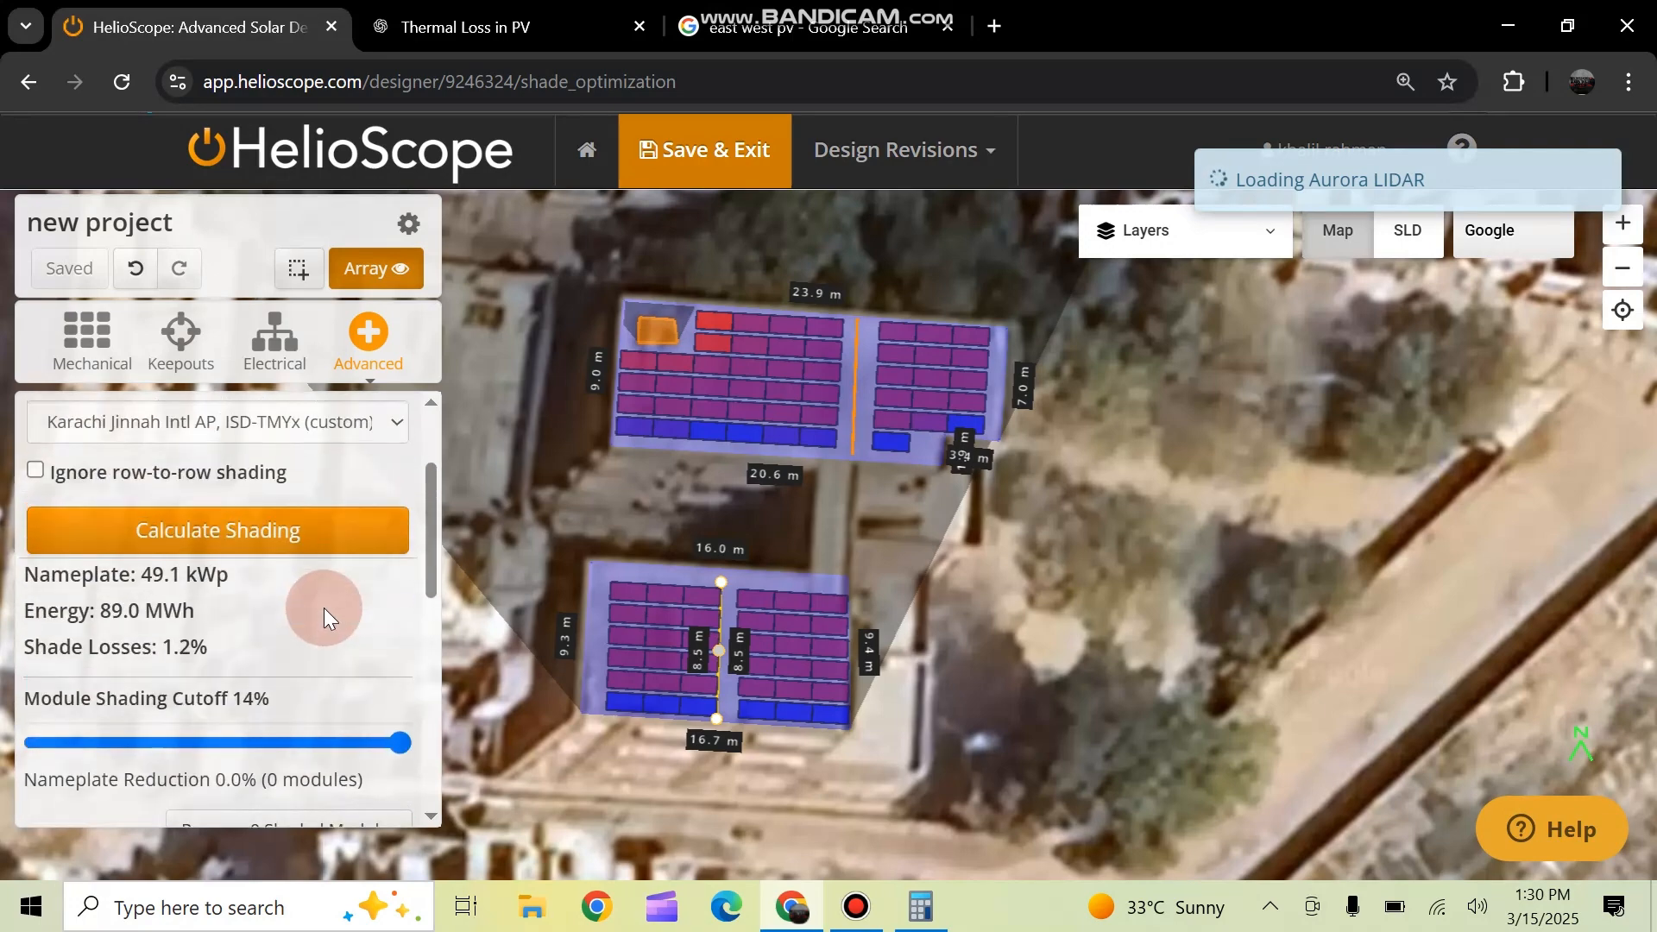
Leave the shading analysis, save the design, and exit to the project overview
{"action": "mouse_move", "coordinate": [375, 361]}
{"action": "left_click", "coordinate": [354, 459]}
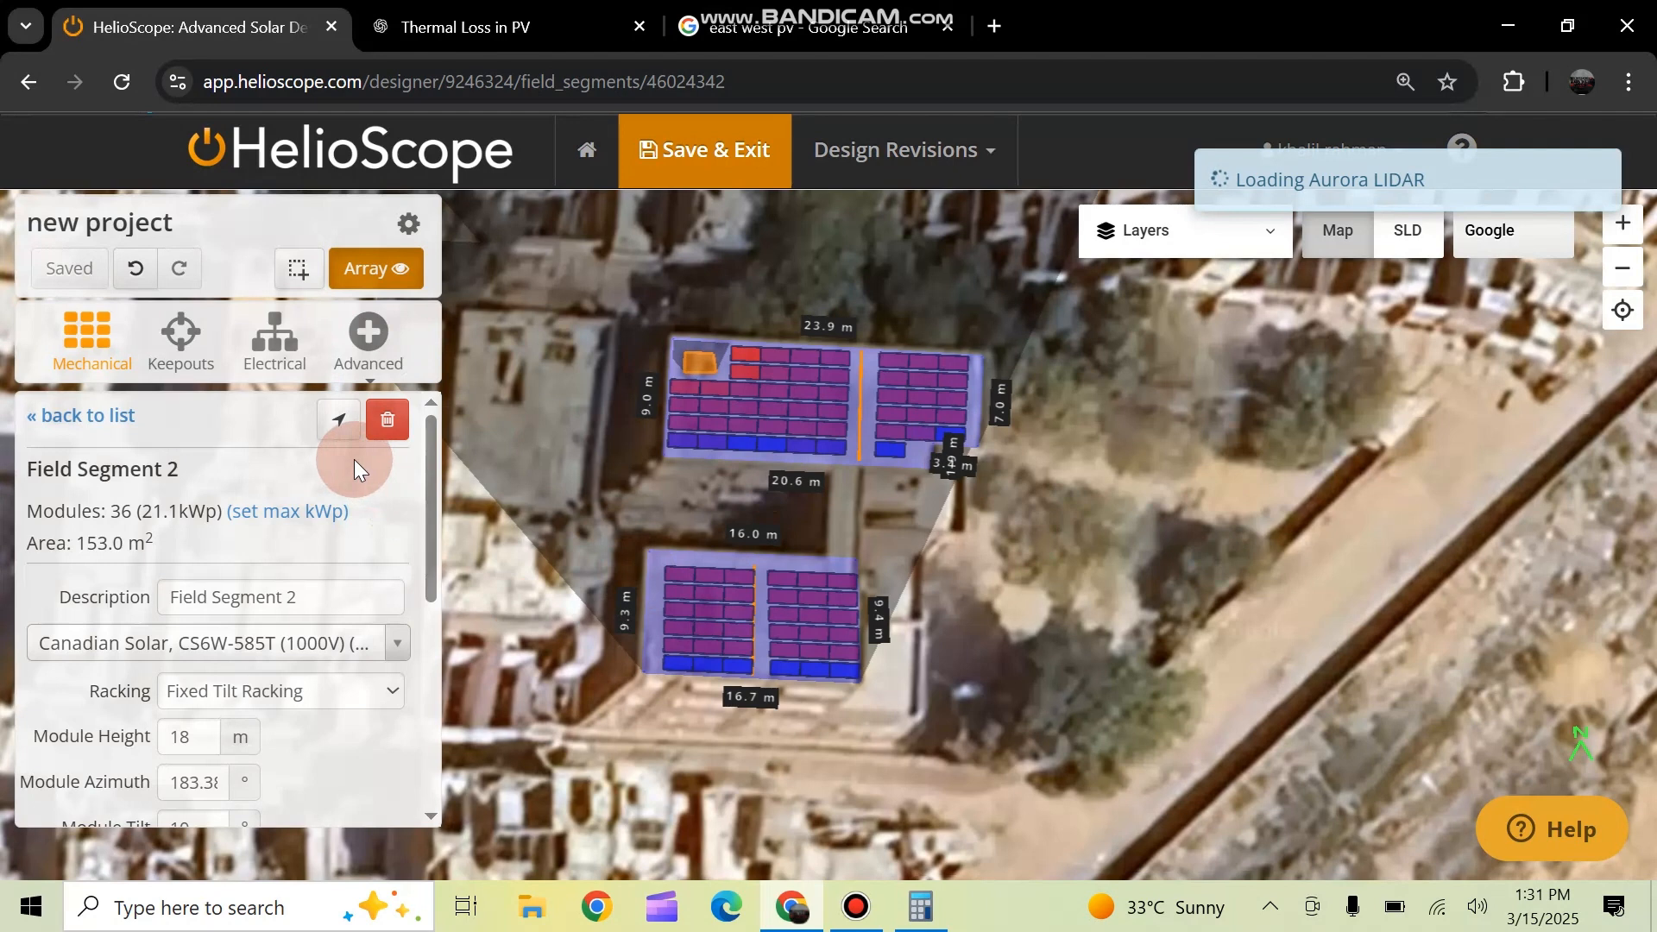
{"action": "left_click", "coordinate": [703, 177]}
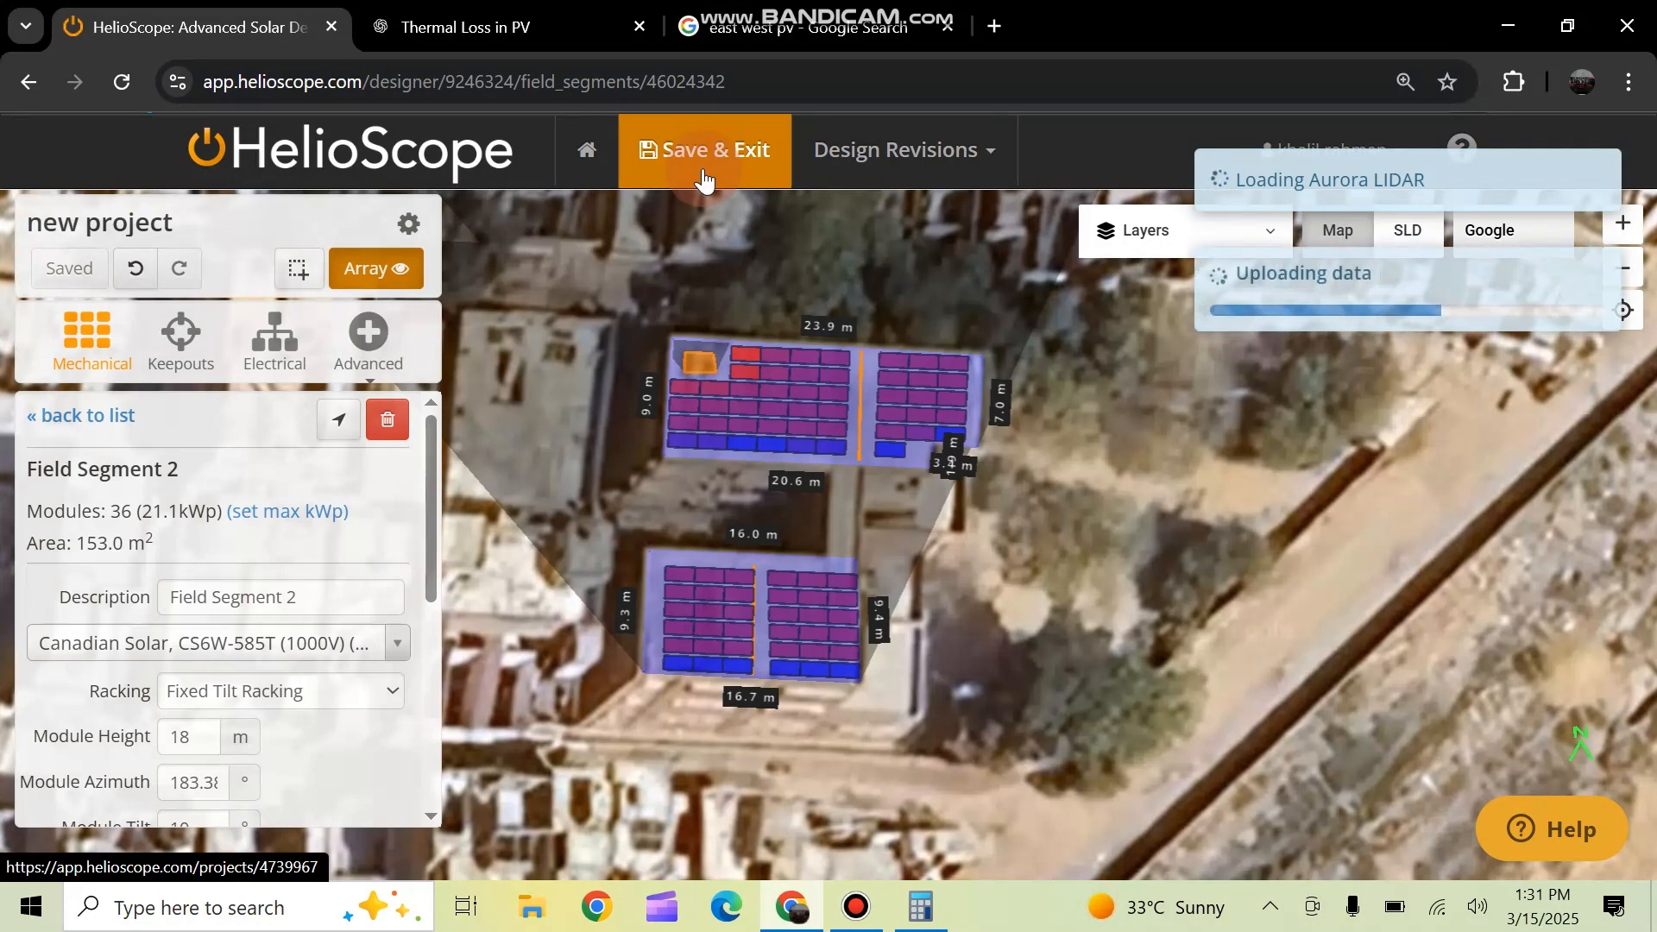
{"action": "left_click", "coordinate": [1026, 557]}
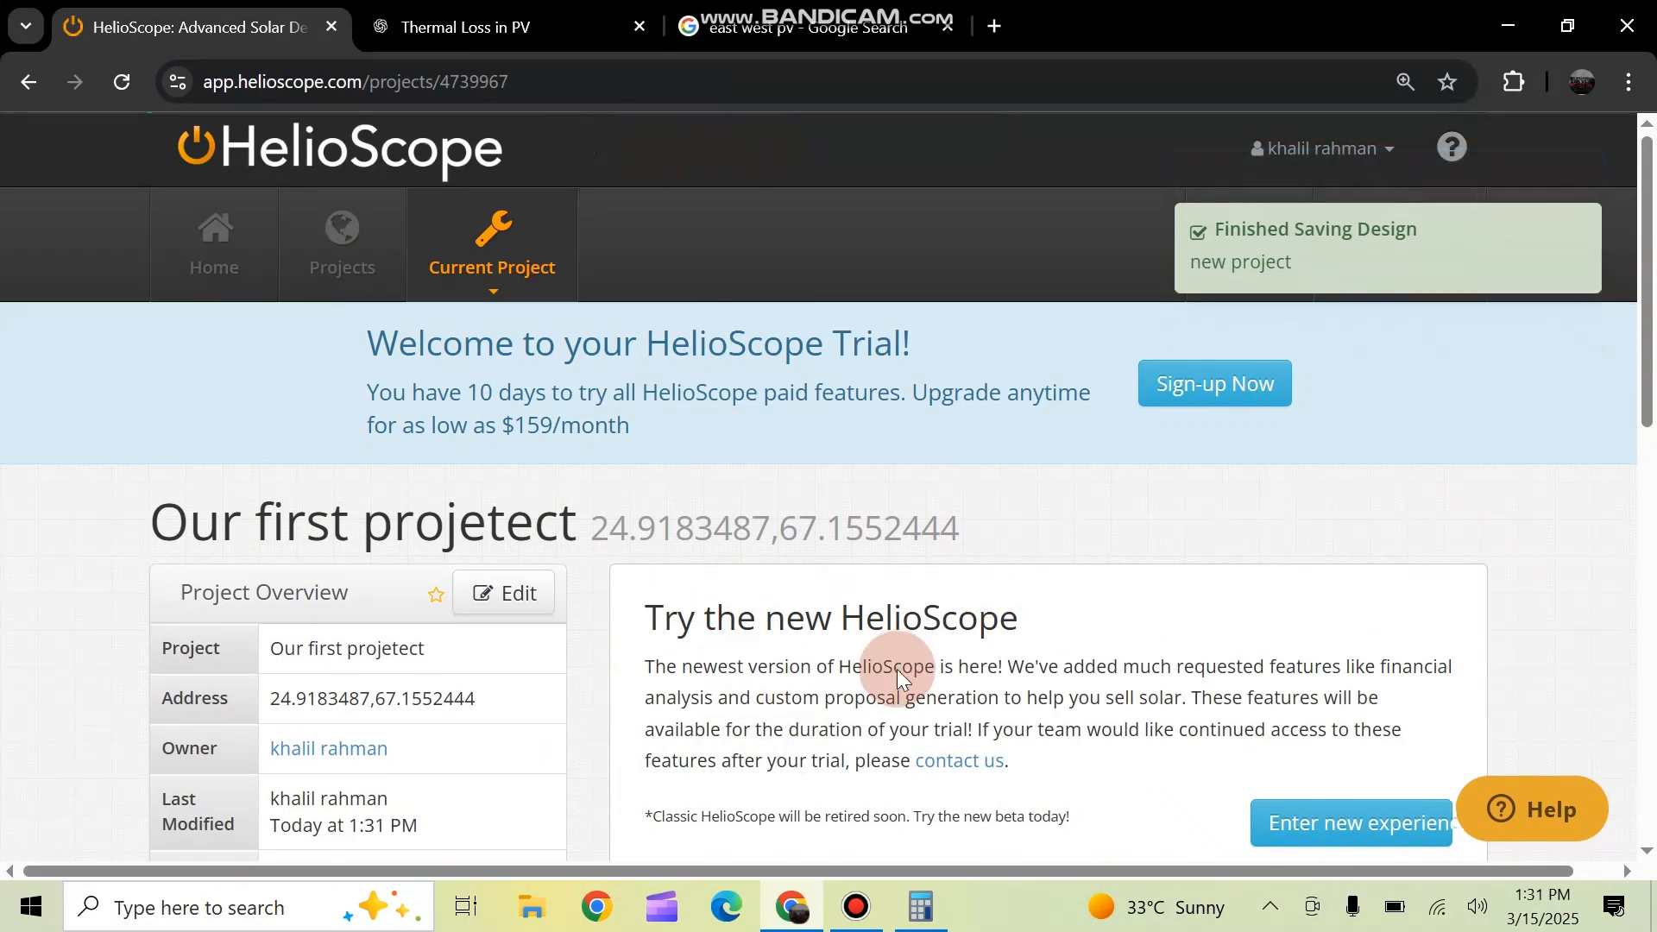
Simulate the energy yield of the "new project" design with Condition Set 1 from the project's reports
{"action": "scroll", "coordinate": [932, 664], "scroll_direction": "down", "scroll_amount": 5}
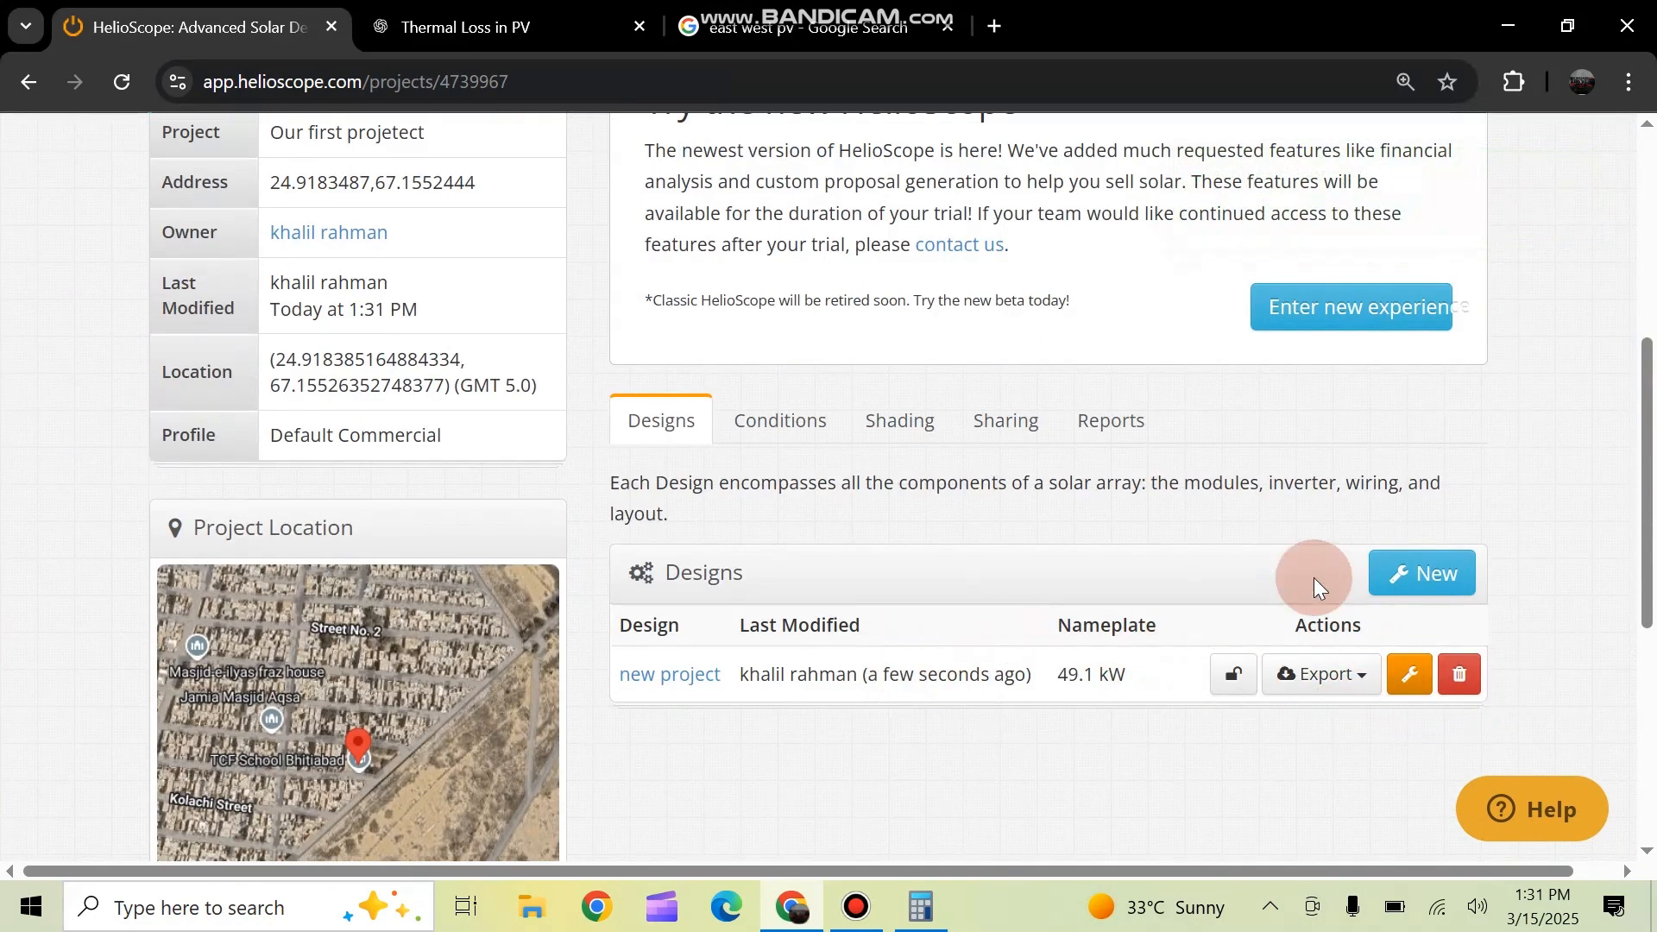
{"action": "left_click", "coordinate": [769, 420]}
{"action": "left_click", "coordinate": [868, 423]}
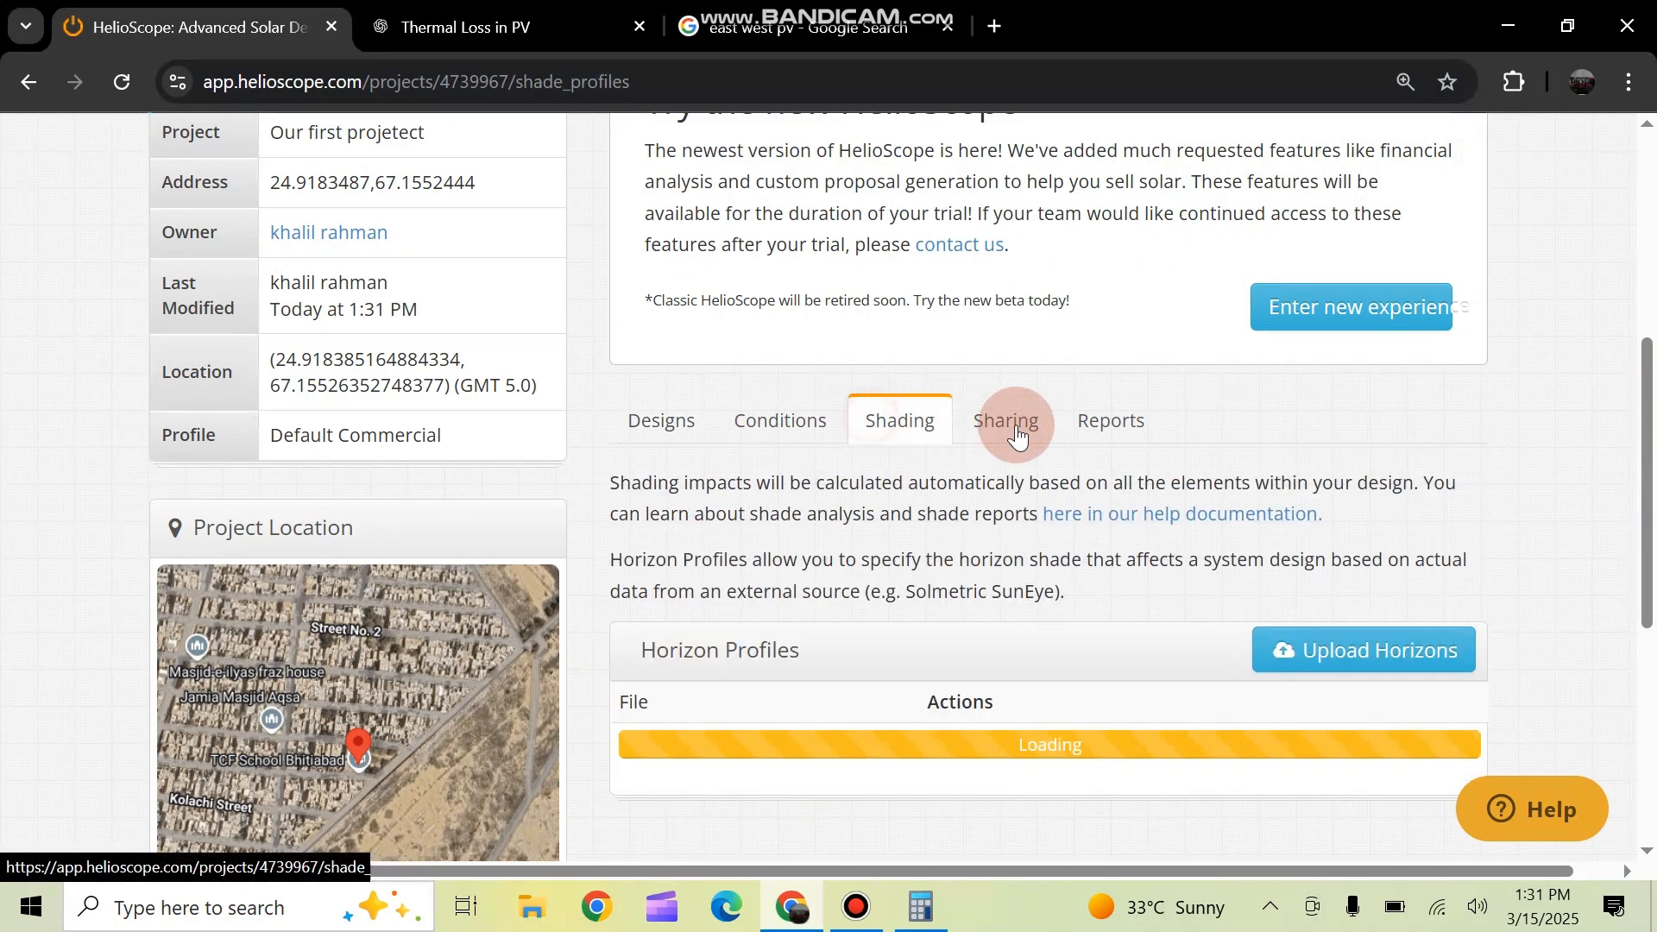
{"action": "left_click", "coordinate": [1106, 421]}
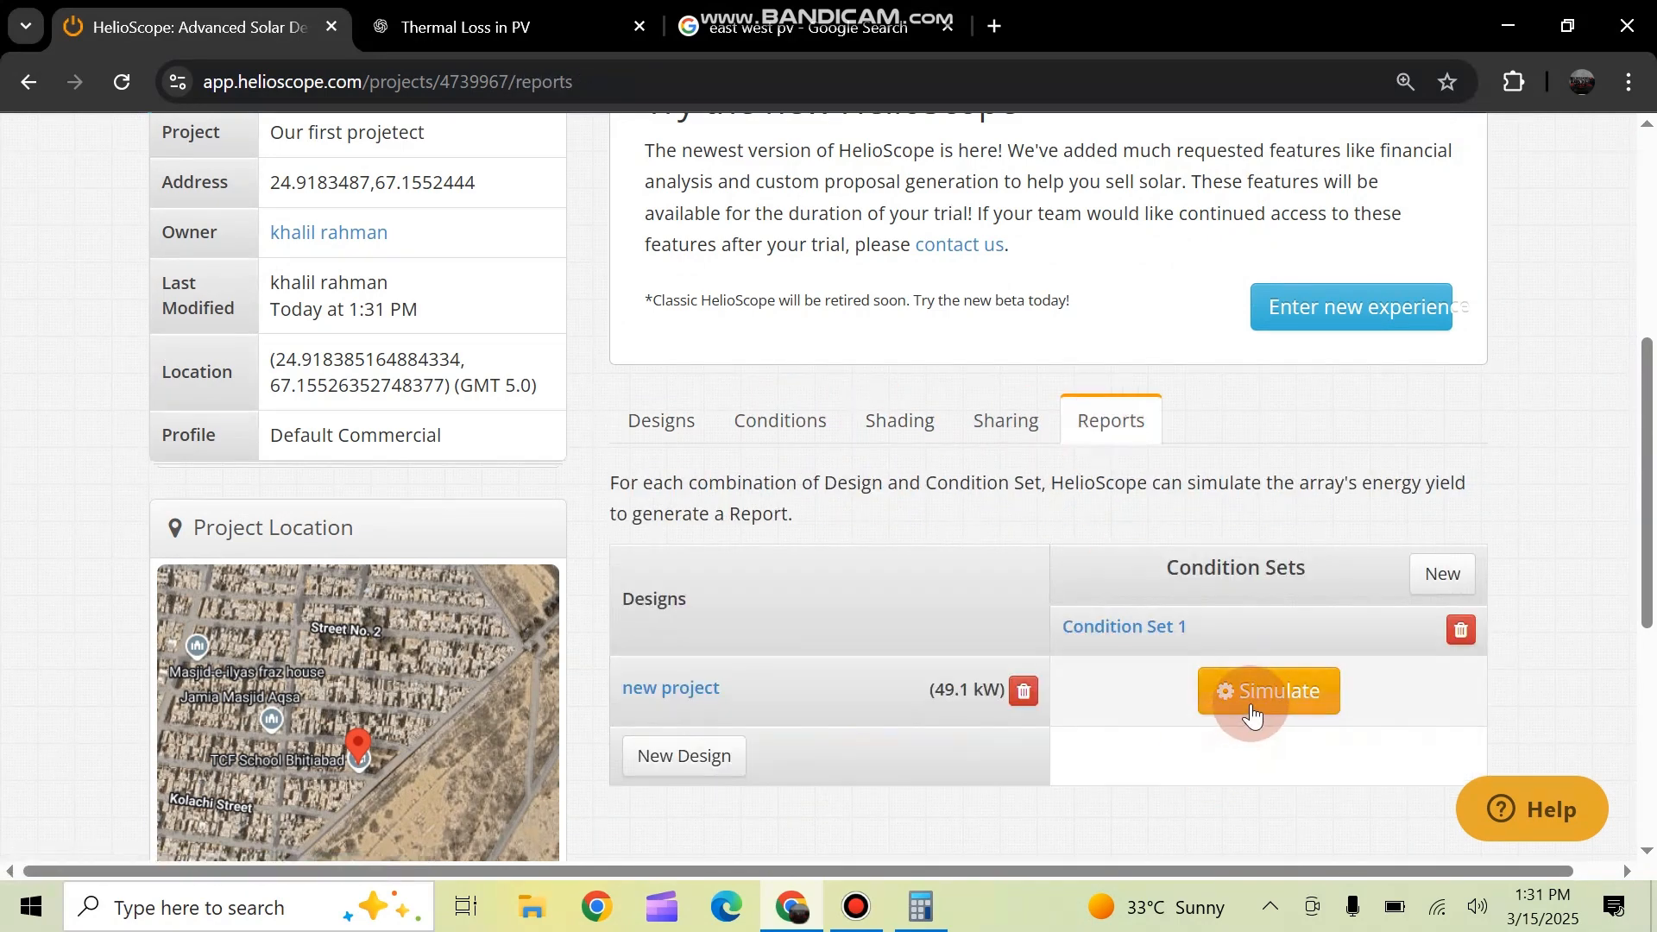
{"action": "scroll", "coordinate": [1257, 704], "scroll_direction": "down", "scroll_amount": 3}
{"action": "left_click", "coordinate": [1246, 442]}
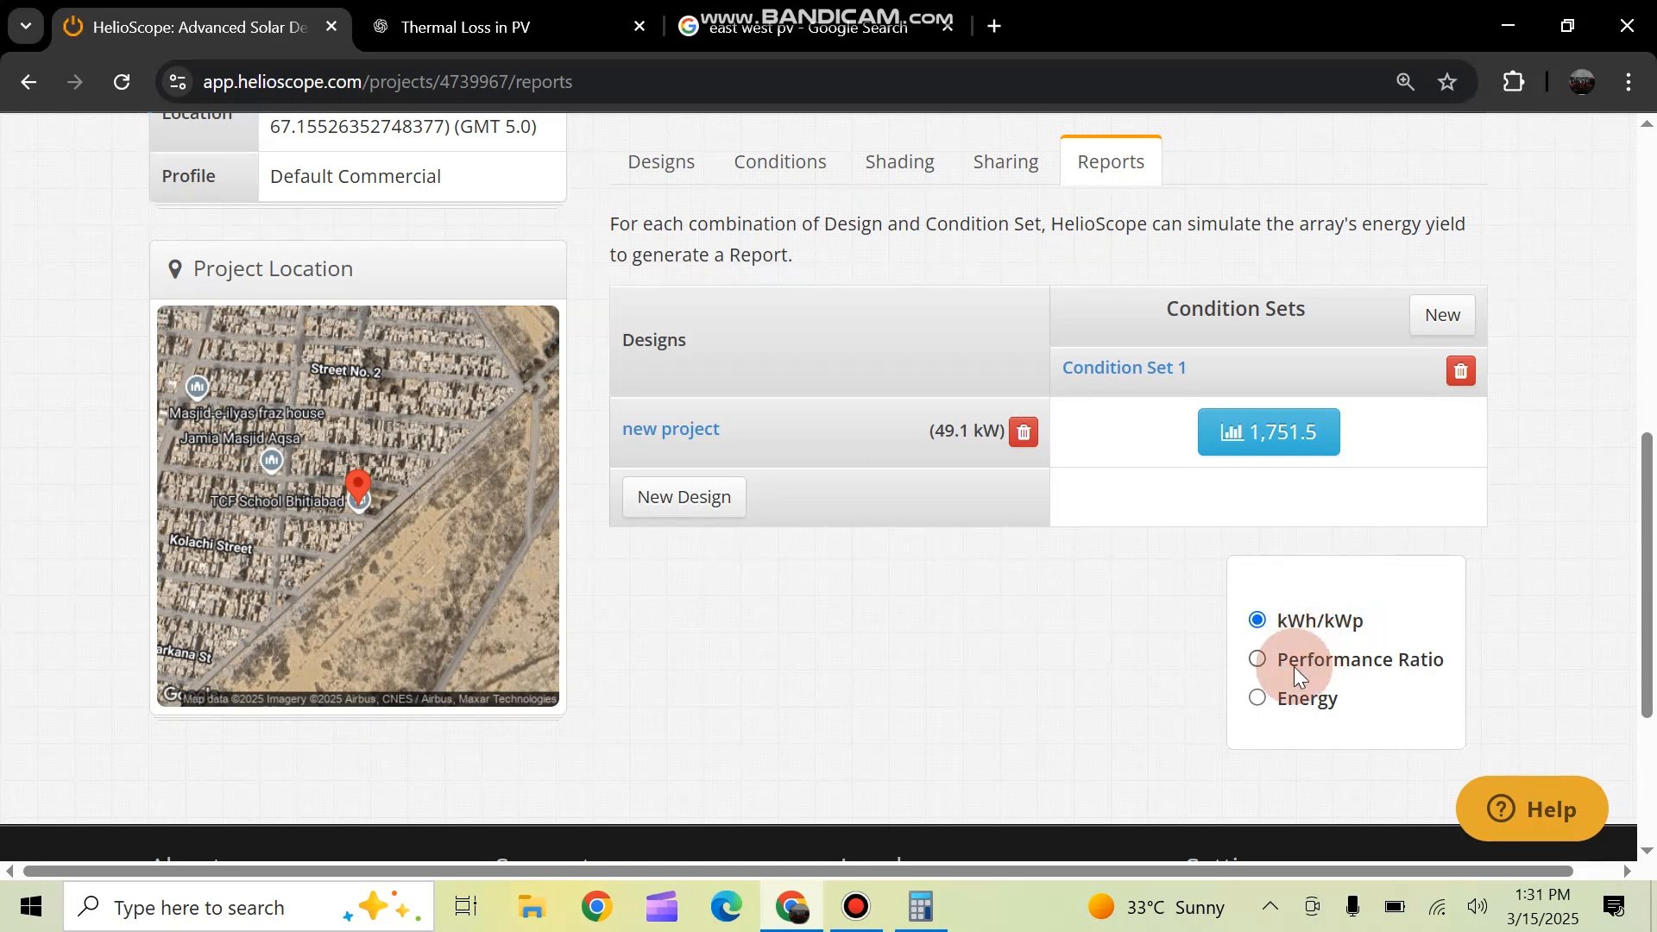
View the simulation result as performance ratio and energy, and return it to kWh/kWp
{"action": "left_click", "coordinate": [1260, 667]}
{"action": "left_click", "coordinate": [1258, 699]}
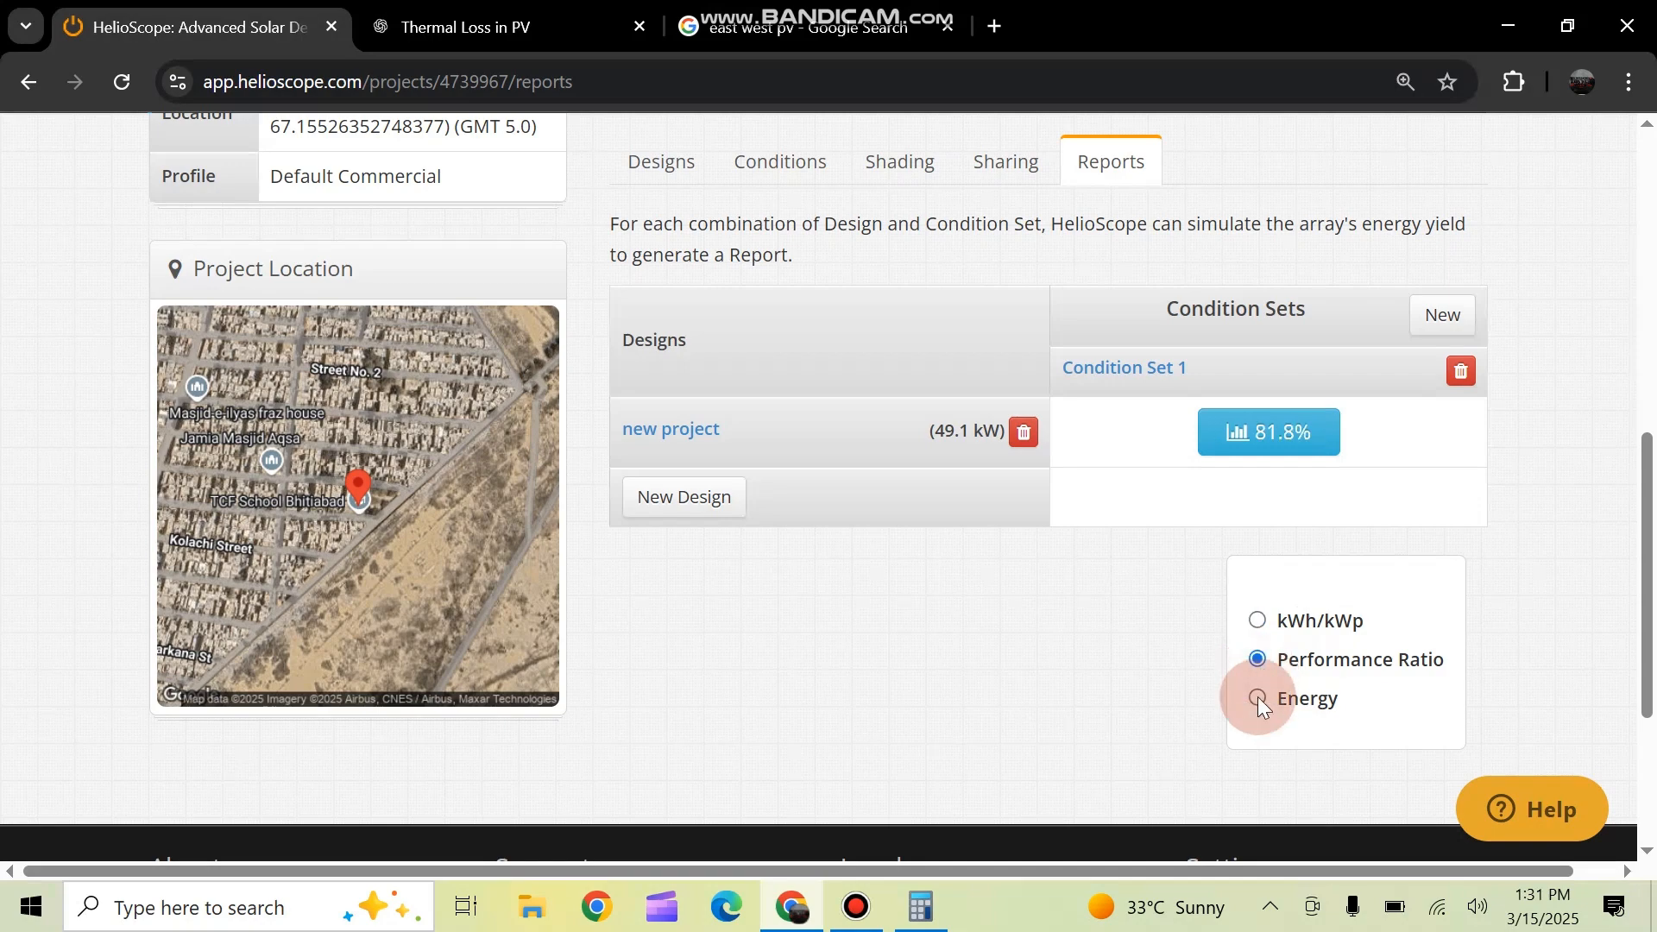
{"action": "left_click", "coordinate": [1262, 626]}
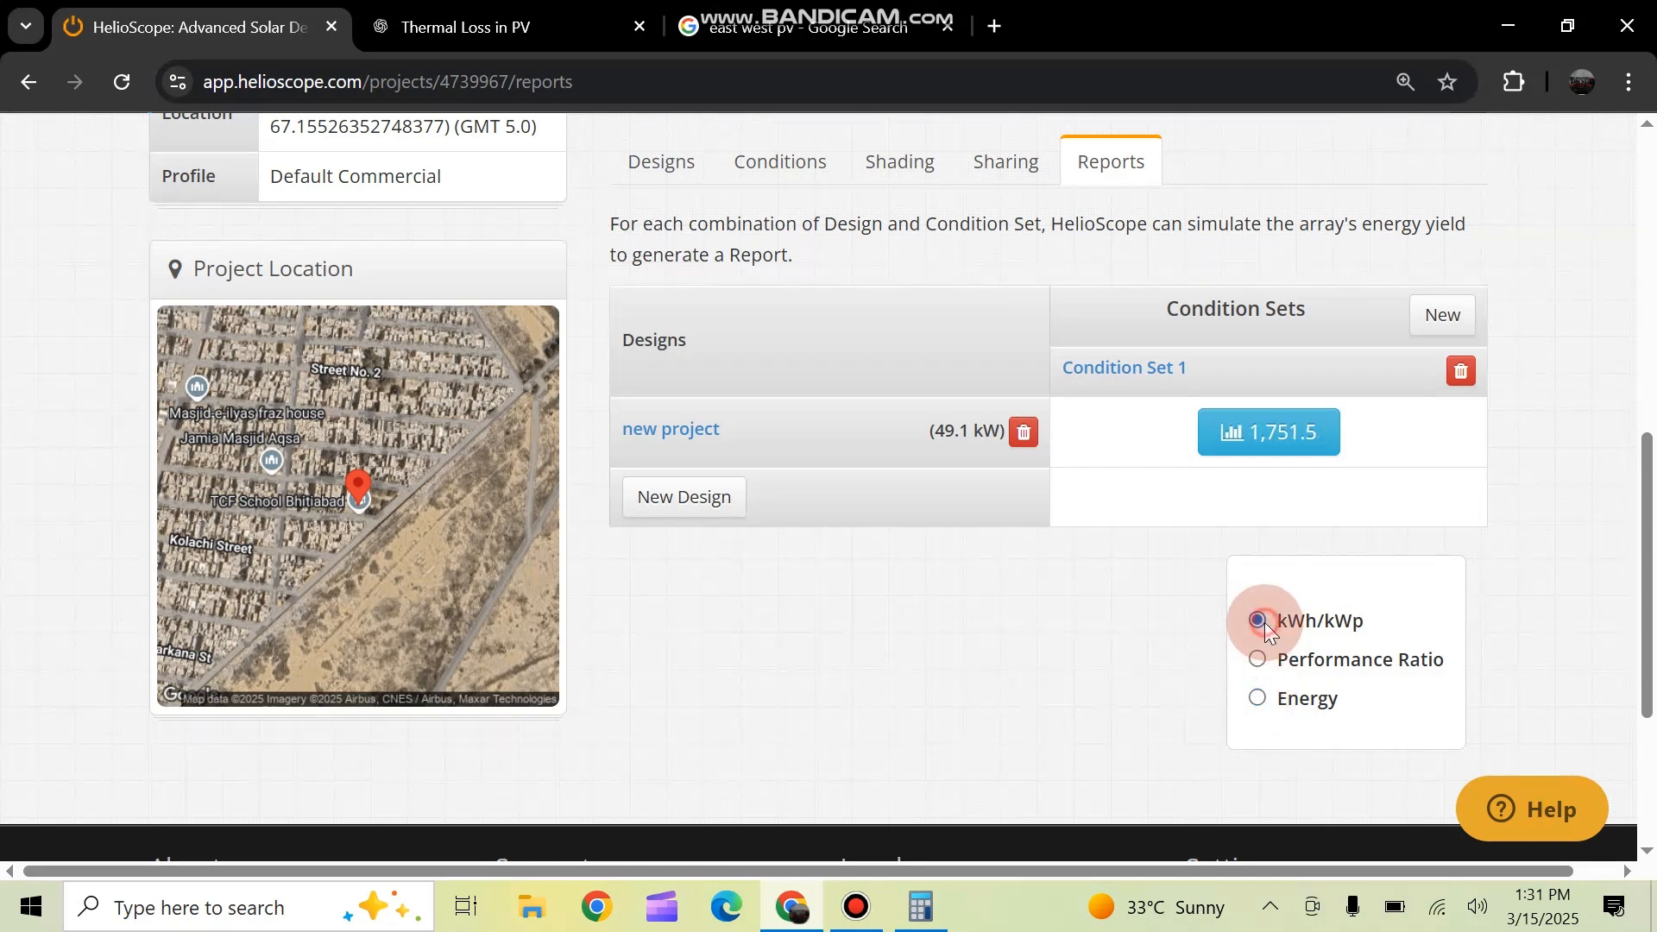
Open the production report for "new project" and review its system metrics, monthly production and sources of system loss
{"action": "left_click", "coordinate": [1243, 456]}
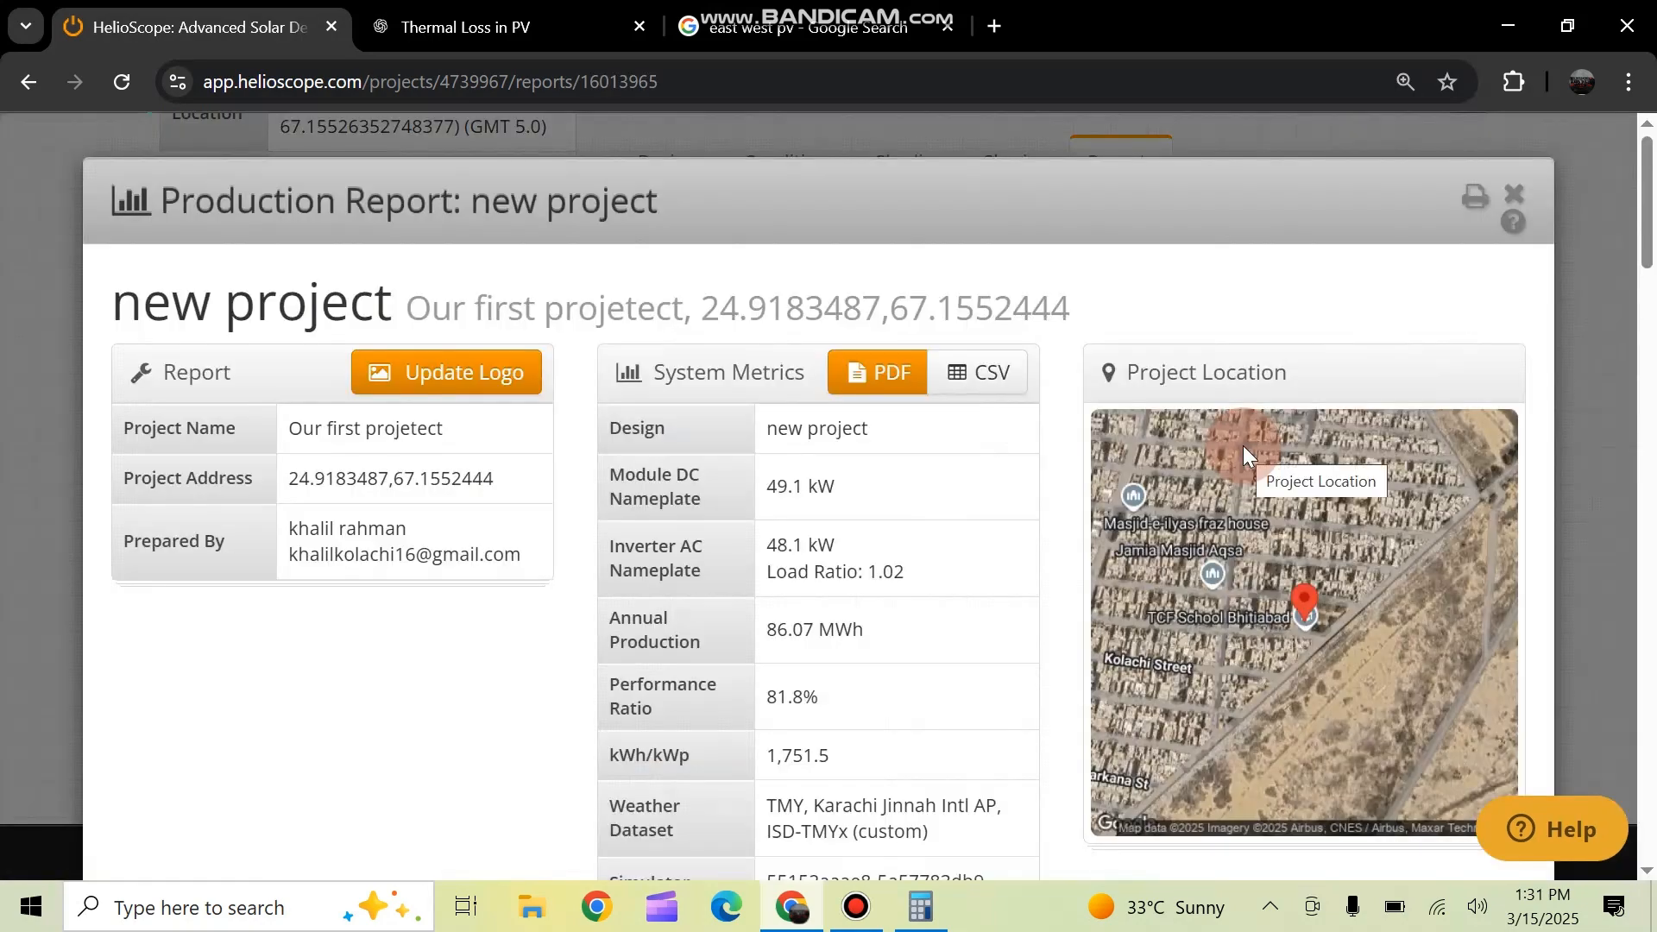
{"action": "left_click", "coordinate": [1080, 433]}
{"action": "scroll", "coordinate": [1082, 436], "scroll_direction": "down", "scroll_amount": 3}
{"action": "scroll", "coordinate": [753, 561], "scroll_direction": "up", "scroll_amount": 3}
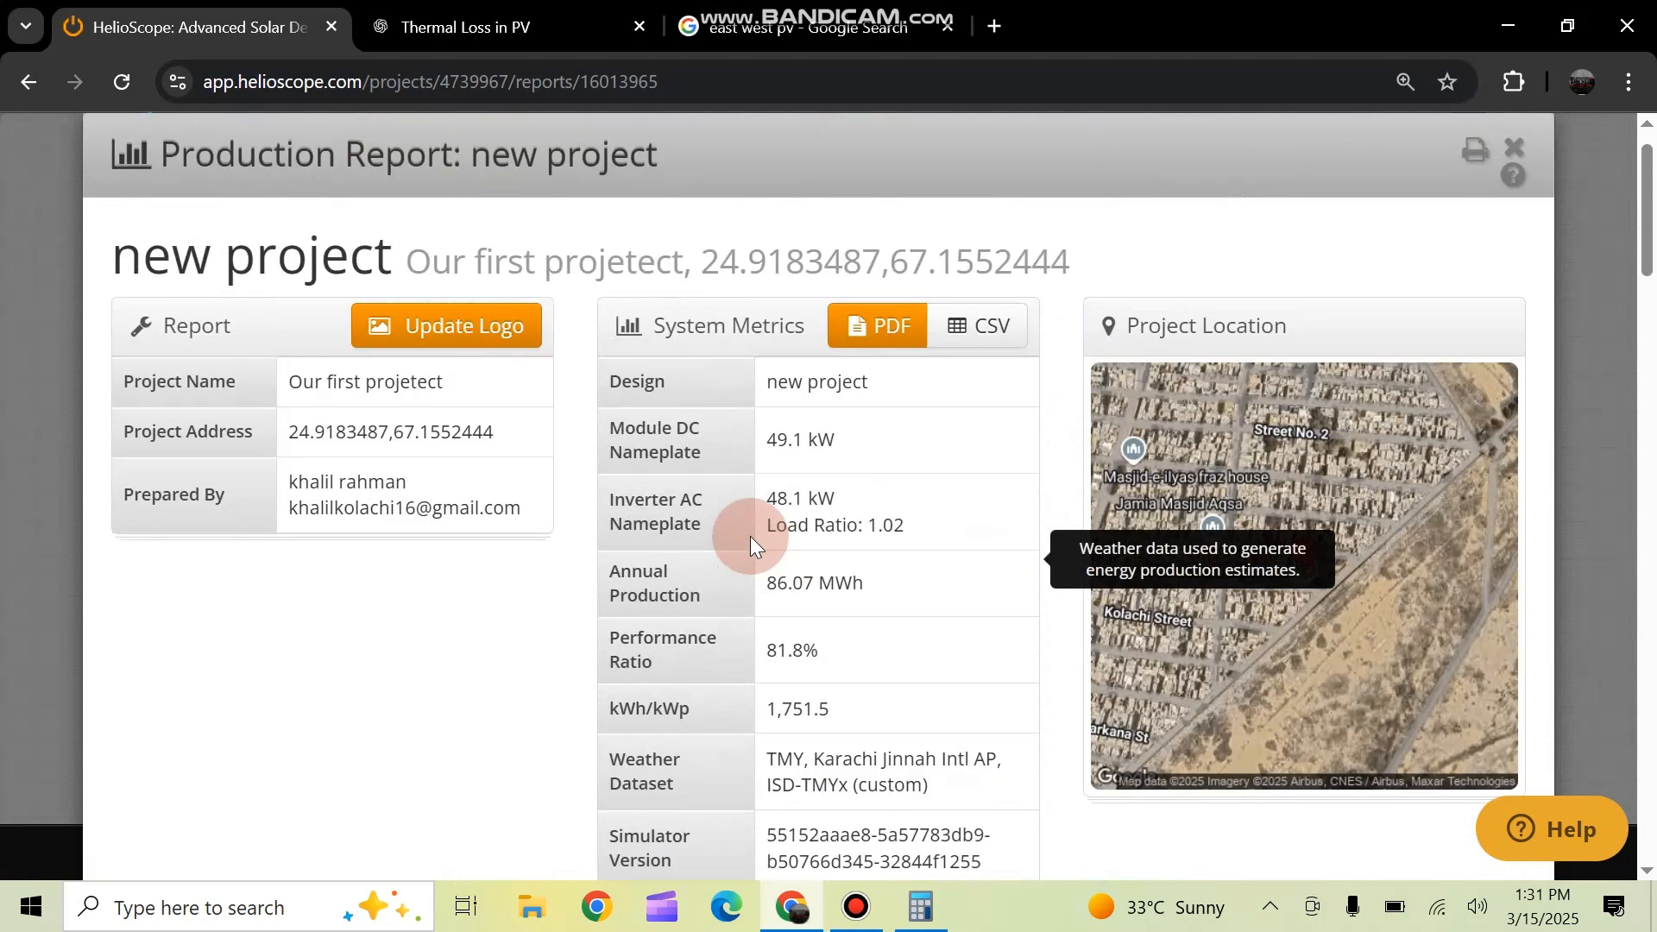
{"action": "scroll", "coordinate": [771, 509], "scroll_direction": "down", "scroll_amount": 12}
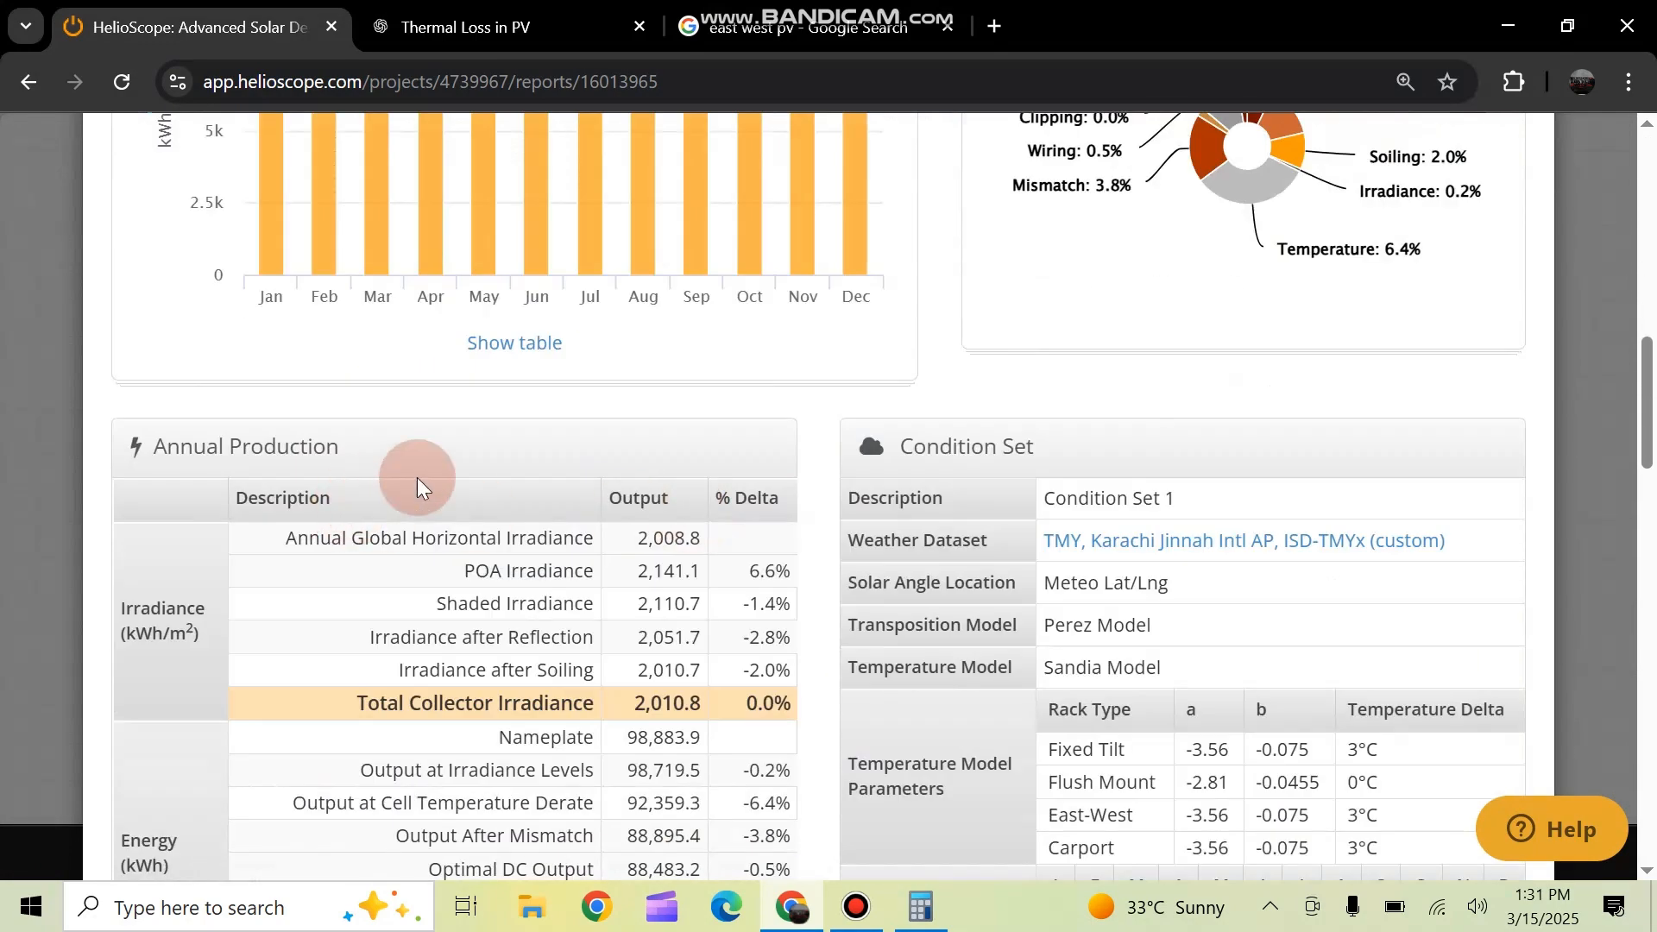
{"action": "scroll", "coordinate": [1220, 456], "scroll_direction": "up", "scroll_amount": 3}
{"action": "scroll", "coordinate": [1219, 453], "scroll_direction": "up", "scroll_amount": 1}
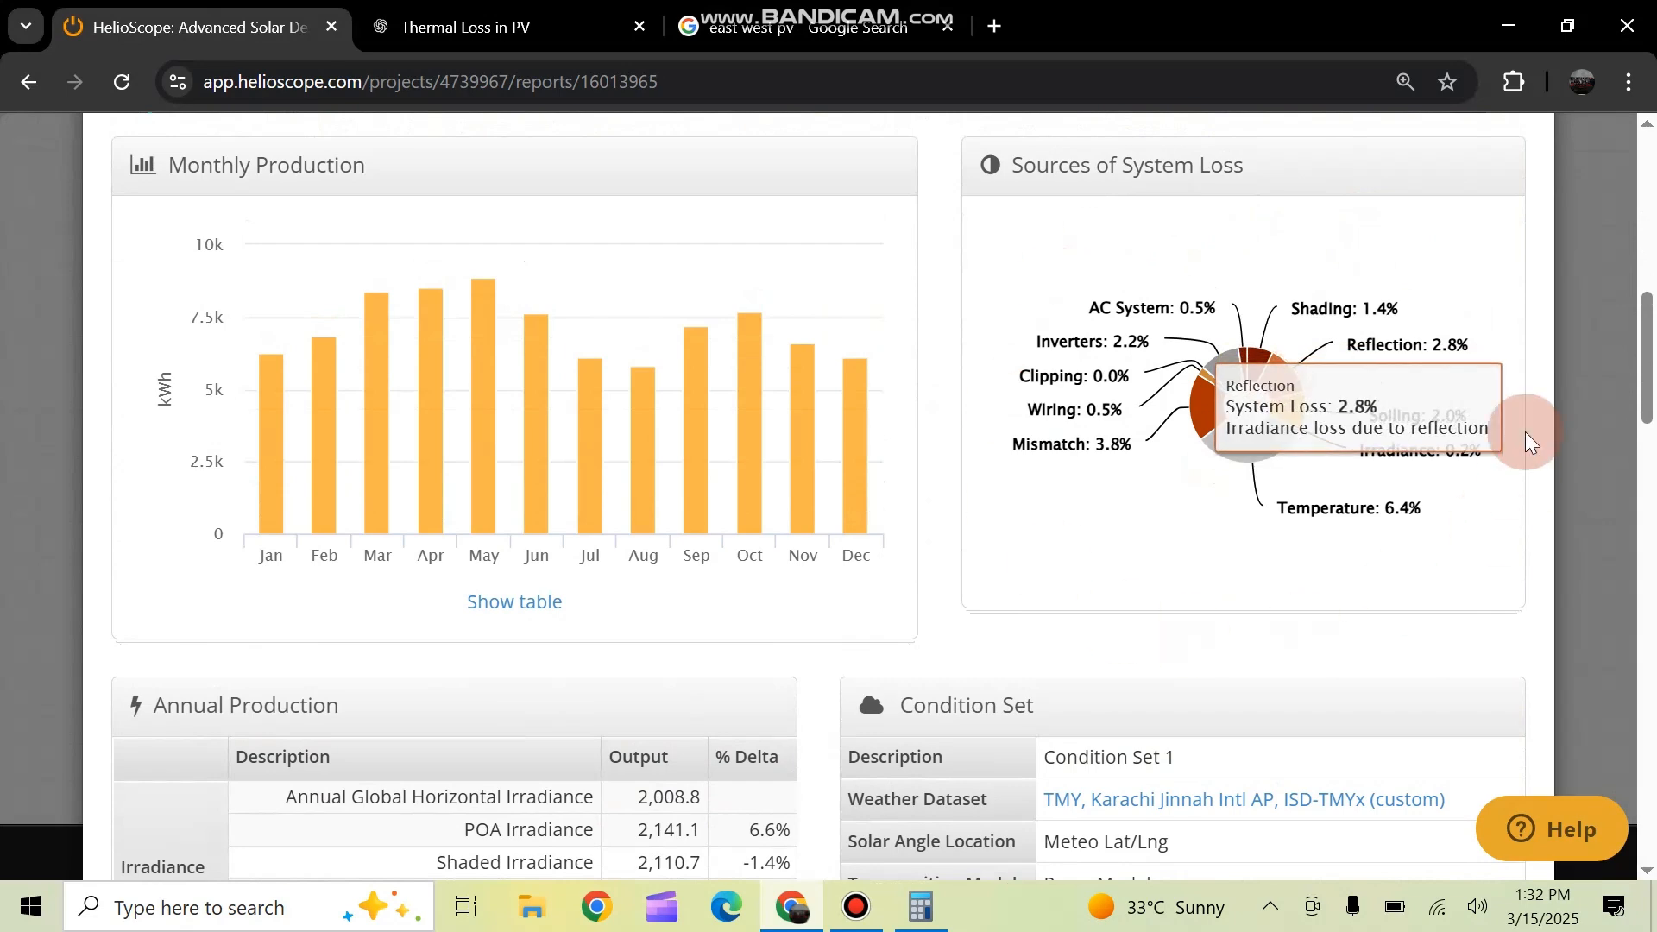
Examine the production report's annual production table, condition set and array layout with inverters and stringing
{"action": "scroll", "coordinate": [855, 518], "scroll_direction": "down", "scroll_amount": 5}
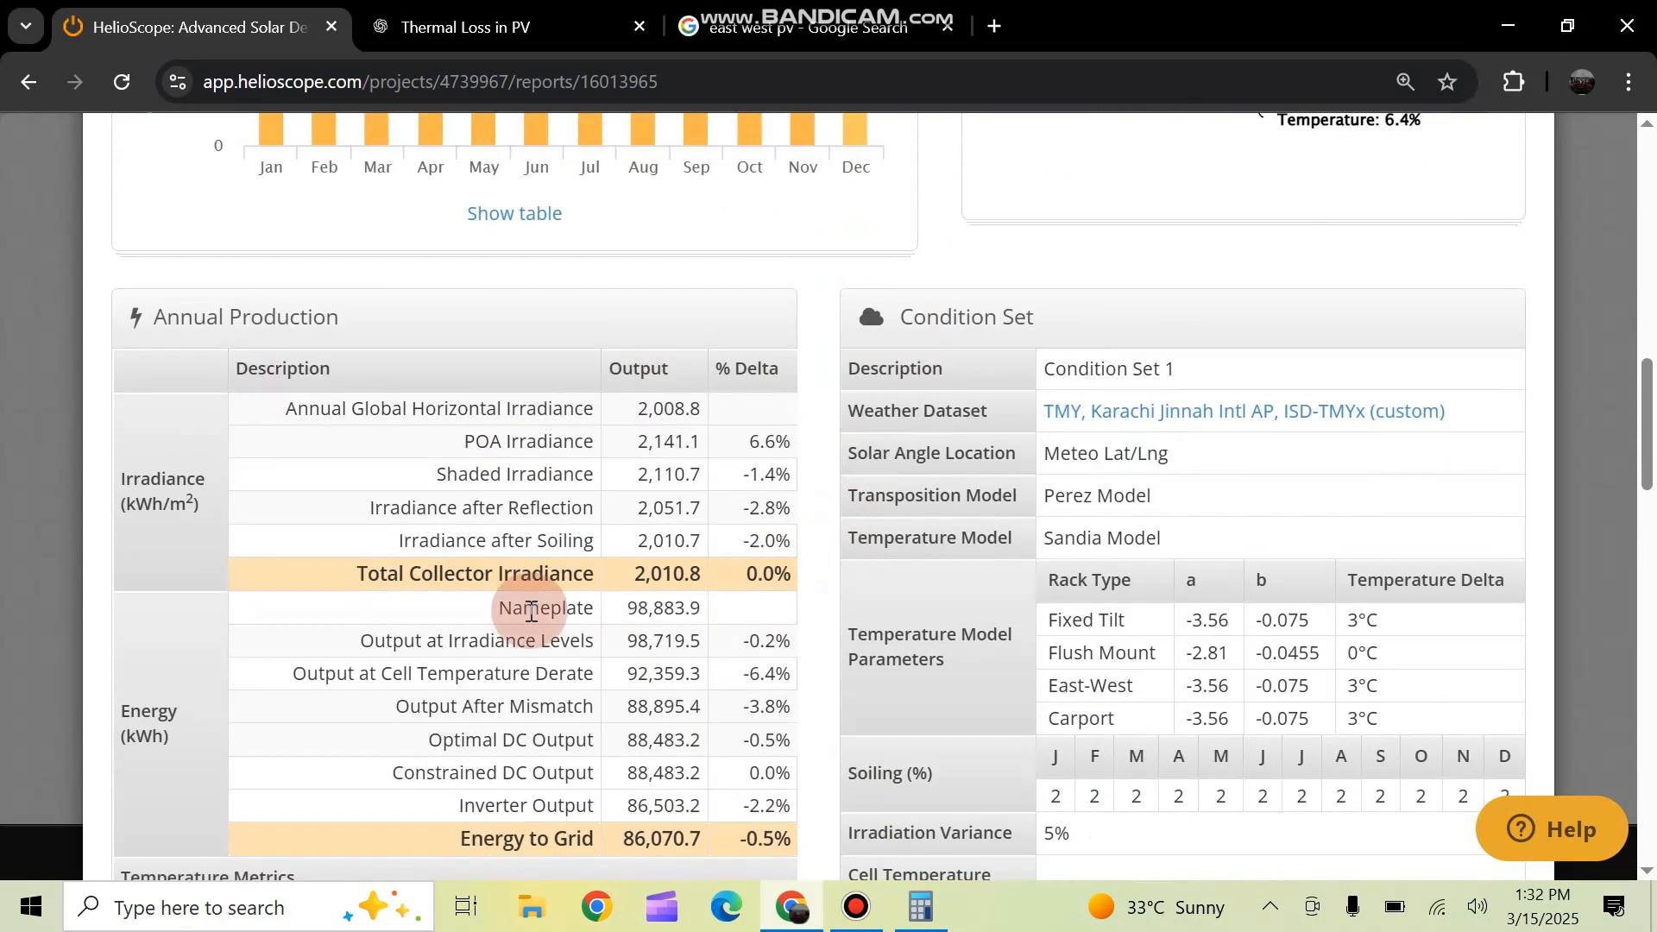
{"action": "scroll", "coordinate": [614, 553], "scroll_direction": "down", "scroll_amount": 3}
{"action": "scroll", "coordinate": [185, 274], "scroll_direction": "up", "scroll_amount": 3}
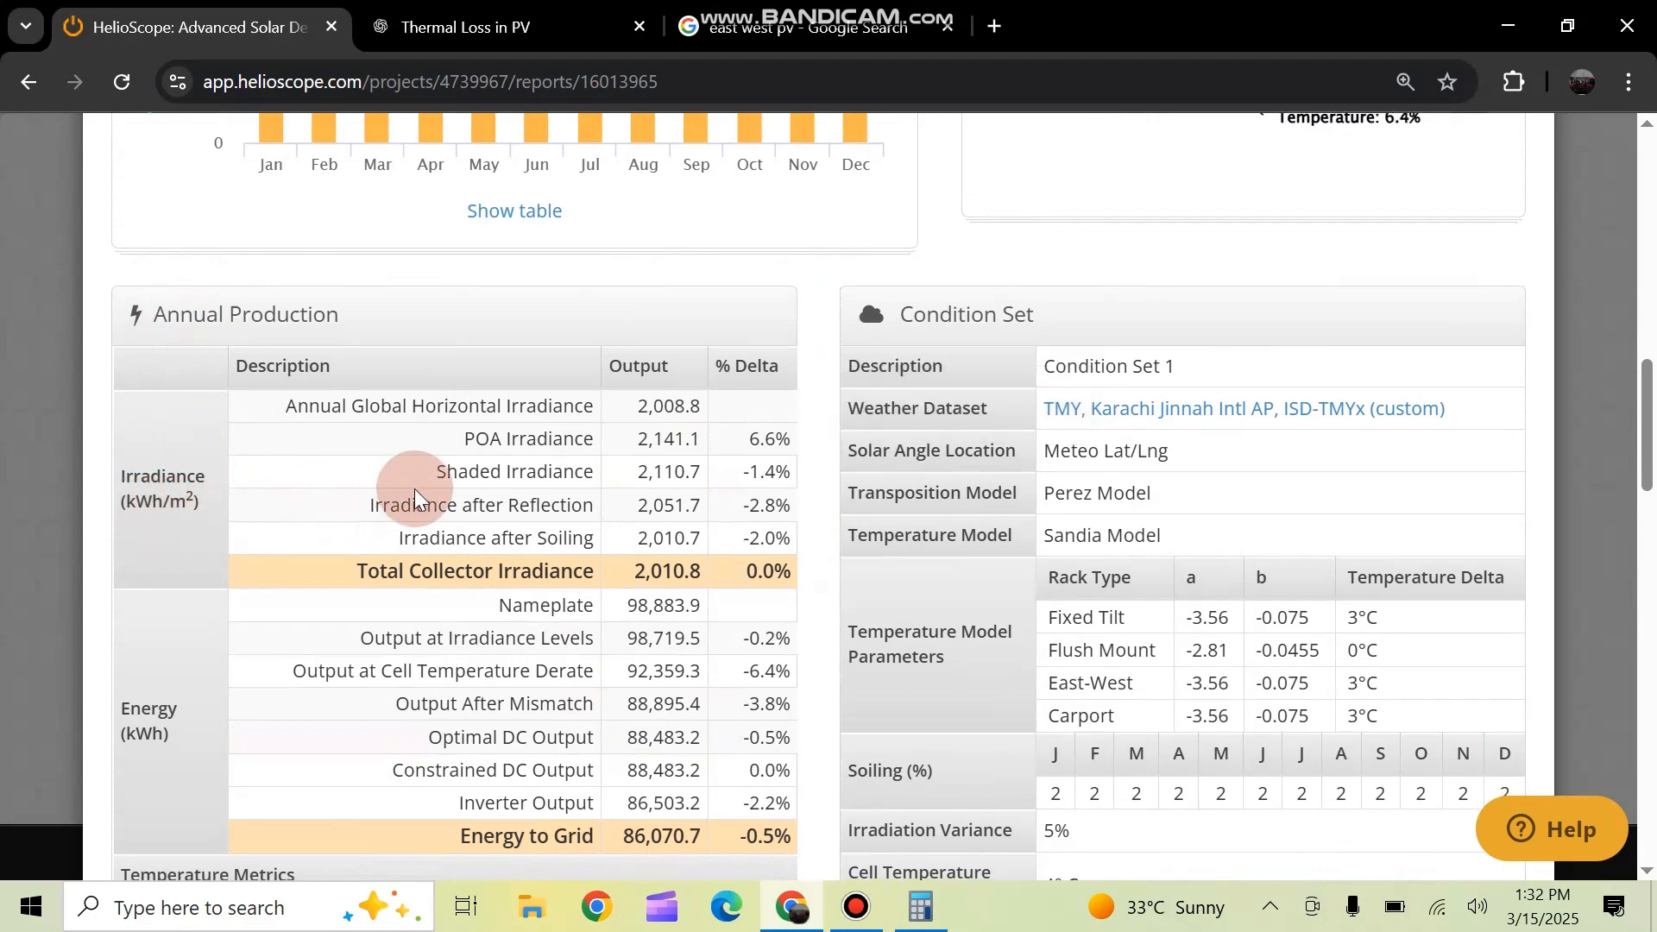
{"action": "scroll", "coordinate": [929, 715], "scroll_direction": "down", "scroll_amount": 5}
{"action": "scroll", "coordinate": [743, 618], "scroll_direction": "down", "scroll_amount": 5}
{"action": "scroll", "coordinate": [763, 636], "scroll_direction": "down", "scroll_amount": 4}
{"action": "scroll", "coordinate": [764, 636], "scroll_direction": "down", "scroll_amount": 5}
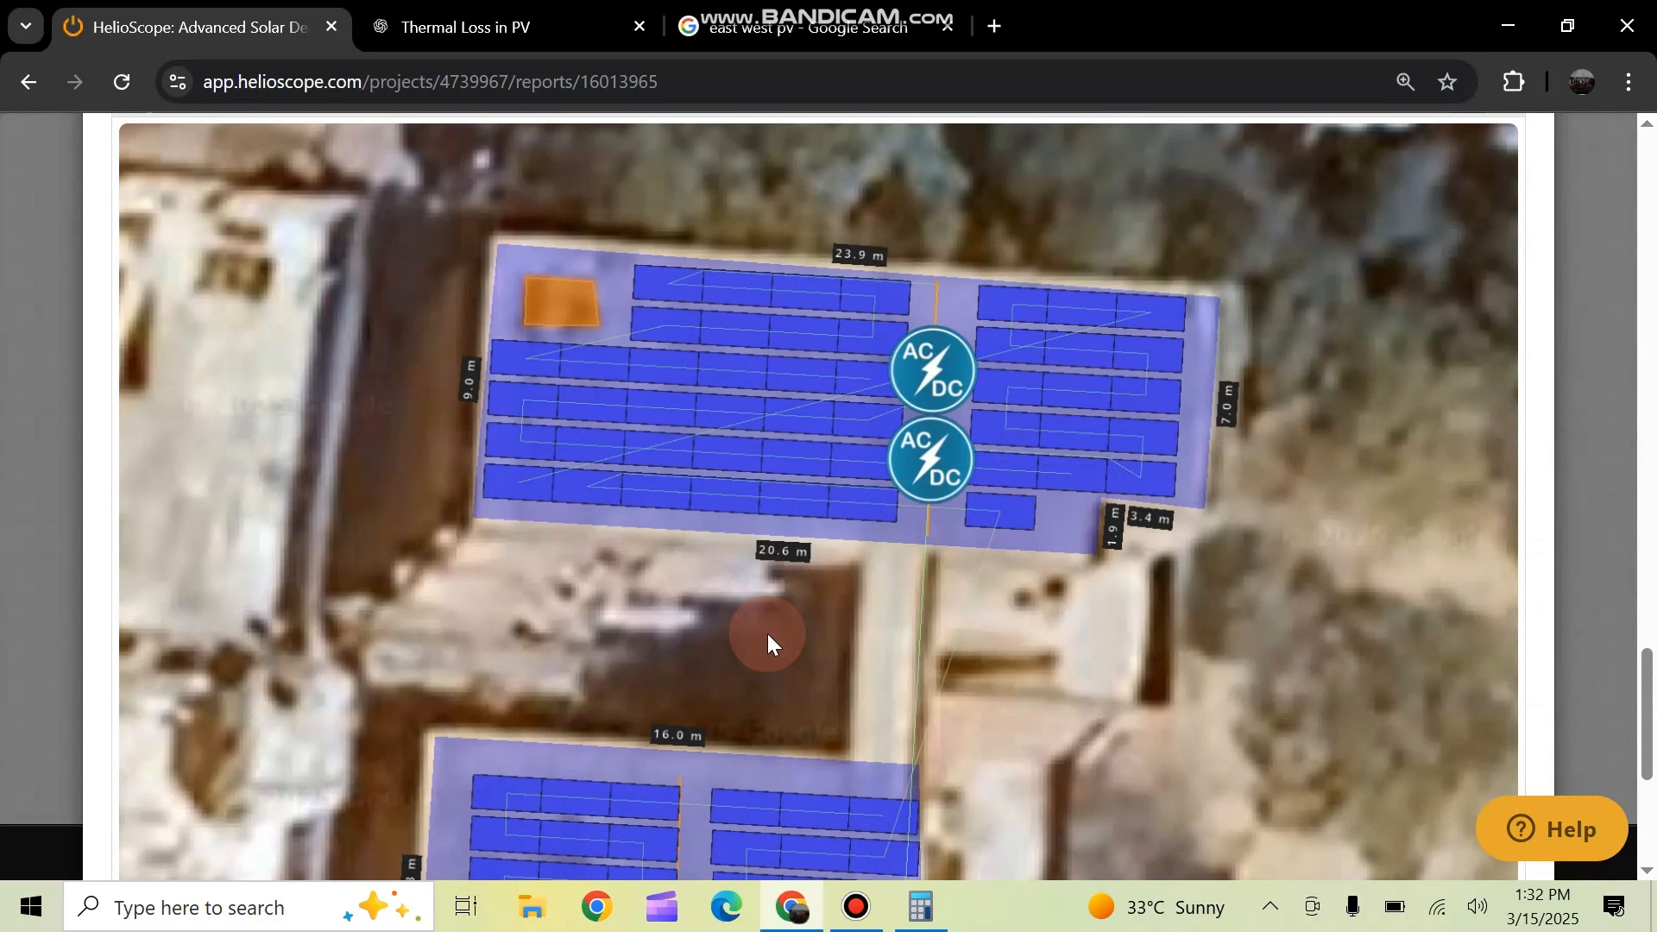
{"action": "scroll", "coordinate": [767, 634], "scroll_direction": "up", "scroll_amount": 10}
{"action": "scroll", "coordinate": [768, 634], "scroll_direction": "up", "scroll_amount": 12}
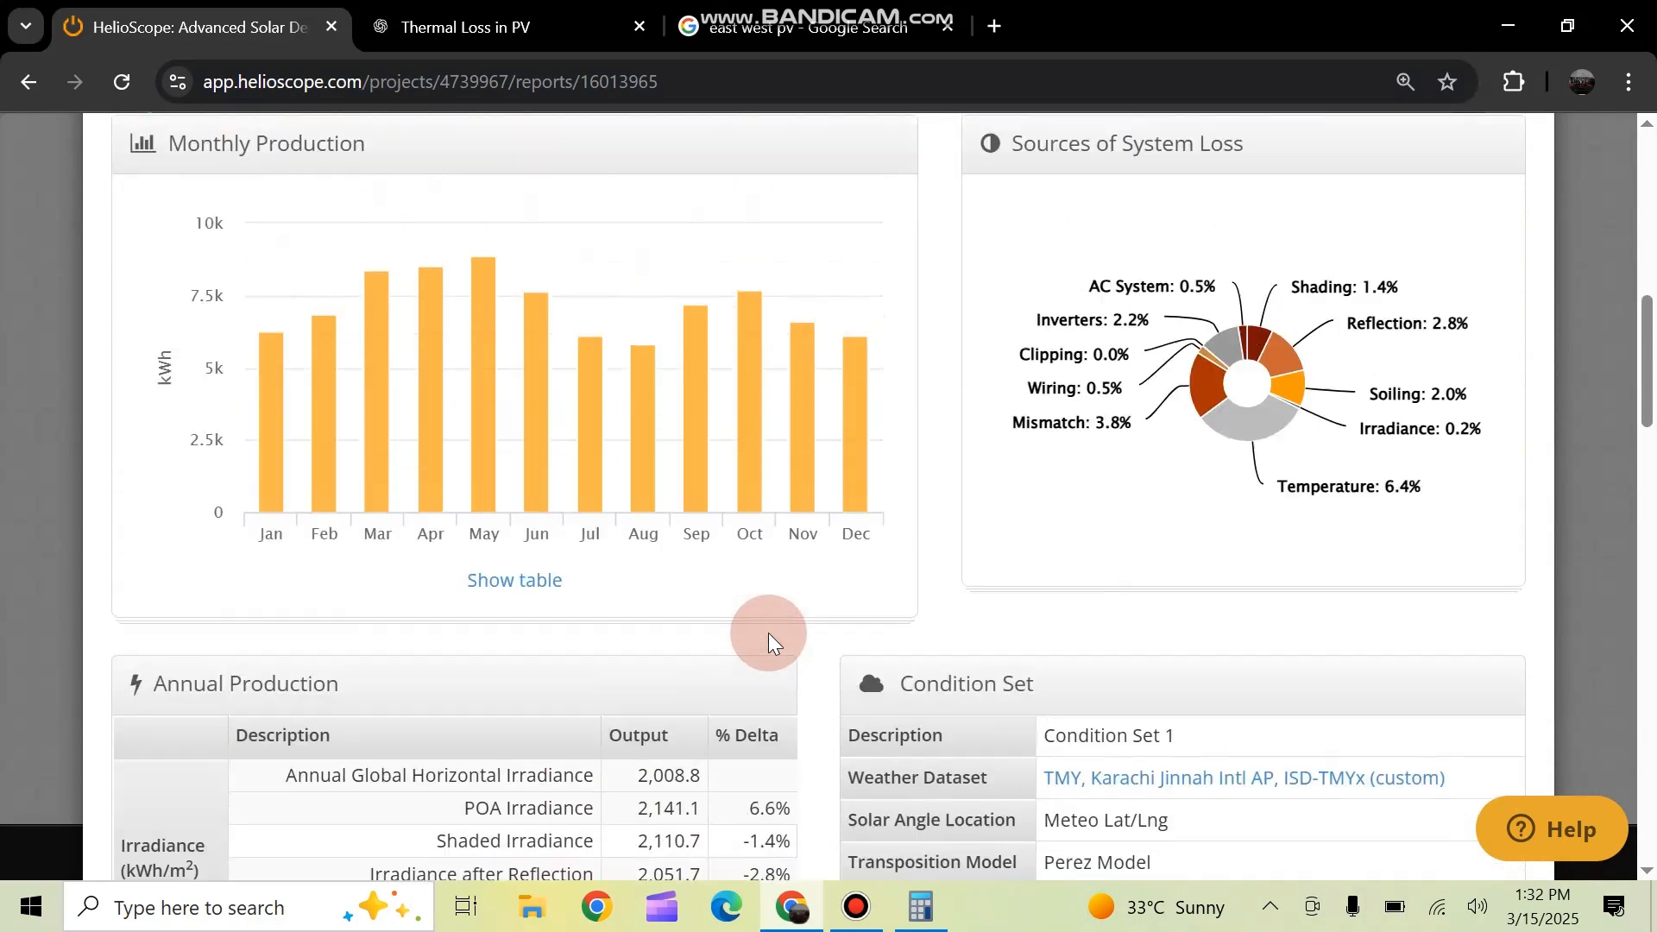
Open the shade report and compare the shading heatmap with the shading values listed by field segment
{"action": "scroll", "coordinate": [846, 614], "scroll_direction": "down", "scroll_amount": 6}
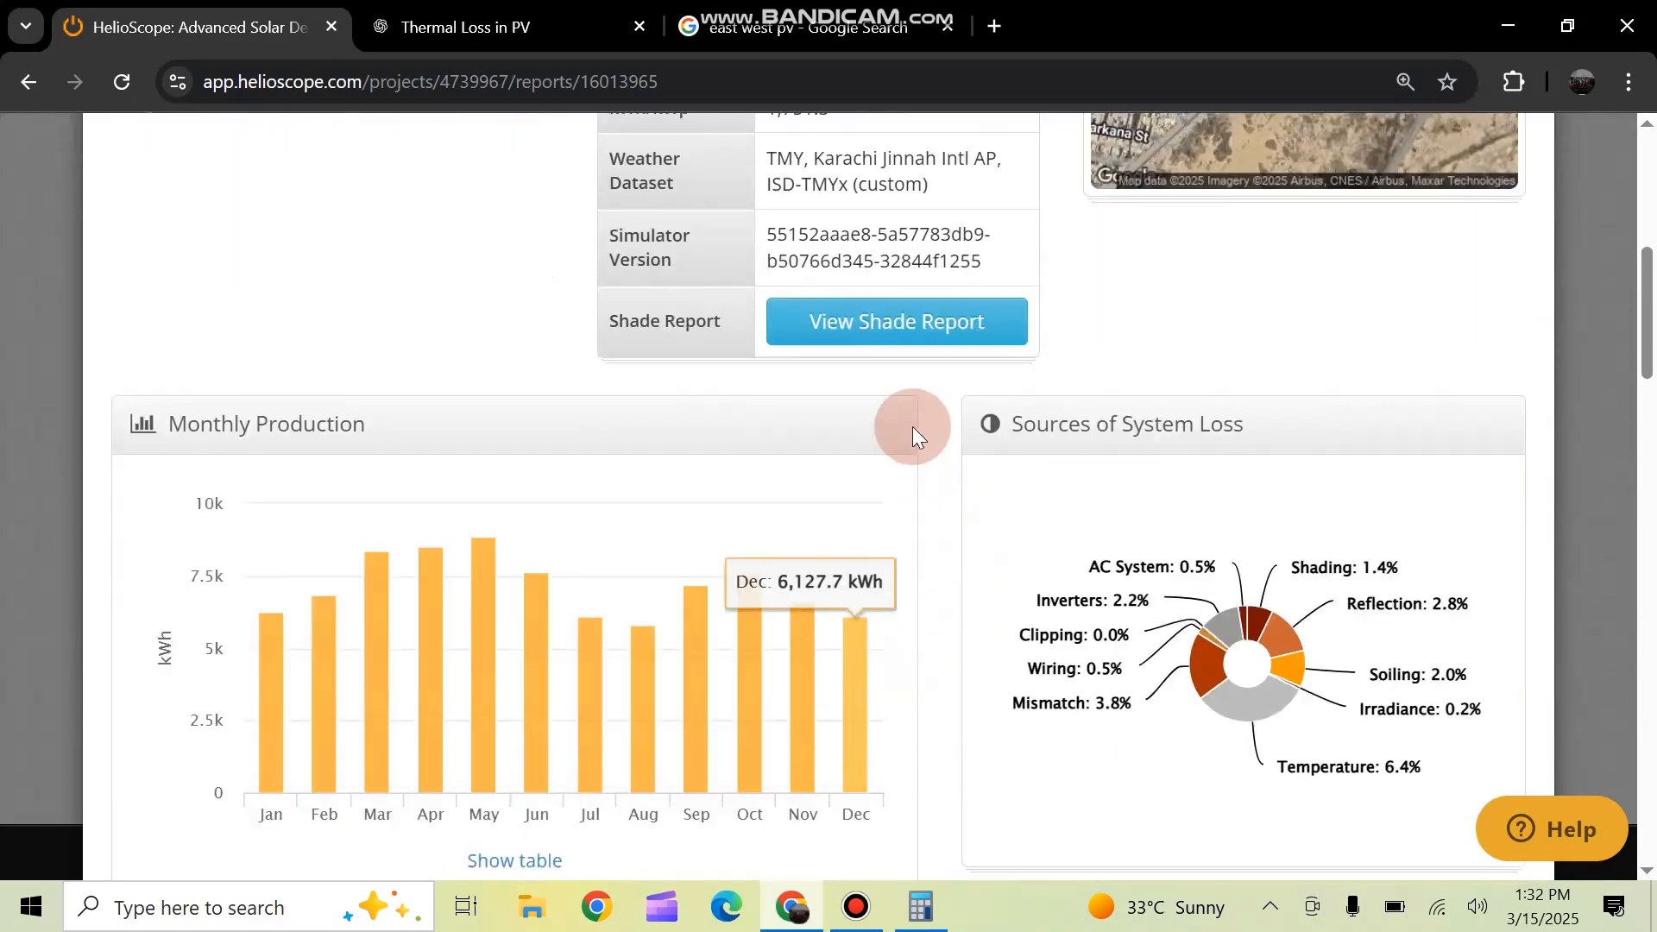
{"action": "left_click", "coordinate": [889, 319]}
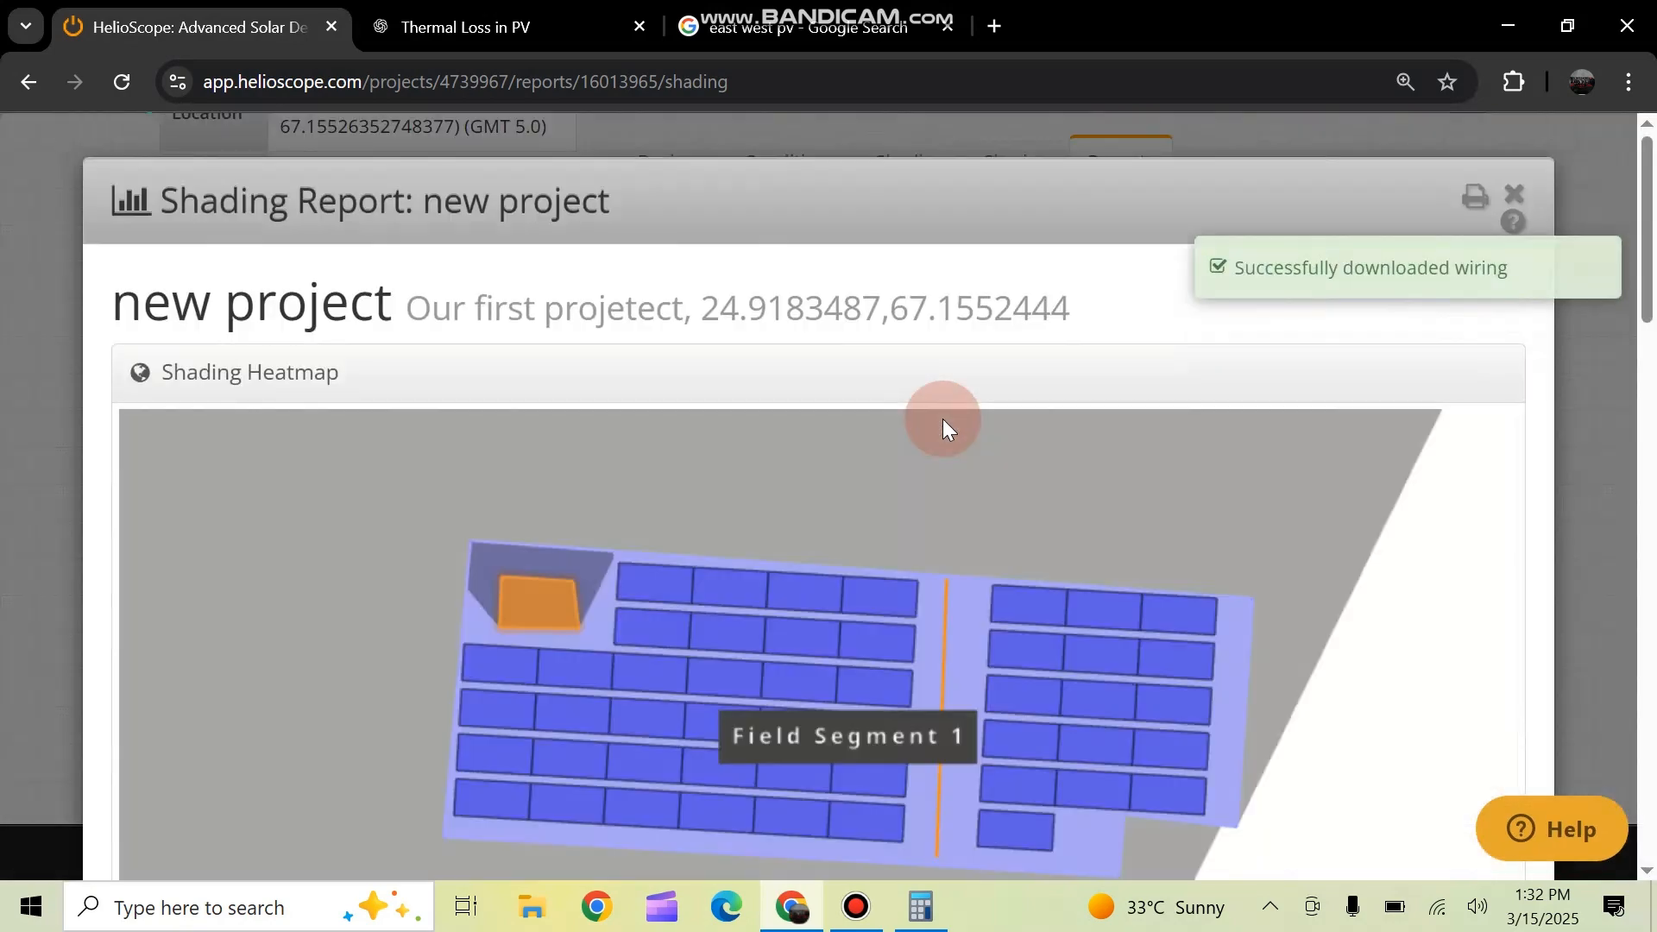
{"action": "scroll", "coordinate": [943, 418], "scroll_direction": "down", "scroll_amount": 5}
{"action": "scroll", "coordinate": [941, 426], "scroll_direction": "down", "scroll_amount": 2}
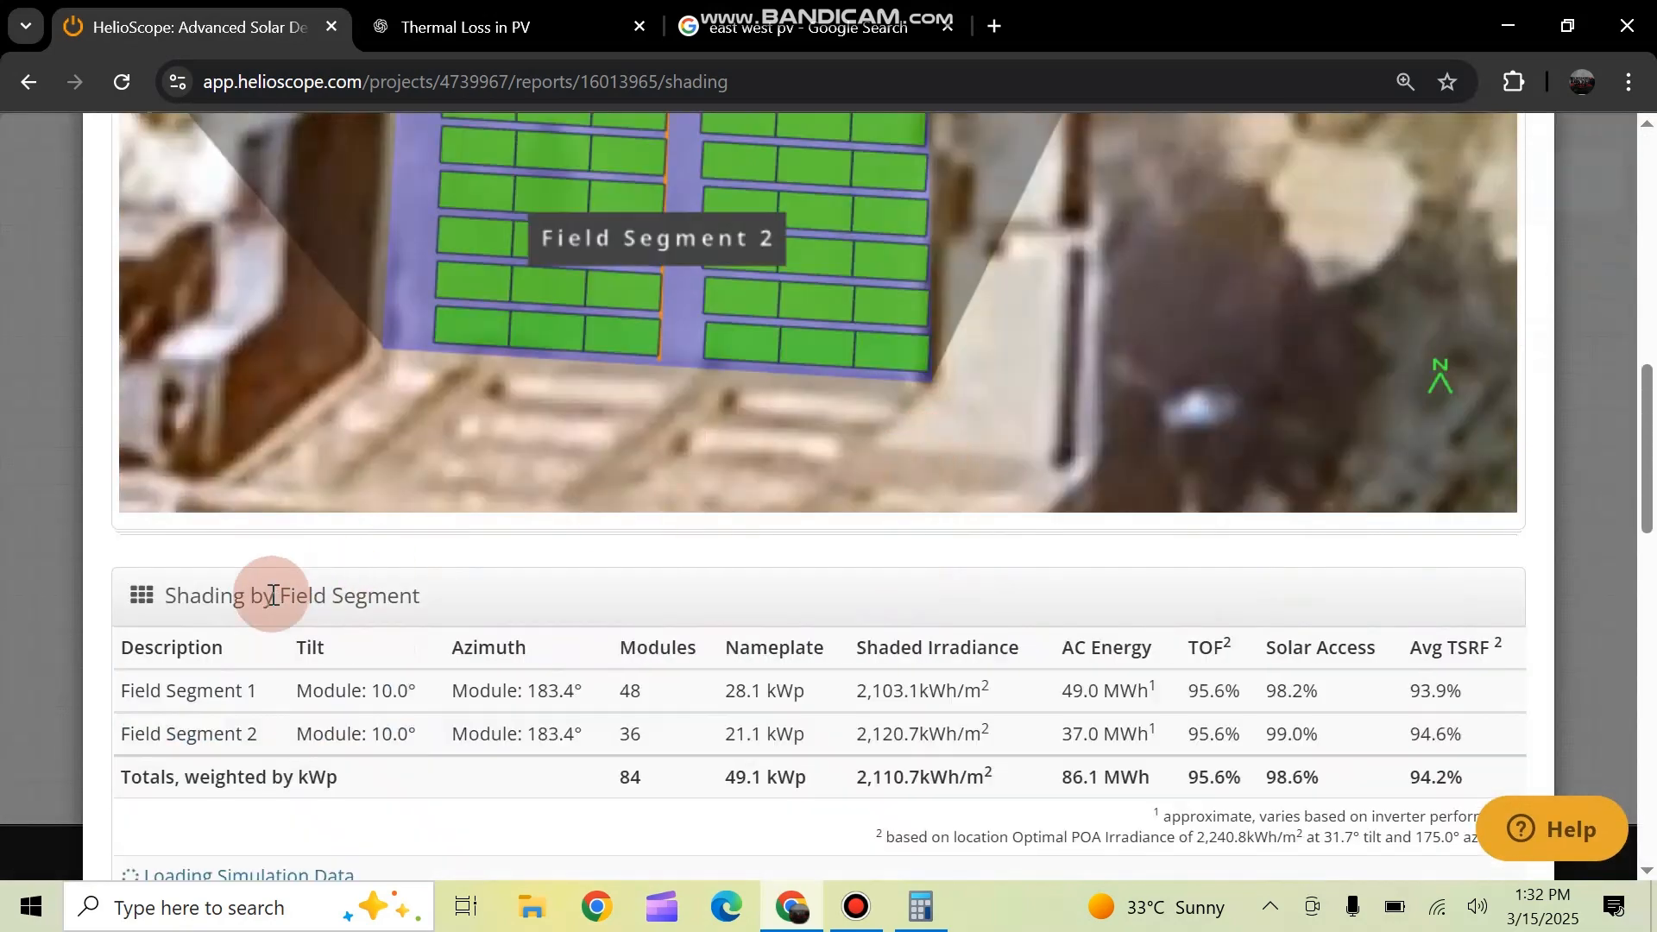
{"action": "scroll", "coordinate": [432, 500], "scroll_direction": "up", "scroll_amount": 3}
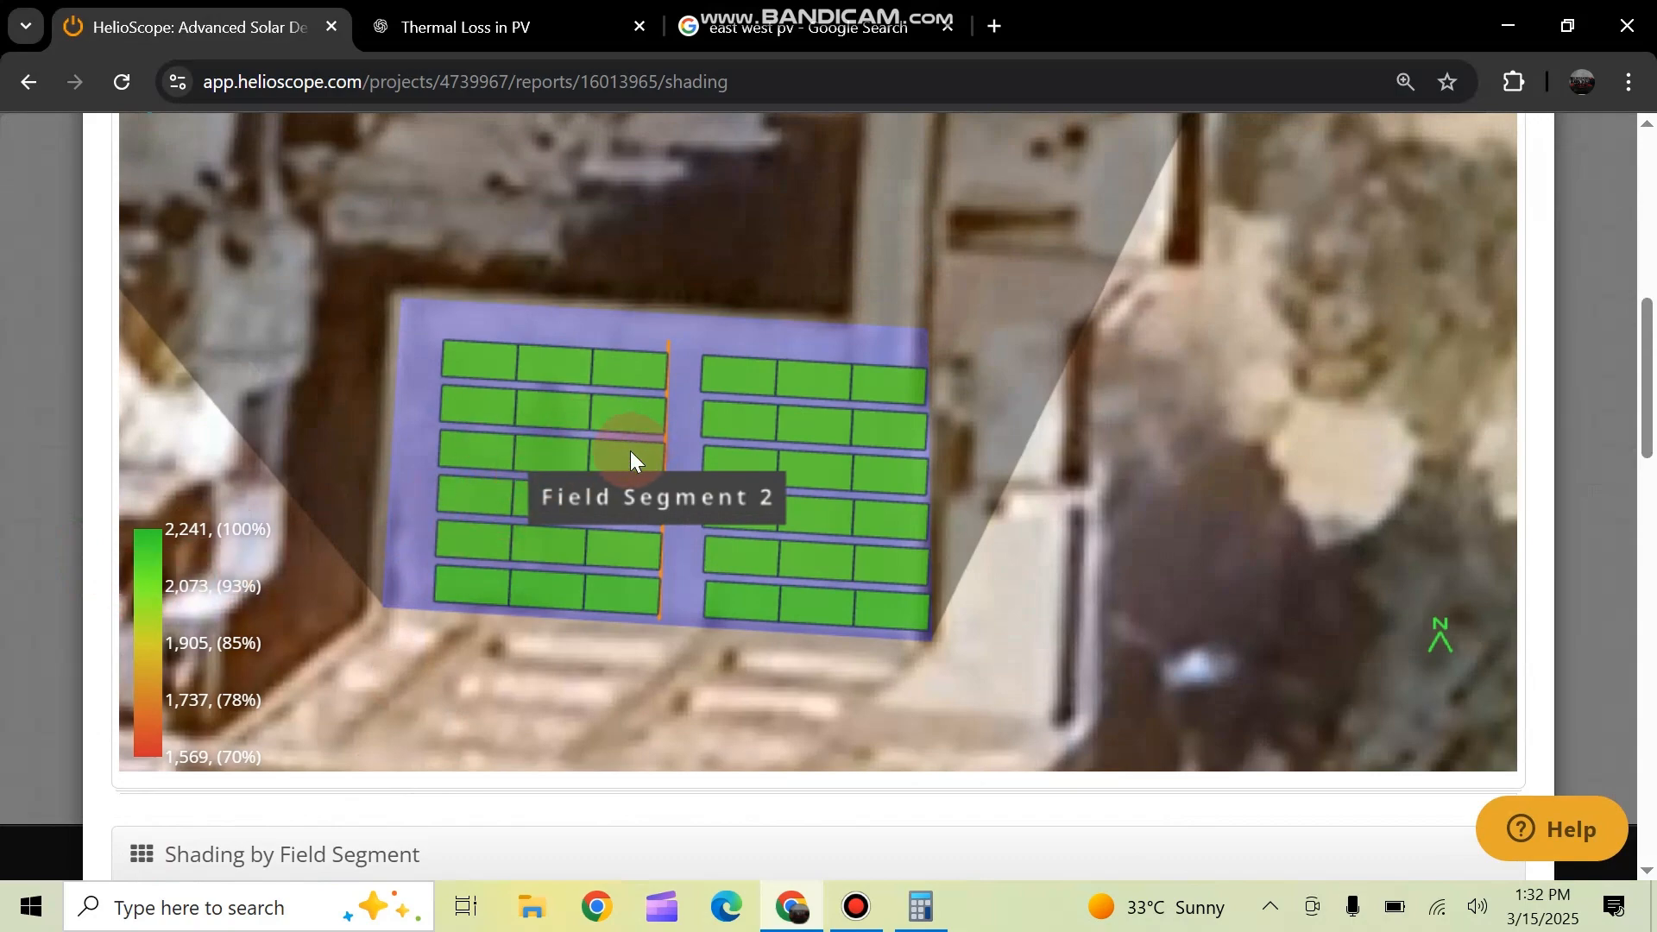
{"action": "scroll", "coordinate": [821, 401], "scroll_direction": "down", "scroll_amount": 3}
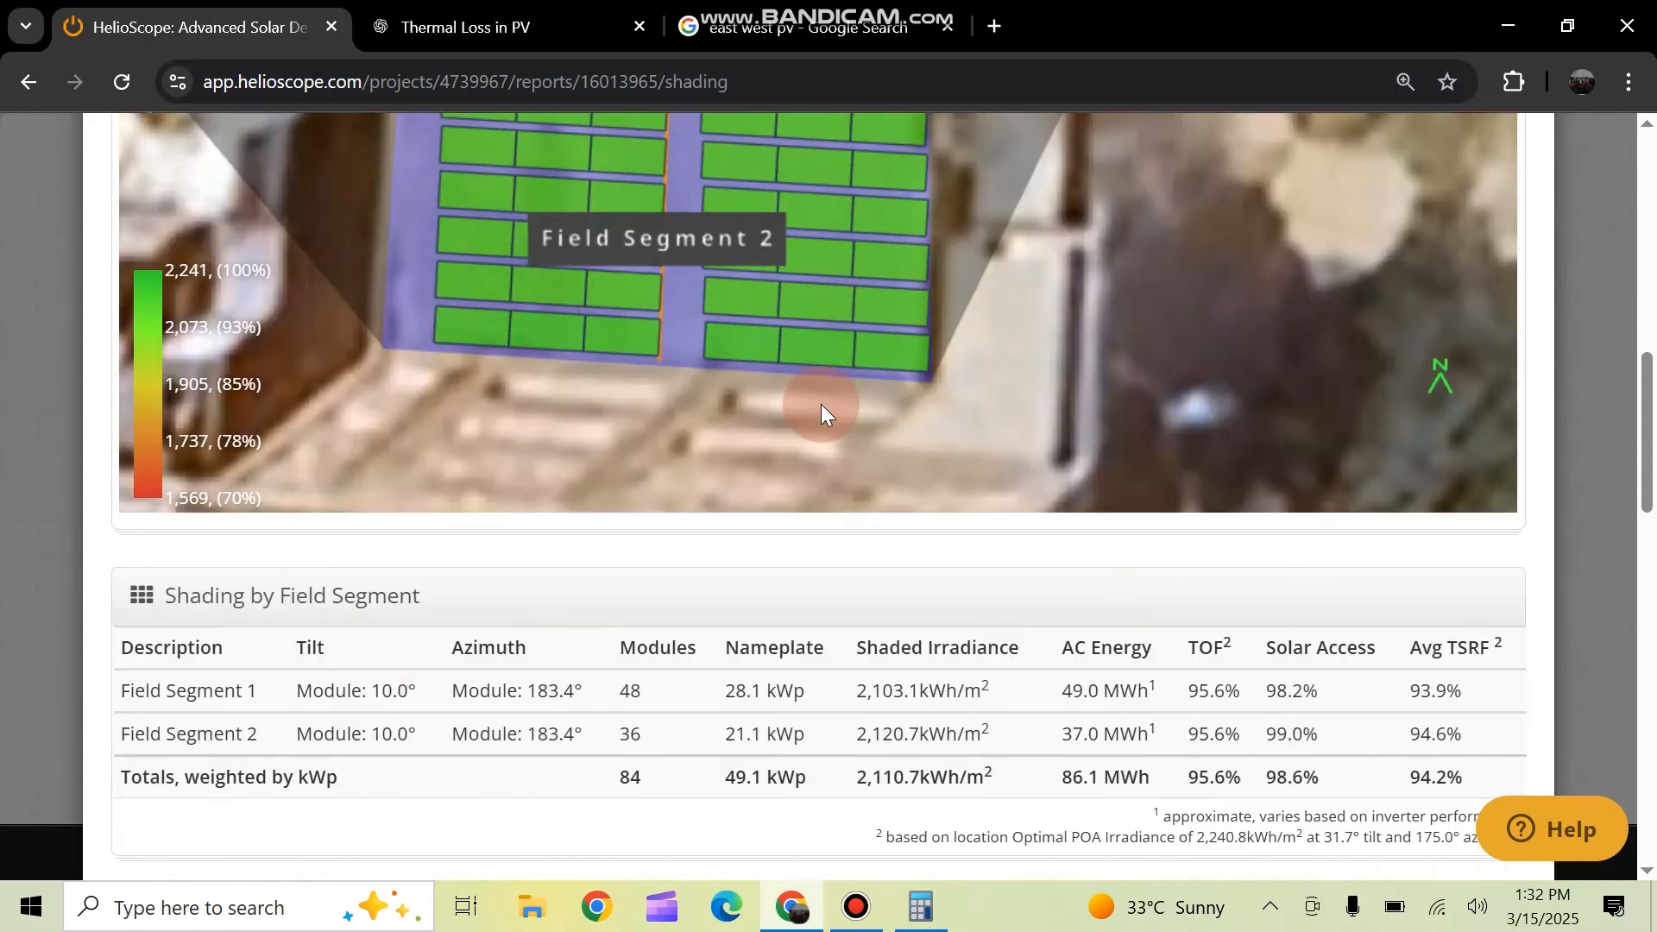
Examine the shading heatmap of Field Segment 1 around the keepout and compare it with Field Segment 2
{"action": "scroll", "coordinate": [821, 406], "scroll_direction": "up", "scroll_amount": 5}
{"action": "scroll", "coordinate": [821, 407], "scroll_direction": "up", "scroll_amount": 2}
{"action": "scroll", "coordinate": [684, 275], "scroll_direction": "down", "scroll_amount": 4}
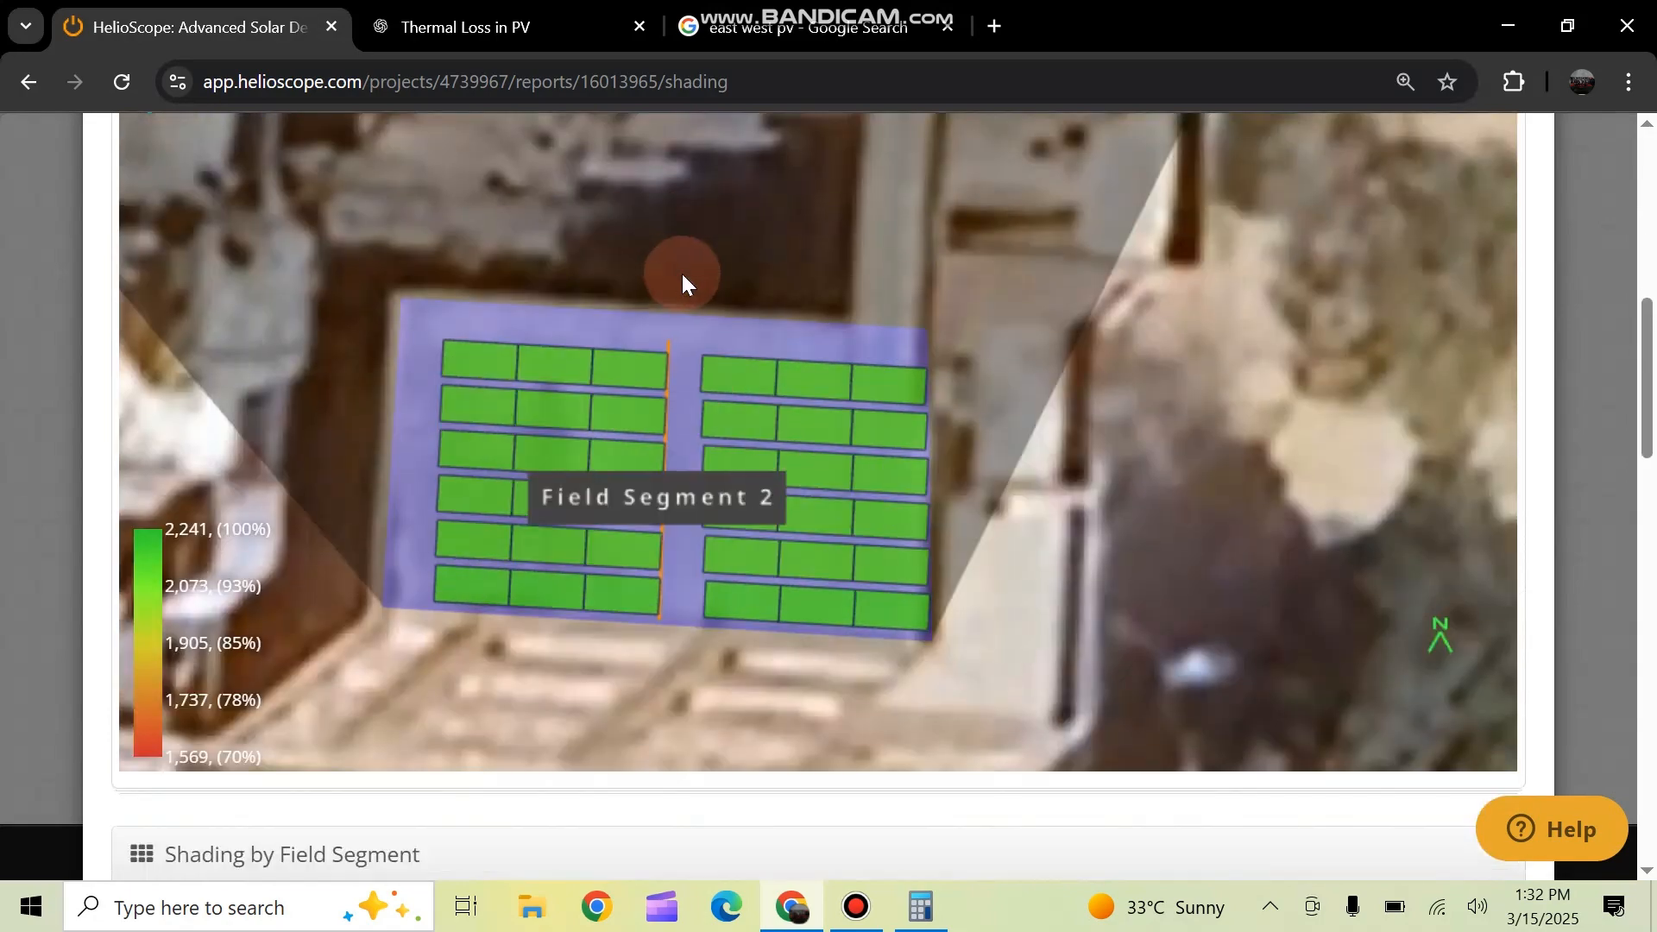
{"action": "scroll", "coordinate": [682, 272], "scroll_direction": "up", "scroll_amount": 3}
{"action": "scroll", "coordinate": [614, 215], "scroll_direction": "up", "scroll_amount": 3}
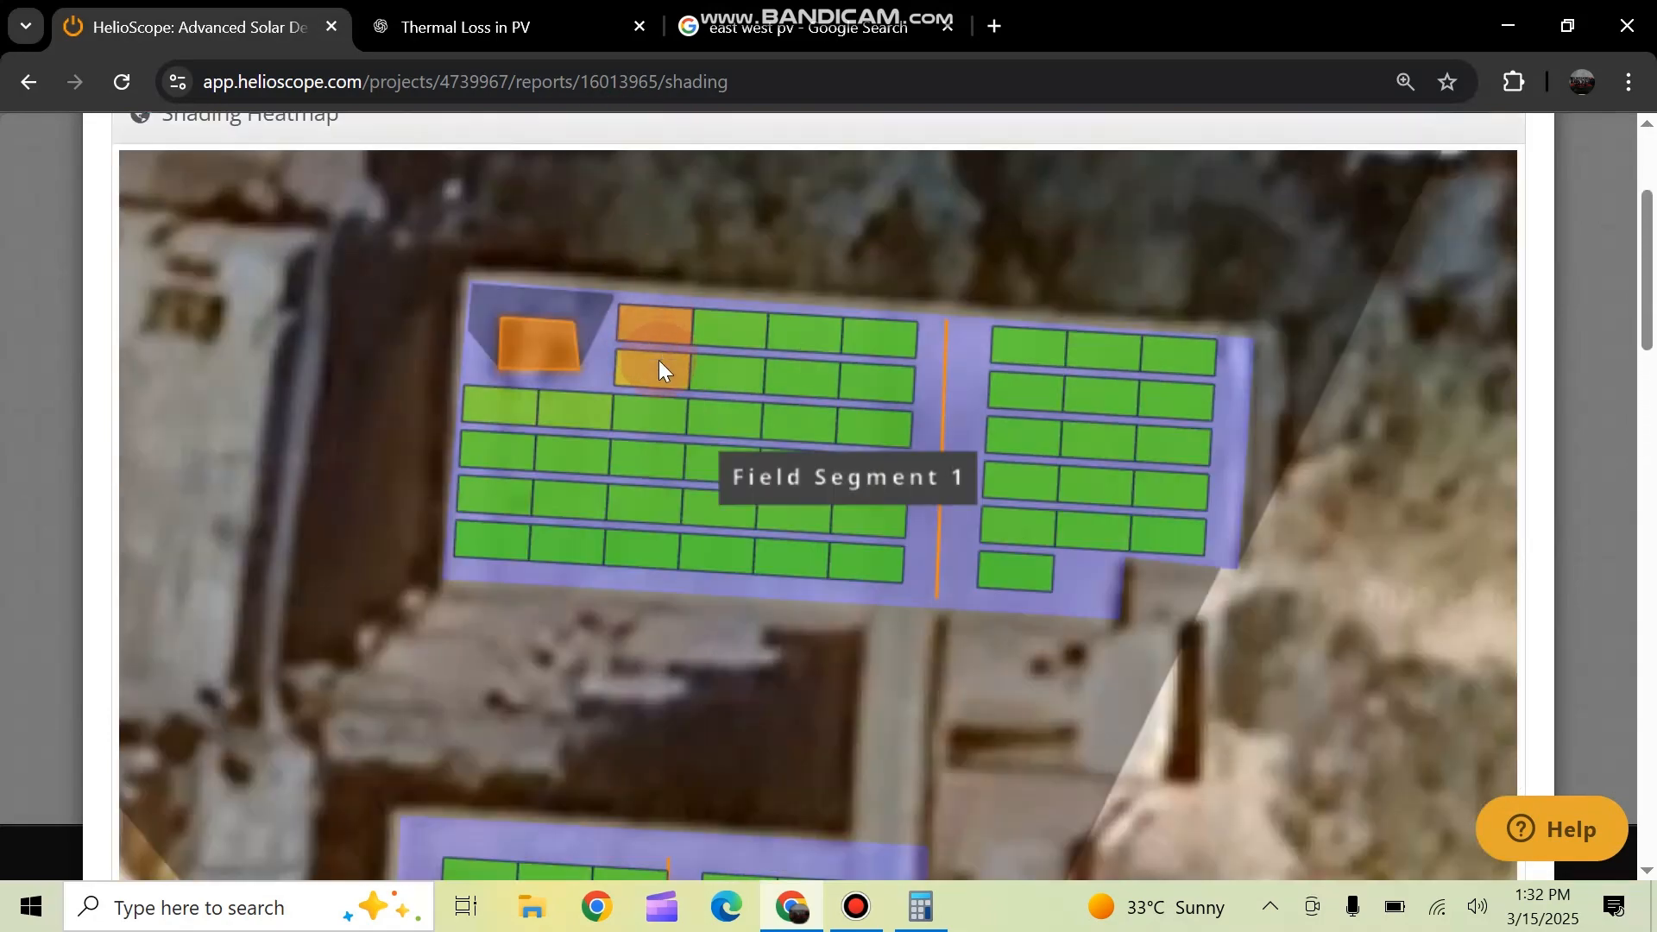
{"action": "scroll", "coordinate": [622, 396], "scroll_direction": "down", "scroll_amount": 10}
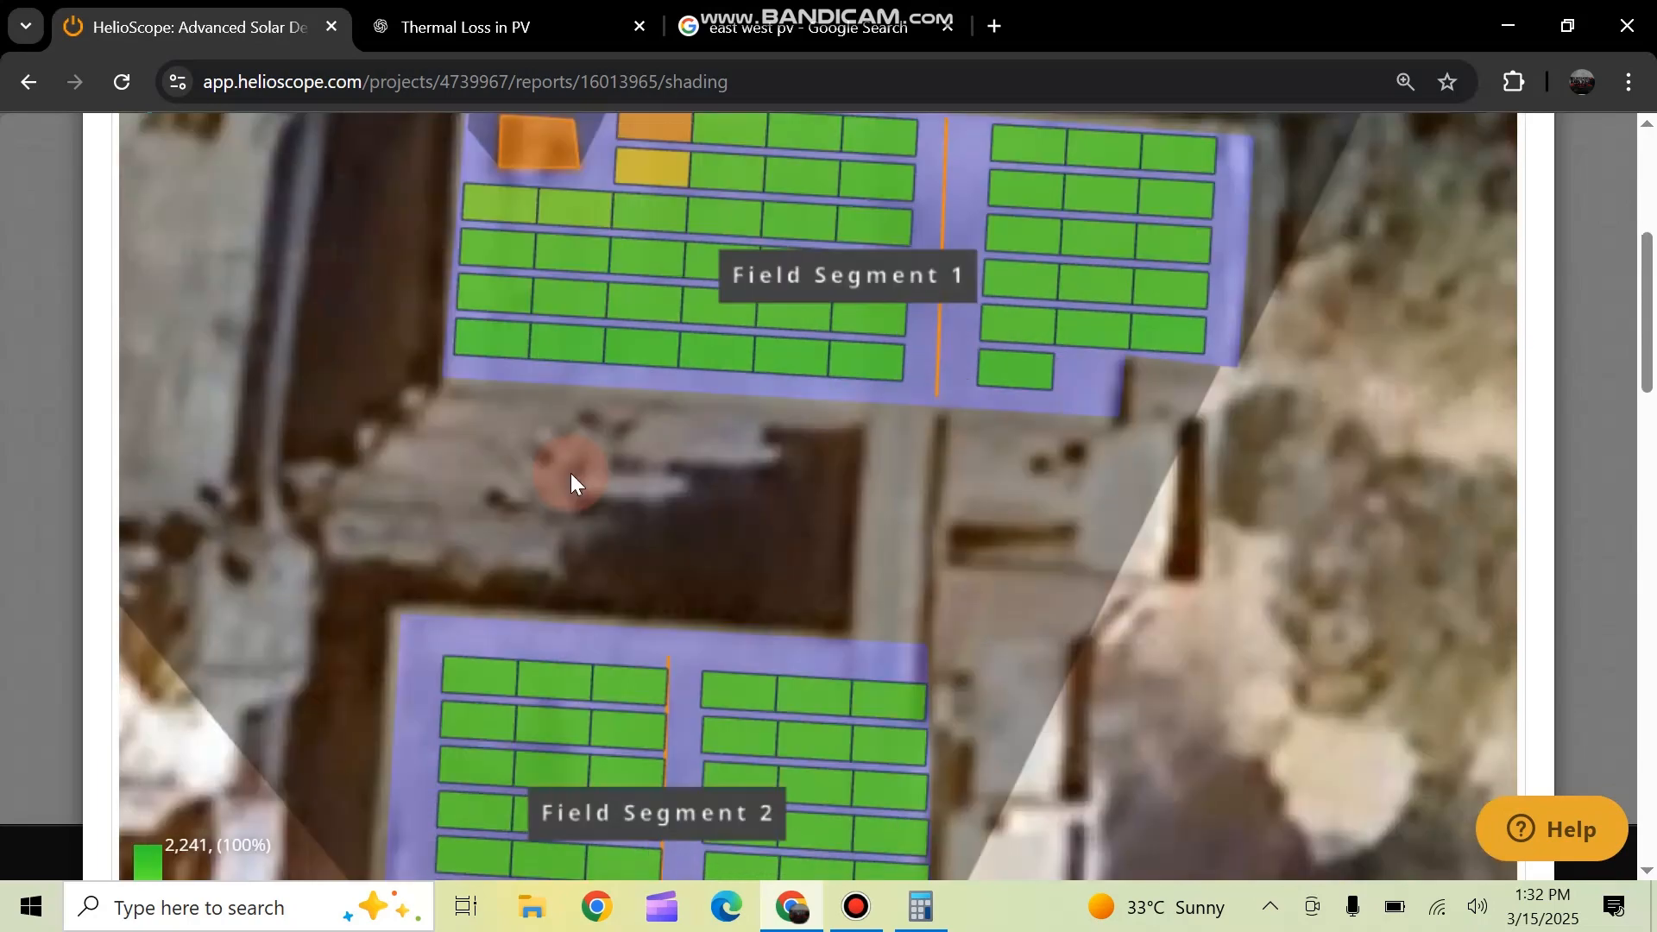
{"action": "scroll", "coordinate": [514, 640], "scroll_direction": "up", "scroll_amount": 4}
{"action": "scroll", "coordinate": [1232, 378], "scroll_direction": "up", "scroll_amount": 8}
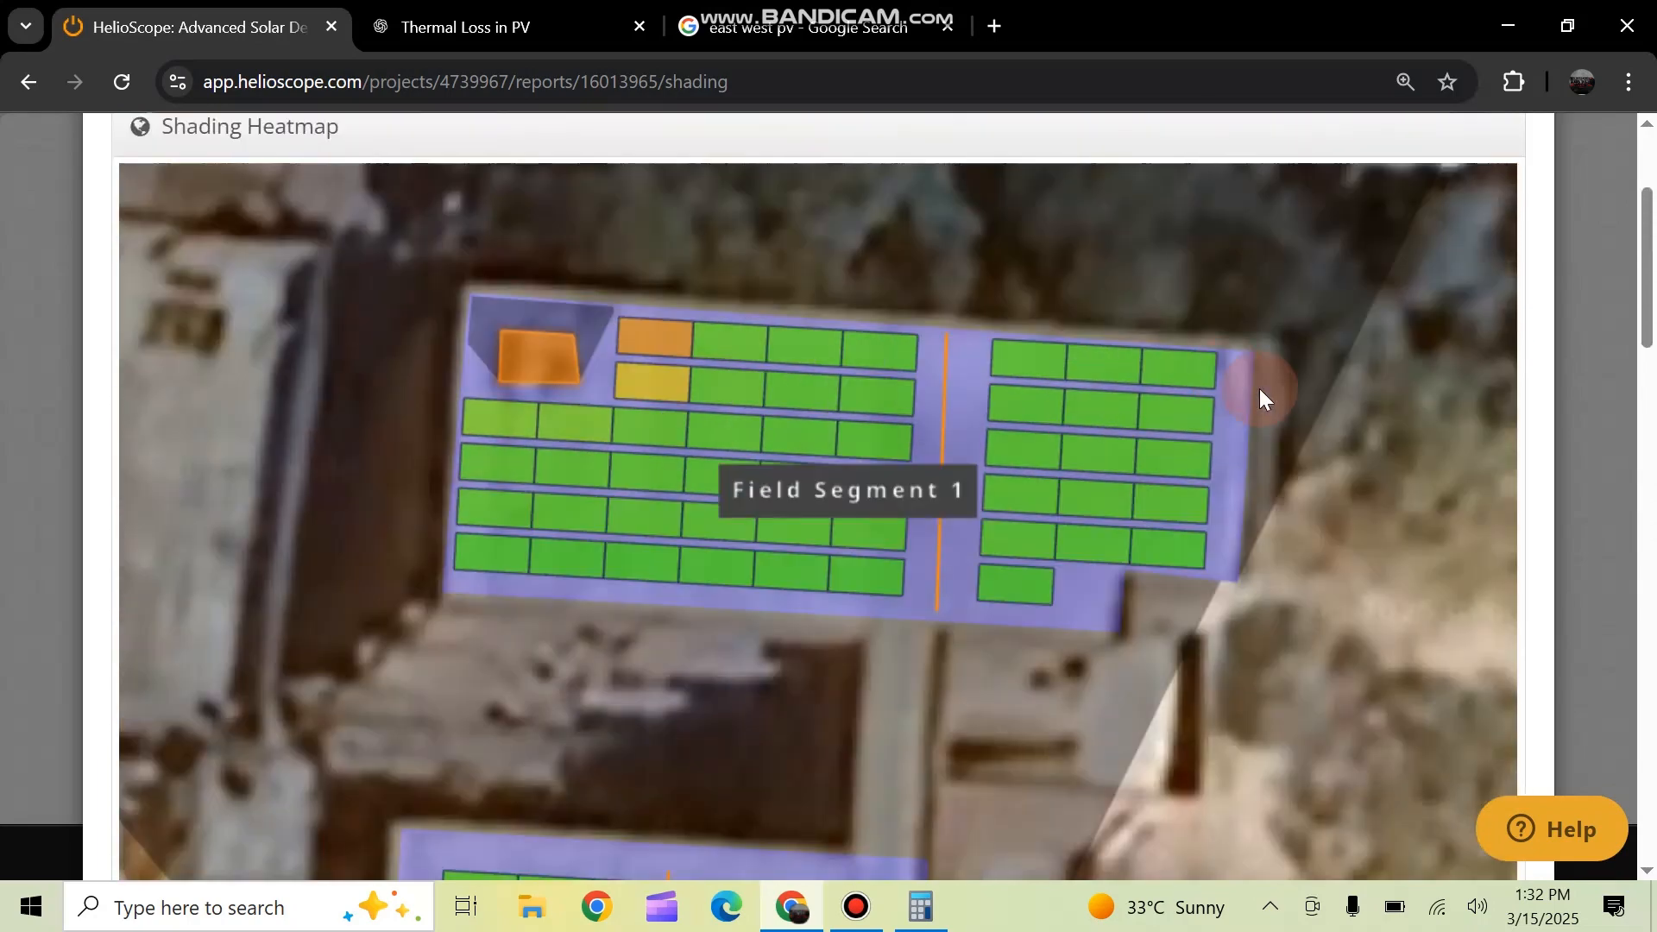
Close the shading report and reopen the "new project" design in the designer
{"action": "left_click", "coordinate": [1513, 198]}
{"action": "scroll", "coordinate": [619, 579], "scroll_direction": "up", "scroll_amount": 6}
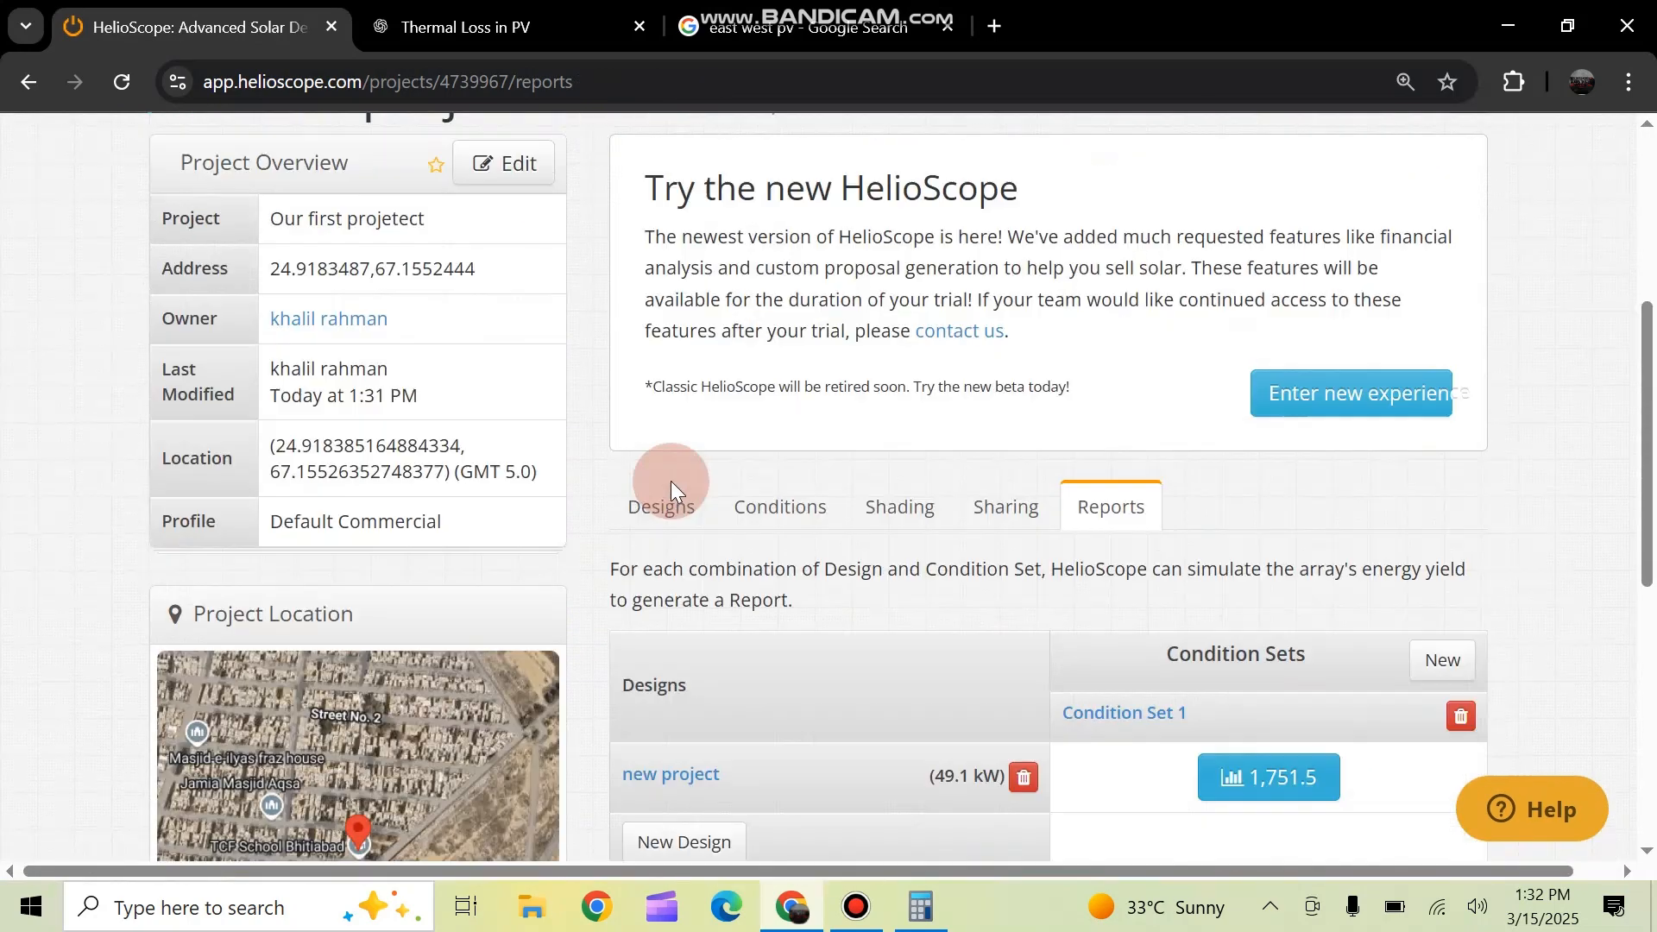
{"action": "left_click", "coordinate": [632, 656]}
{"action": "scroll", "coordinate": [906, 625], "scroll_direction": "down", "scroll_amount": 5}
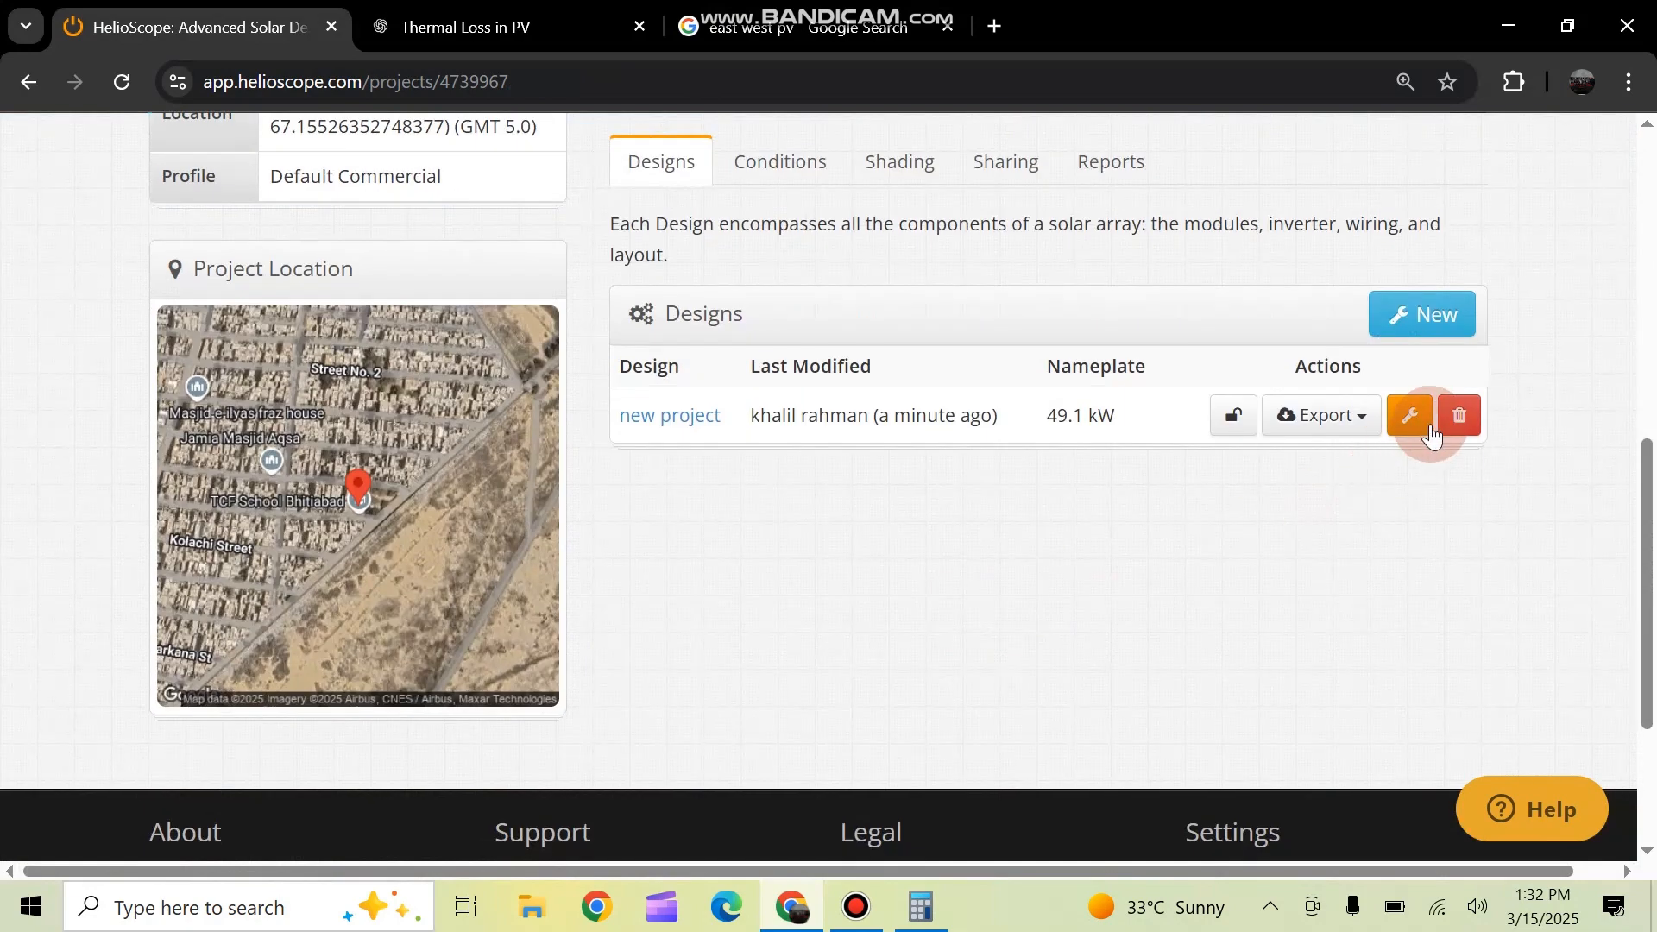
{"action": "left_click", "coordinate": [1409, 415]}
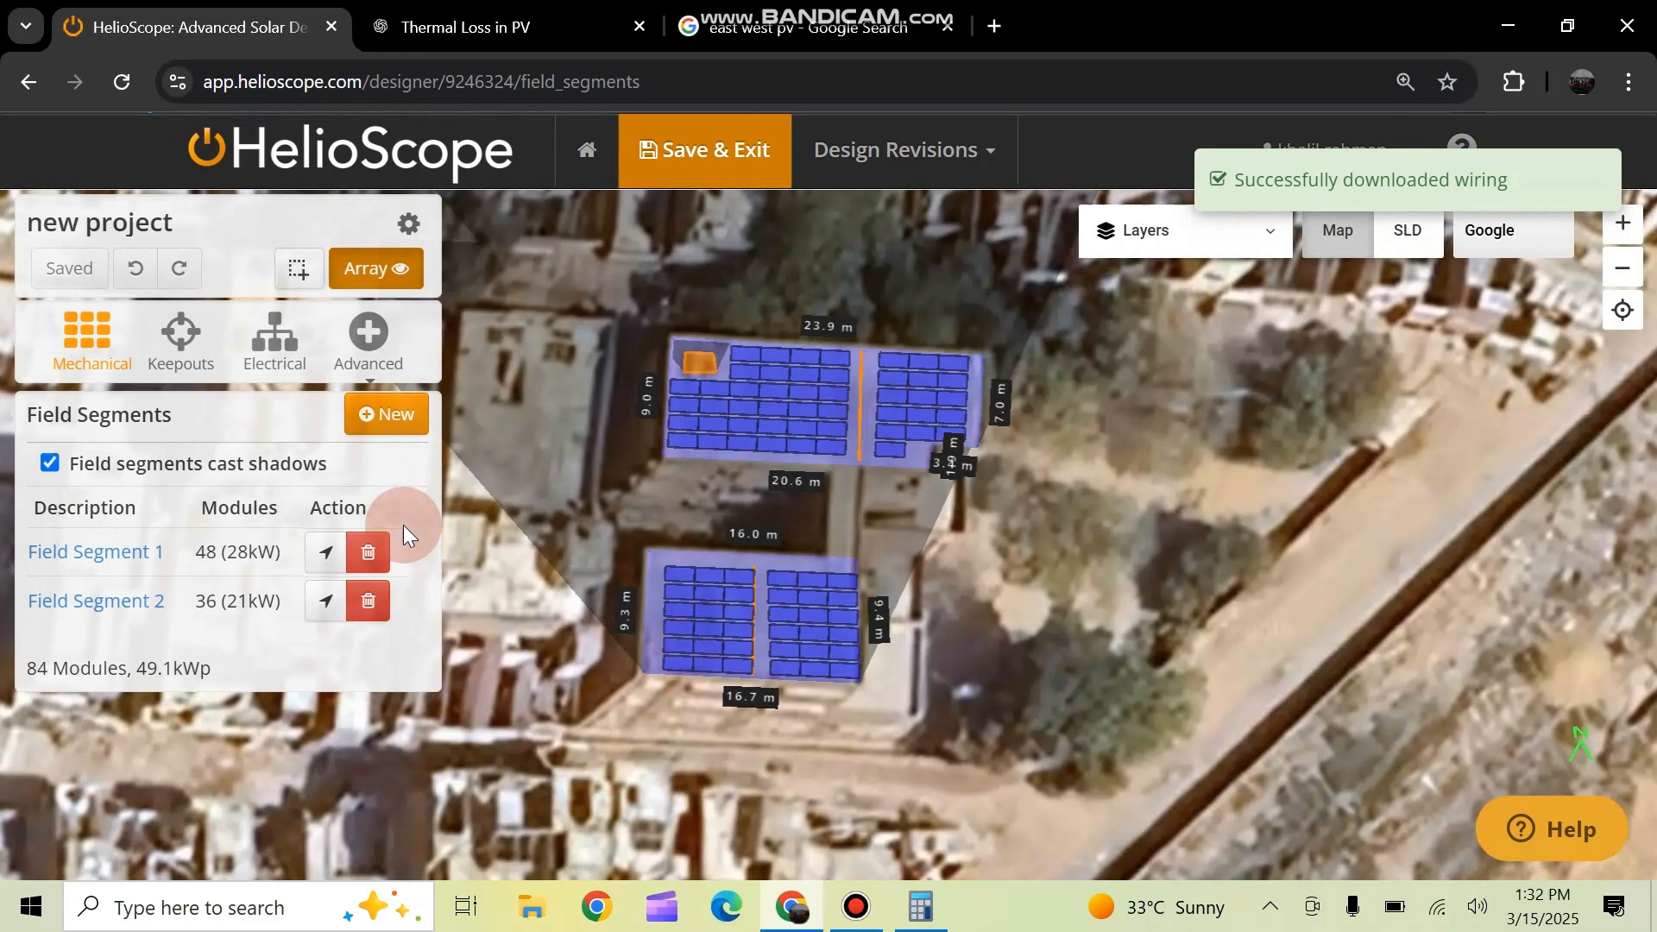
Review Field Segment 1's racking and automatic layout settings, and open the design's keepouts
{"action": "scroll", "coordinate": [728, 338], "scroll_direction": "up", "scroll_amount": 3}
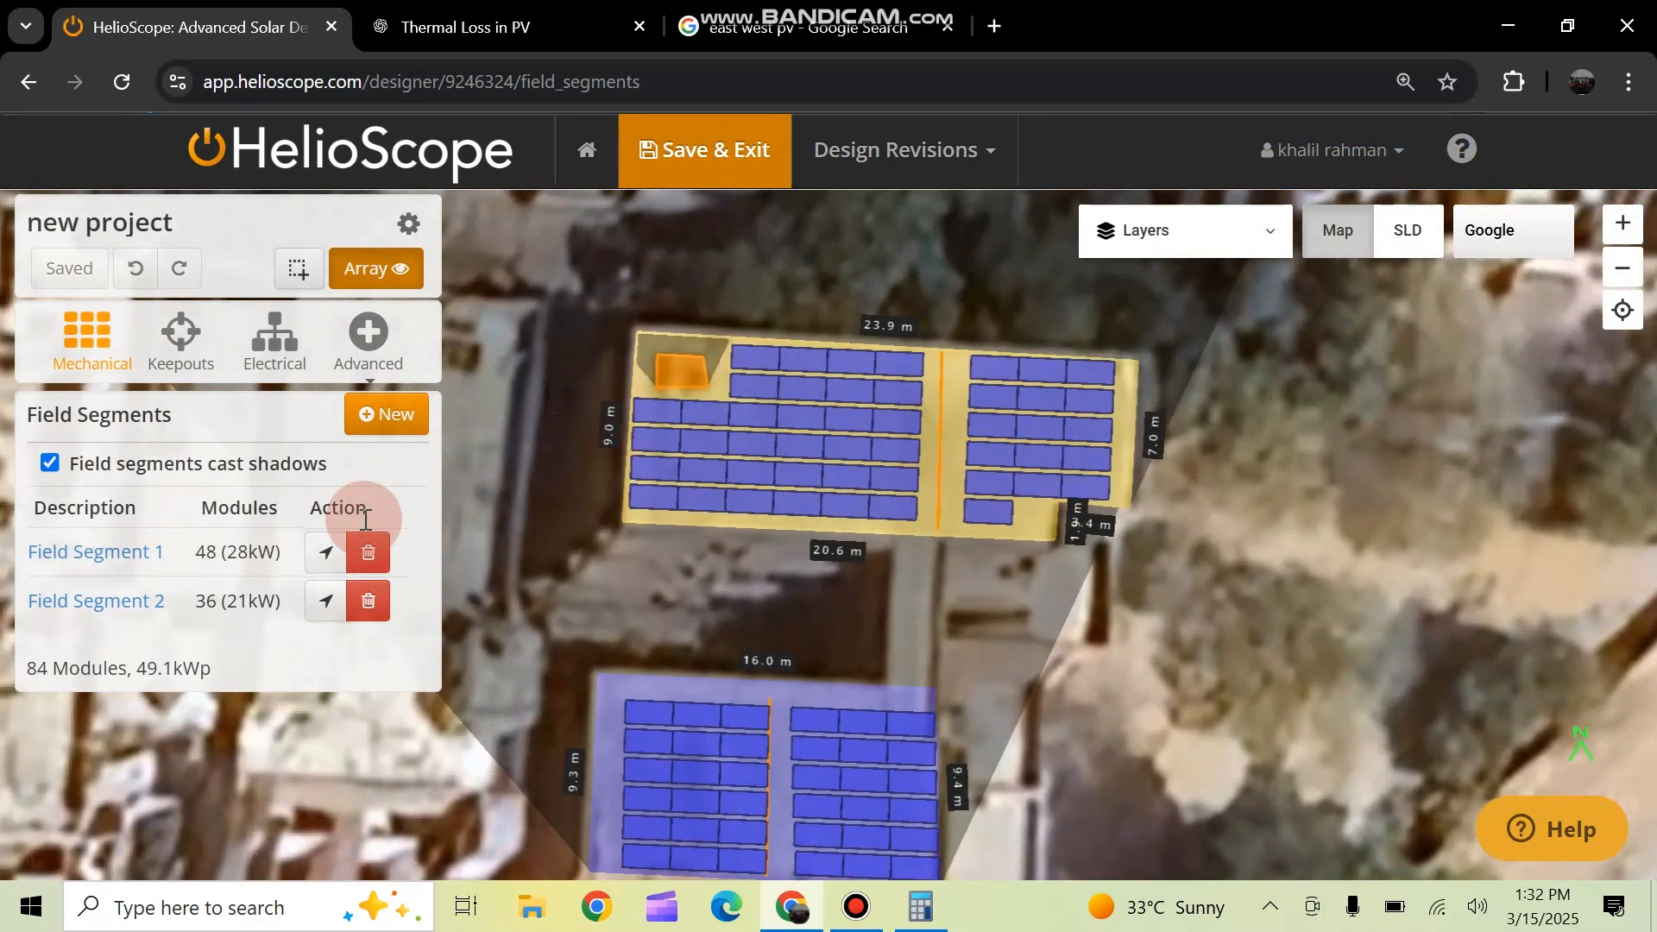
{"action": "left_click", "coordinate": [326, 552]}
{"action": "scroll", "coordinate": [212, 660], "scroll_direction": "down", "scroll_amount": 5}
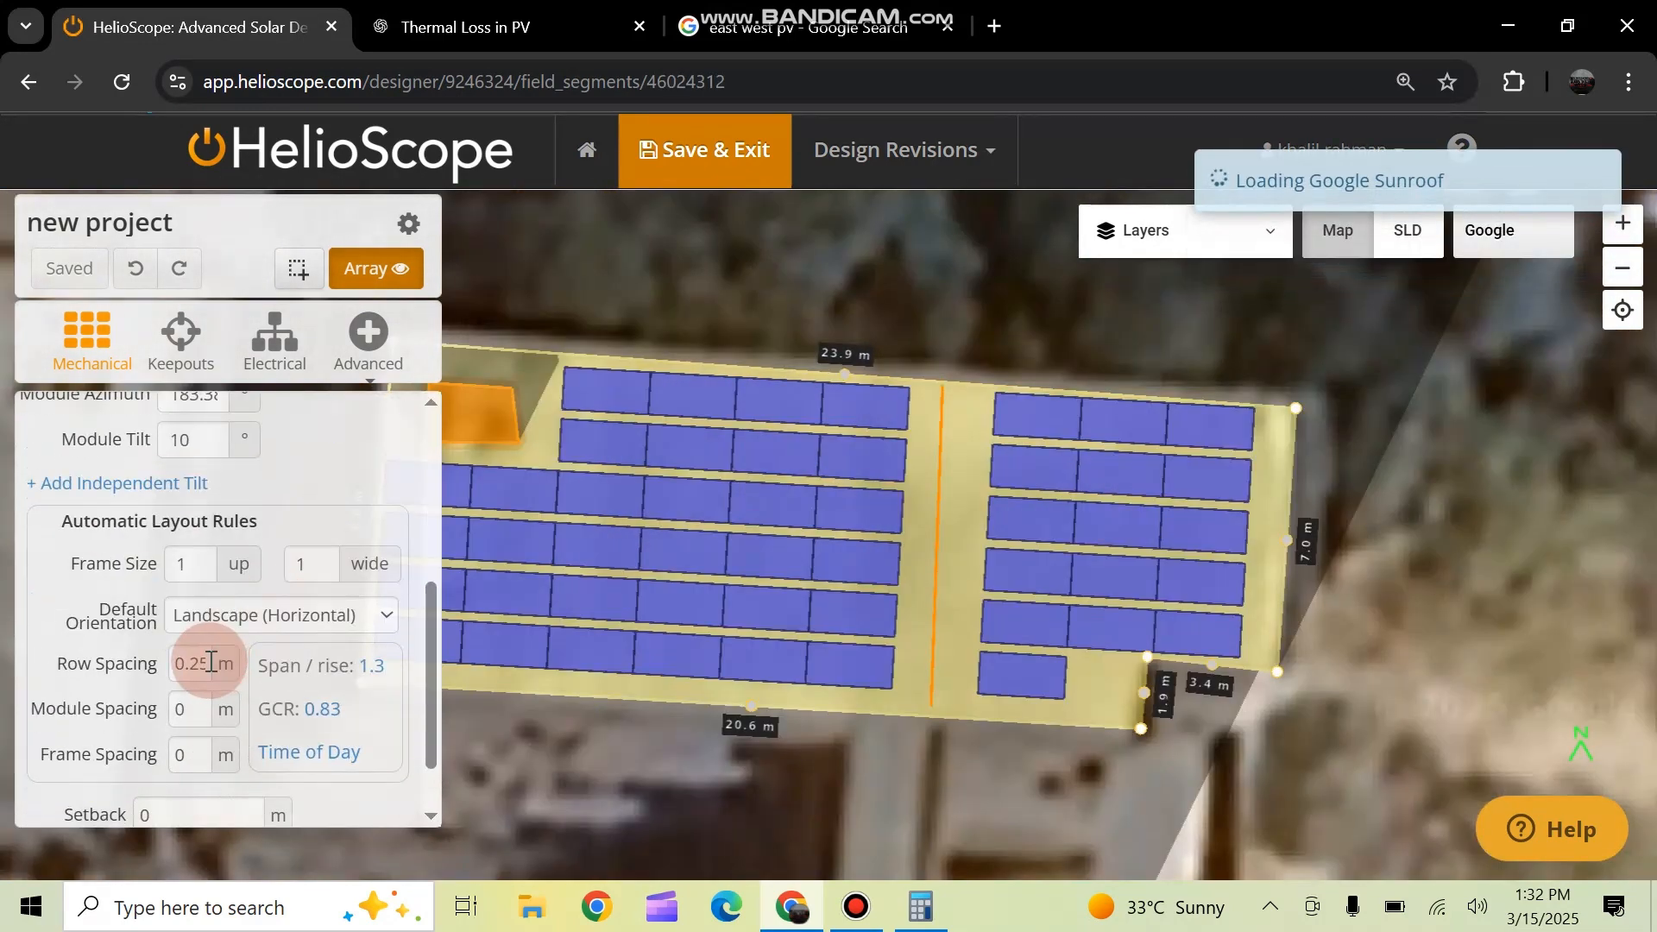
{"action": "scroll", "coordinate": [224, 631], "scroll_direction": "up", "scroll_amount": 3}
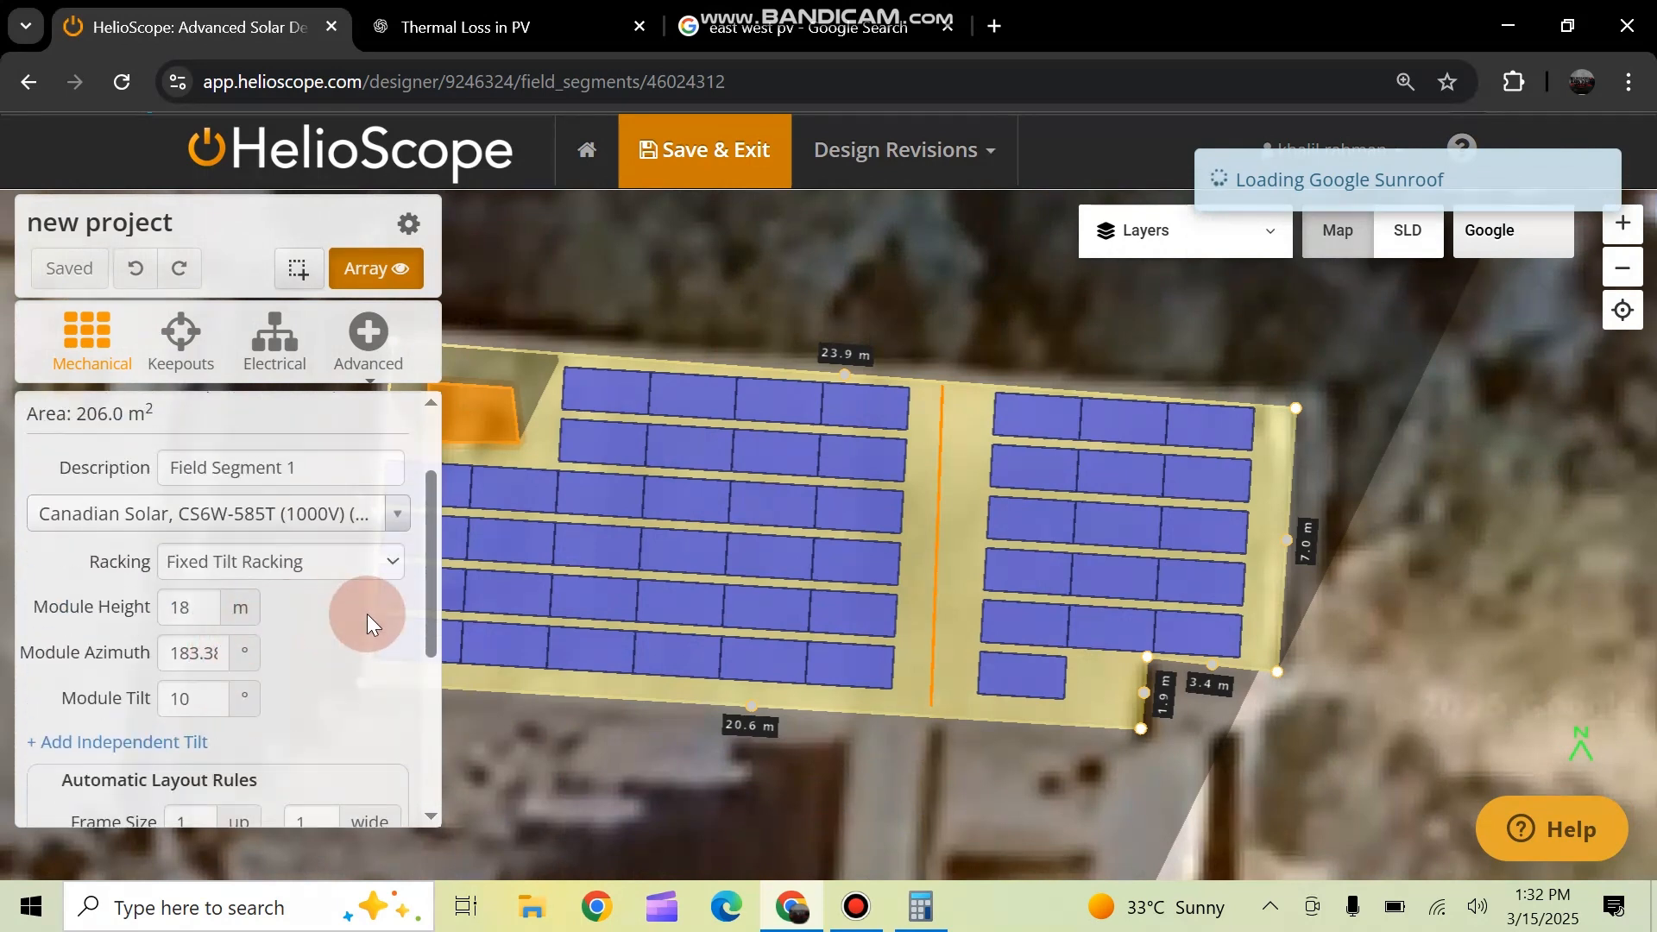
{"action": "left_click", "coordinate": [180, 339]}
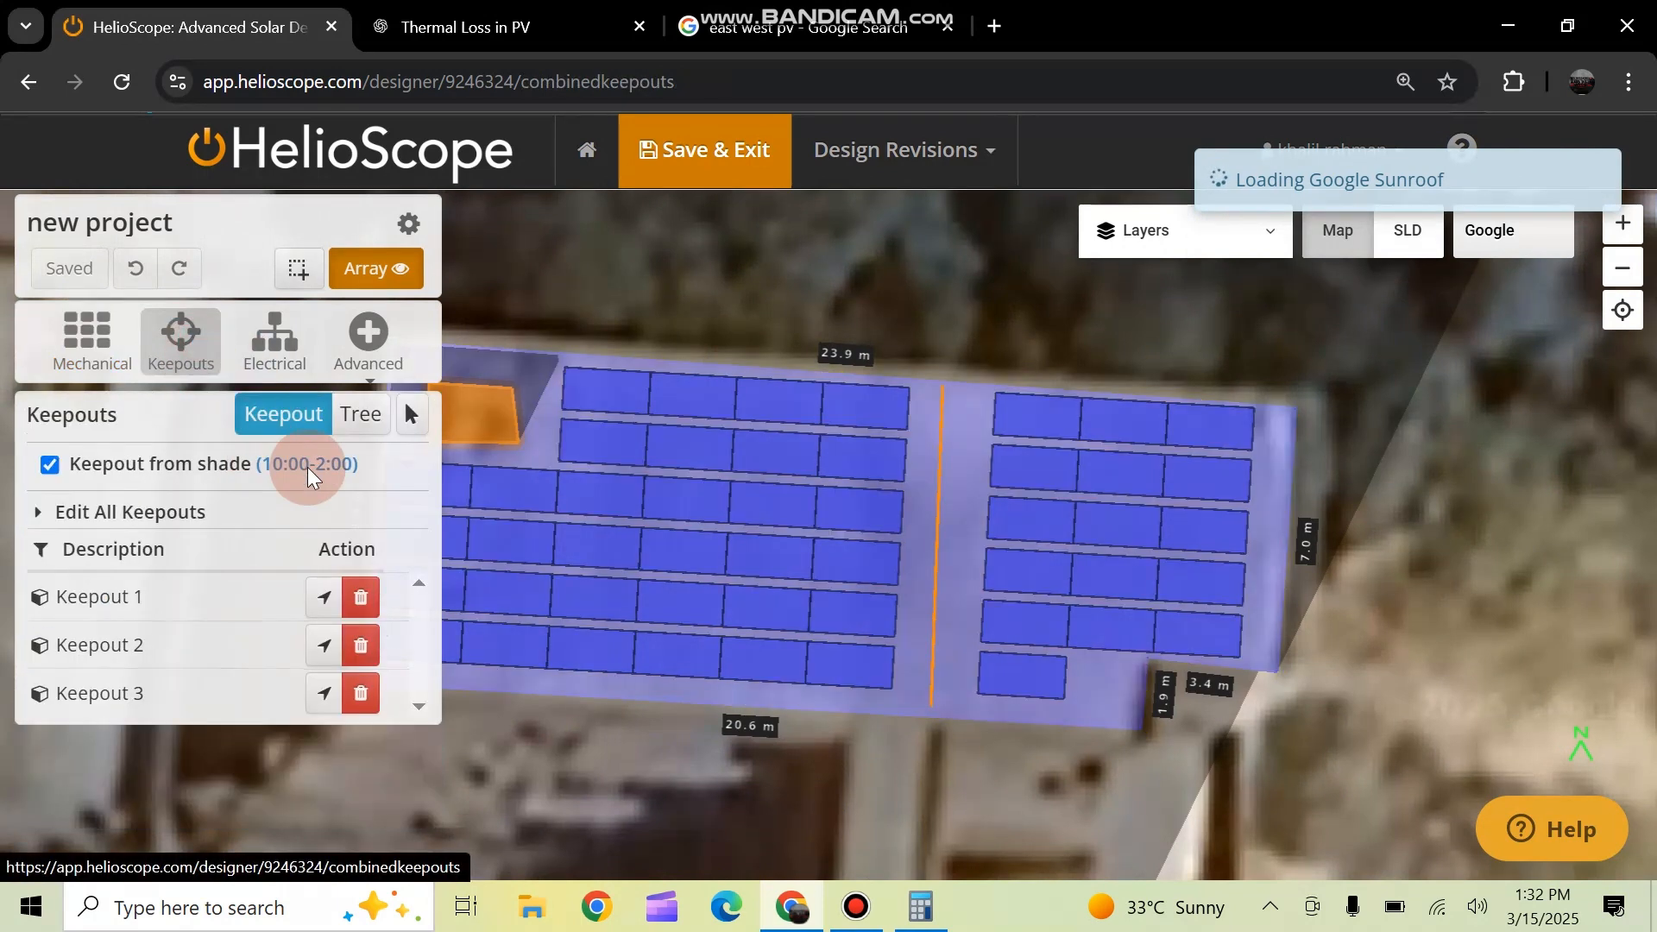
Try to draw a keepout line about 2.1 m long across the two modules beside the existing keepout in Field Segment 1's northernmost row
{"action": "left_click", "coordinate": [595, 399]}
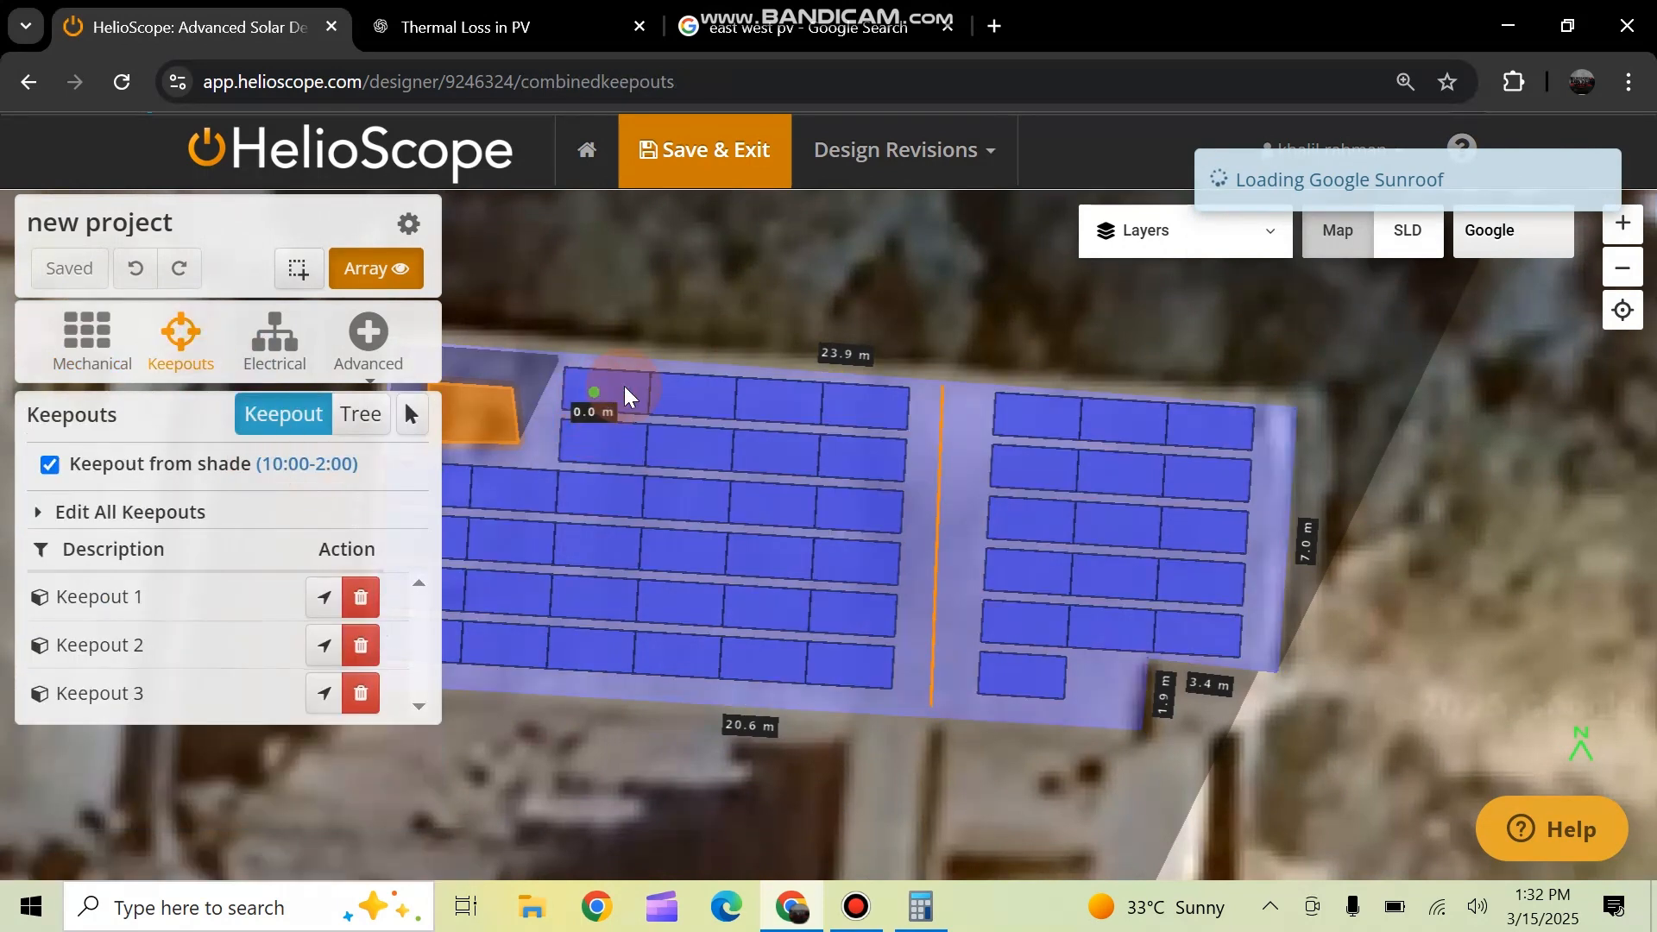
{"action": "left_click", "coordinate": [674, 393]}
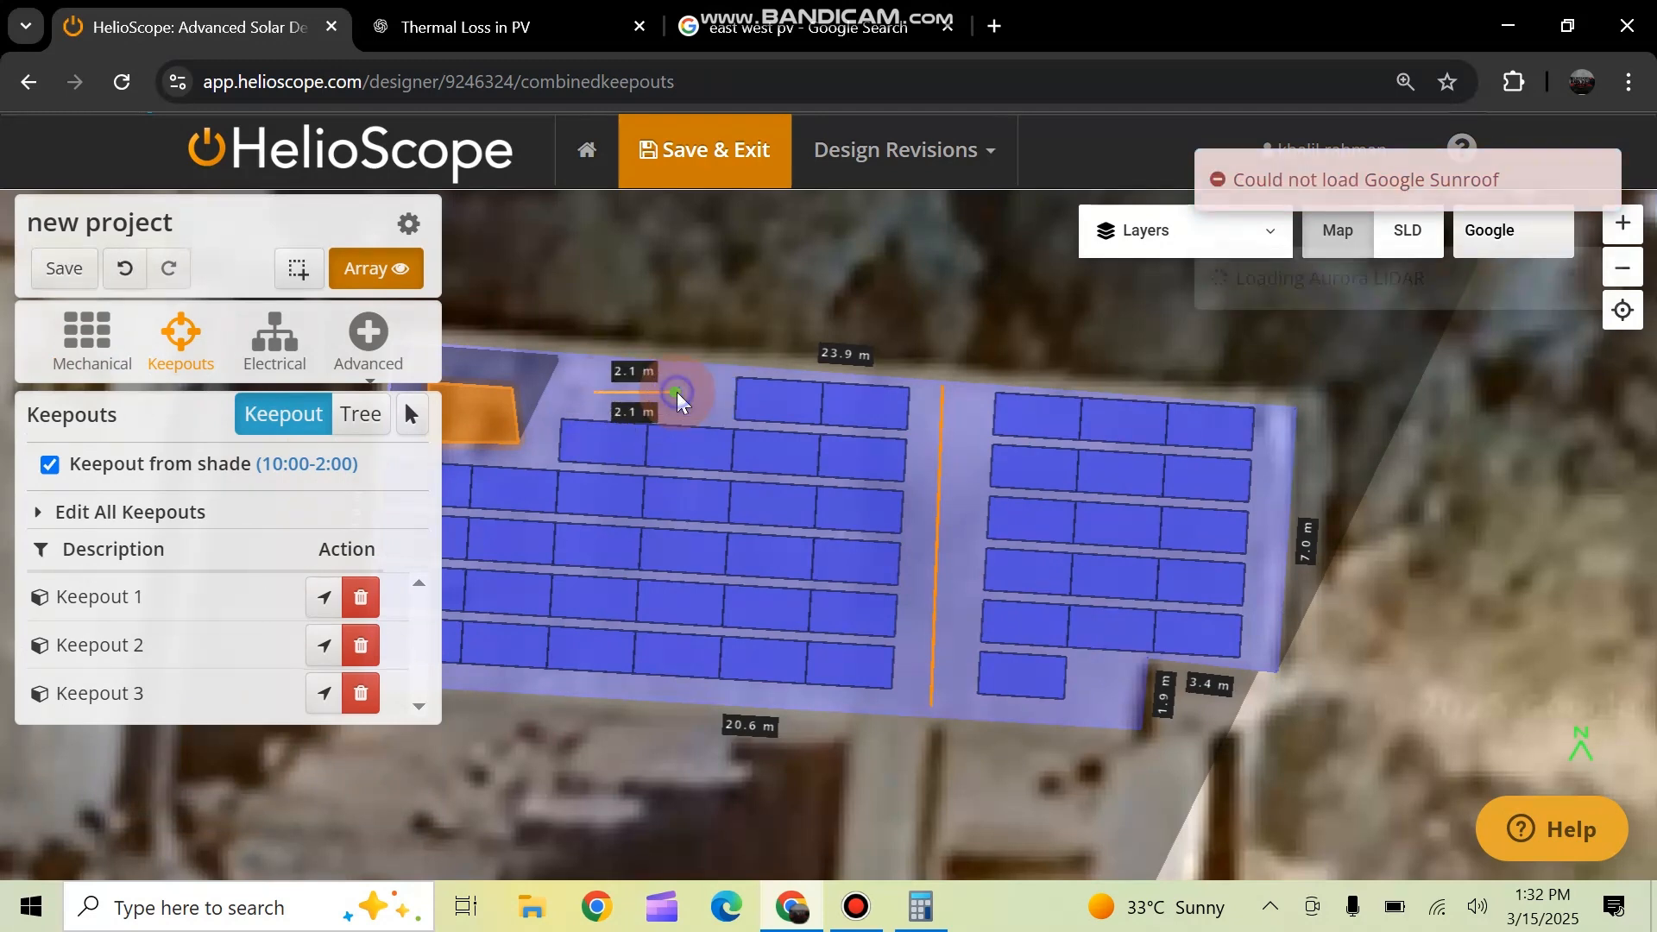
{"action": "key", "text": "Escape"}
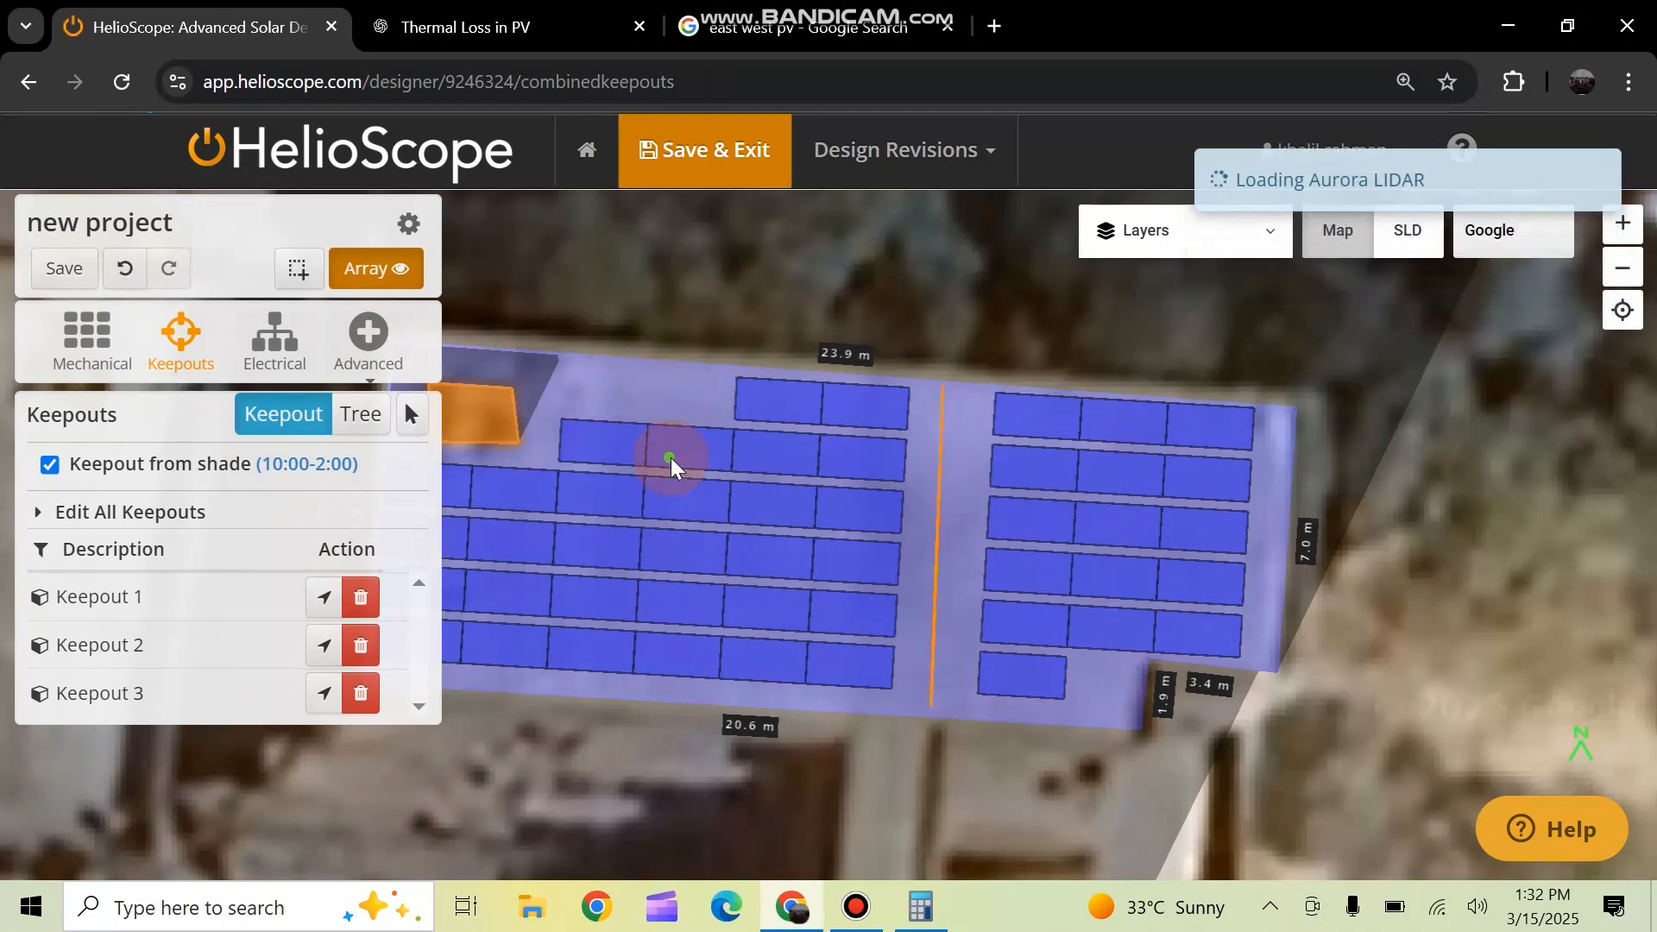
{"action": "key", "text": "ctrl+z"}
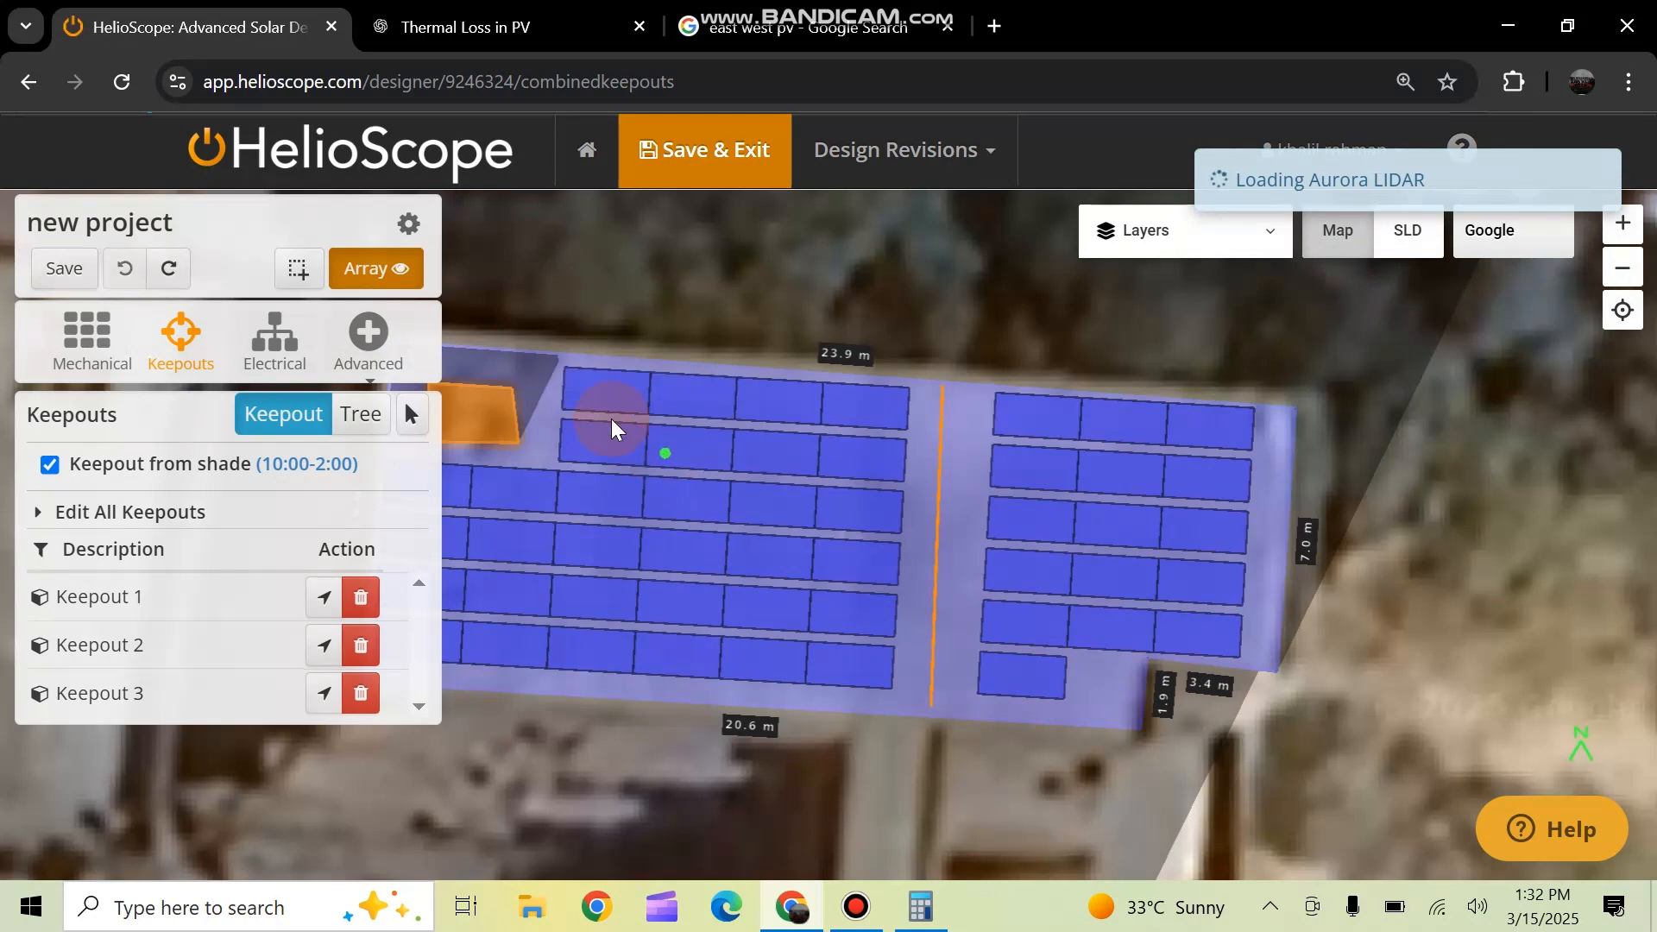
Draw a short keepout line through the westernmost module of Field Segment 1's two northern rows, and save and exit the design
{"action": "right_click", "coordinate": [589, 397]}
{"action": "right_click", "coordinate": [585, 440]}
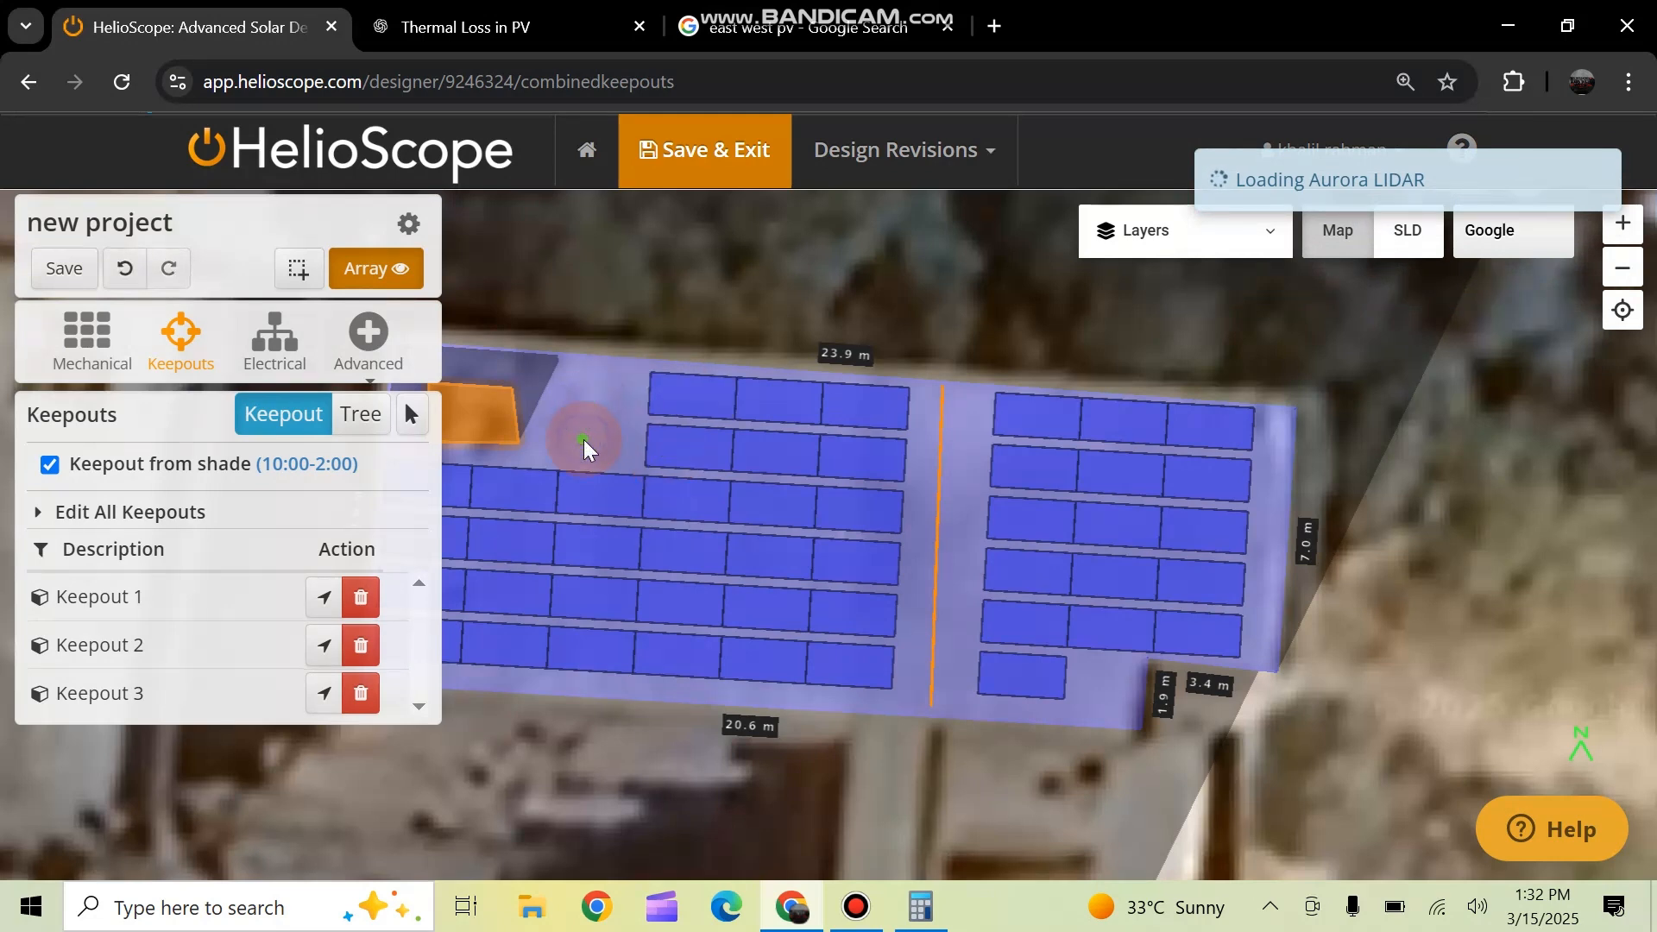
{"action": "left_click", "coordinate": [682, 172]}
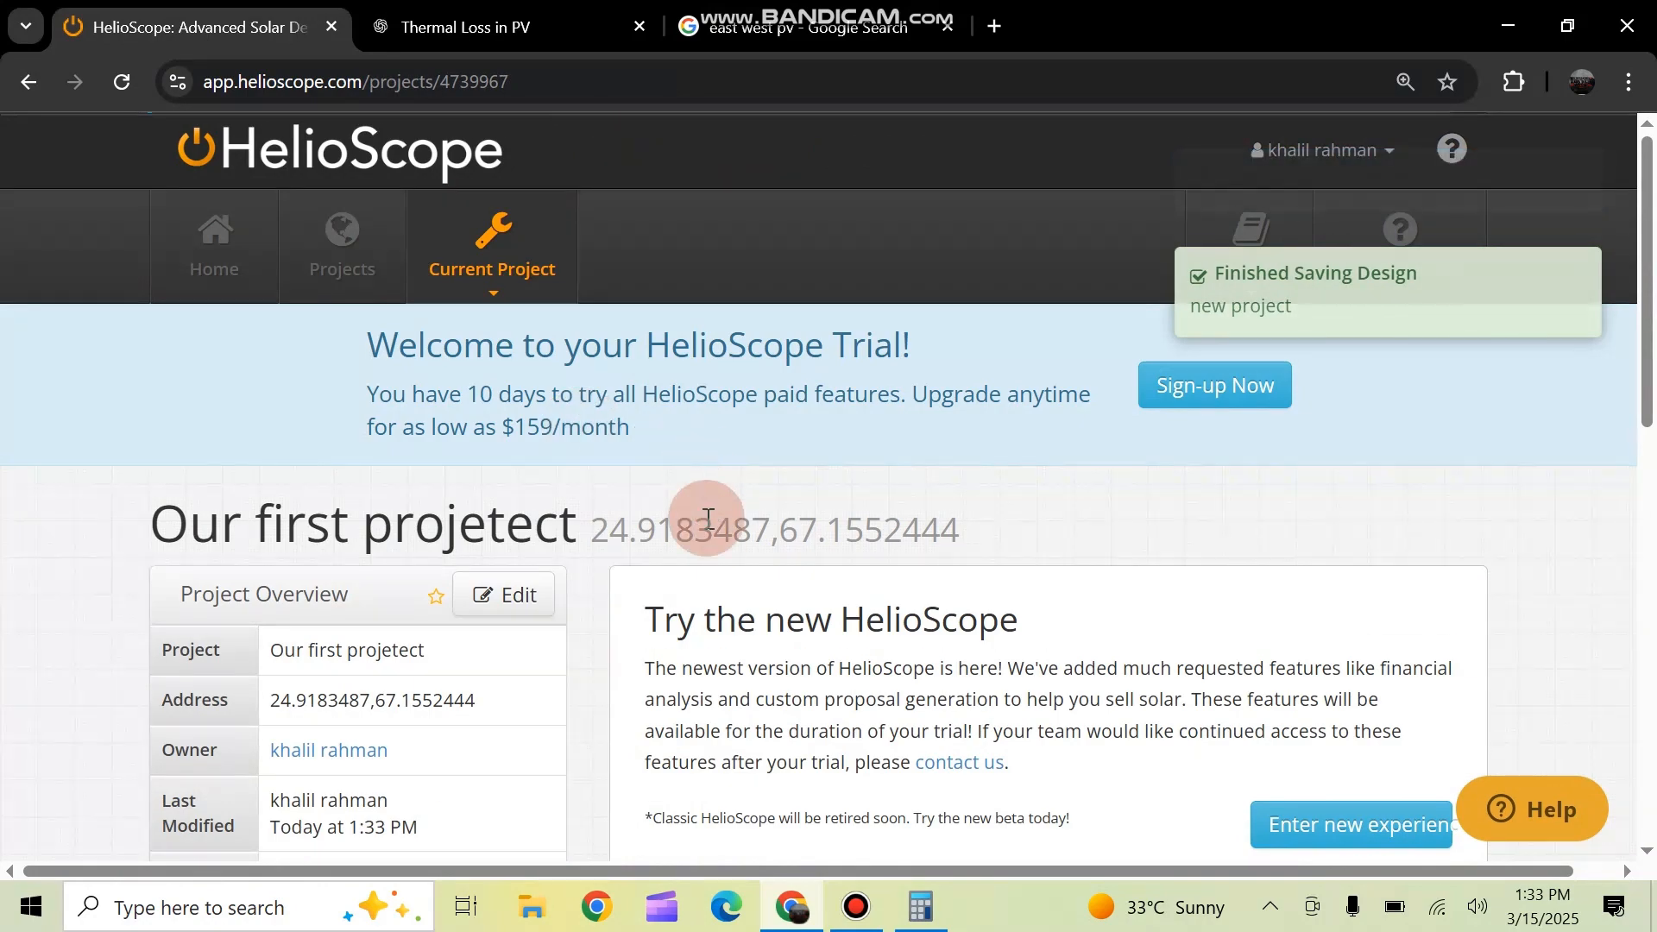
Simulate the "new project" design with Condition Set 1 in the project's reports
{"action": "scroll", "coordinate": [892, 658], "scroll_direction": "down", "scroll_amount": 5}
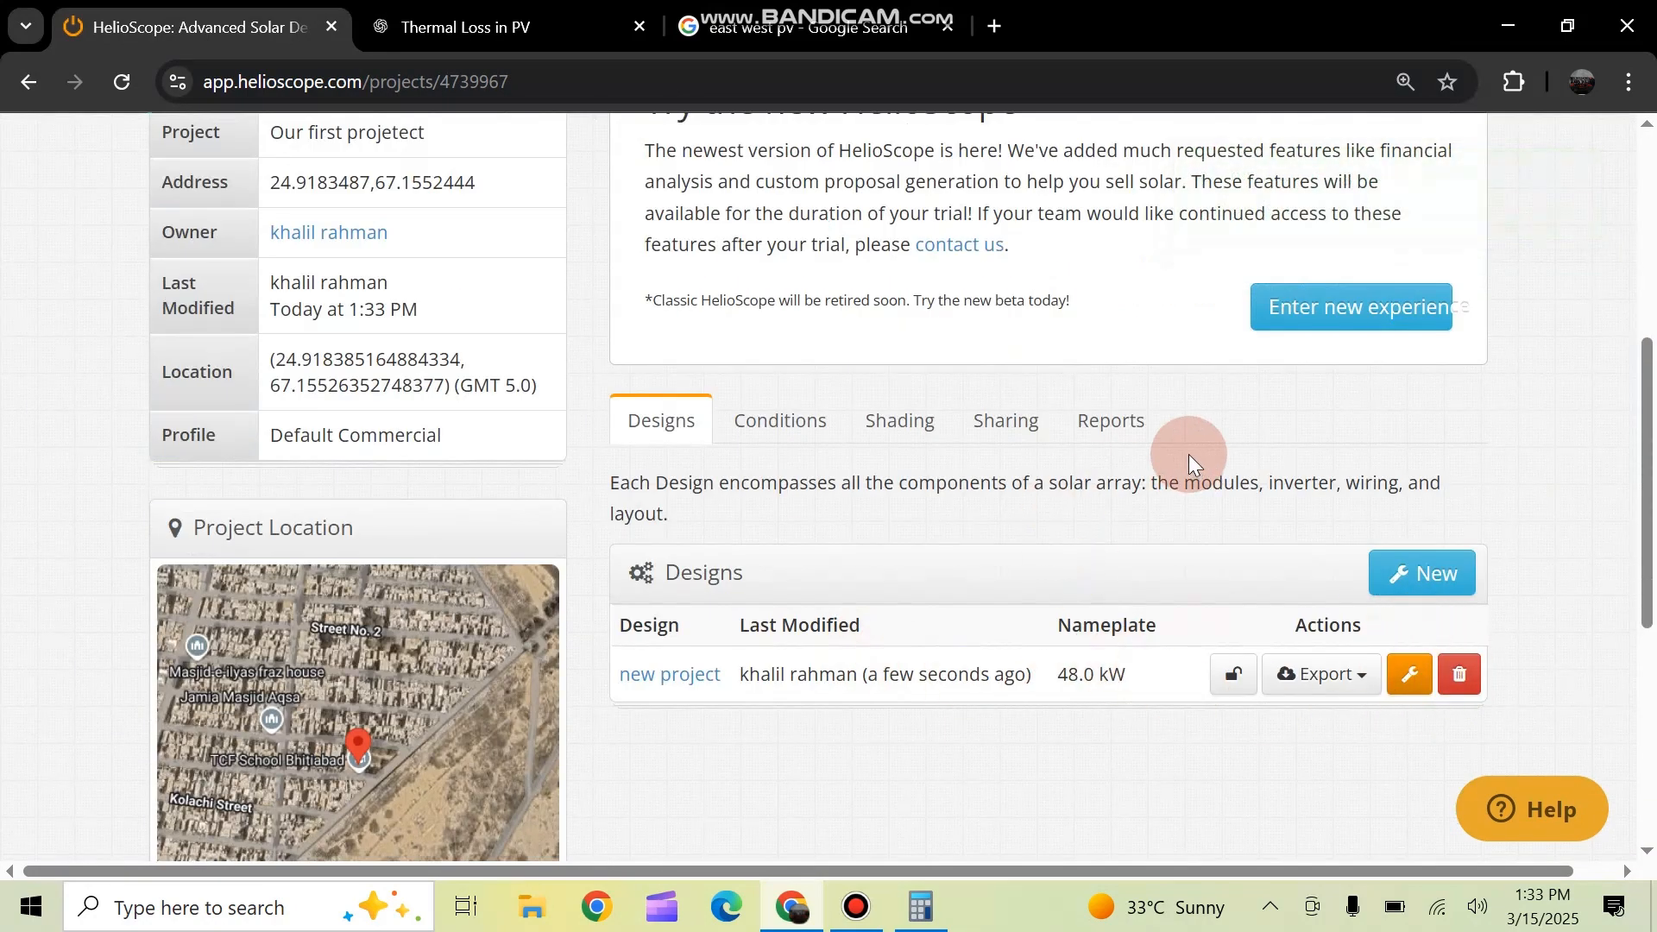
{"action": "left_click", "coordinate": [1107, 440]}
{"action": "left_click", "coordinate": [1260, 630]}
{"action": "left_click", "coordinate": [1250, 689]}
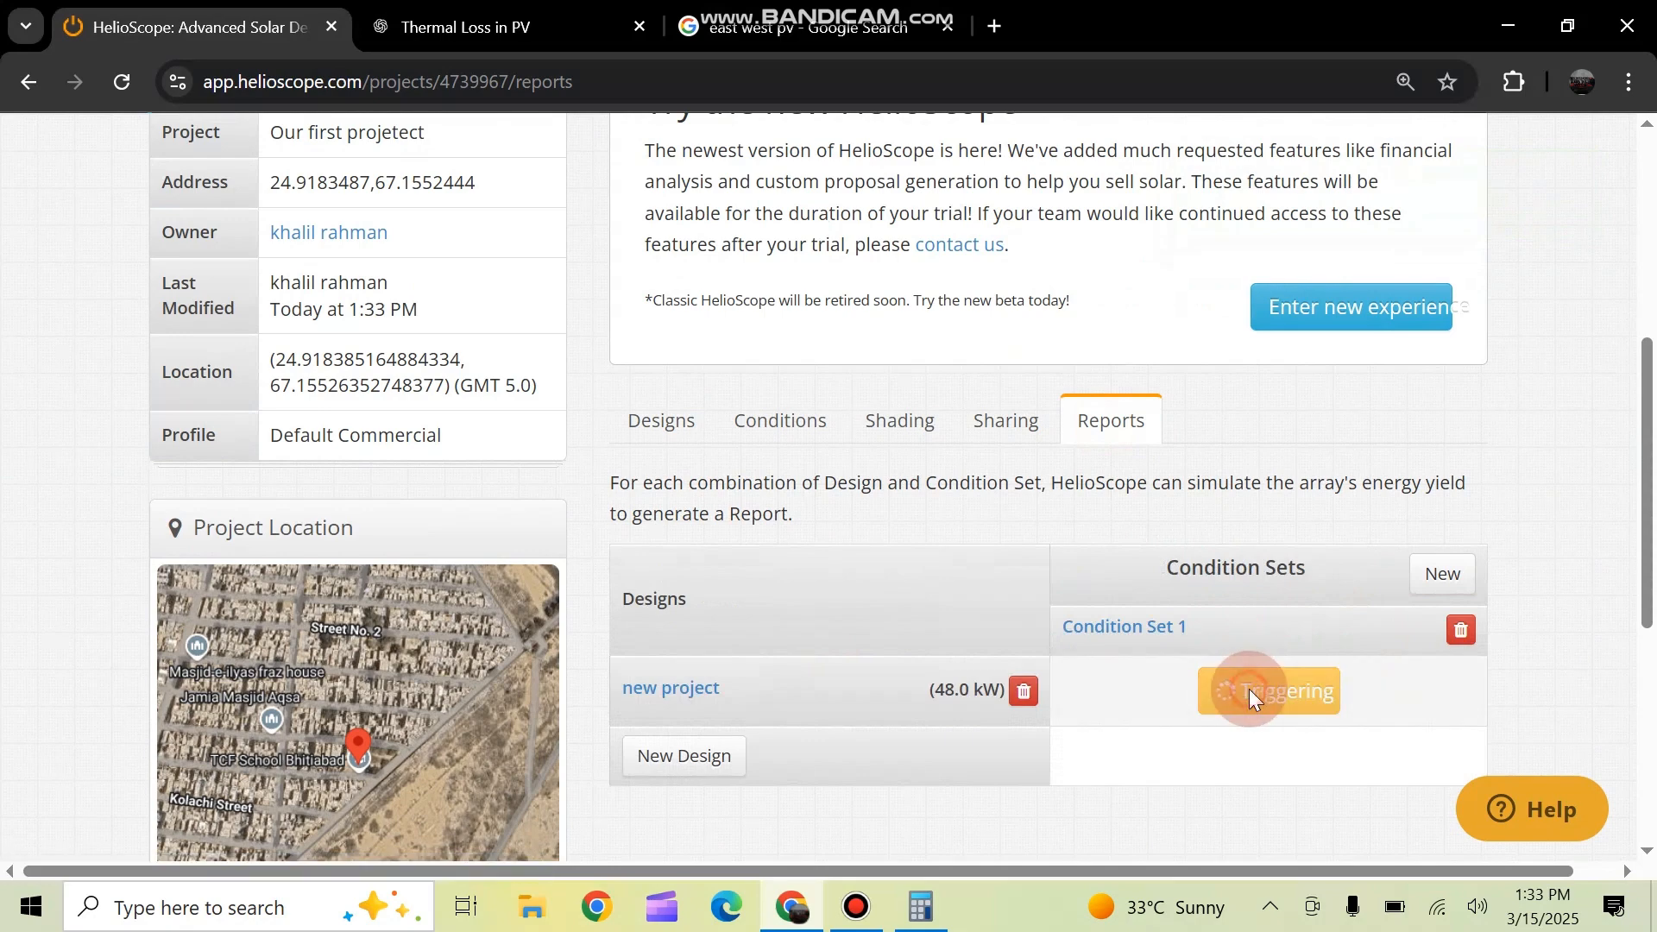
{"action": "scroll", "coordinate": [1239, 630], "scroll_direction": "down", "scroll_amount": 3}
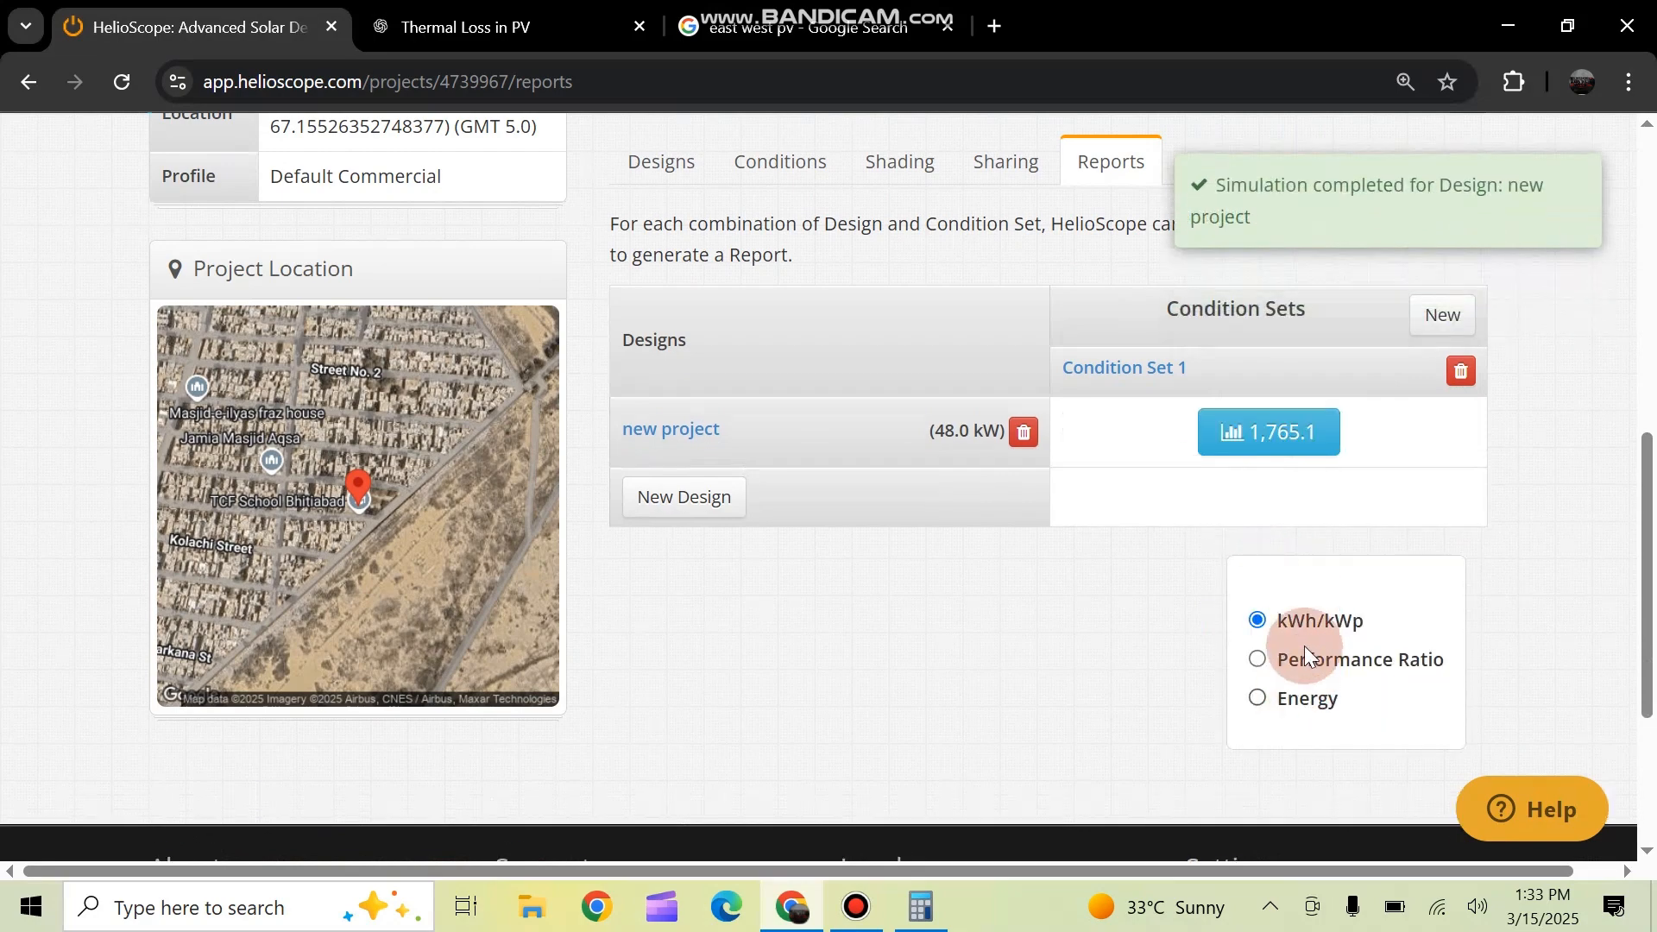
Open the new production report's shading report and examine the heatmap of both field segments with the shading values by segment
{"action": "left_click", "coordinate": [1270, 447]}
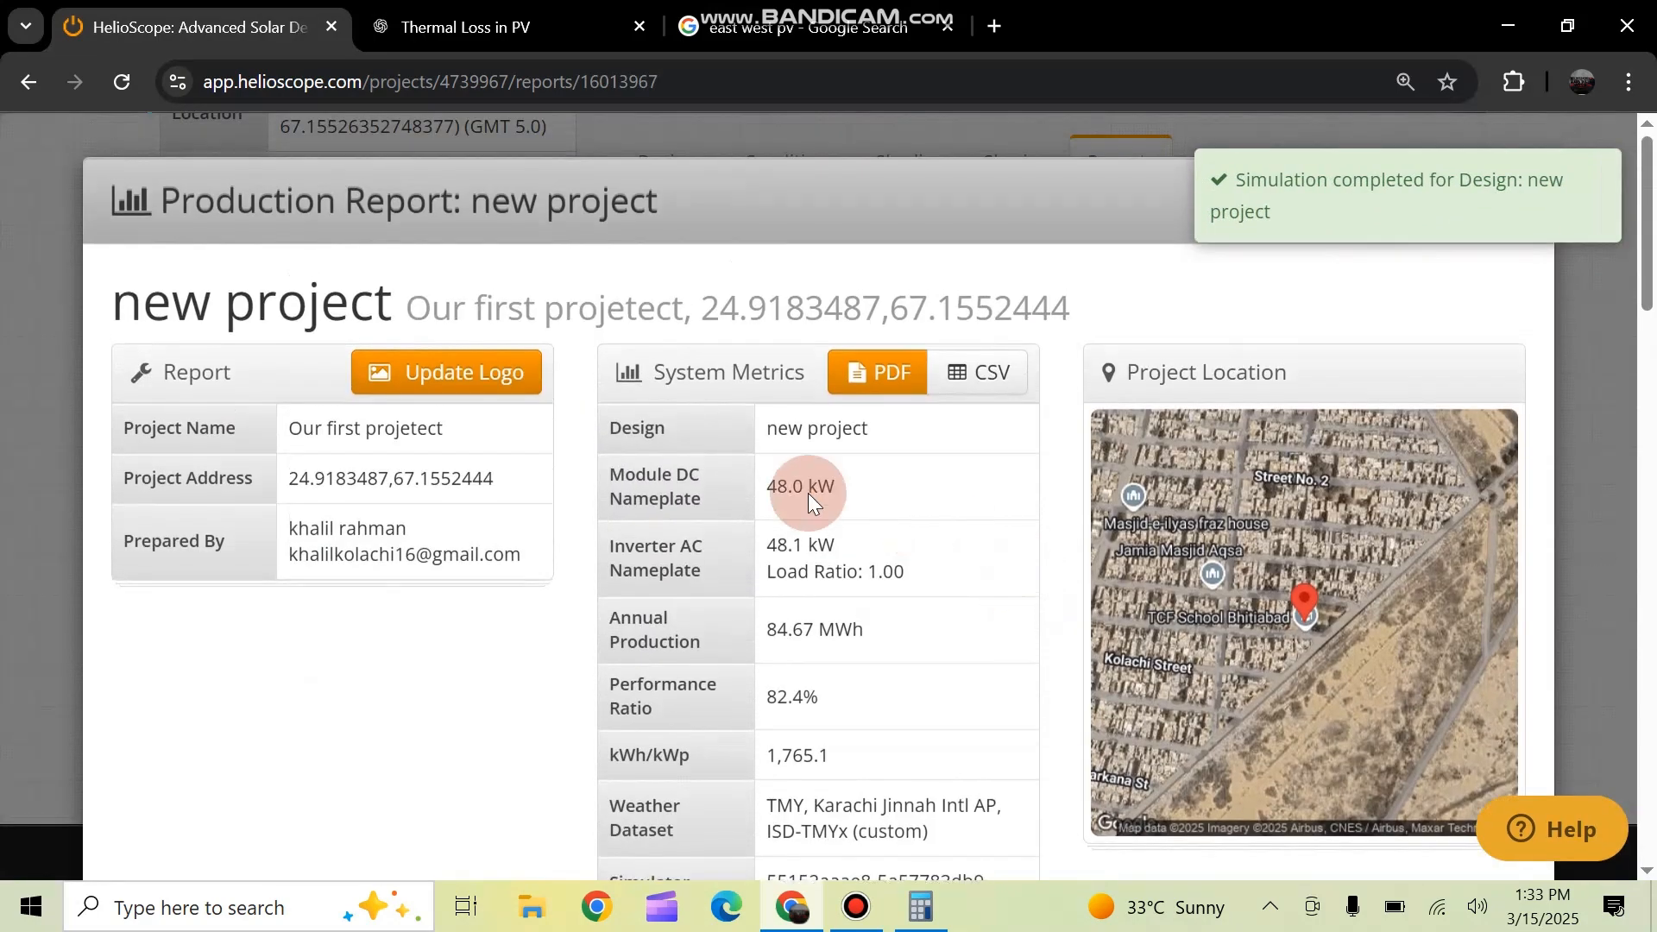
{"action": "scroll", "coordinate": [847, 401], "scroll_direction": "down", "scroll_amount": 8}
{"action": "left_click", "coordinate": [863, 590]}
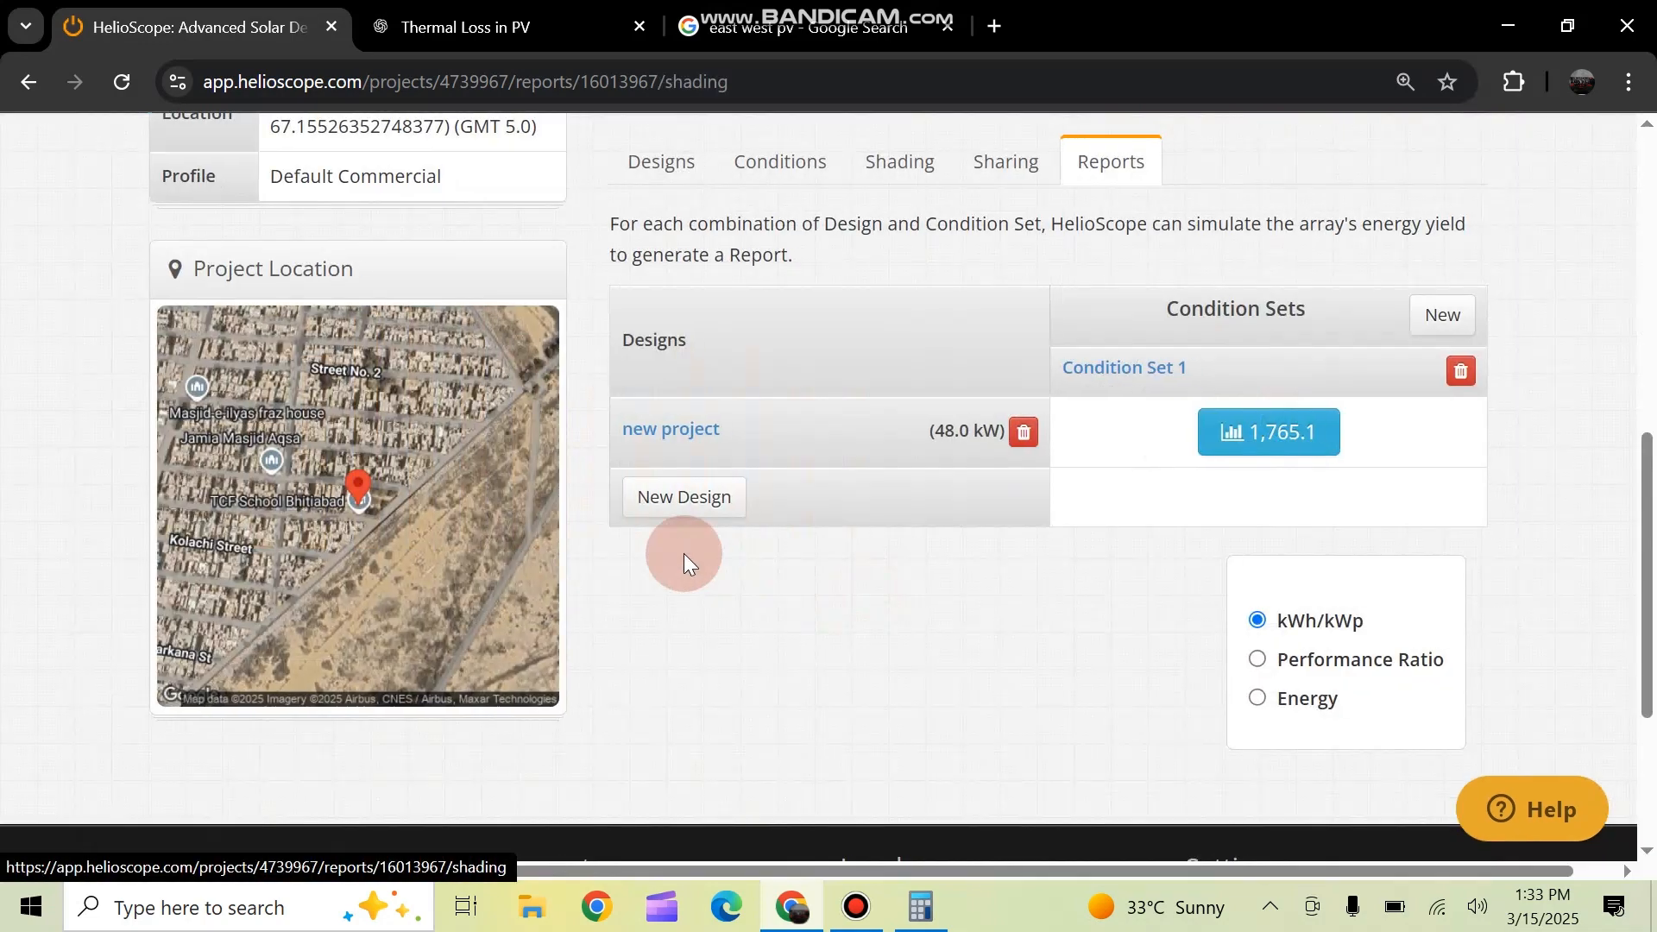
{"action": "scroll", "coordinate": [700, 537], "scroll_direction": "down", "scroll_amount": 5}
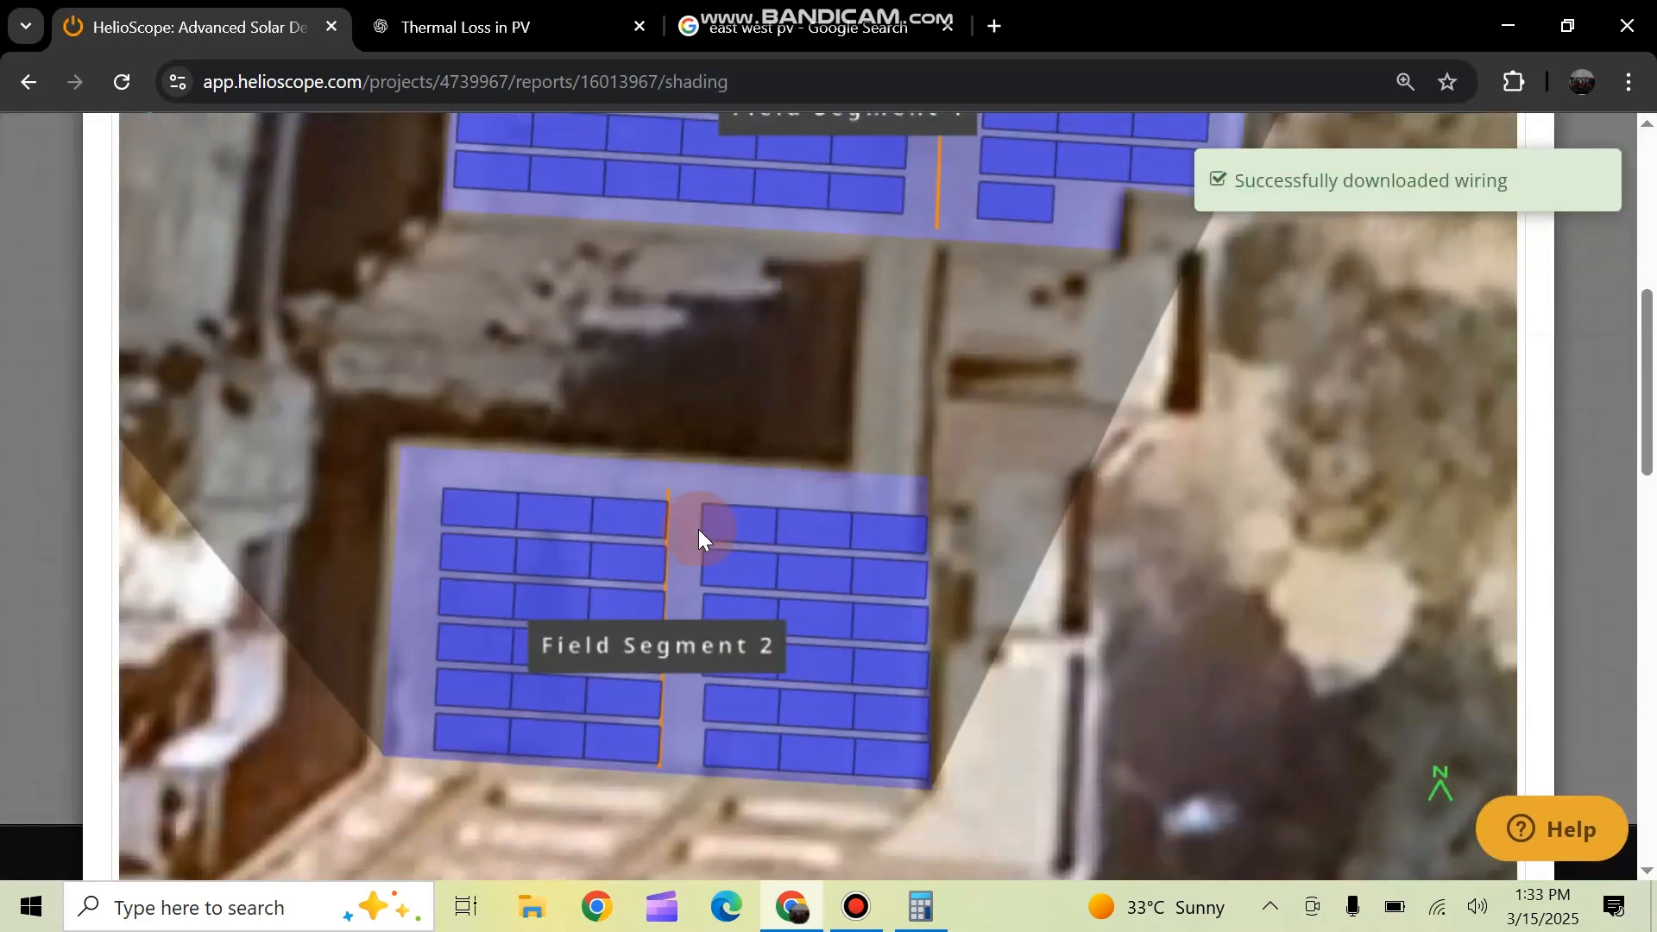
{"action": "scroll", "coordinate": [699, 537], "scroll_direction": "up", "scroll_amount": 5}
{"action": "scroll", "coordinate": [699, 537], "scroll_direction": "down", "scroll_amount": 6}
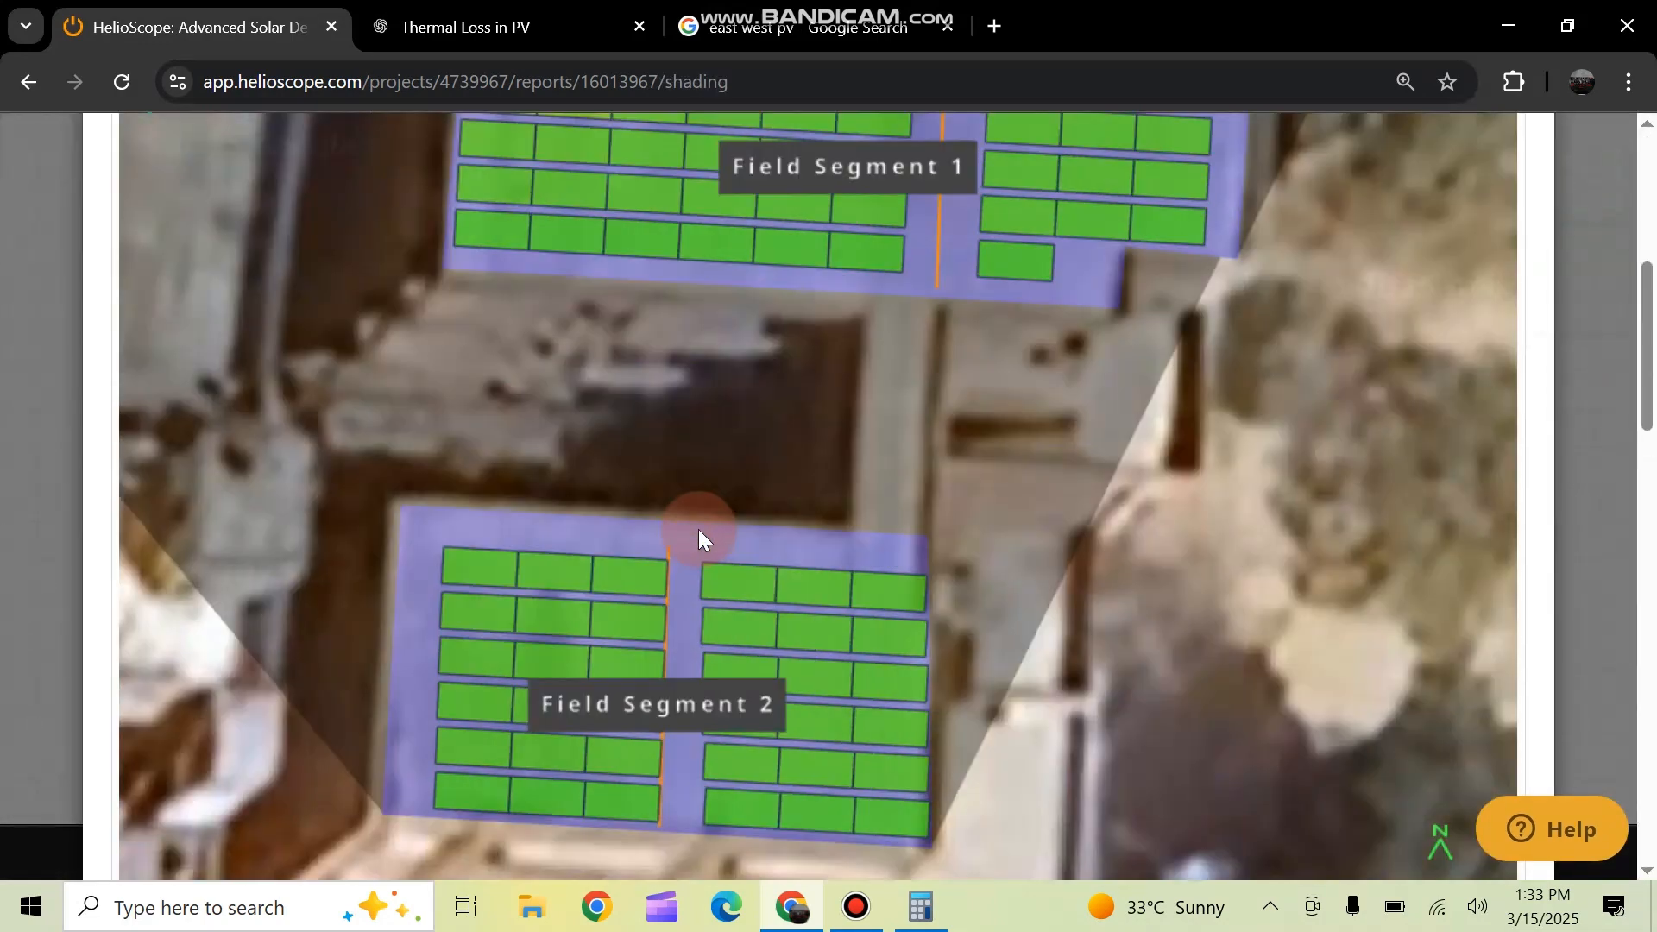
{"action": "scroll", "coordinate": [680, 484], "scroll_direction": "up", "scroll_amount": 4}
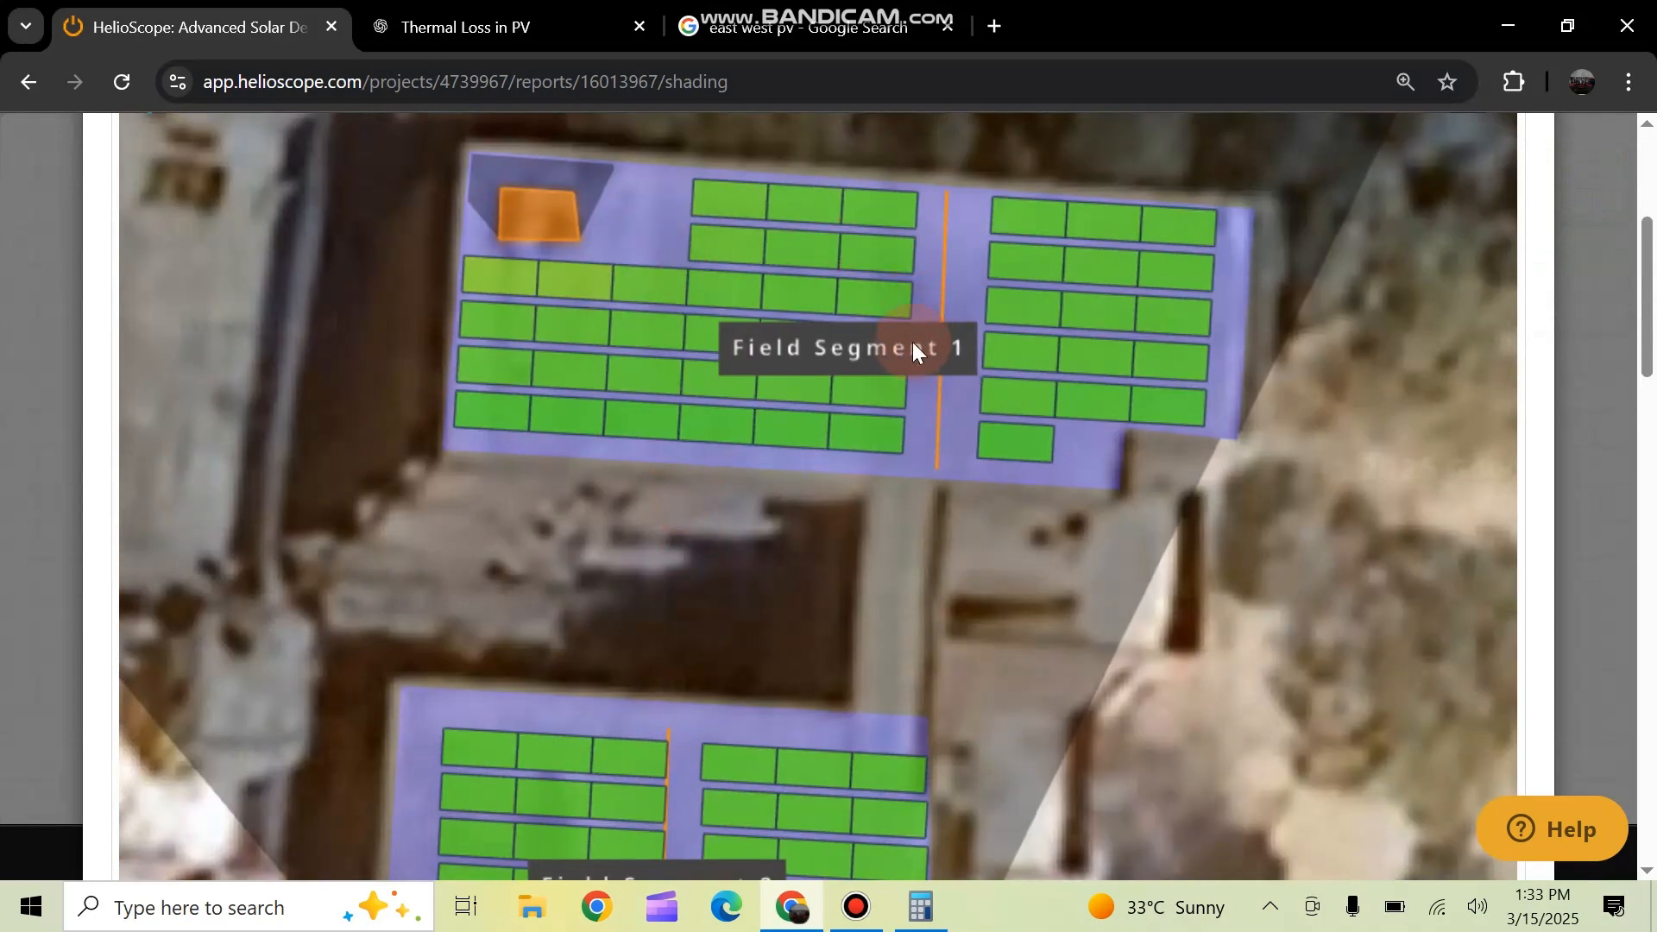
{"action": "scroll", "coordinate": [751, 478], "scroll_direction": "down", "scroll_amount": 8}
{"action": "scroll", "coordinate": [299, 467], "scroll_direction": "up", "scroll_amount": 2}
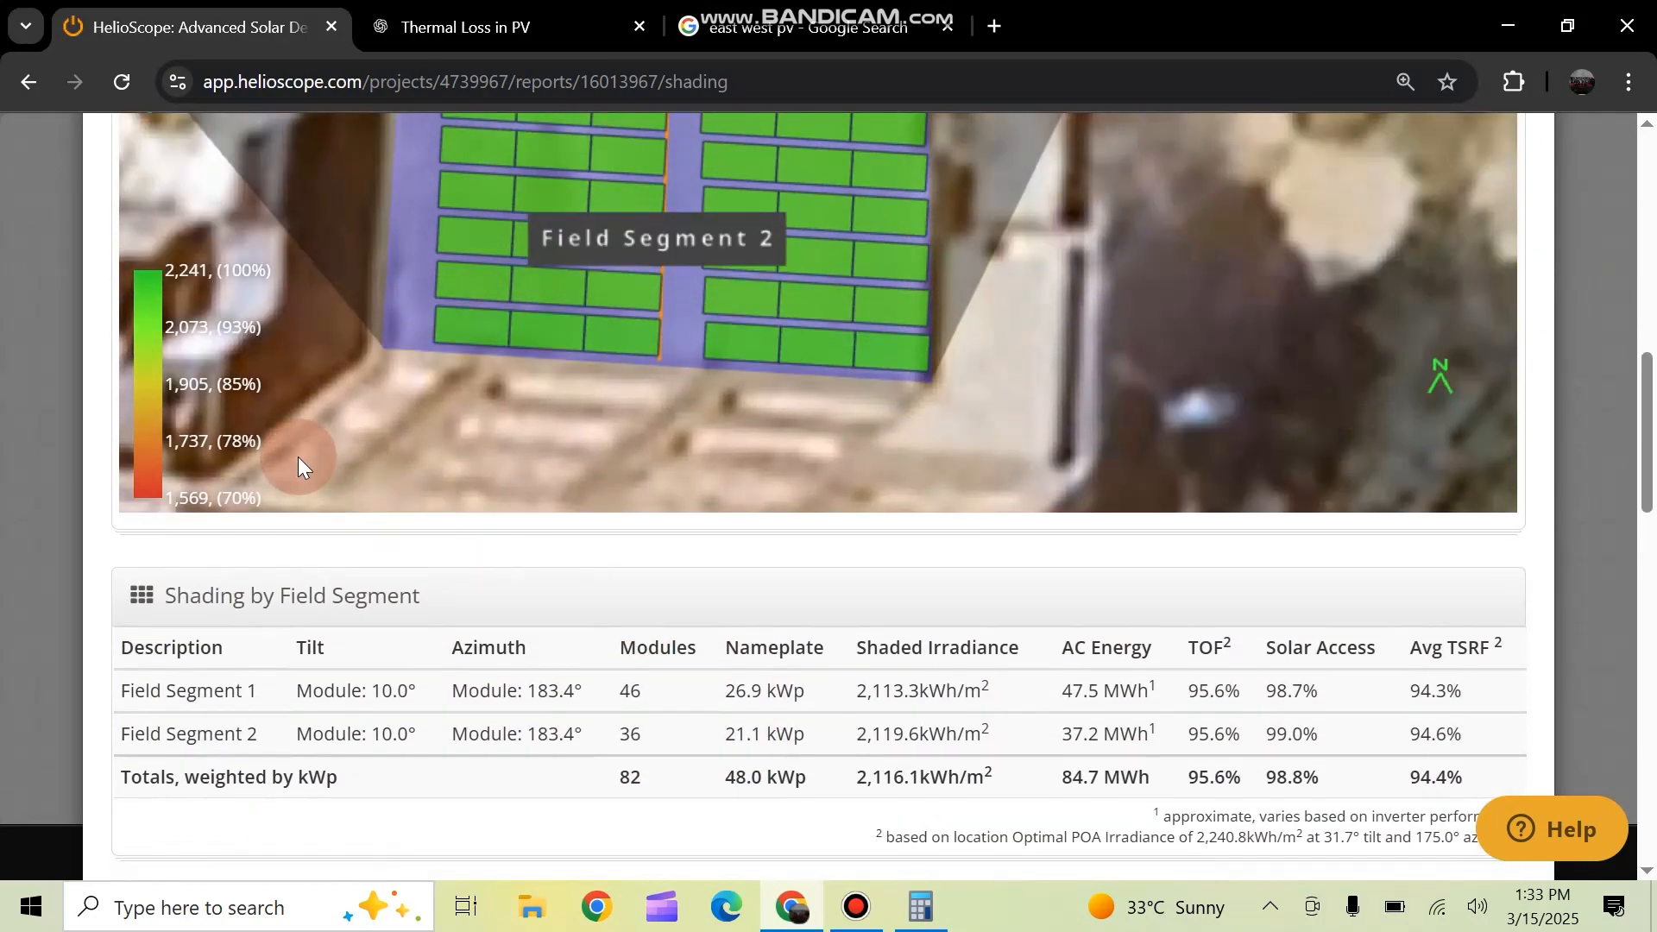
Review the monthly solar access, monthly production, system losses and southwestern and southeastern views, and close the shading report
{"action": "scroll", "coordinate": [316, 470], "scroll_direction": "down", "scroll_amount": 14}
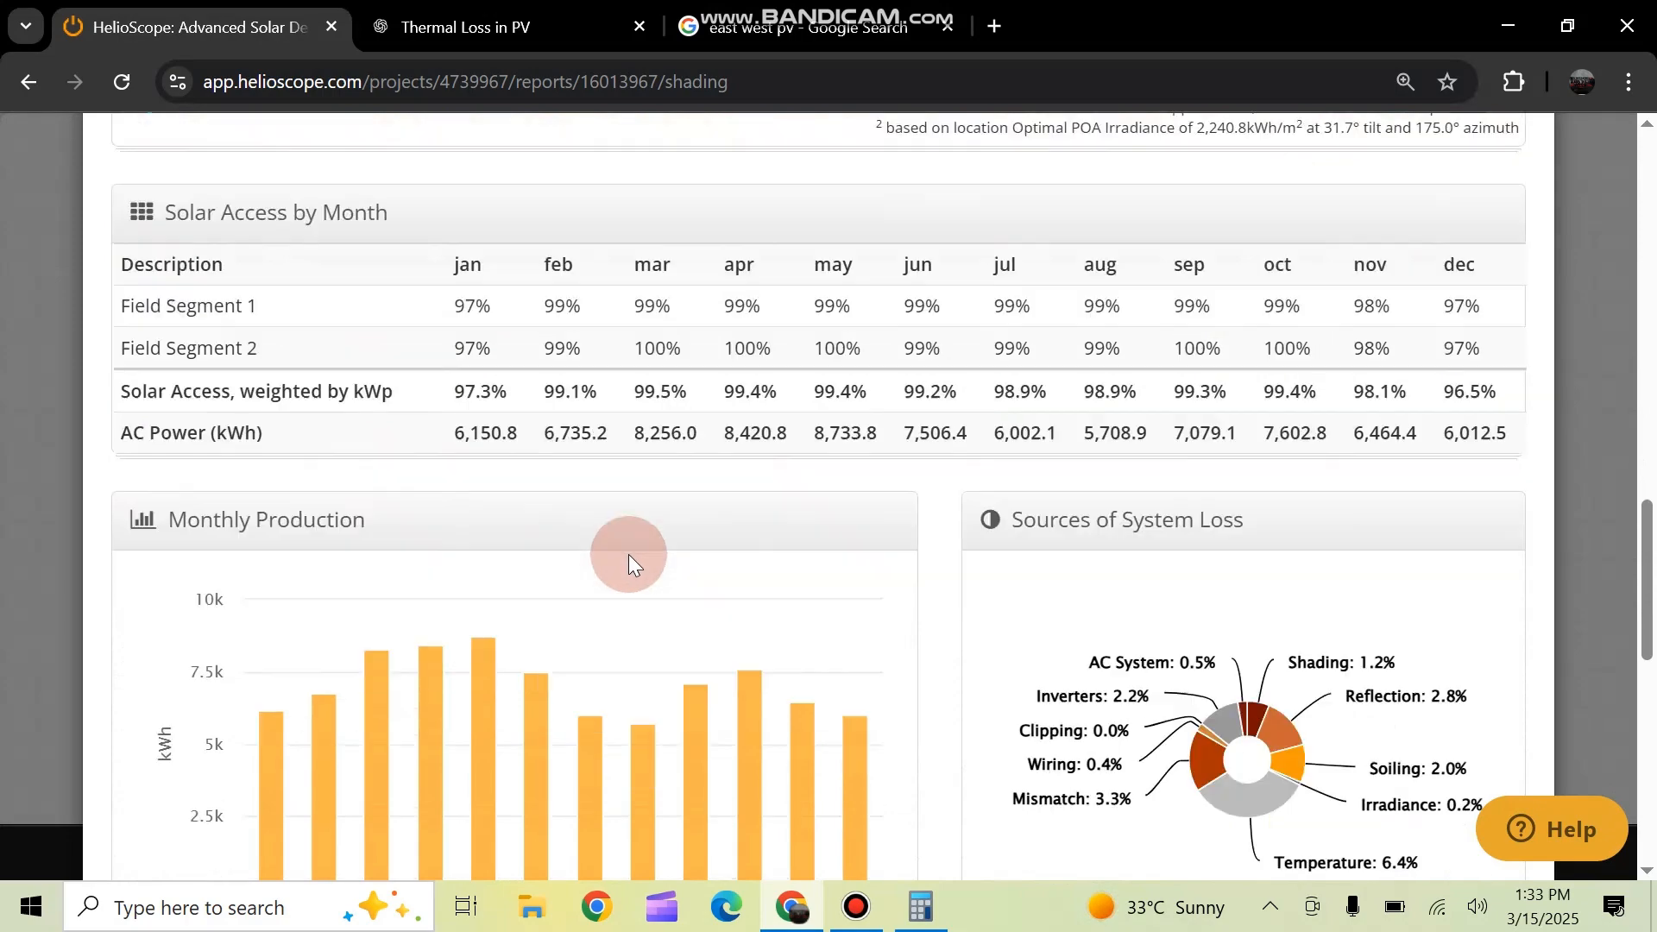
{"action": "scroll", "coordinate": [628, 555], "scroll_direction": "down", "scroll_amount": 5}
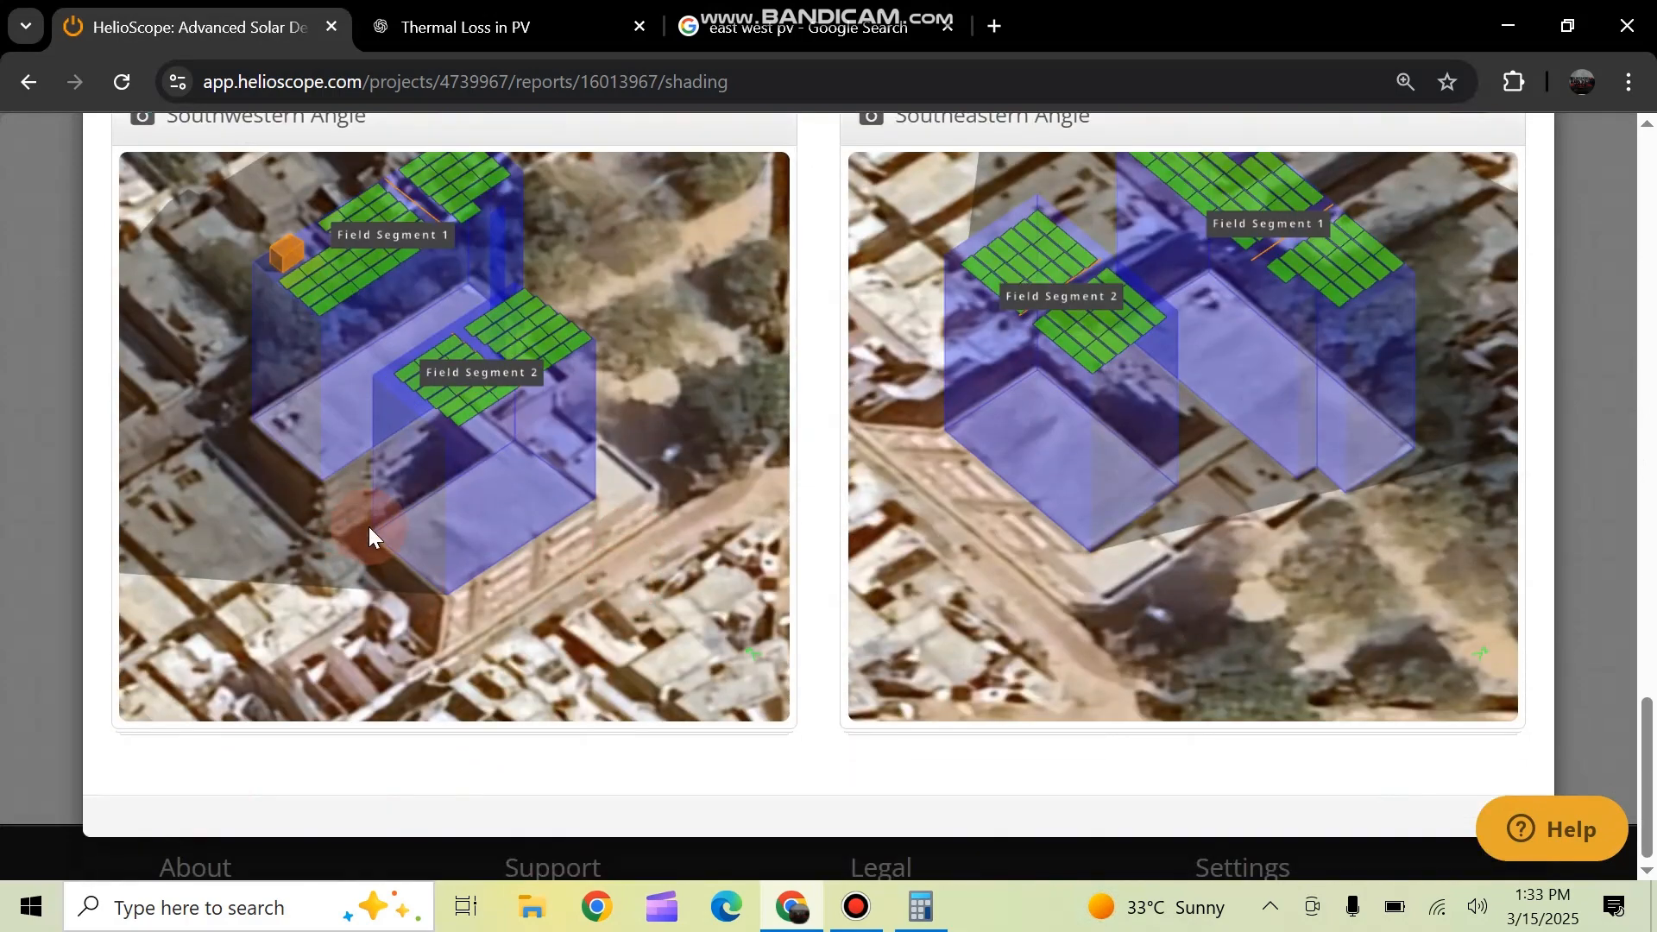
{"action": "scroll", "coordinate": [620, 604], "scroll_direction": "up", "scroll_amount": 4}
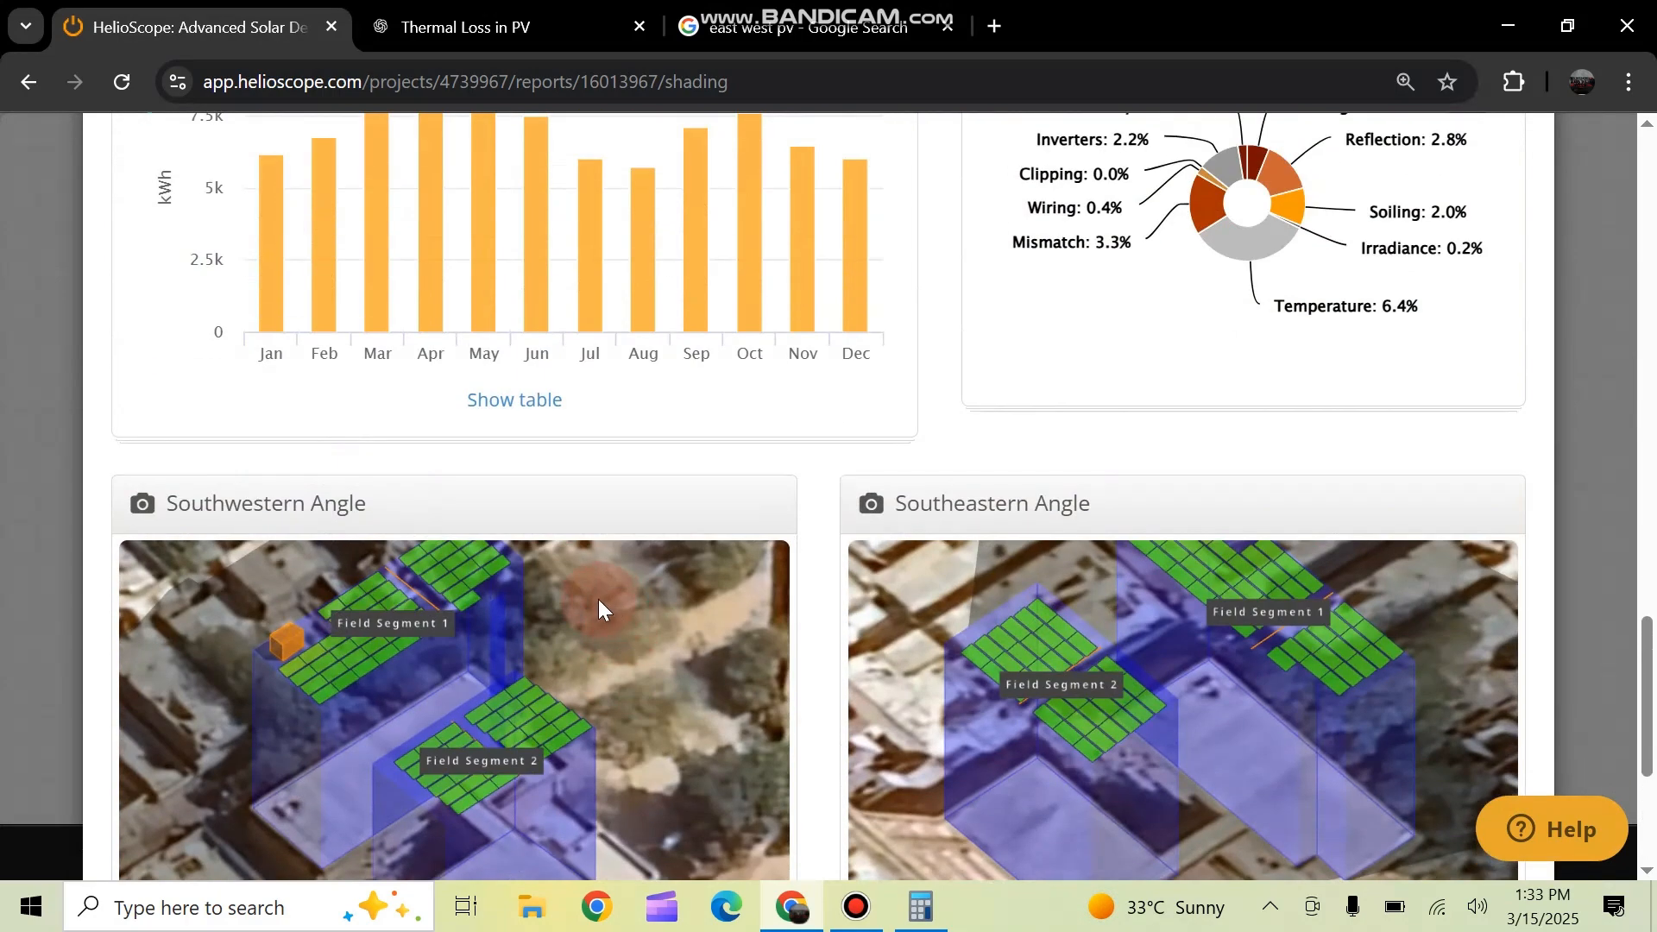
{"action": "scroll", "coordinate": [364, 754], "scroll_direction": "up", "scroll_amount": 3}
{"action": "scroll", "coordinate": [1003, 582], "scroll_direction": "up", "scroll_amount": 7}
{"action": "scroll", "coordinate": [1003, 582], "scroll_direction": "up", "scroll_amount": 10}
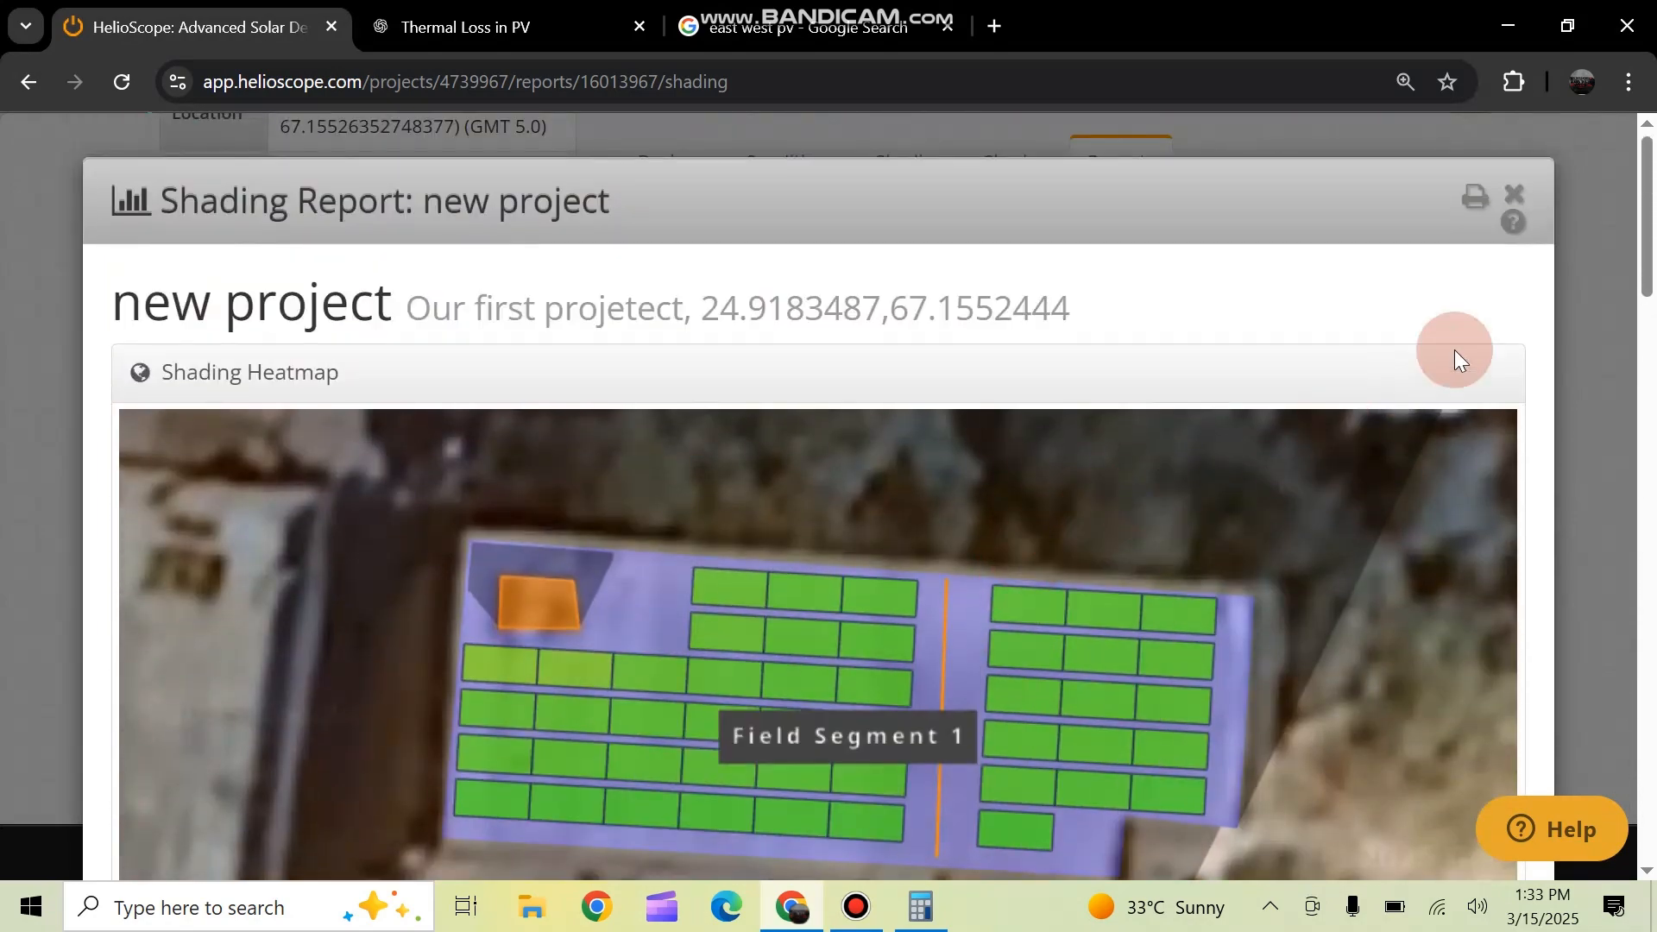
{"action": "left_click", "coordinate": [1522, 198]}
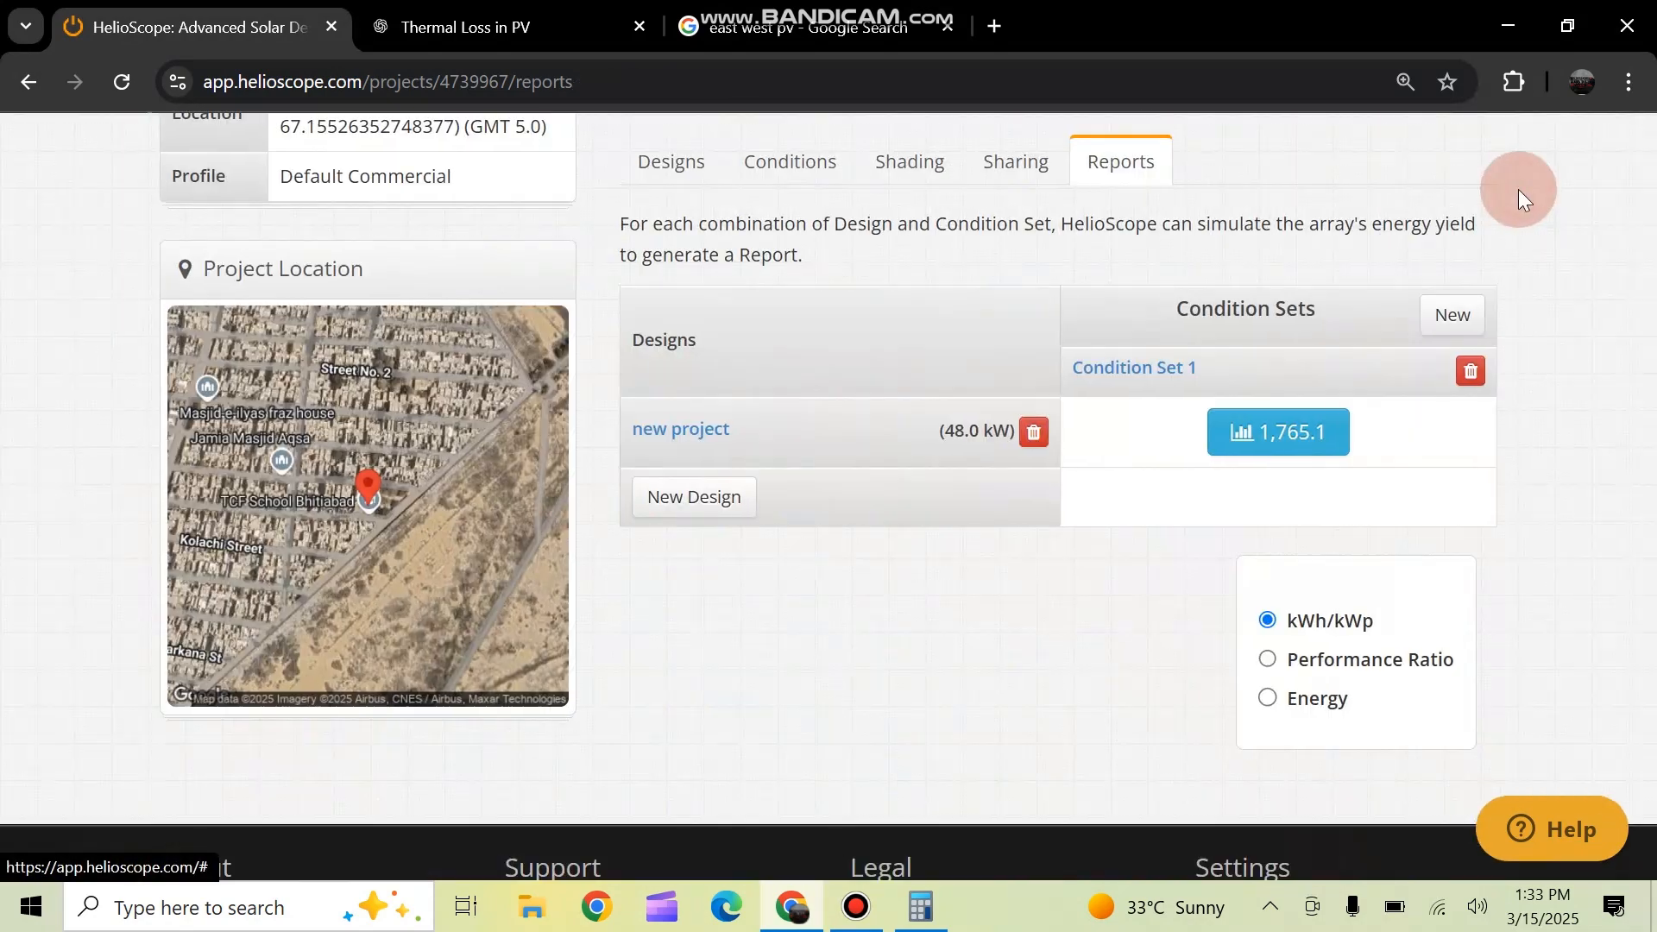